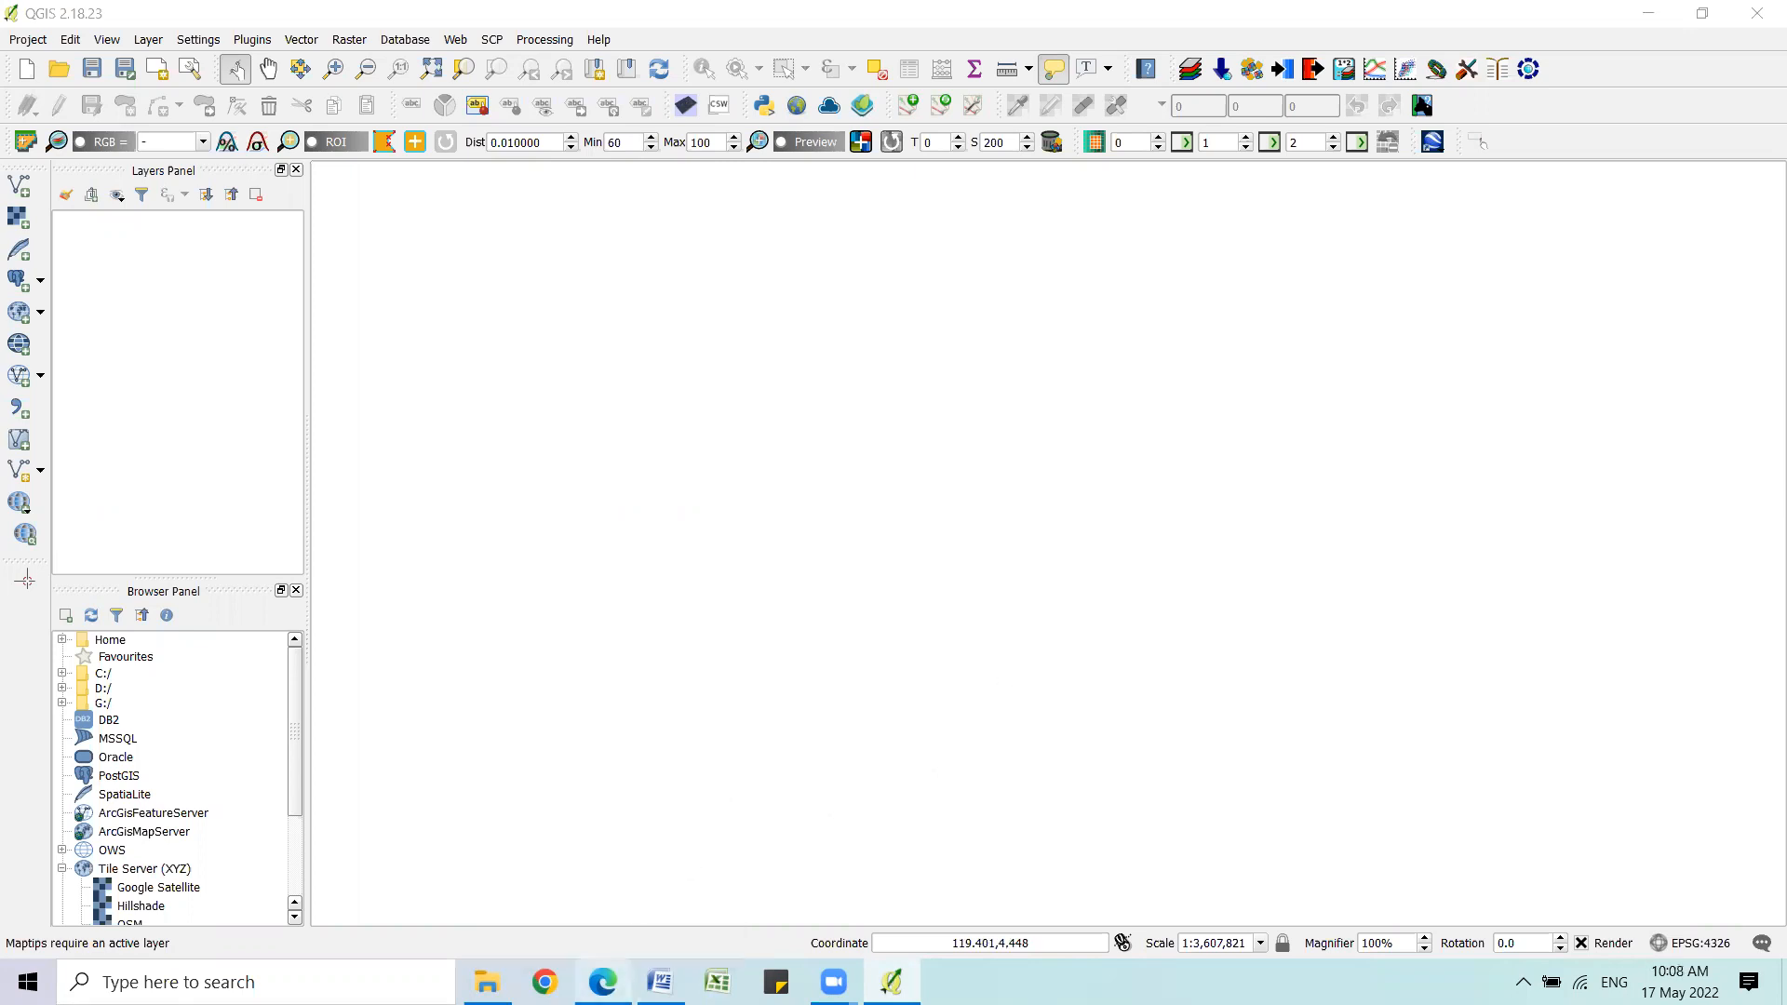
Switch to Microsoft Edge and read the Week 11 Georeferencing description on the course page.
mouse_move(602, 982)
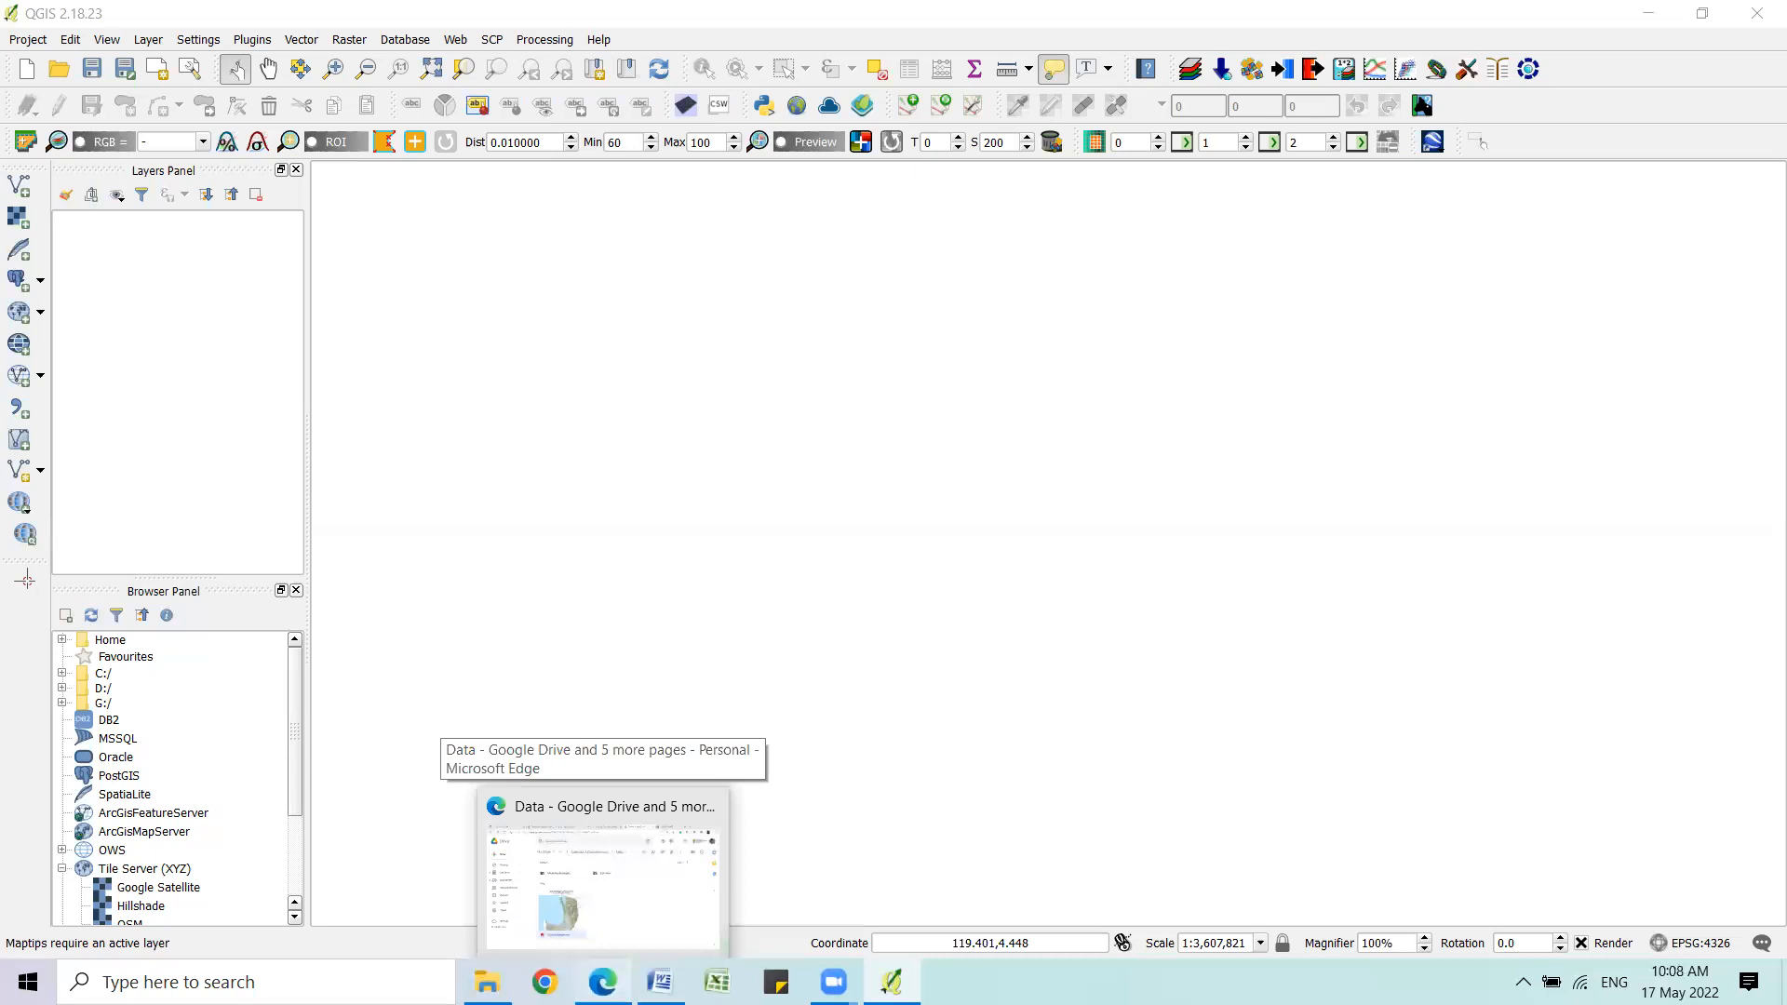
left_click(603, 870)
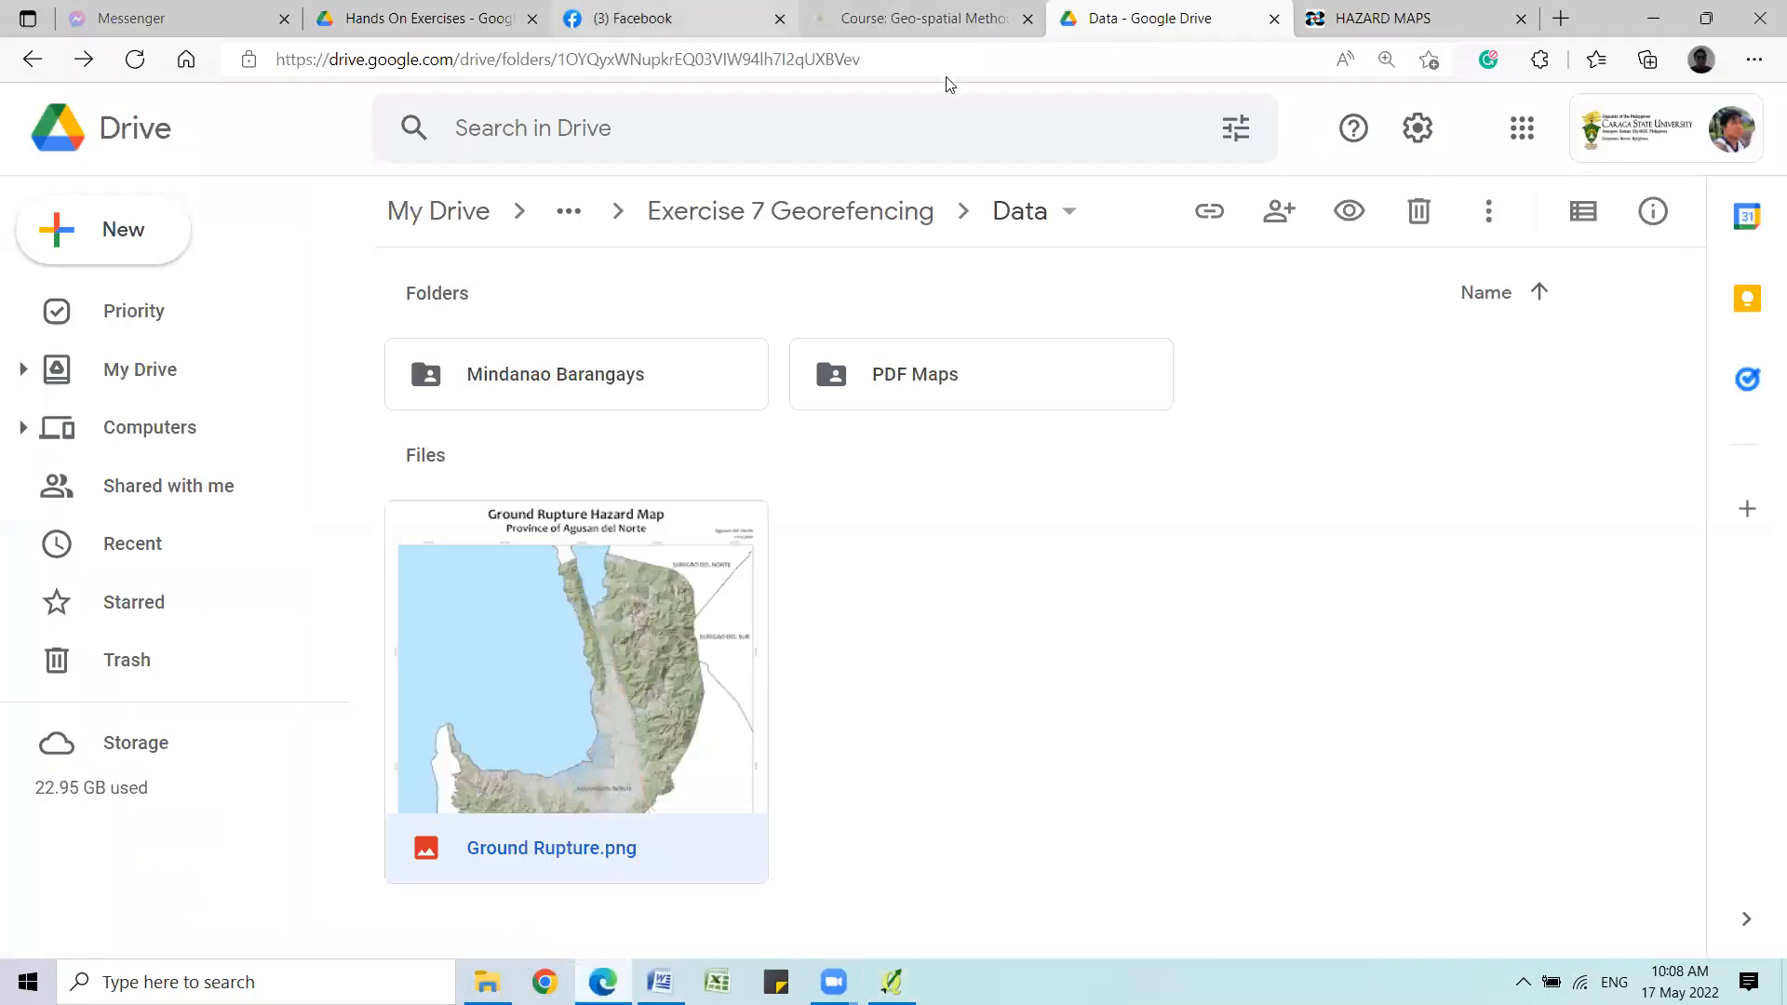
left_click(931, 21)
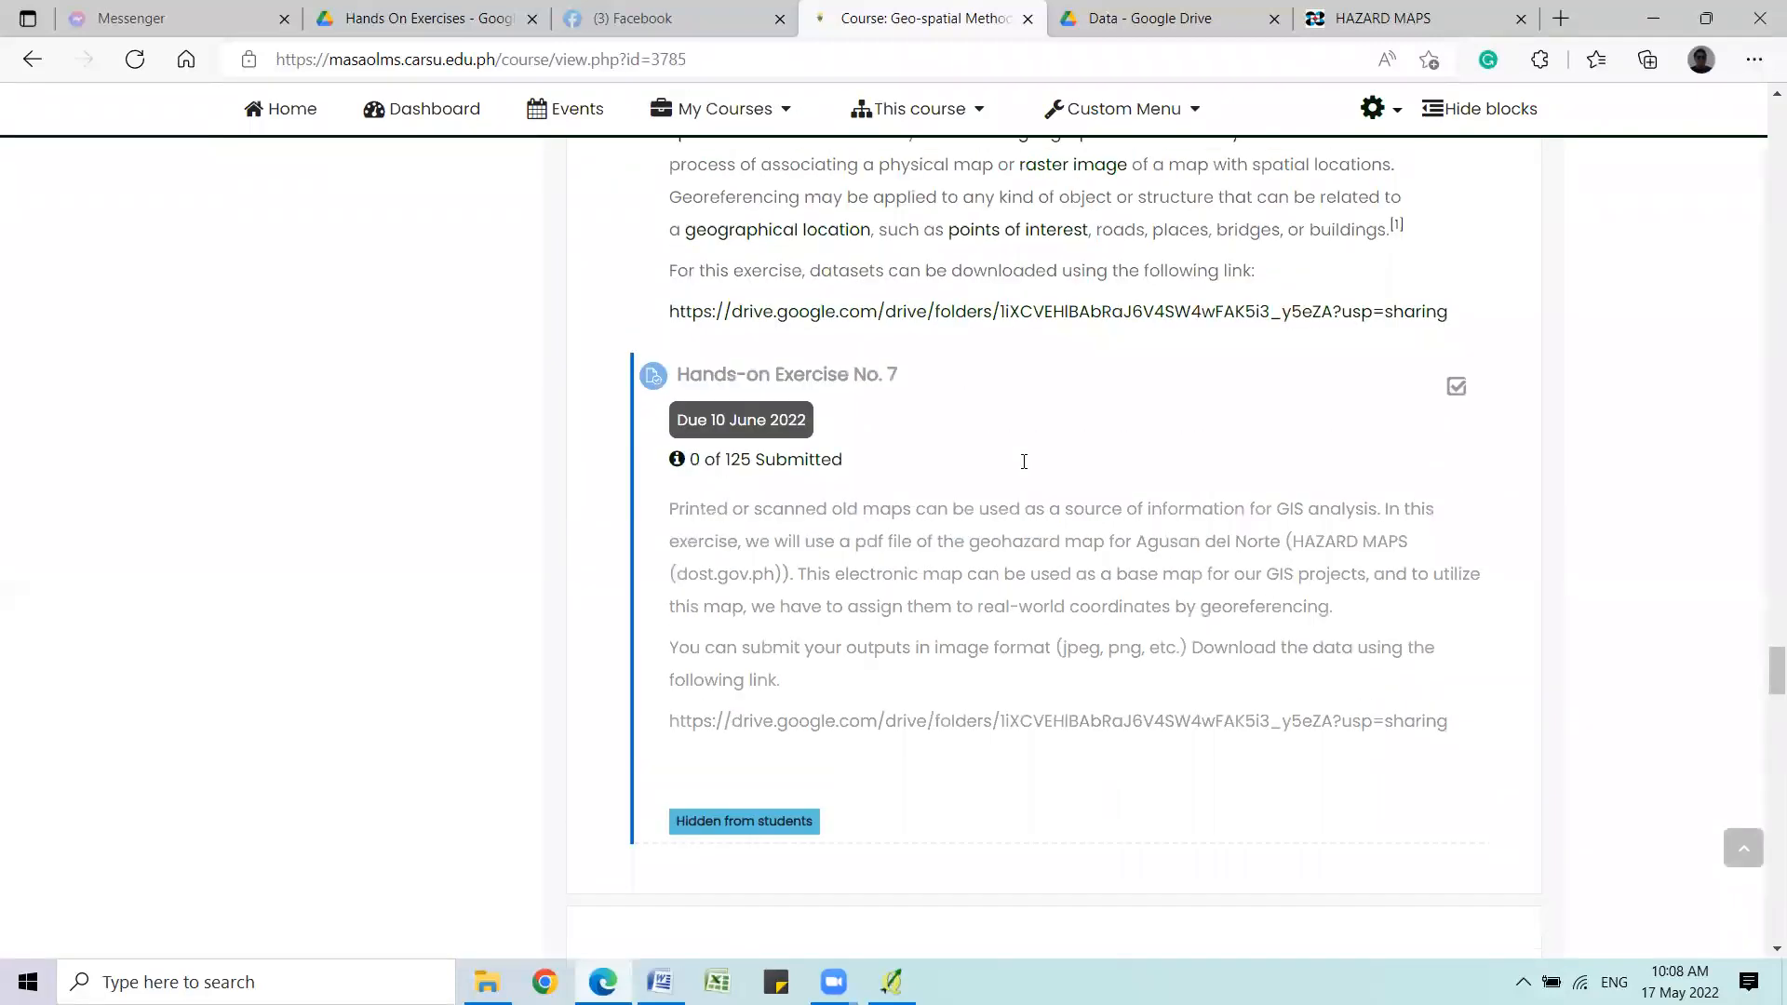
scroll(1024, 462, "up", 6)
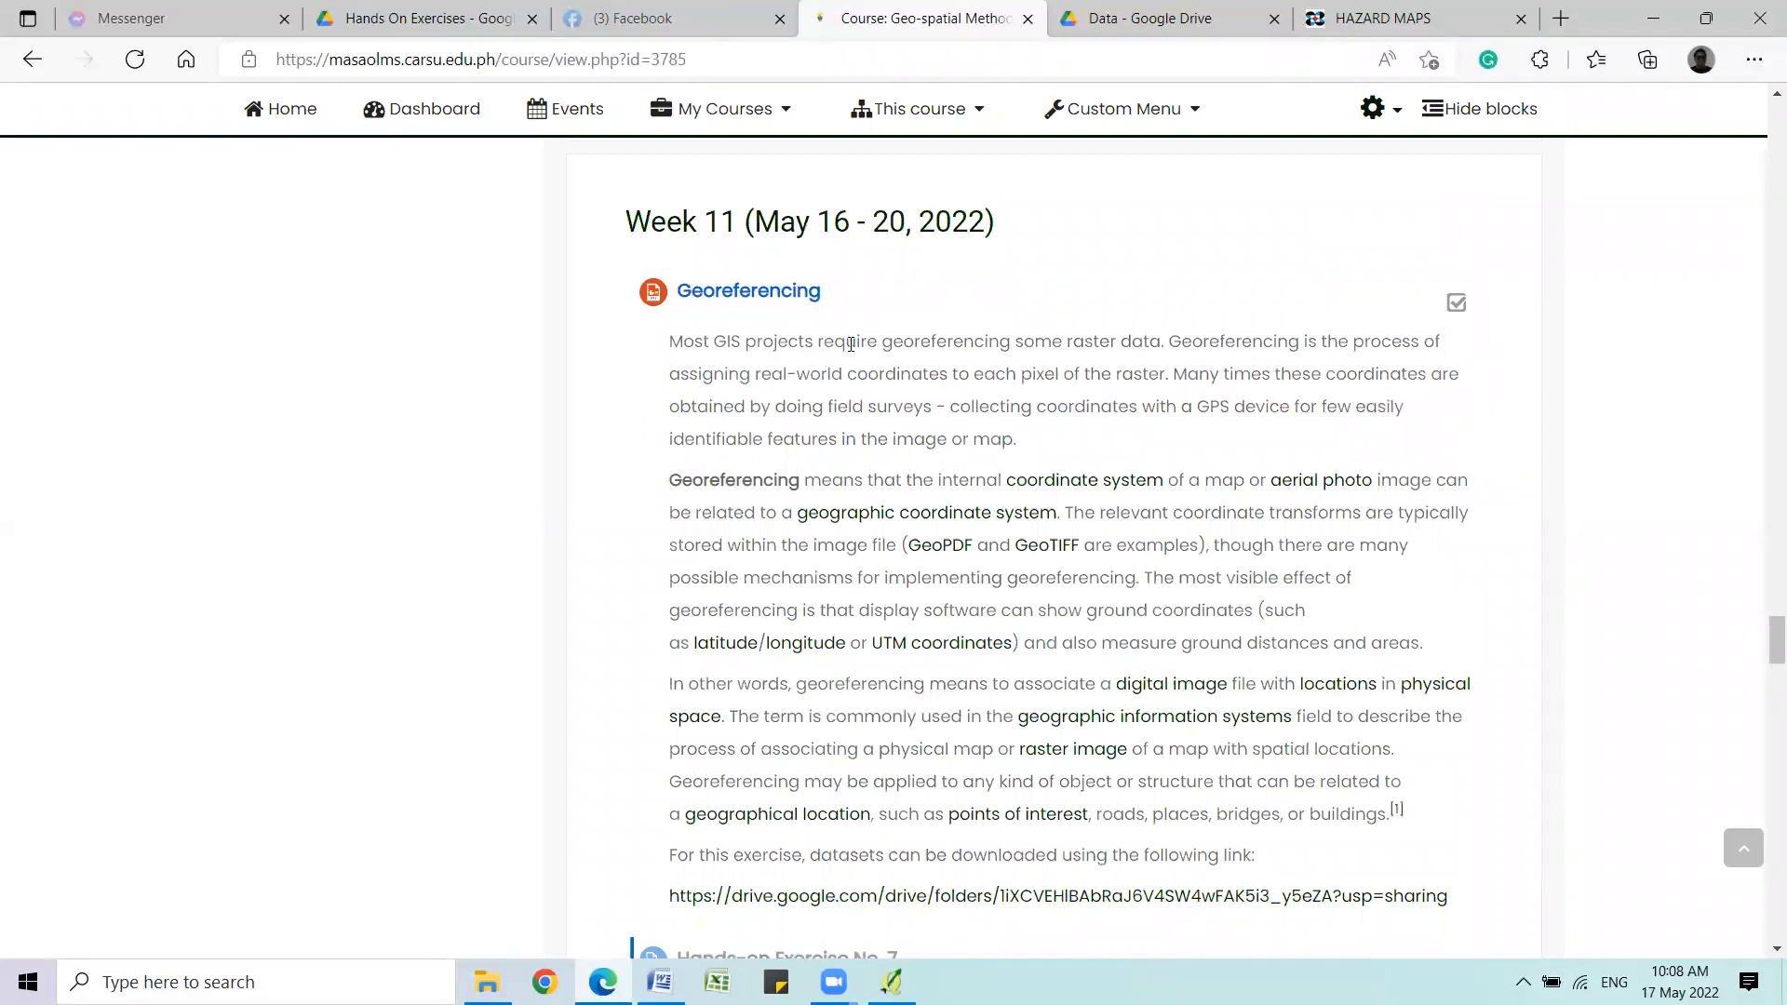
scroll(850, 344, "down", 2)
scroll(905, 417, "up", 2)
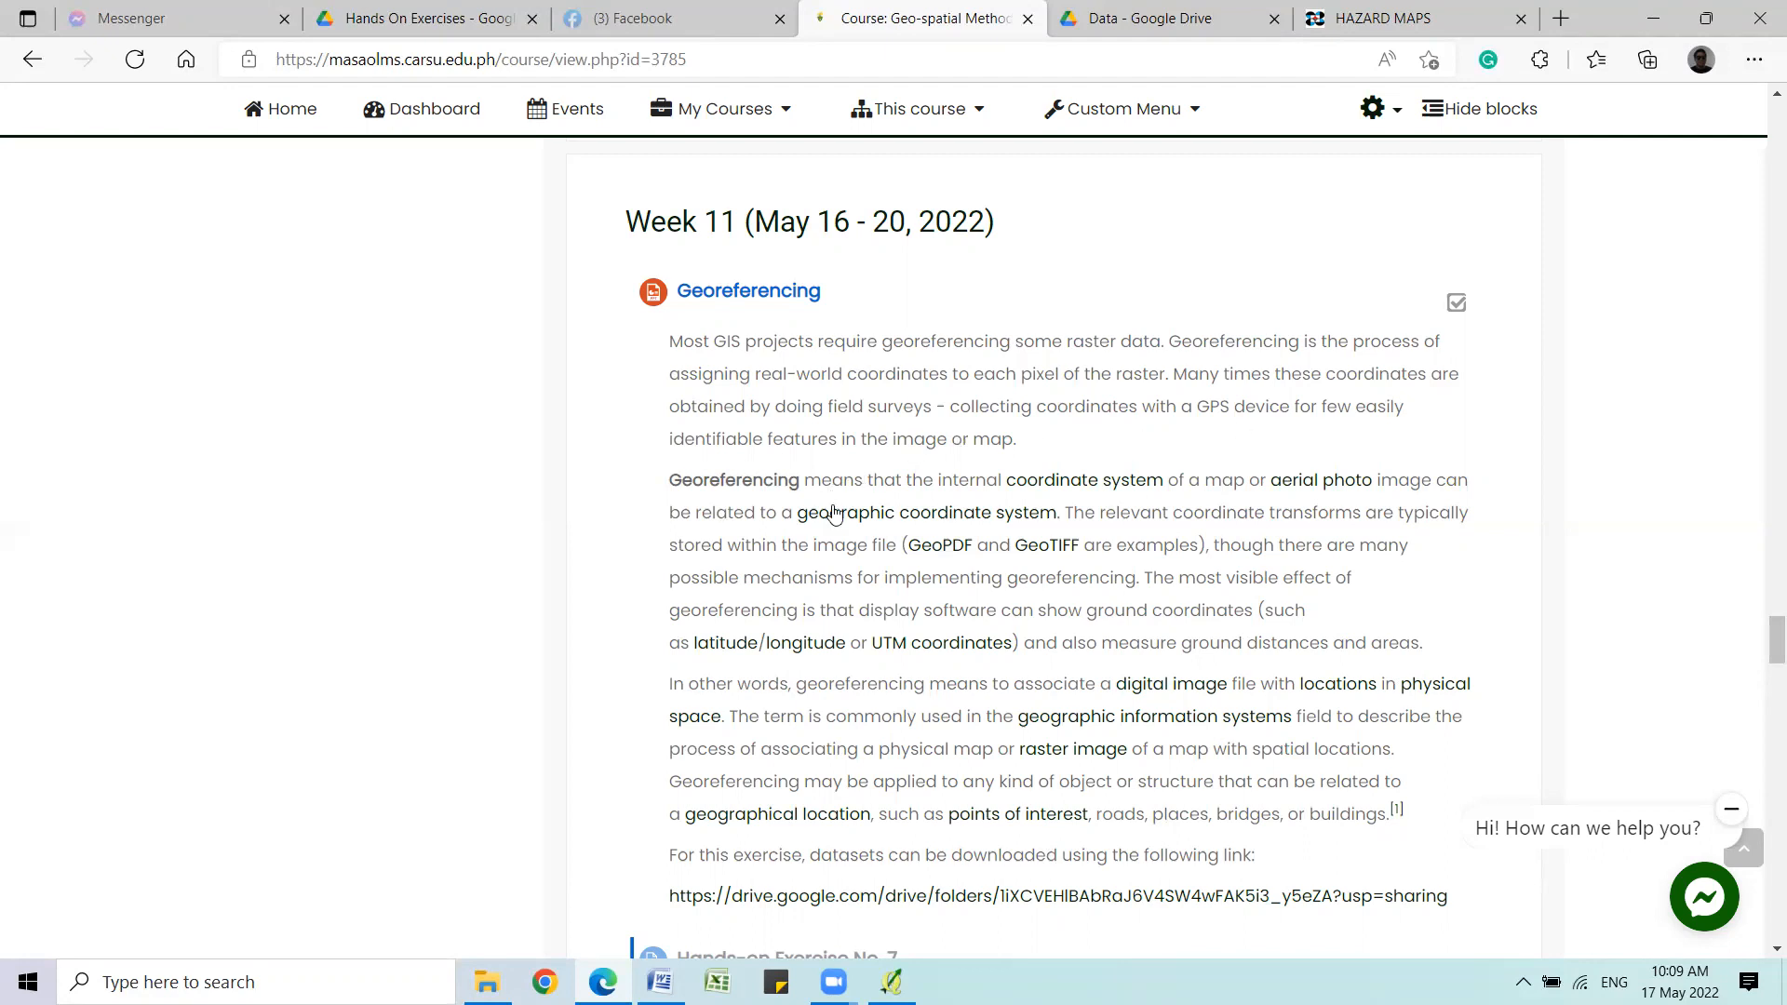
scroll(1134, 534, "down", 3)
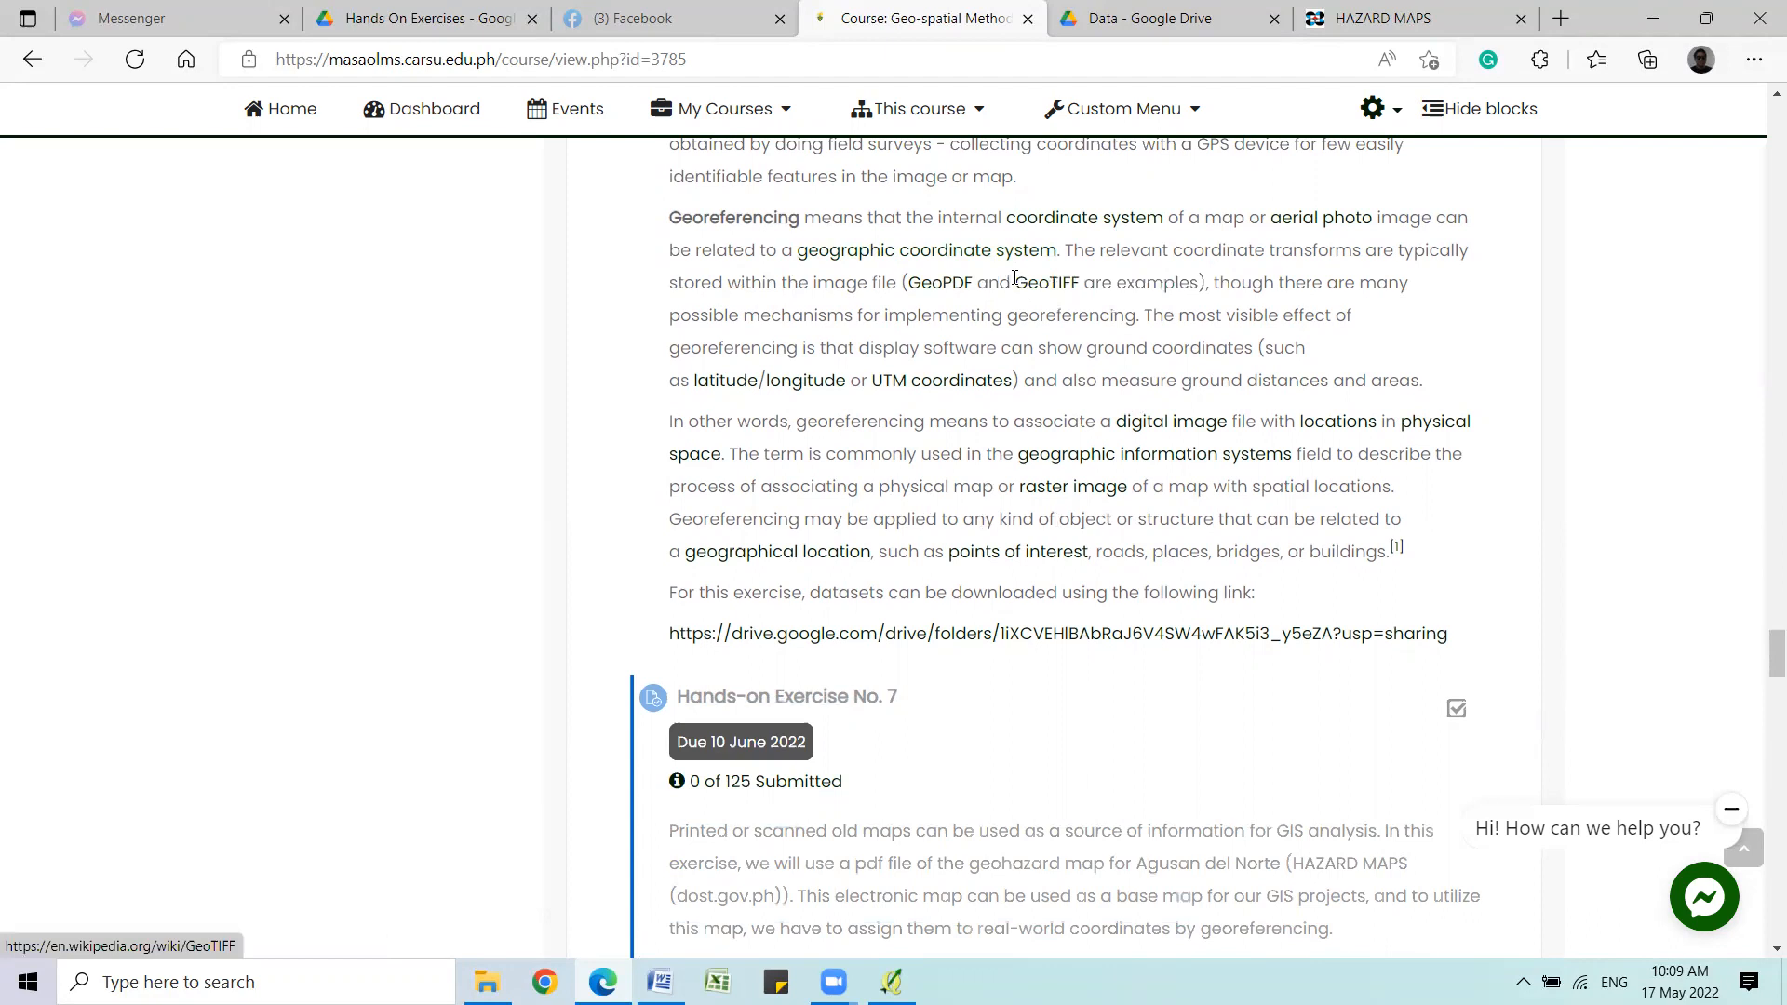
scroll(328, 453, "up", 2)
scroll(377, 528, "up", 1)
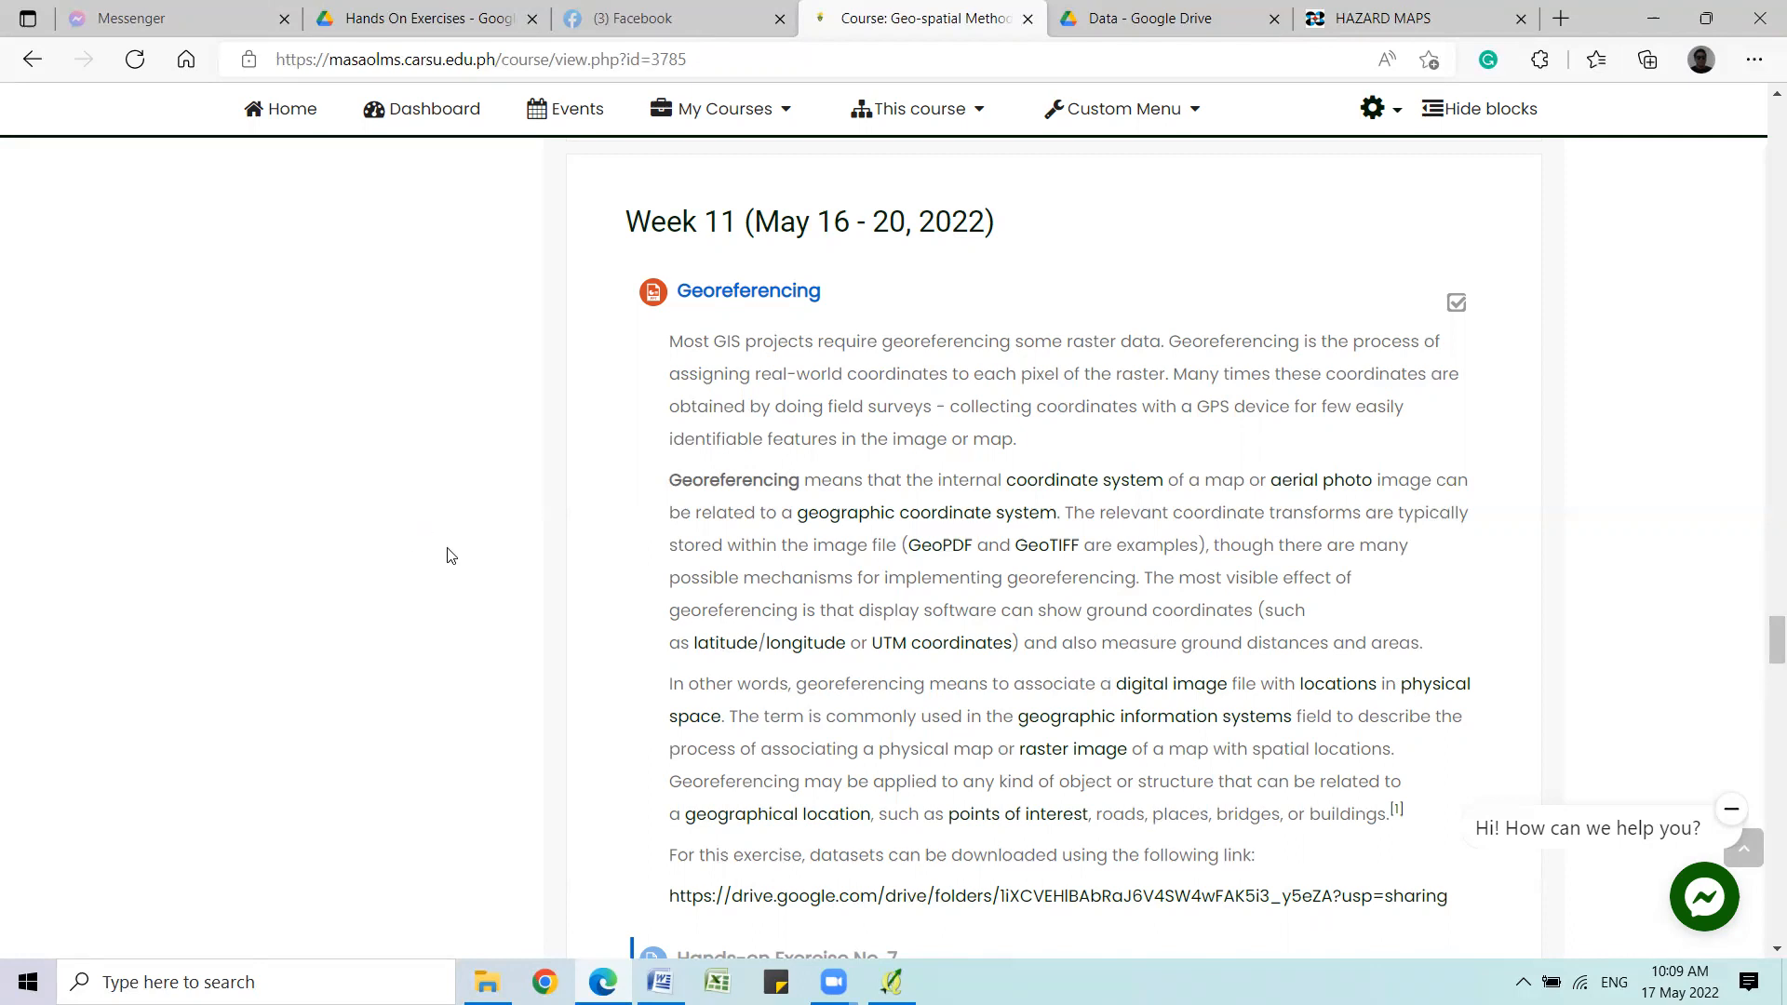
Review the Hands-on Exercise No. 7 instructions and their dataset download link on the course page.
scroll(428, 528, "down", 1)
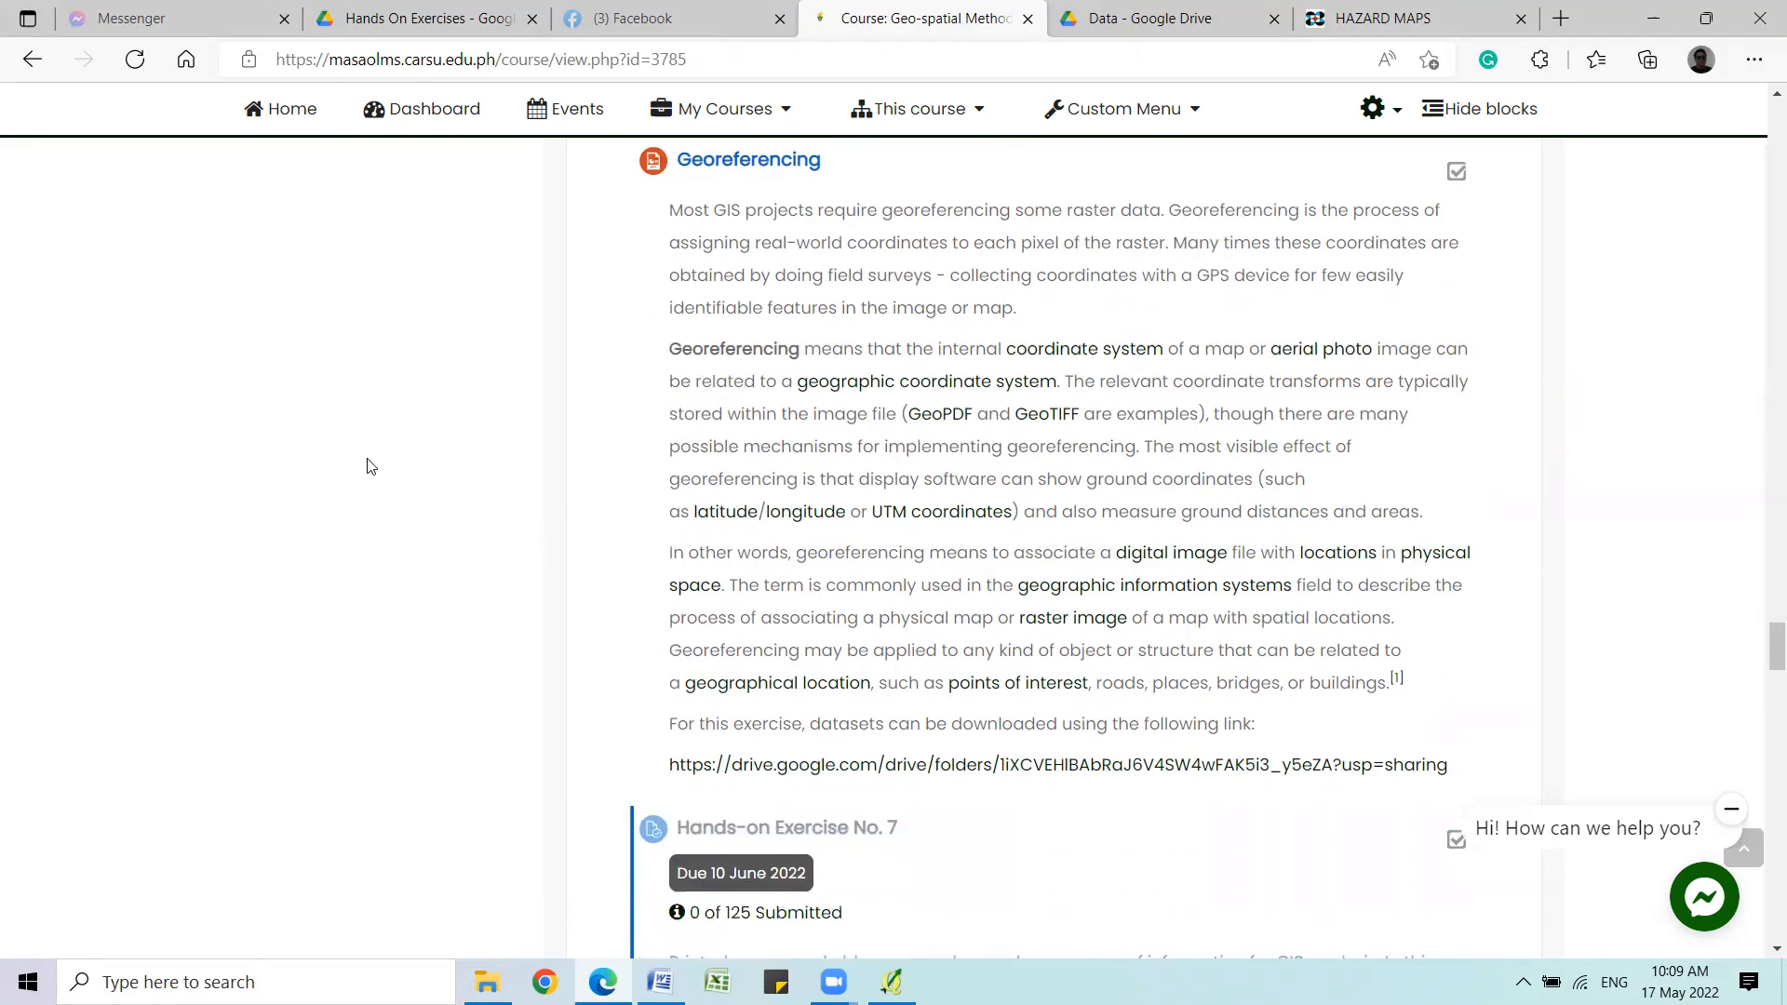
scroll(421, 467, "down", 2)
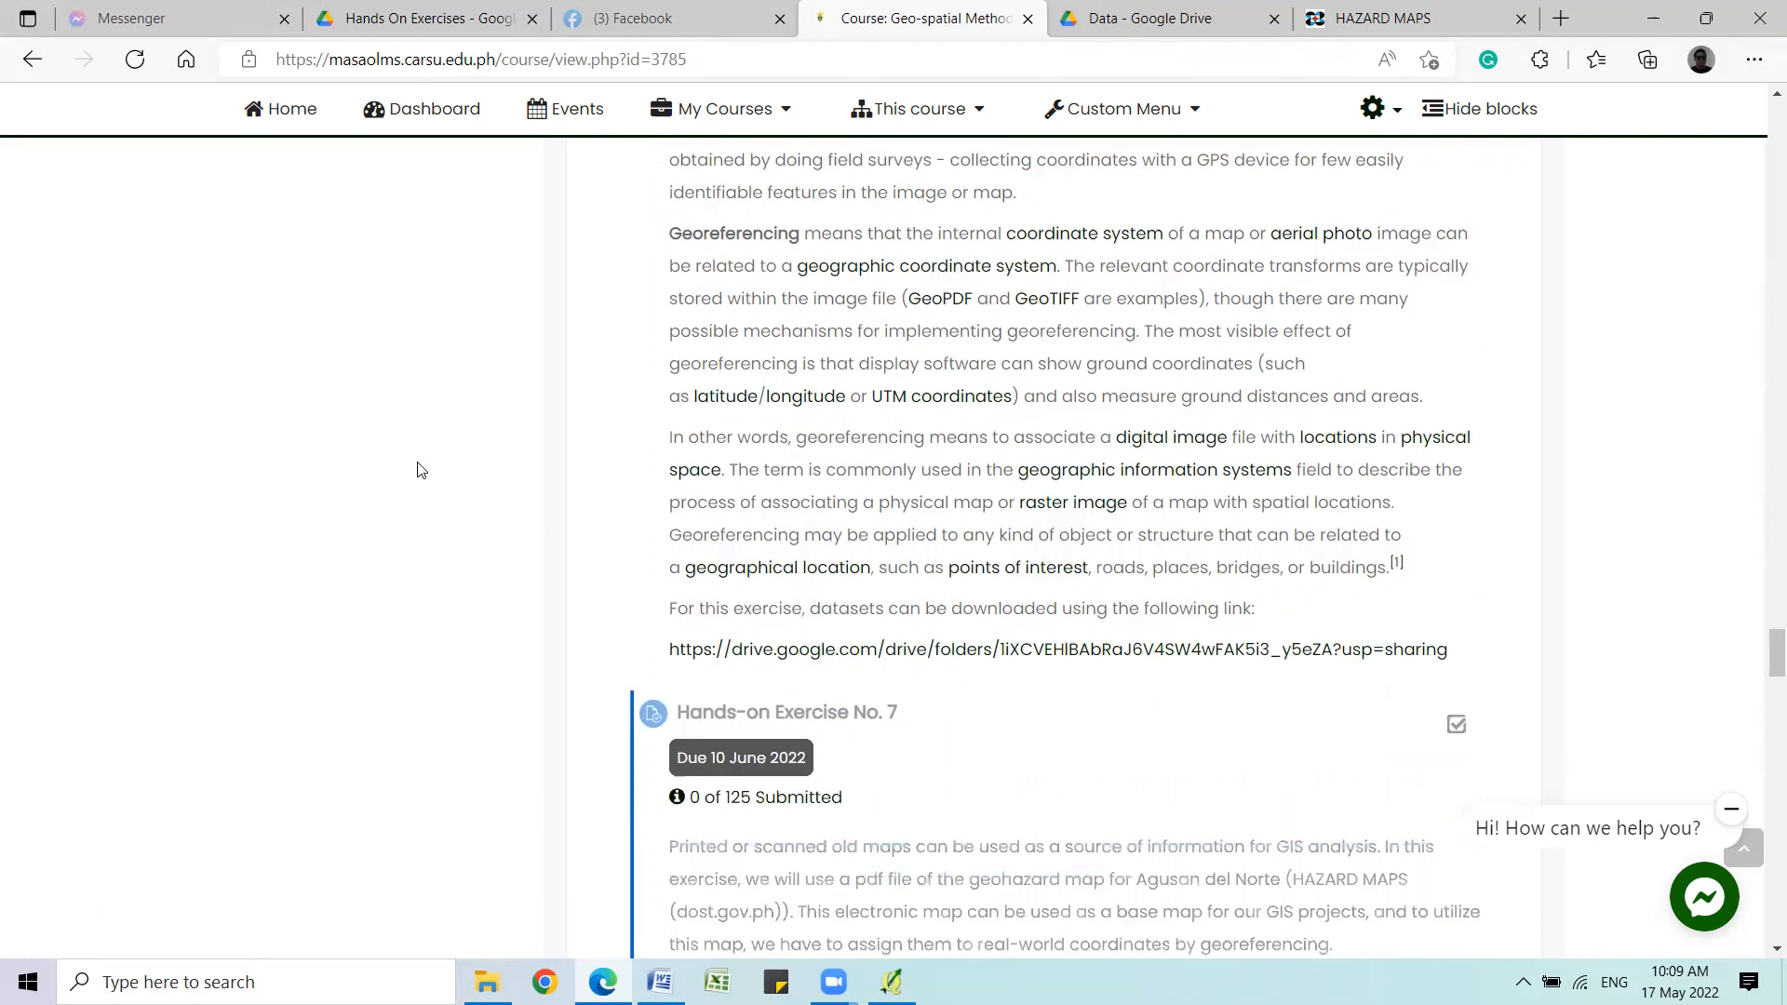
scroll(377, 475, "down", 1)
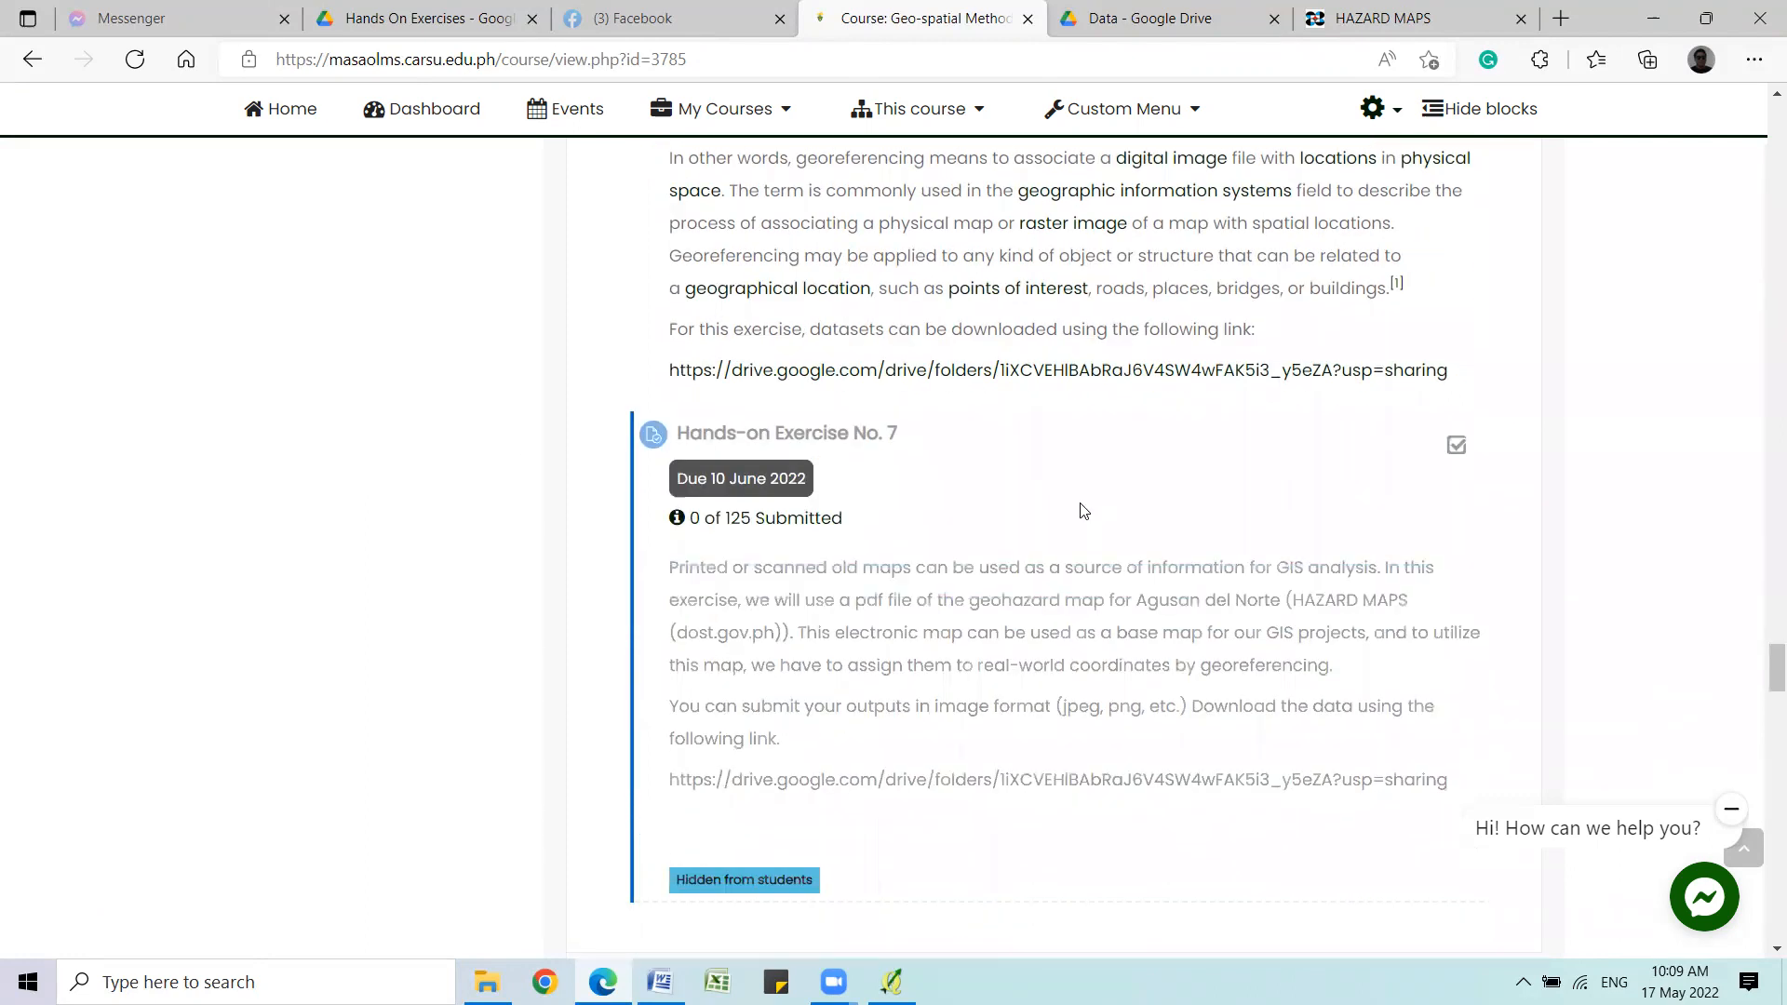
scroll(970, 480, "down", 1)
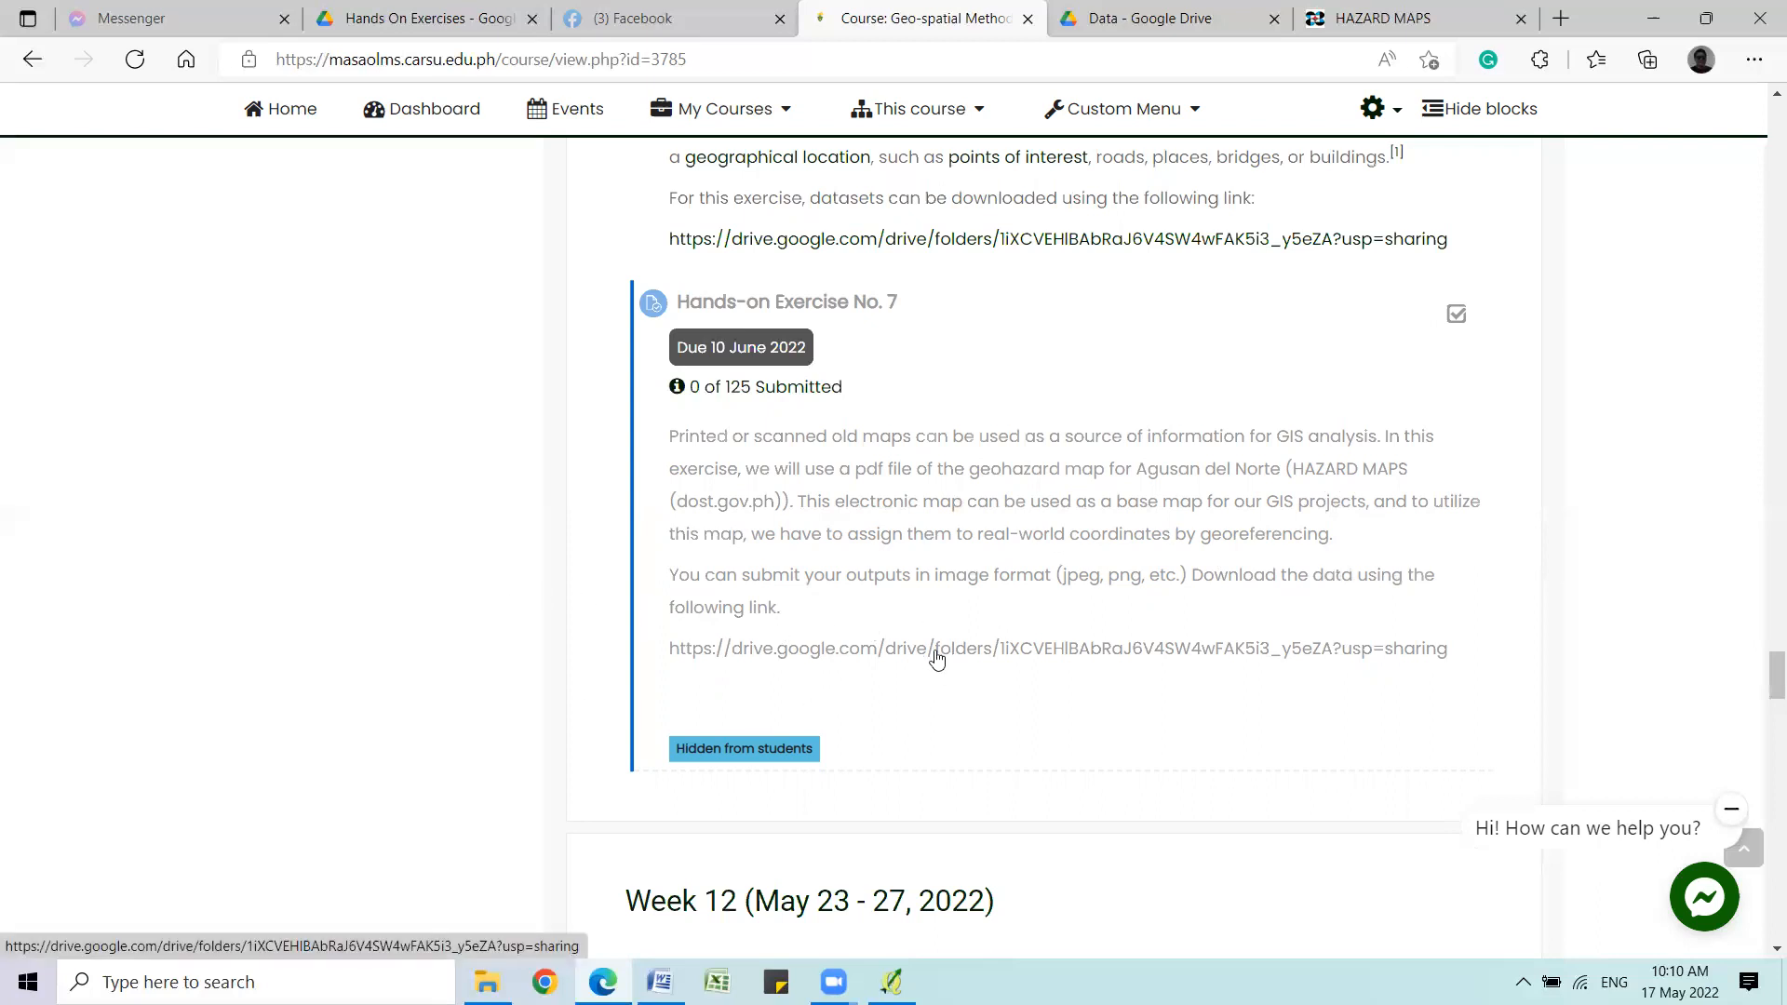
Open the Exercise 7 dataset link in place of the older Data tab and enter its Data folder.
left_click(879, 649)
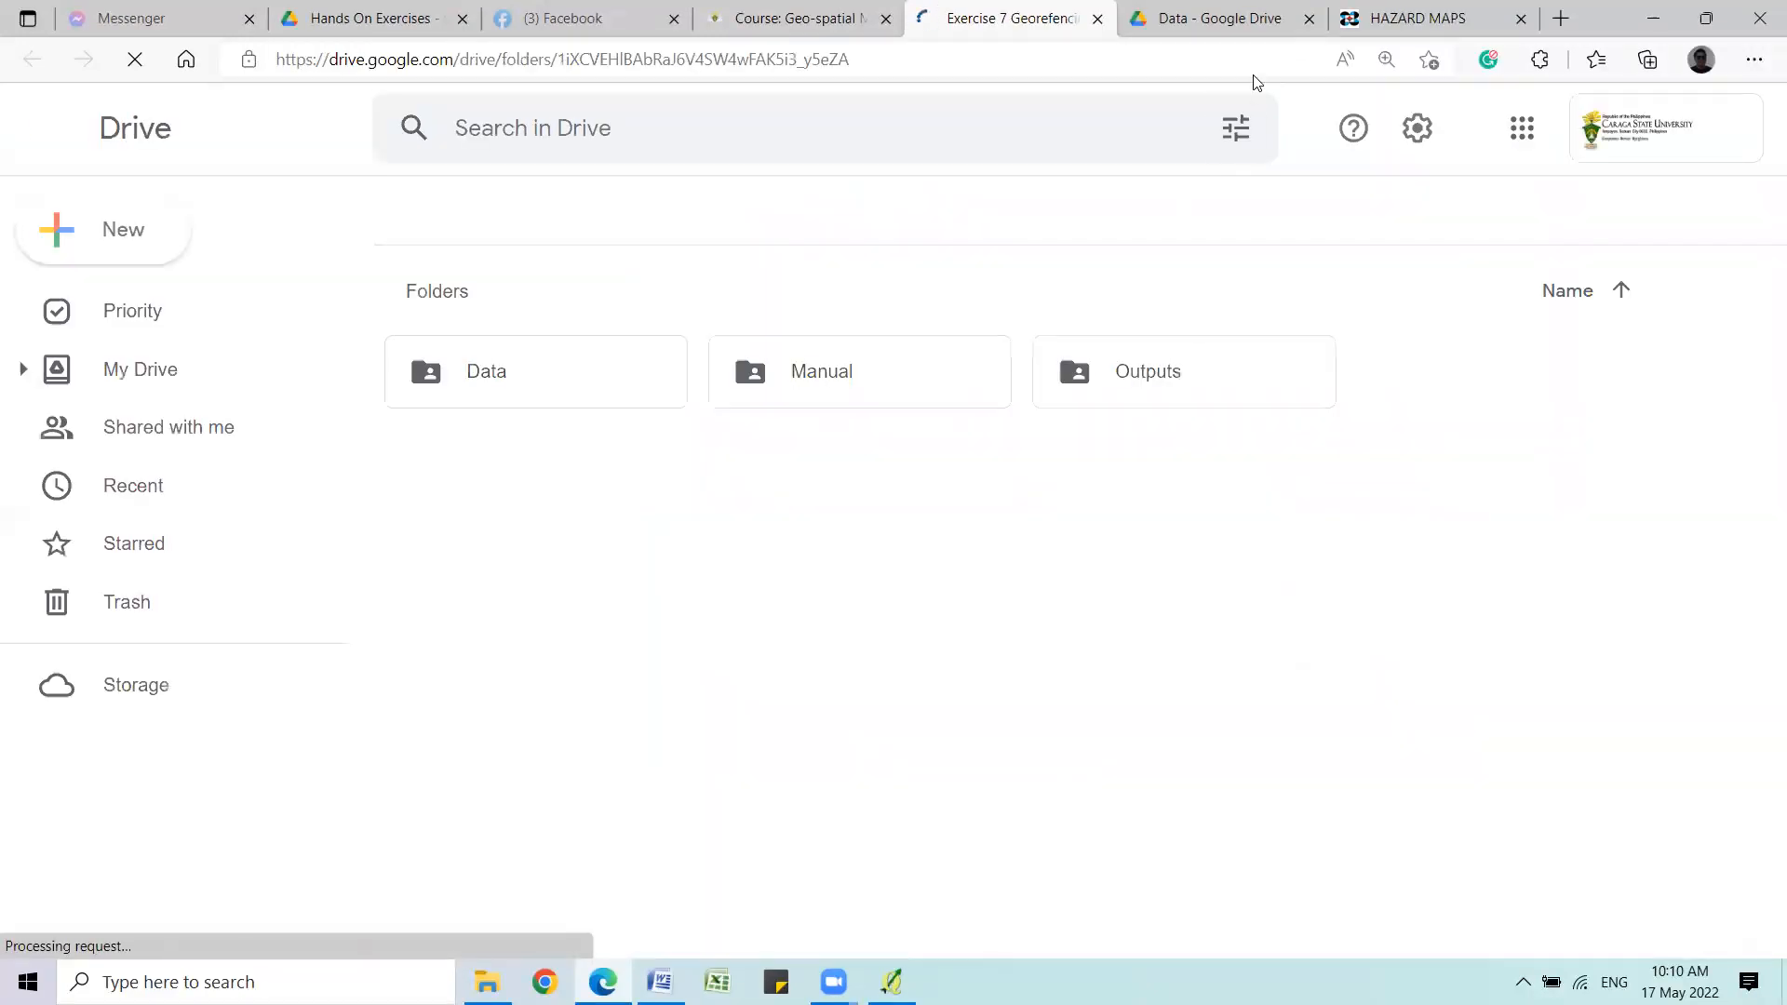
left_click(1309, 19)
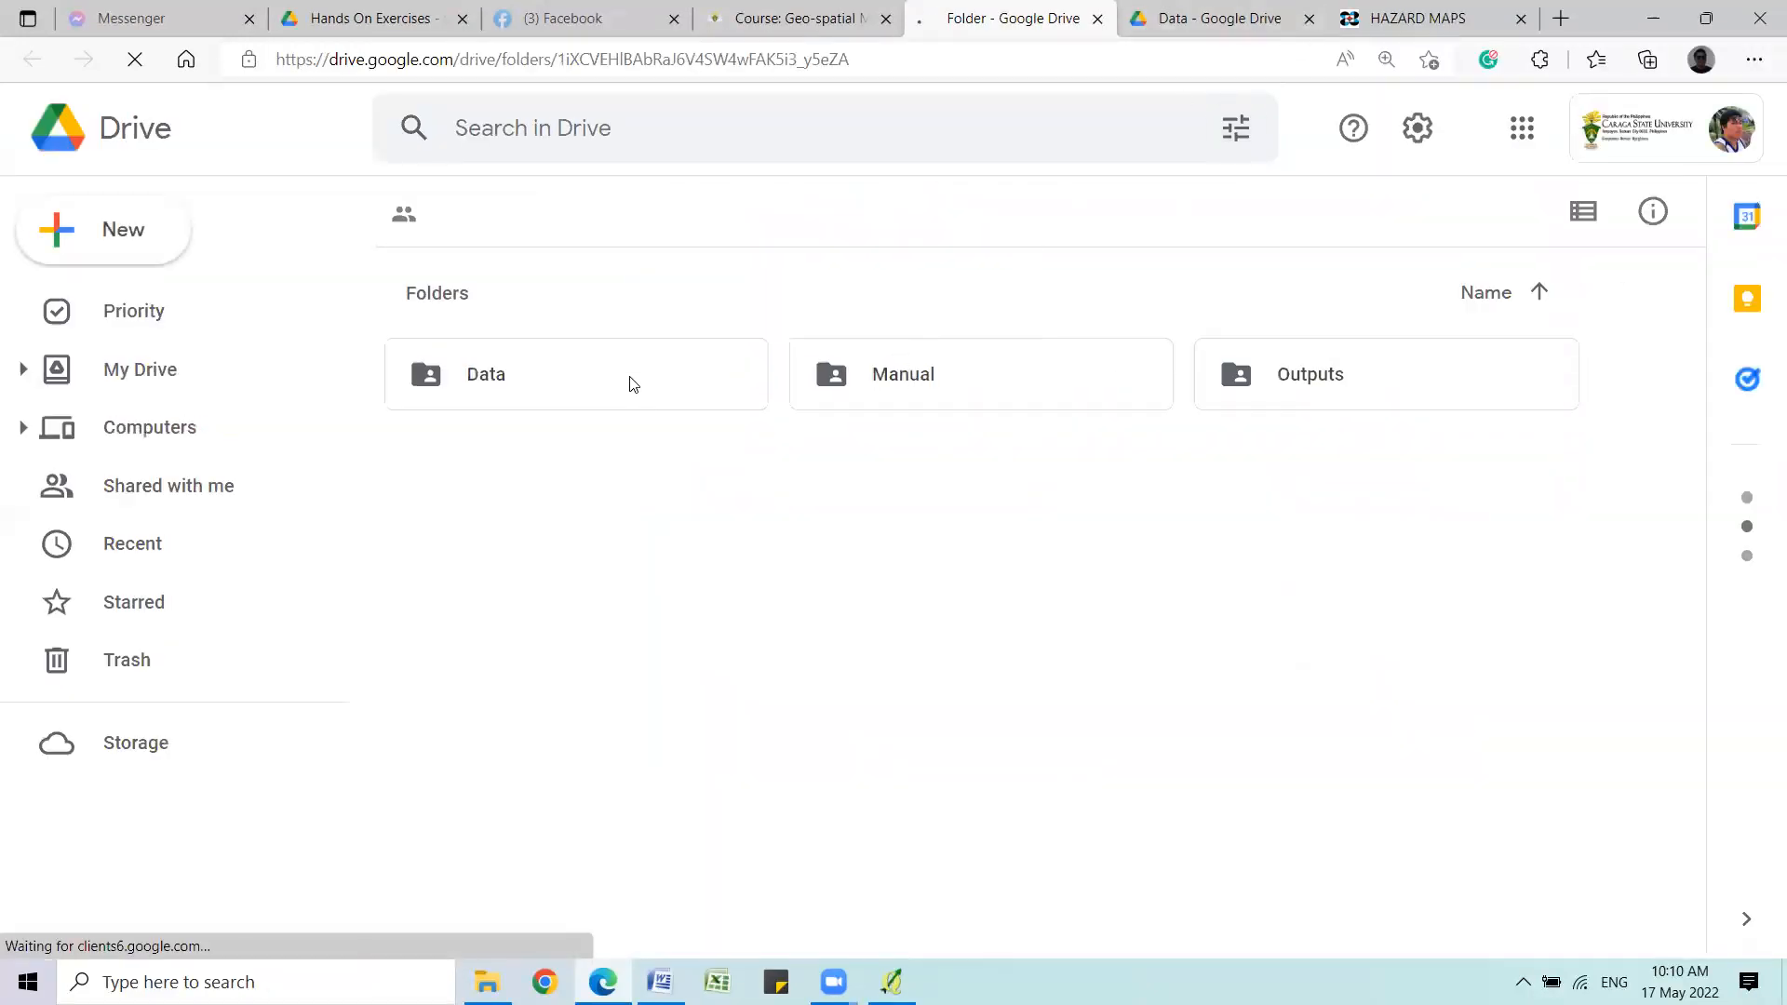
left_click(559, 383)
double_click(560, 383)
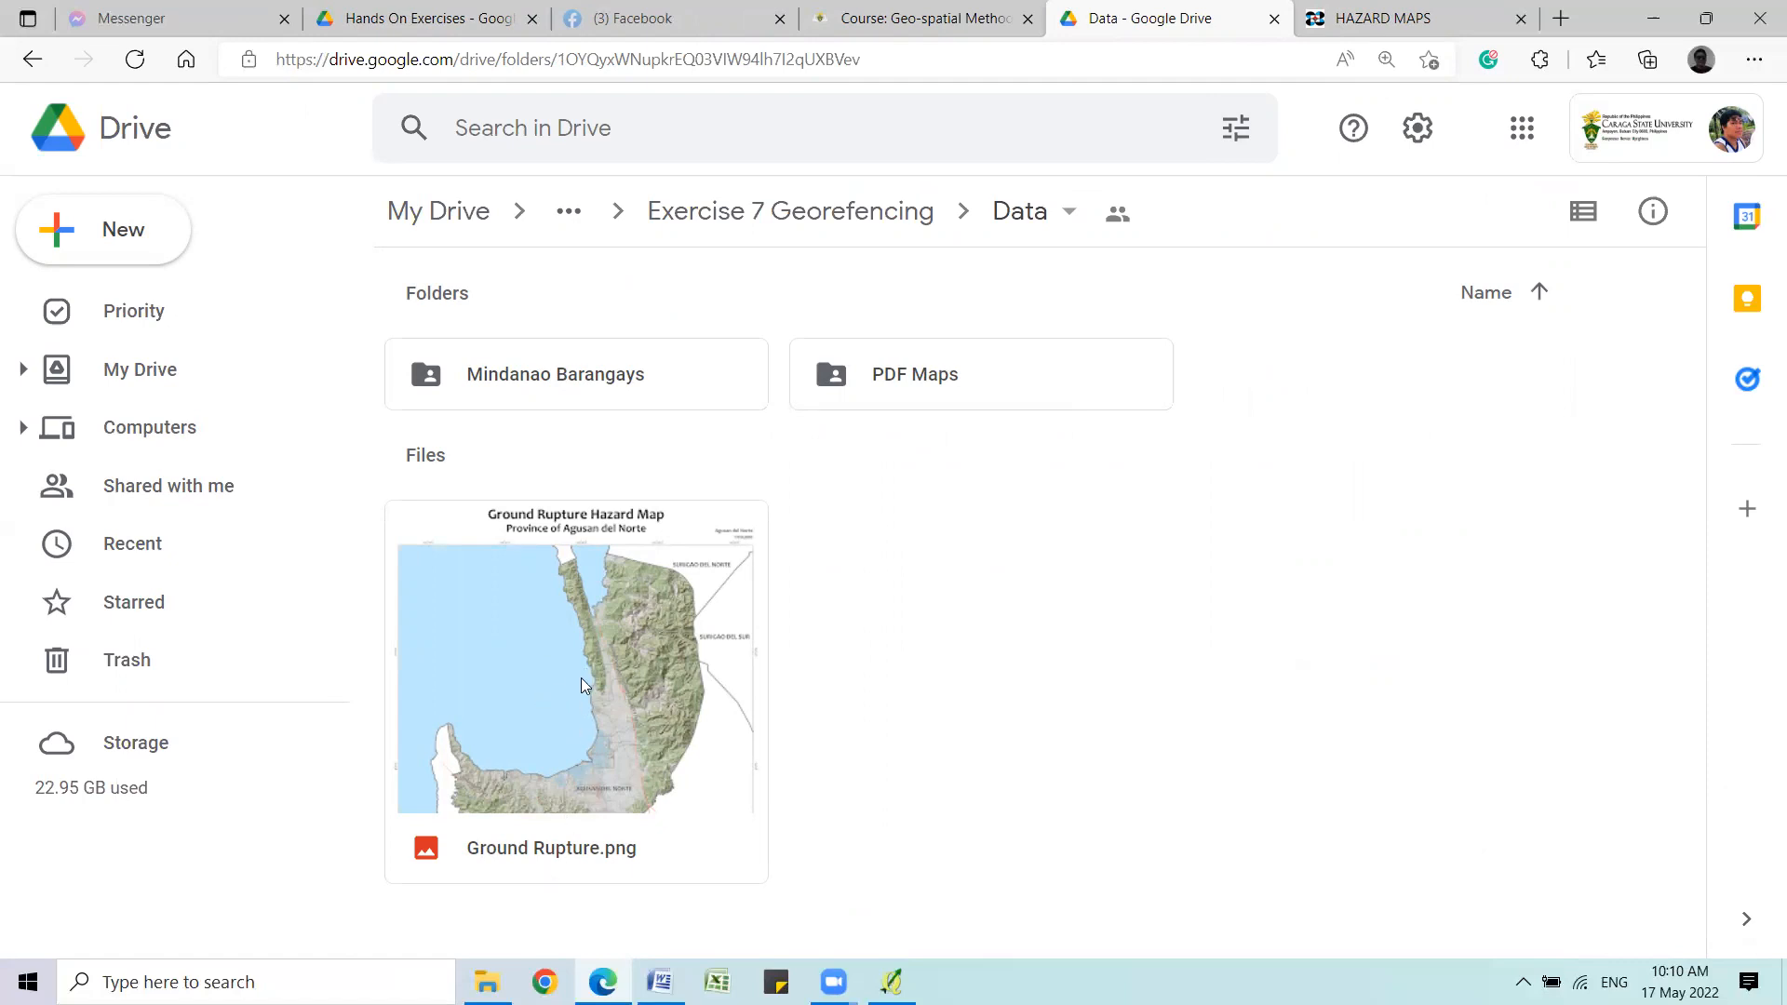
Open the PDF Maps folder and browse the scanned topographic map images in it.
left_click(1020, 403)
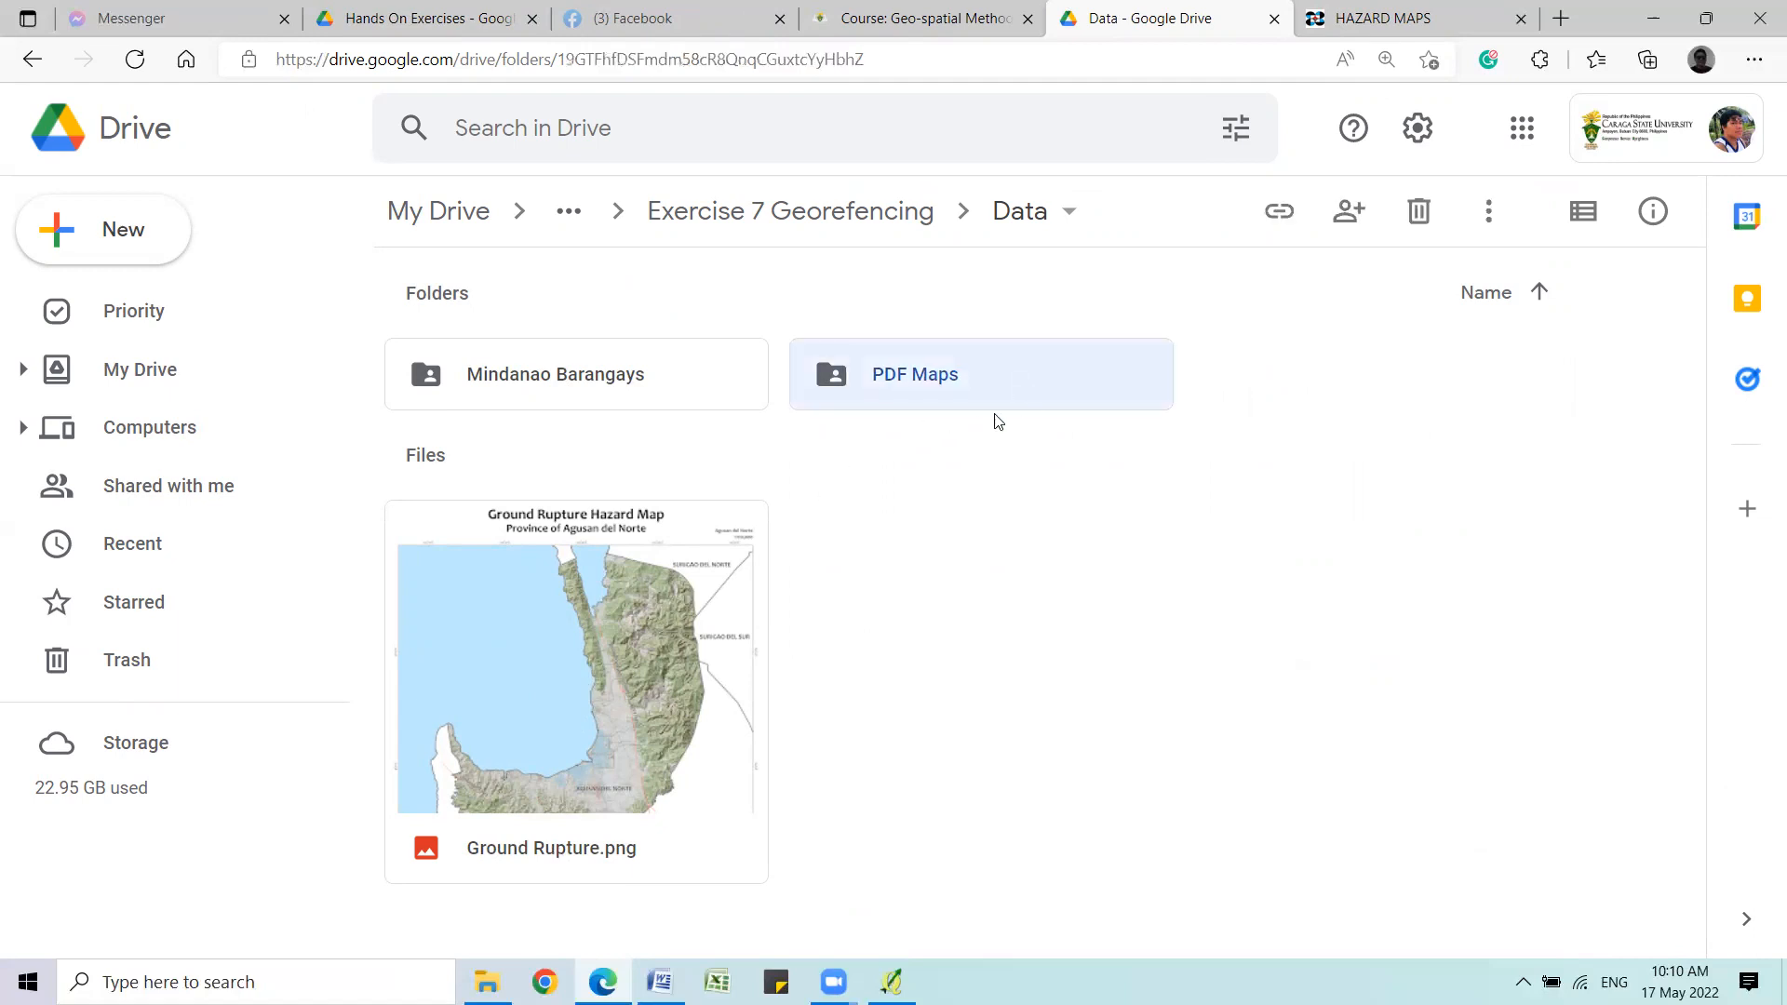
double_click(1020, 403)
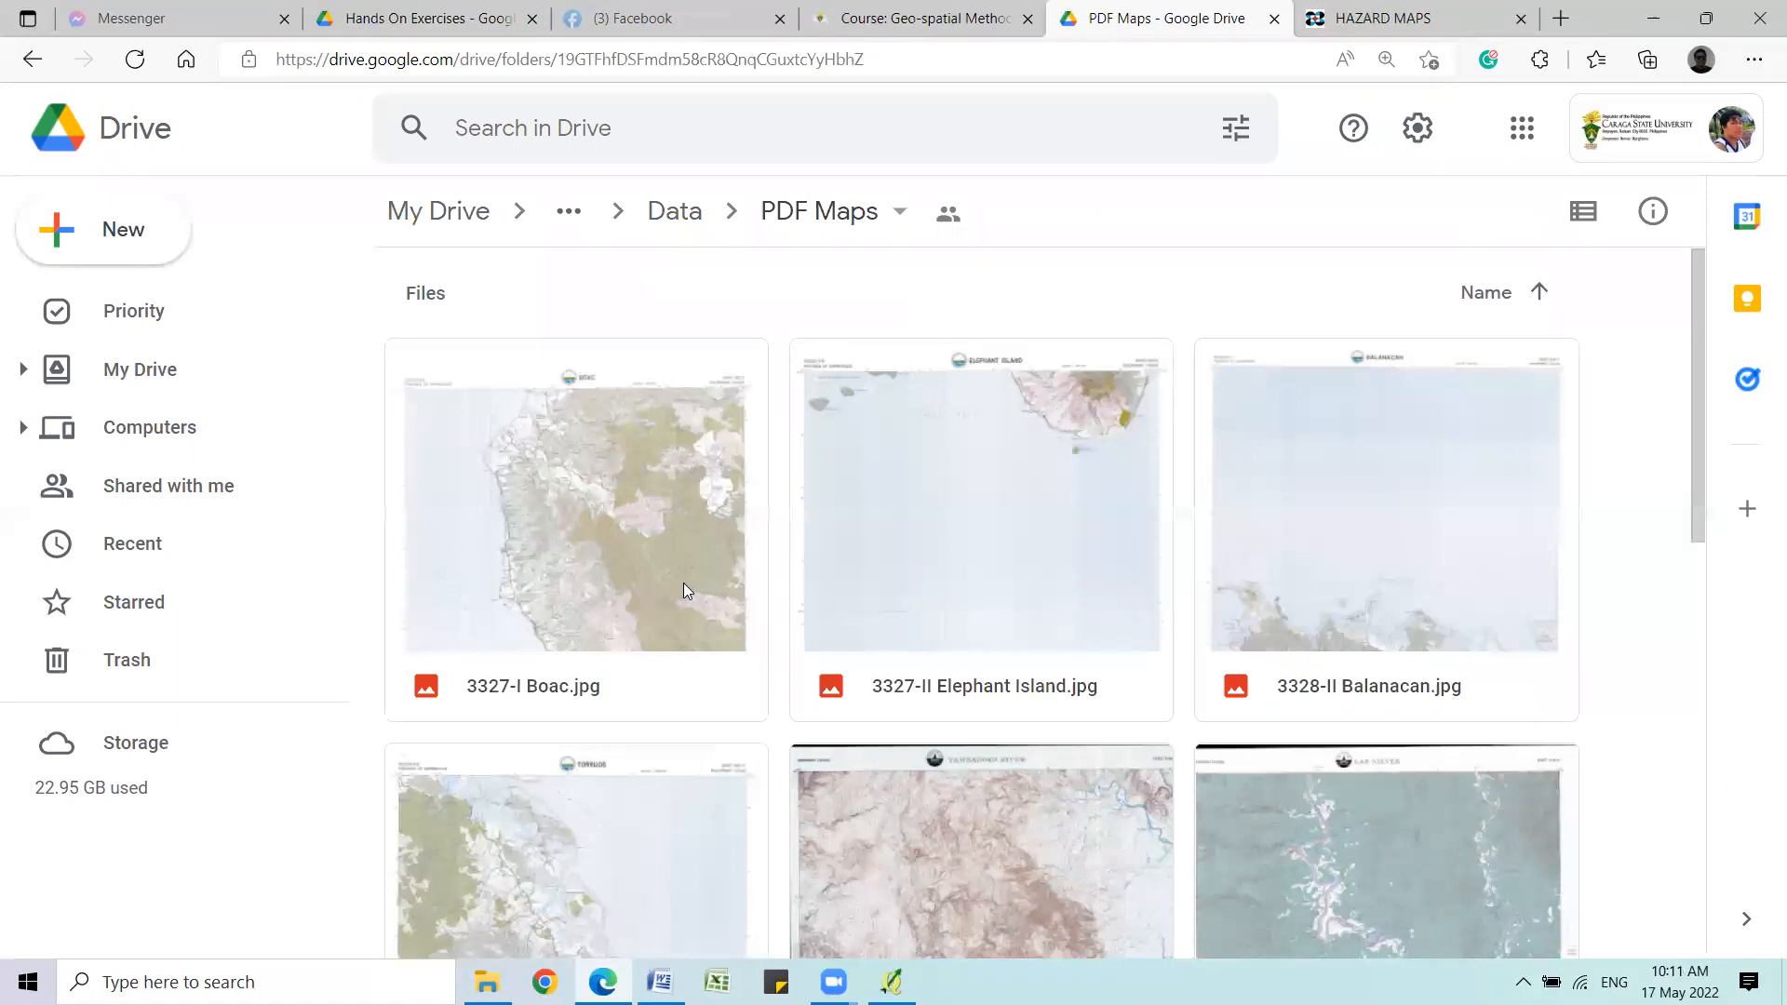
scroll(700, 579, "down", 5)
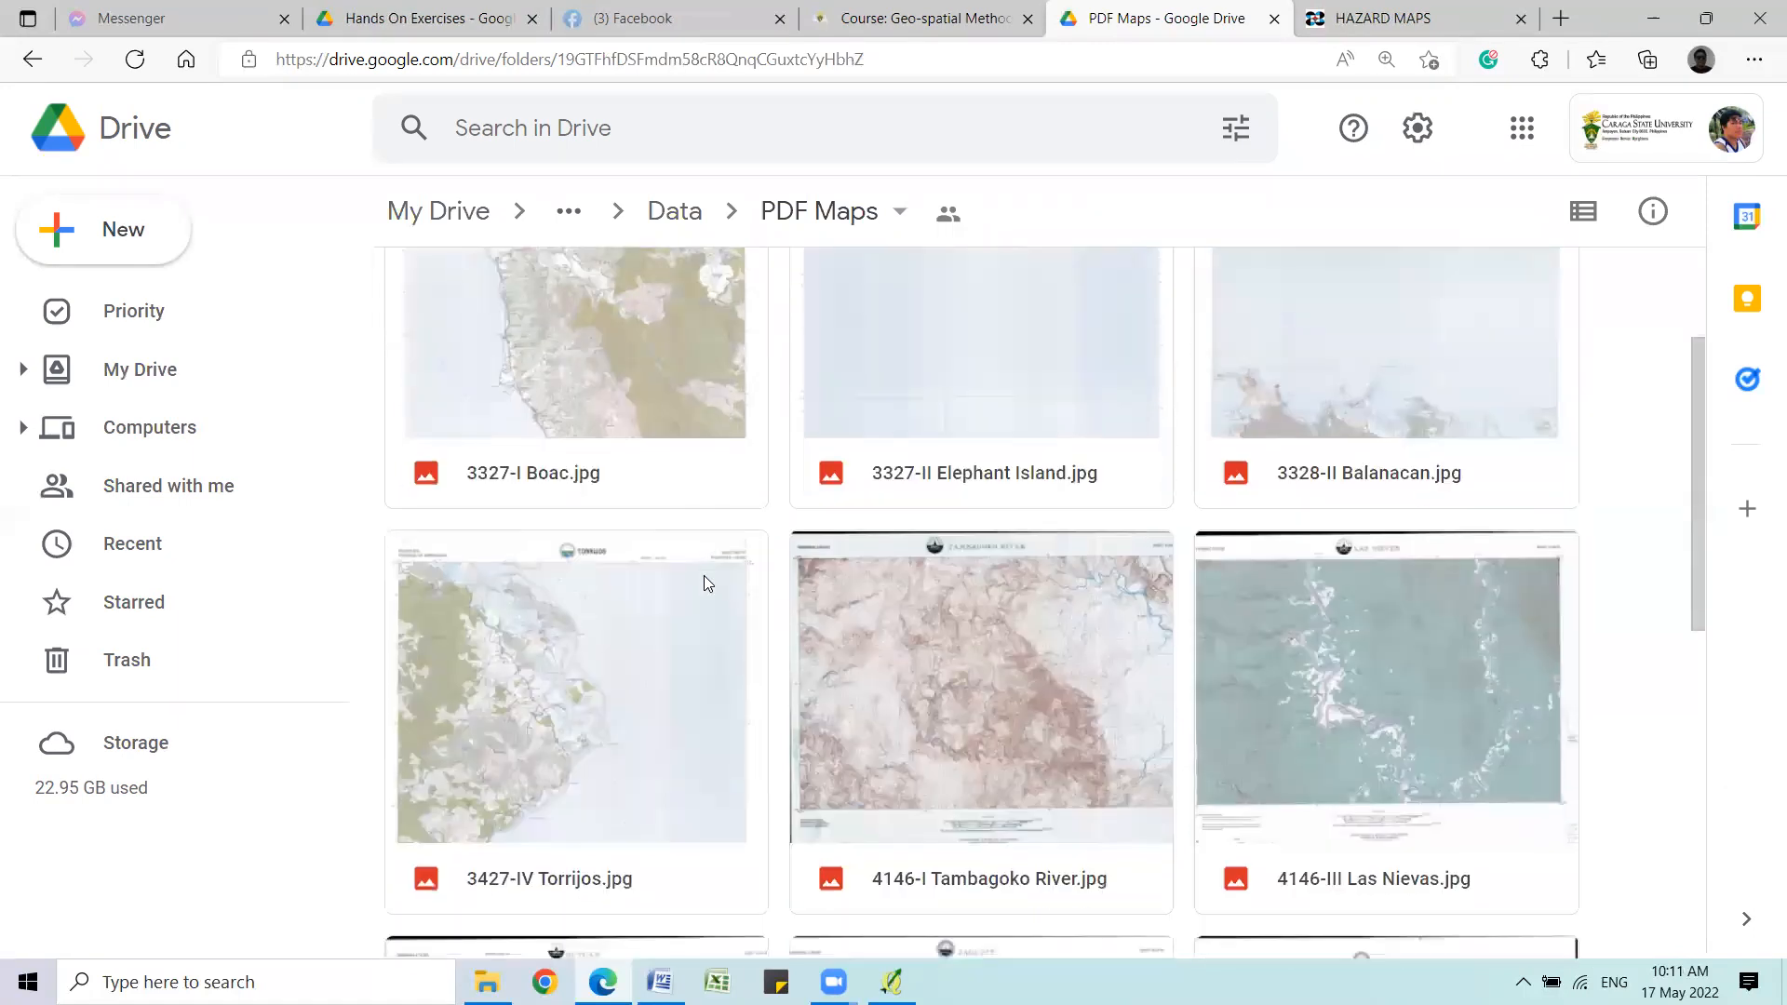
scroll(1510, 394, "down", 2)
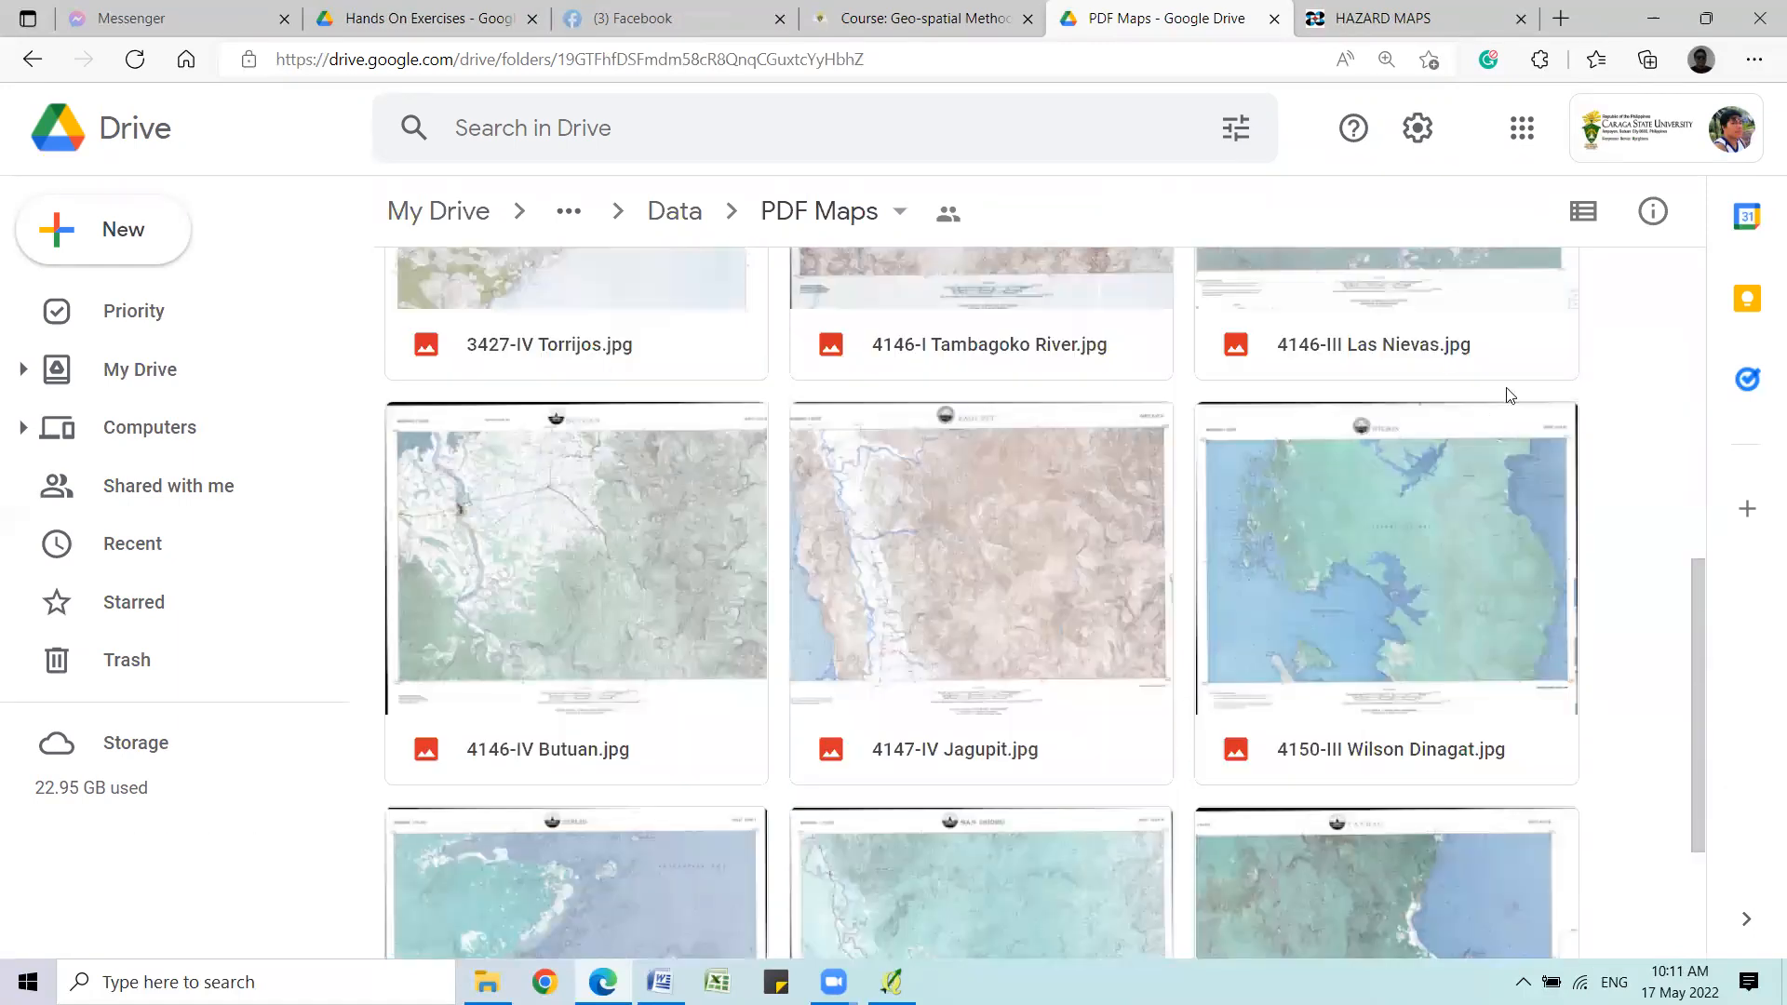
scroll(1234, 519, "down", 2)
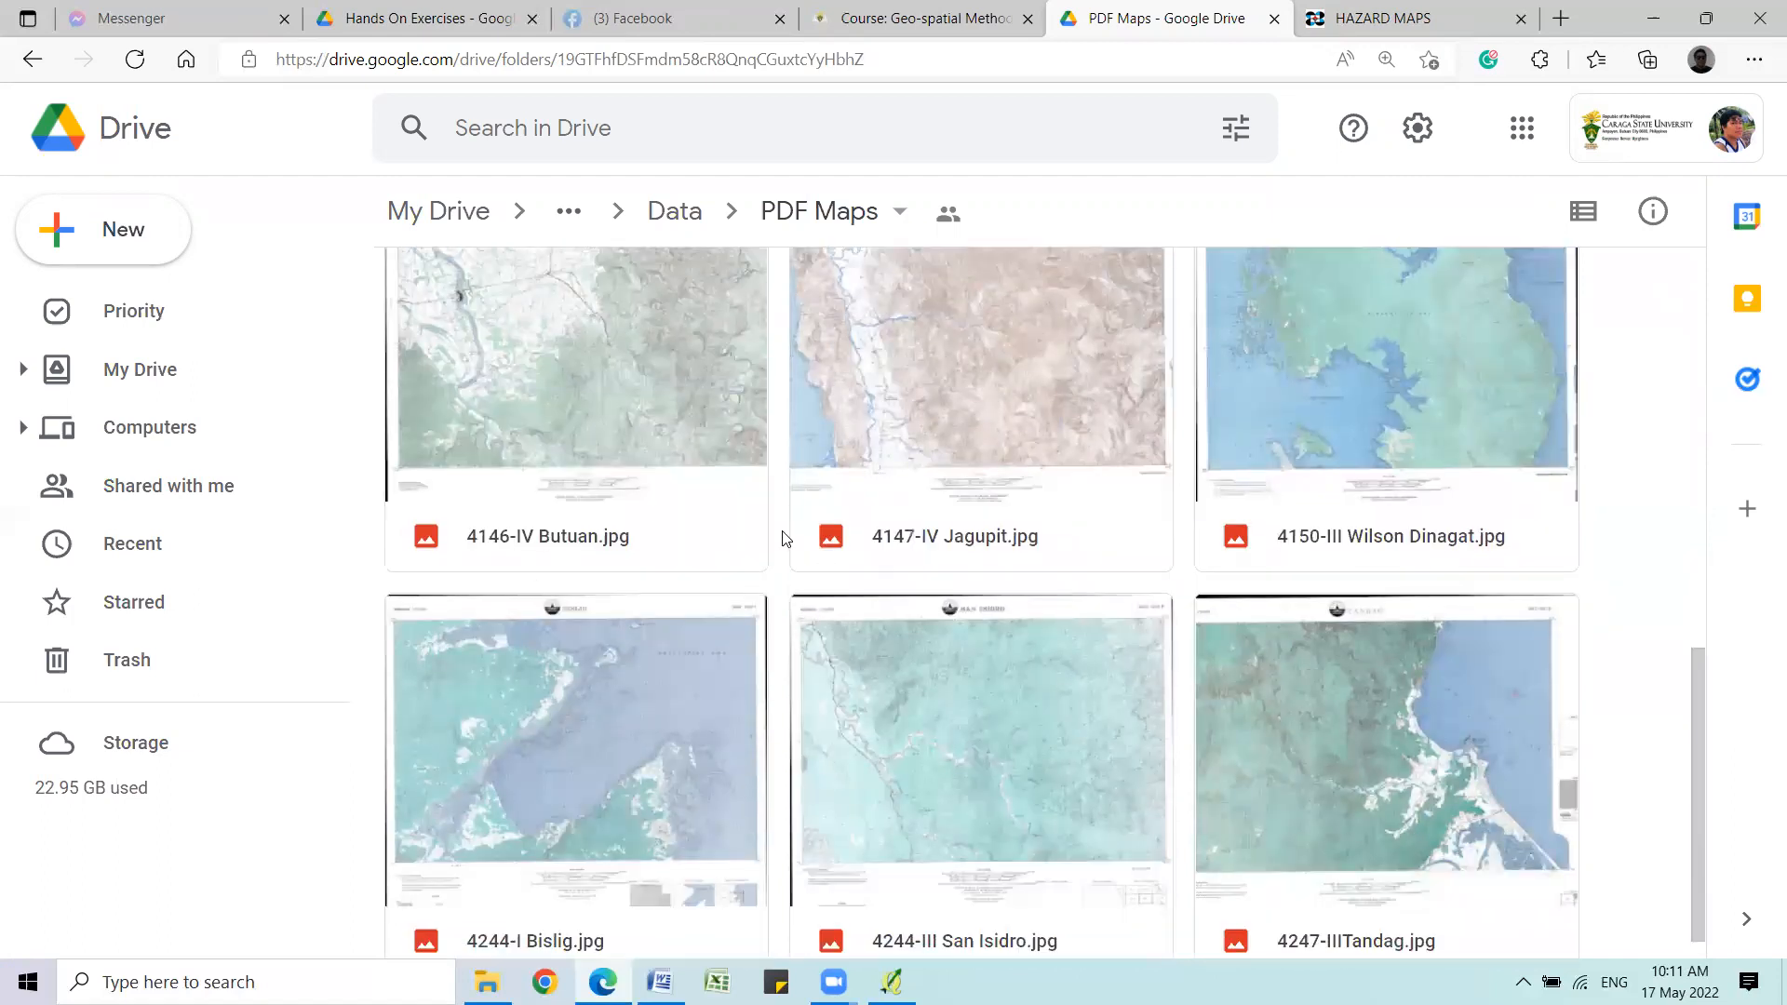
scroll(785, 538, "up", 1)
Preview 4146-IV Butuan.jpg, examine its title, sheet number and corner coordinates up close, and close the preview.
double_click(583, 460)
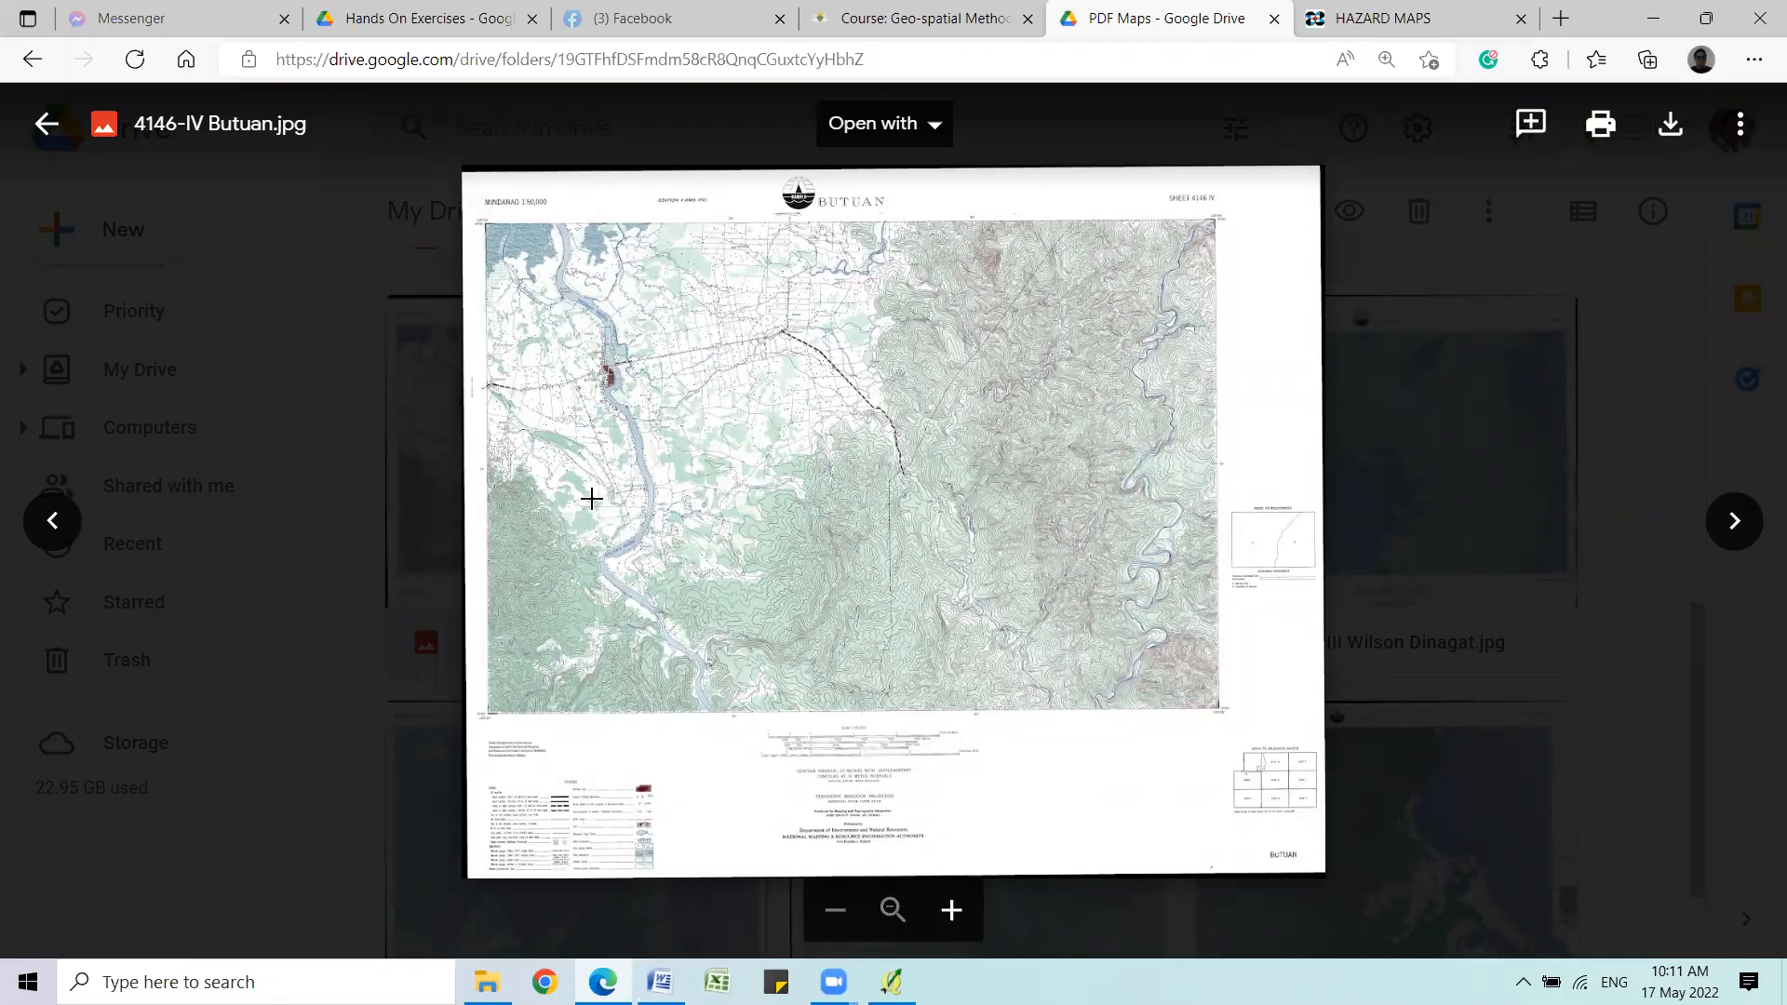
scroll(682, 431, "up", 1)
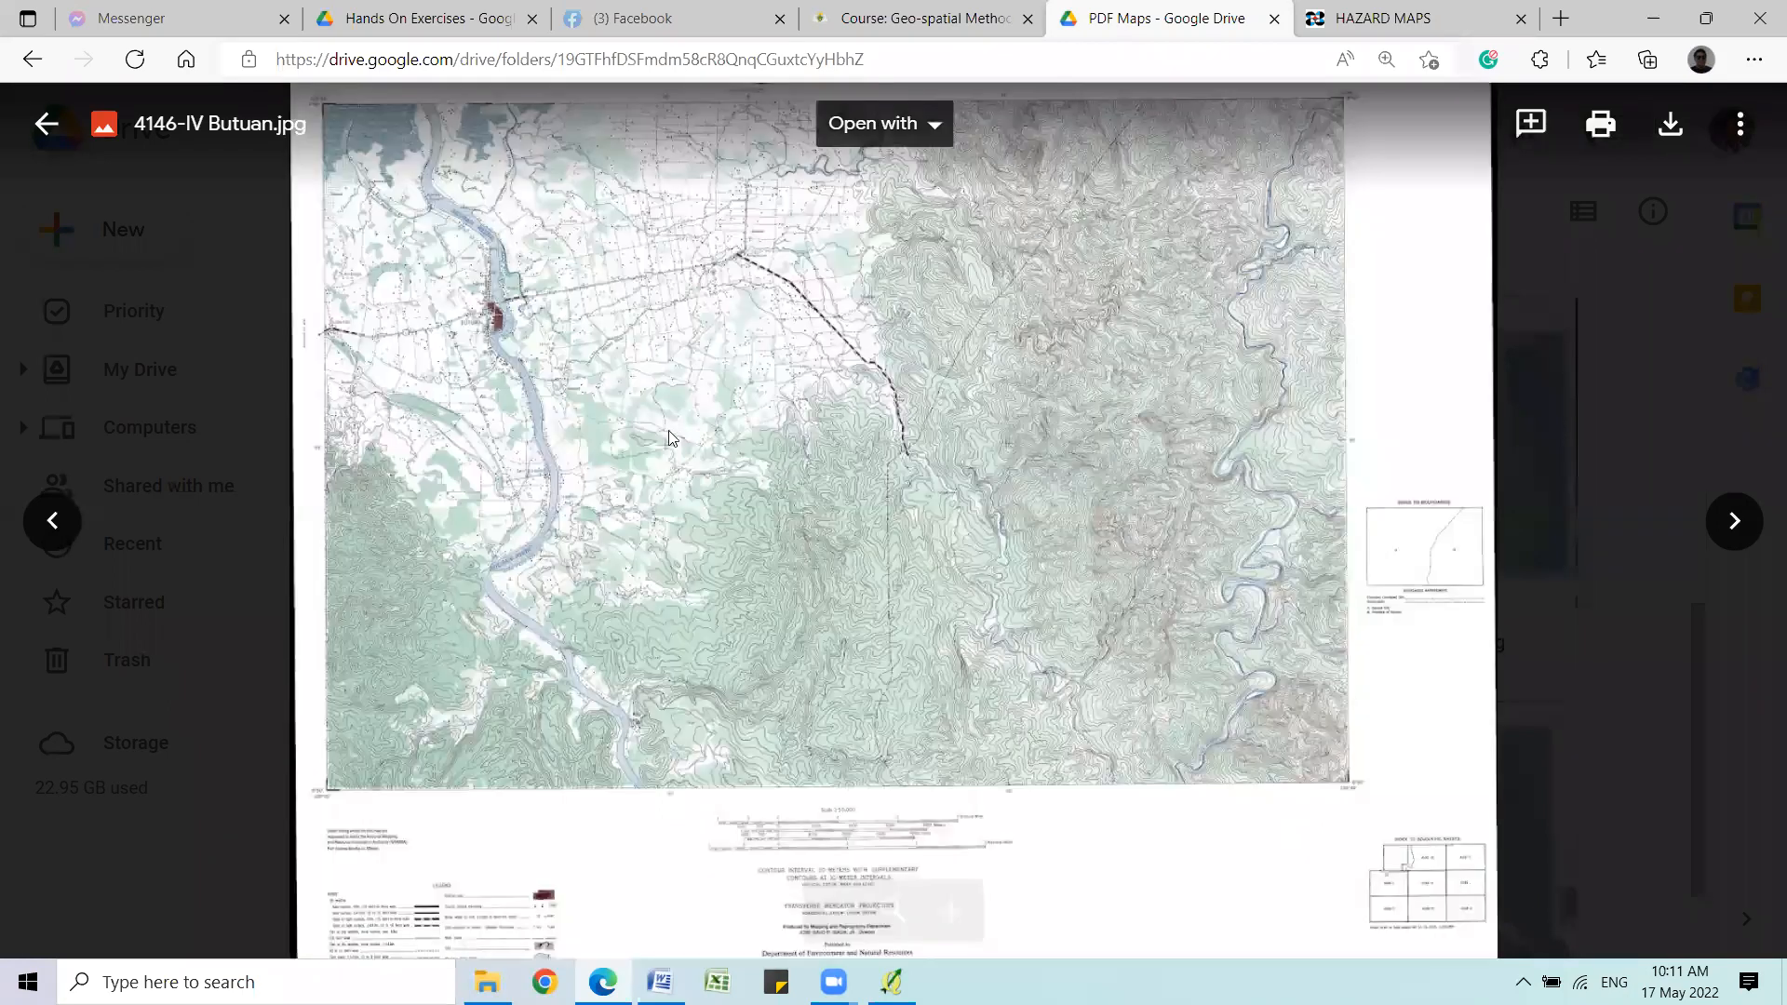
scroll(596, 328, "up", 1)
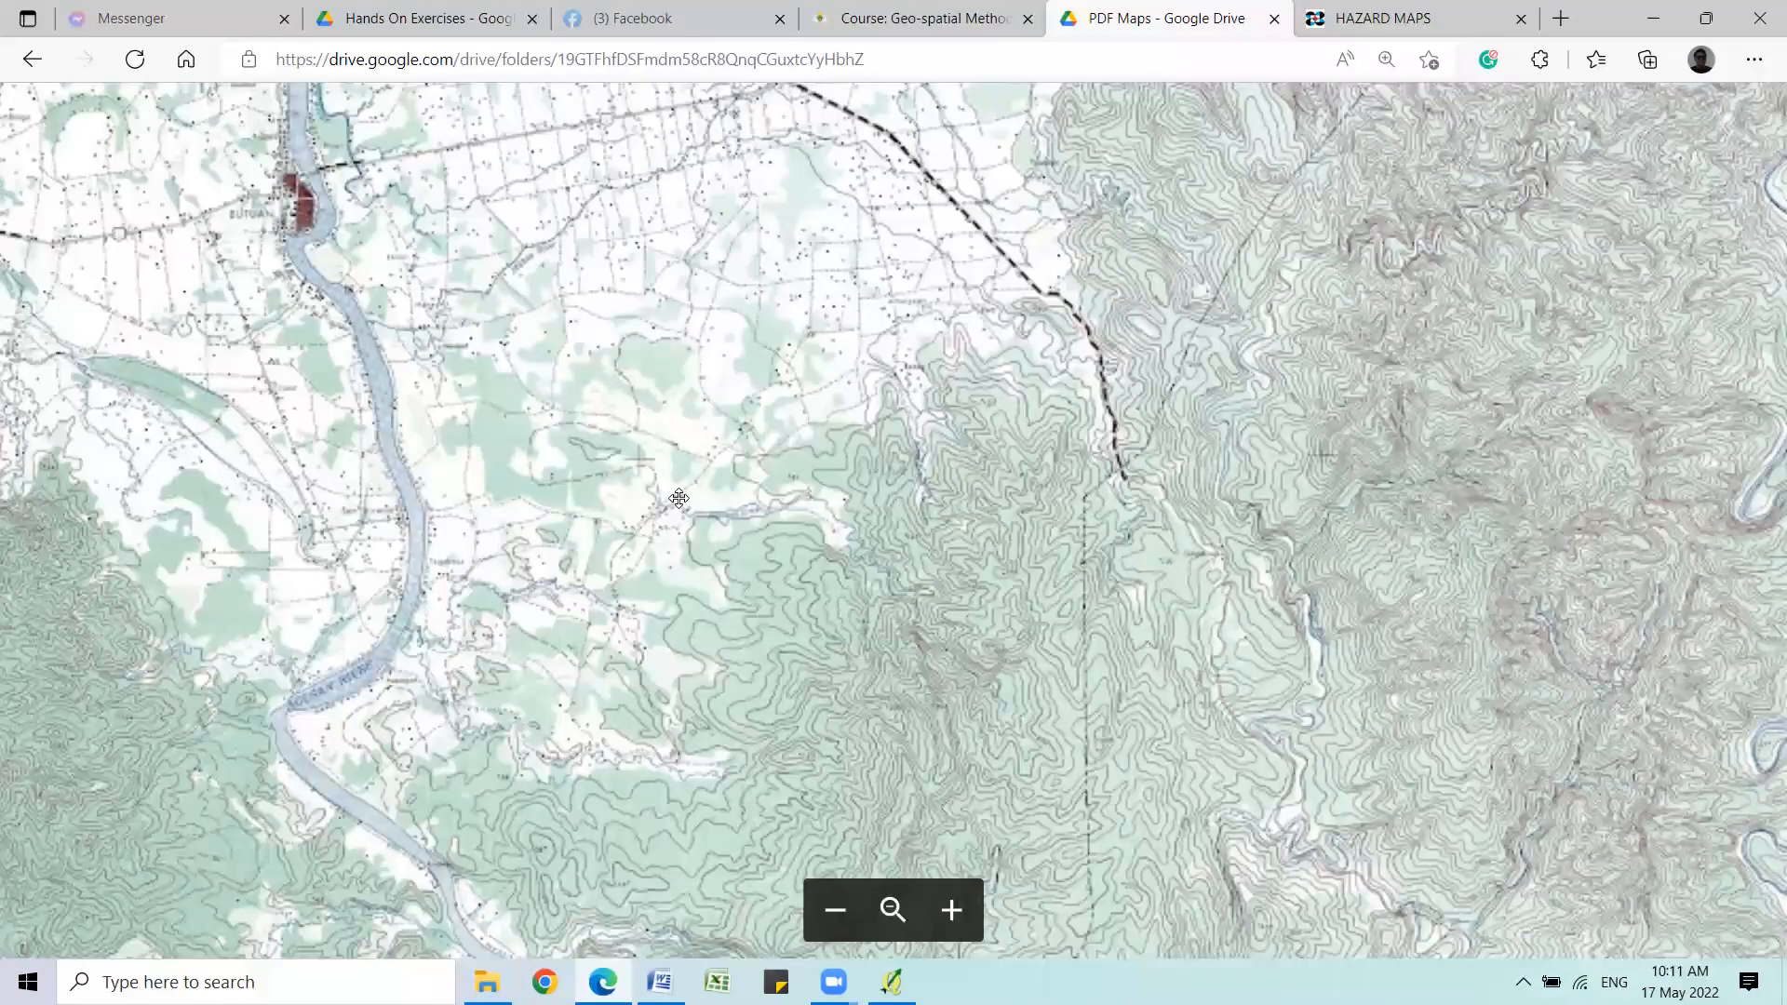
scroll(546, 342, "down", 1)
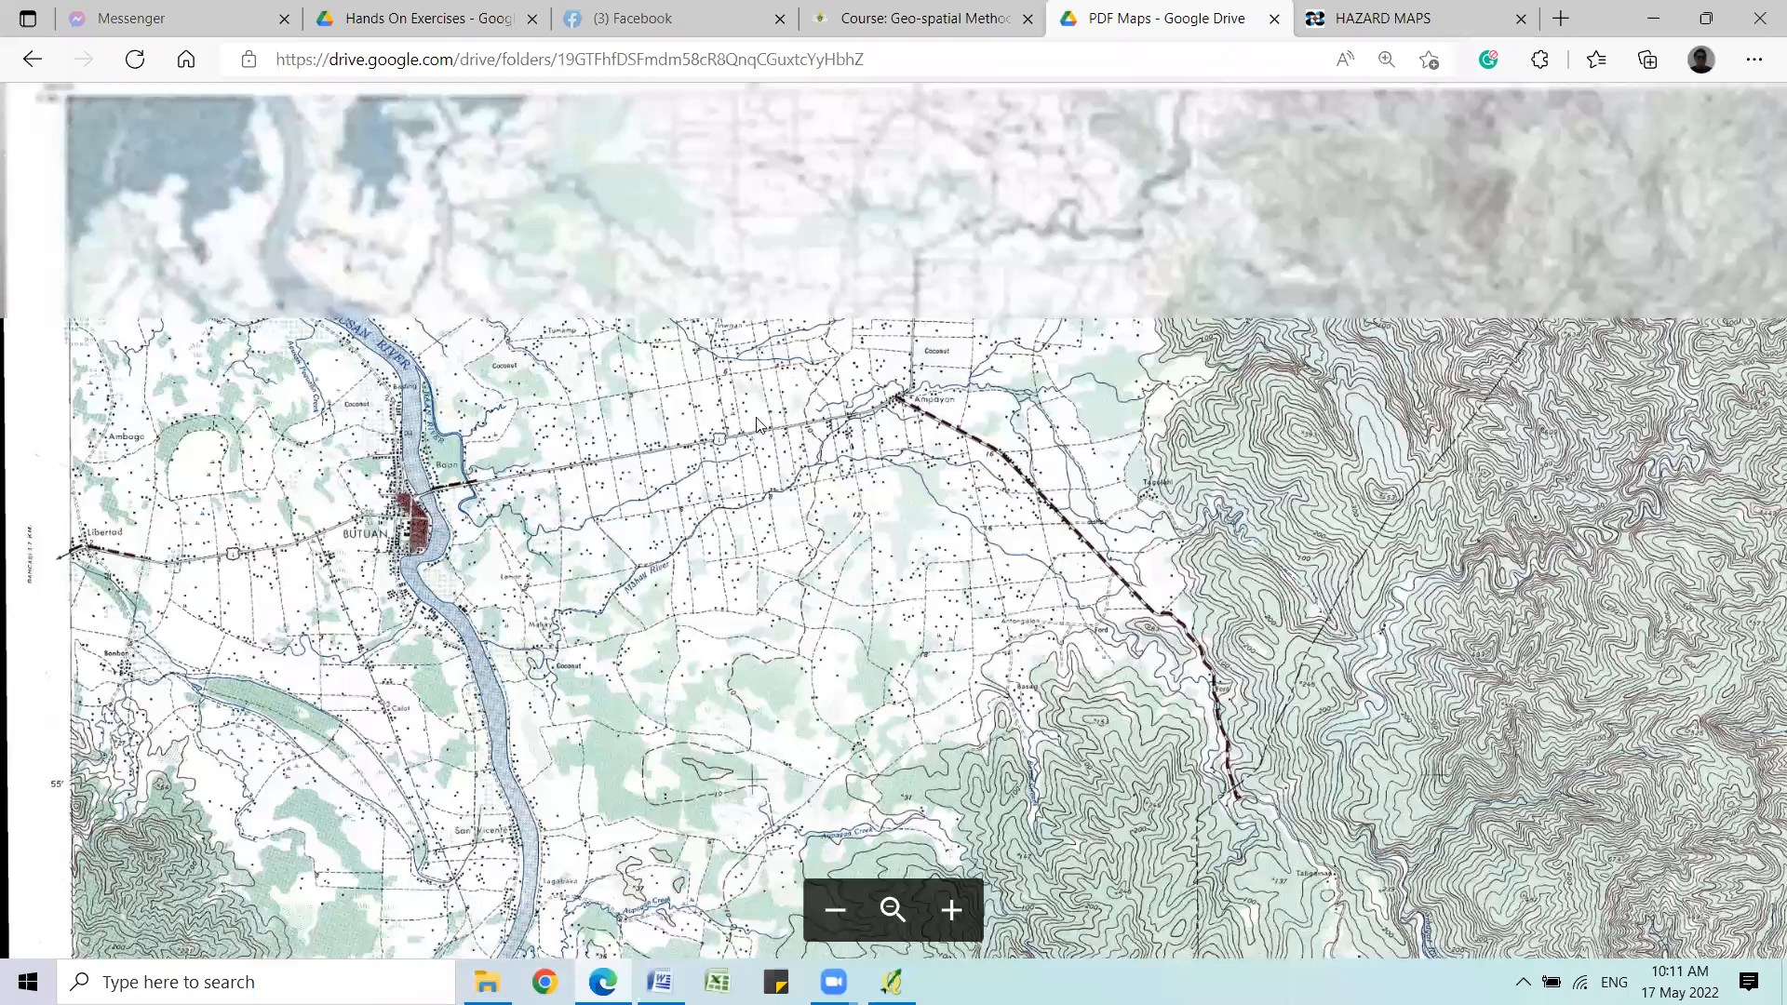
scroll(777, 598, "up", 2)
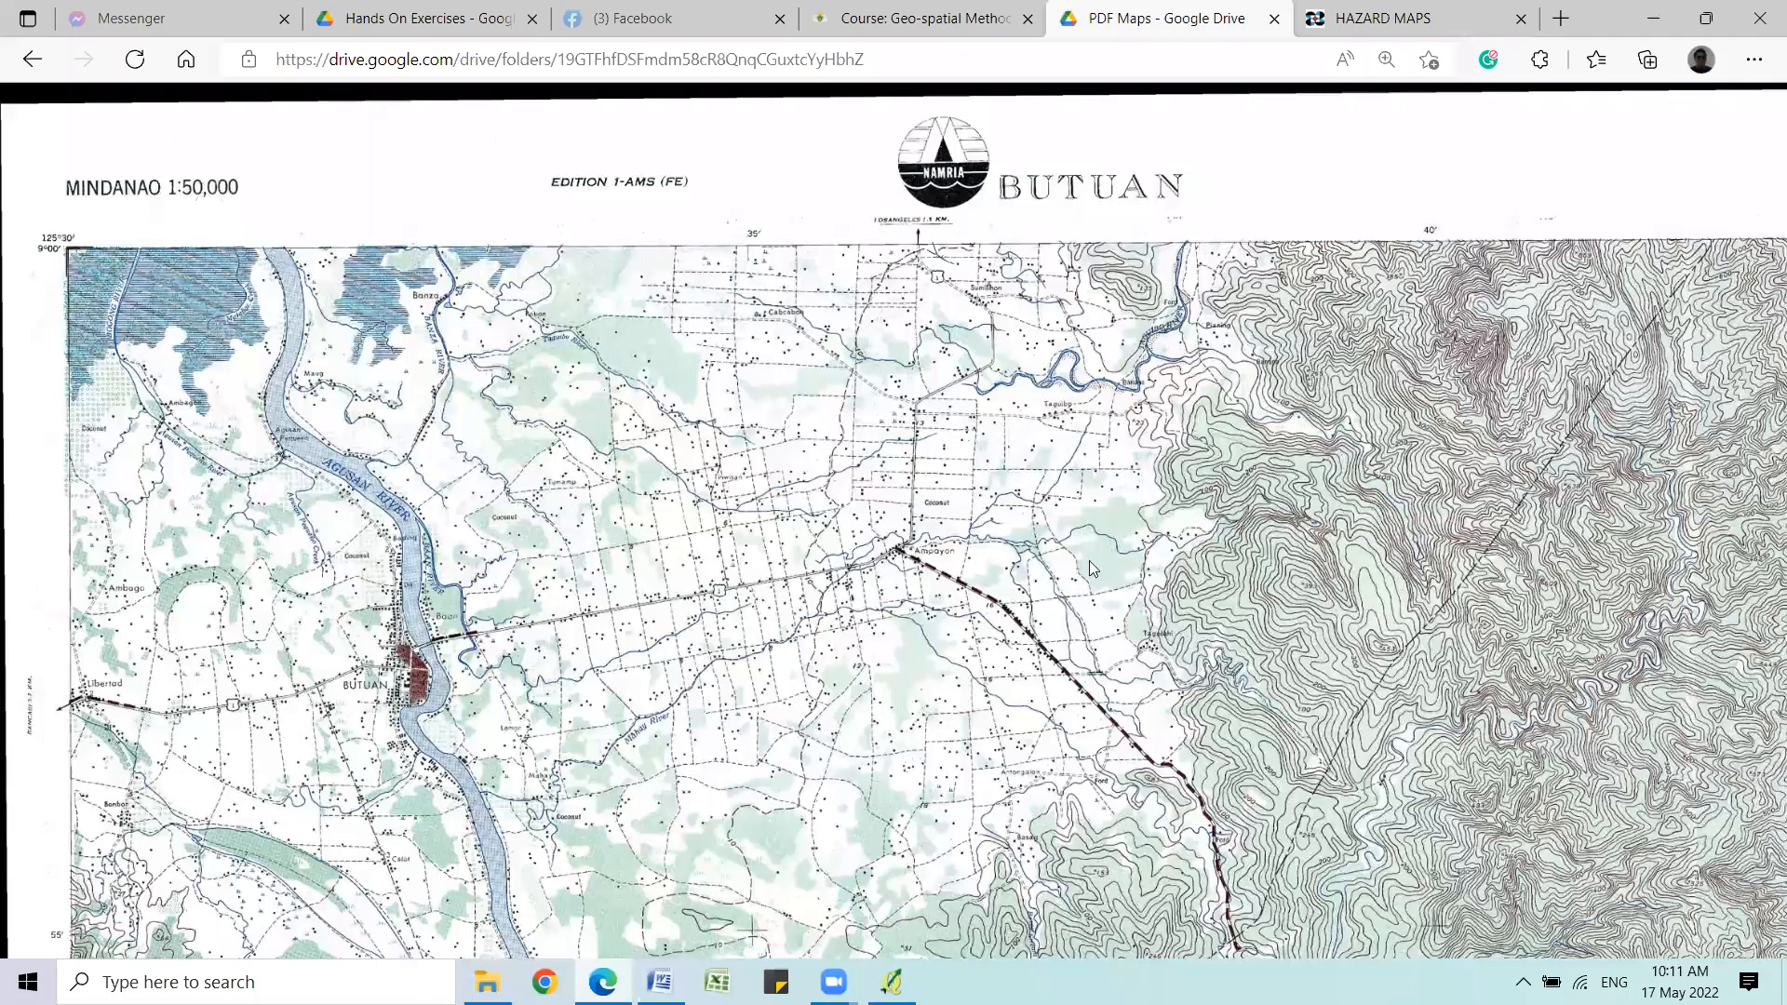
scroll(968, 549, "right", 5)
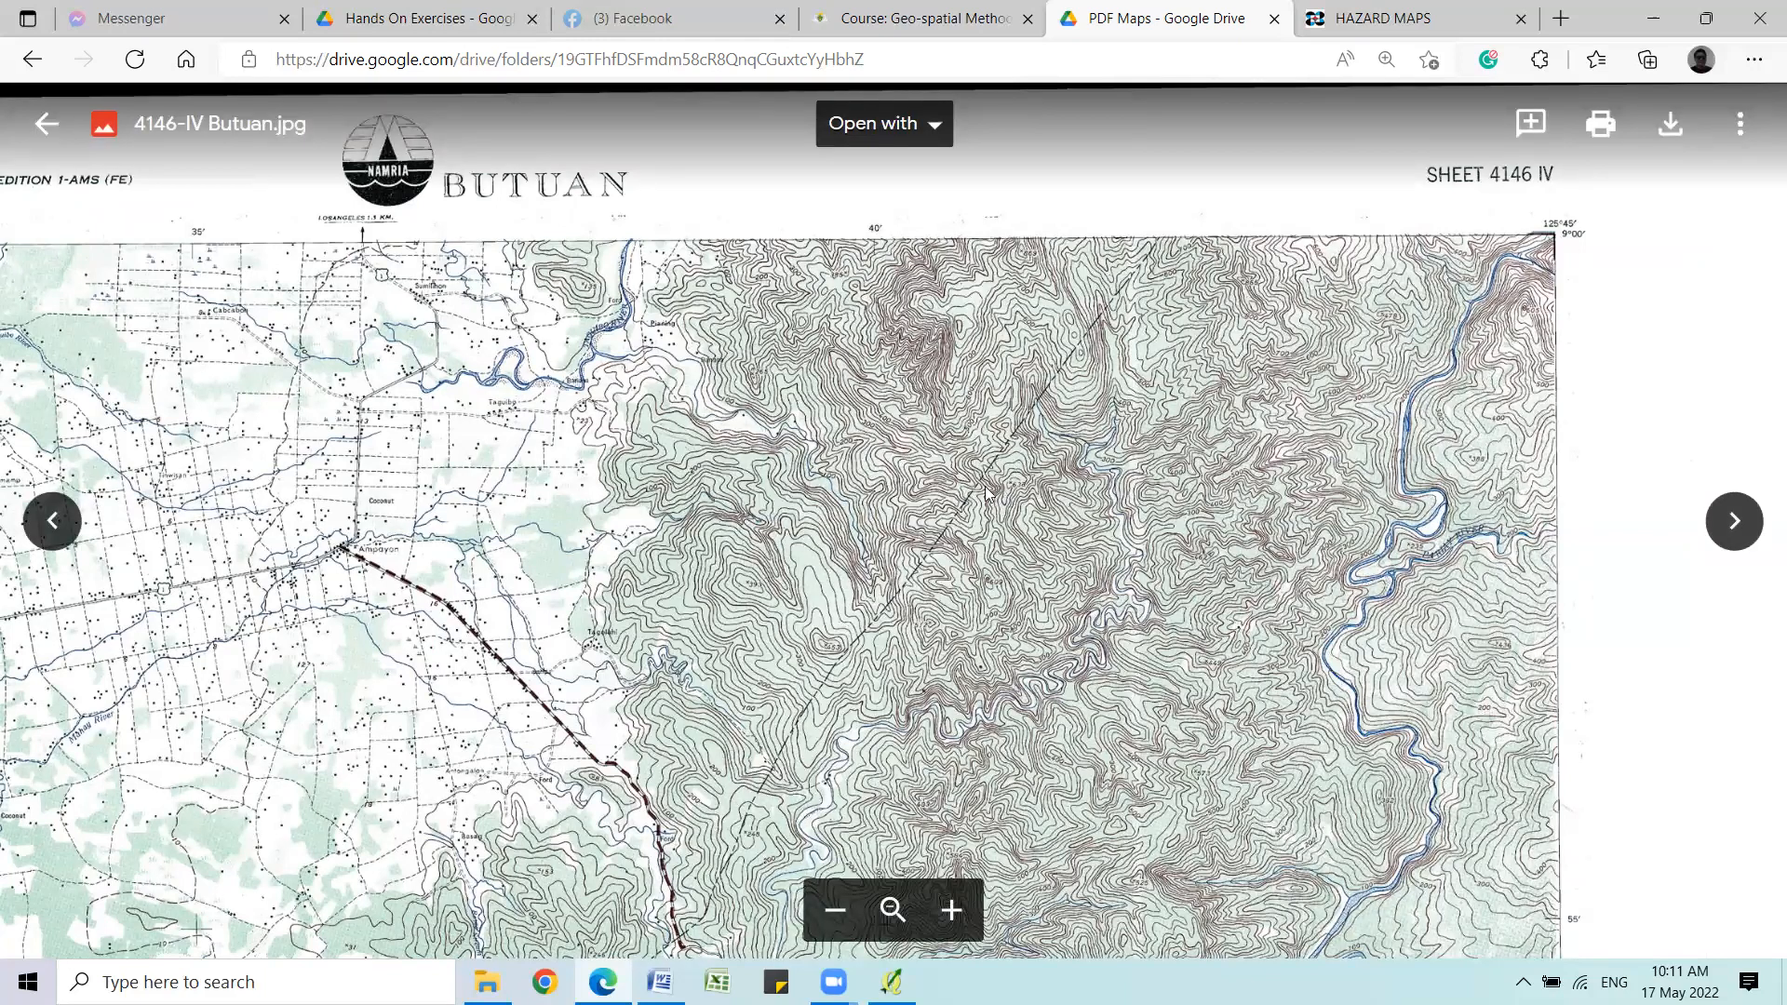
scroll(735, 510, "down", 1)
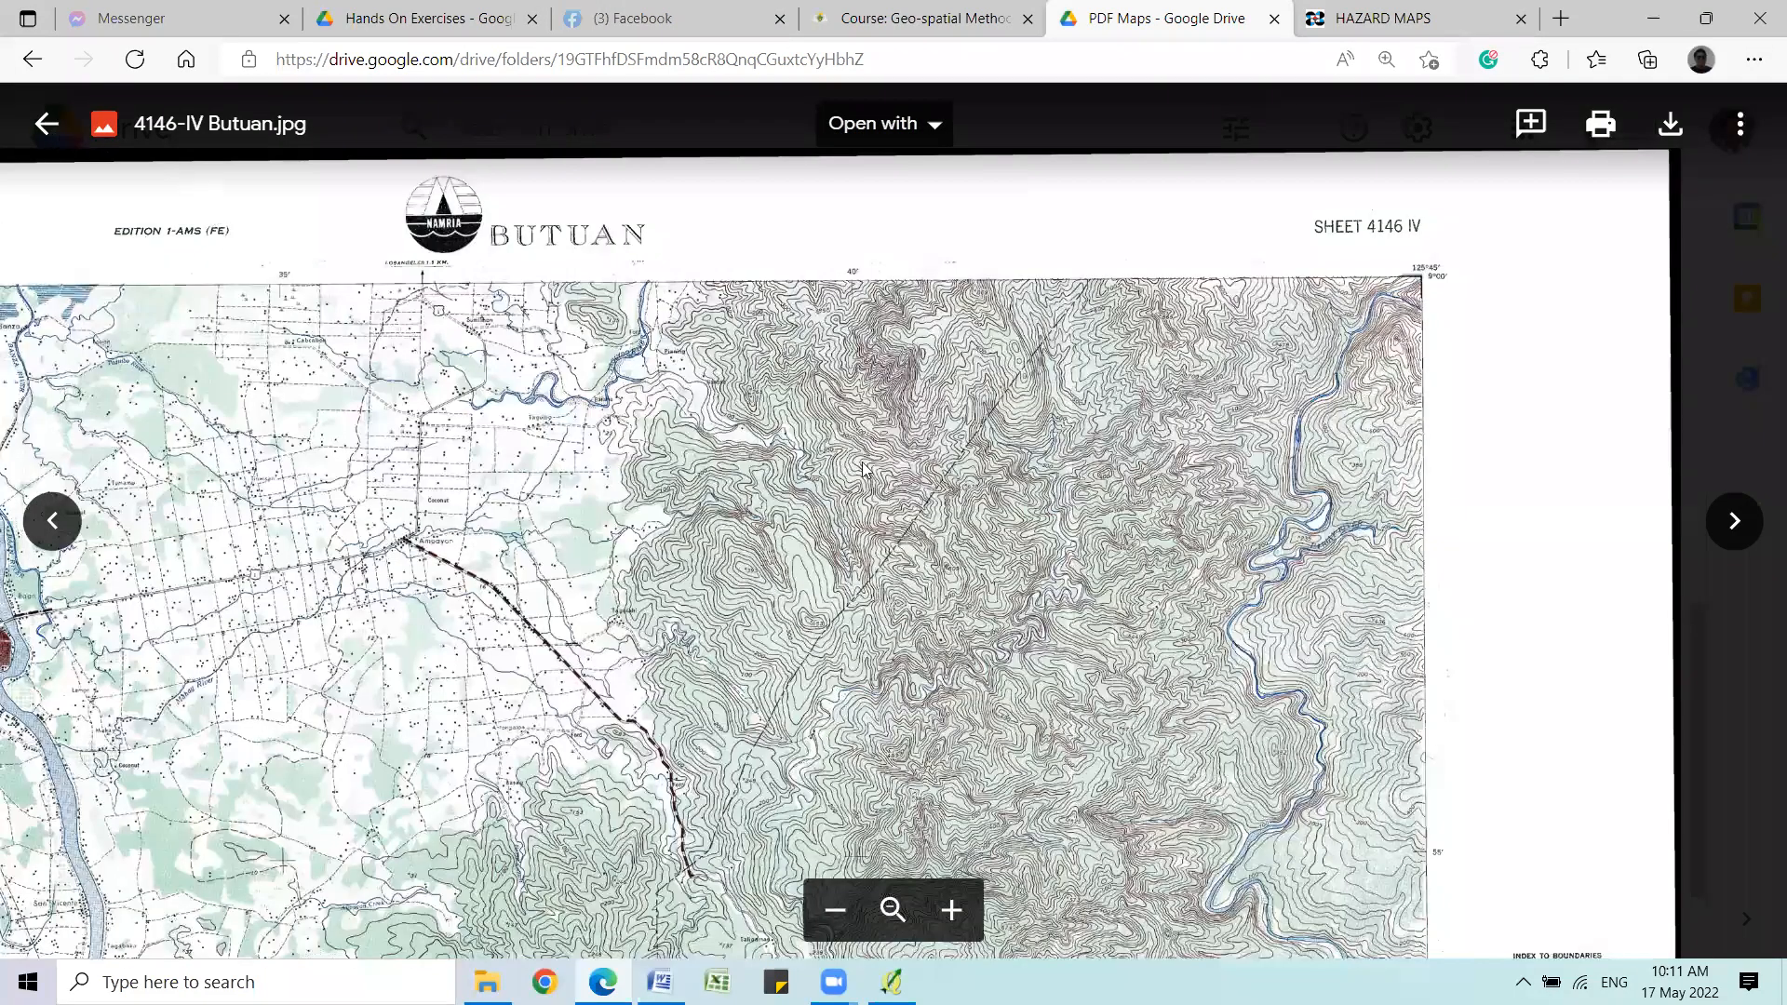
key("Escape")
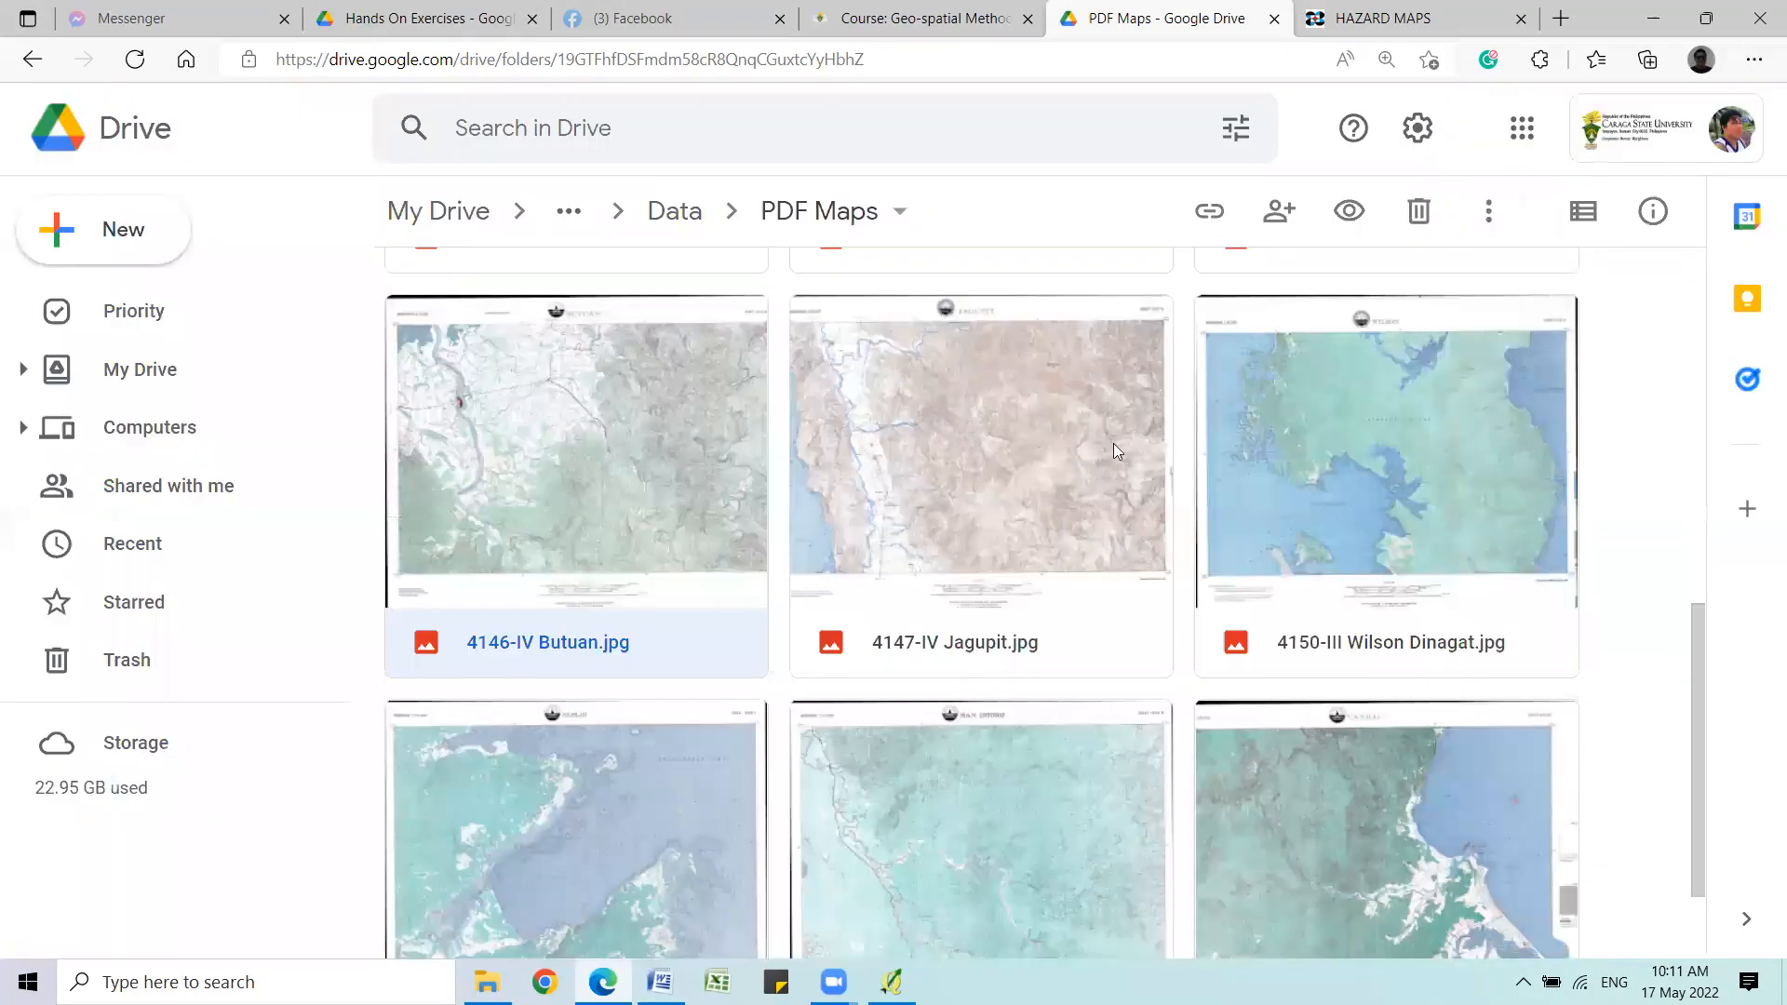
Review the shapefile components in the Mindanao Barangays folder of the Data folder, and return to Data.
left_click(33, 59)
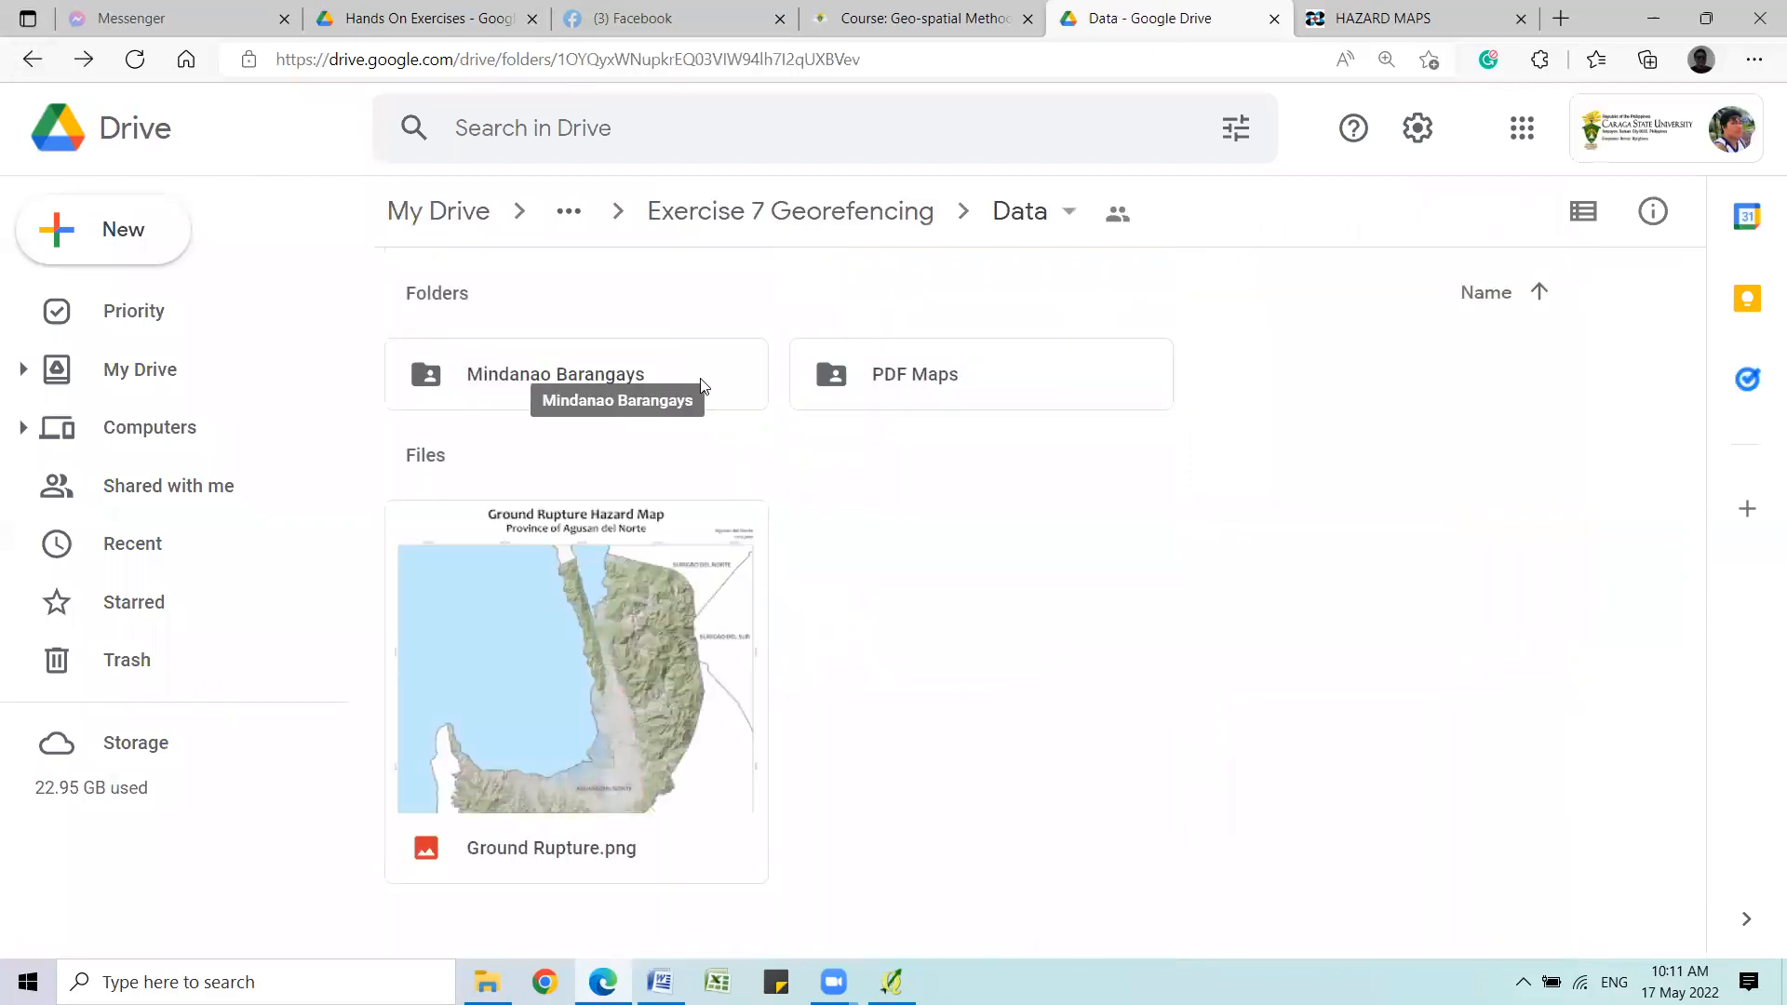
double_click(724, 373)
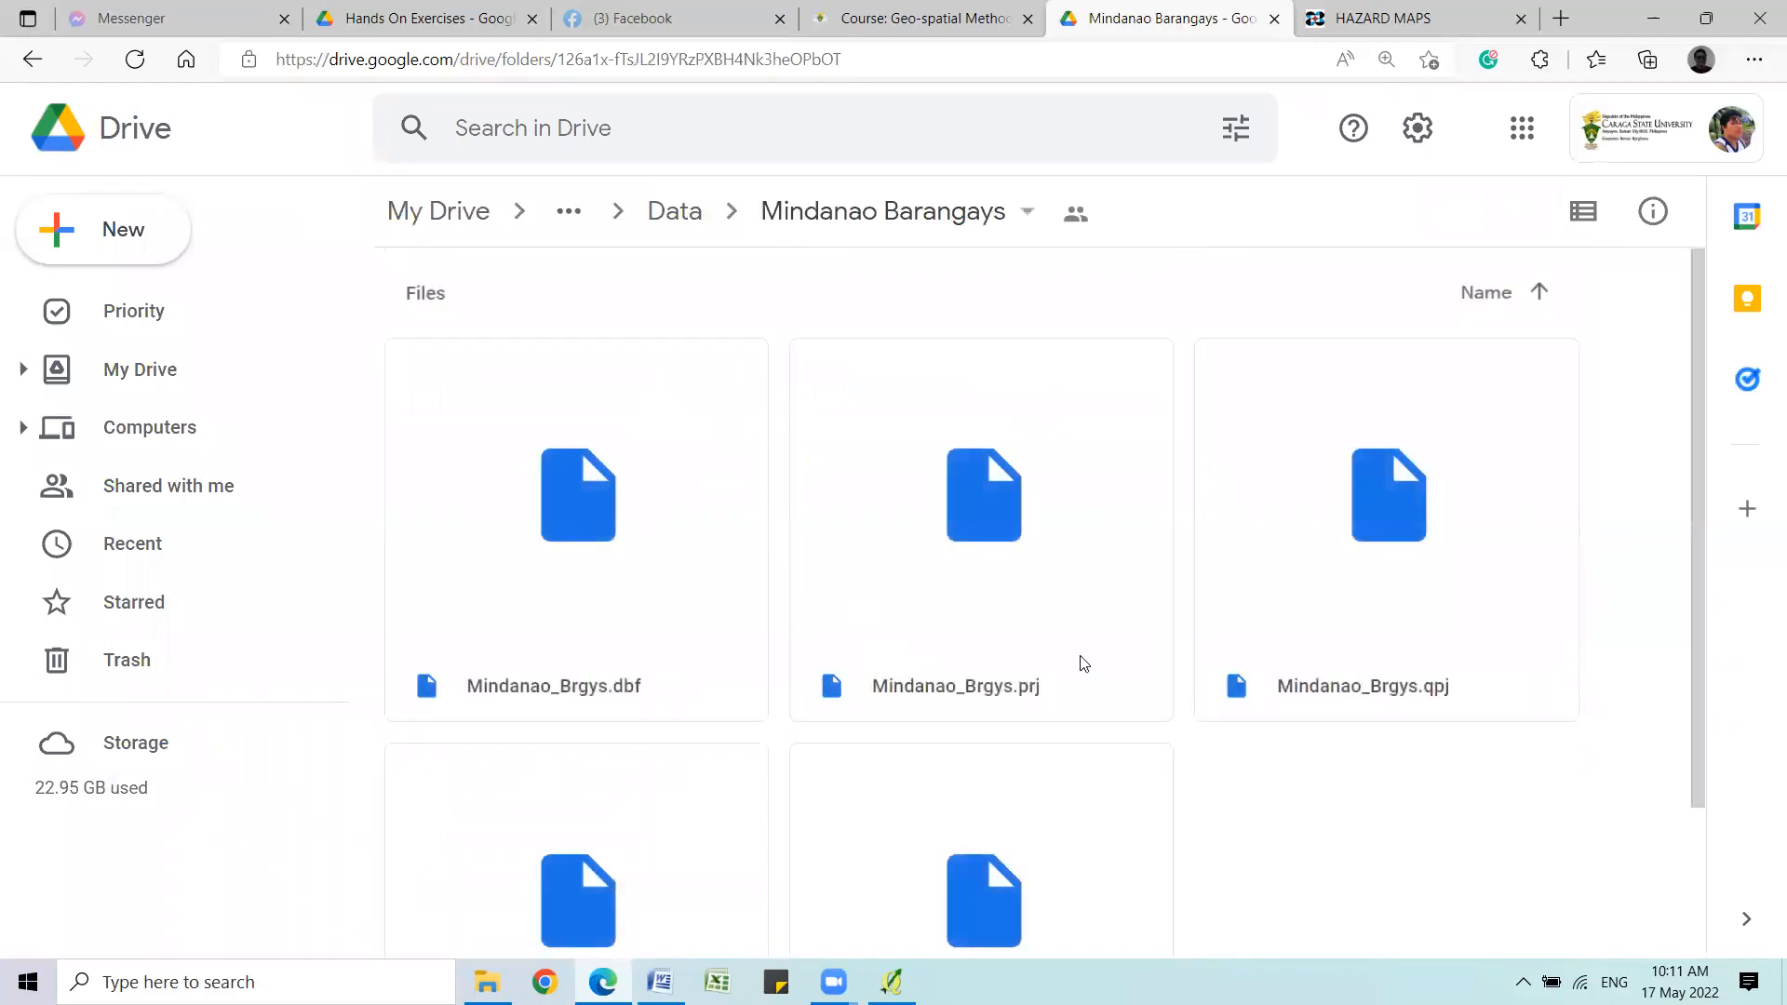
scroll(1164, 663, "down", 2)
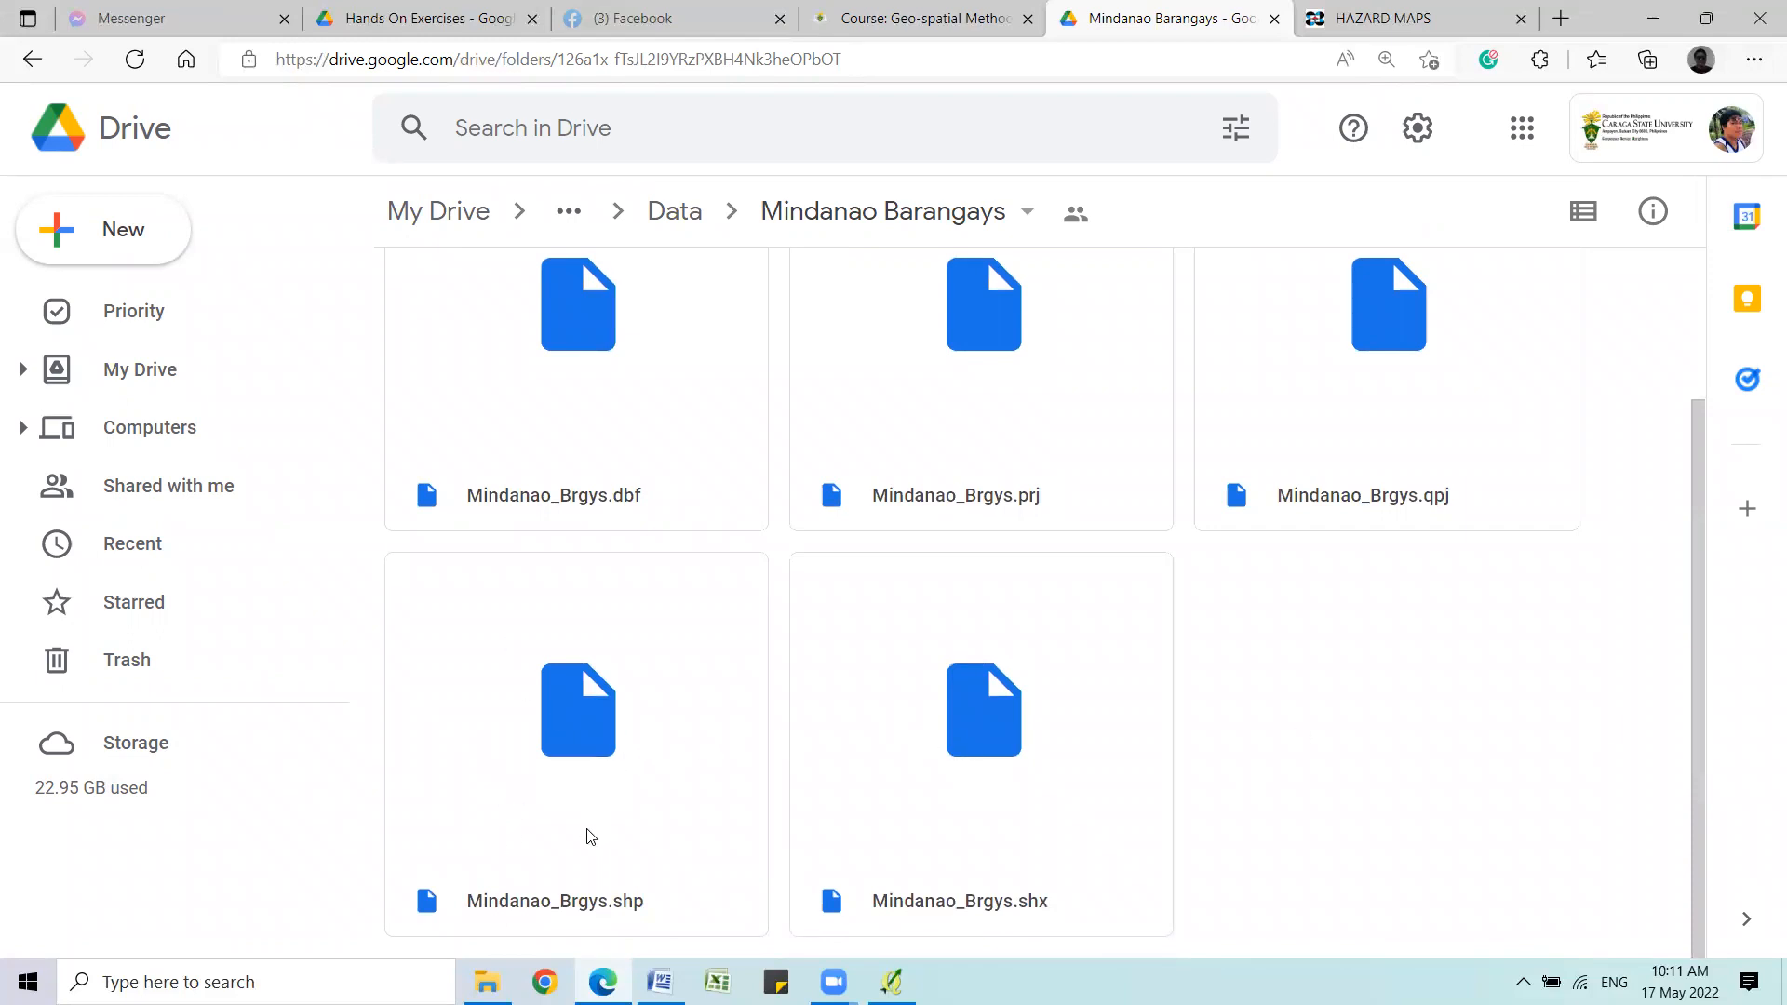
left_click(33, 58)
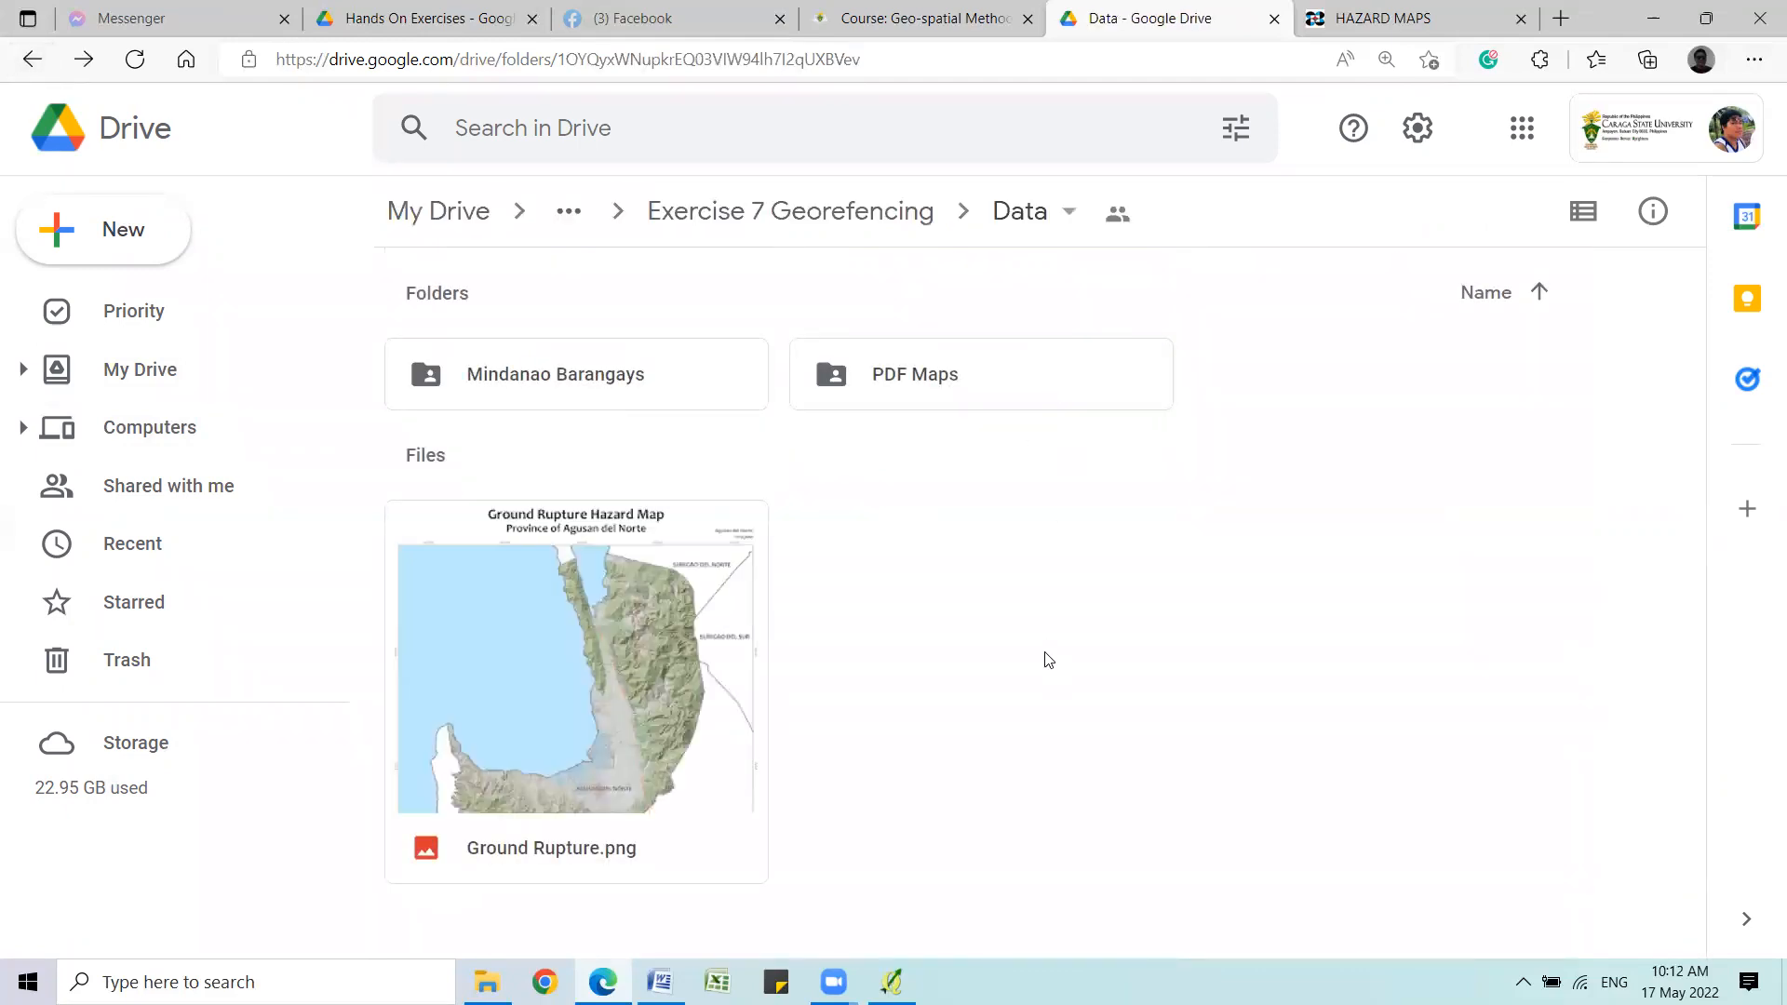
Preview Ground Rupture.png and examine the hazard map's legend and coordinate labels up close.
double_click(545, 690)
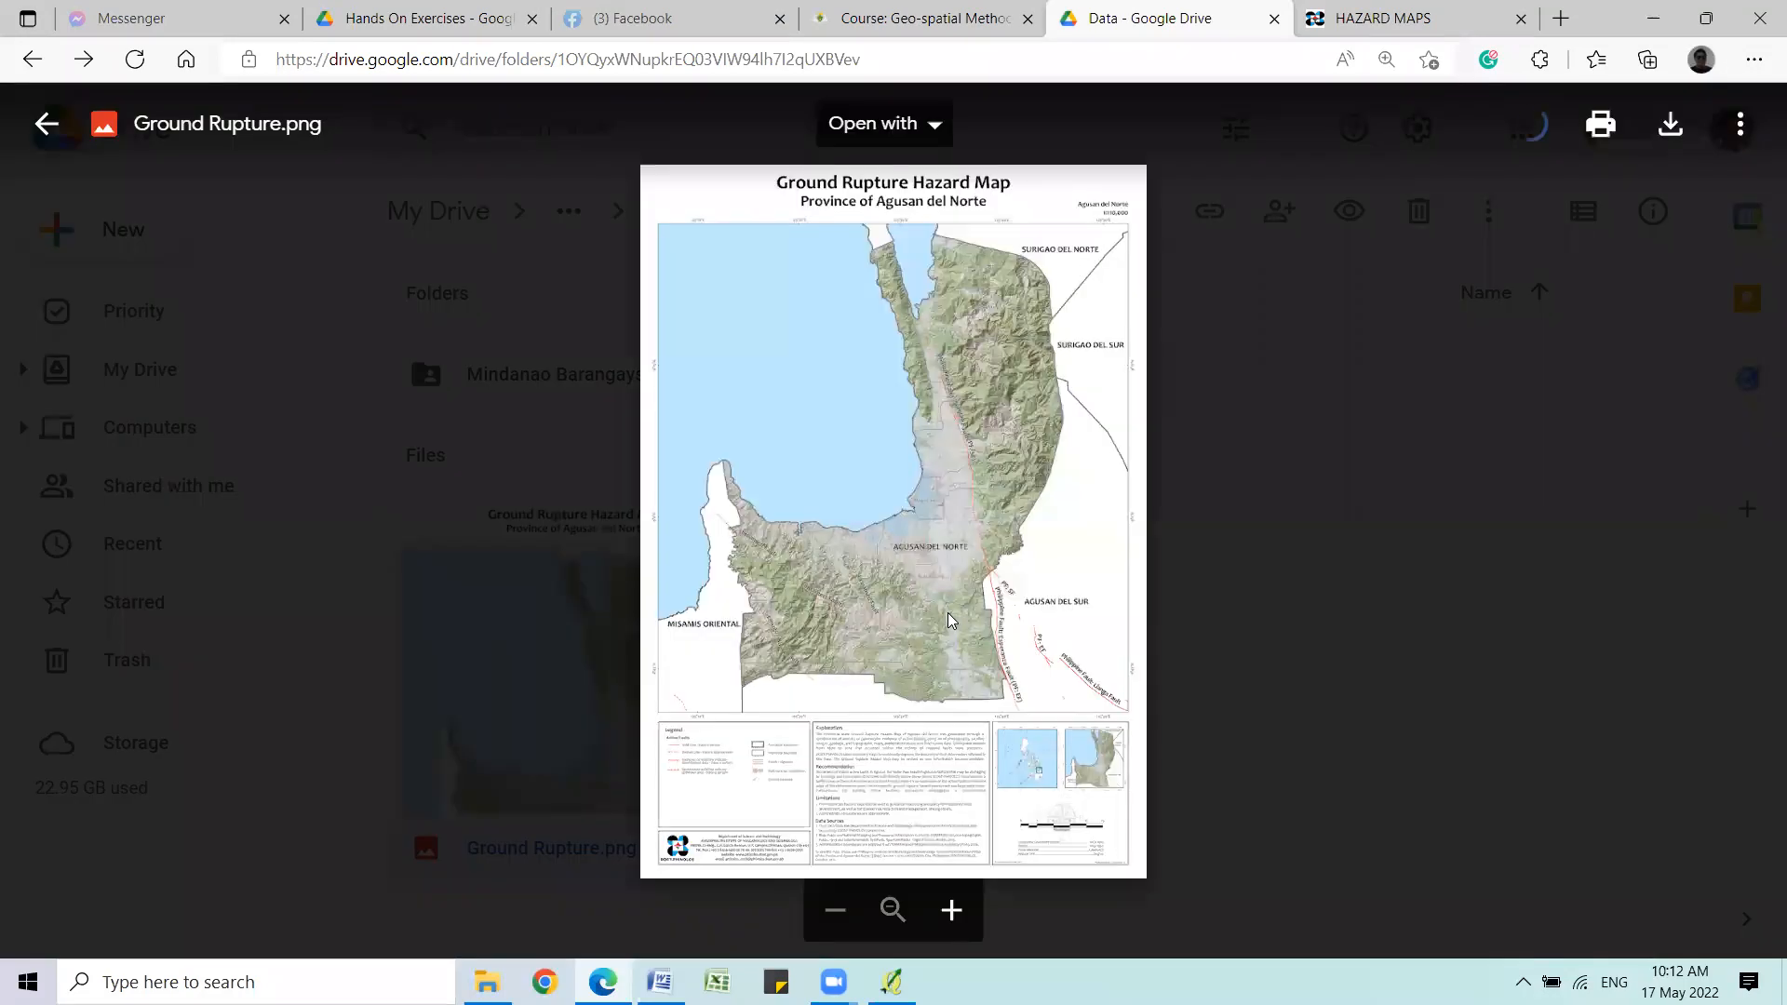
scroll(684, 853, "up", 3)
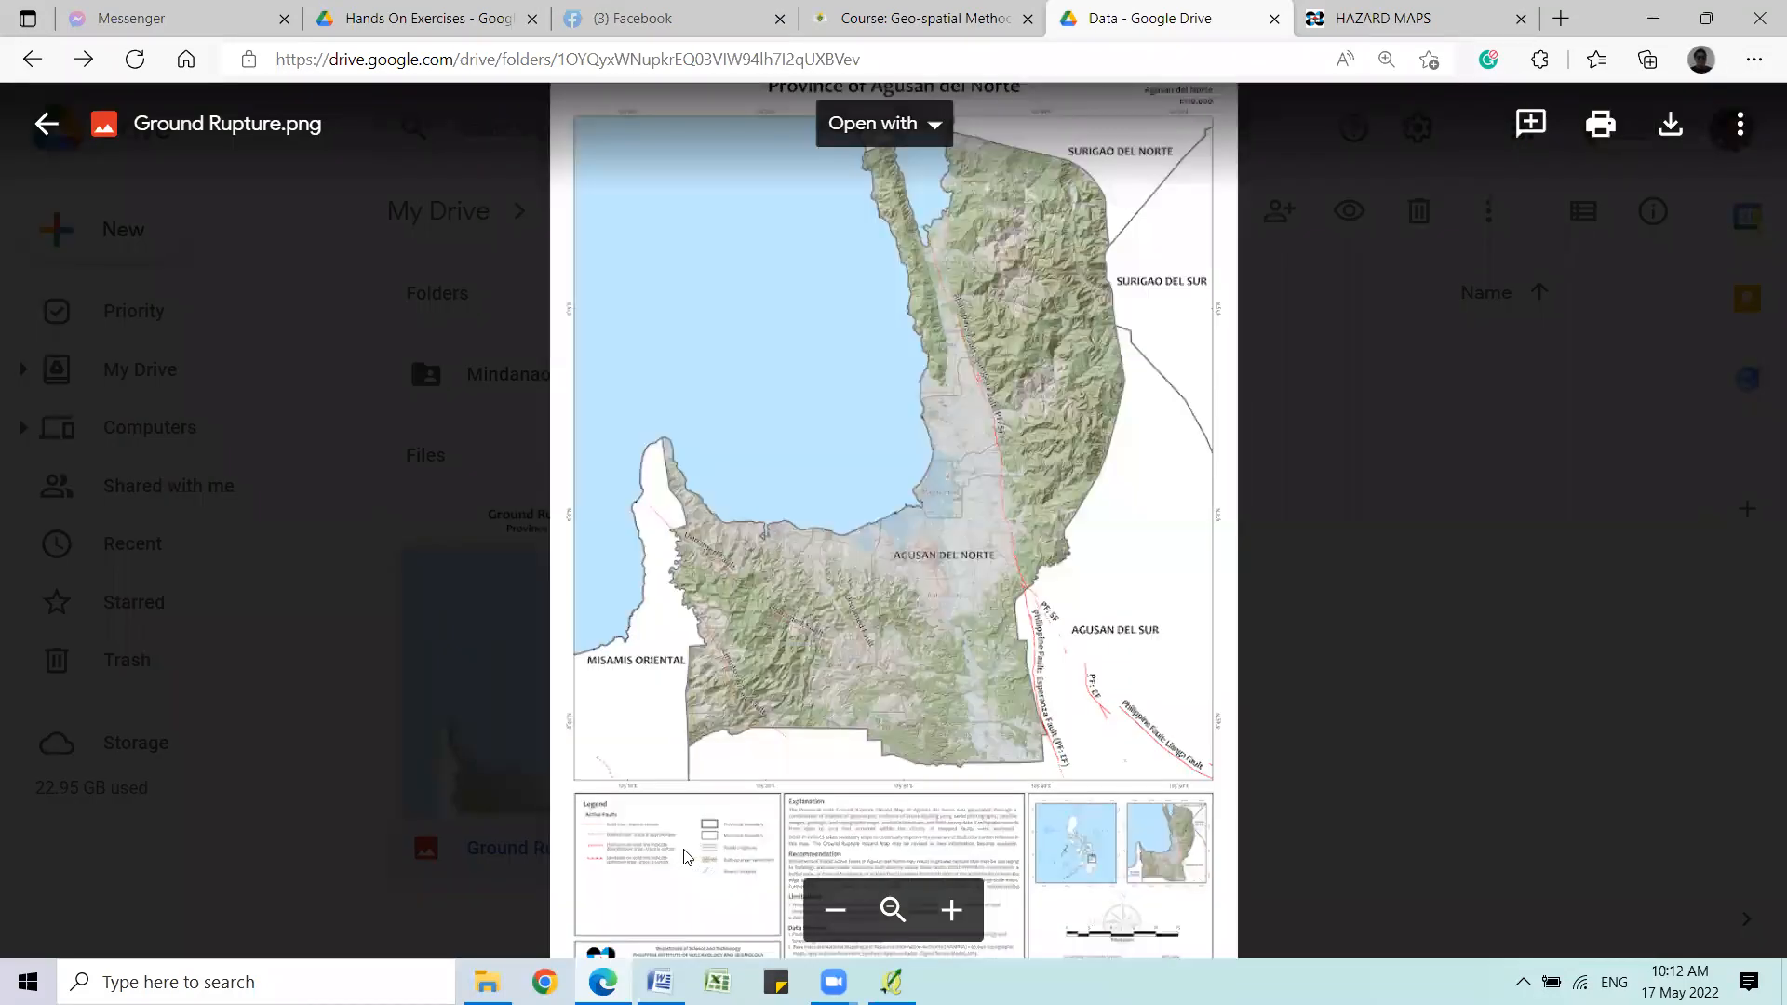
scroll(653, 757, "down", 2)
scroll(601, 851, "up", 1)
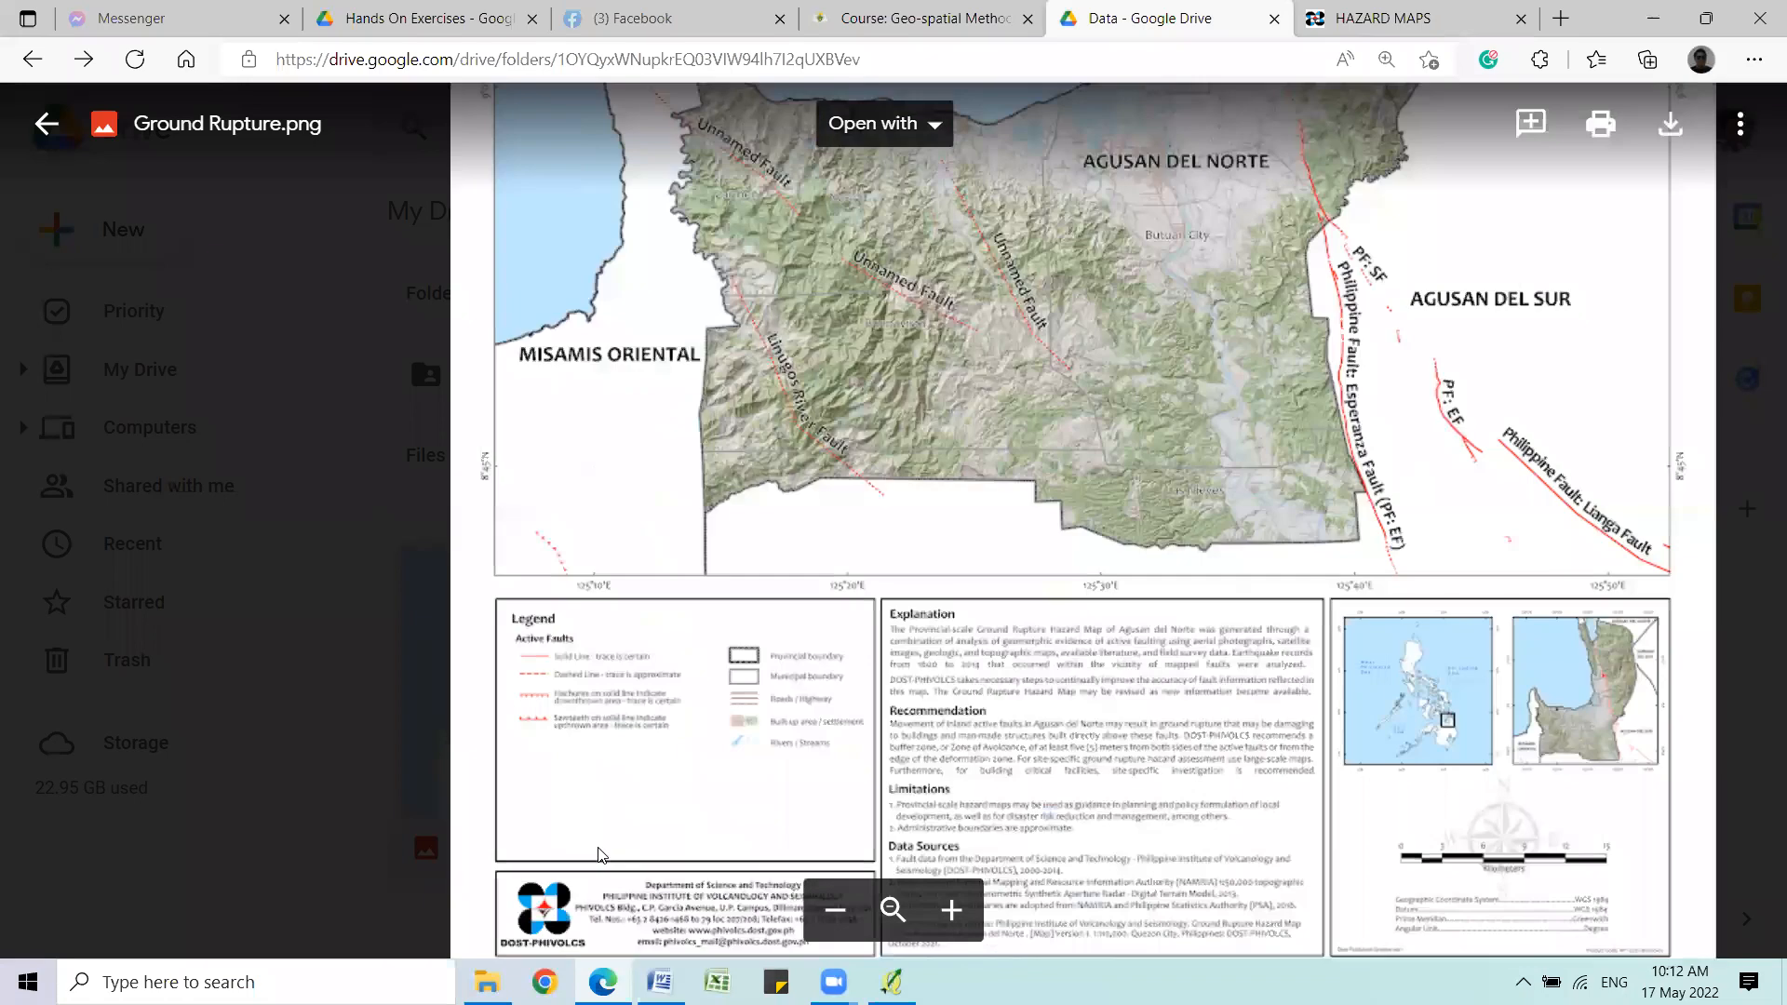
scroll(601, 829, "up", 2)
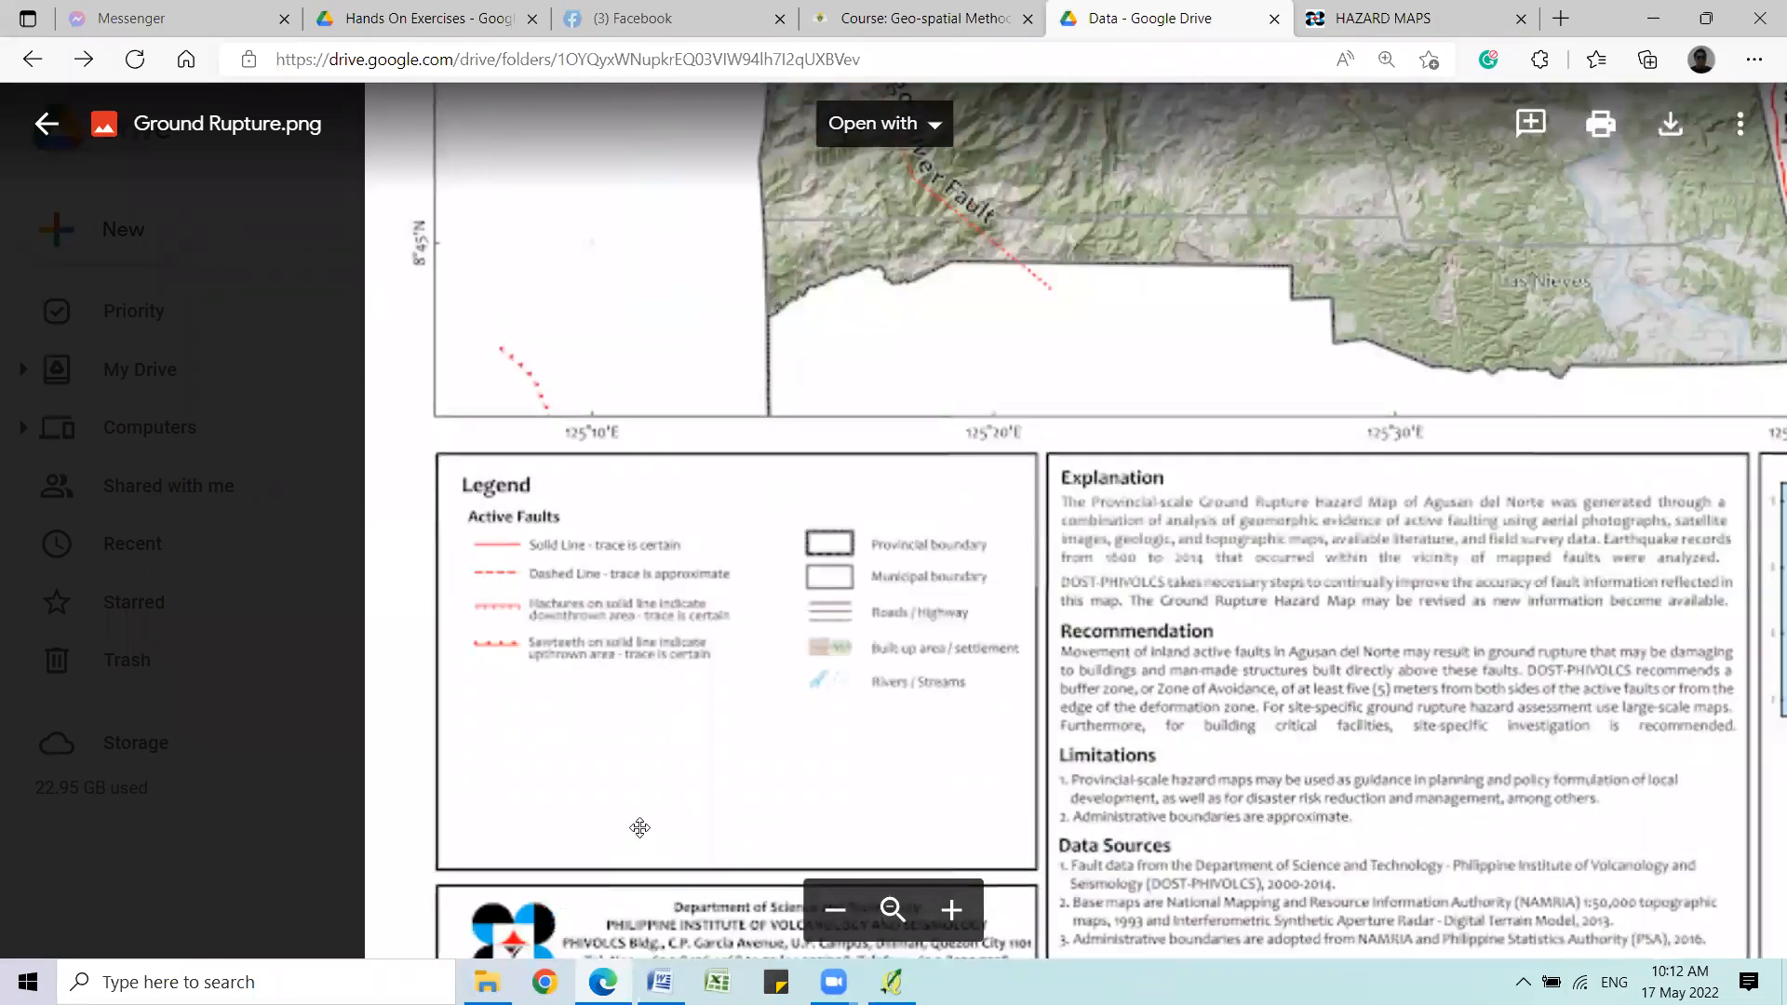
Review the Ground Rupture hazard map's explanation, recommendation and data source notes, and look over the map's overall extent.
scroll(638, 829, "down", 1)
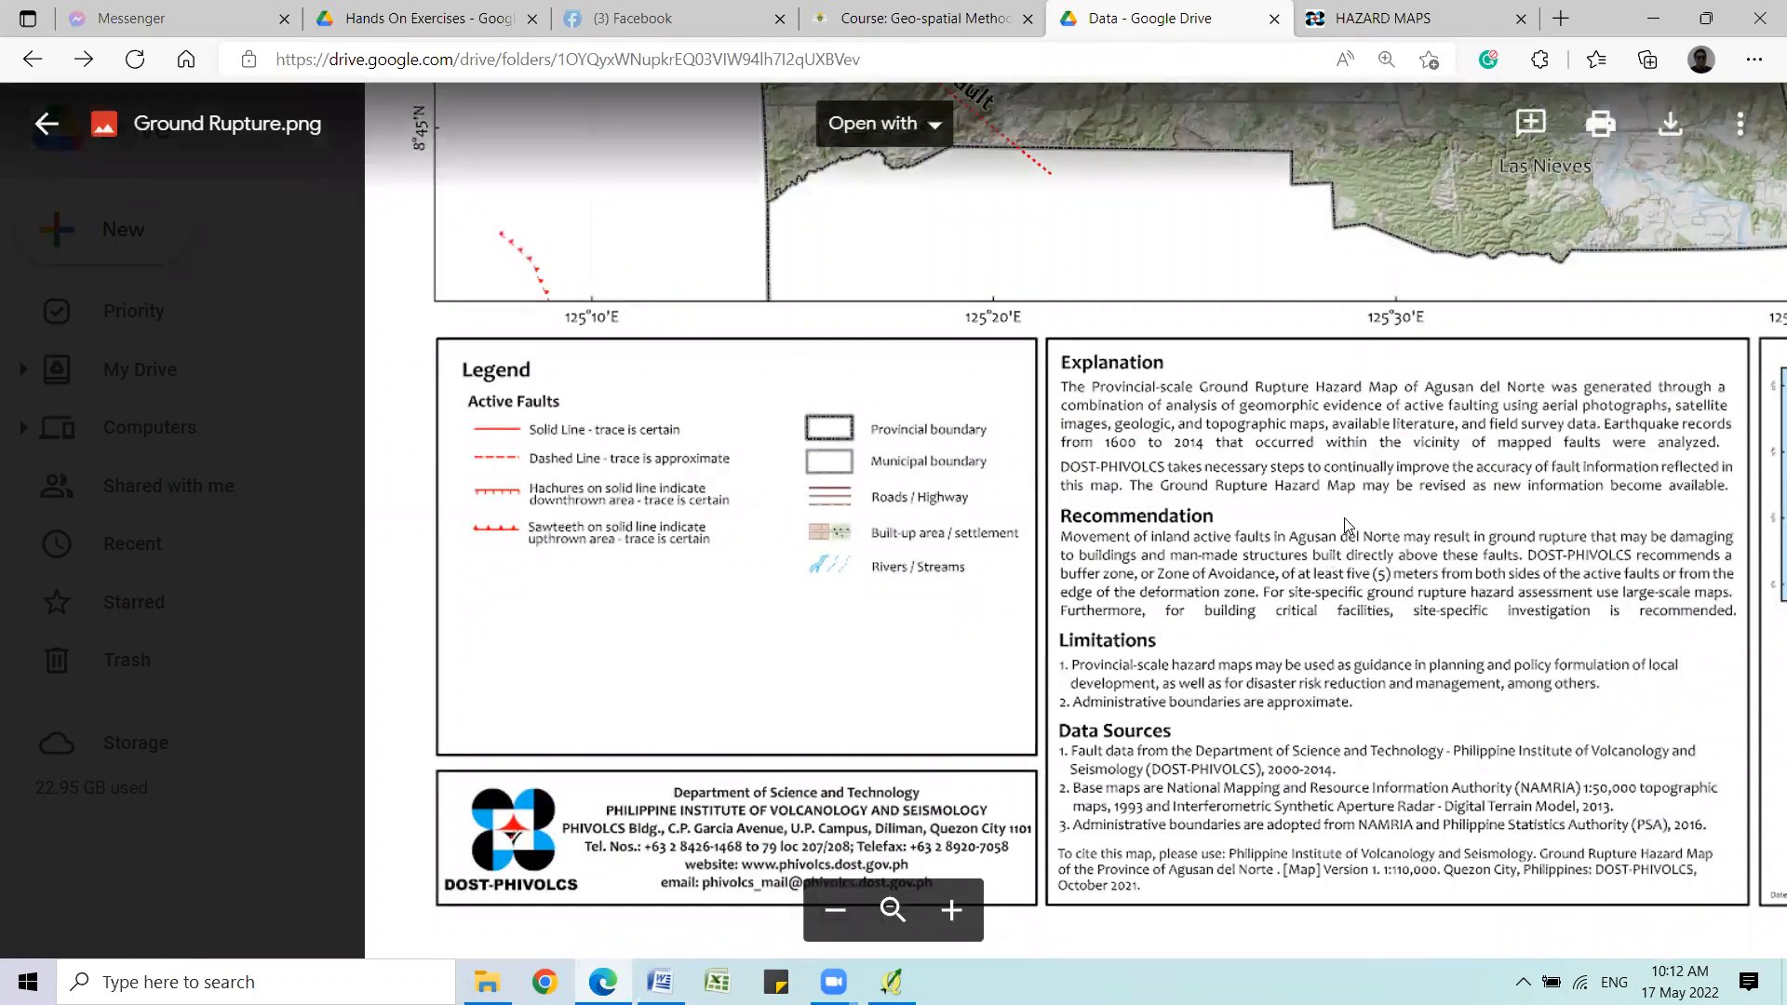
left_click(836, 911)
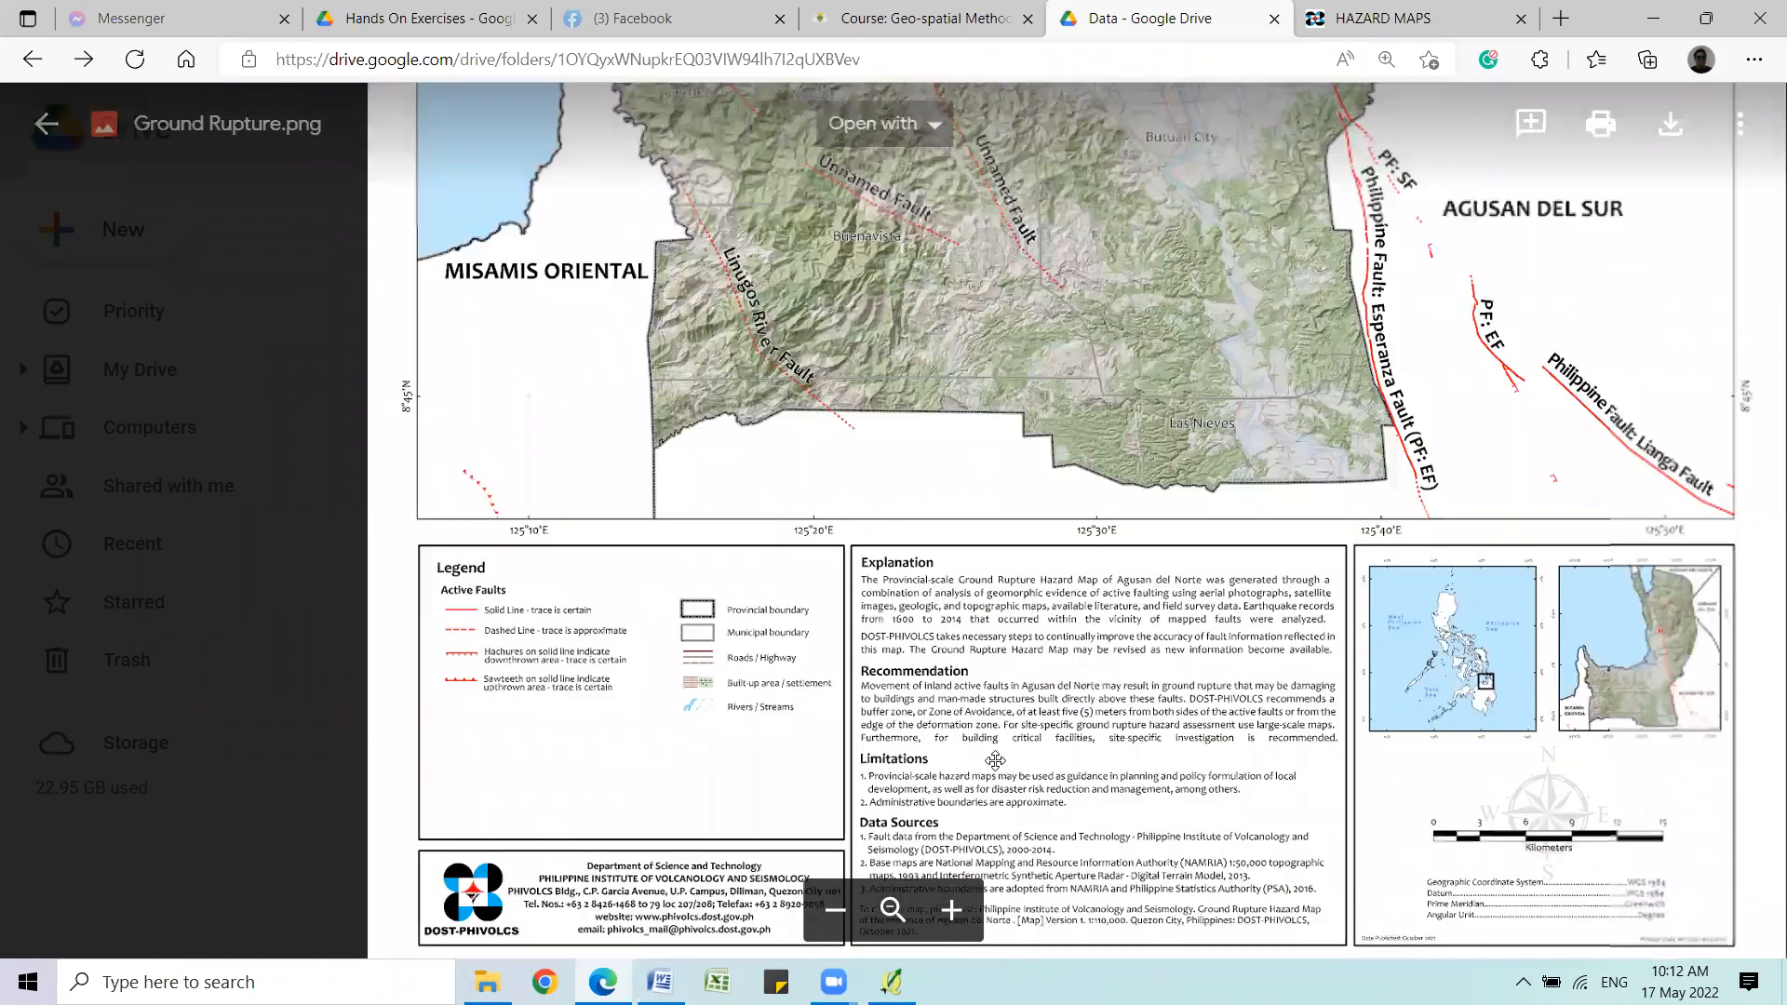
scroll(1011, 447, "down", 1)
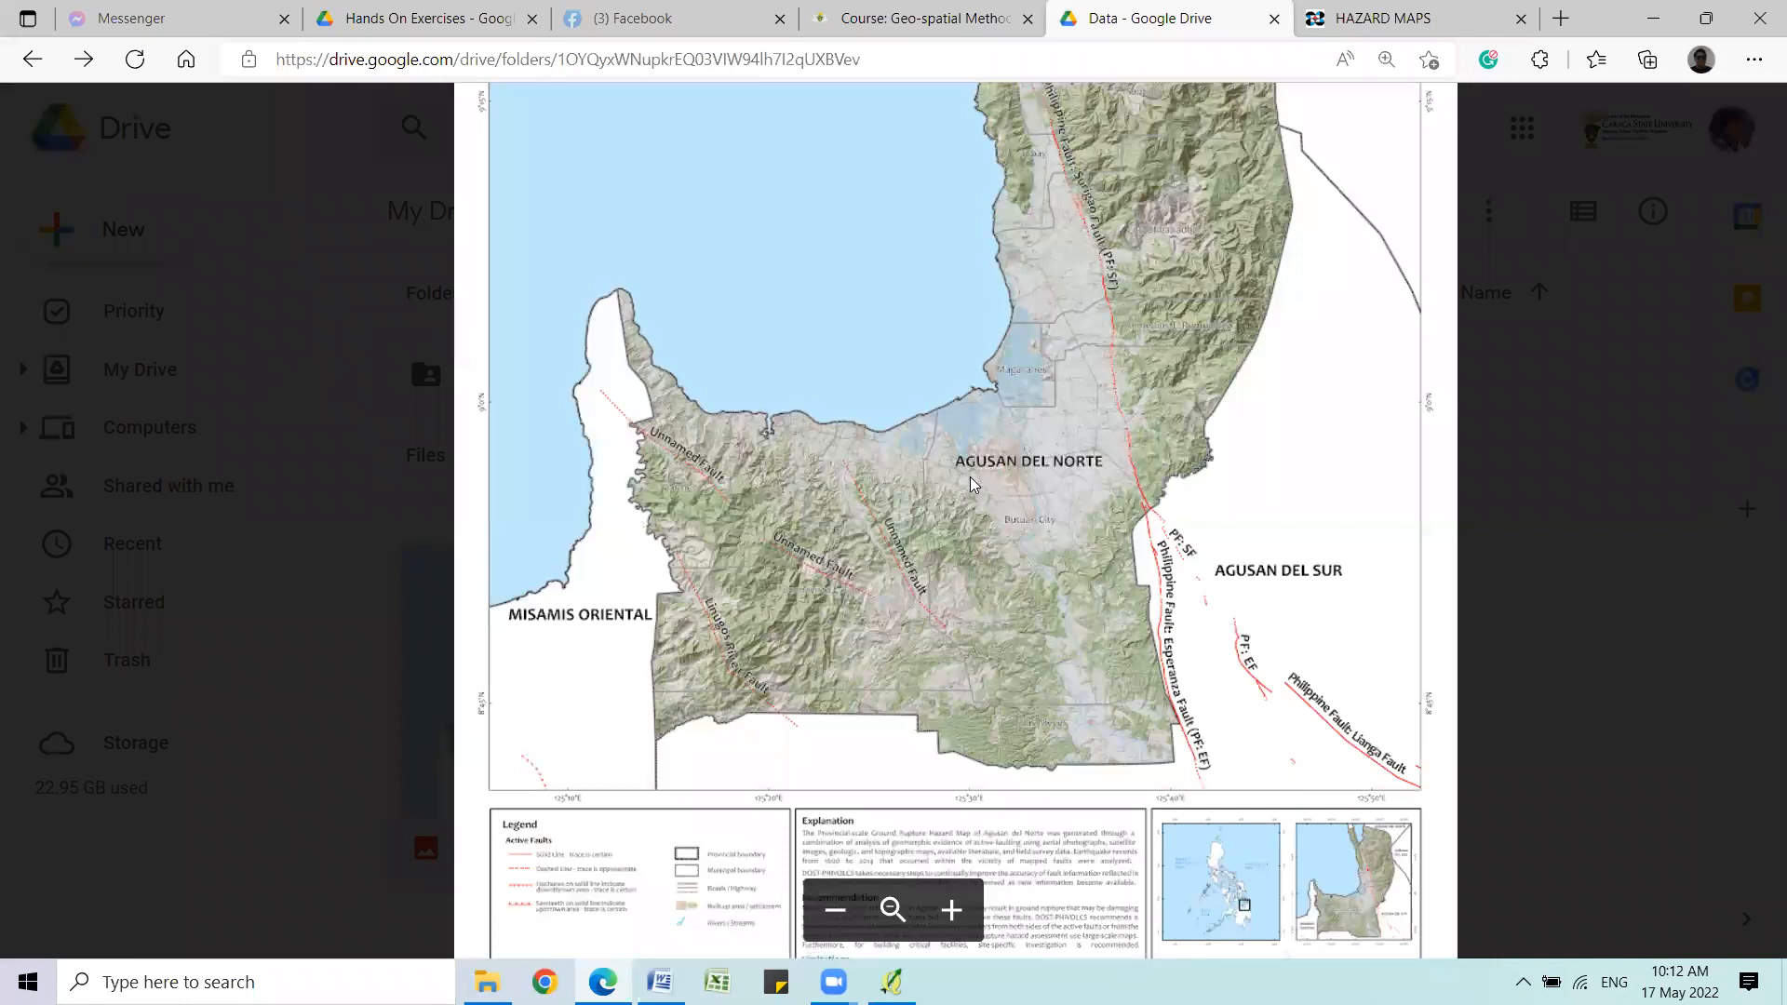
scroll(1013, 456, "up", 2)
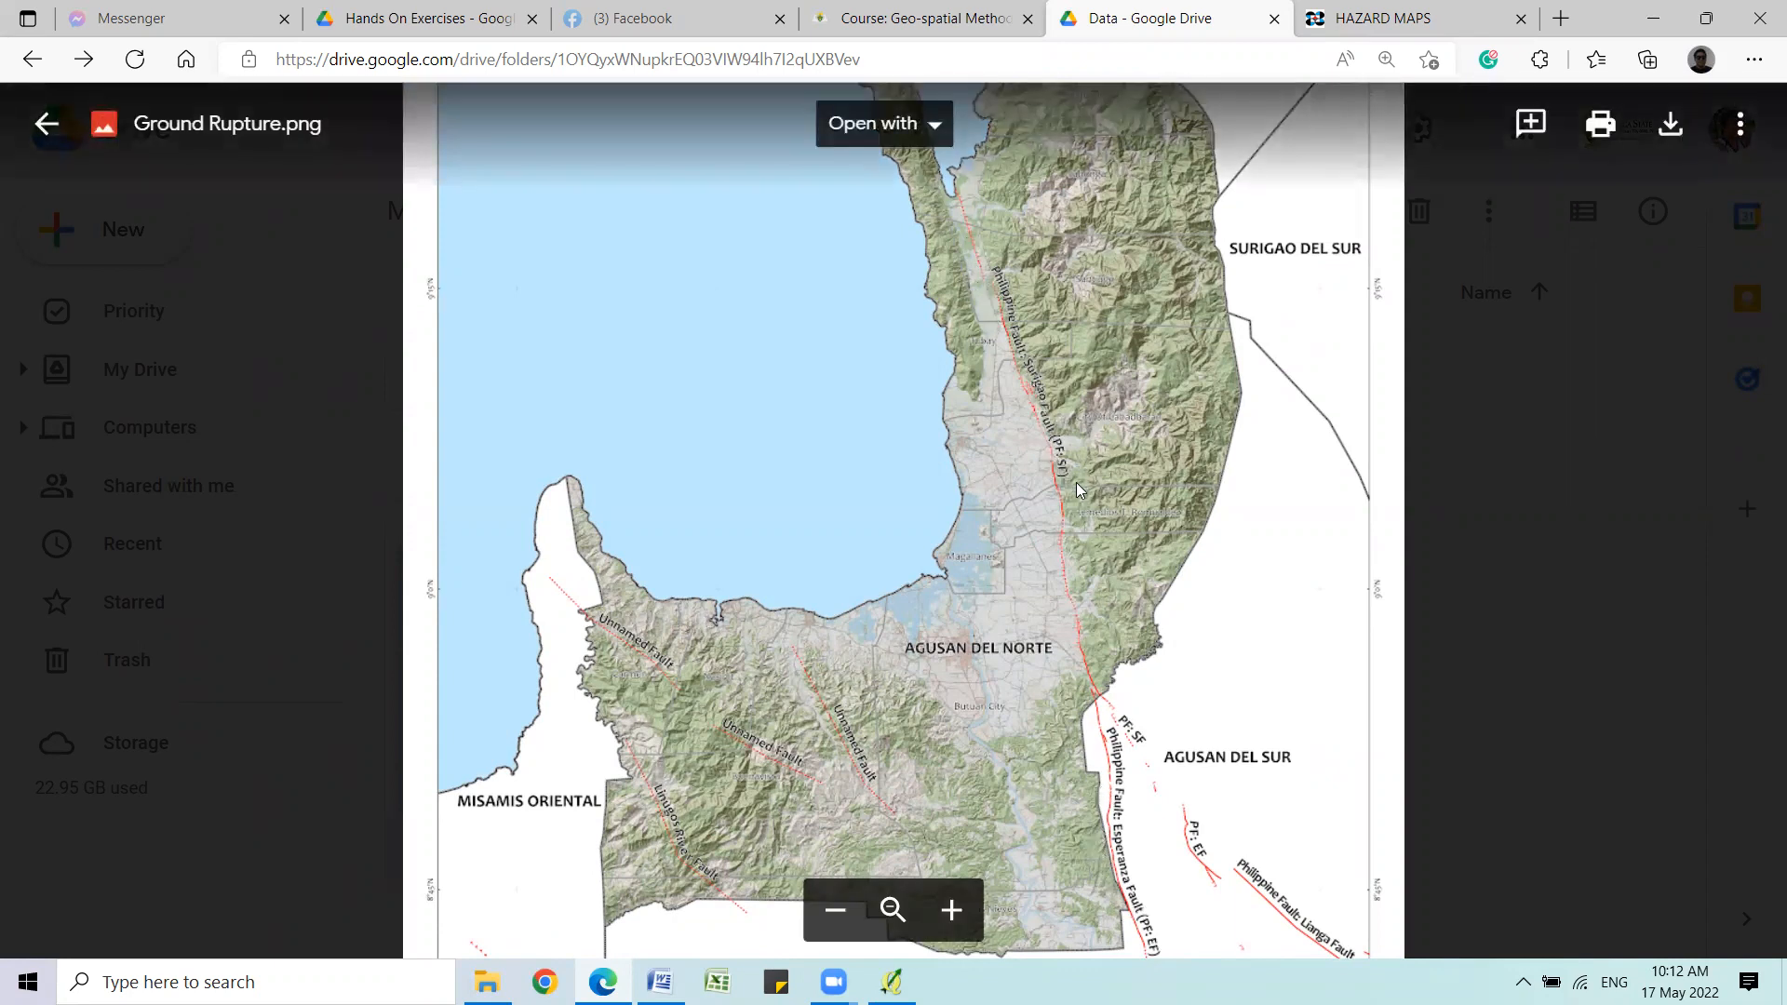
scroll(1078, 490, "down", 2)
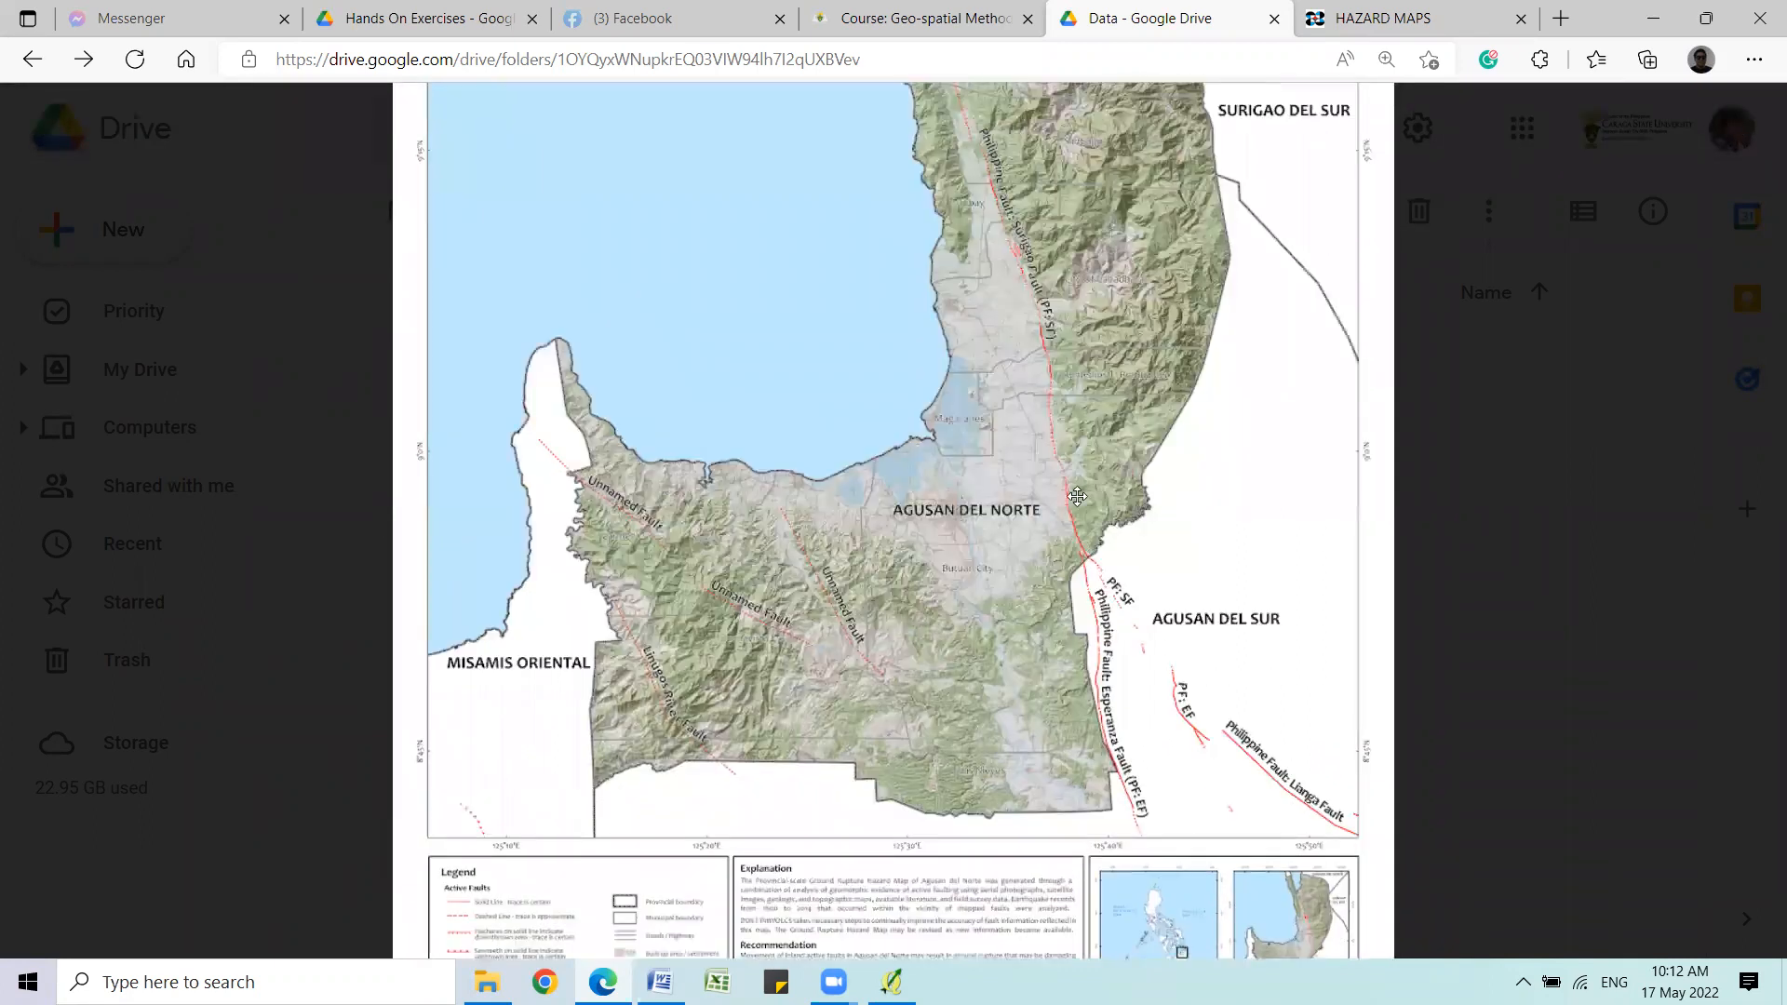
scroll(1071, 488, "down", 2)
scroll(994, 438, "up", 1)
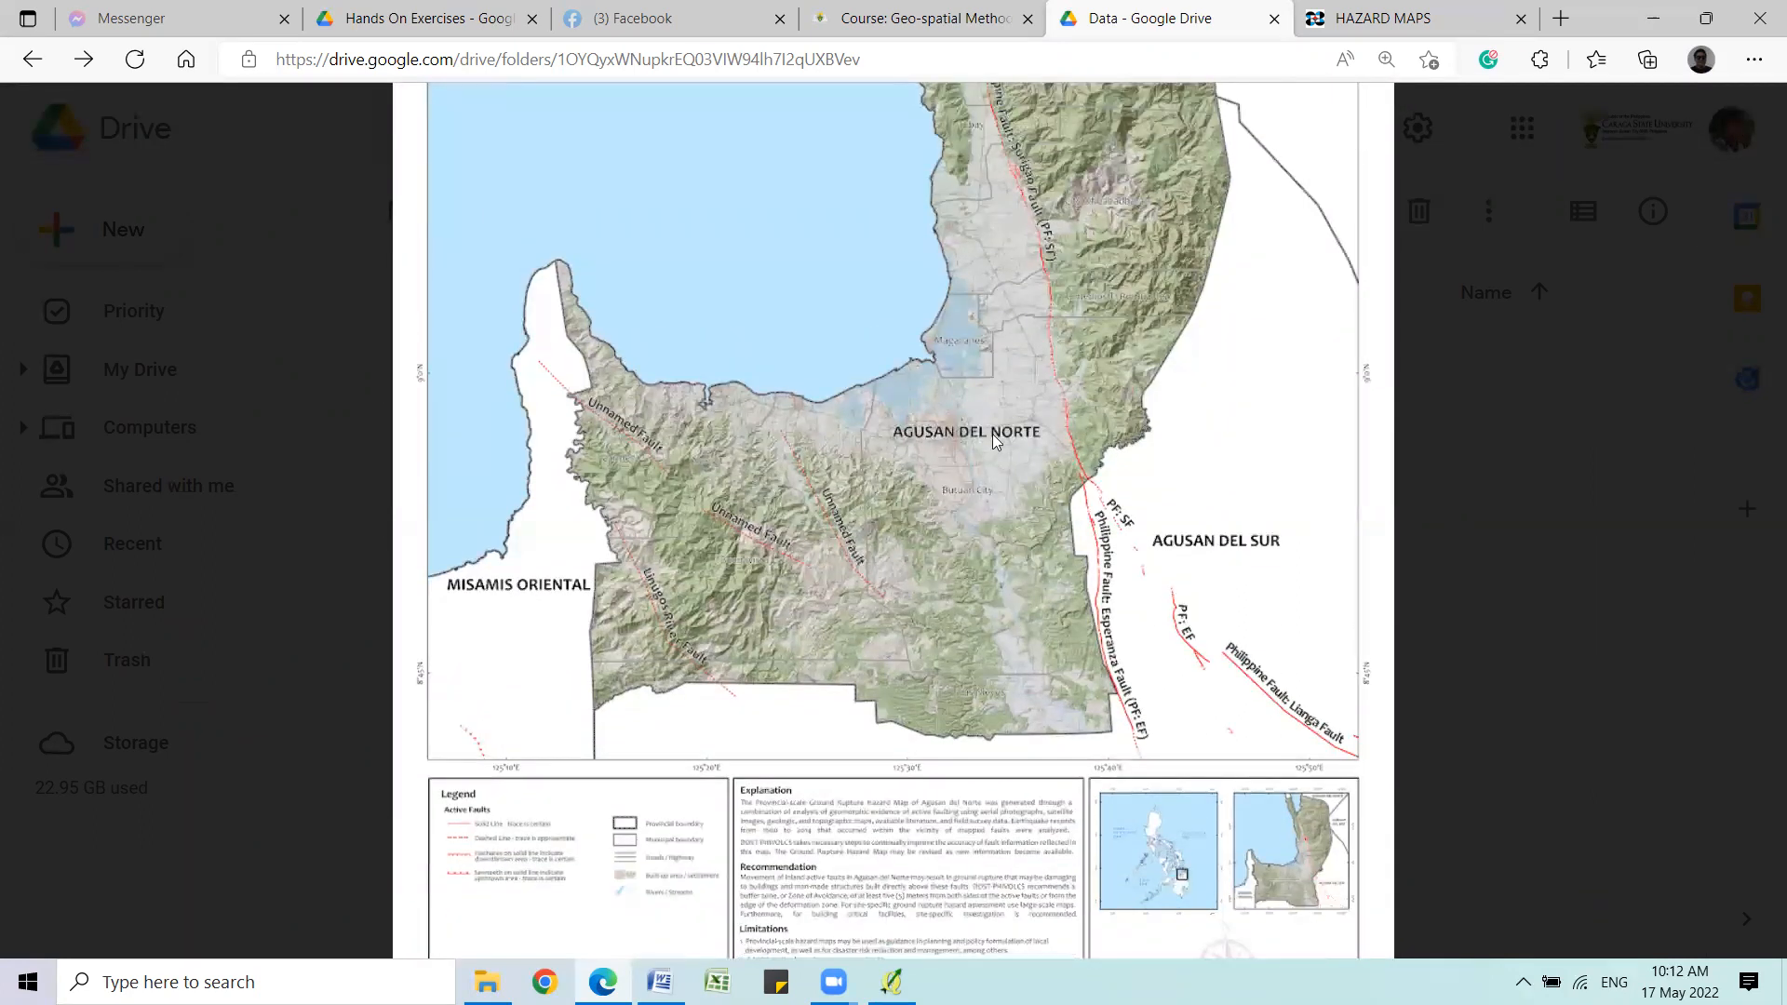
Examine the fault traces across Agusan del Norte up close, following the Surigao Fault between Butuan City and Kitcharao and the unnamed faults near Carmen.
scroll(998, 451, "up", 2)
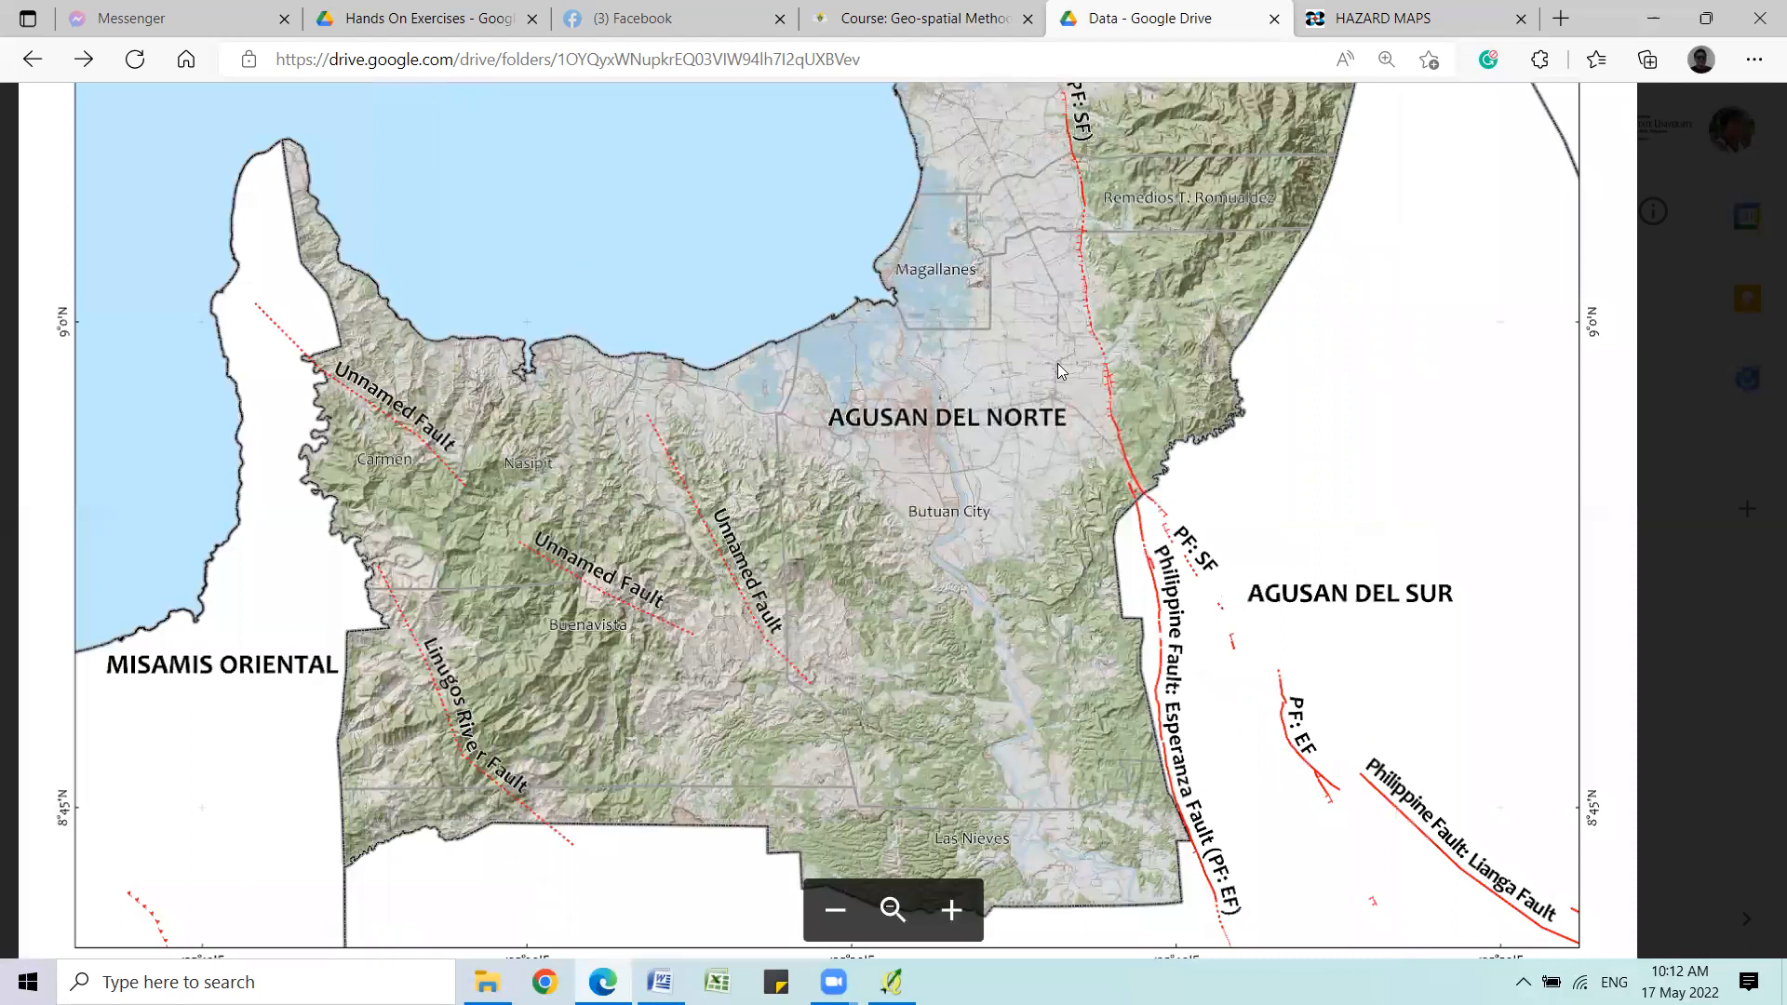
scroll(972, 342, "up", 1)
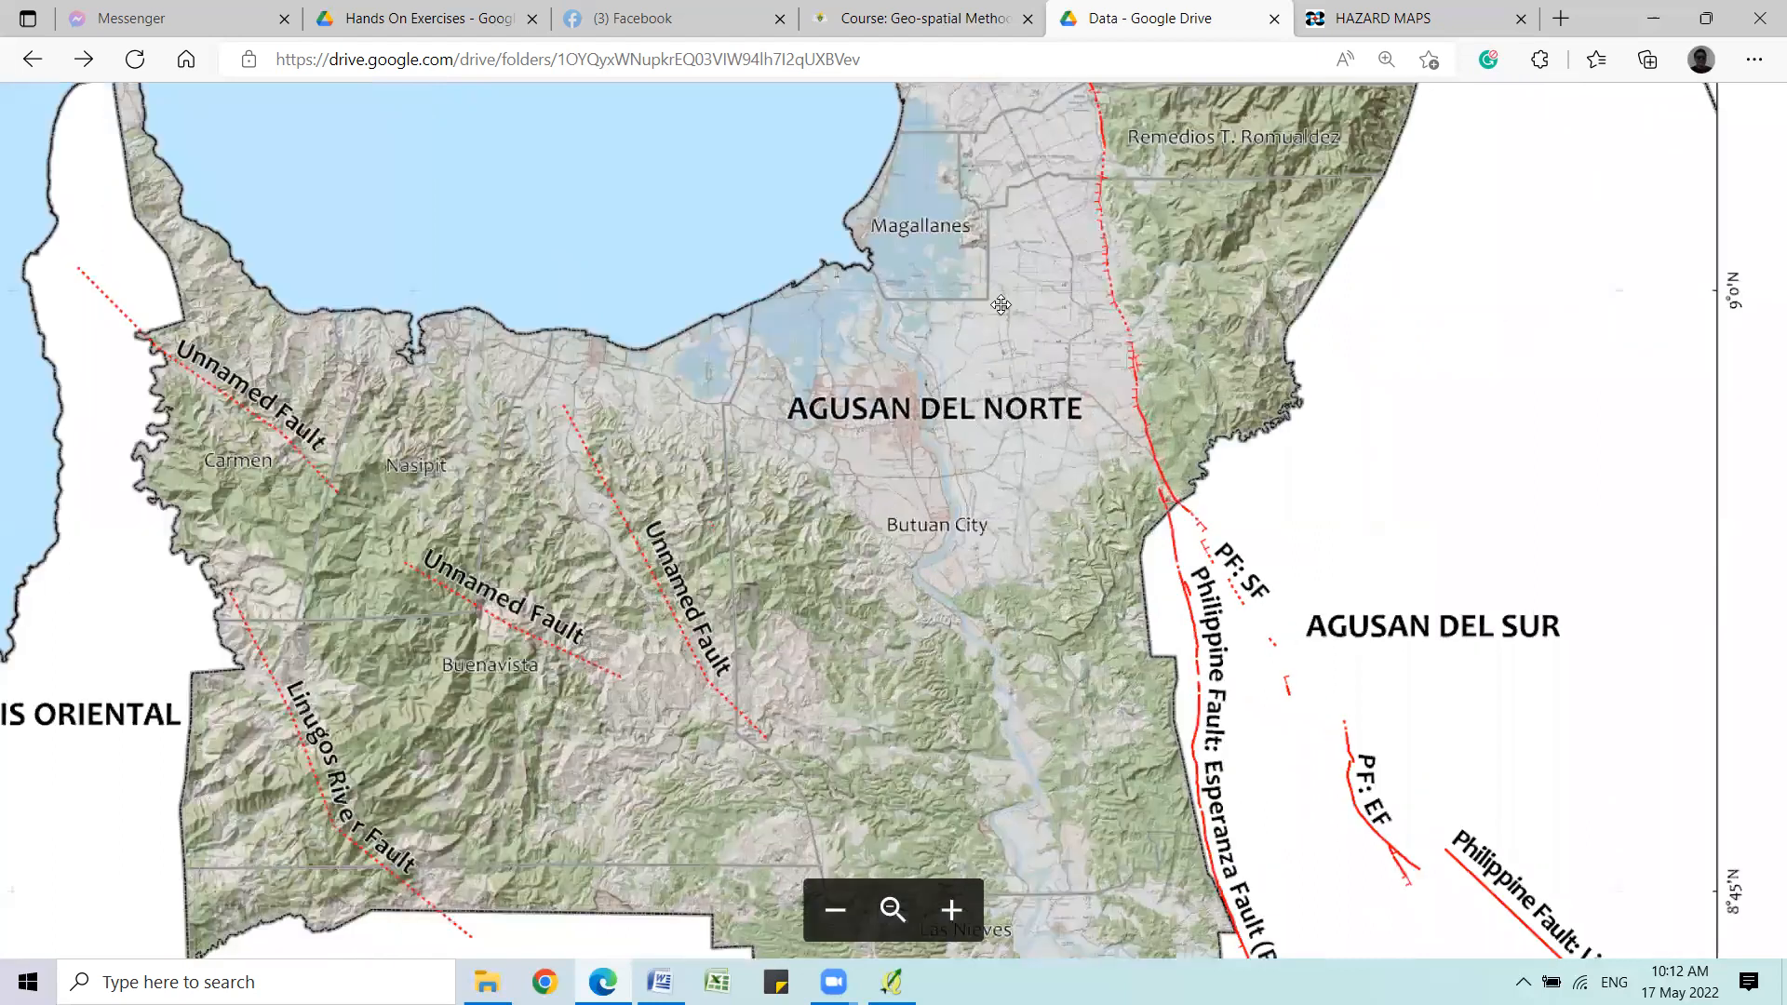
left_click_drag(1001, 304, 1009, 395)
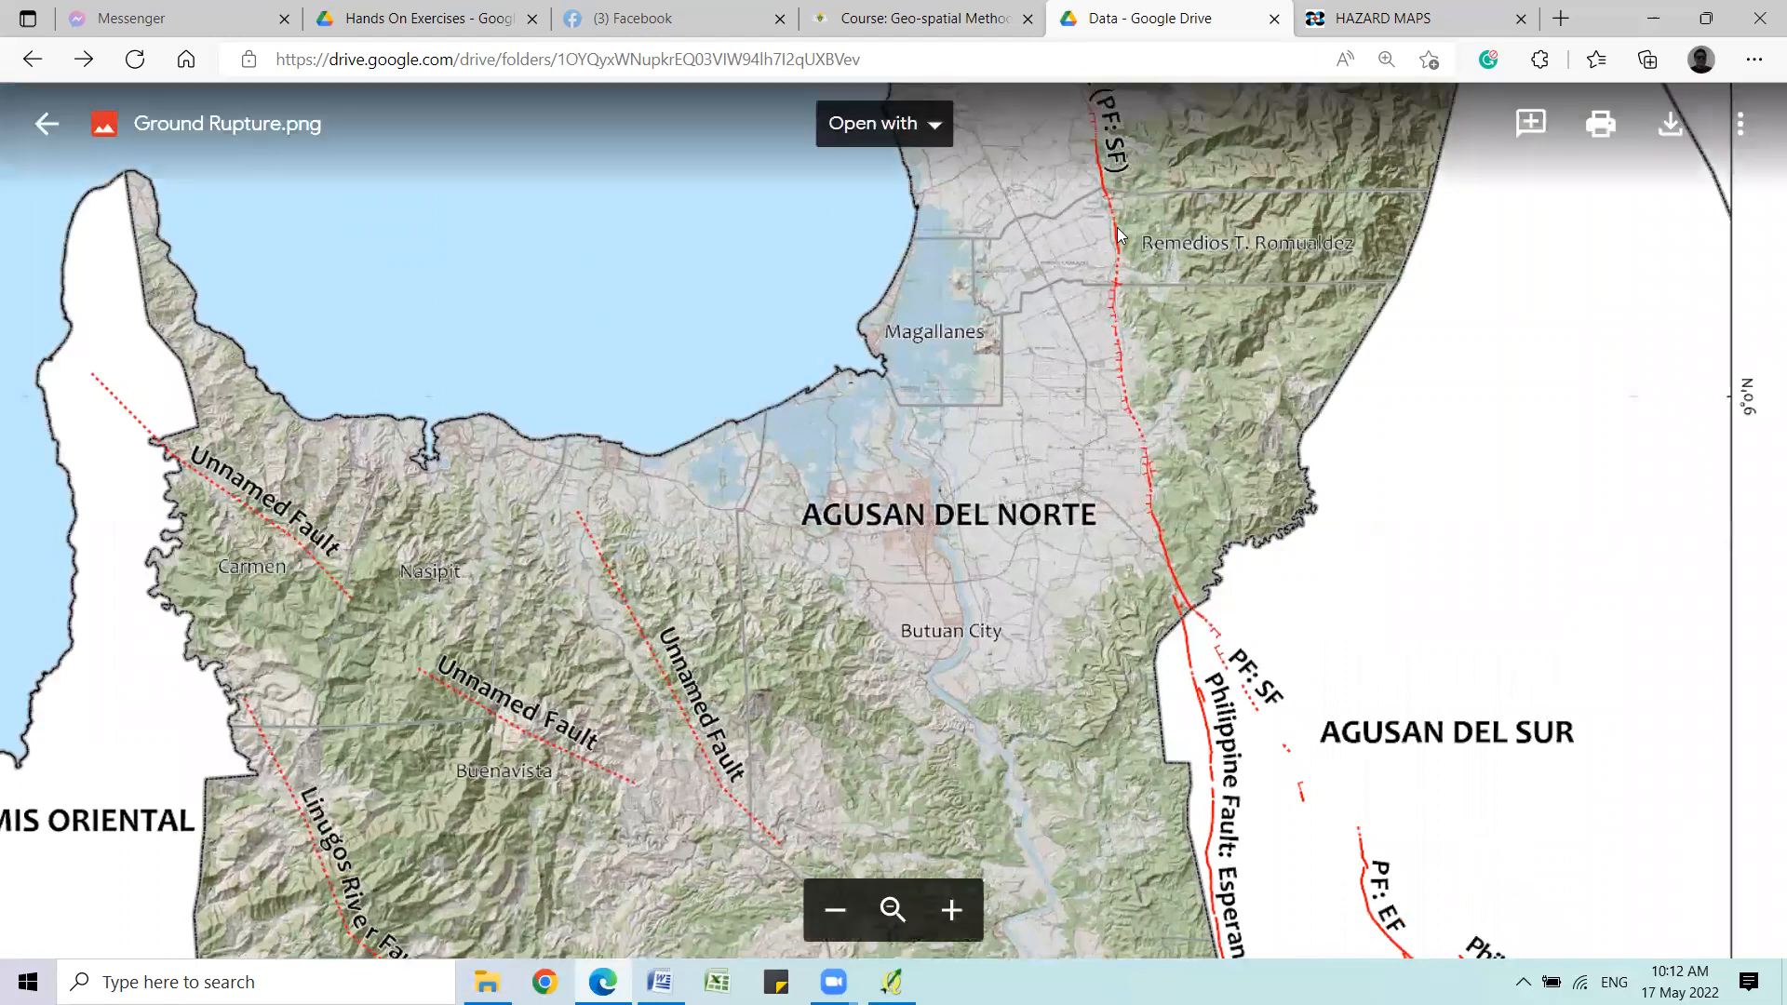
scroll(1087, 300, "up", 2)
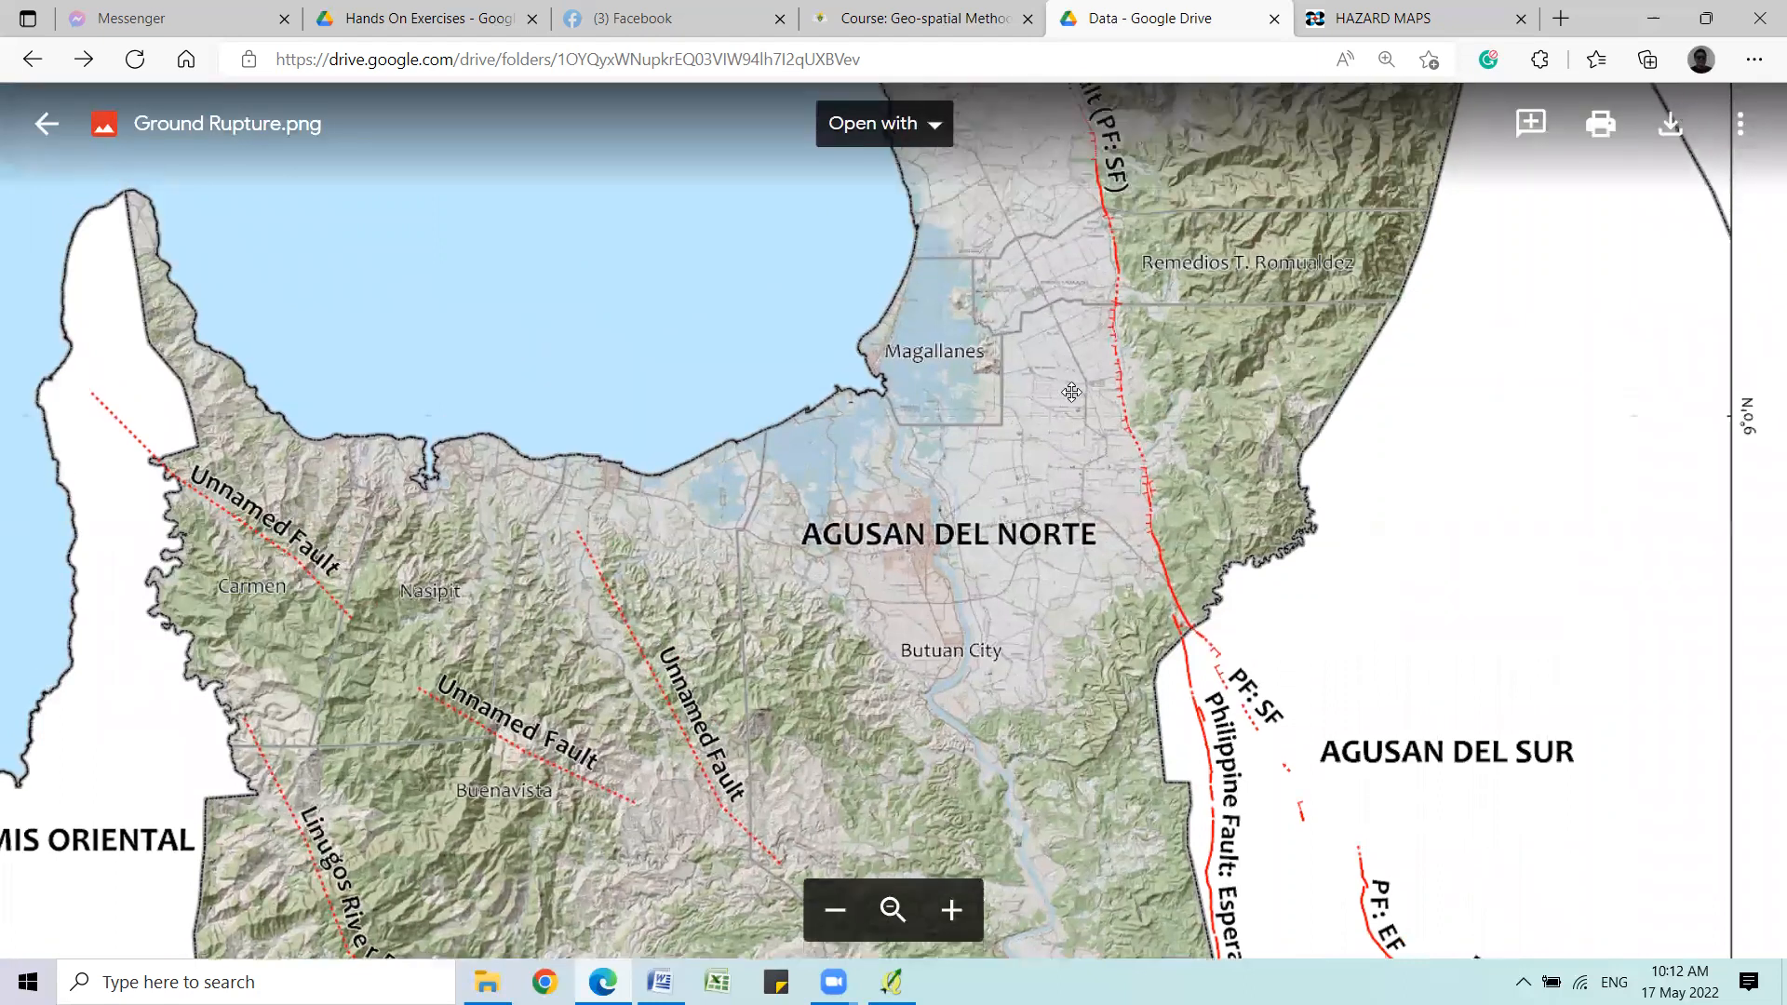
scroll(1019, 298, "up", 3)
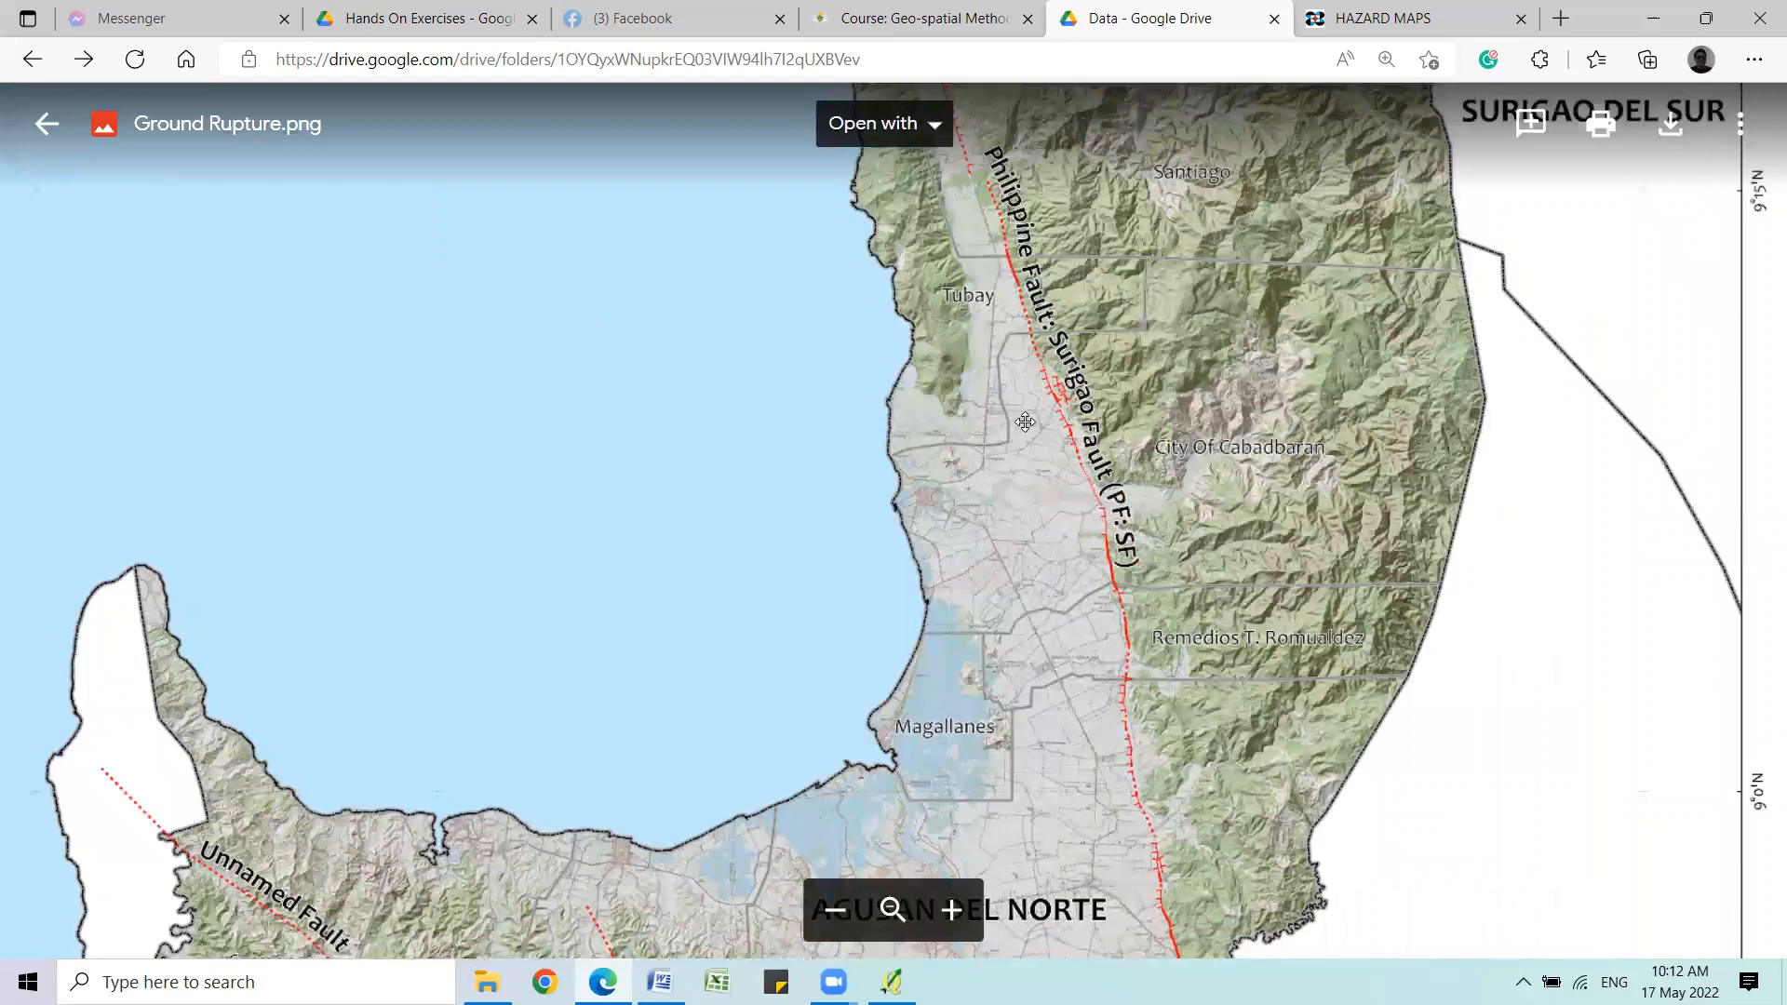
scroll(1000, 348, "up", 4)
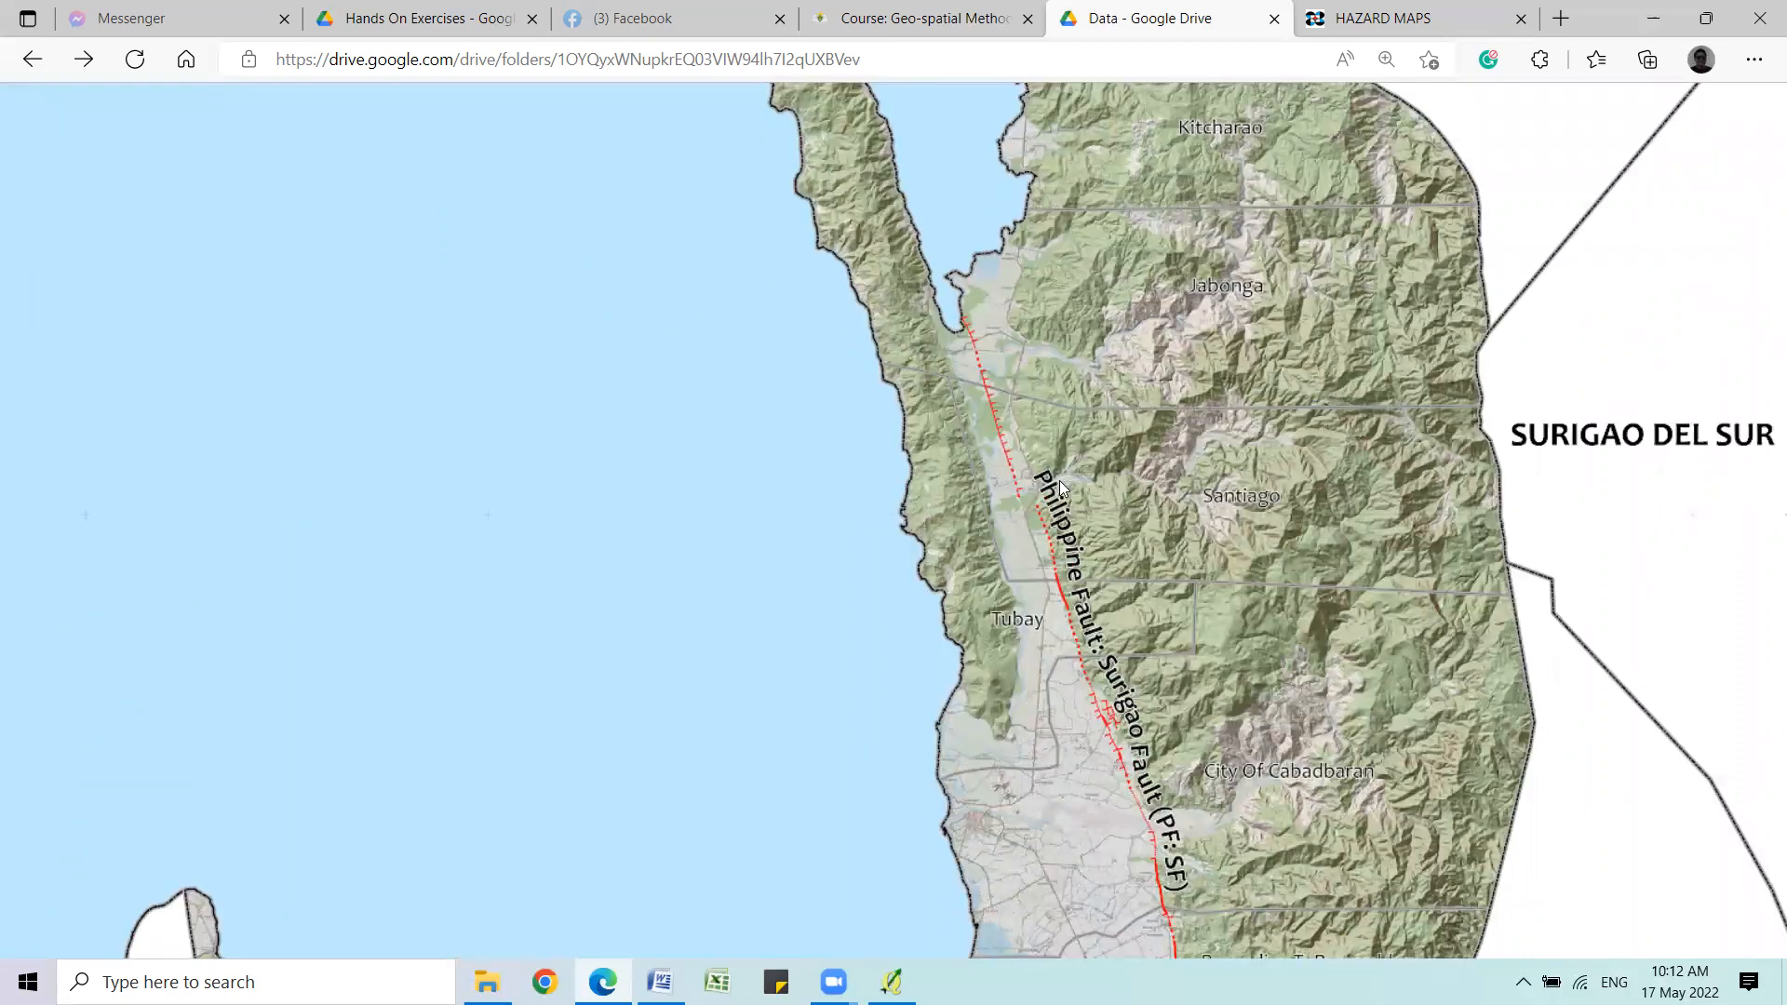
scroll(1052, 363, "down", 4)
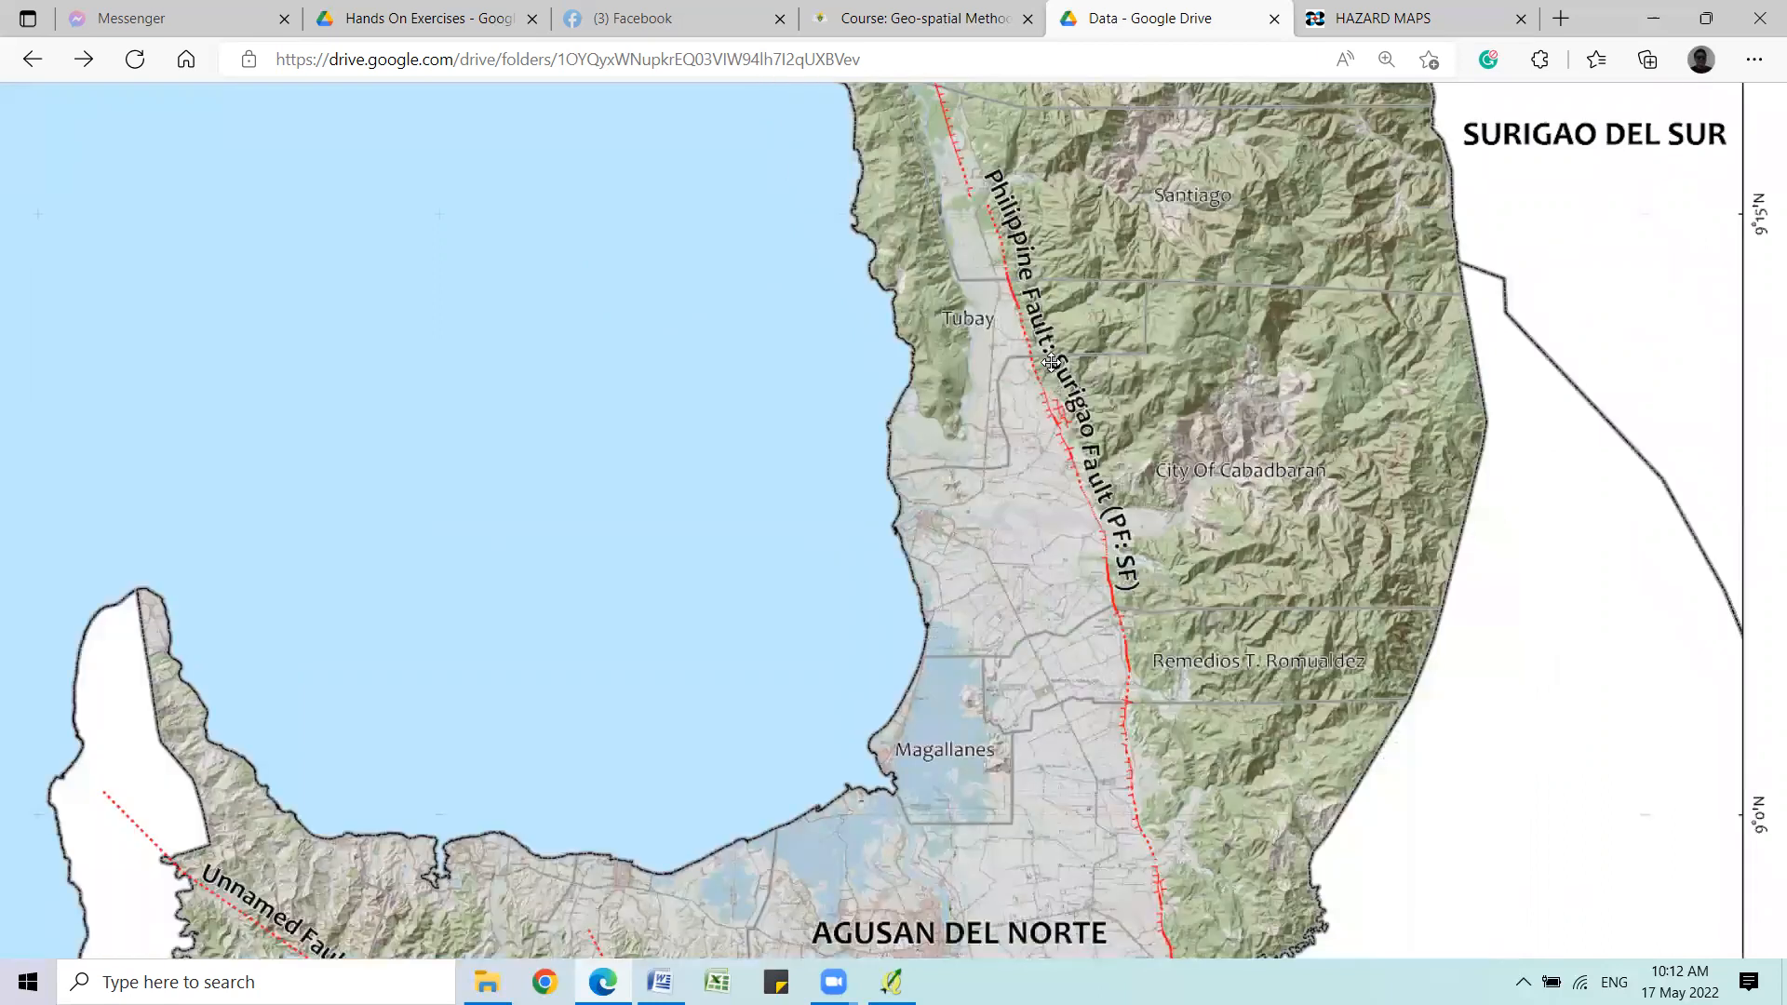
scroll(1039, 398, "down", 3)
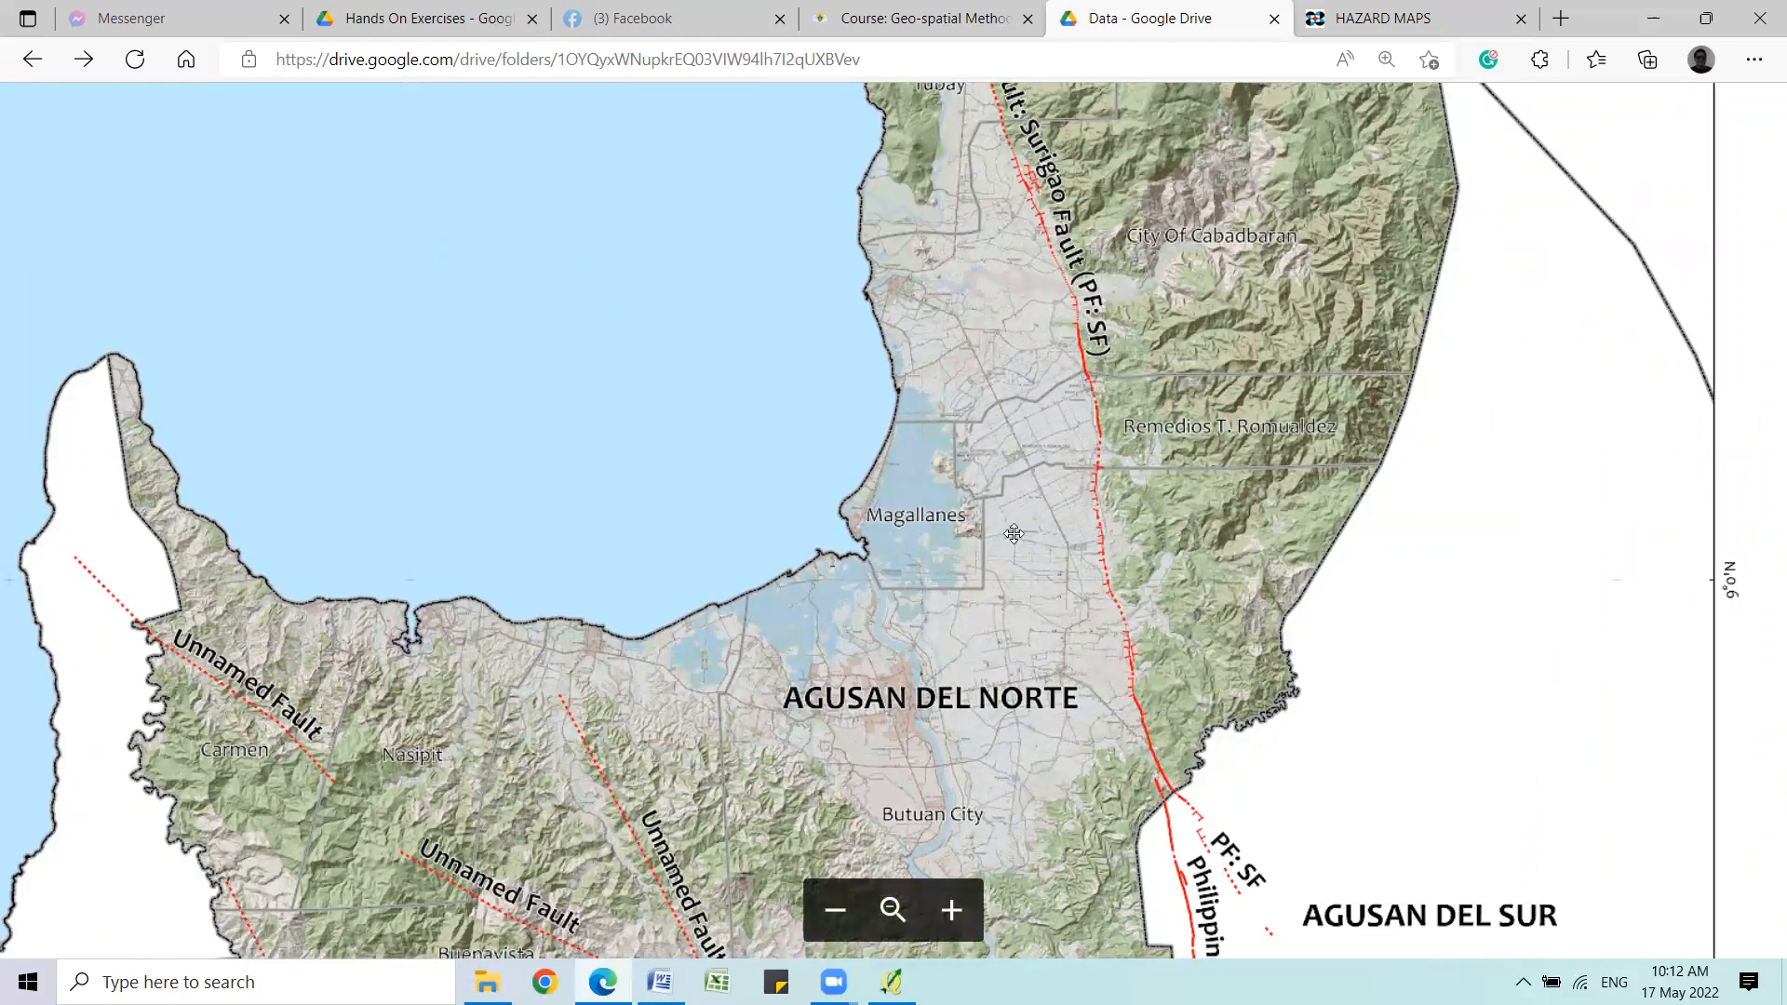
left_click_drag(1014, 534, 1064, 466)
left_click_drag(853, 614, 977, 482)
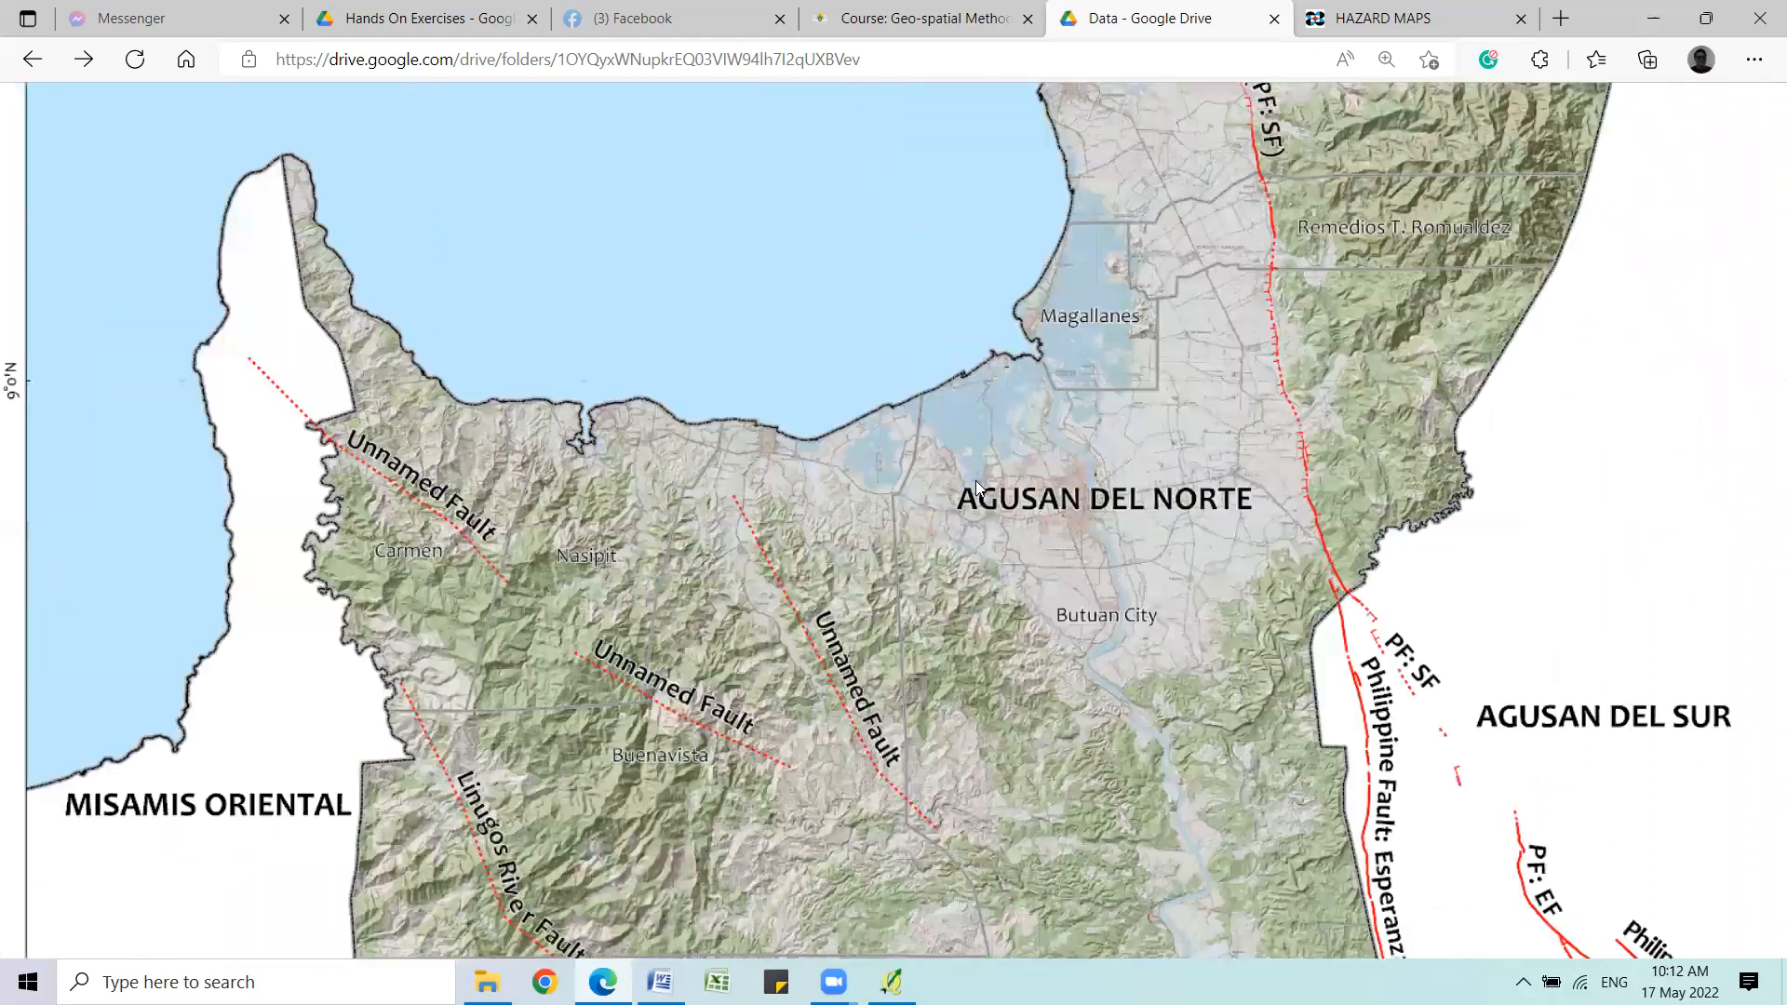
scroll(1007, 469, "down", 1)
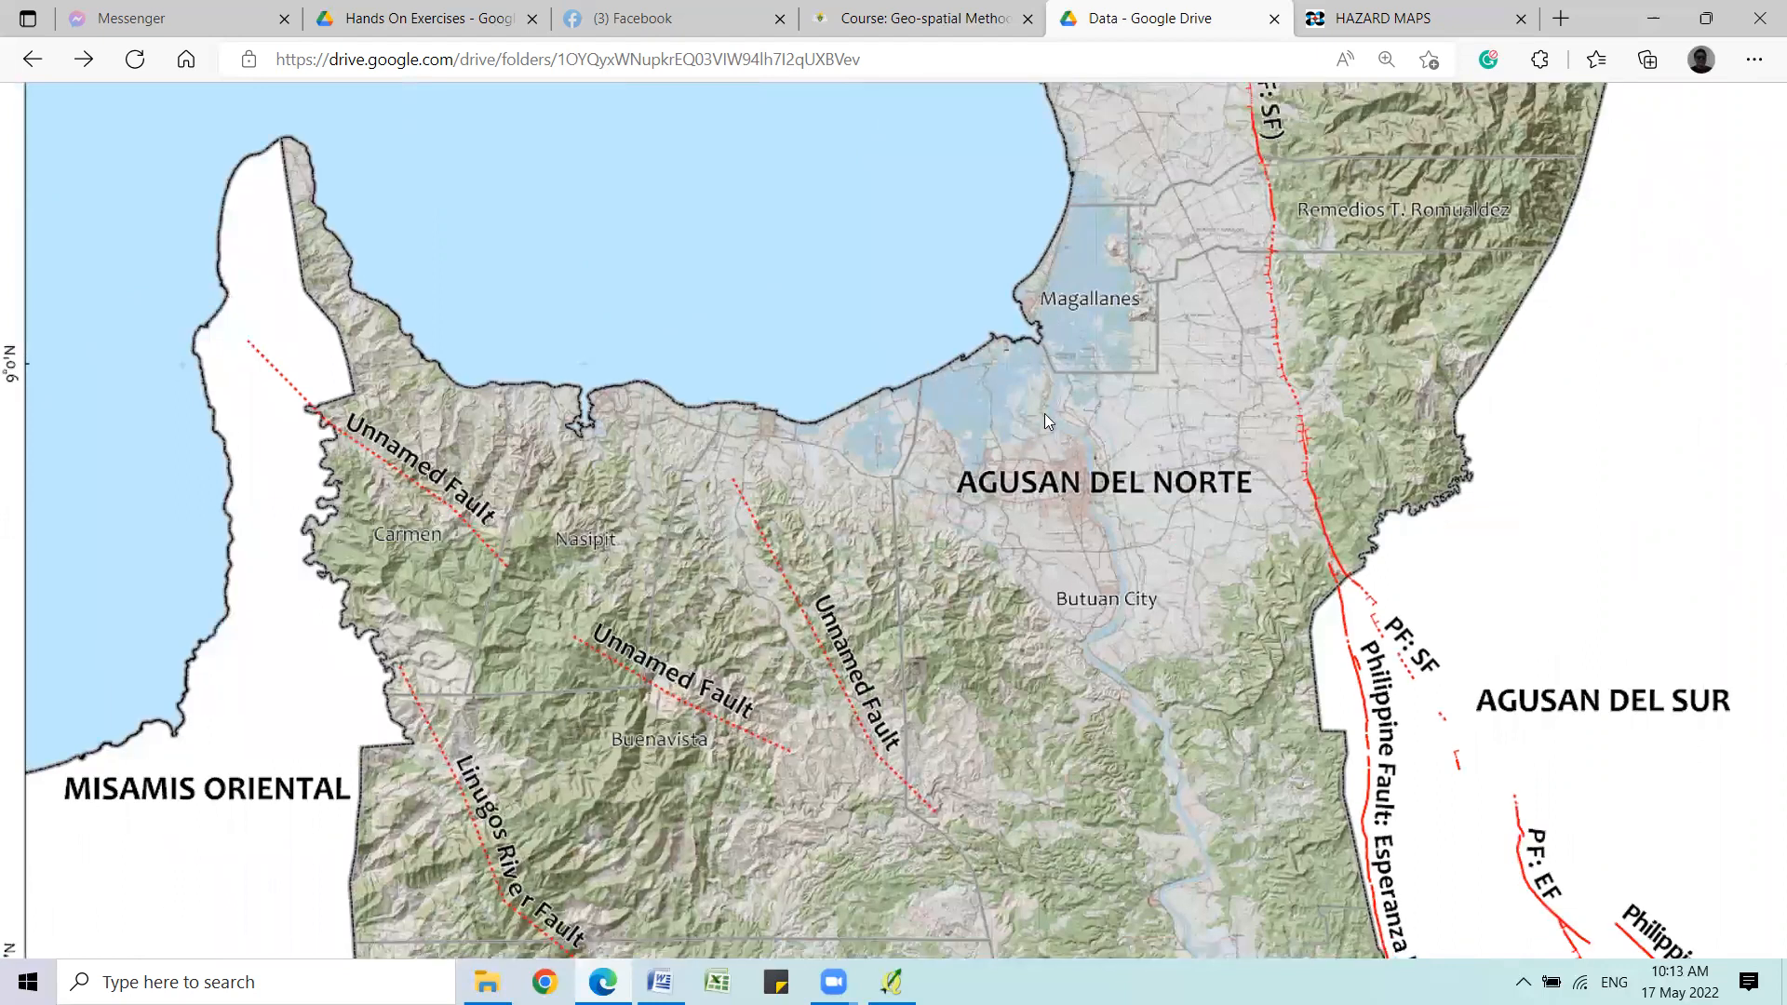
scroll(1024, 473, "down", 2)
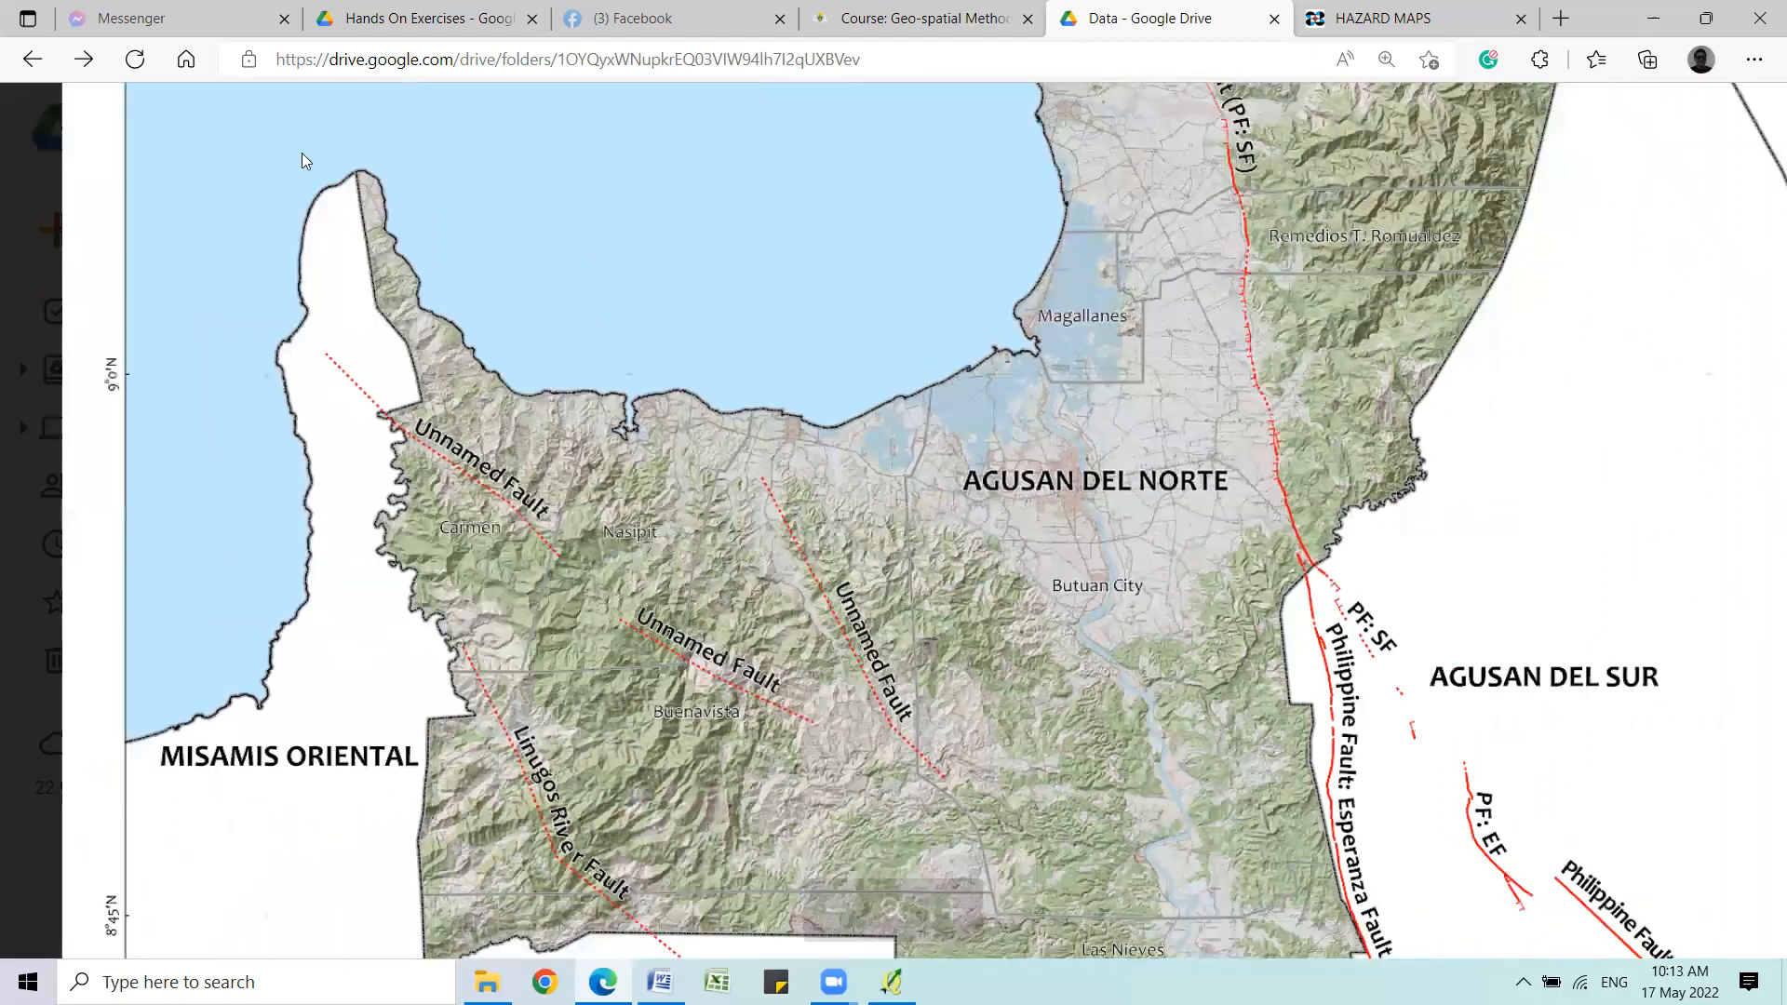
Close the hazard map preview, reopen the Data folder of Exercise 7 Georefencing, and select the Mindanao Barangays folder.
key("alt+Left")
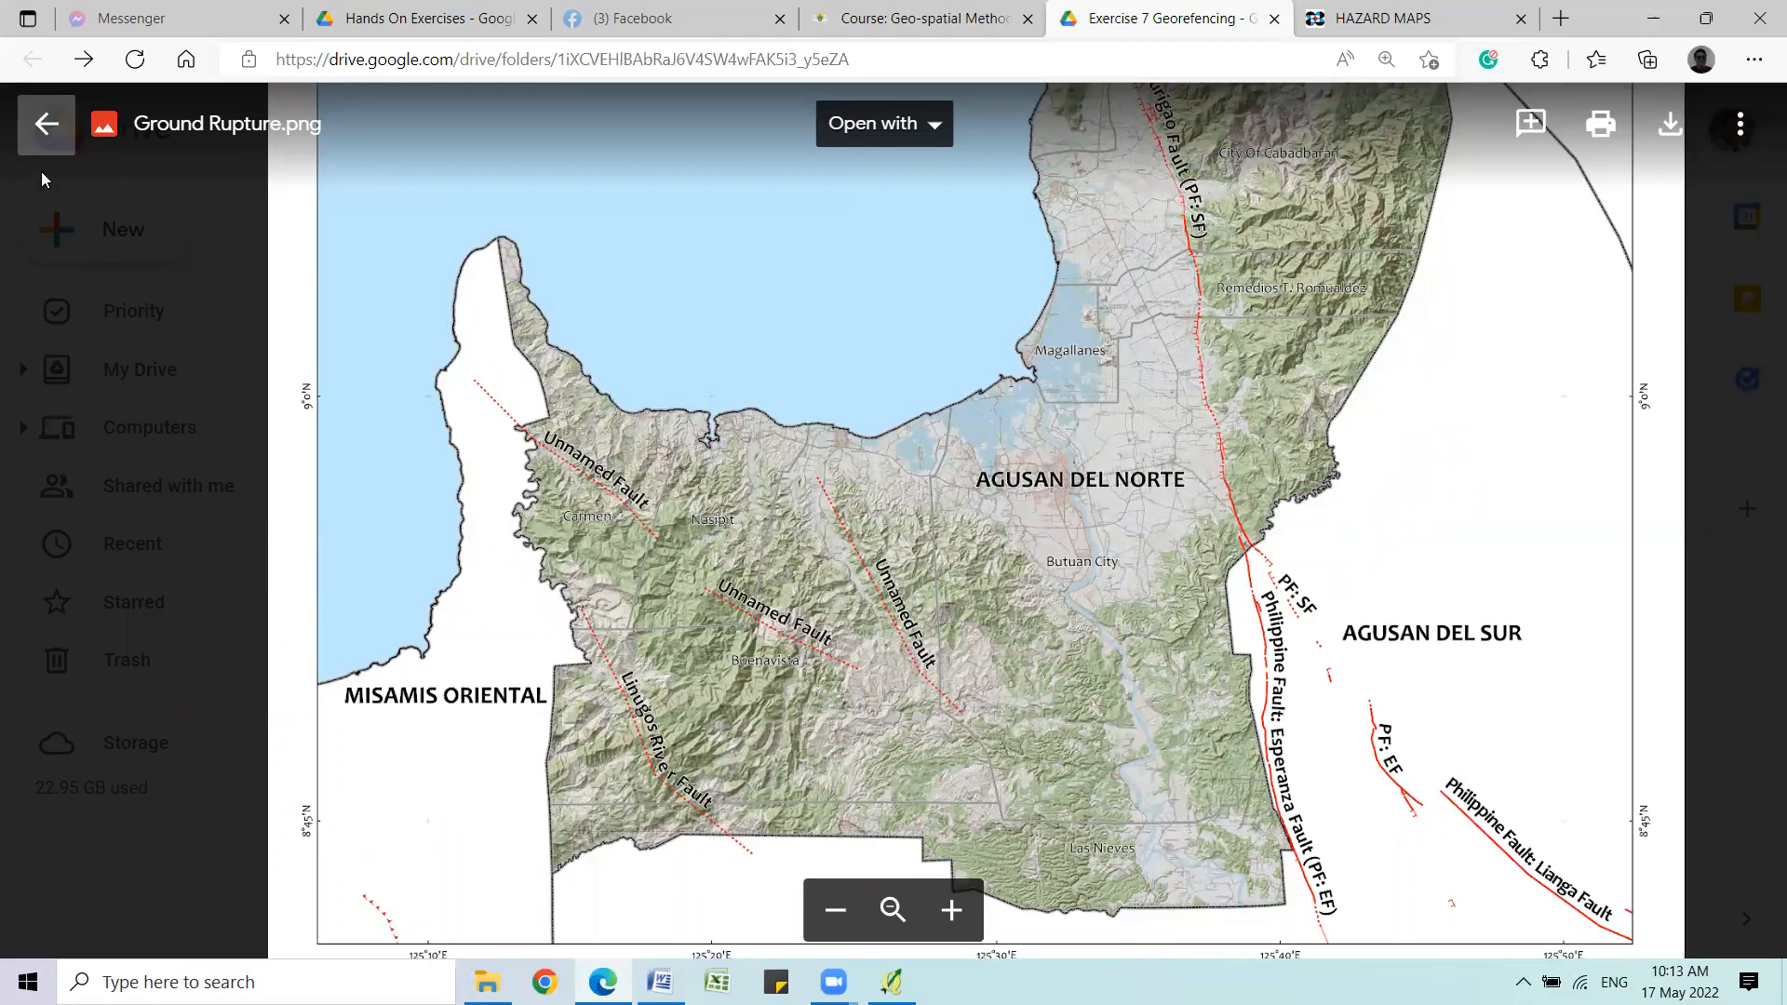
left_click(47, 124)
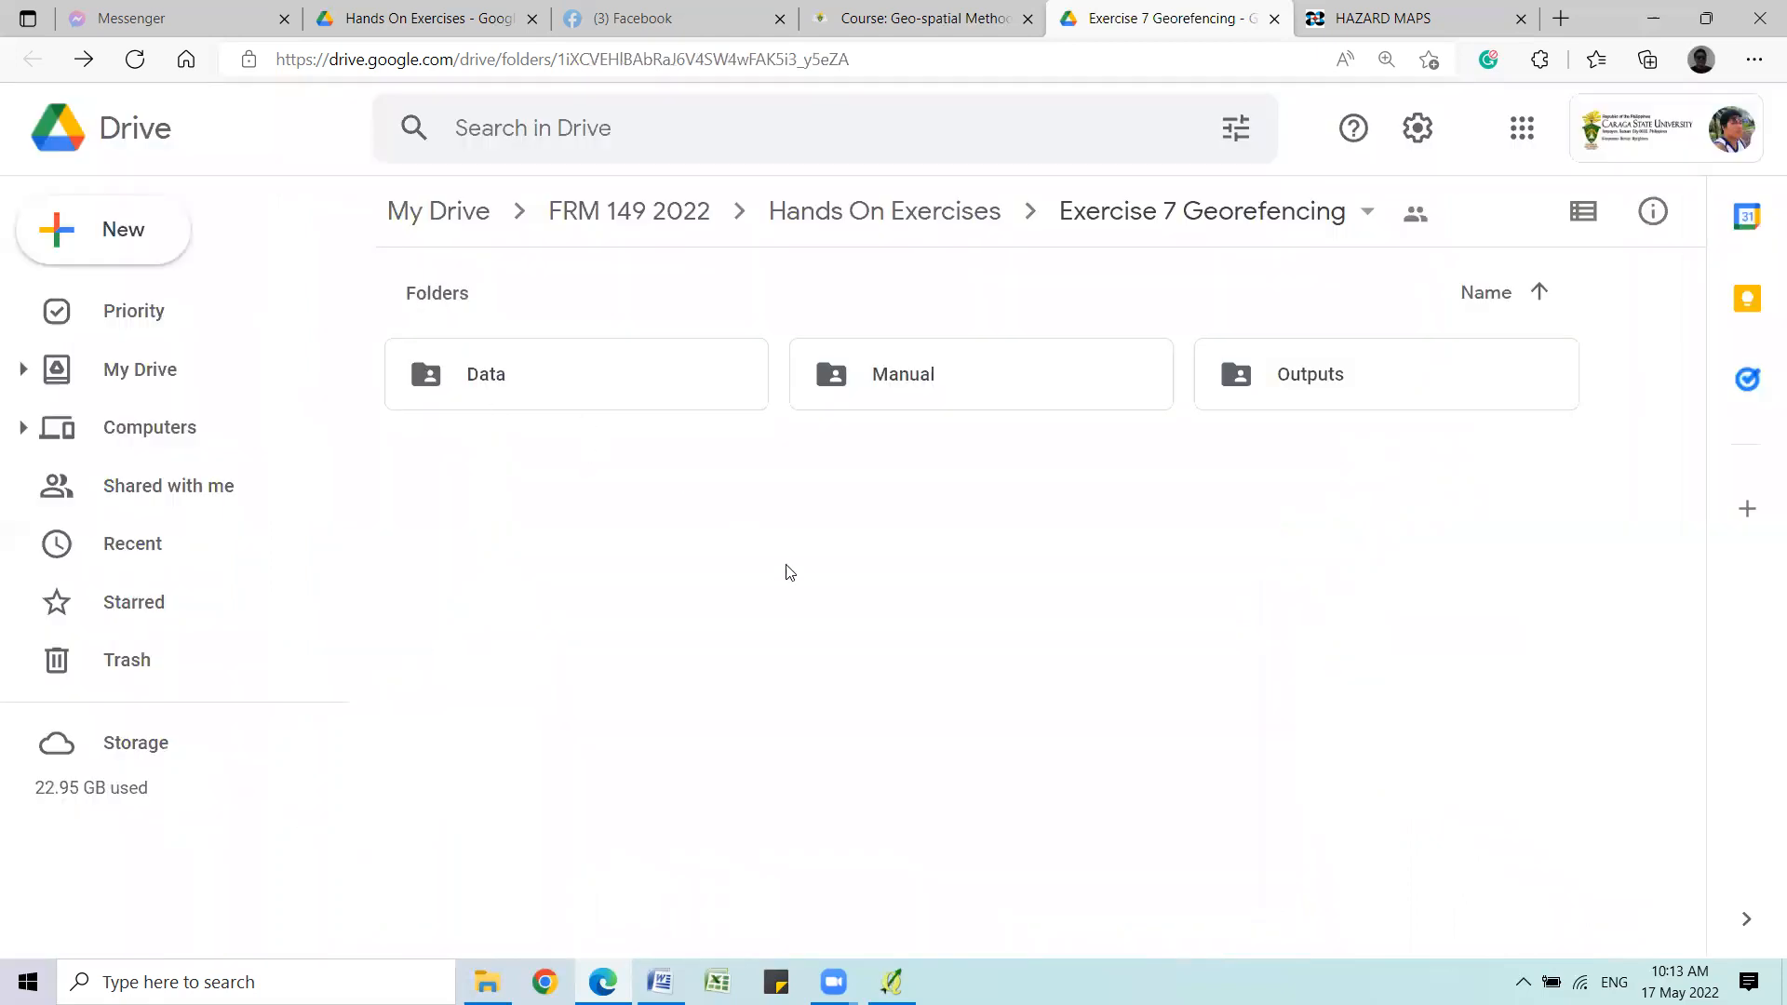
double_click(587, 403)
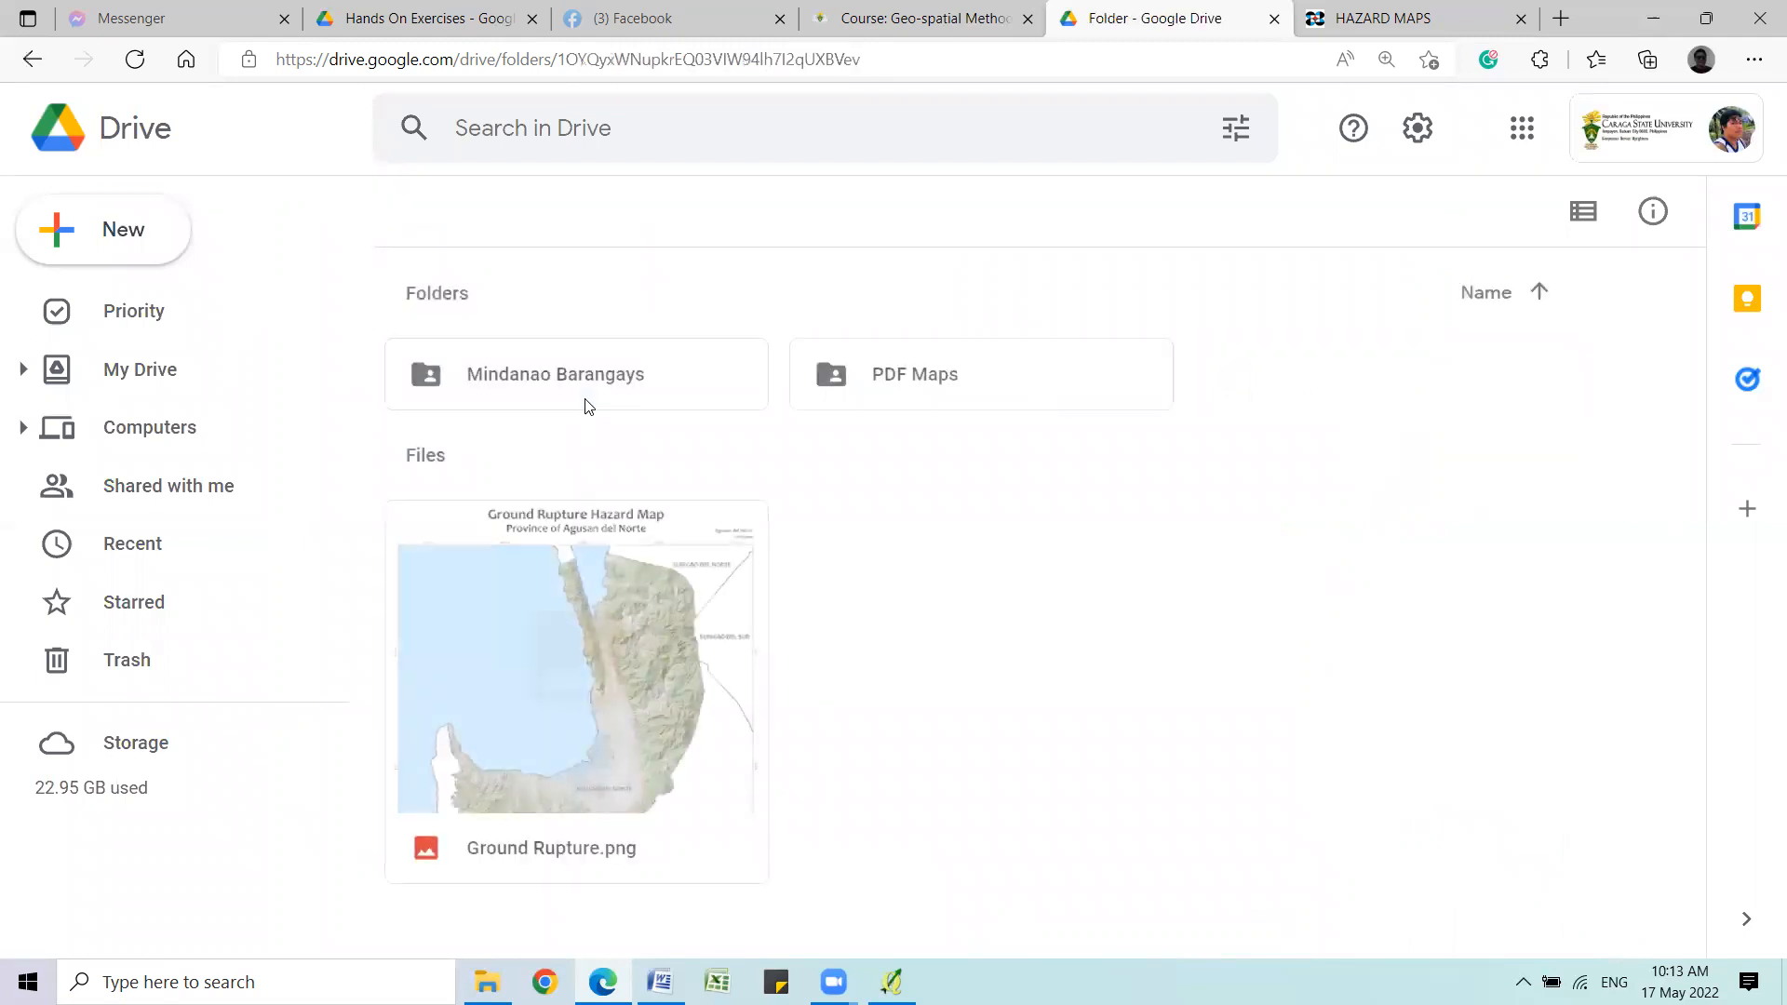
left_click(717, 382)
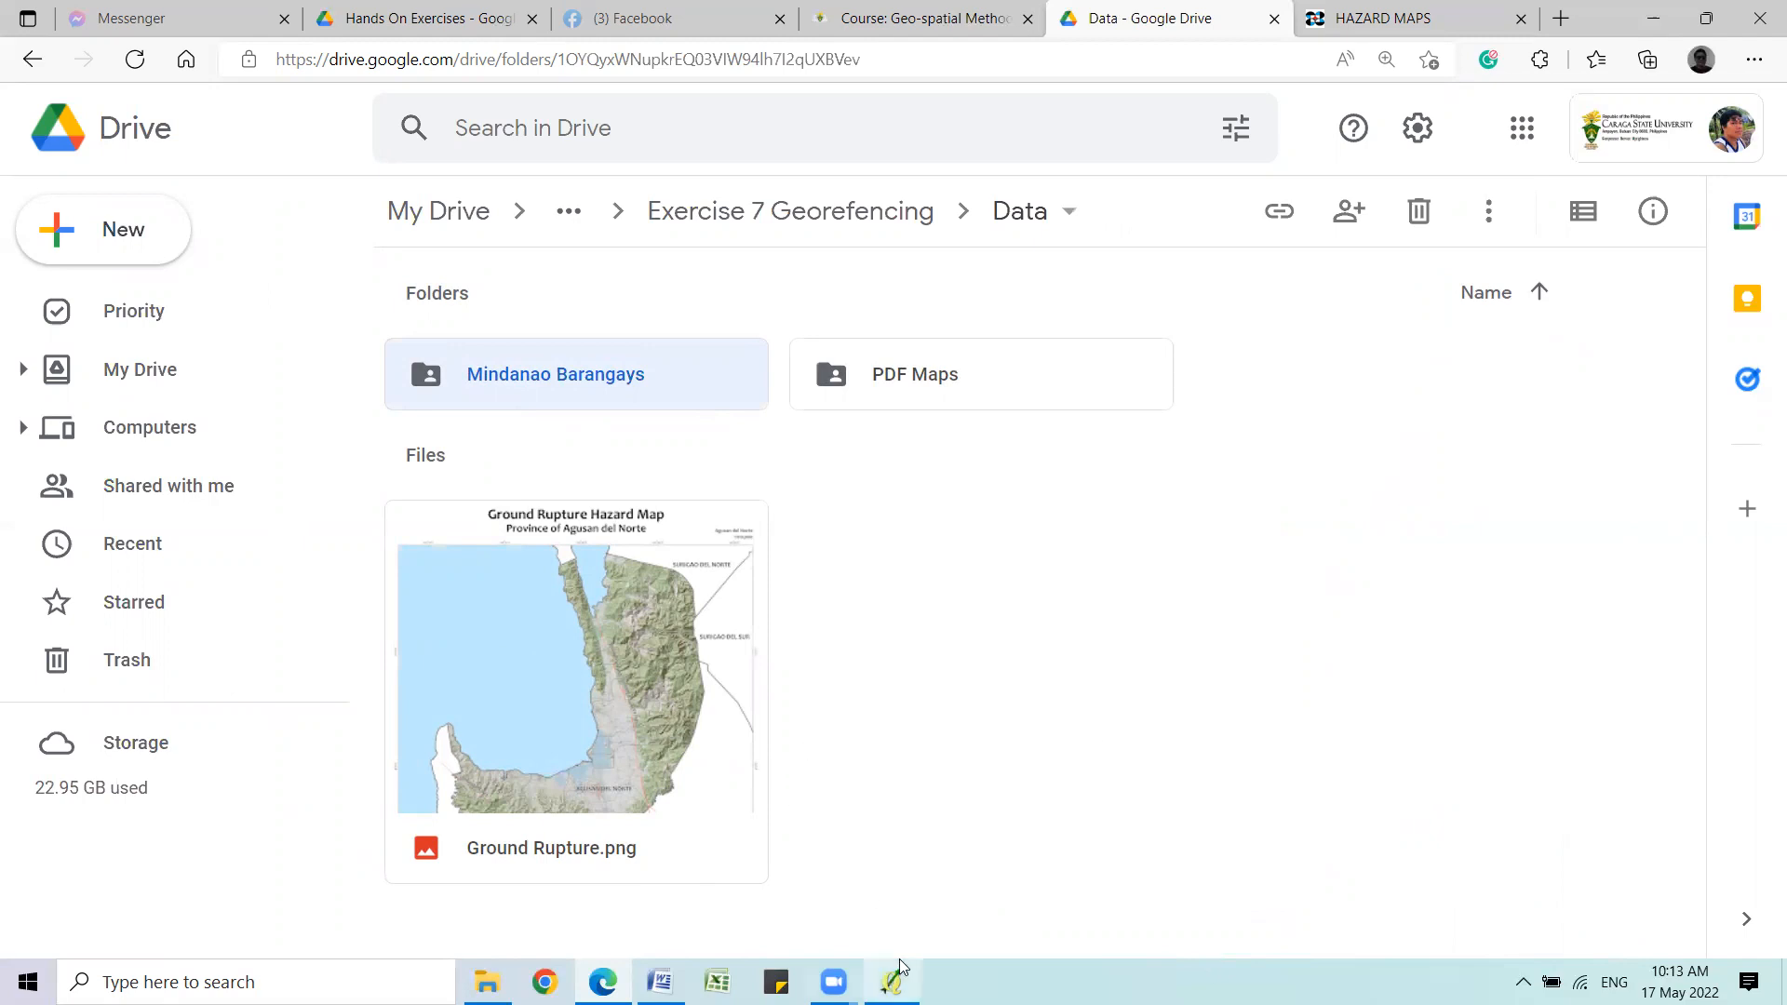
Switch to QGIS and add Mindanao_Brgys.shp from the exercise's Mindanao Barangays data folder as a vector layer.
left_click(891, 982)
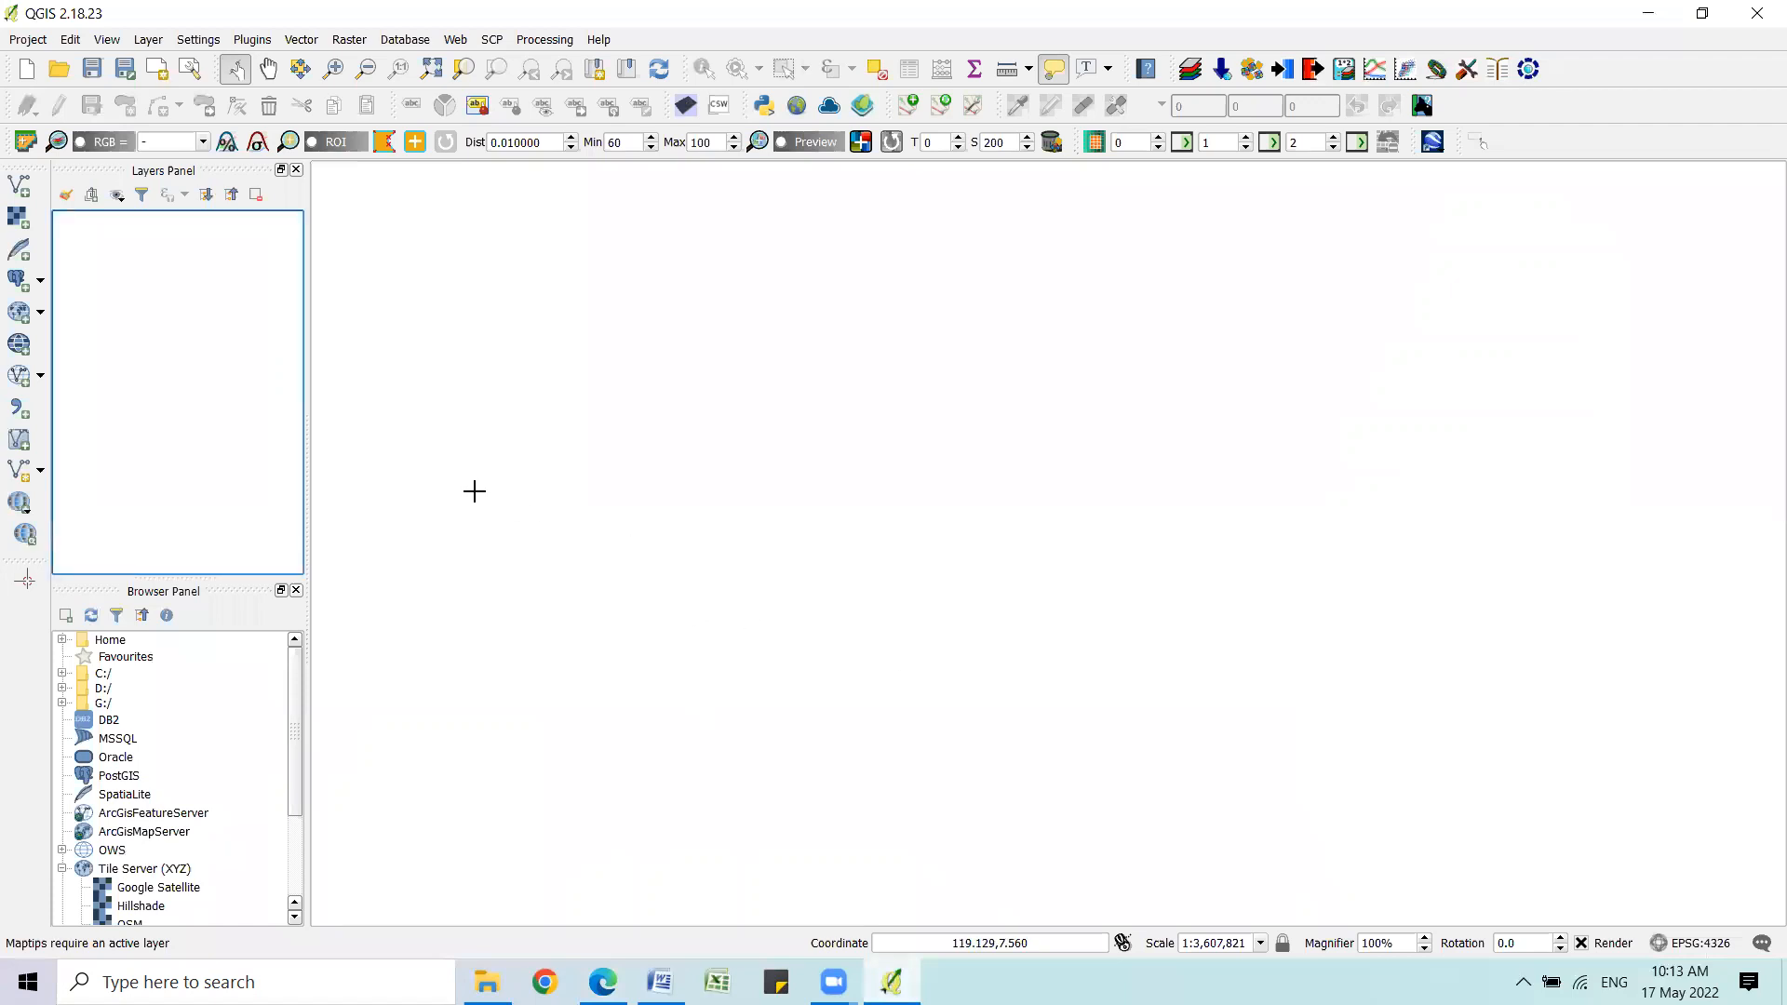
left_click(17, 187)
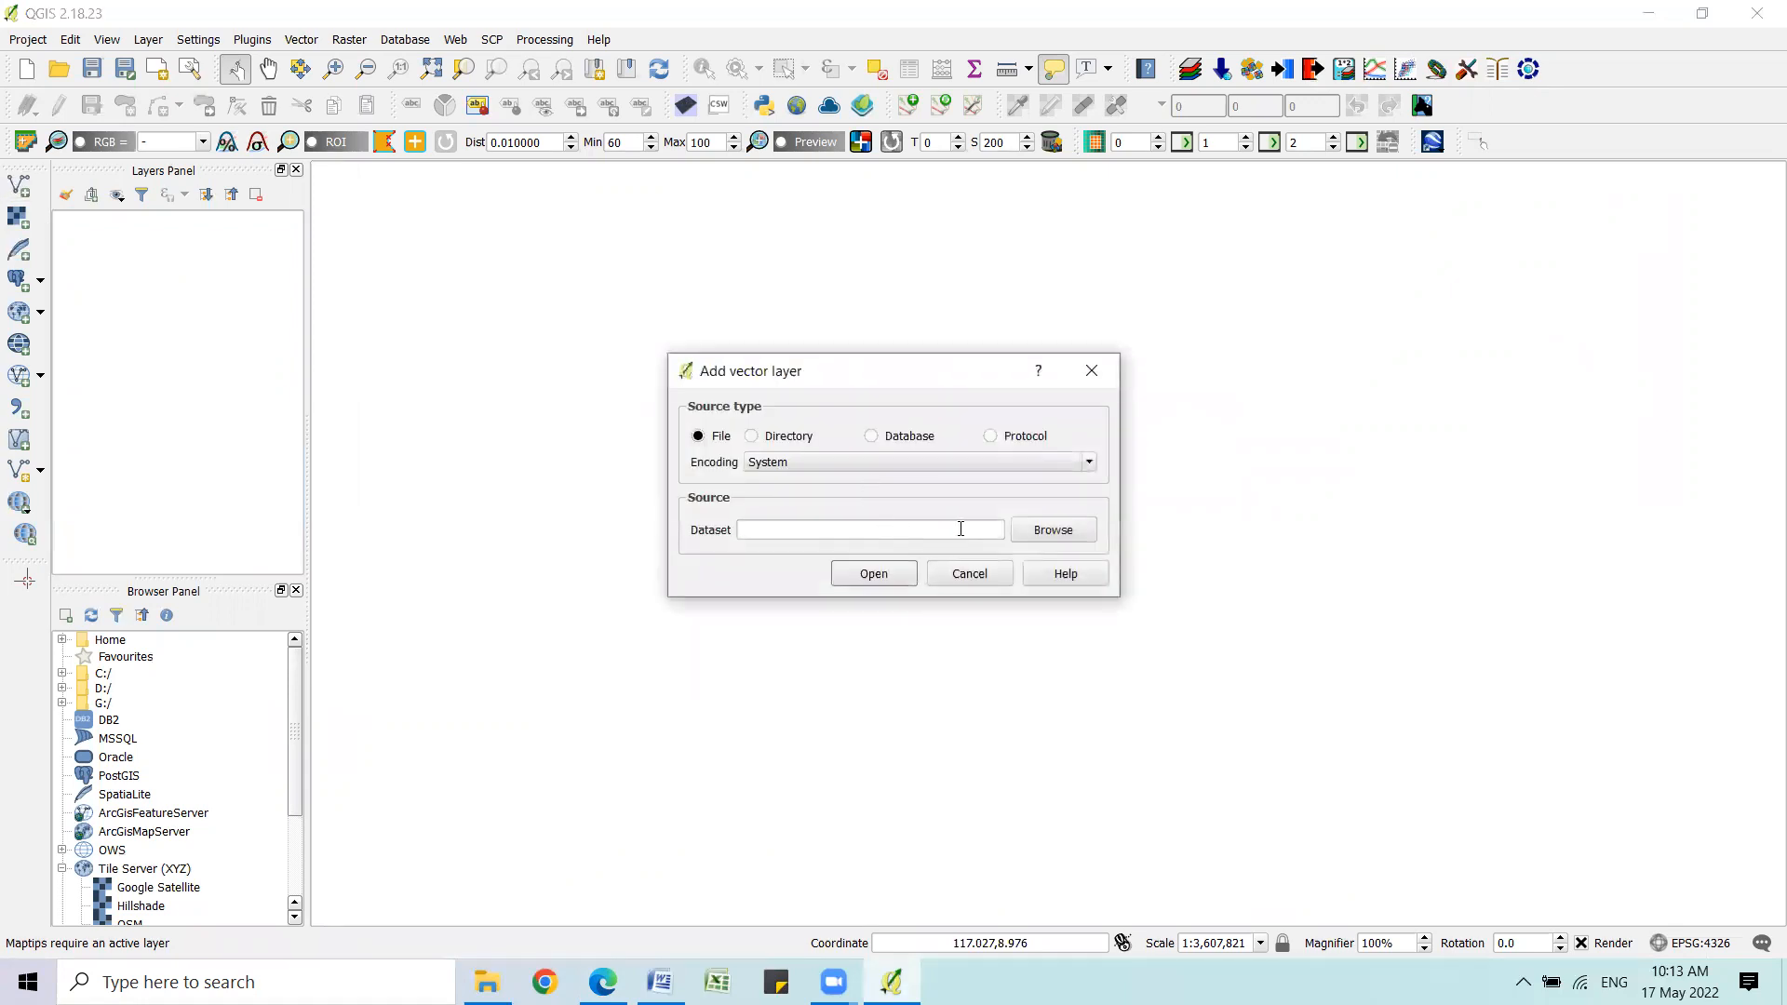
left_click(1053, 530)
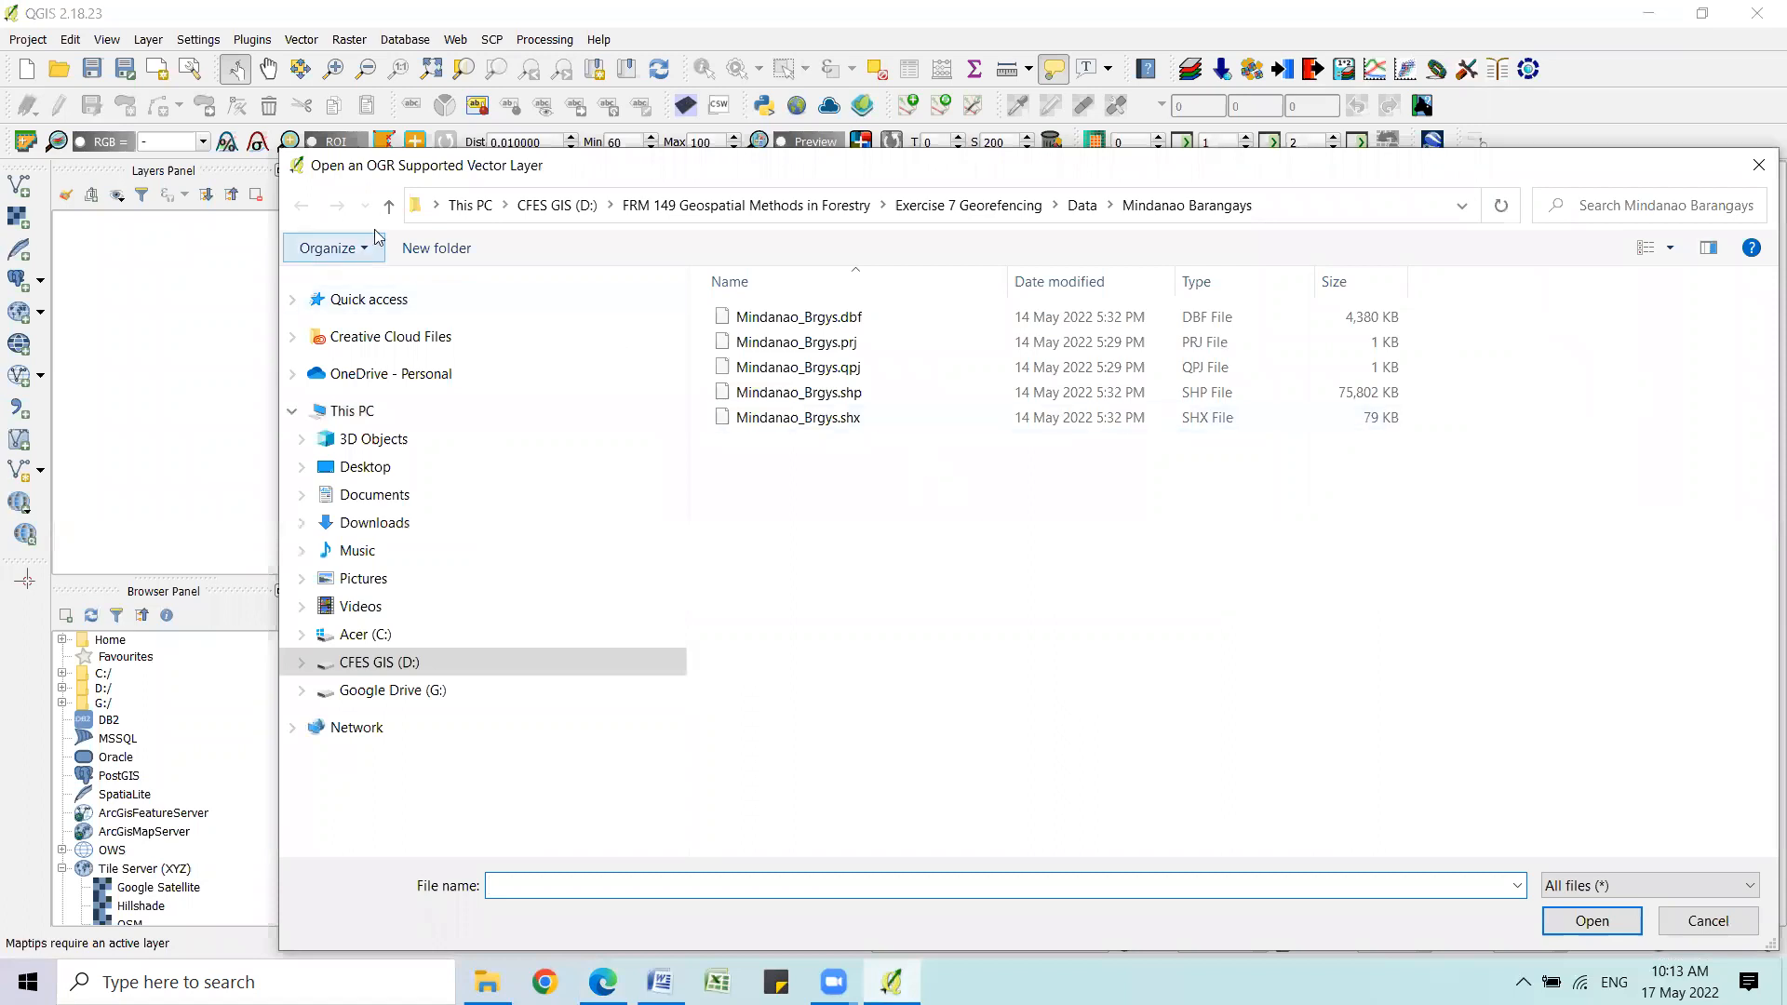
left_click(390, 202)
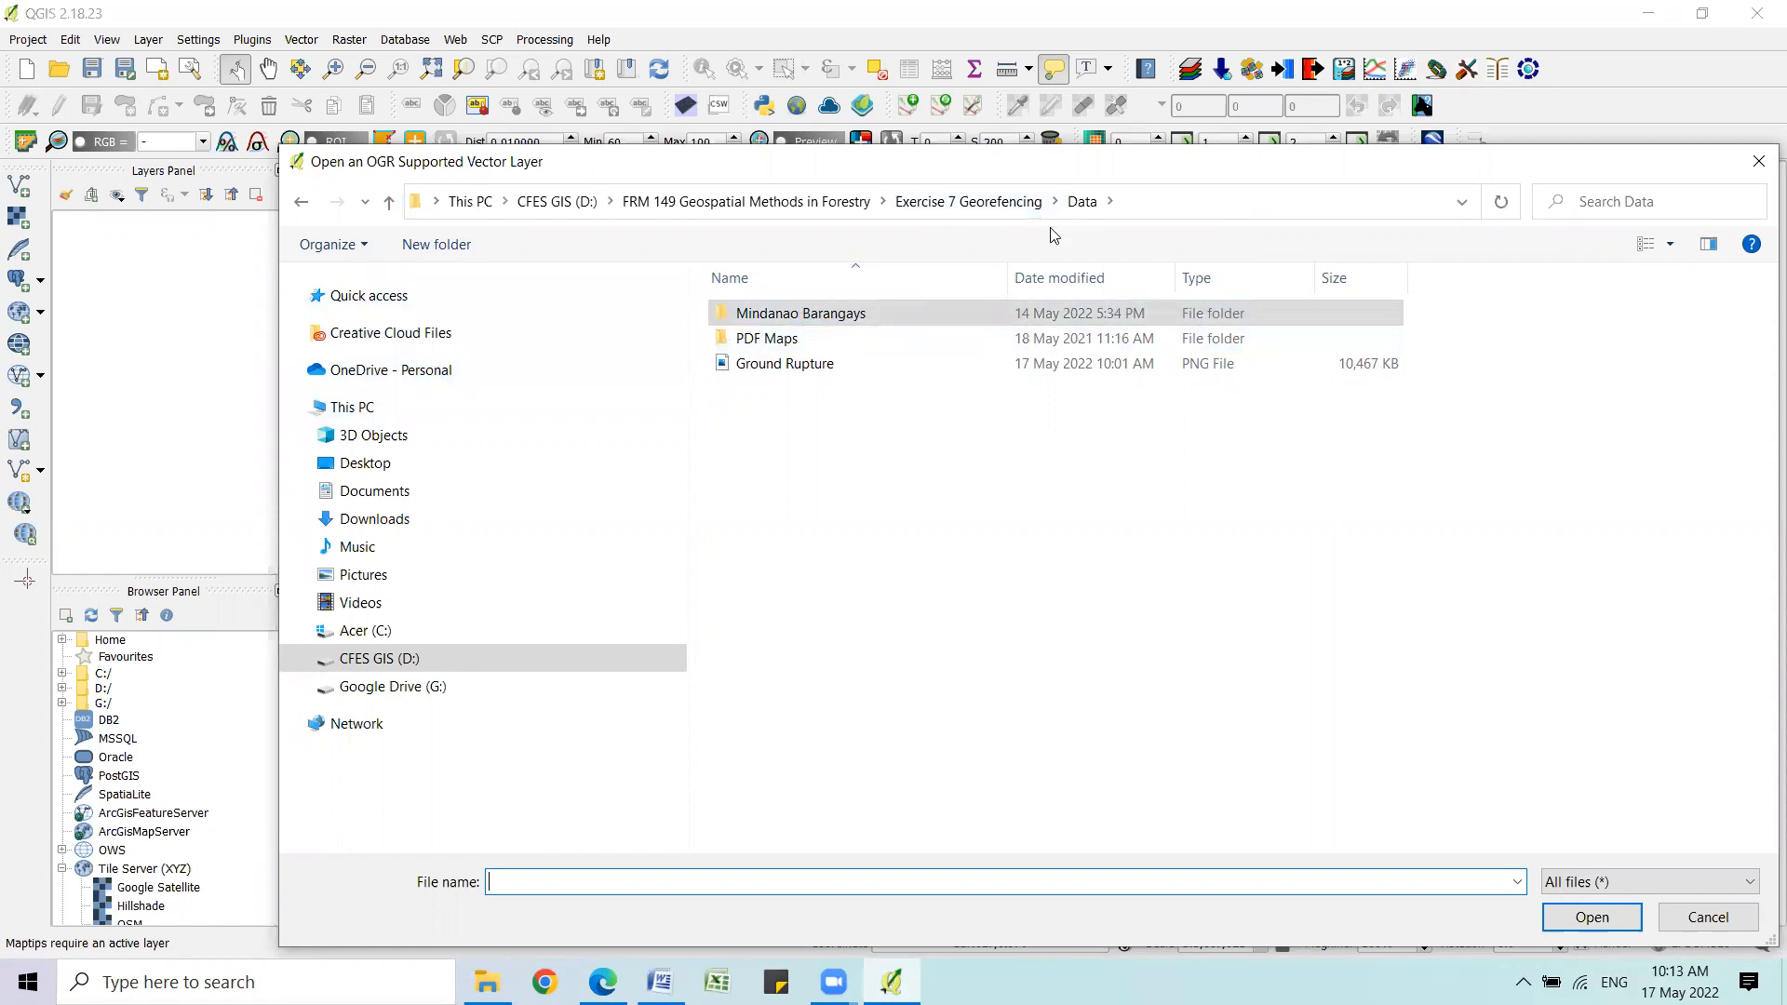
double_click(865, 311)
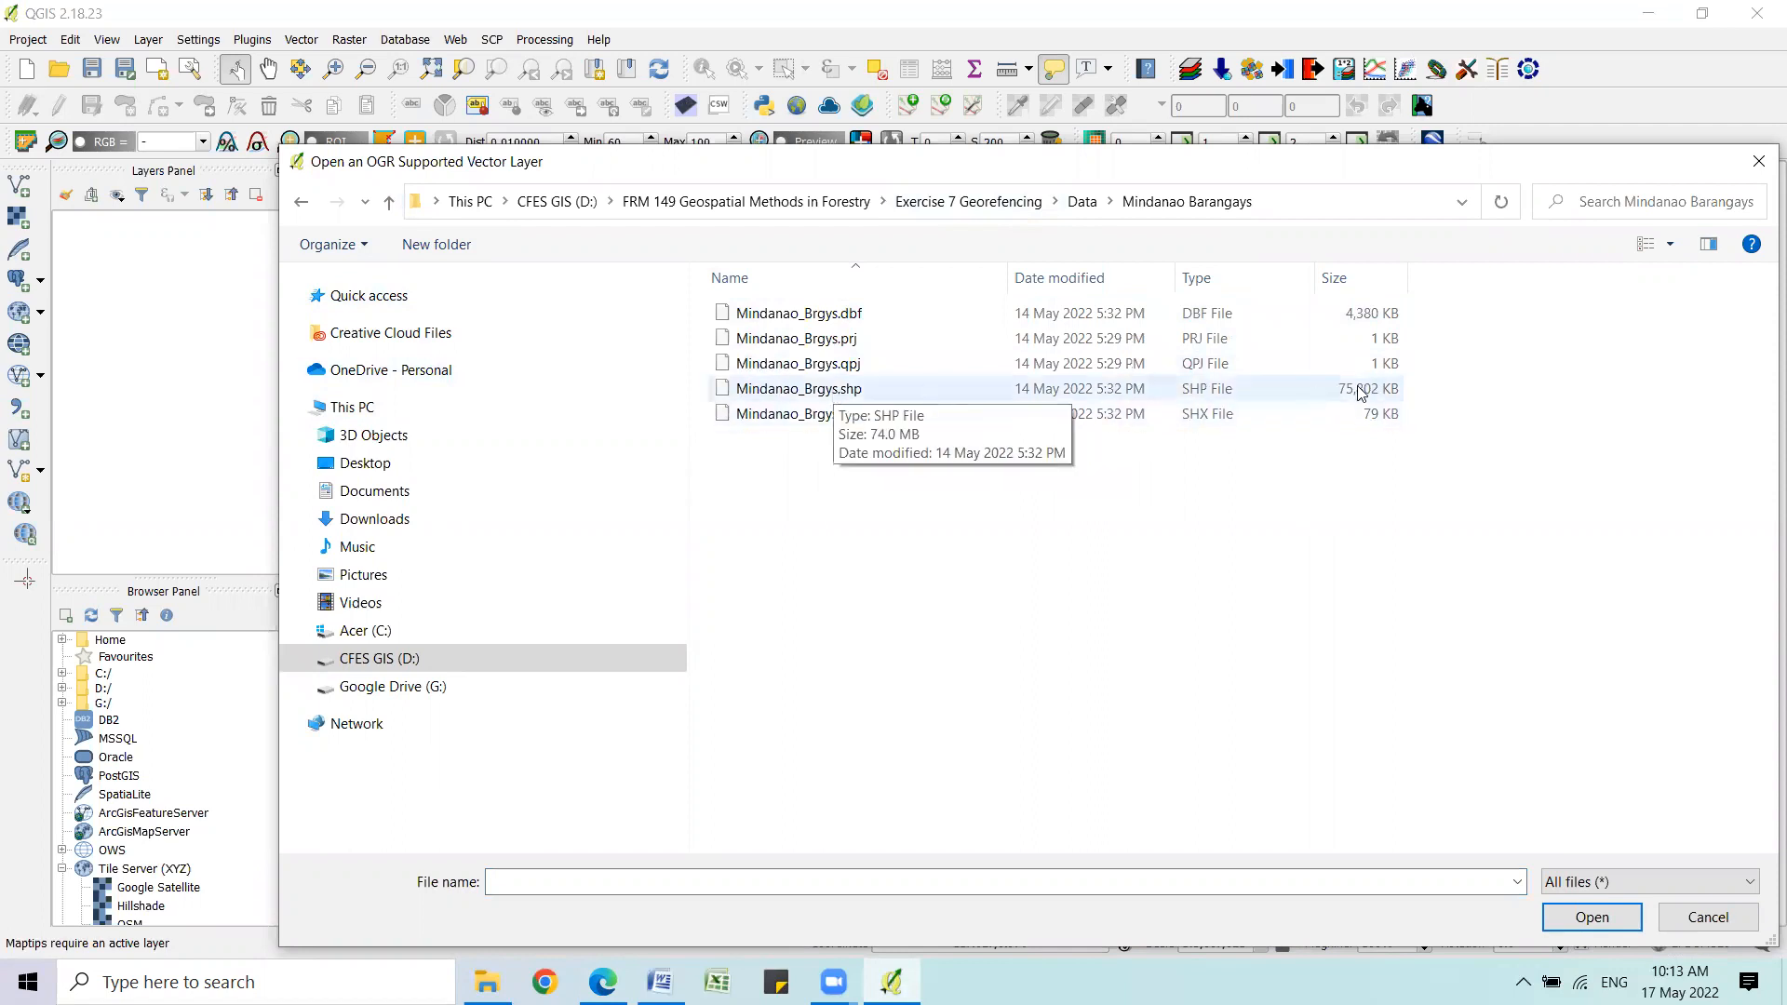
left_click(883, 398)
left_click(1590, 917)
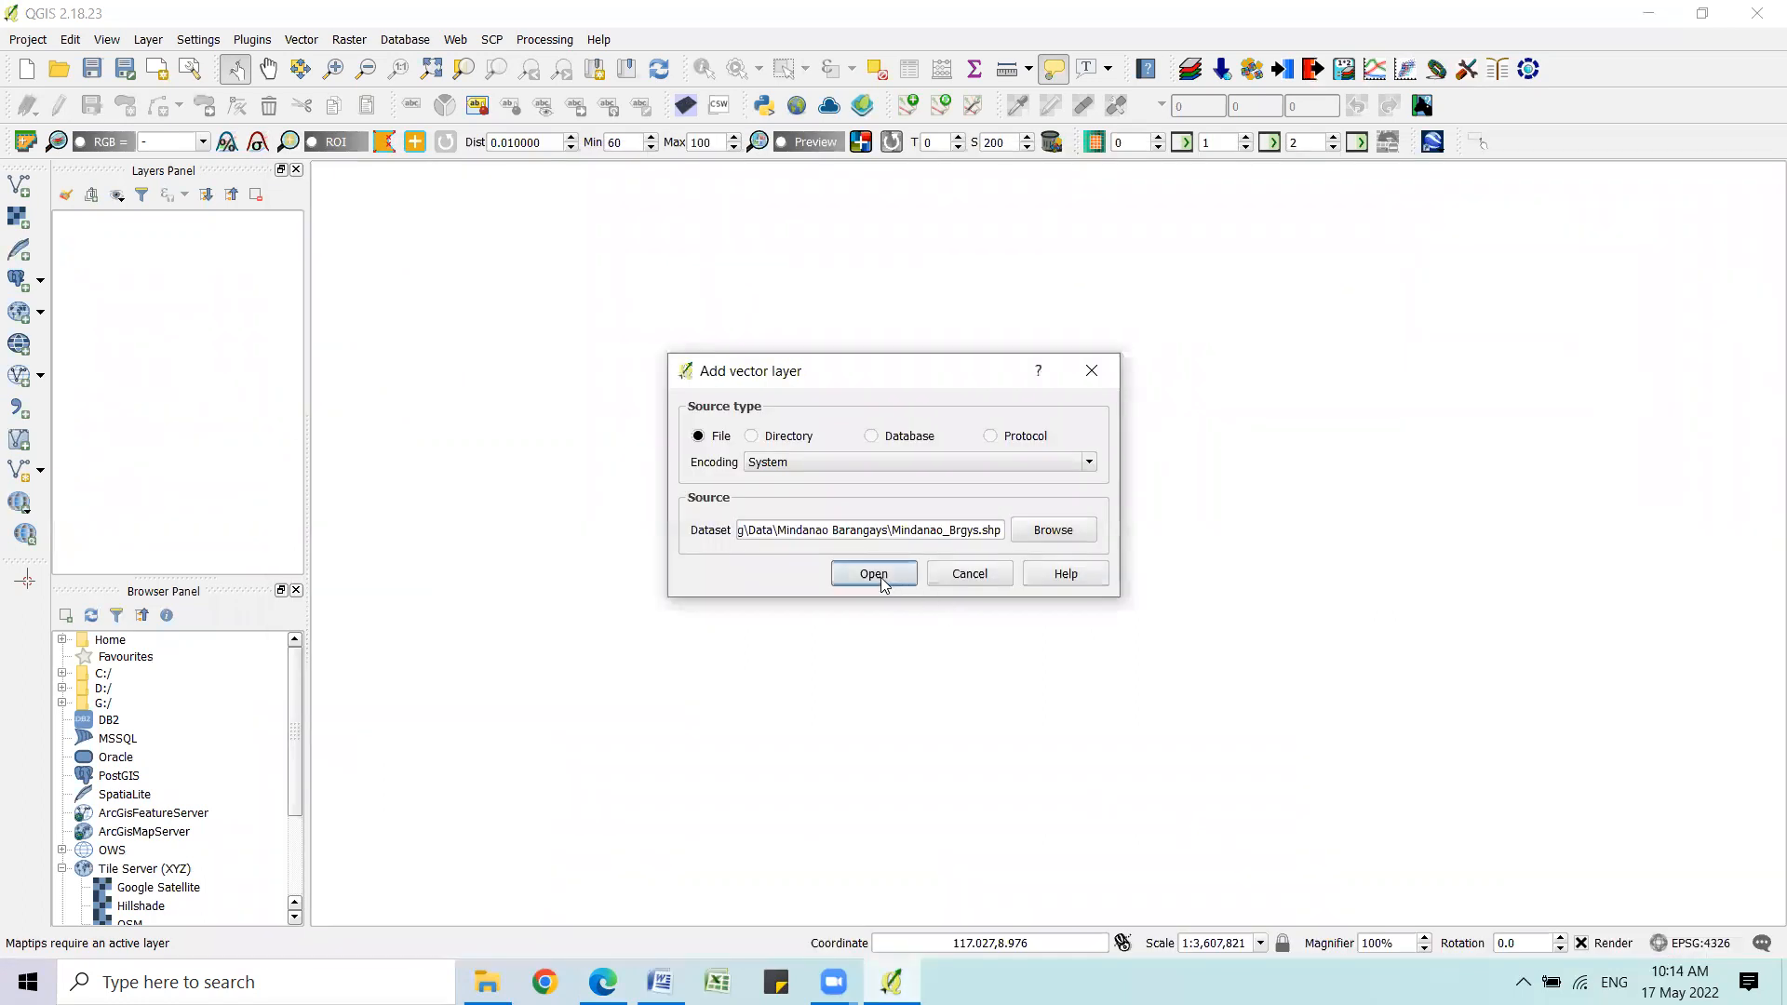
left_click(882, 574)
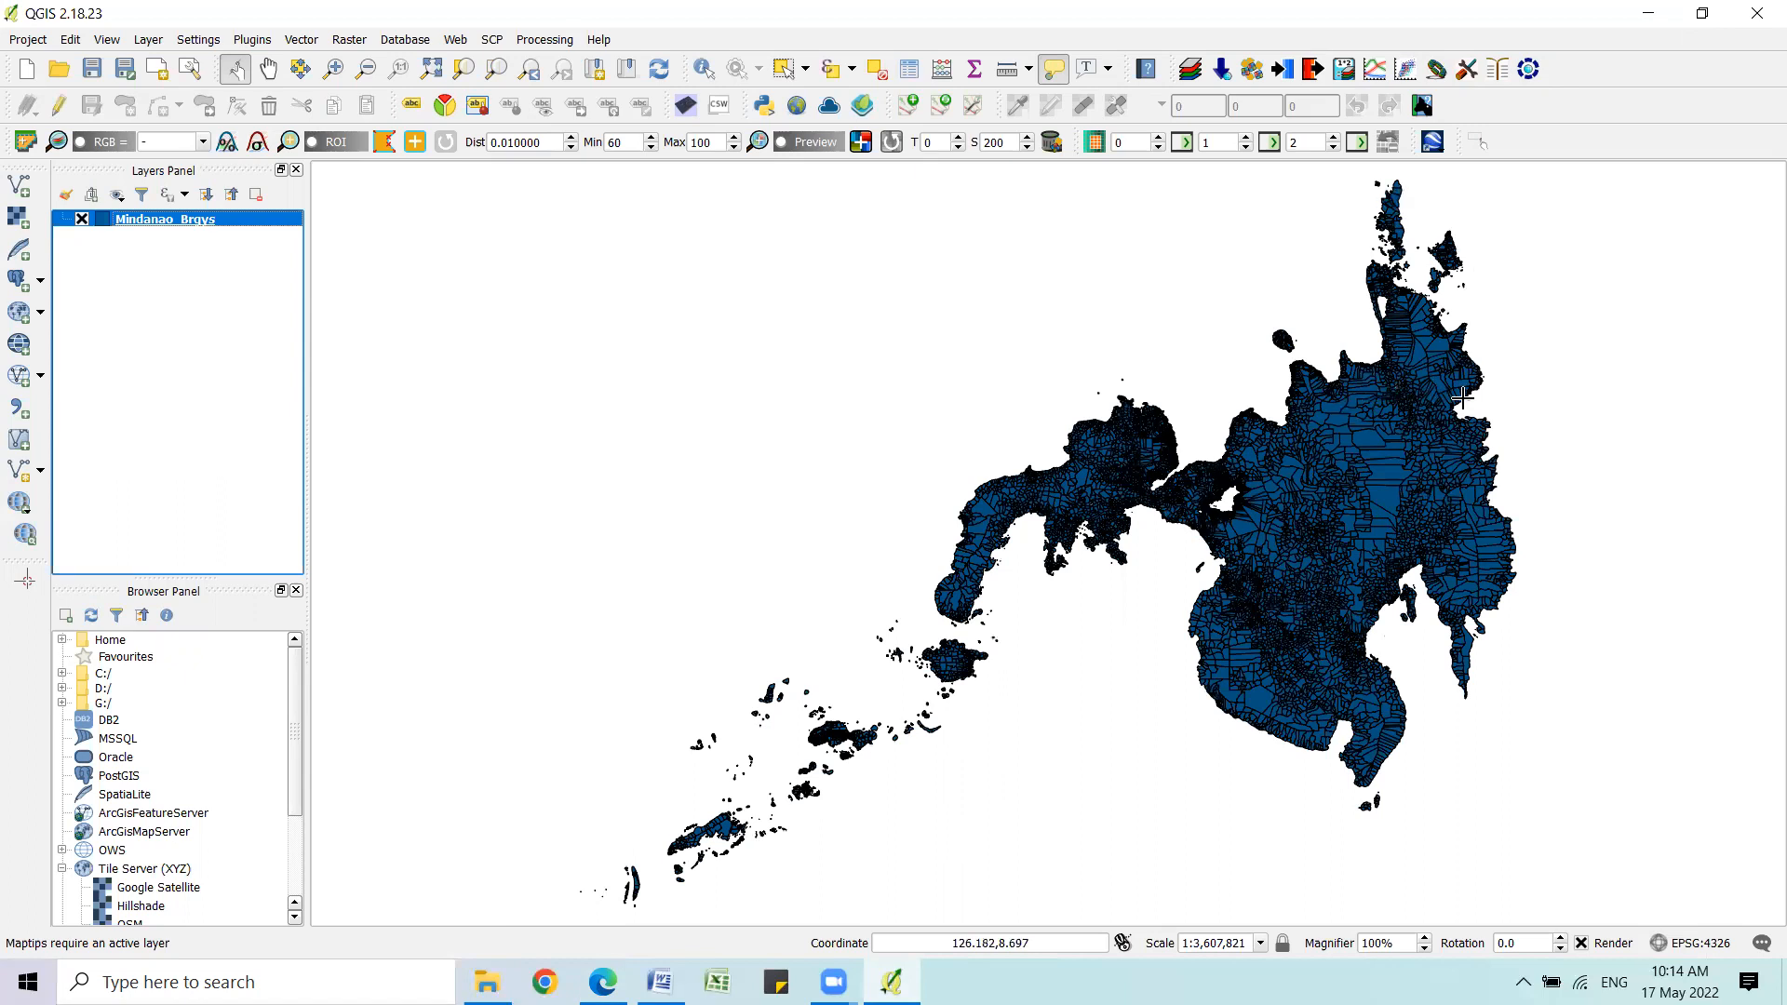
Change the Mindanao_Brgys layer's simple fill to light green and apply the style.
scroll(1461, 397, "up", 2)
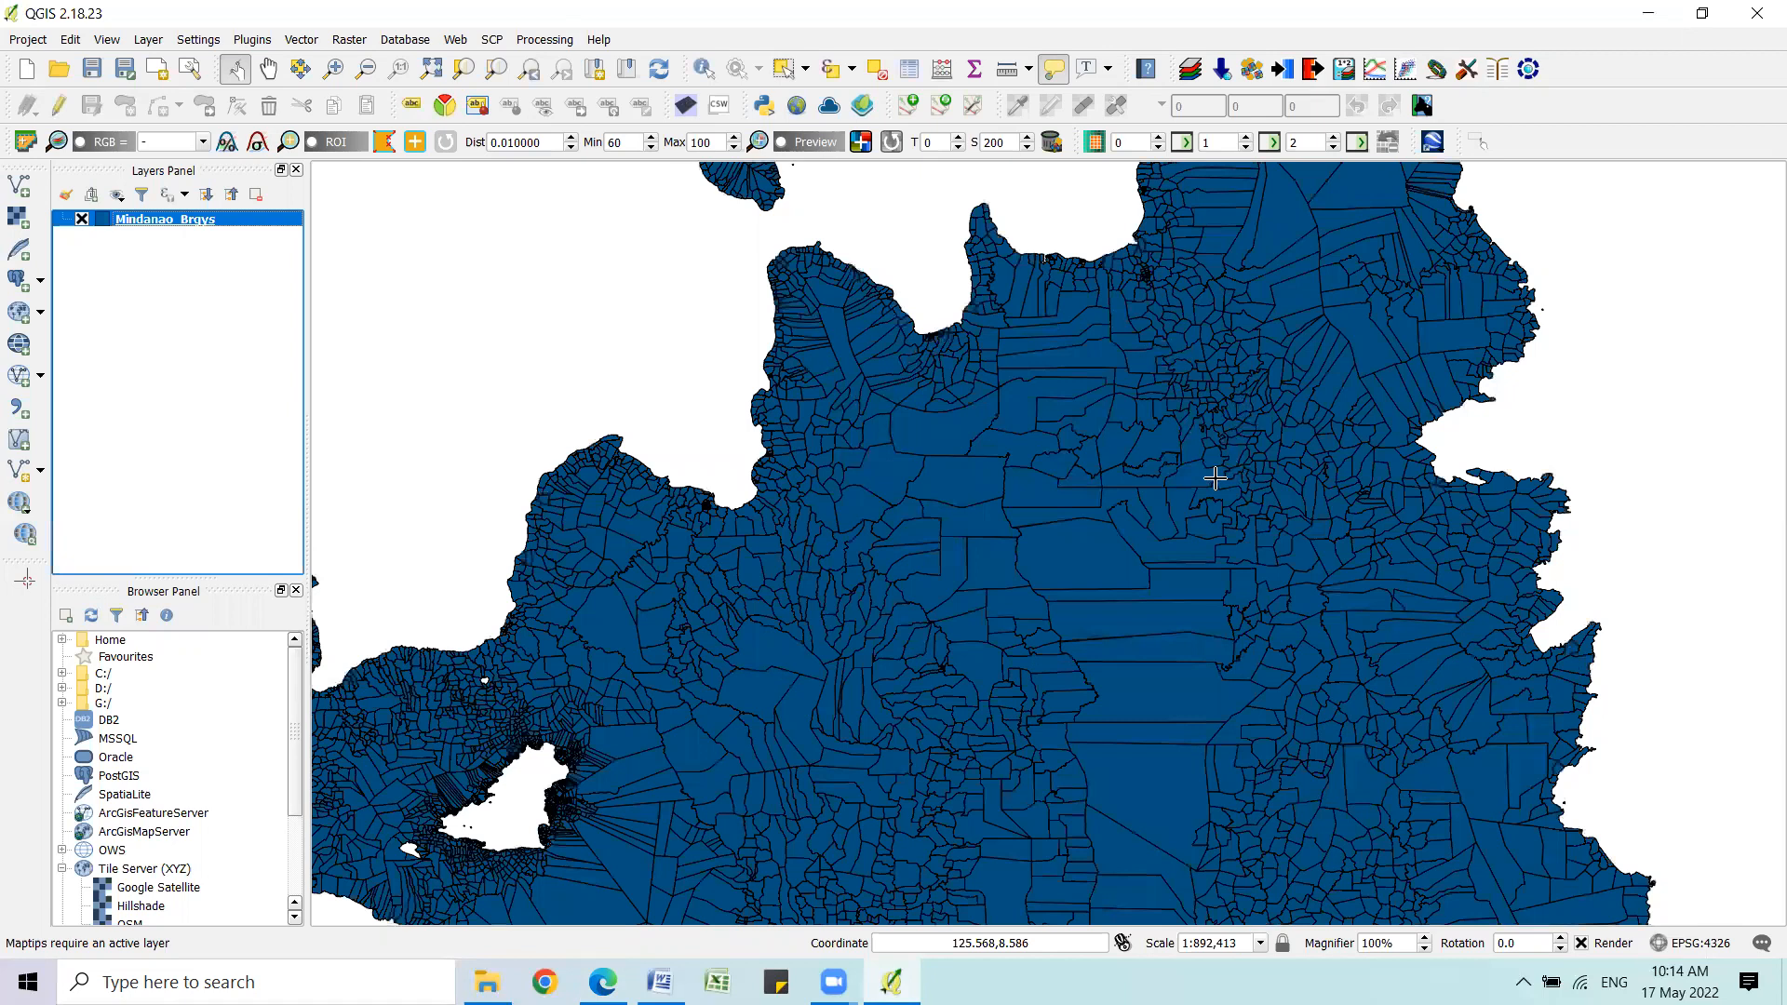
scroll(1207, 492, "down", 1)
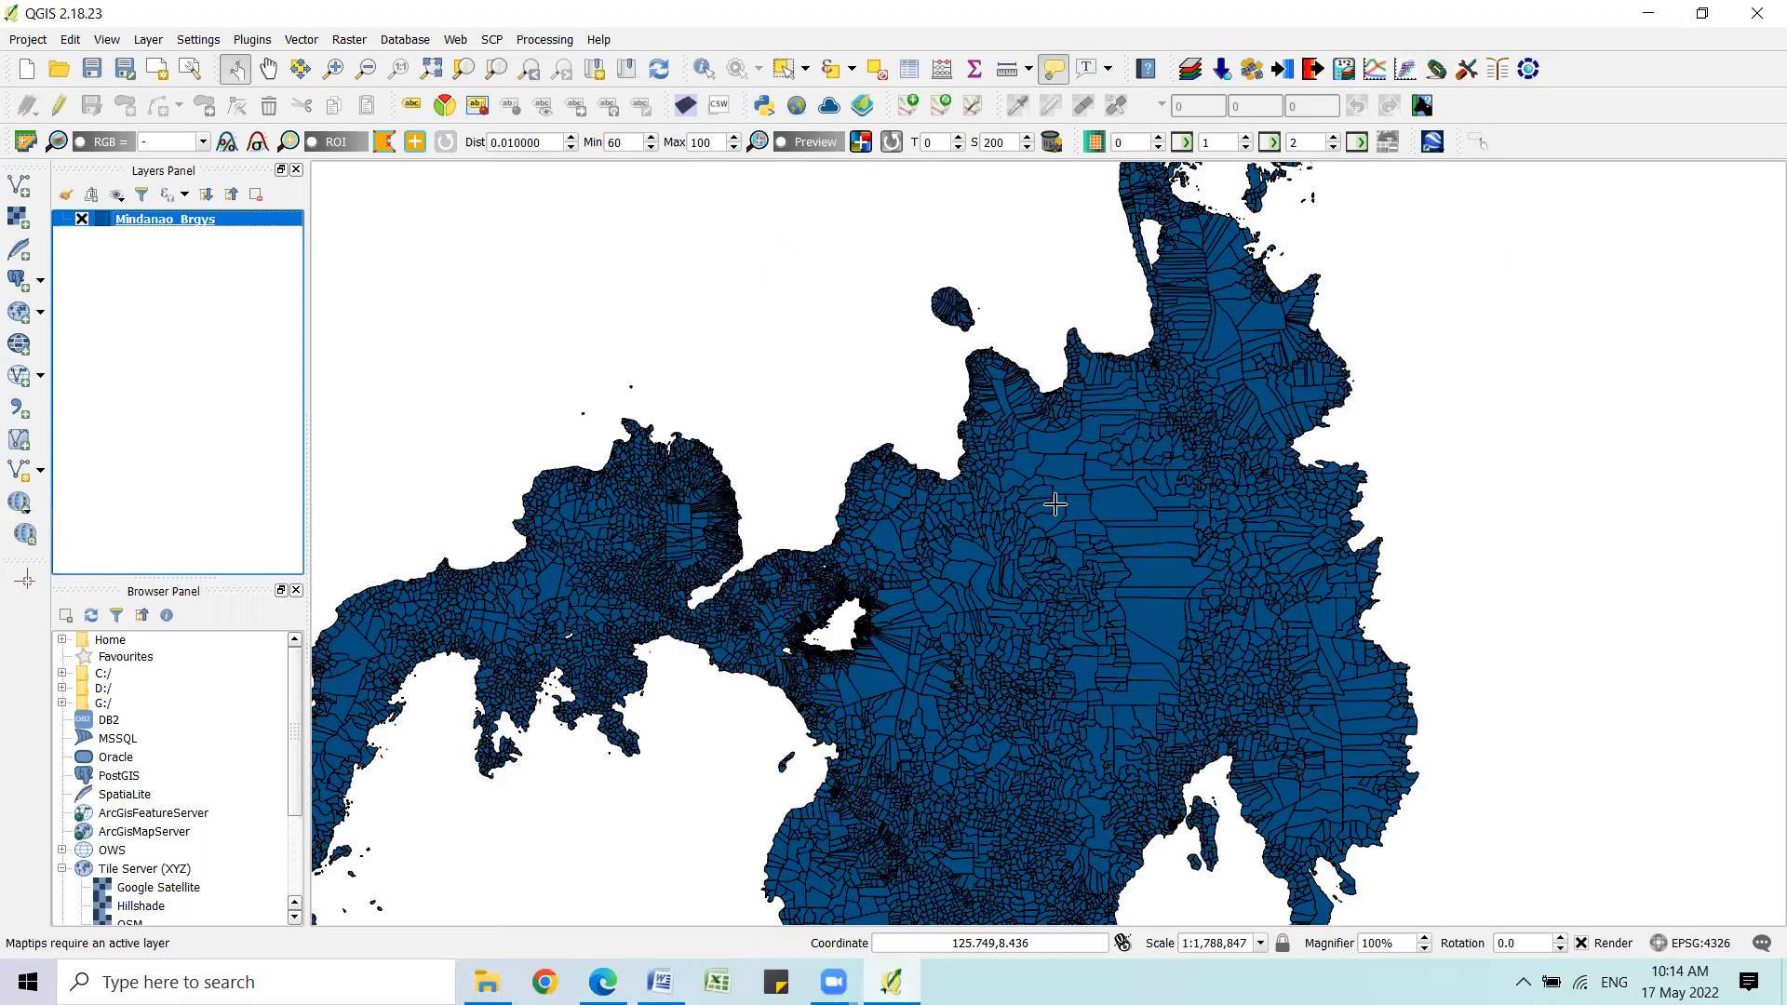
mouse_move(1055, 502)
right_click(142, 226)
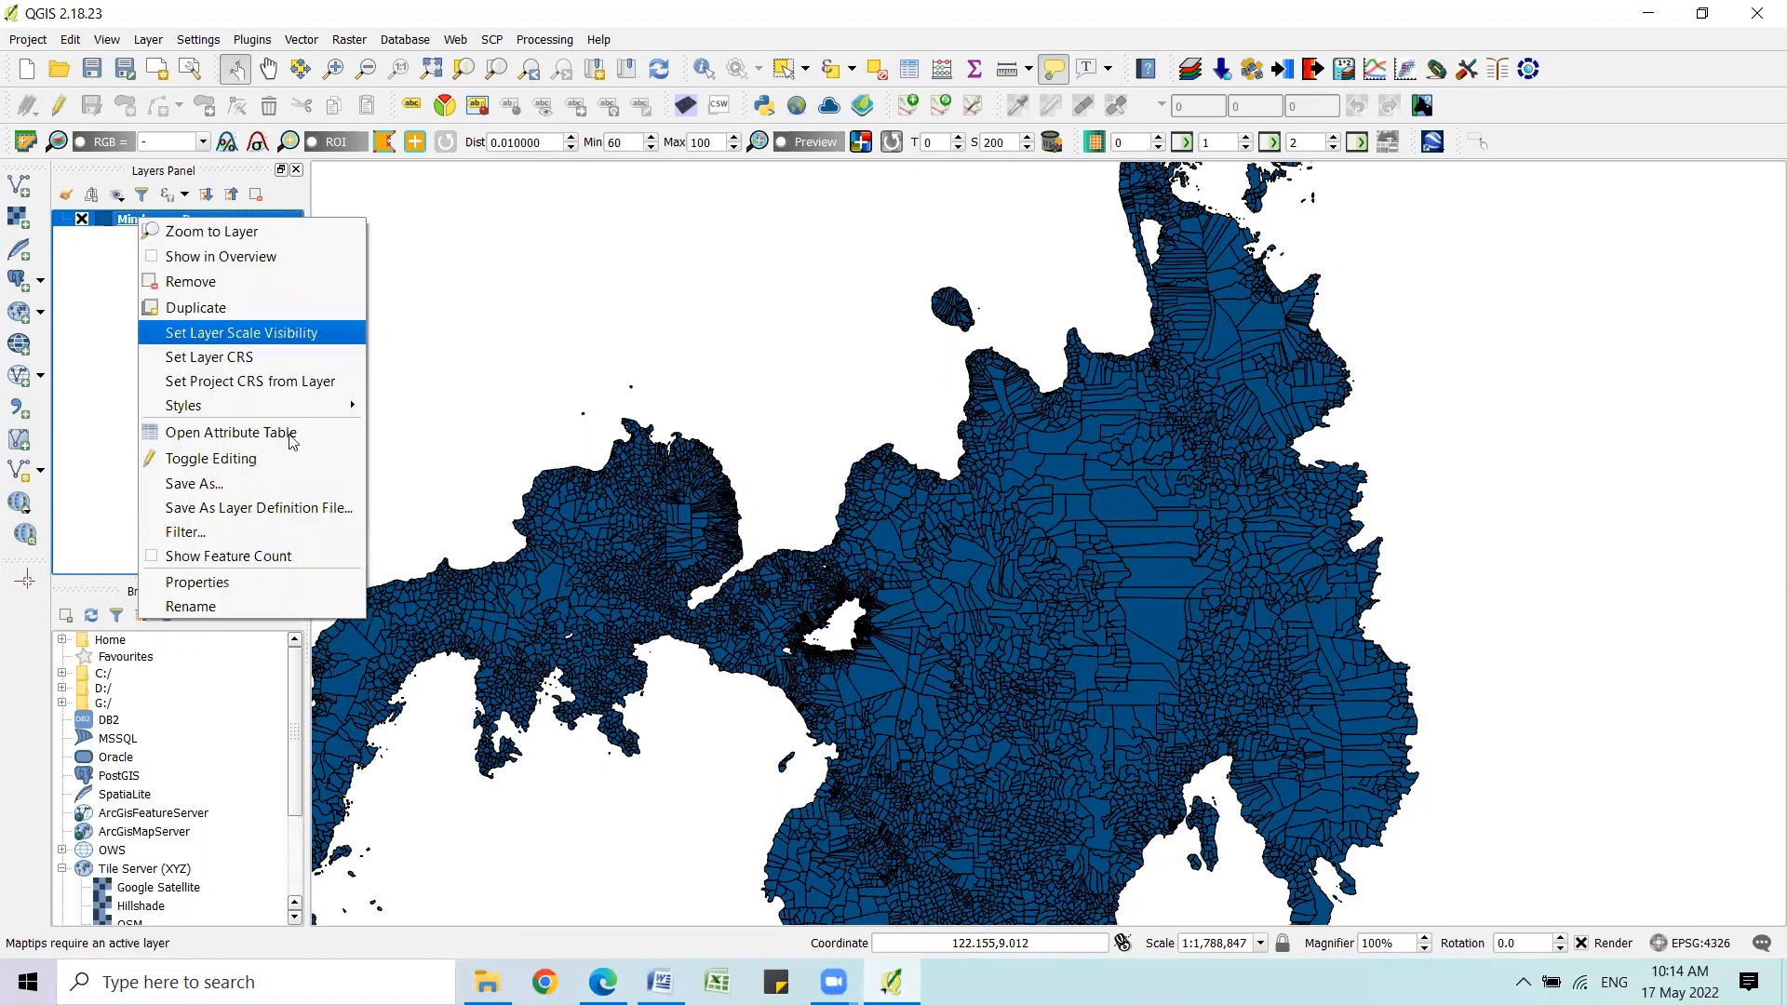
left_click(260, 585)
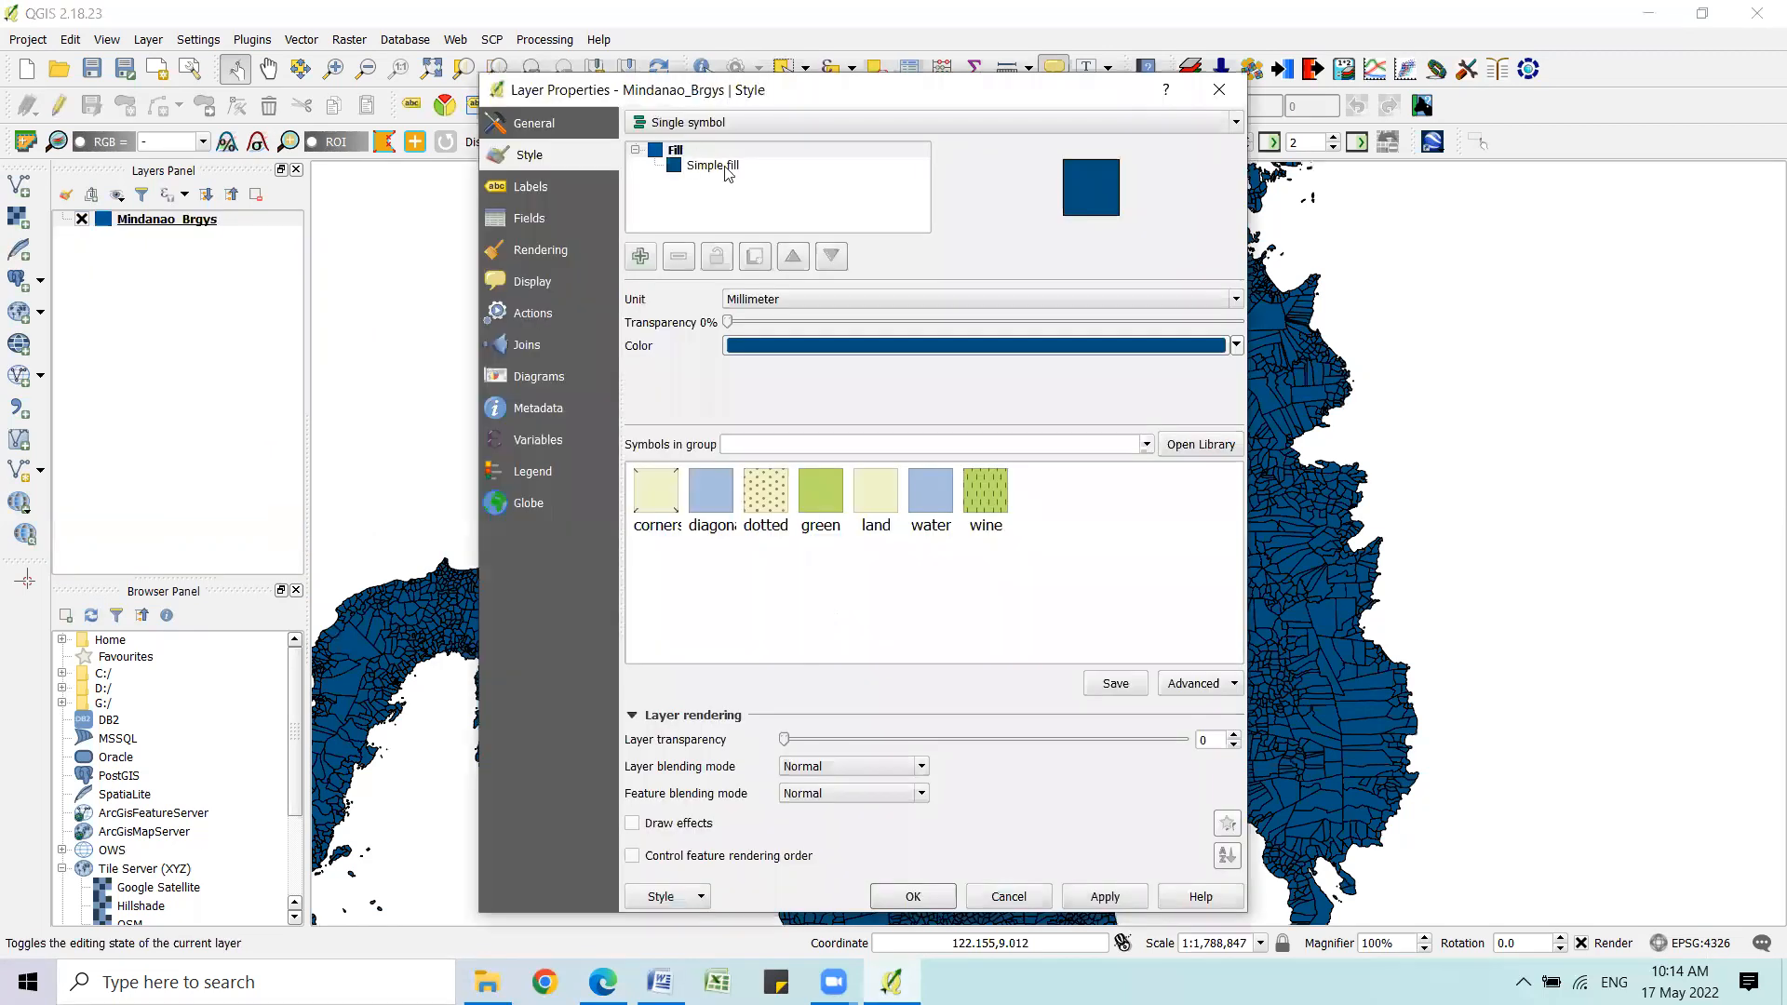
left_click(714, 167)
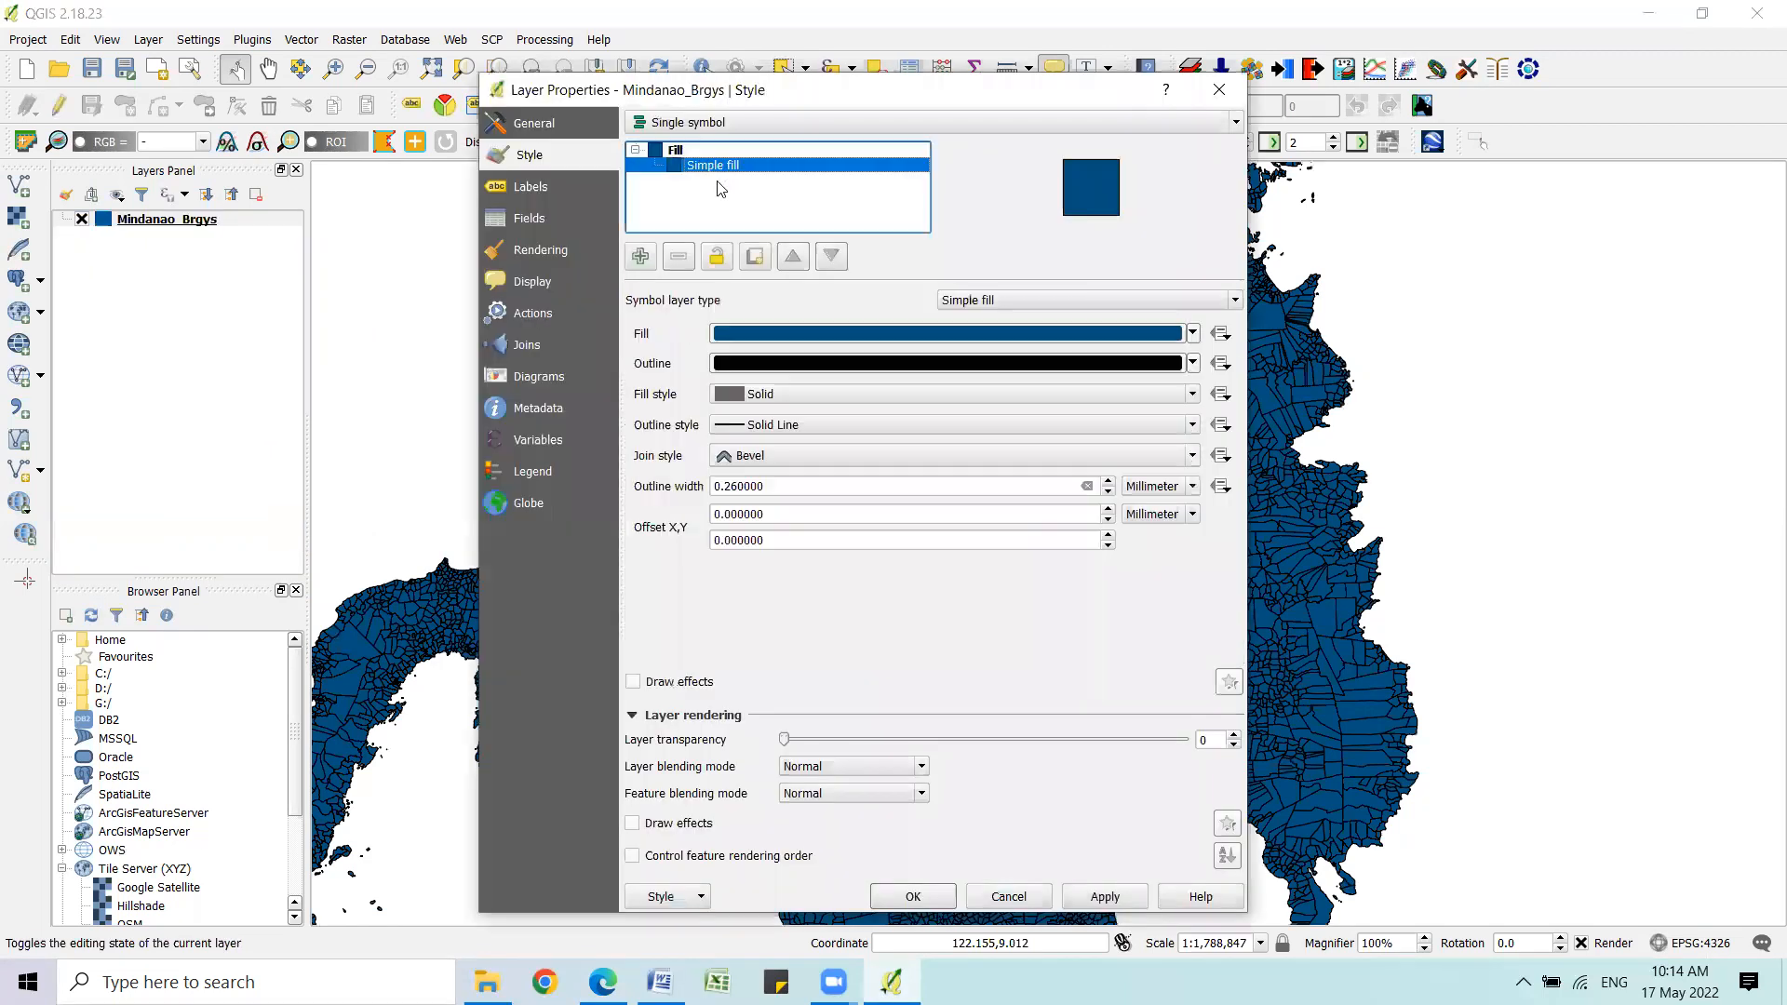
left_click(1194, 333)
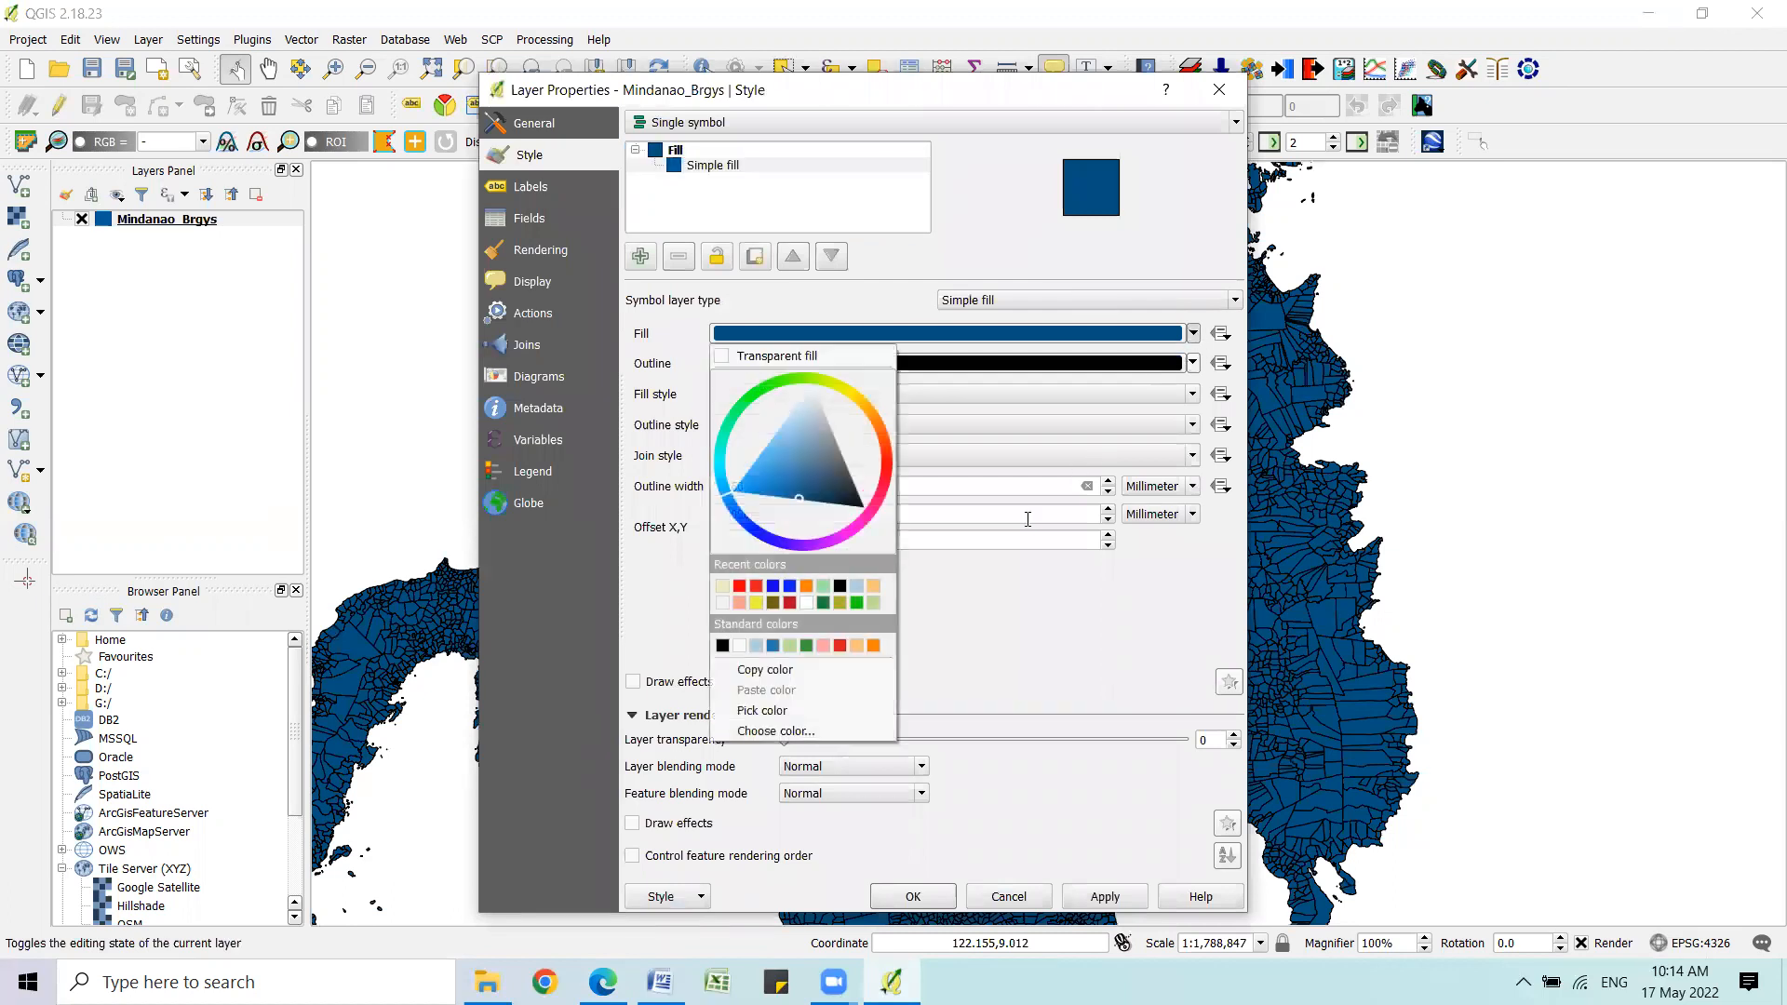
left_click(874, 603)
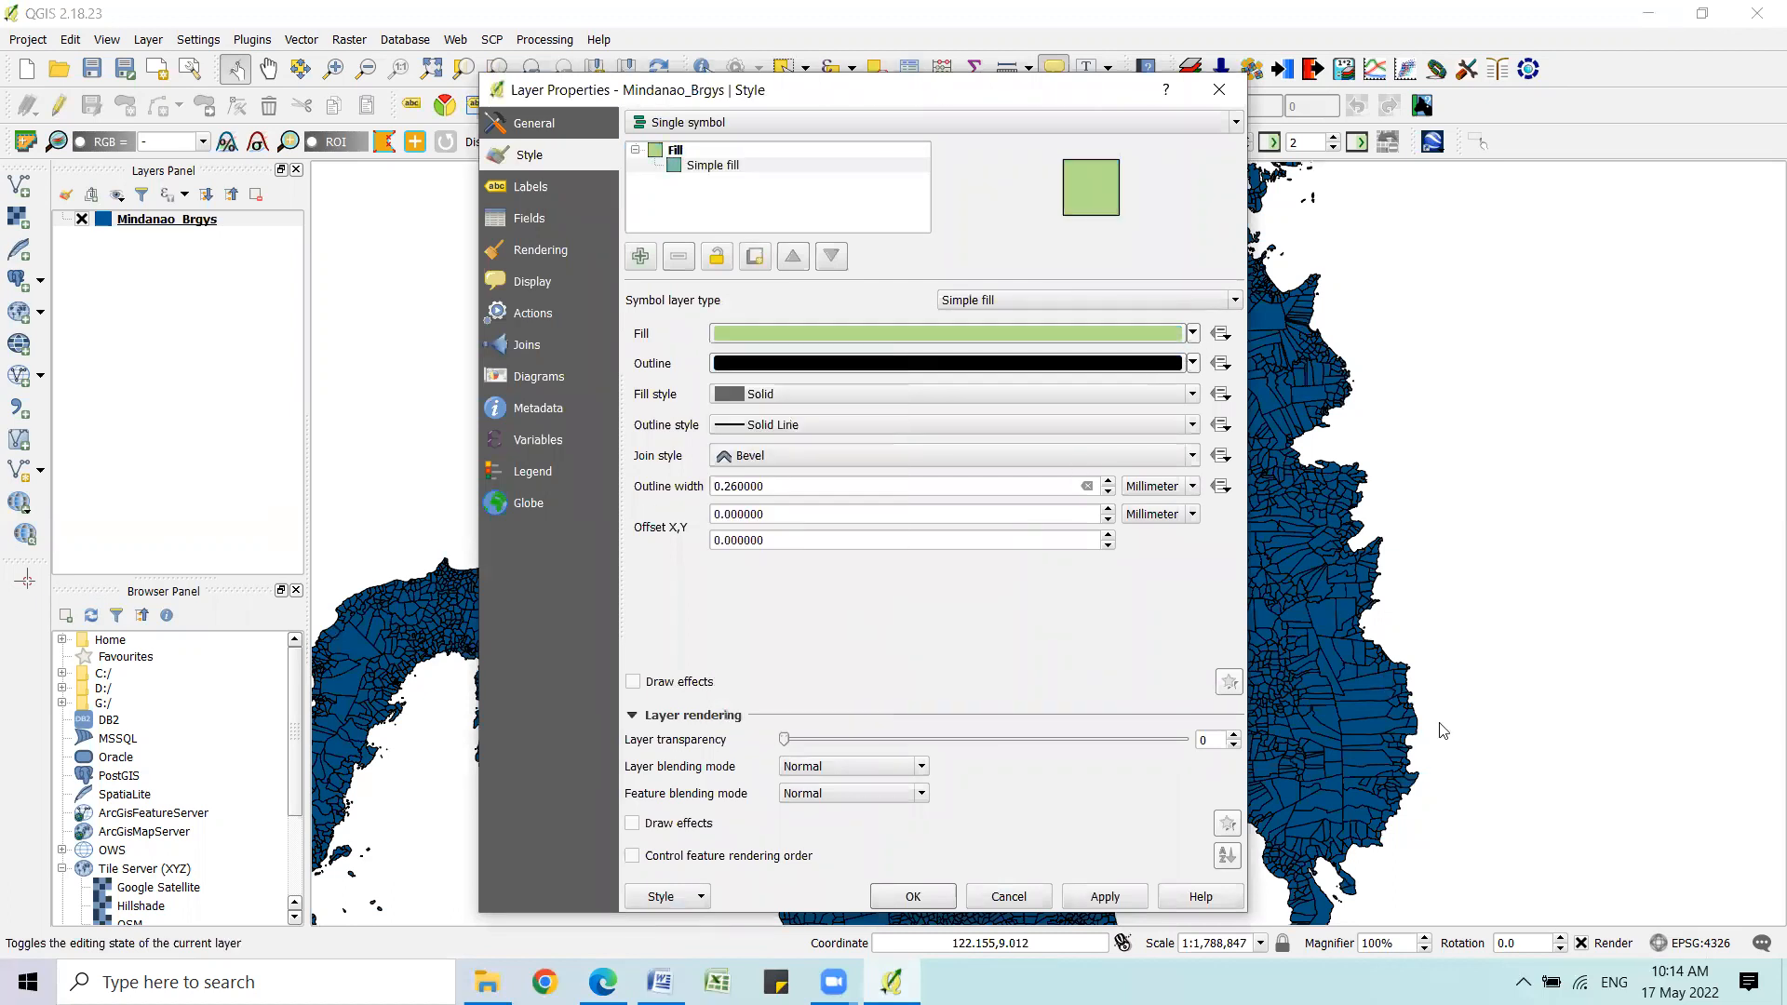
left_click(1105, 896)
left_click(924, 897)
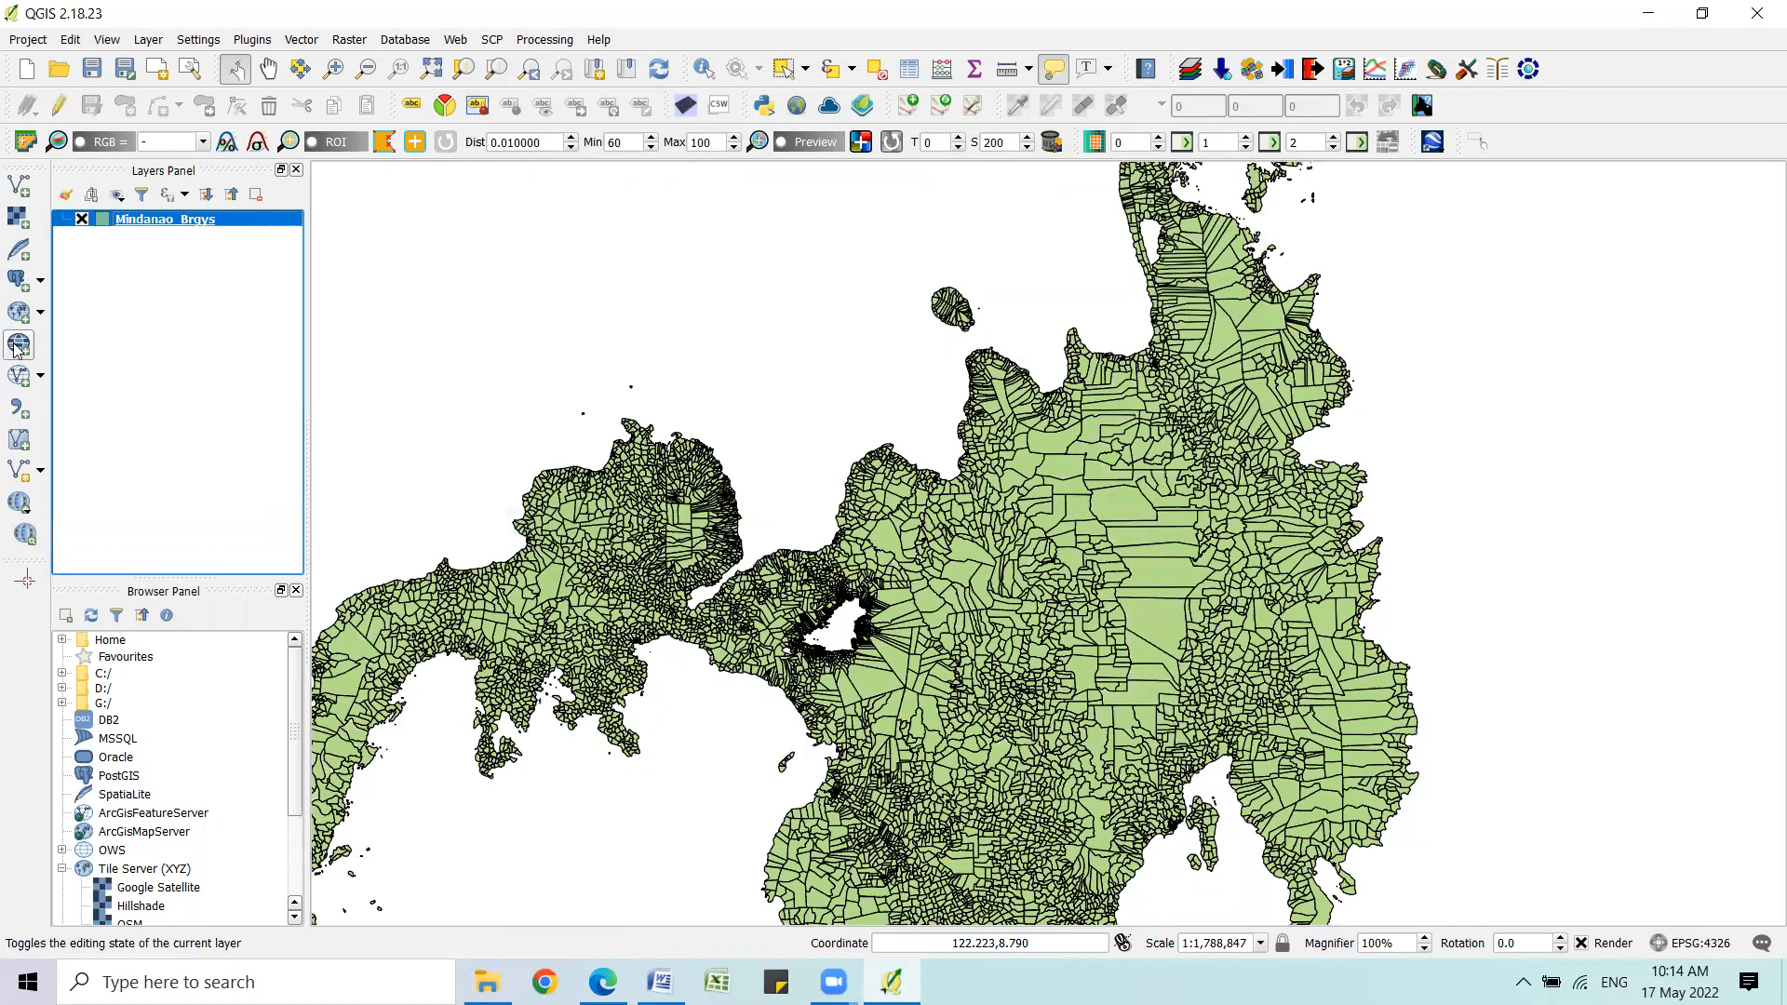
Add the Ground Rupture PNG from the exercise's Data folder as a raster layer.
left_click(12, 218)
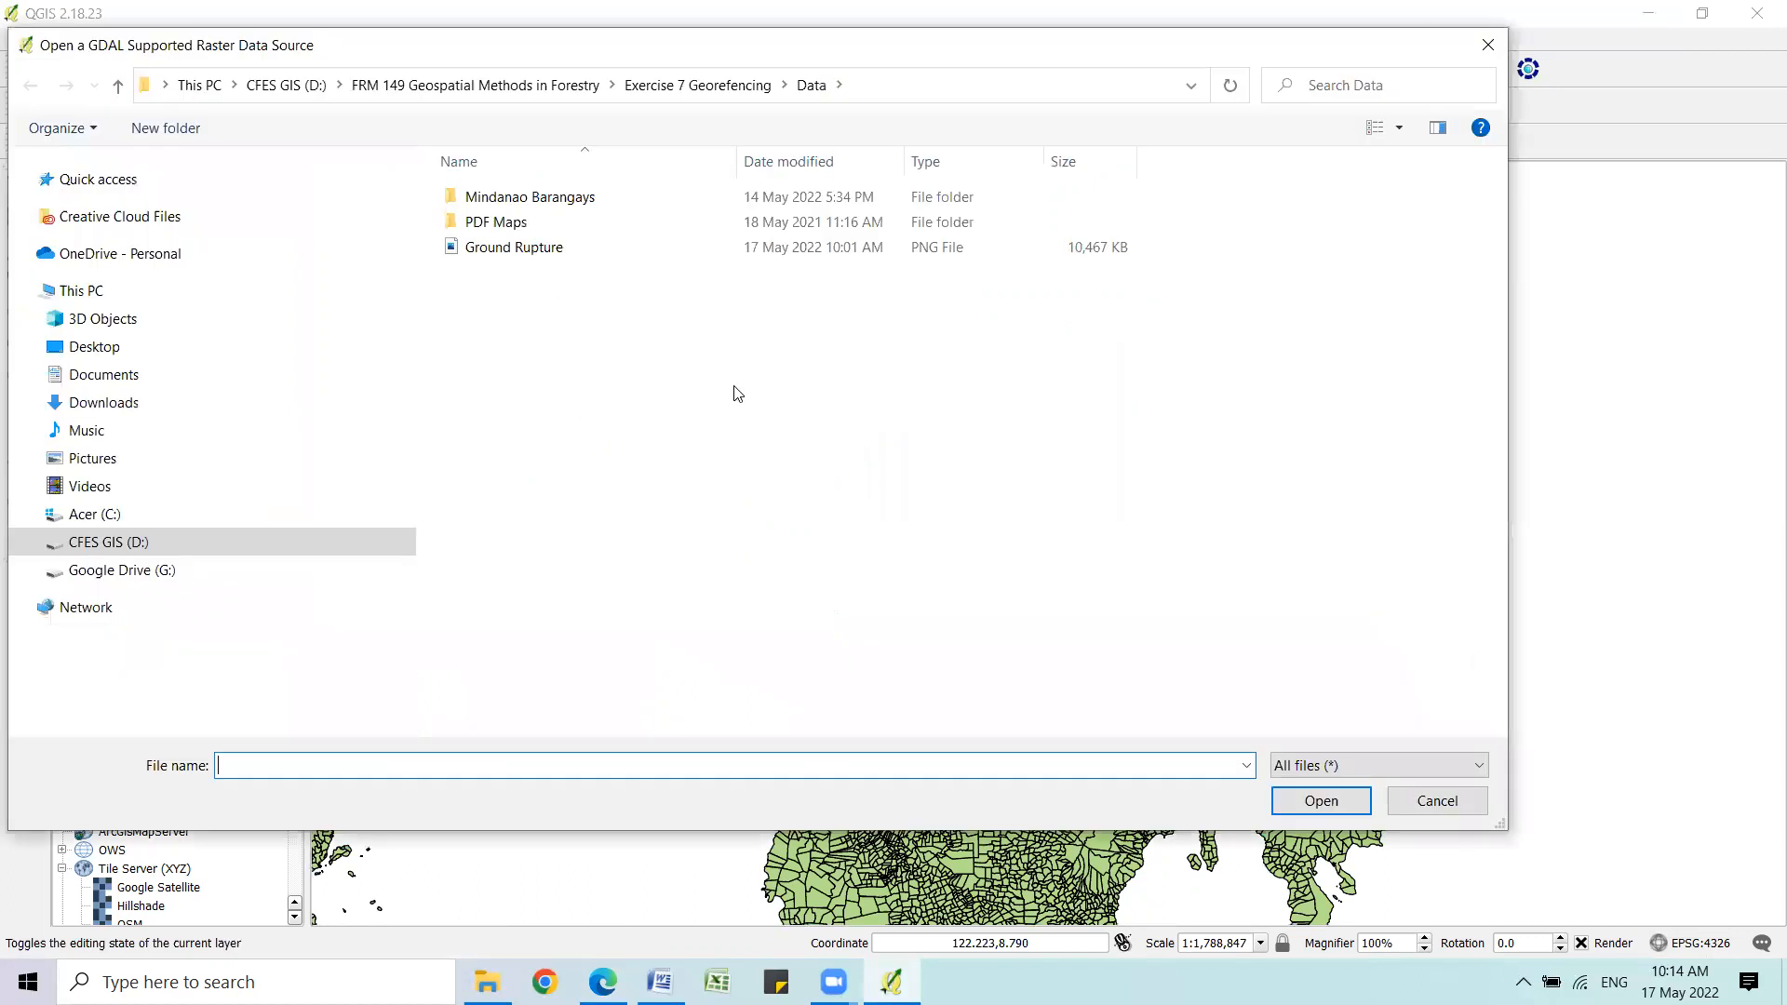
left_click(535, 256)
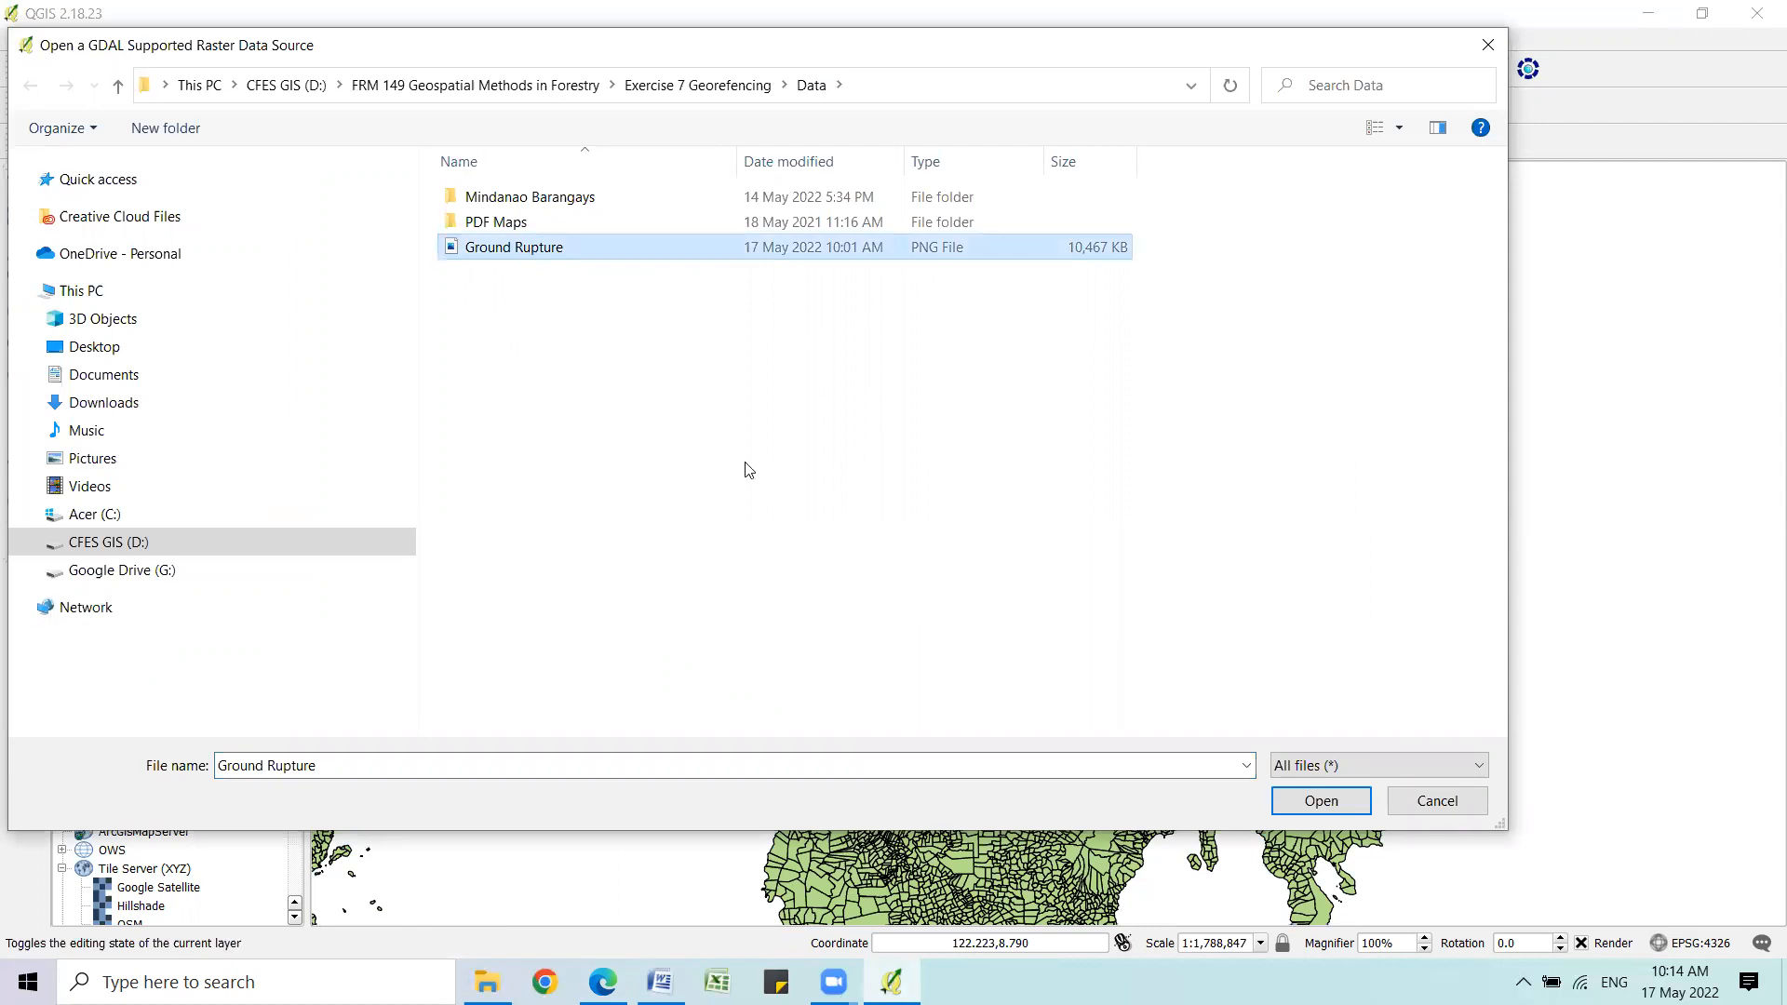
left_click(1307, 802)
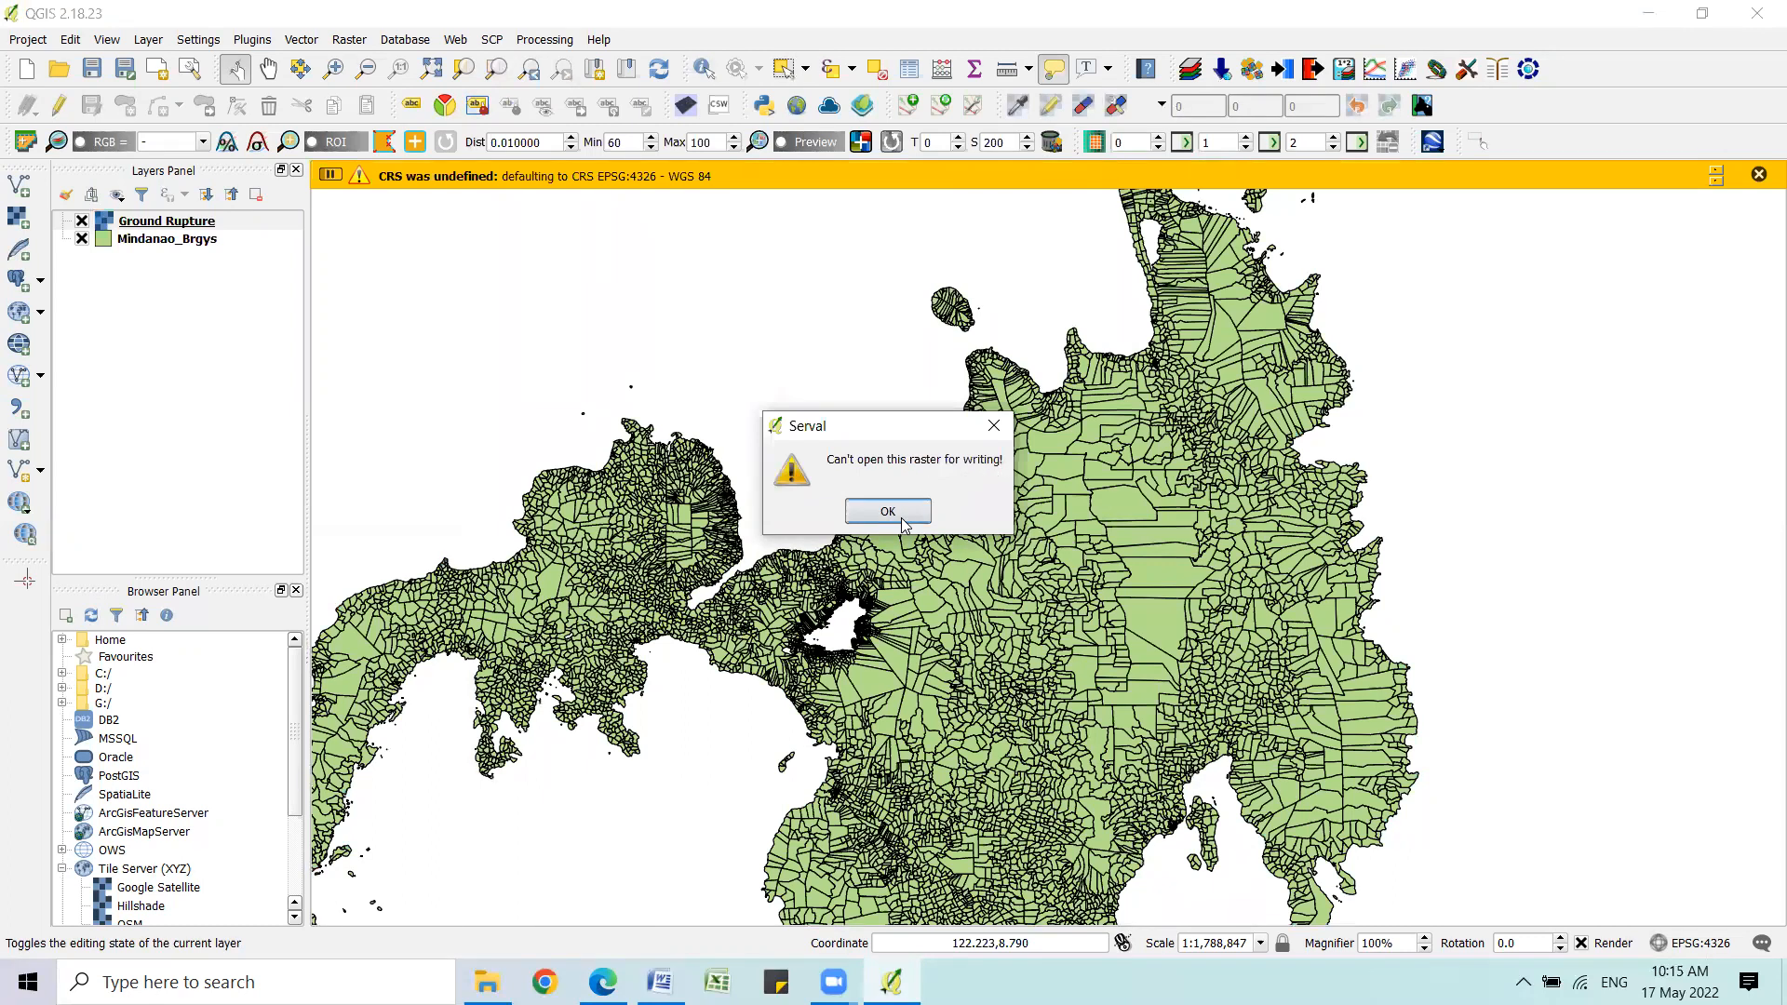
left_click(888, 512)
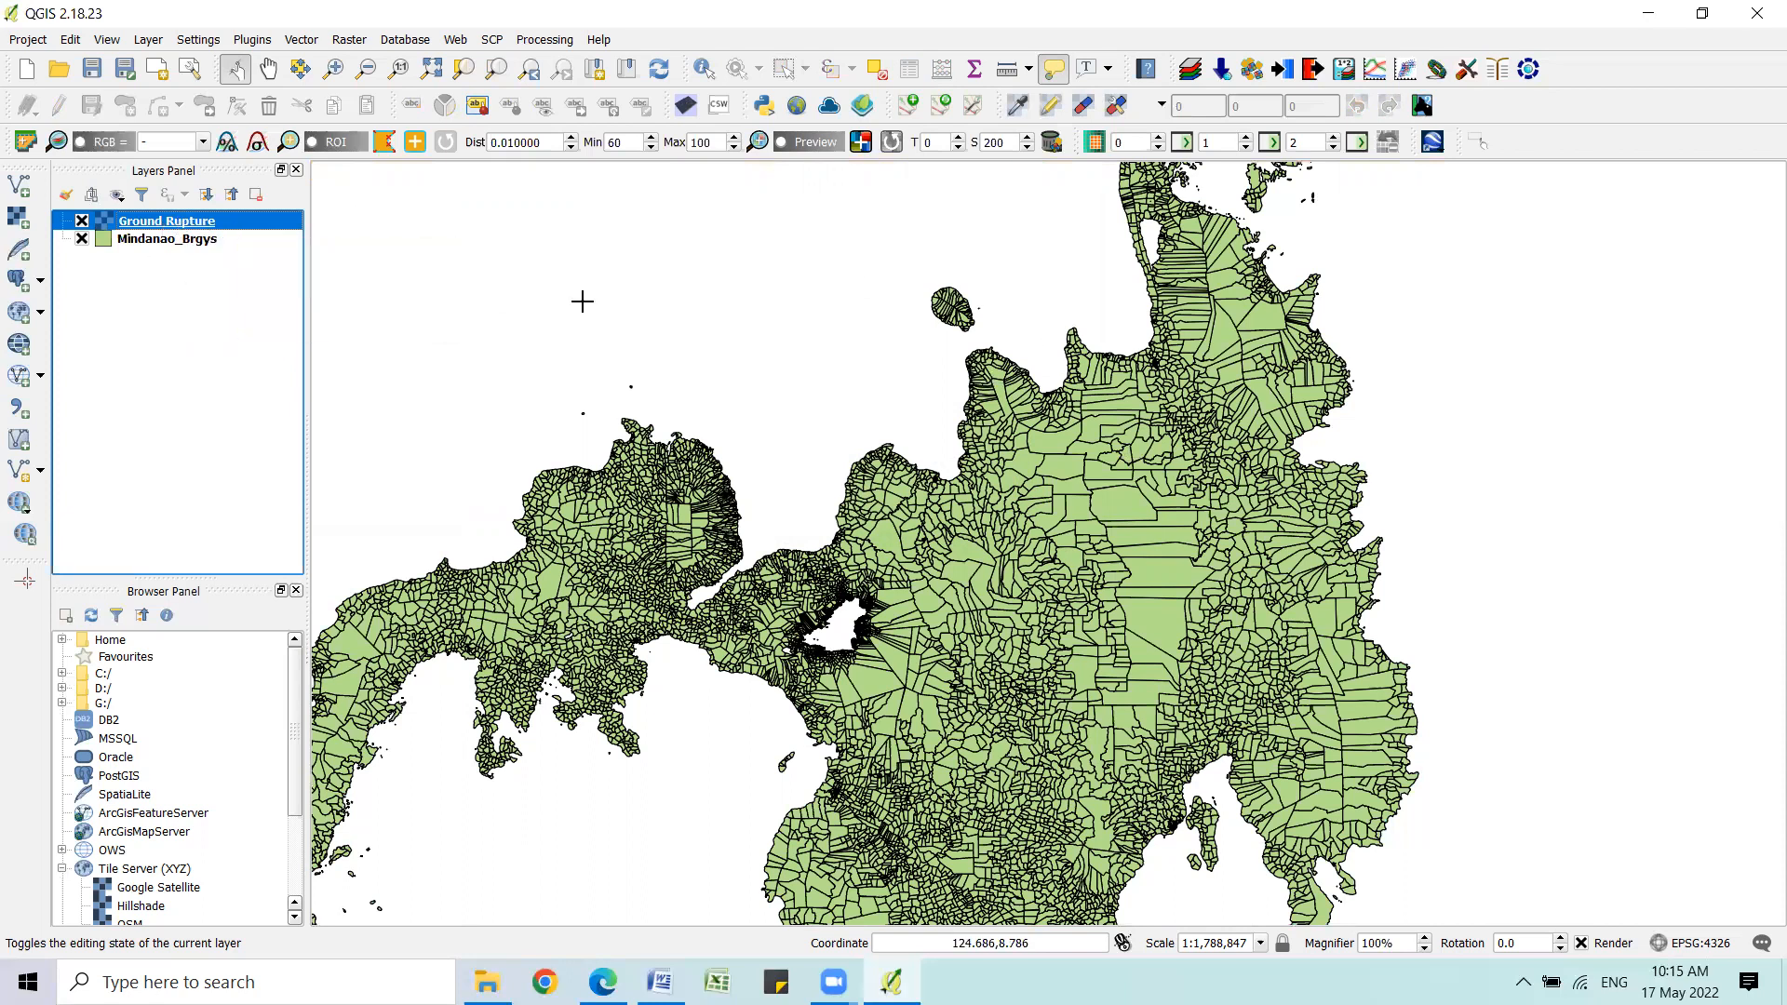
Remove the Ground Rupture raster layer from the project.
right_click(145, 226)
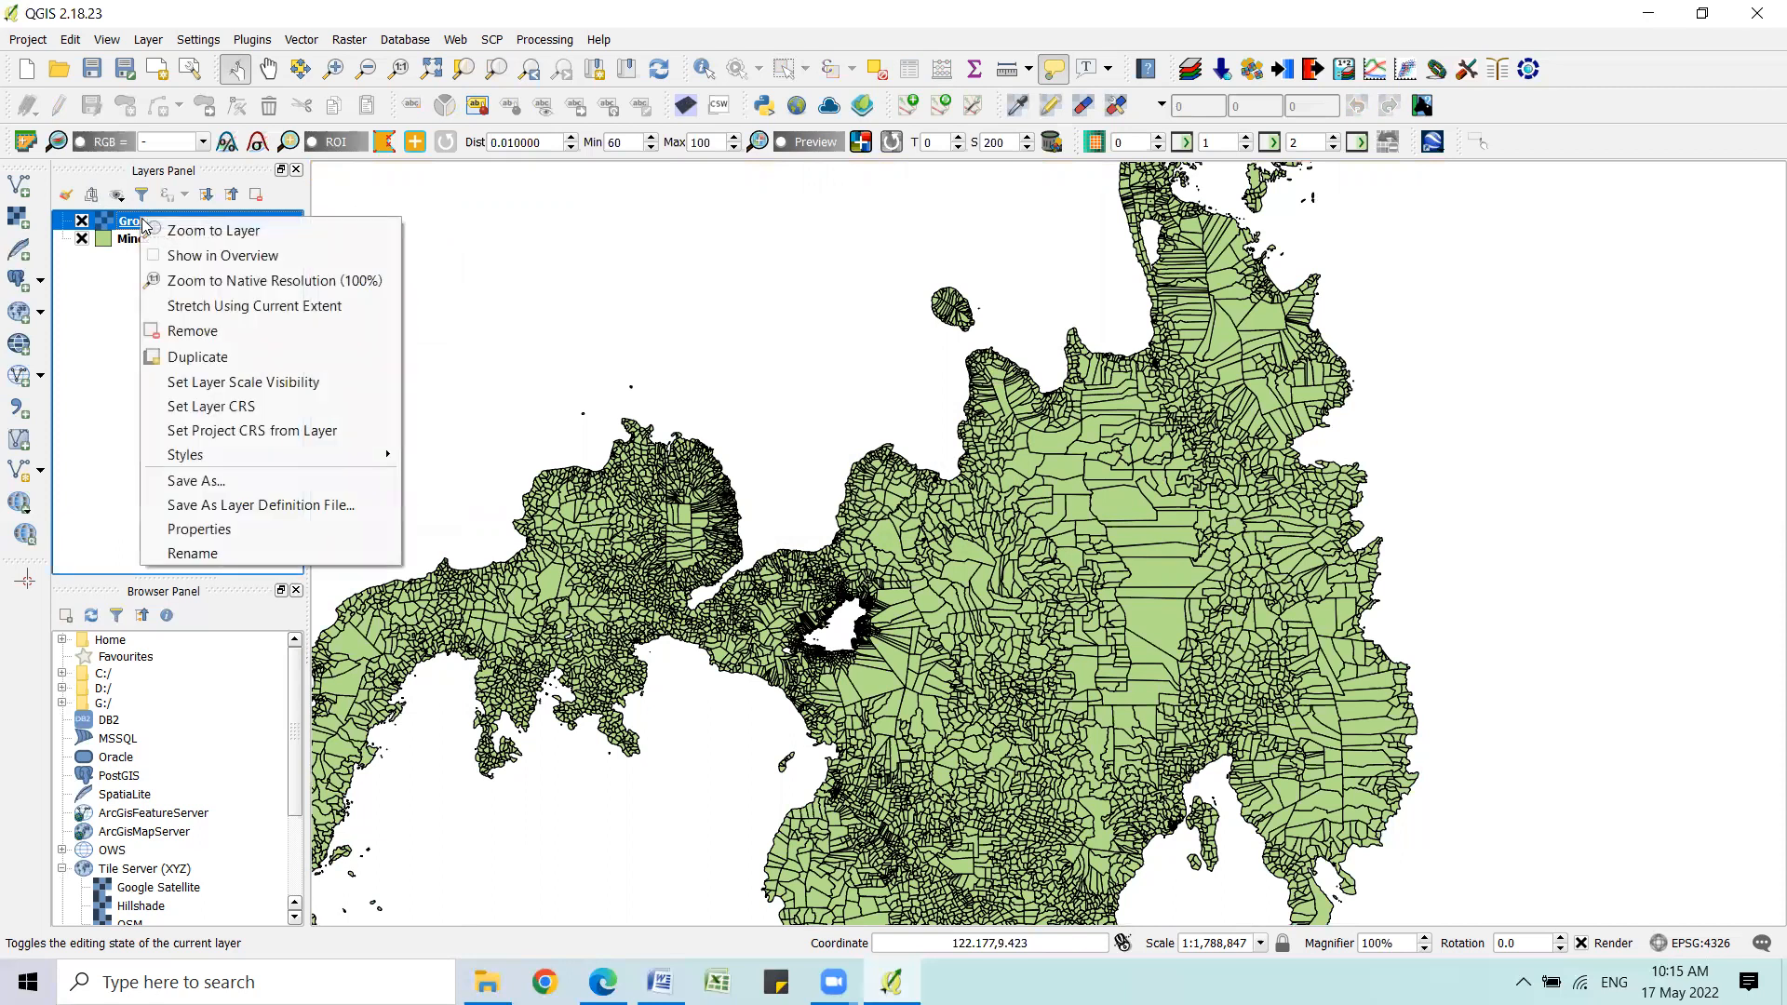
left_click(239, 328)
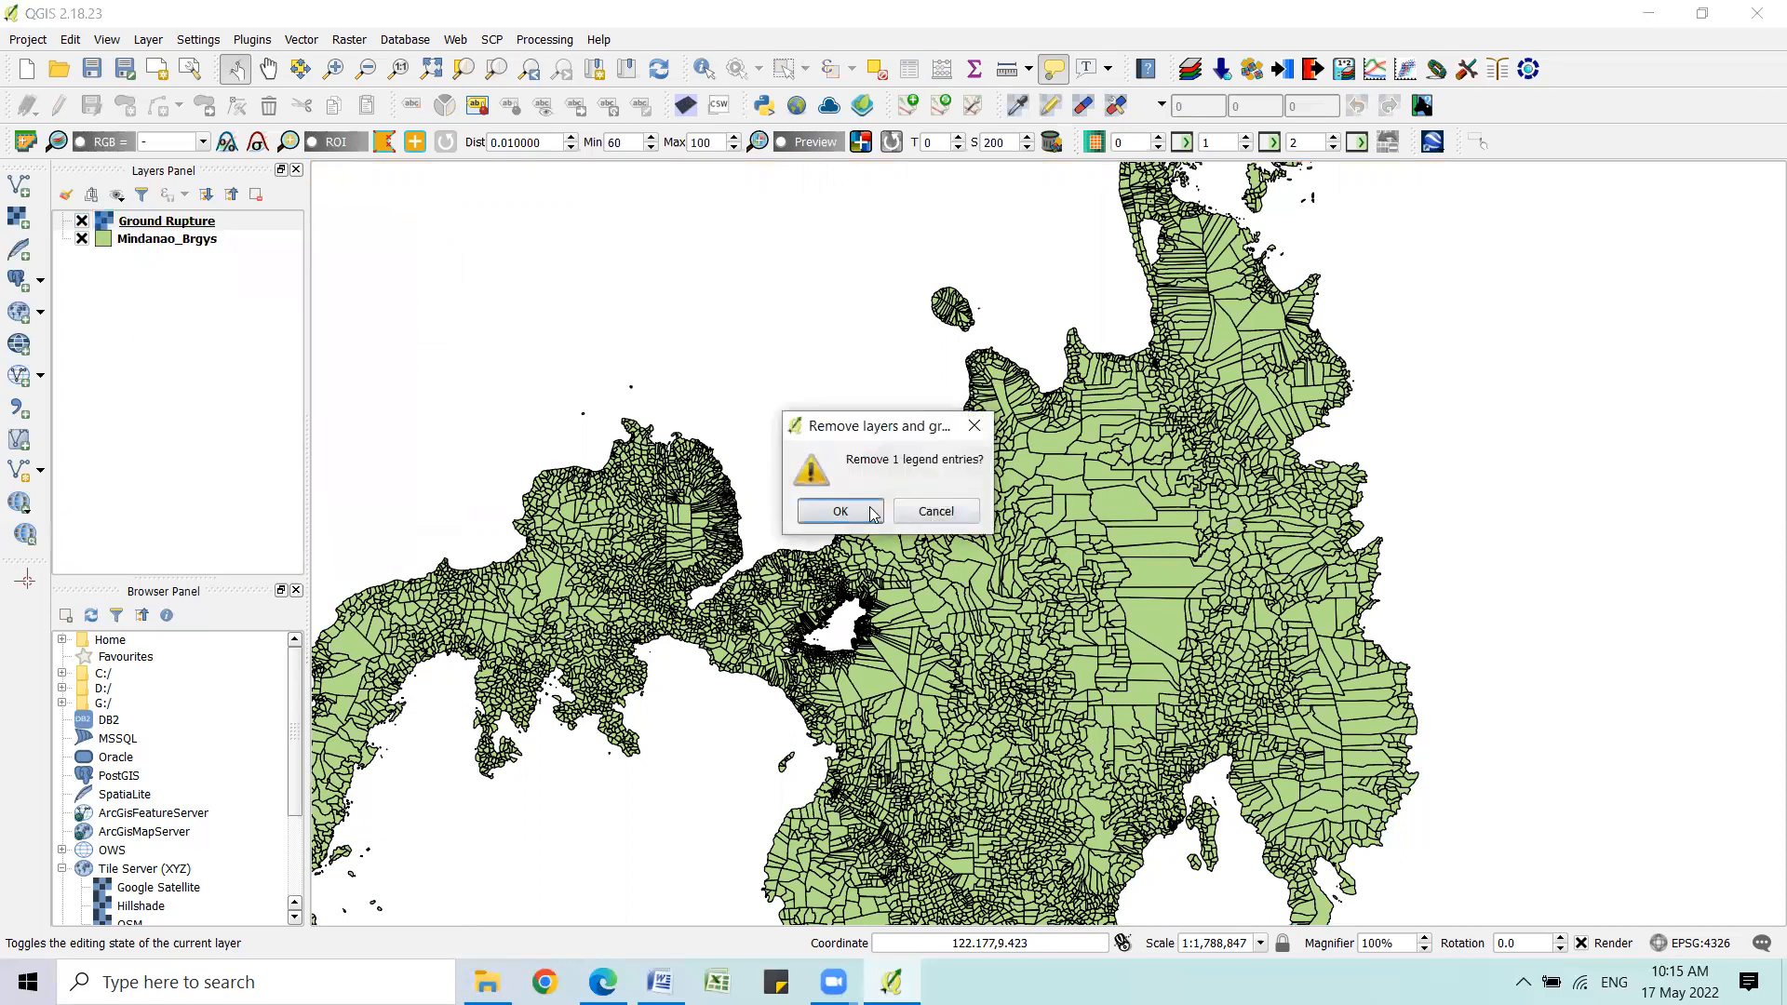
left_click(841, 511)
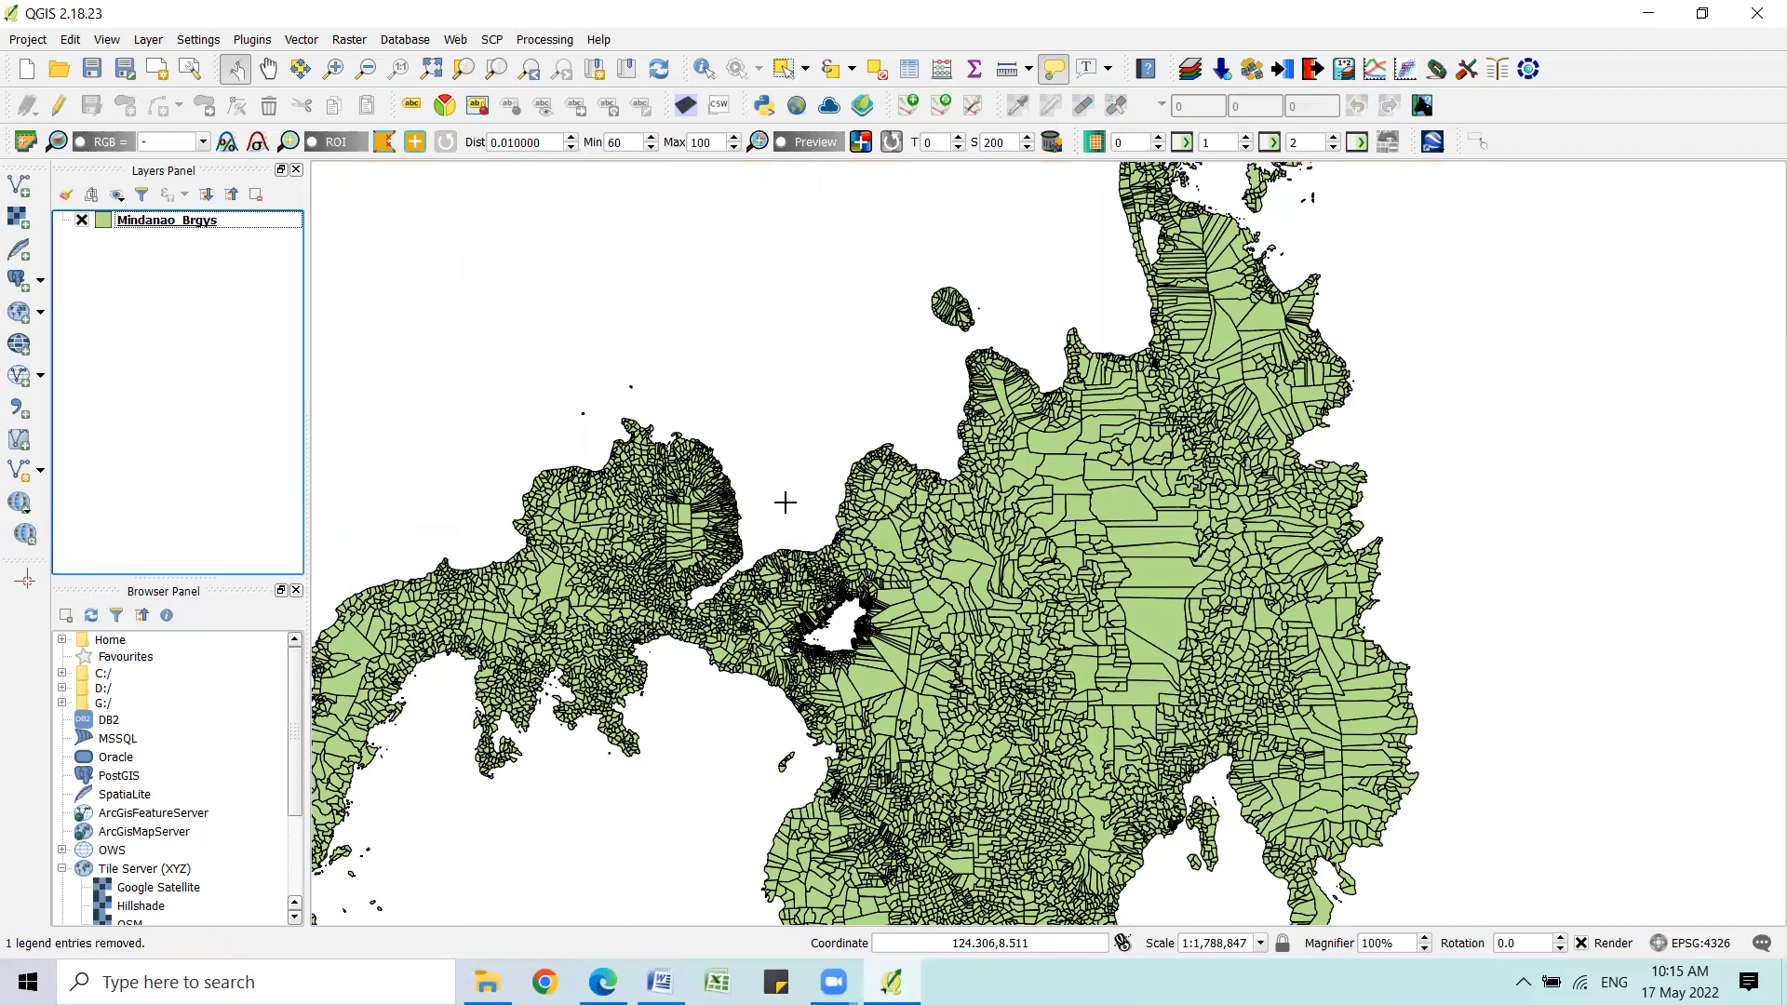
Open the Georeferencer and load the Ground Rupture PNG from the Data folder of Exercise 7 Georefencing.
left_click(350, 42)
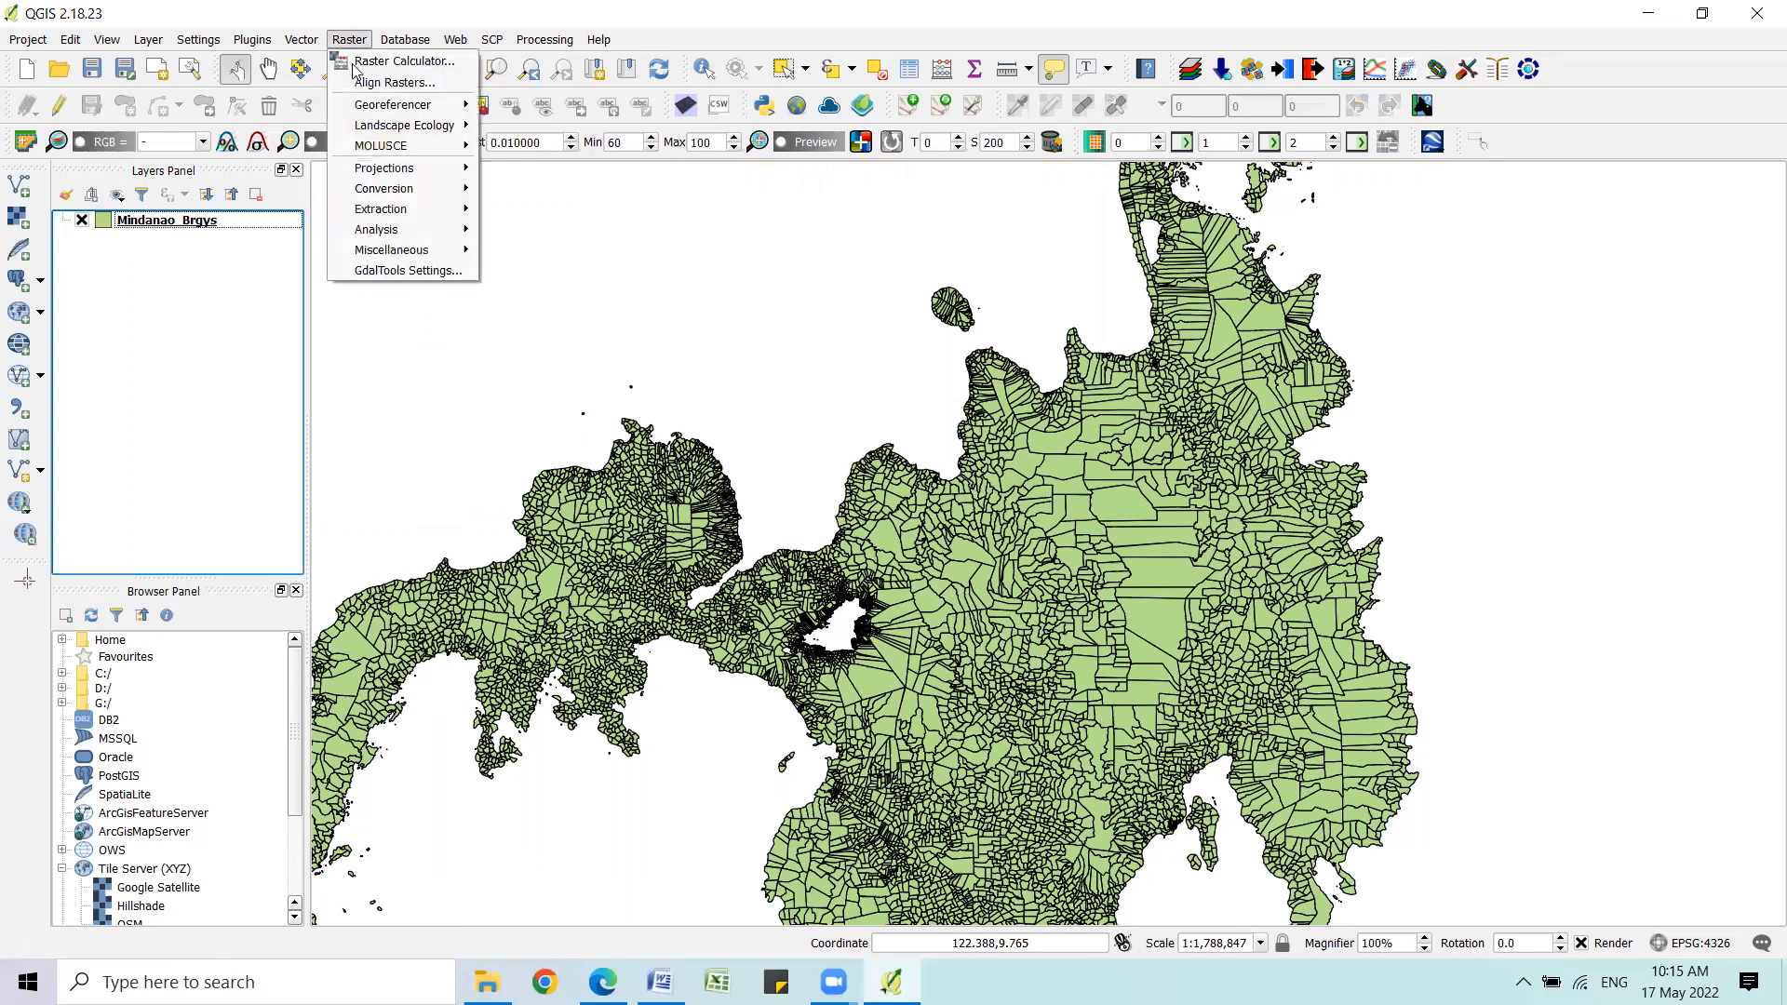
mouse_move(370, 110)
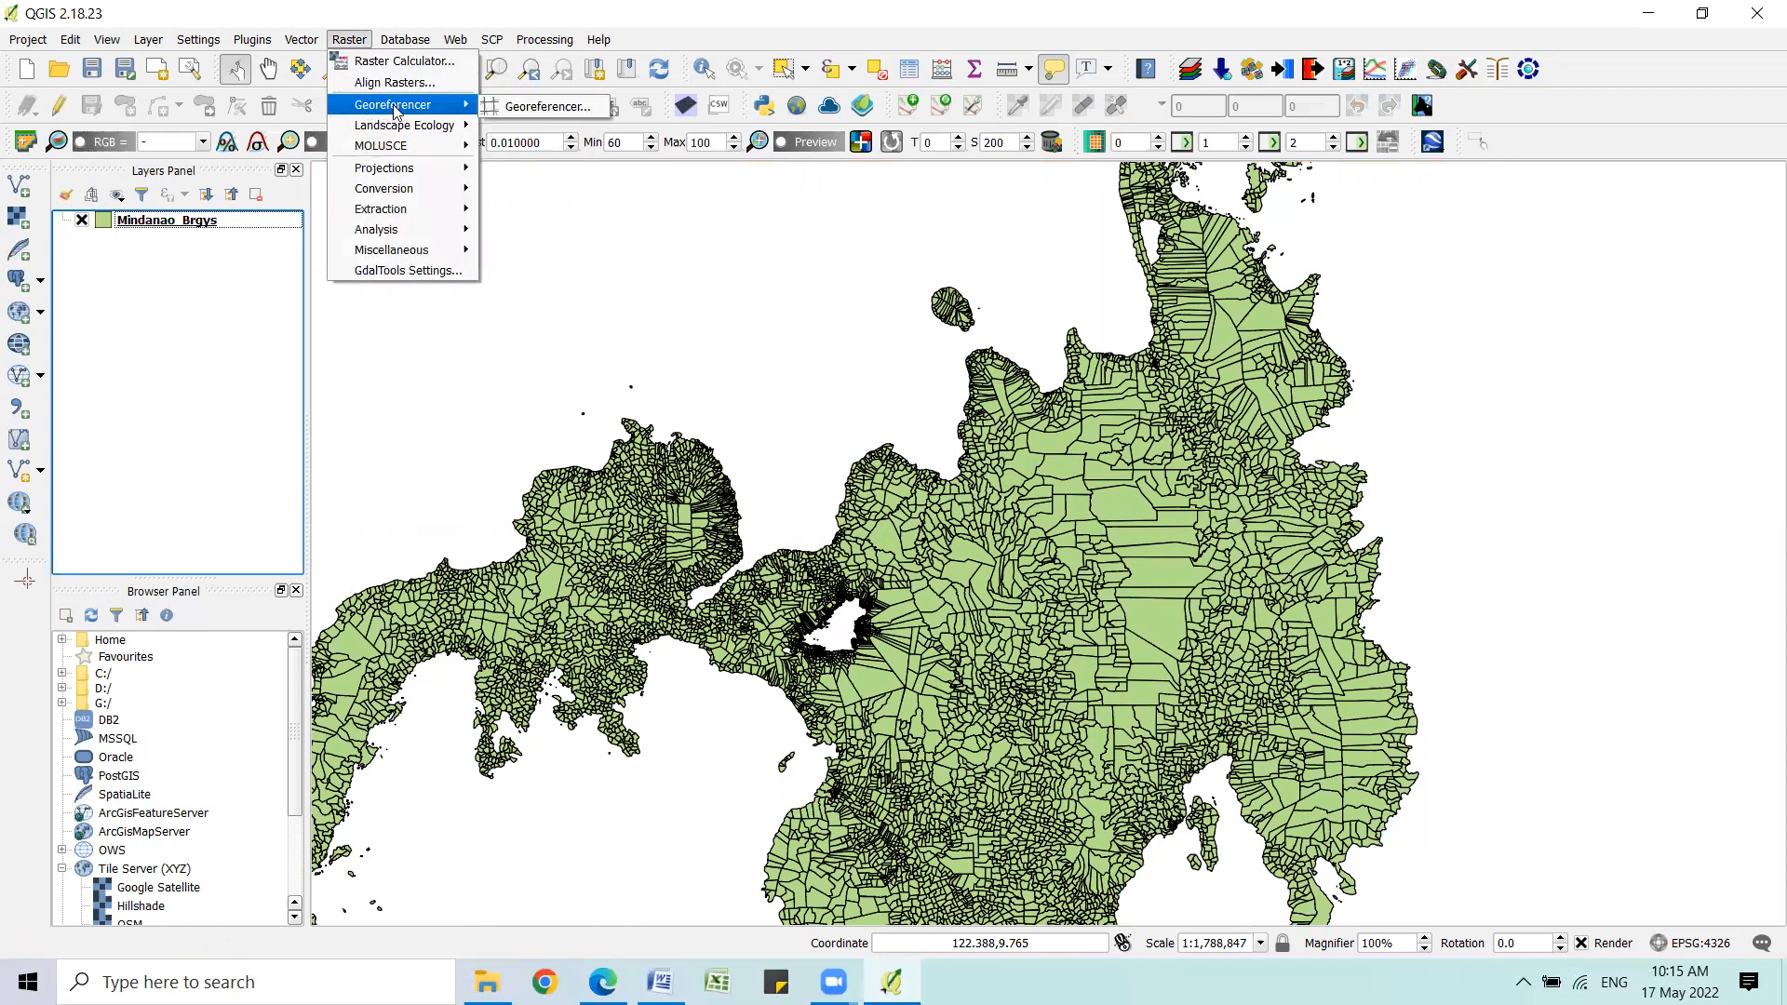
left_click(544, 106)
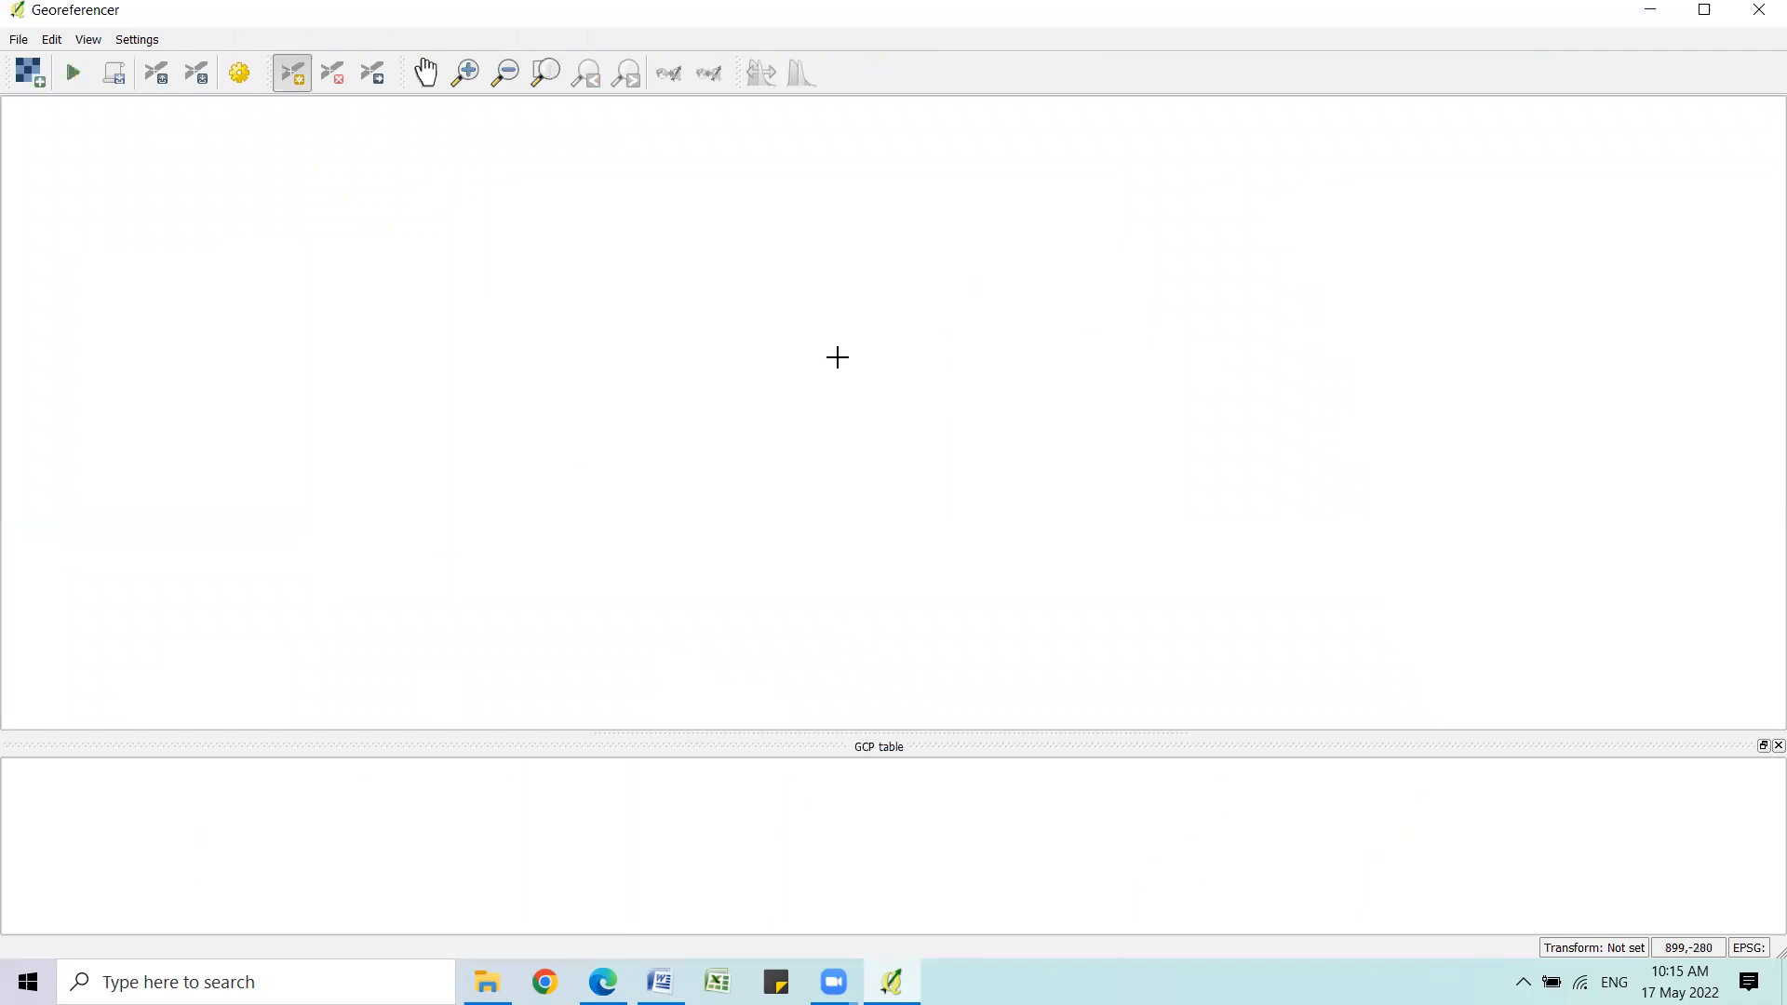
left_click(31, 73)
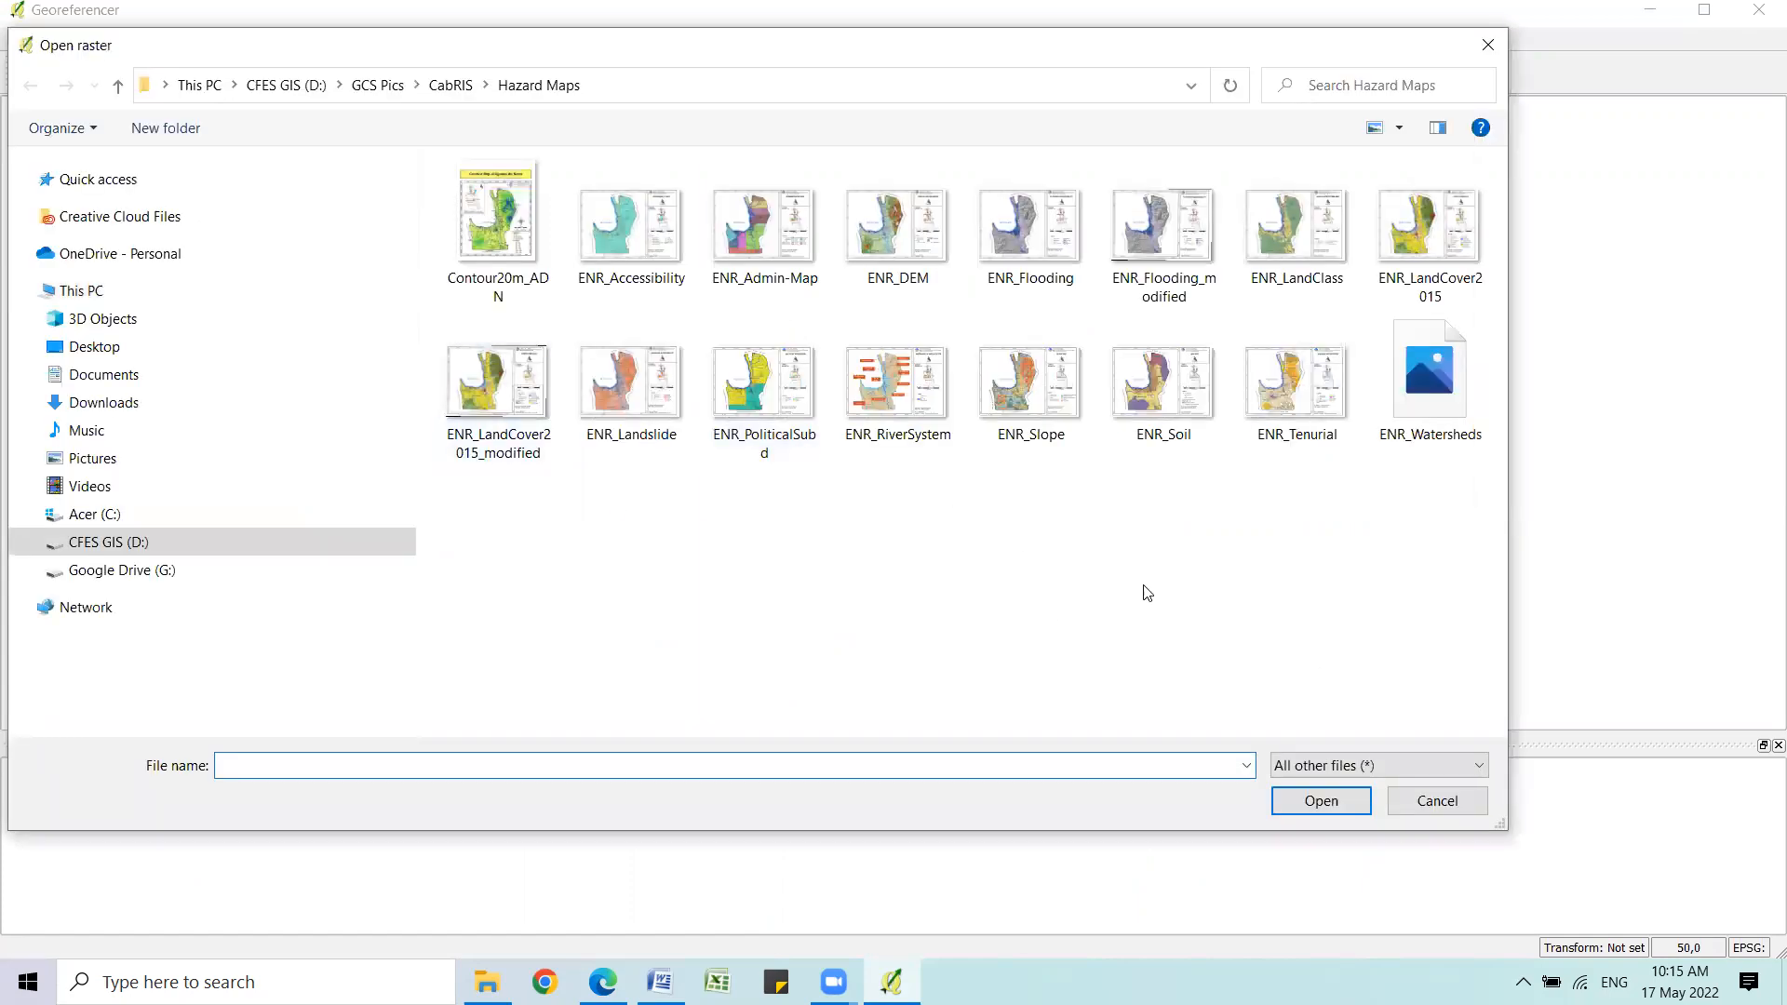
left_click(119, 549)
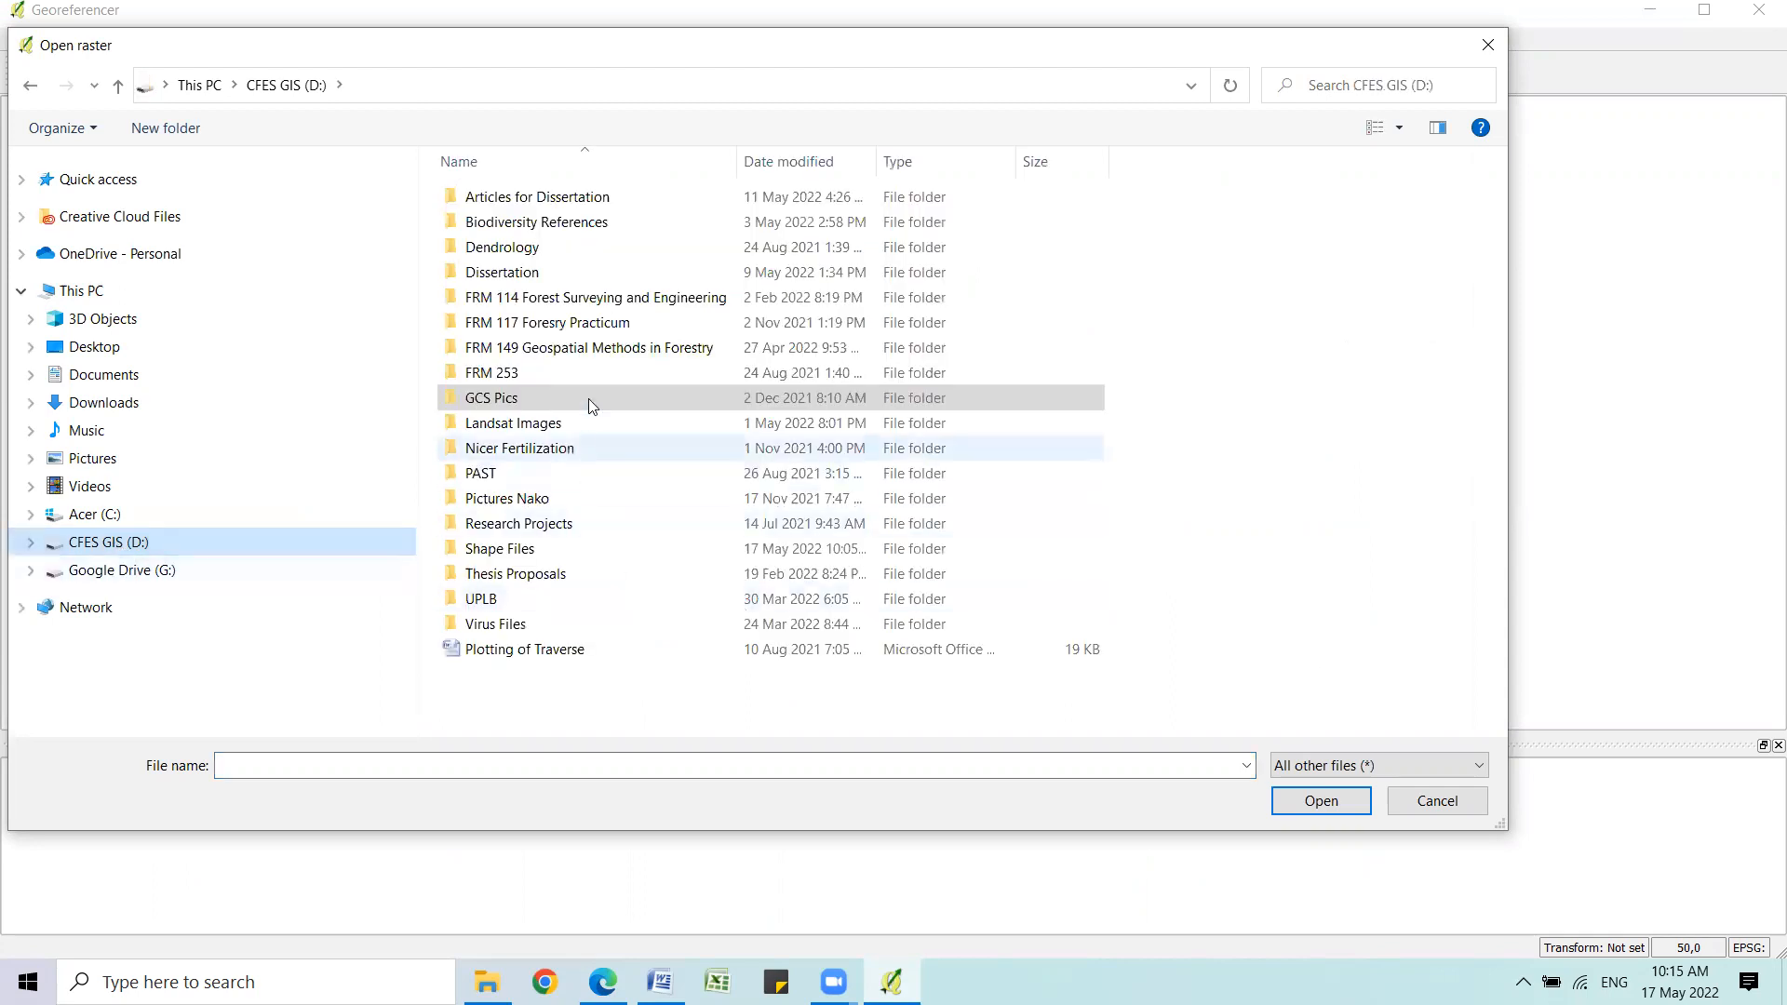
double_click(585, 352)
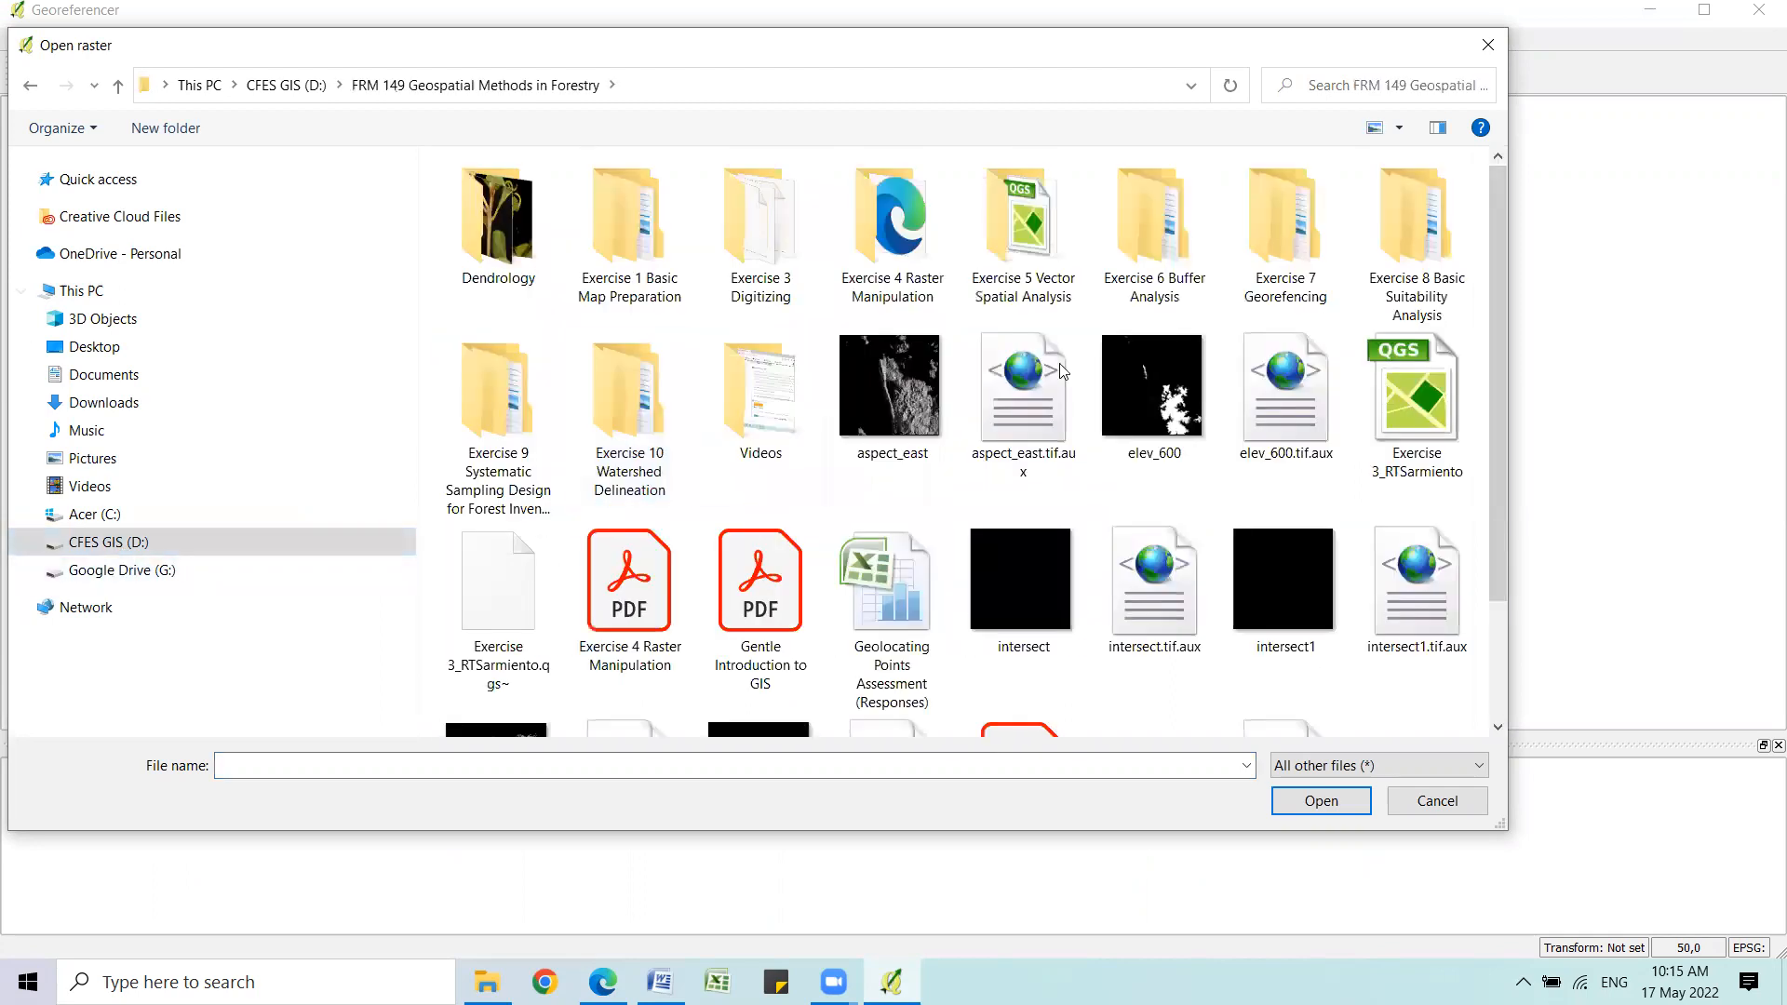
double_click(1286, 253)
double_click(524, 195)
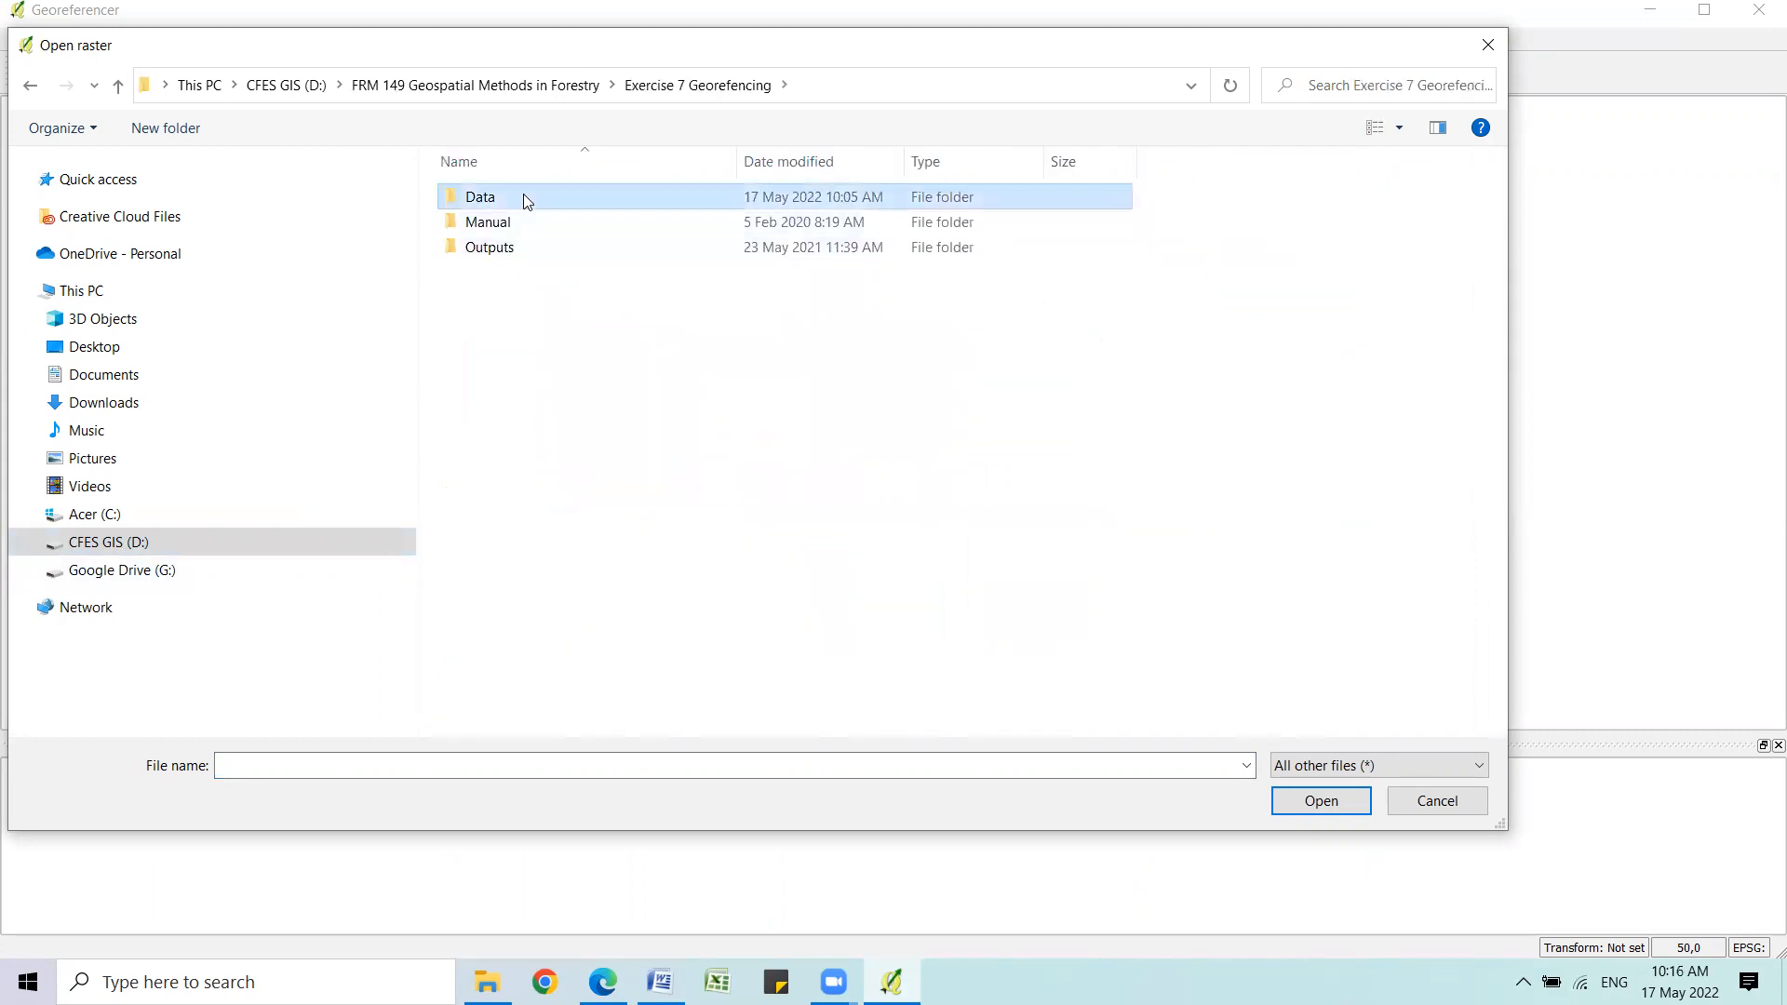
left_click(550, 251)
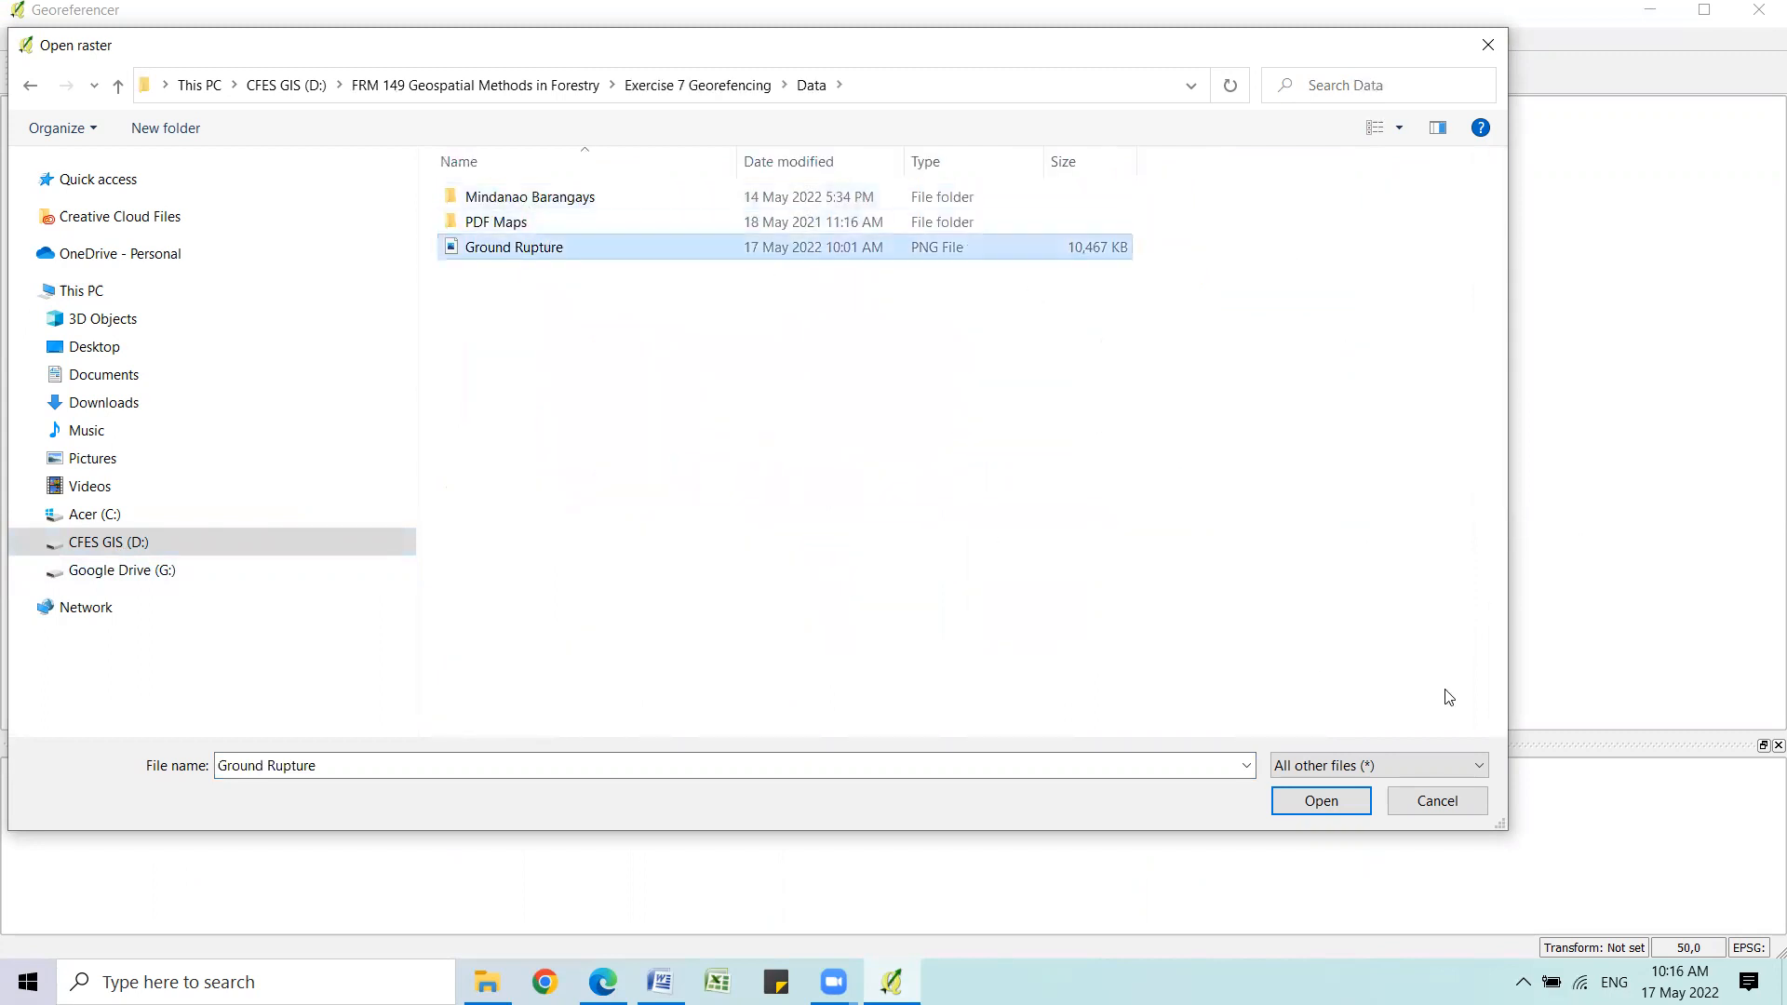
left_click(1319, 806)
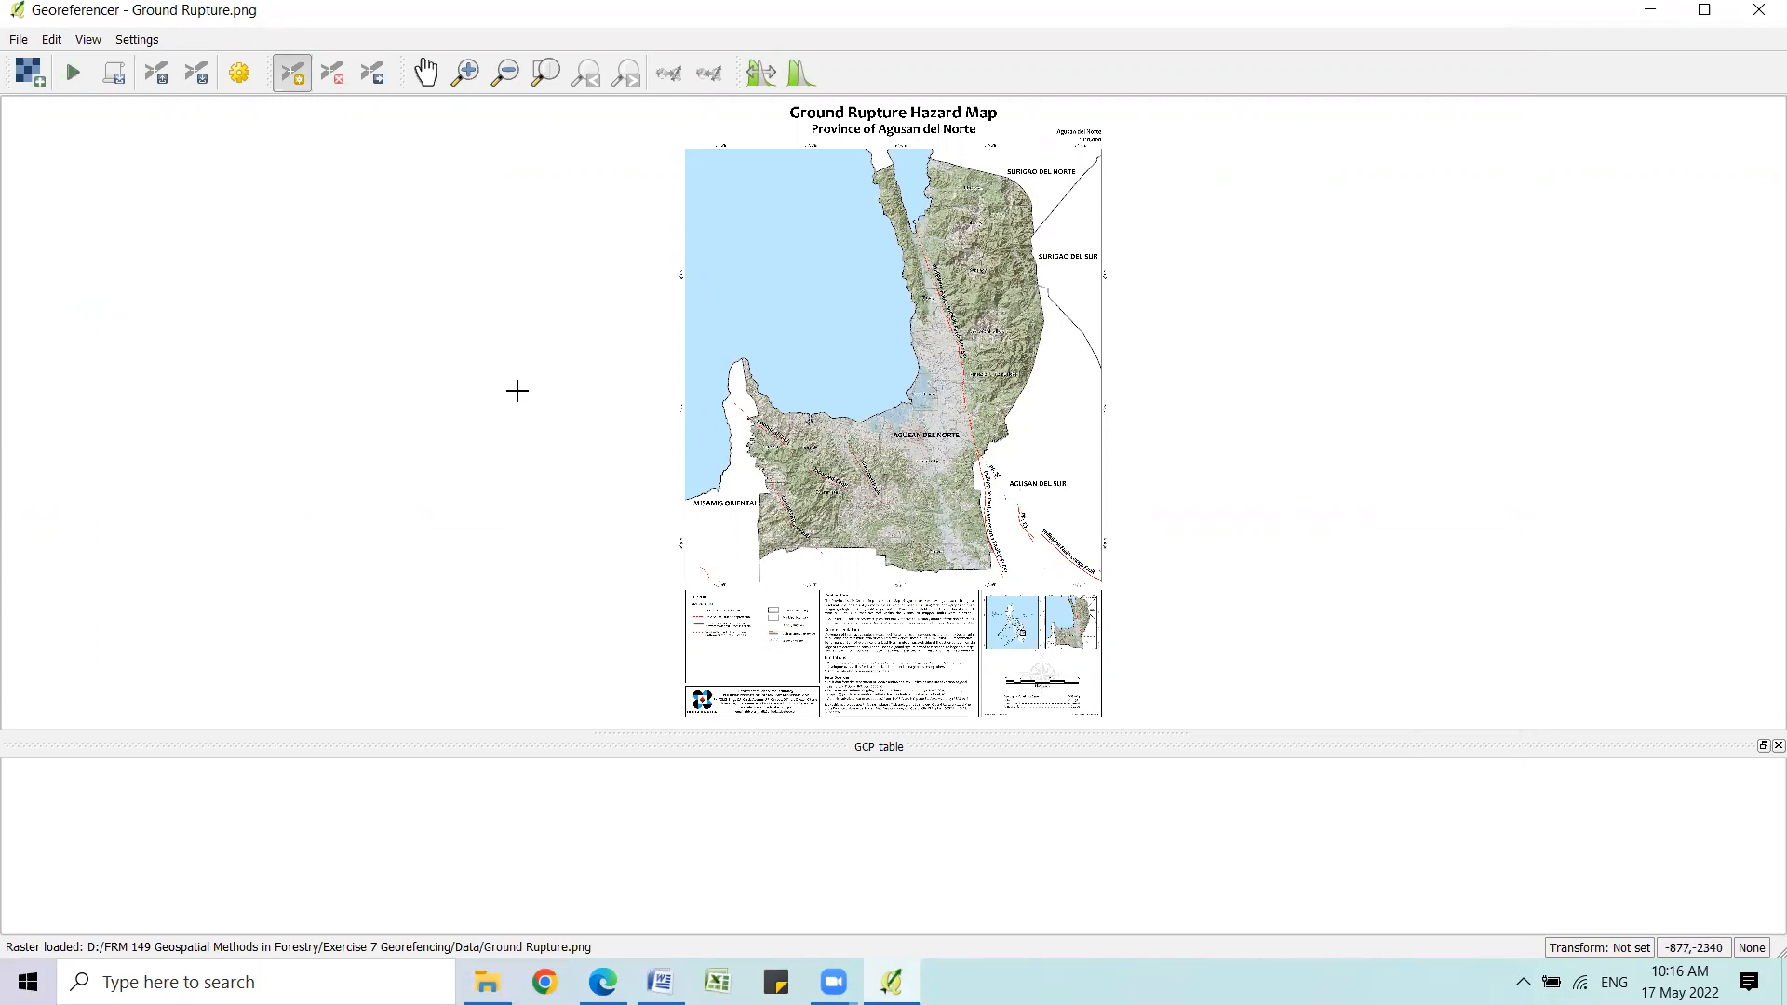
left_click(128, 42)
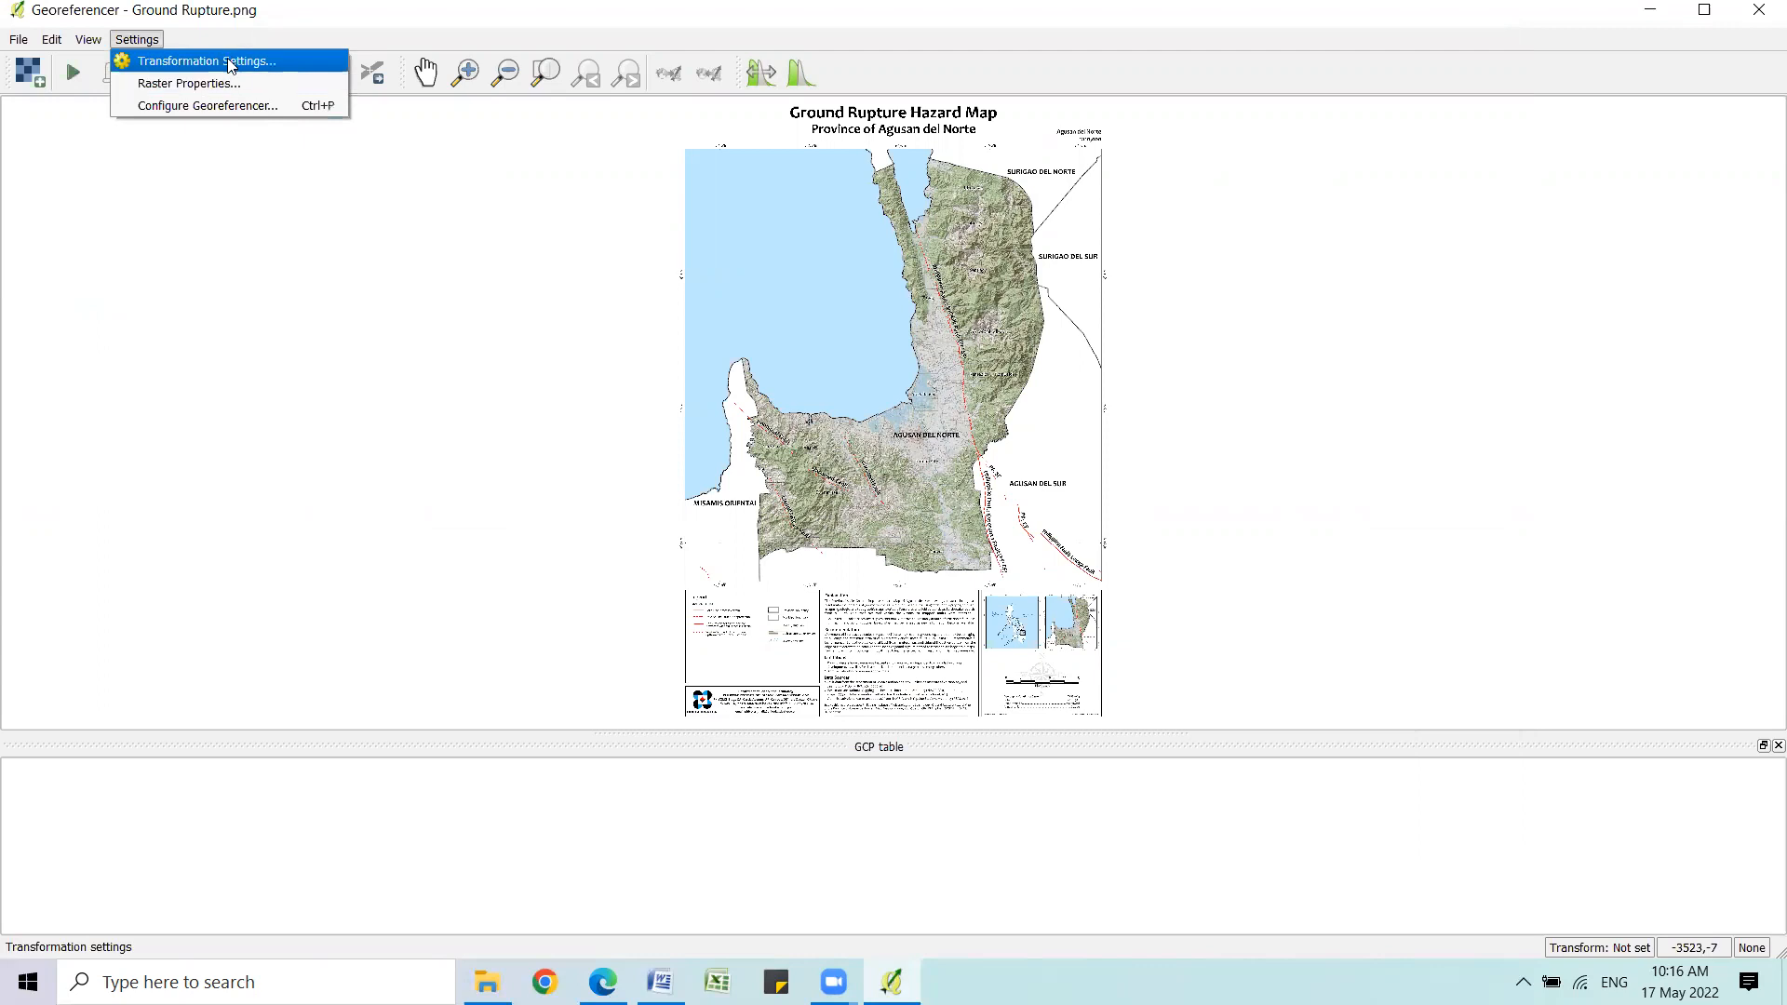
left_click(231, 63)
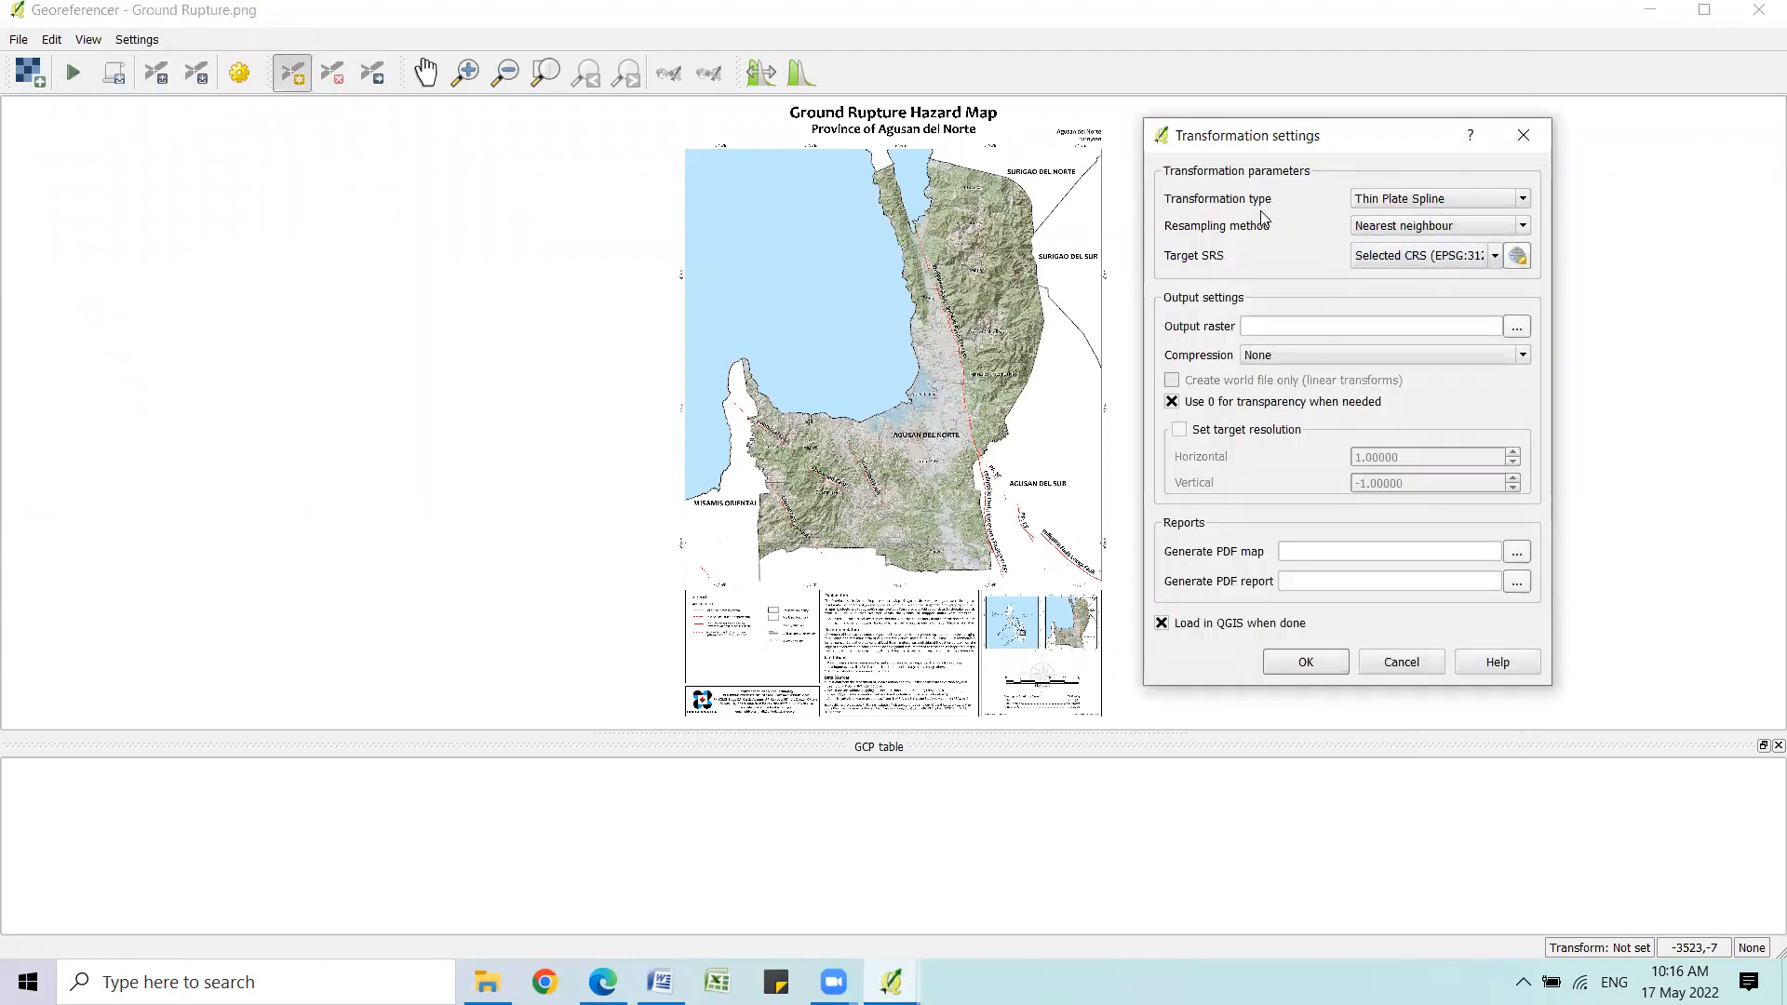
left_click(1524, 203)
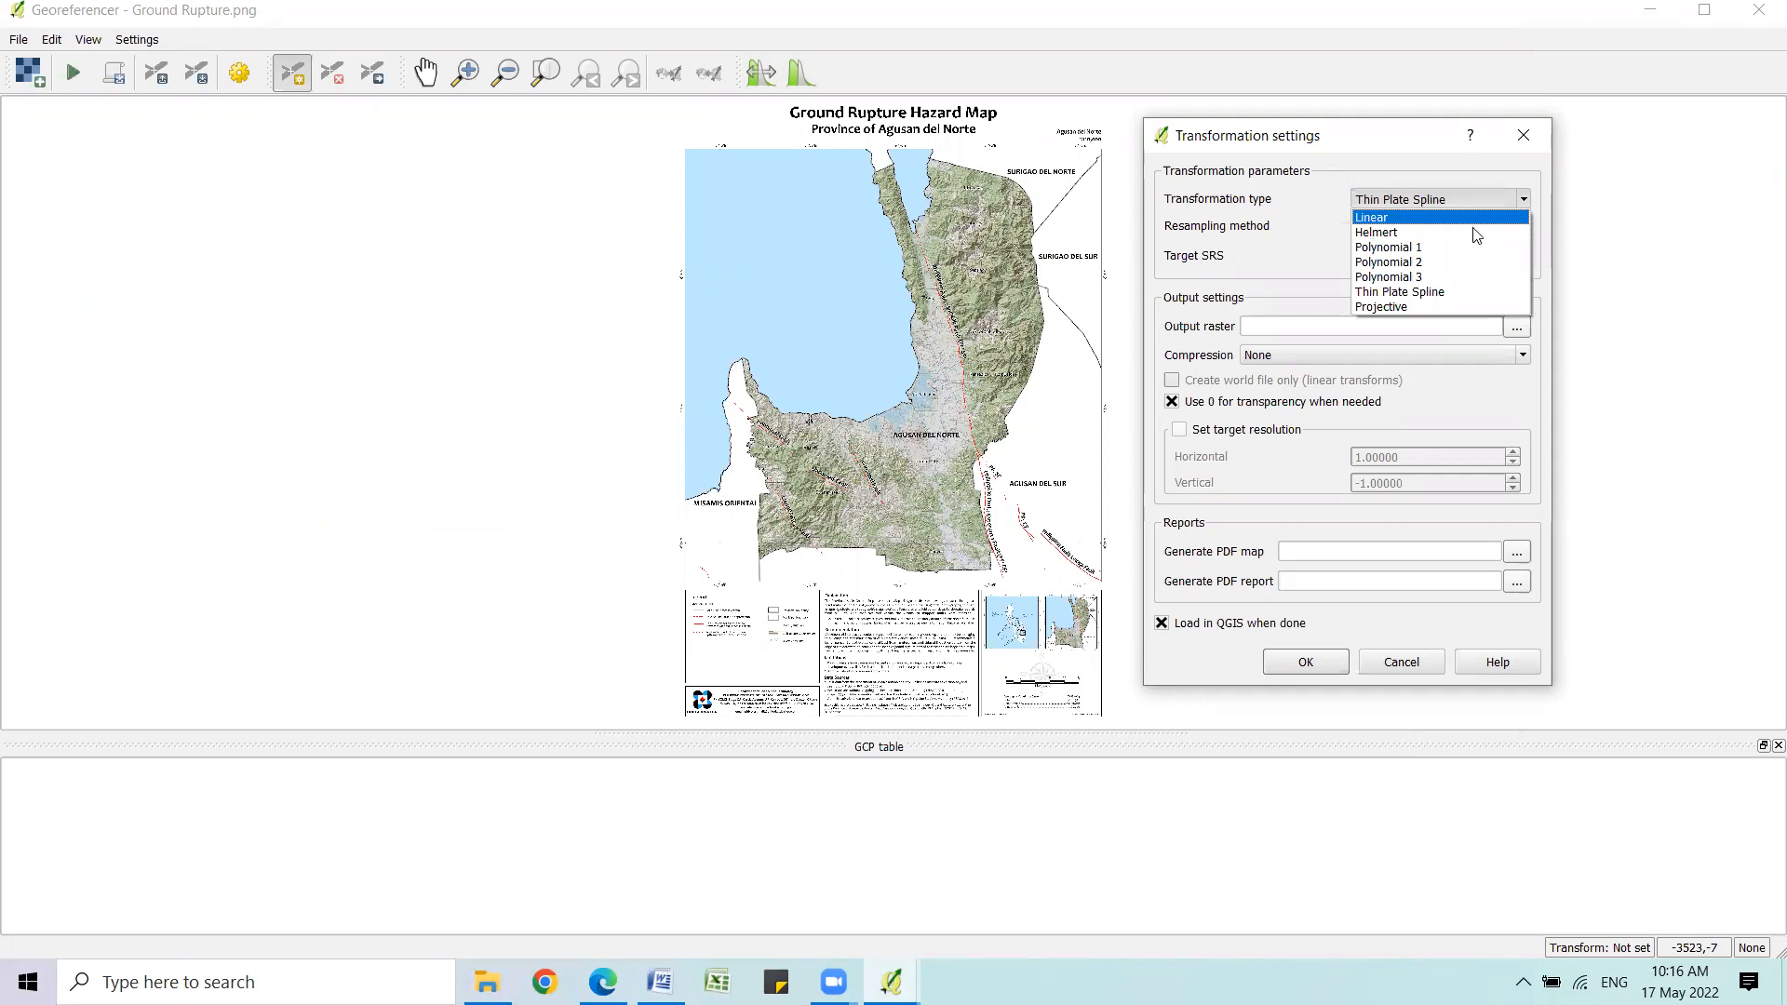
left_click(1454, 295)
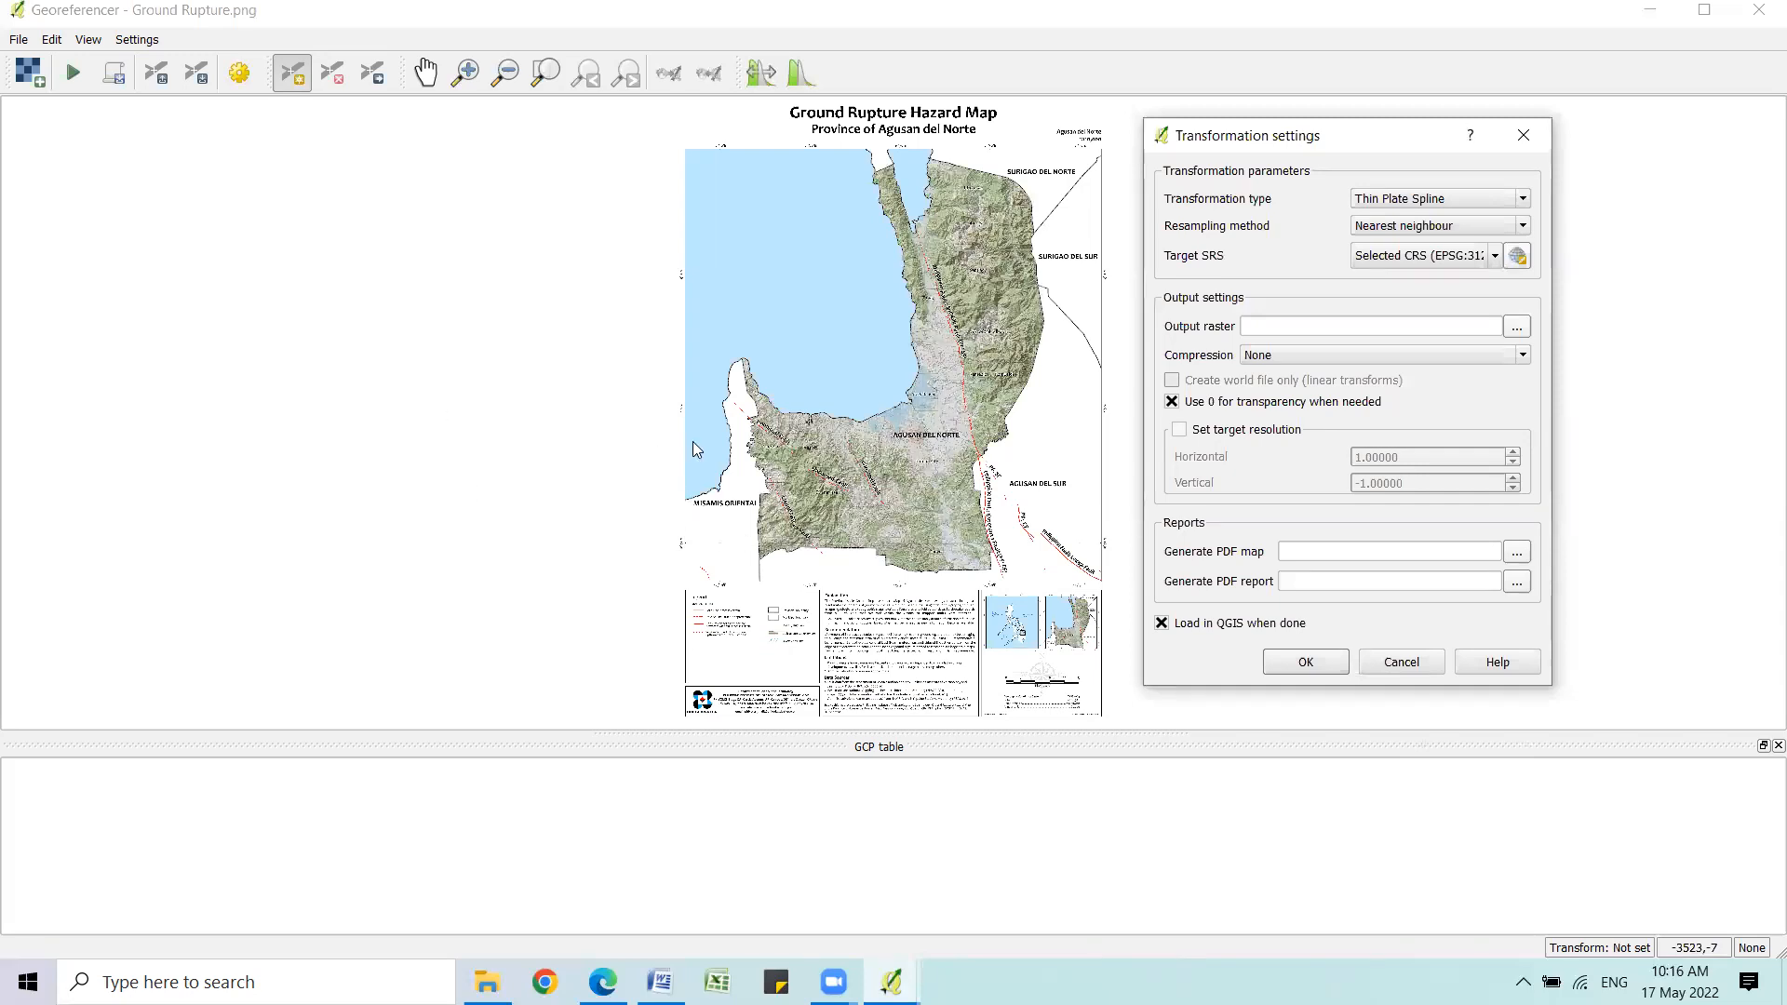
left_click(1401, 662)
Examine the latitude labels and grid ticks along the western and eastern borders of the hazard map.
scroll(662, 335, "up", 3)
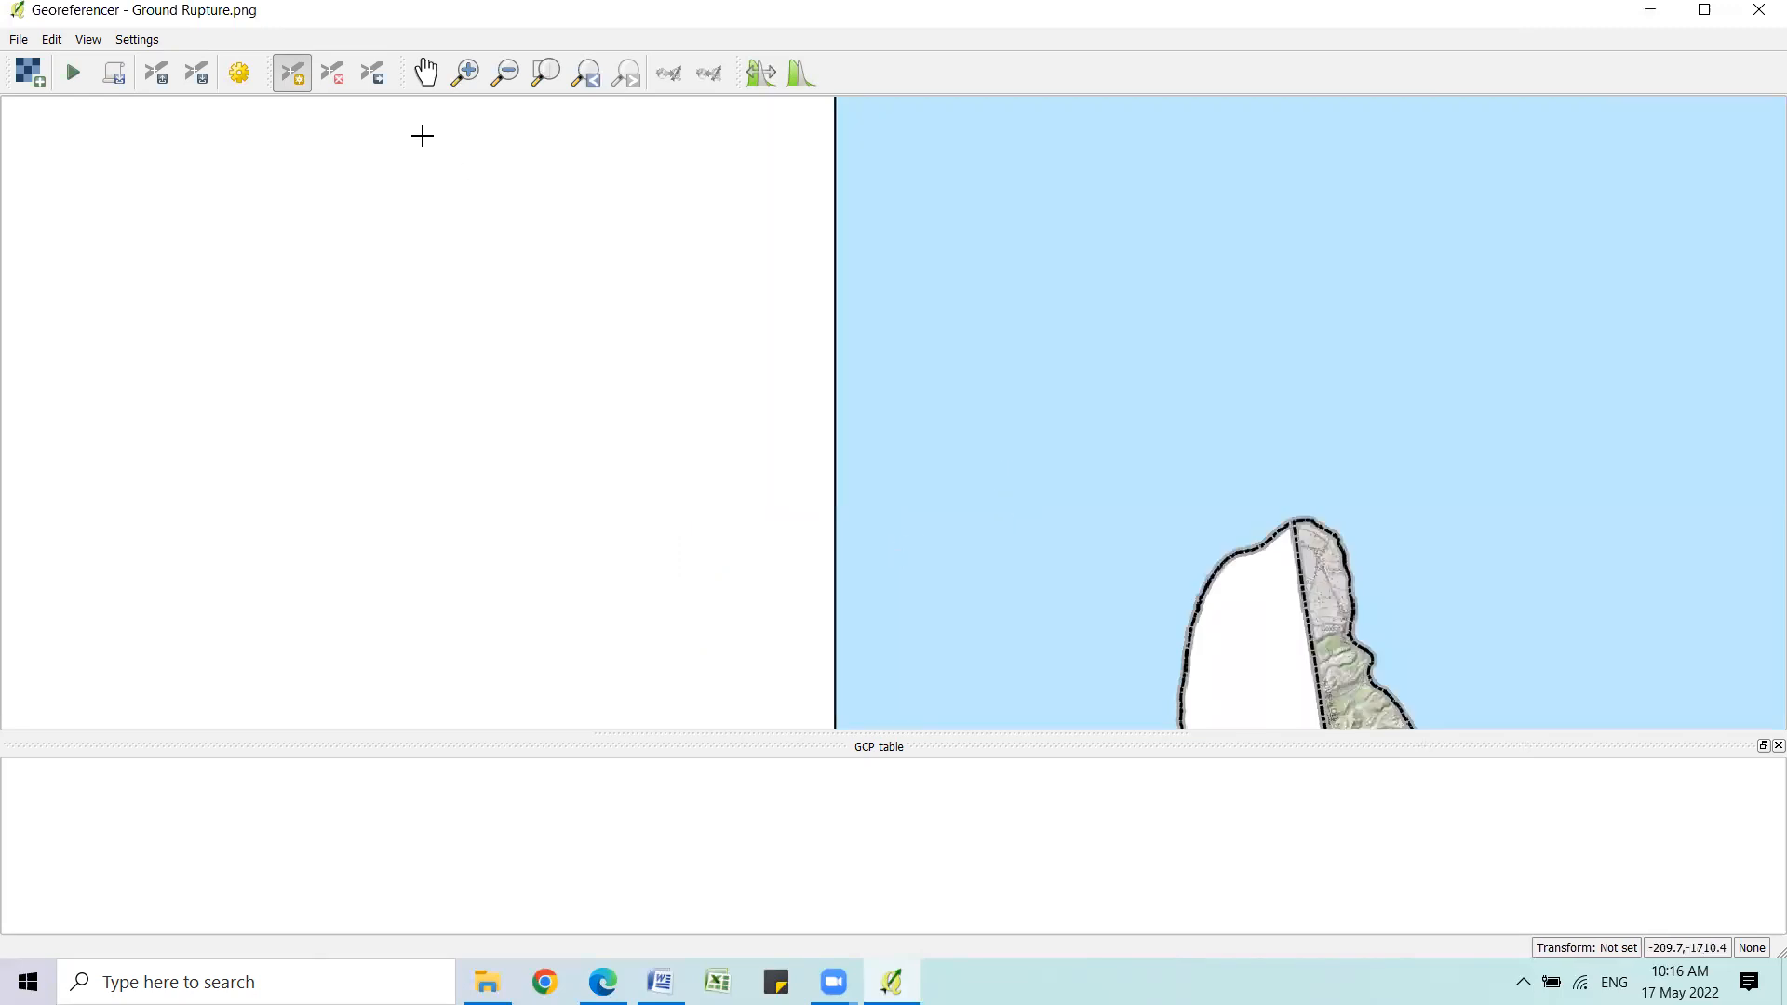
left_click(427, 73)
left_click_drag(826, 427, 686, 156)
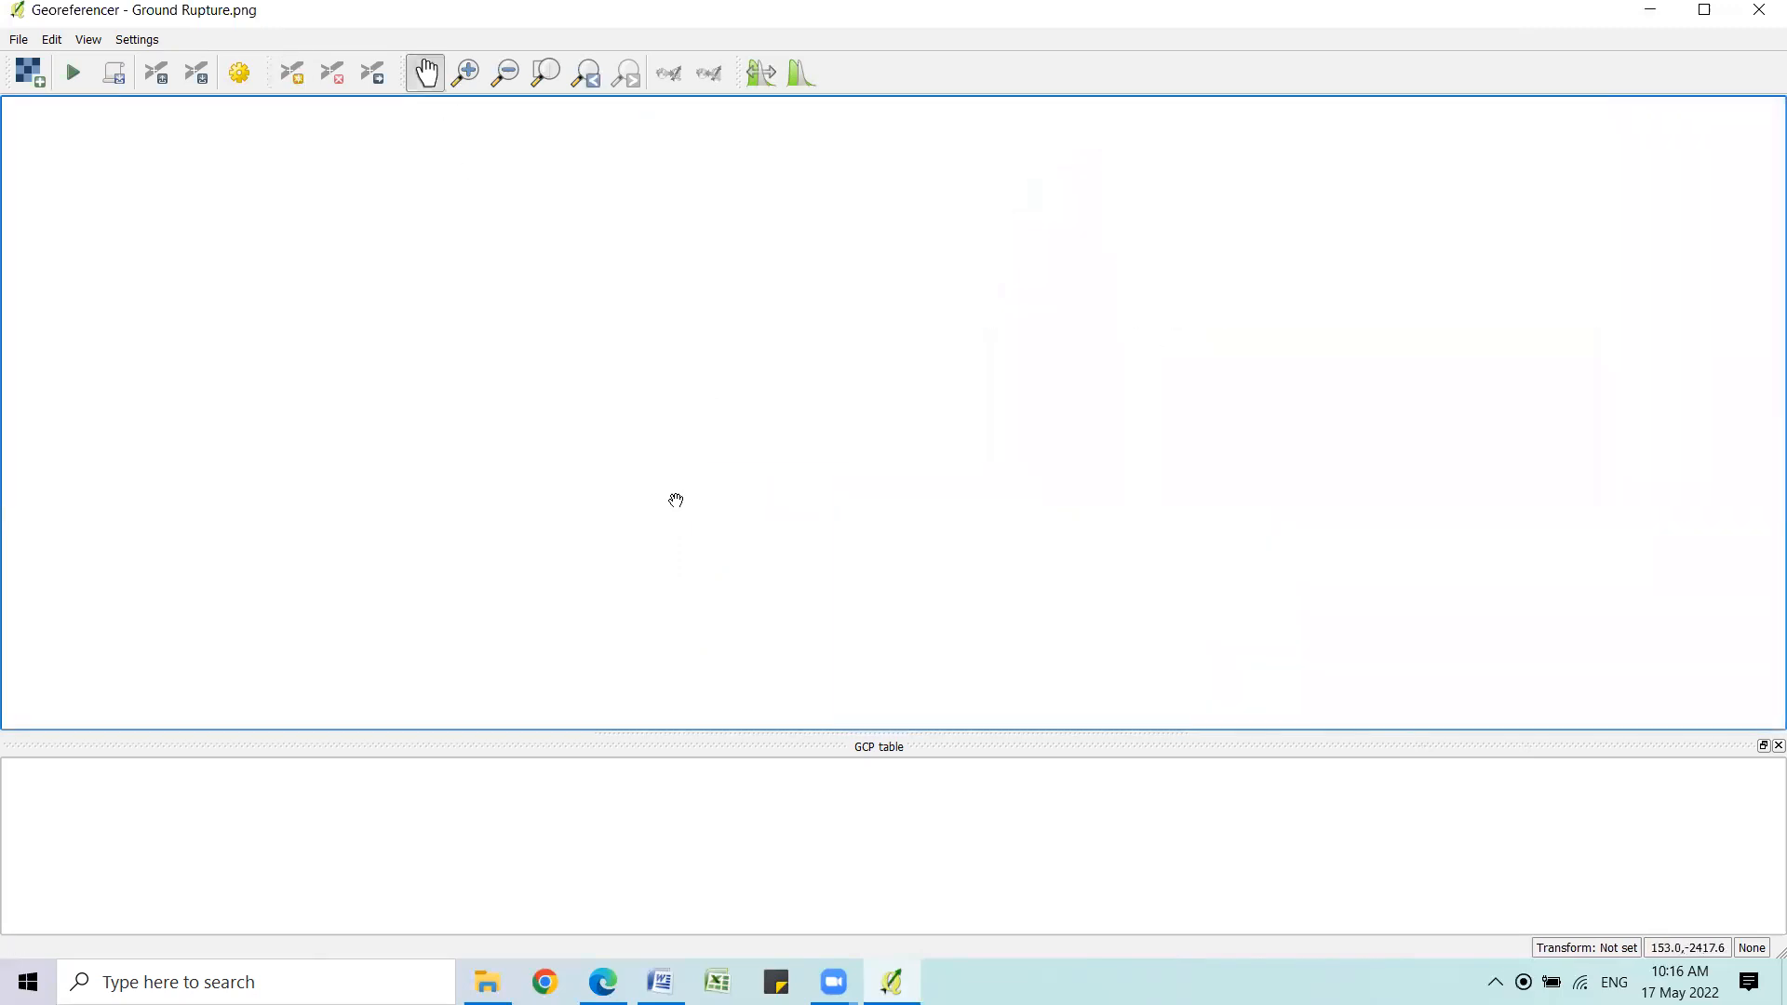
left_click_drag(694, 531, 679, 427)
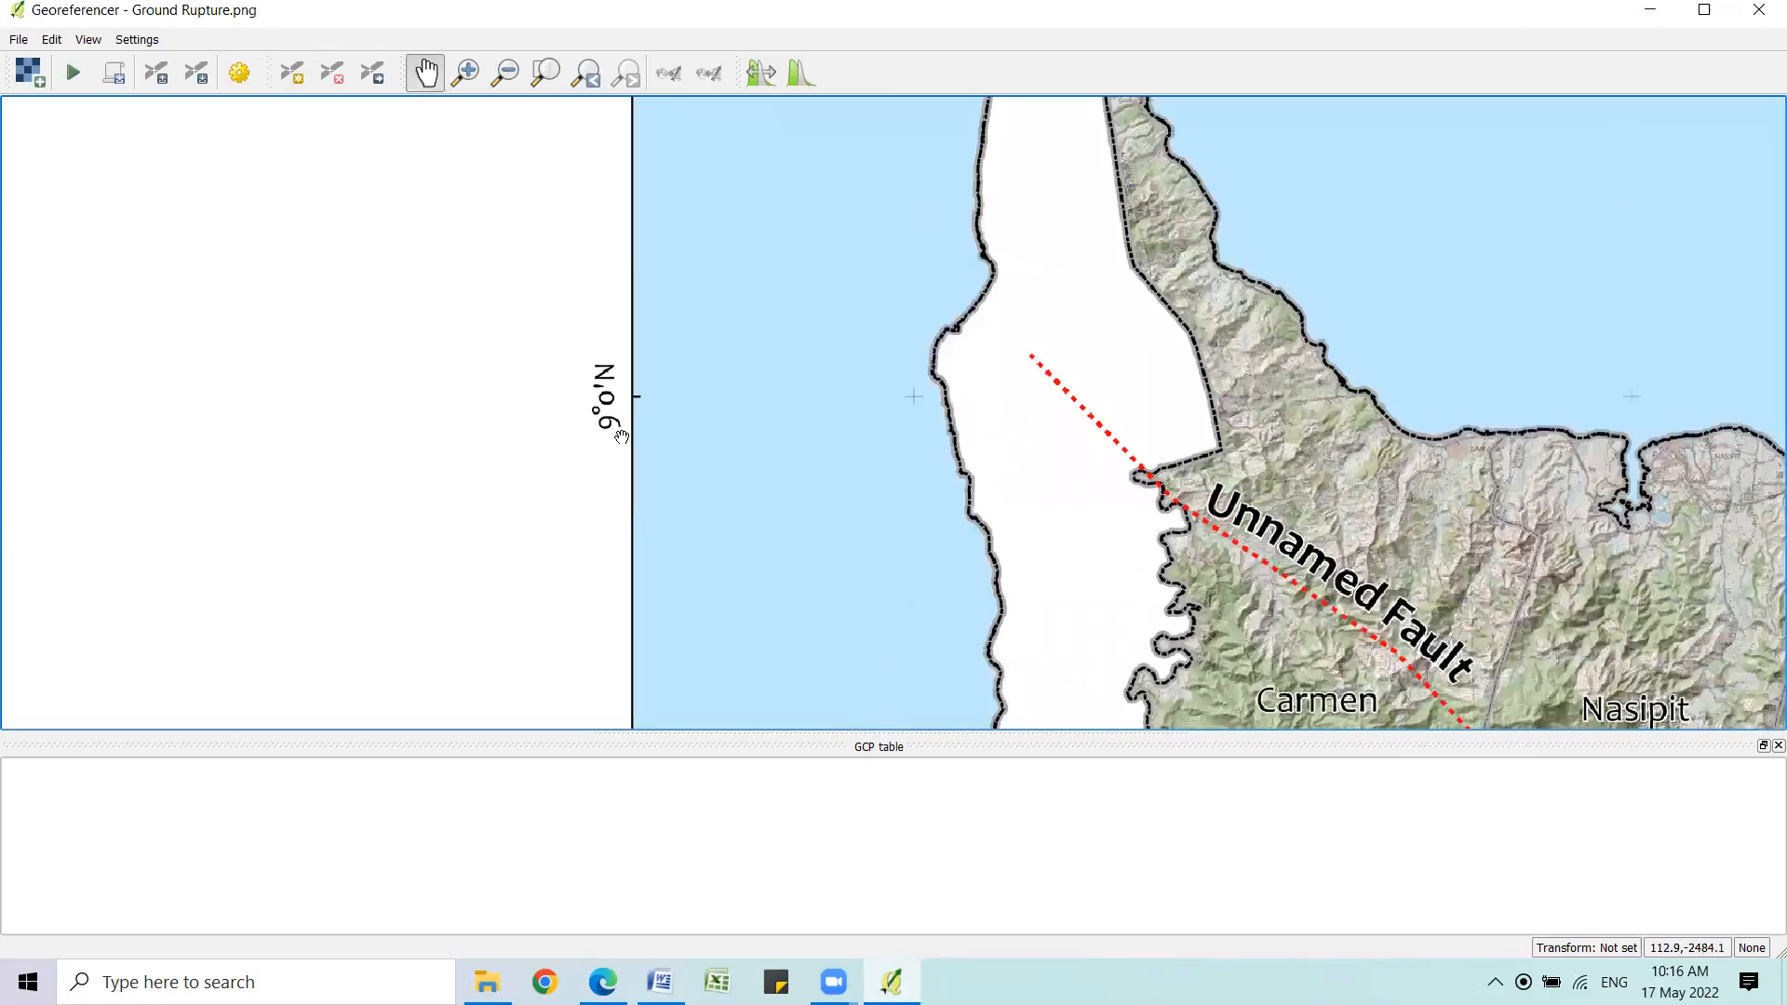
scroll(688, 417, "down", 1)
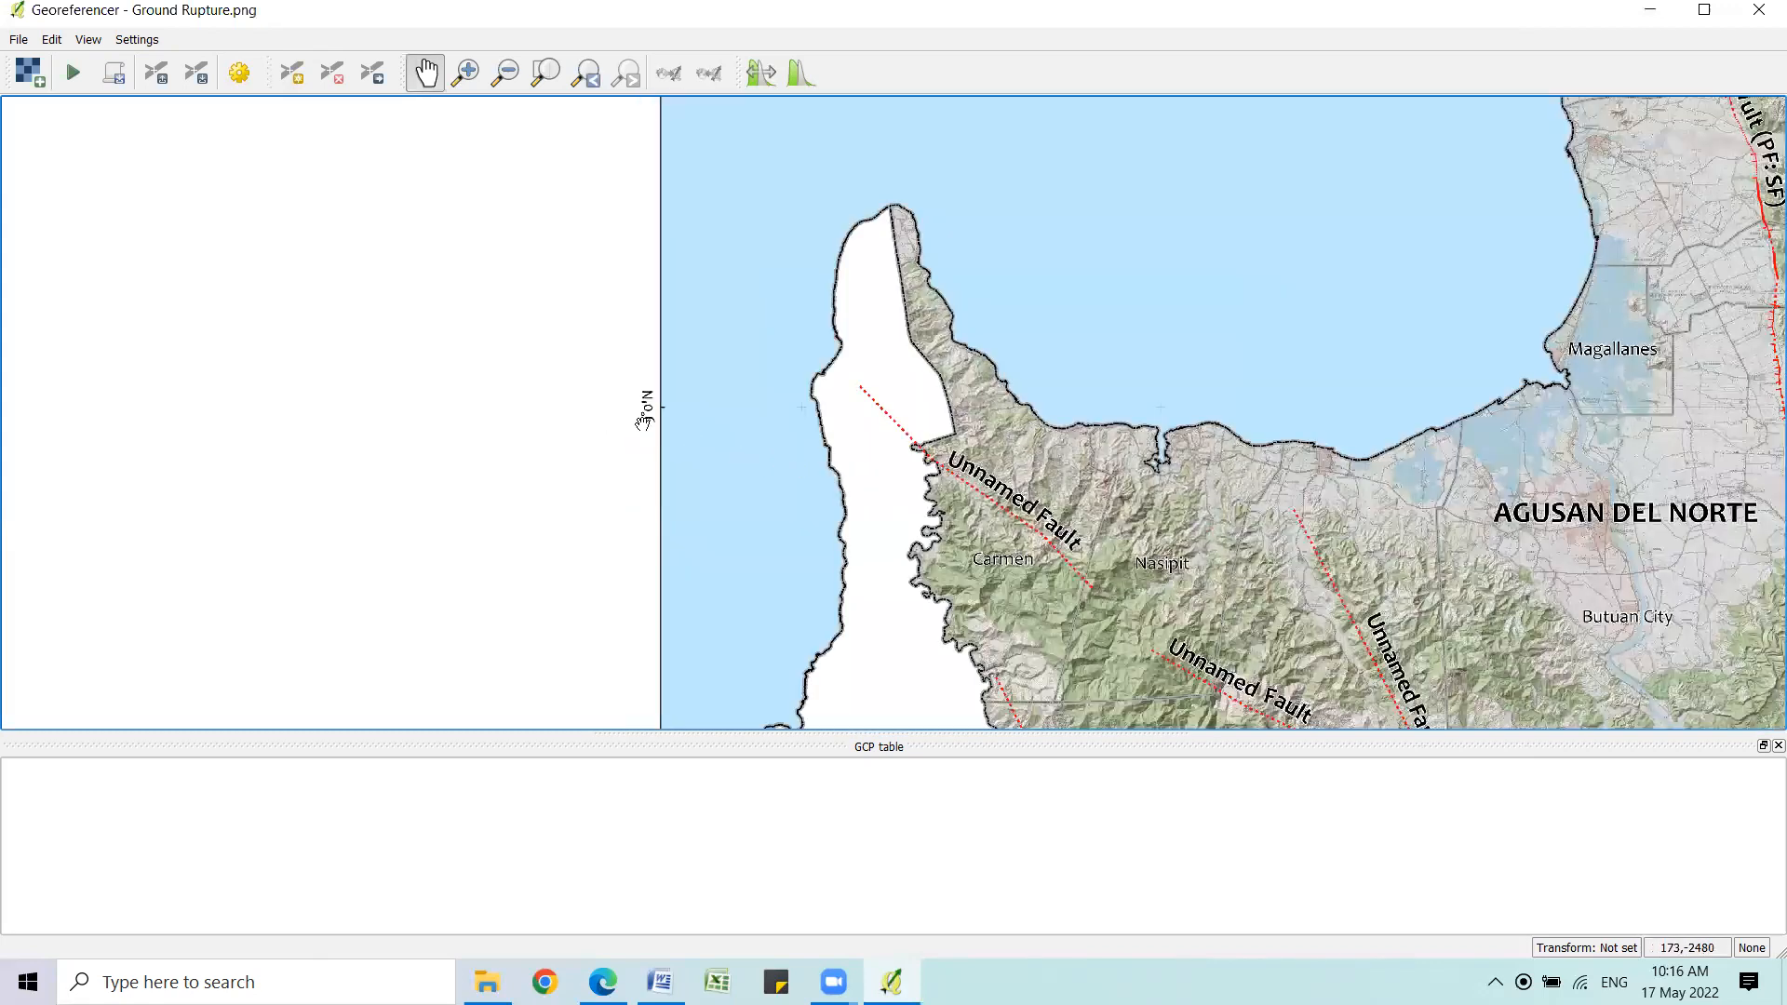
left_click_drag(727, 424, 726, 655)
left_click_drag(723, 271, 721, 442)
left_click_drag(679, 268, 628, 427)
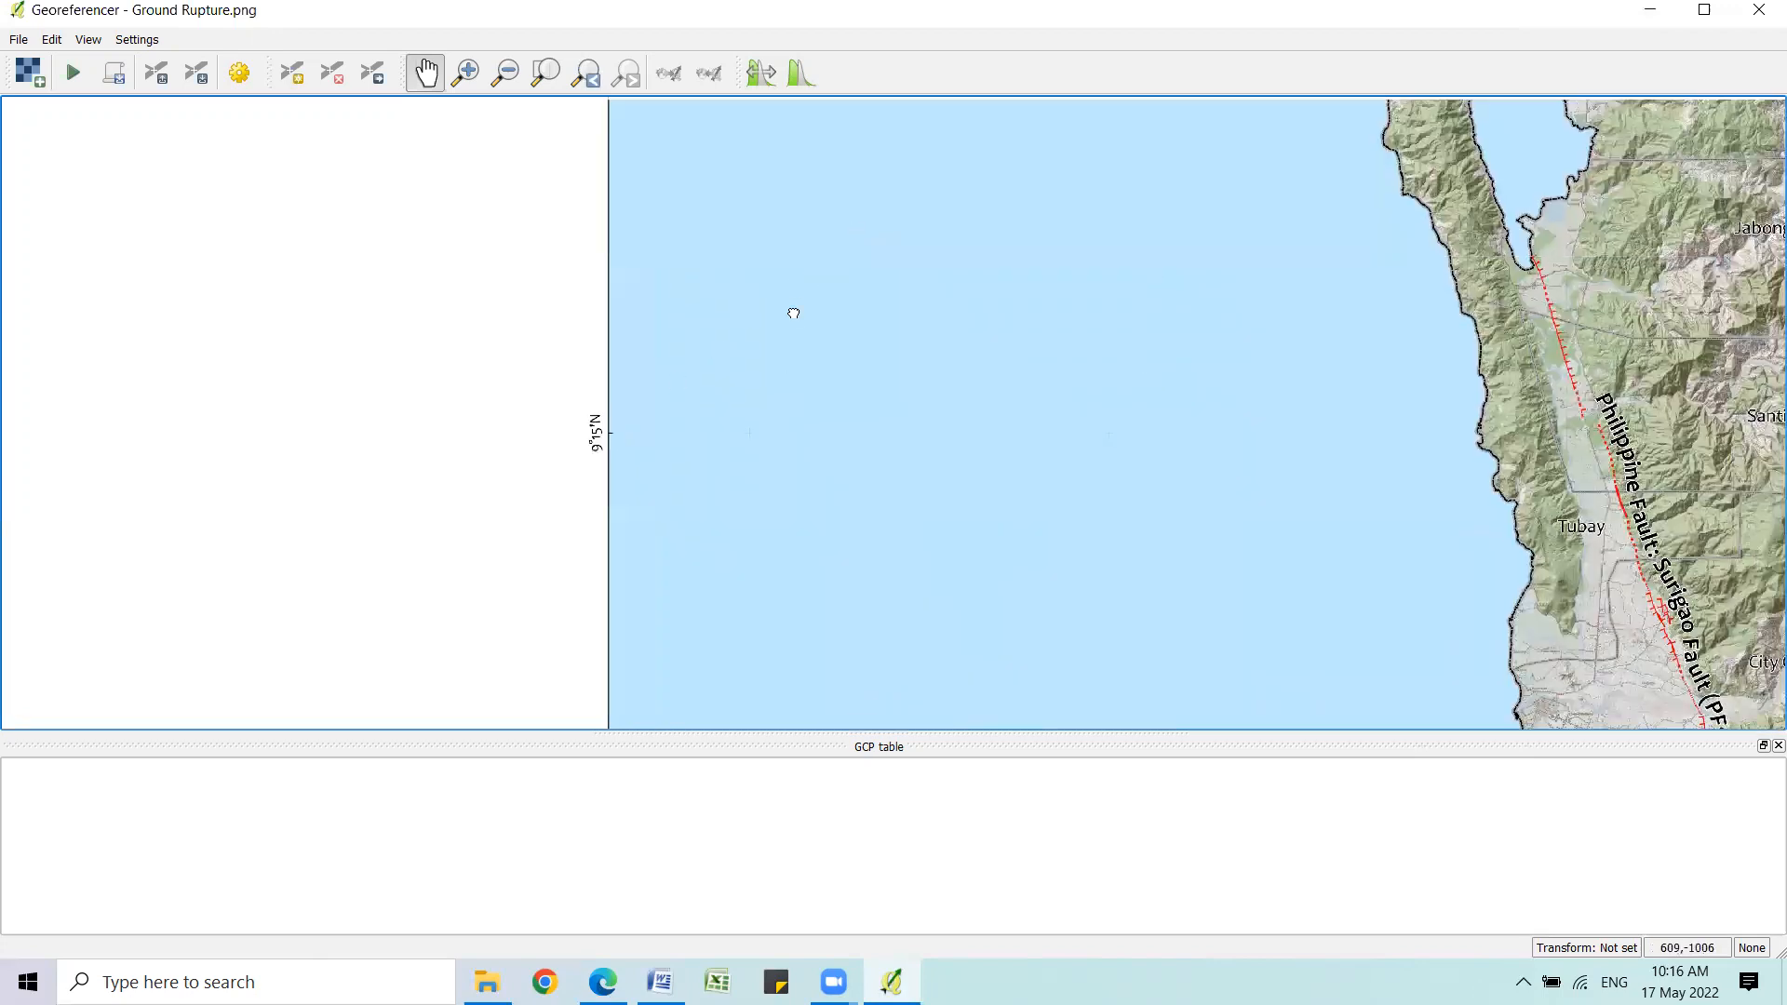
left_click_drag(1155, 113, 969, 394)
left_click_drag(1421, 644, 906, 240)
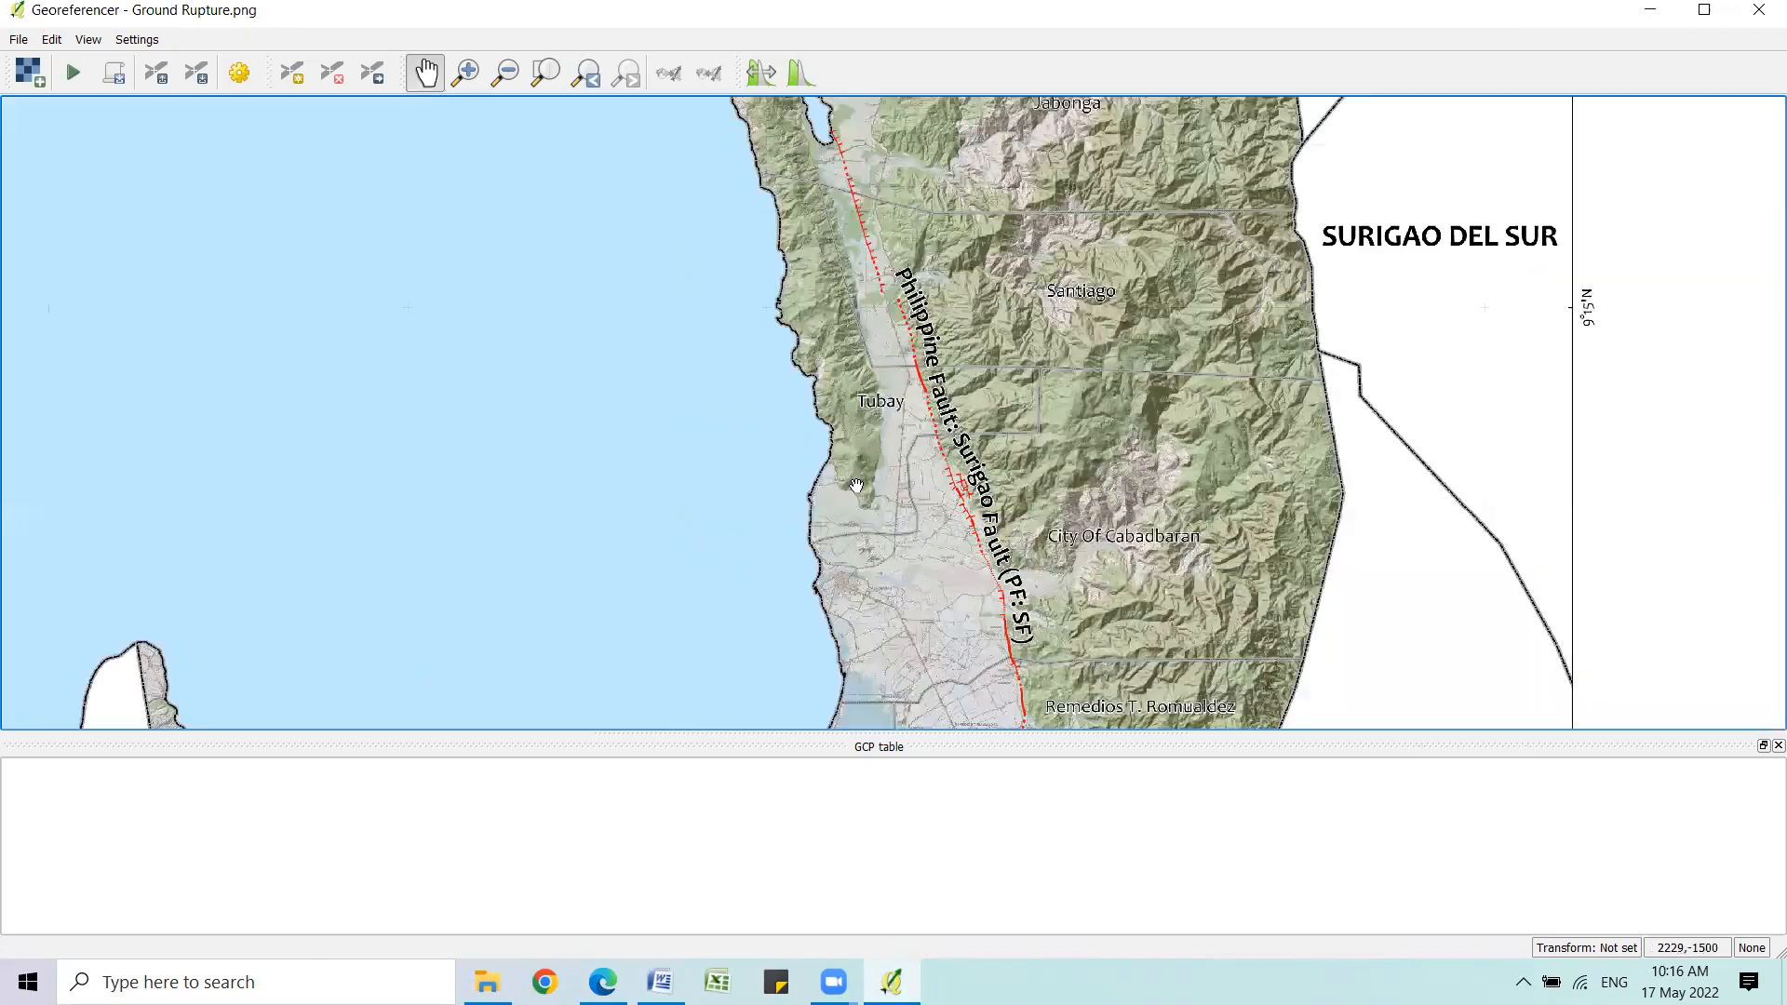
Check the coordinate system details in the map's margin and set the transformation's target SRS to WGS 84 (EPSG:4326).
scroll(838, 540, "down", 4)
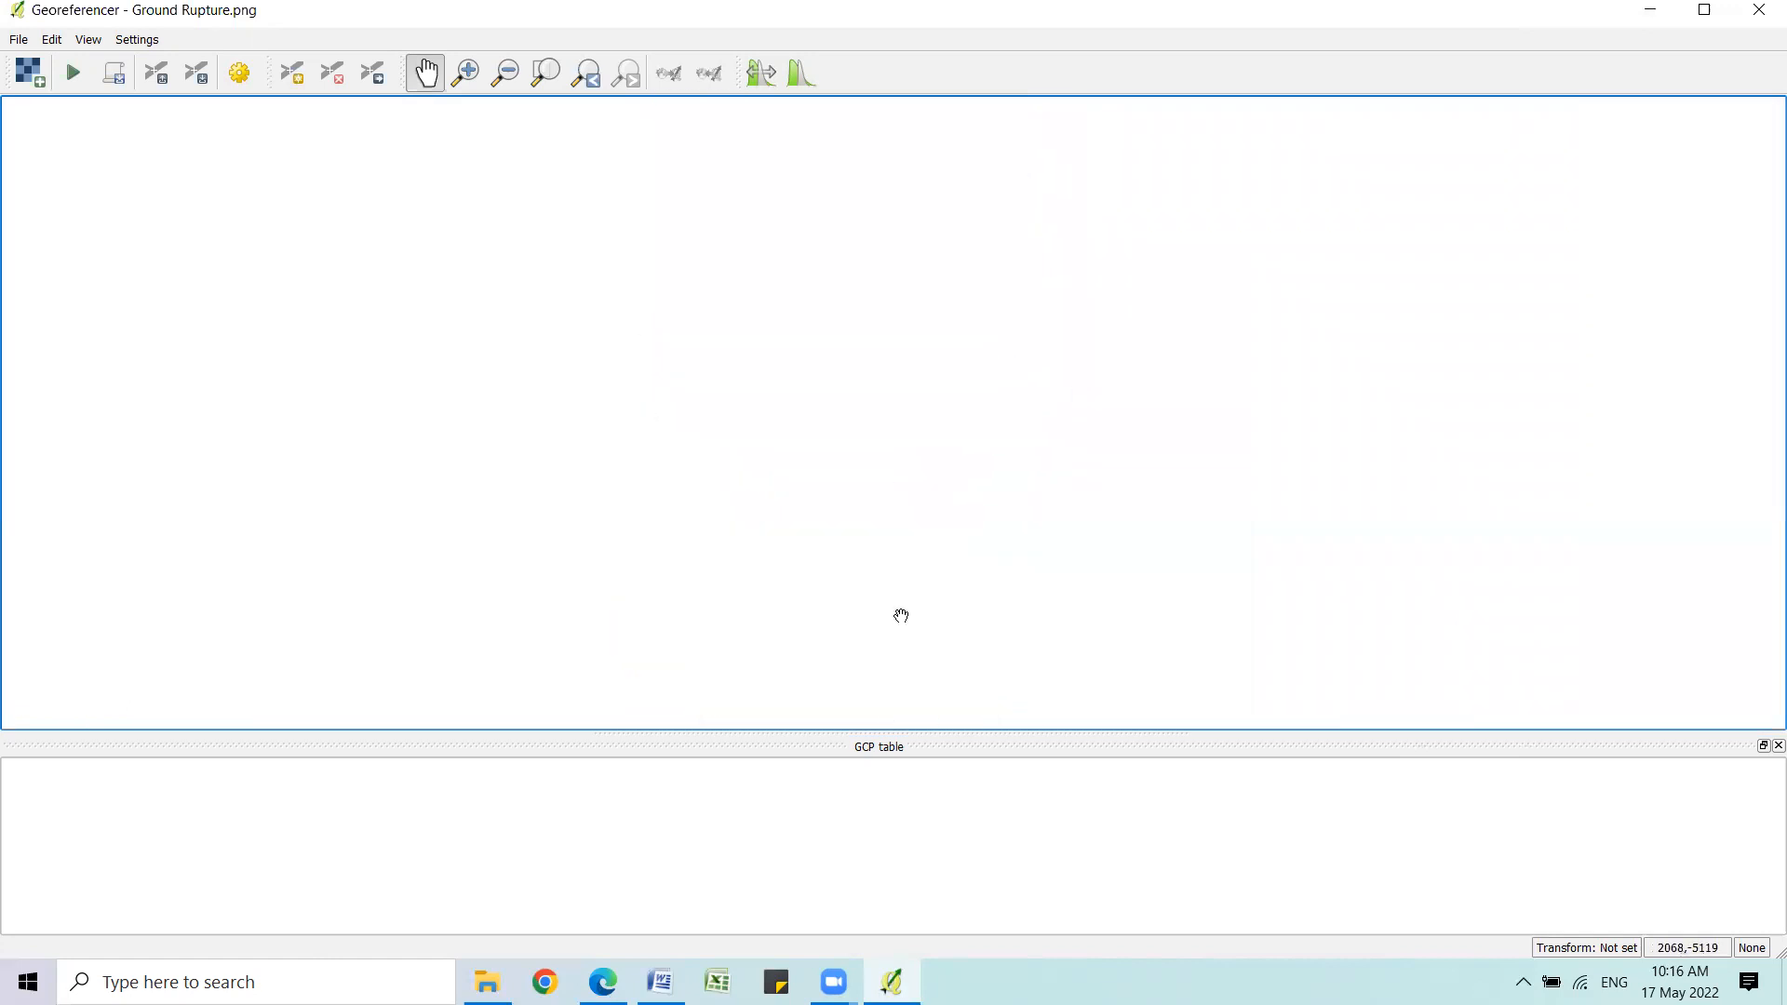
scroll(773, 569, "up", 2)
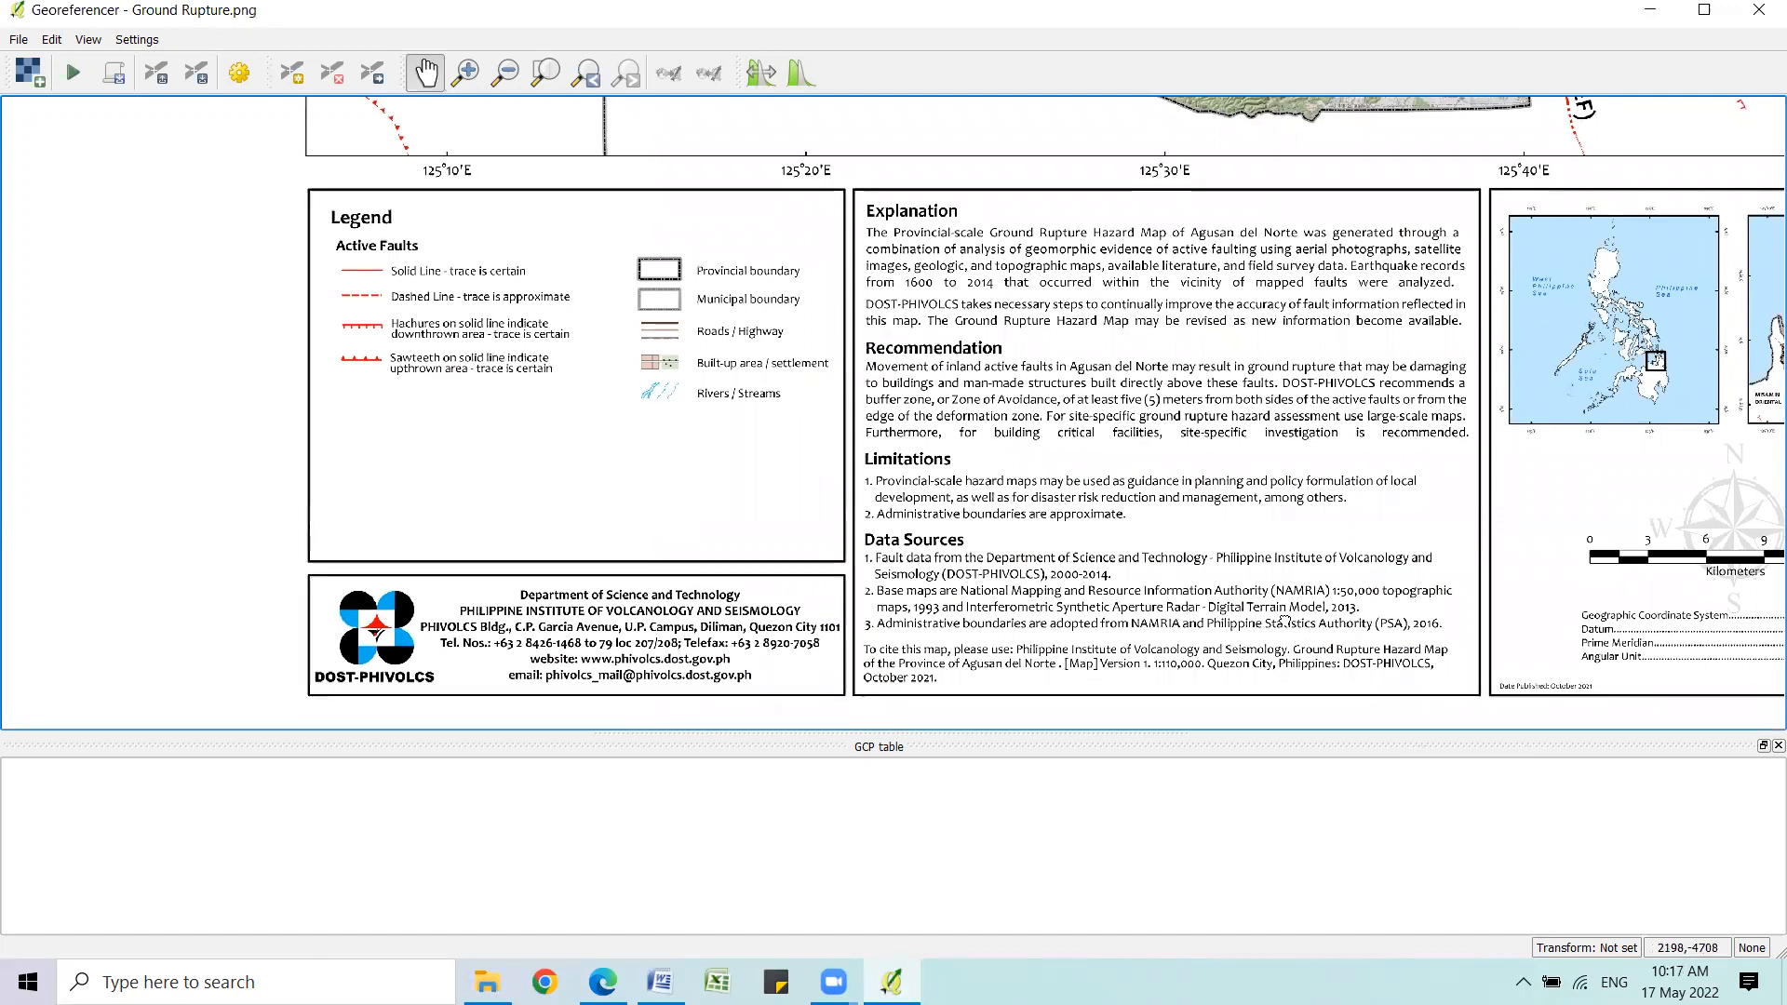
left_click_drag(1366, 621, 1050, 617)
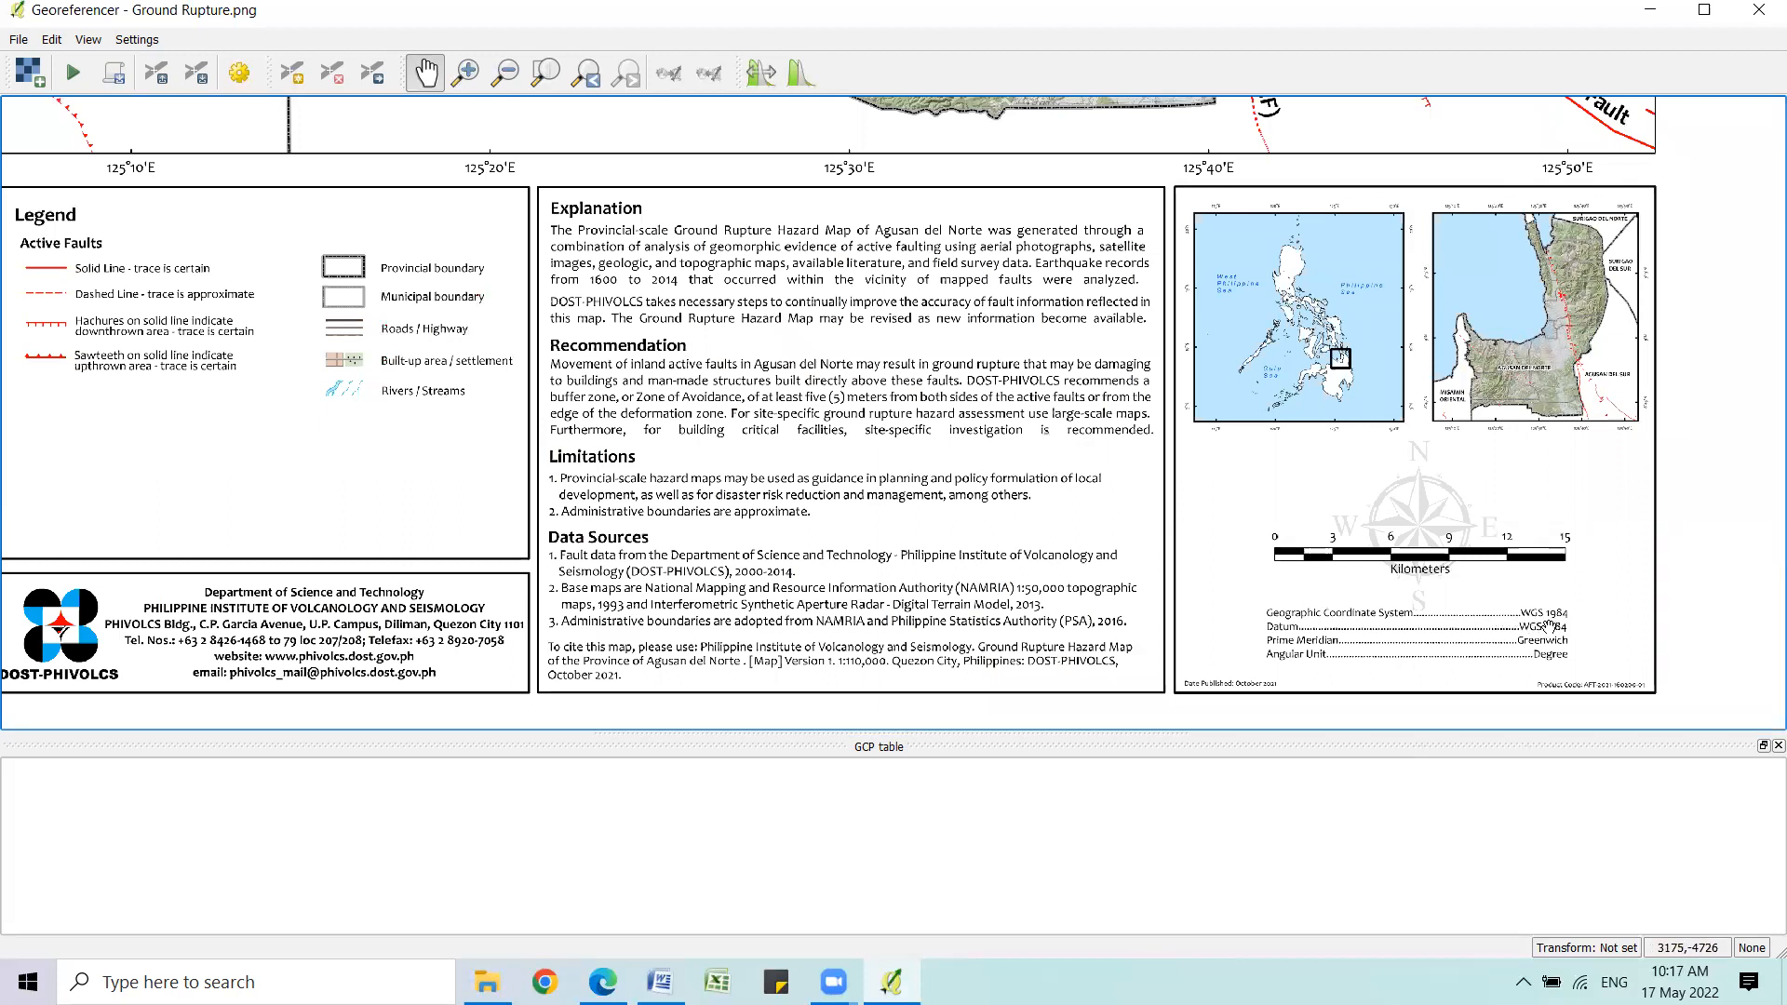
scroll(1252, 536, "down", 4)
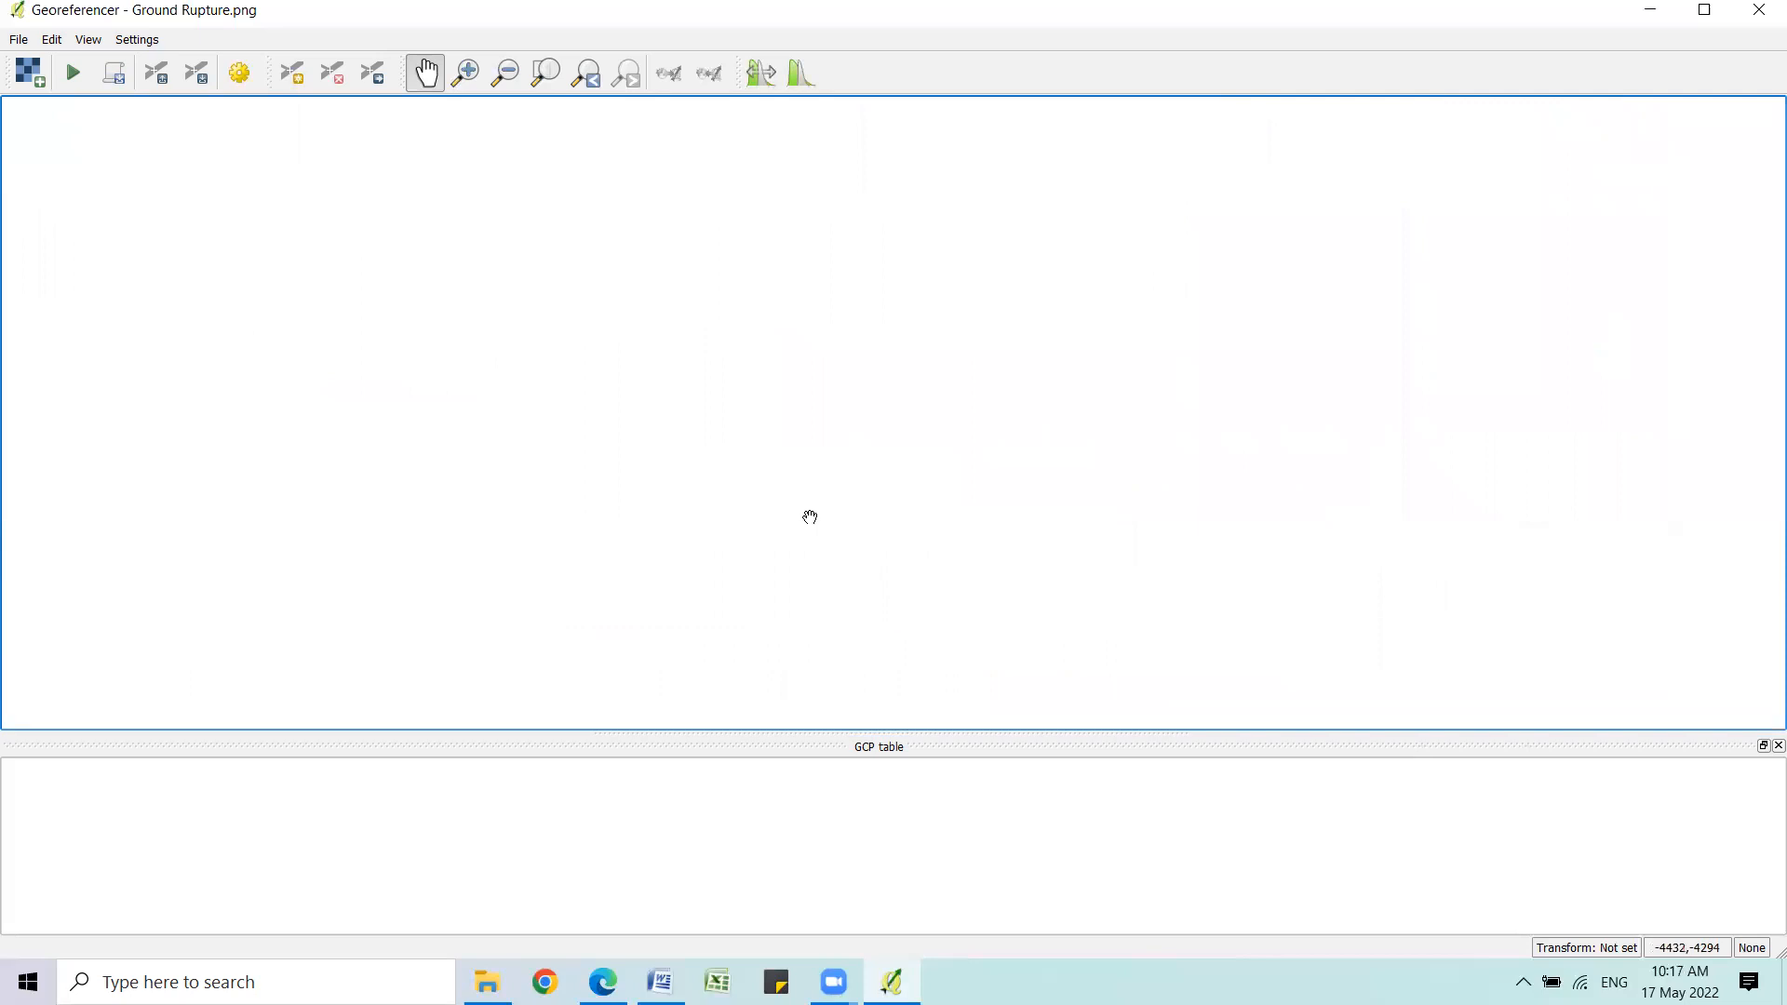
left_click(138, 40)
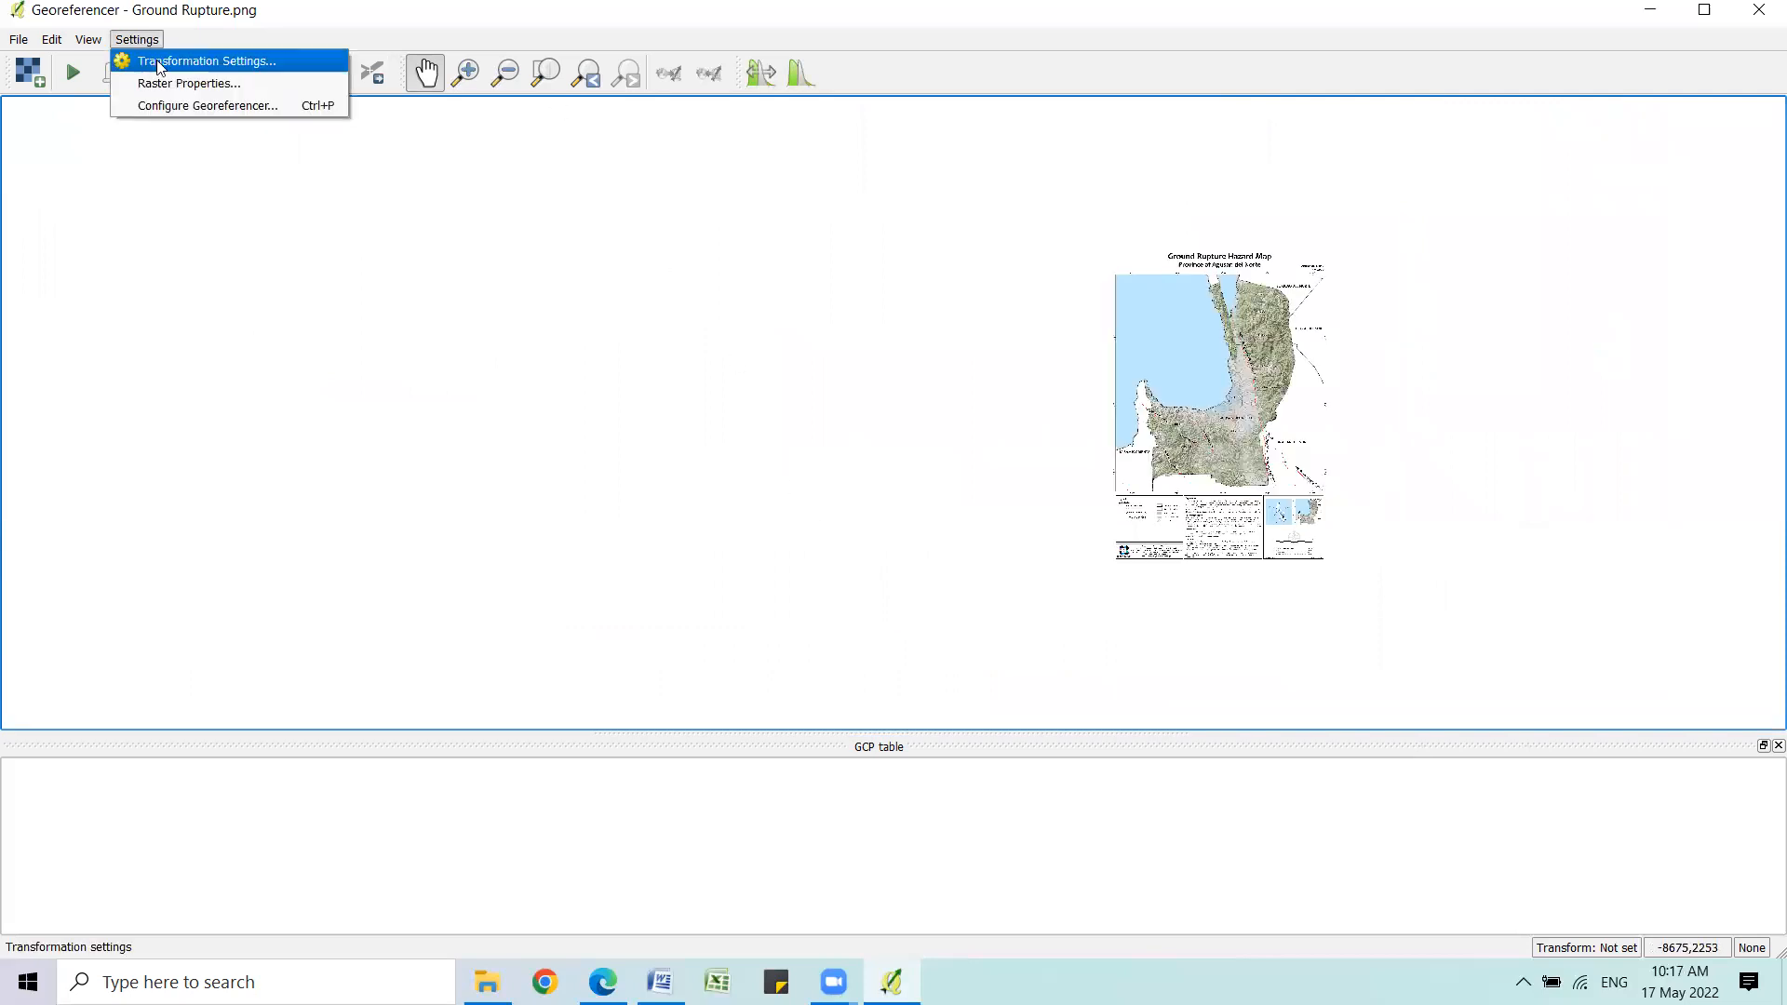
left_click(160, 64)
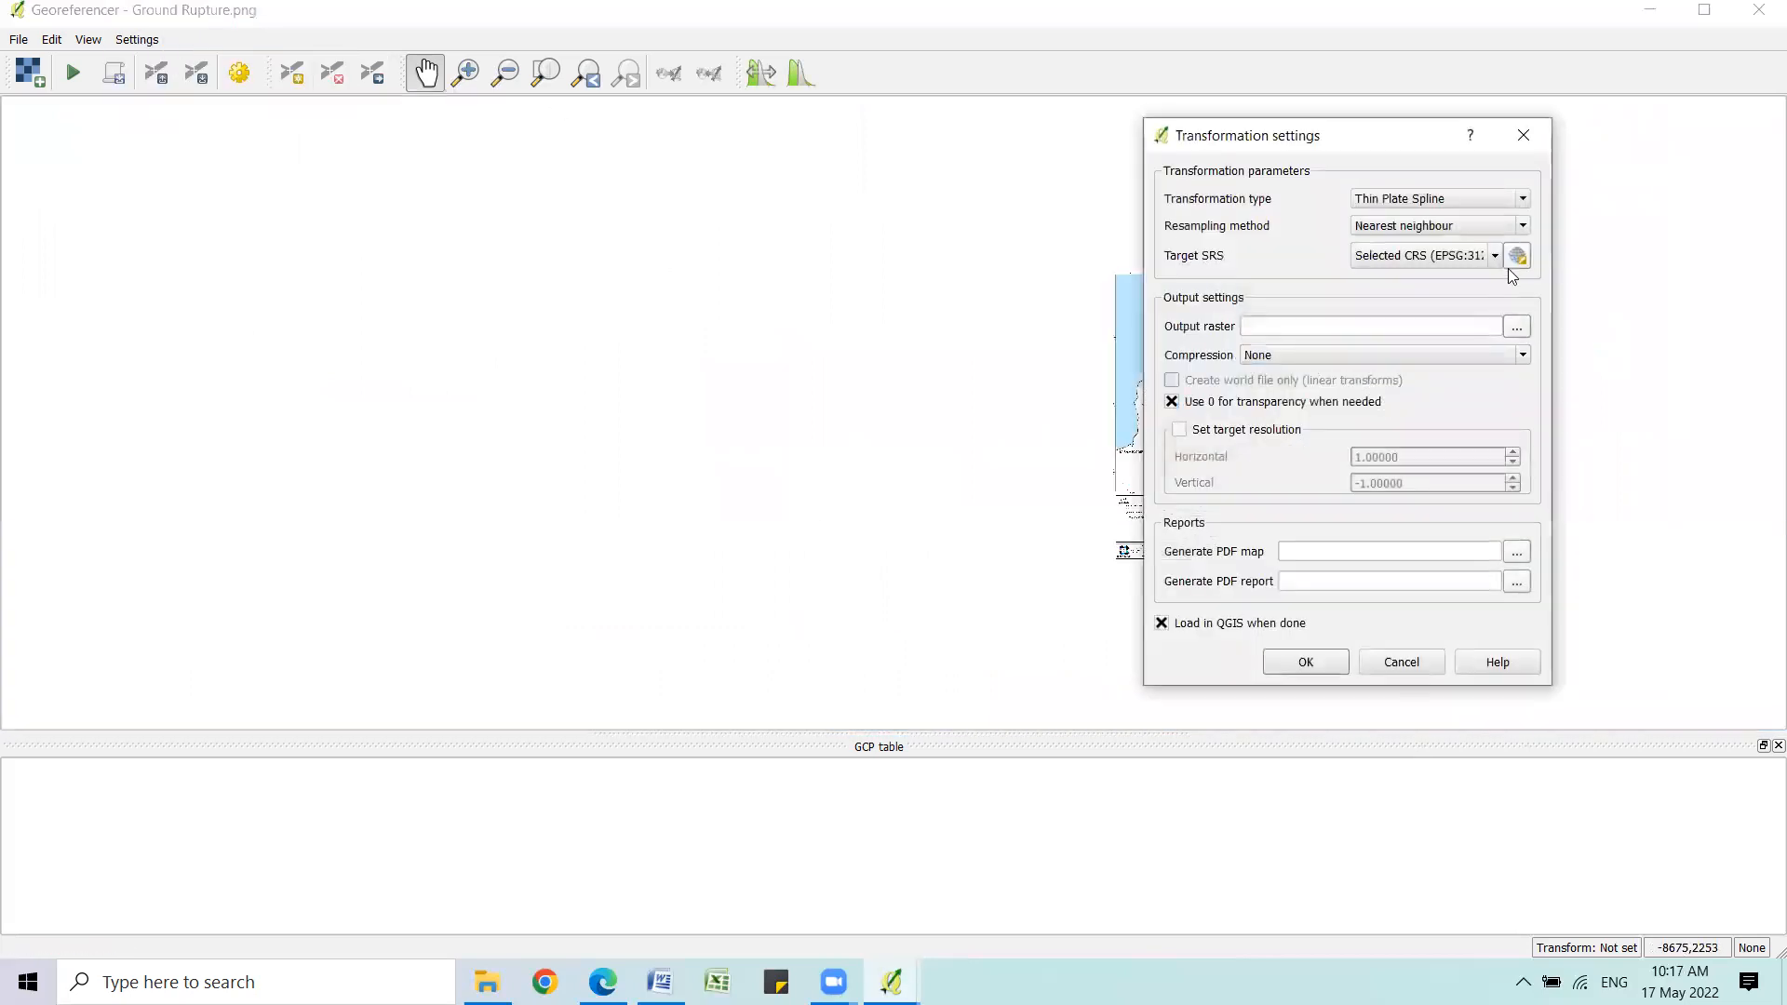
left_click(1517, 257)
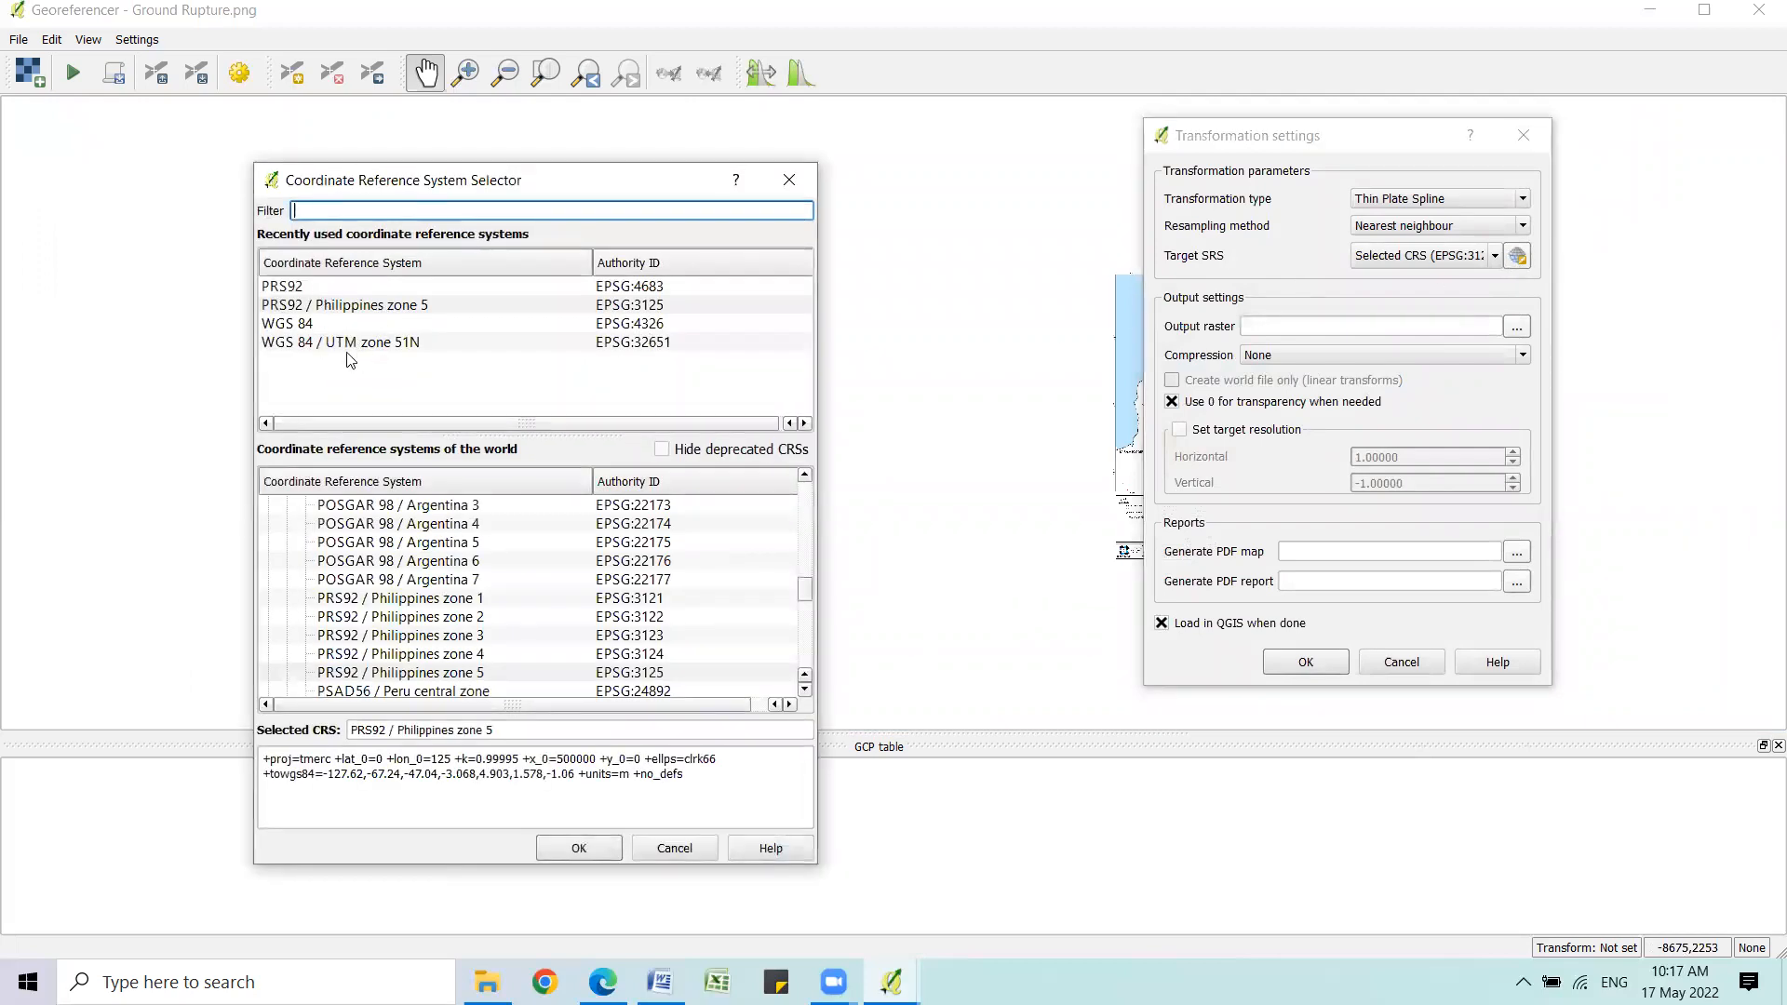
left_click(301, 326)
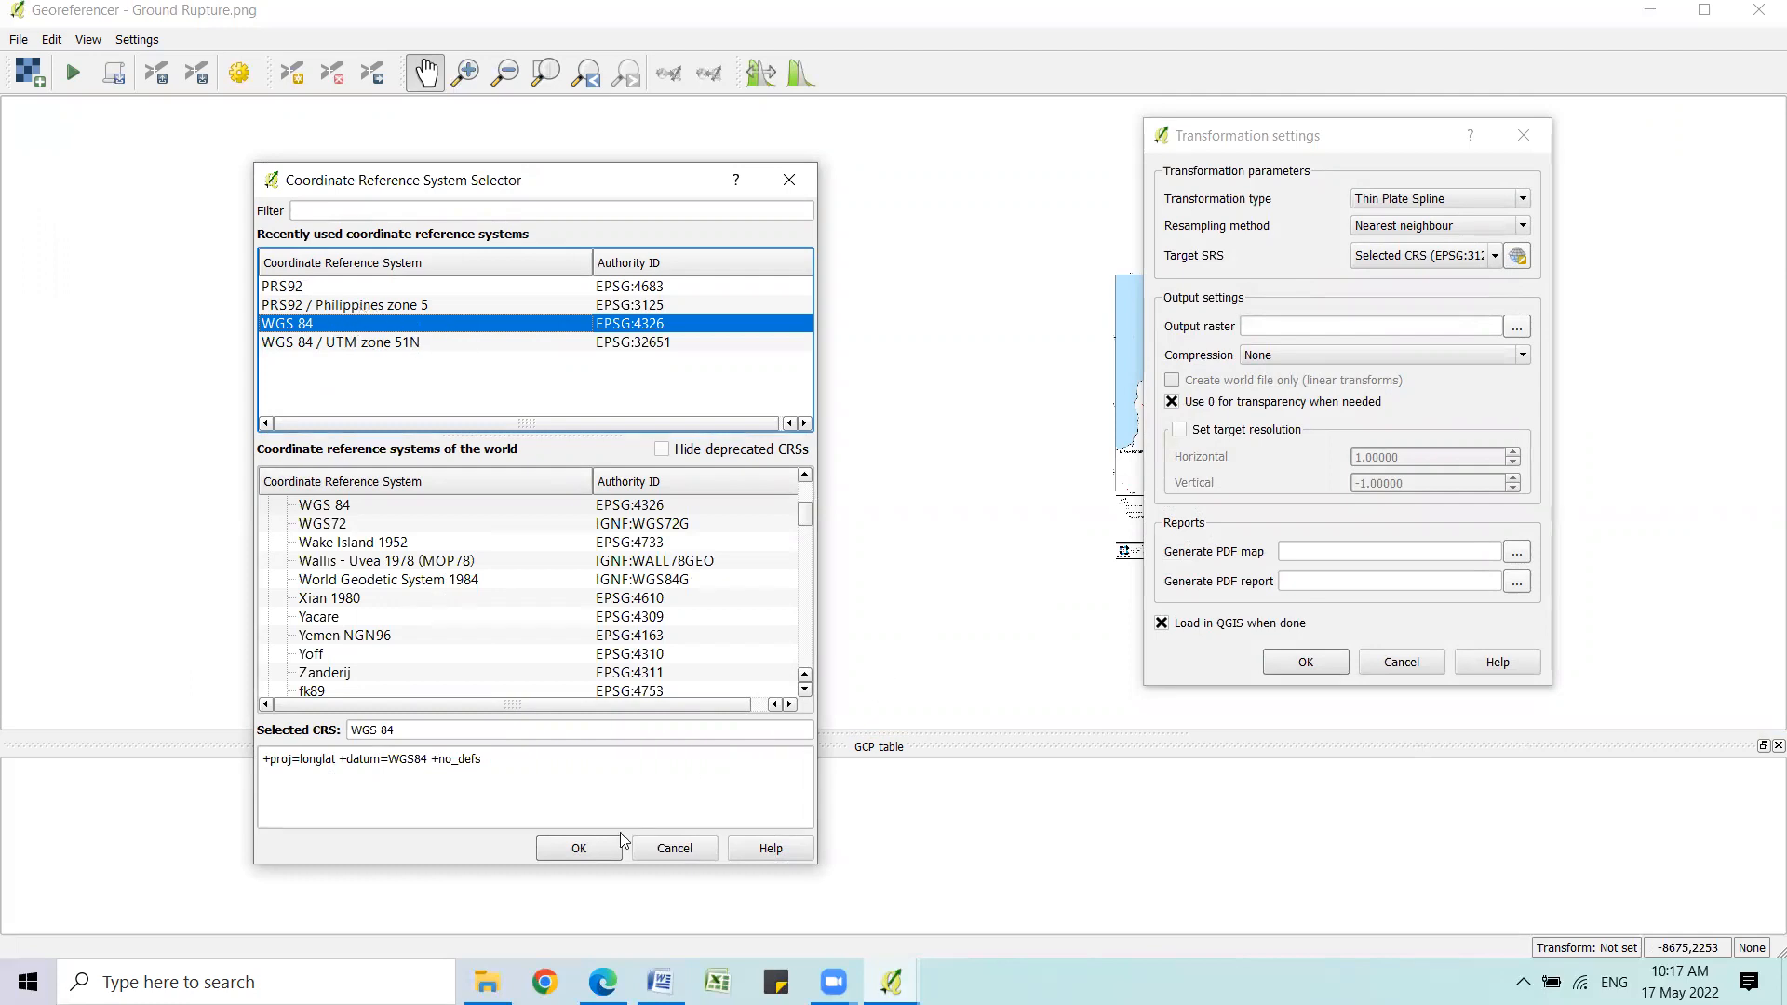
left_click(583, 848)
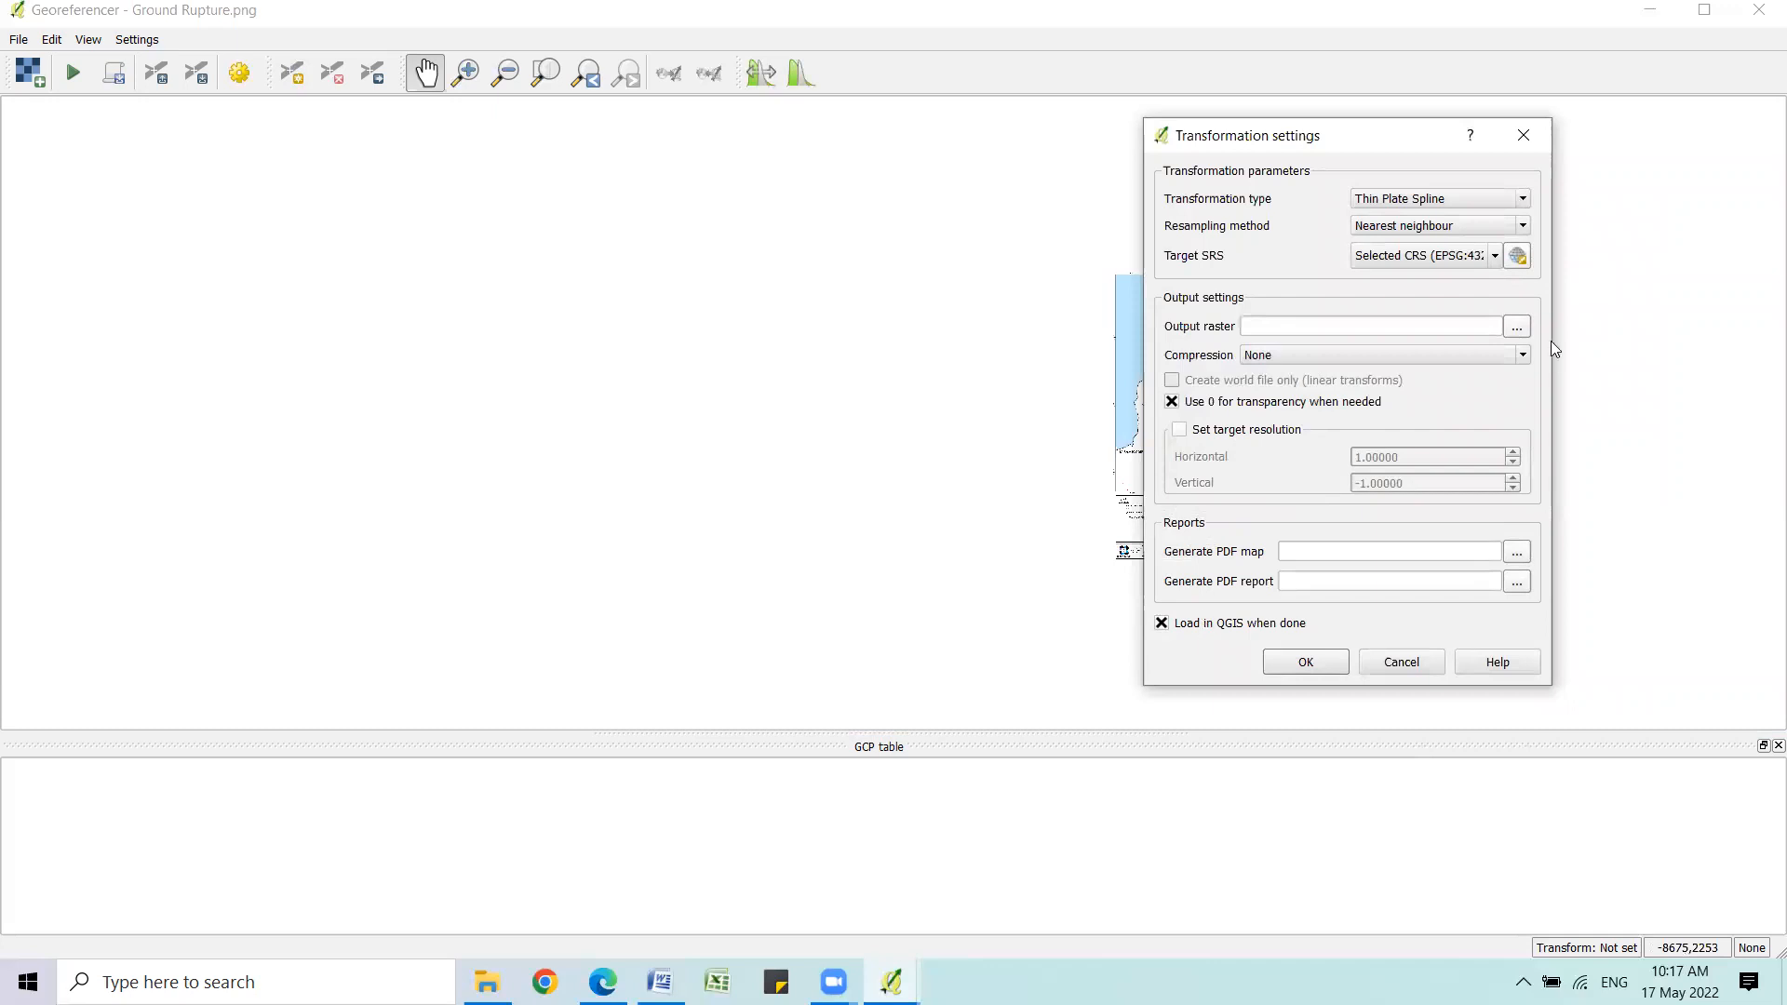
Set the output raster to Ground Rupture_modified in the Exercise 7 Outputs folder and apply the transformation settings.
left_click(1516, 333)
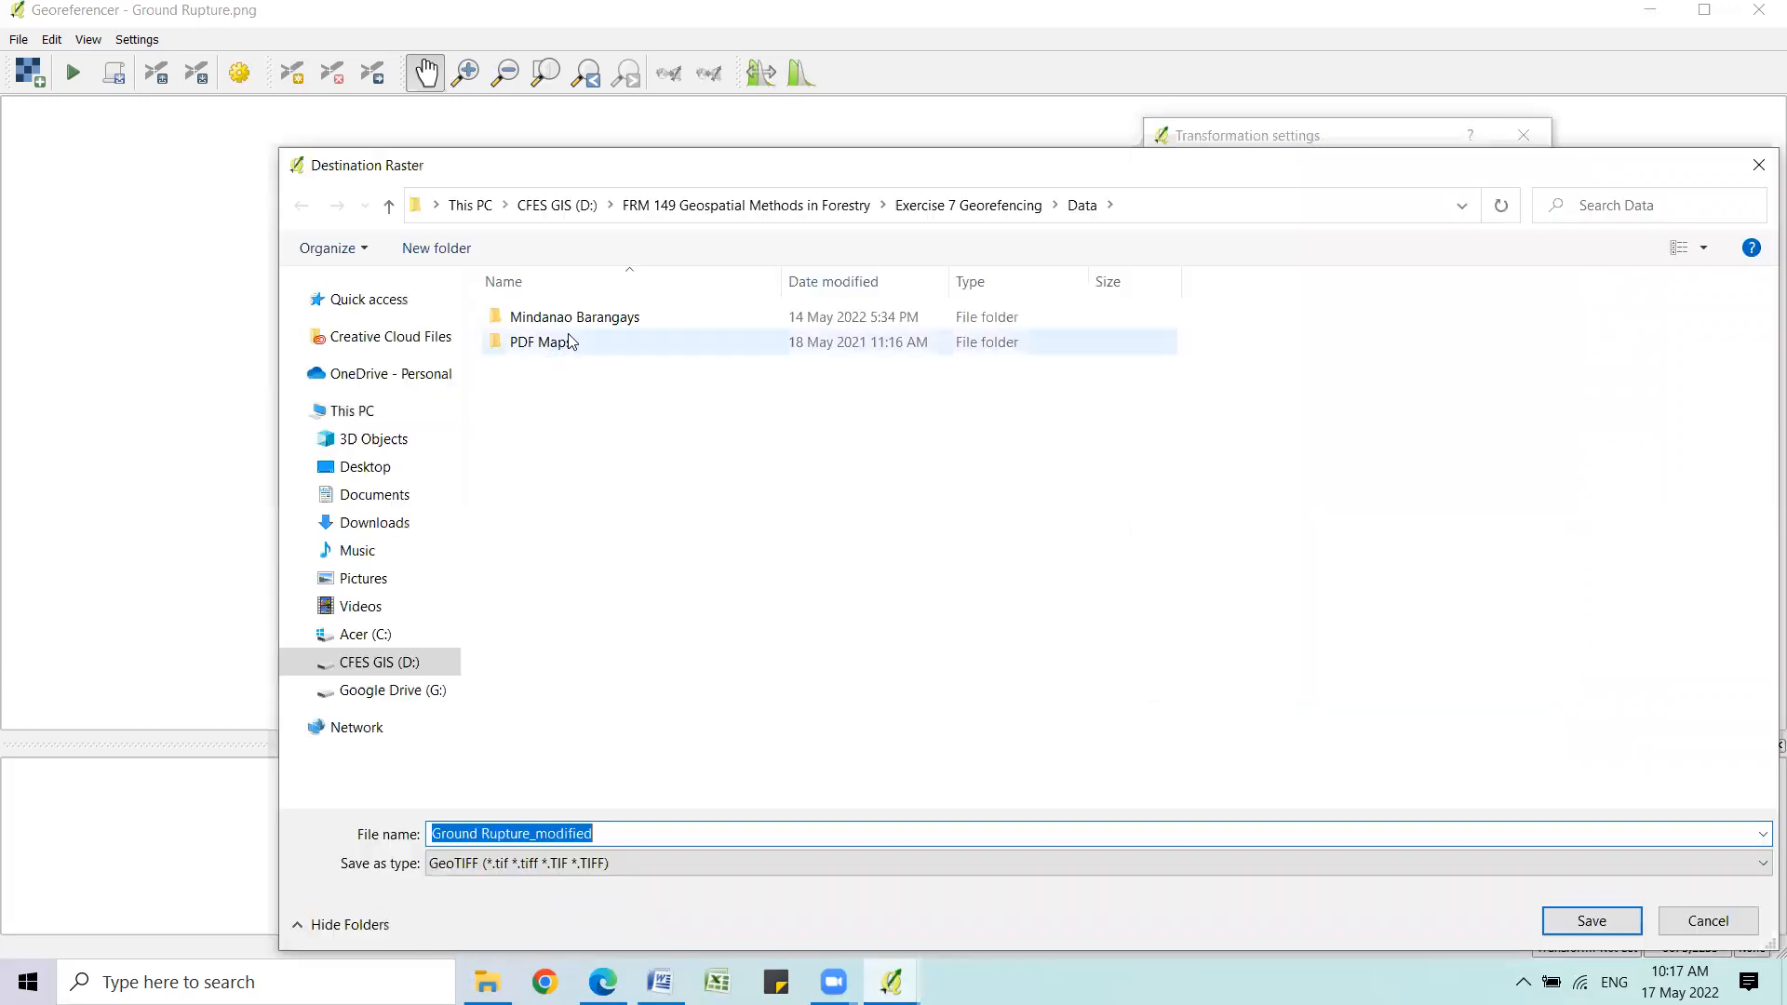
left_click(389, 202)
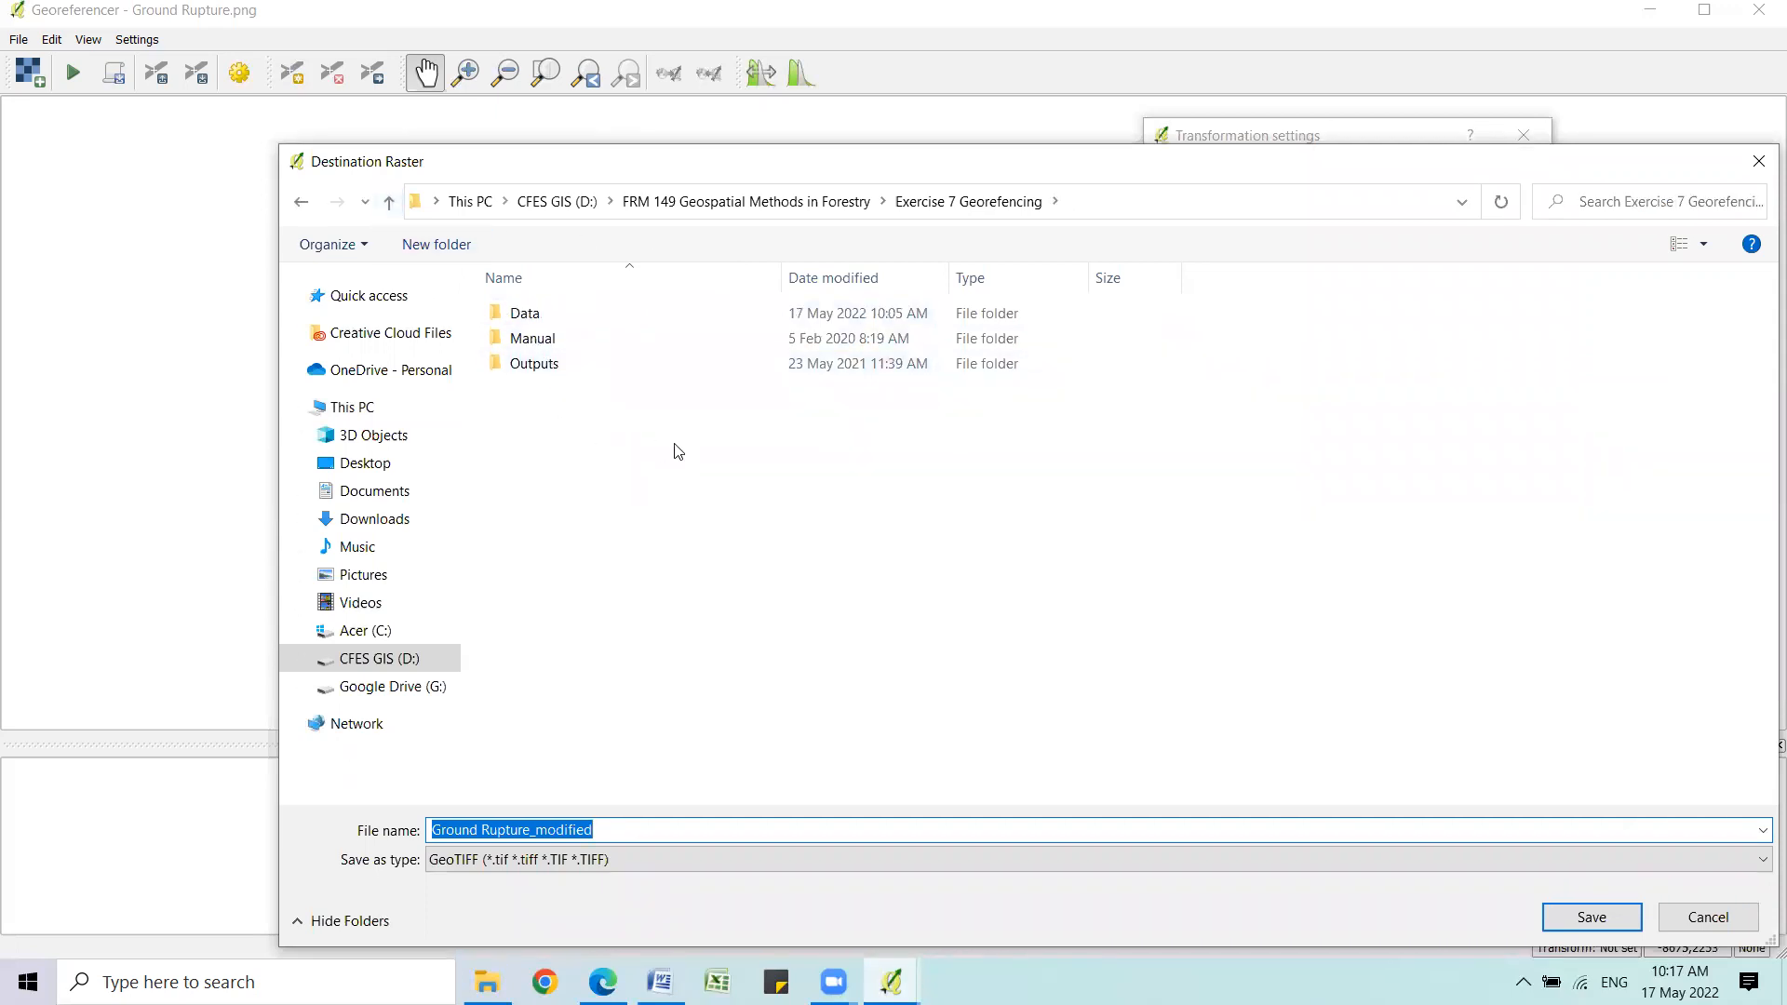
double_click(546, 363)
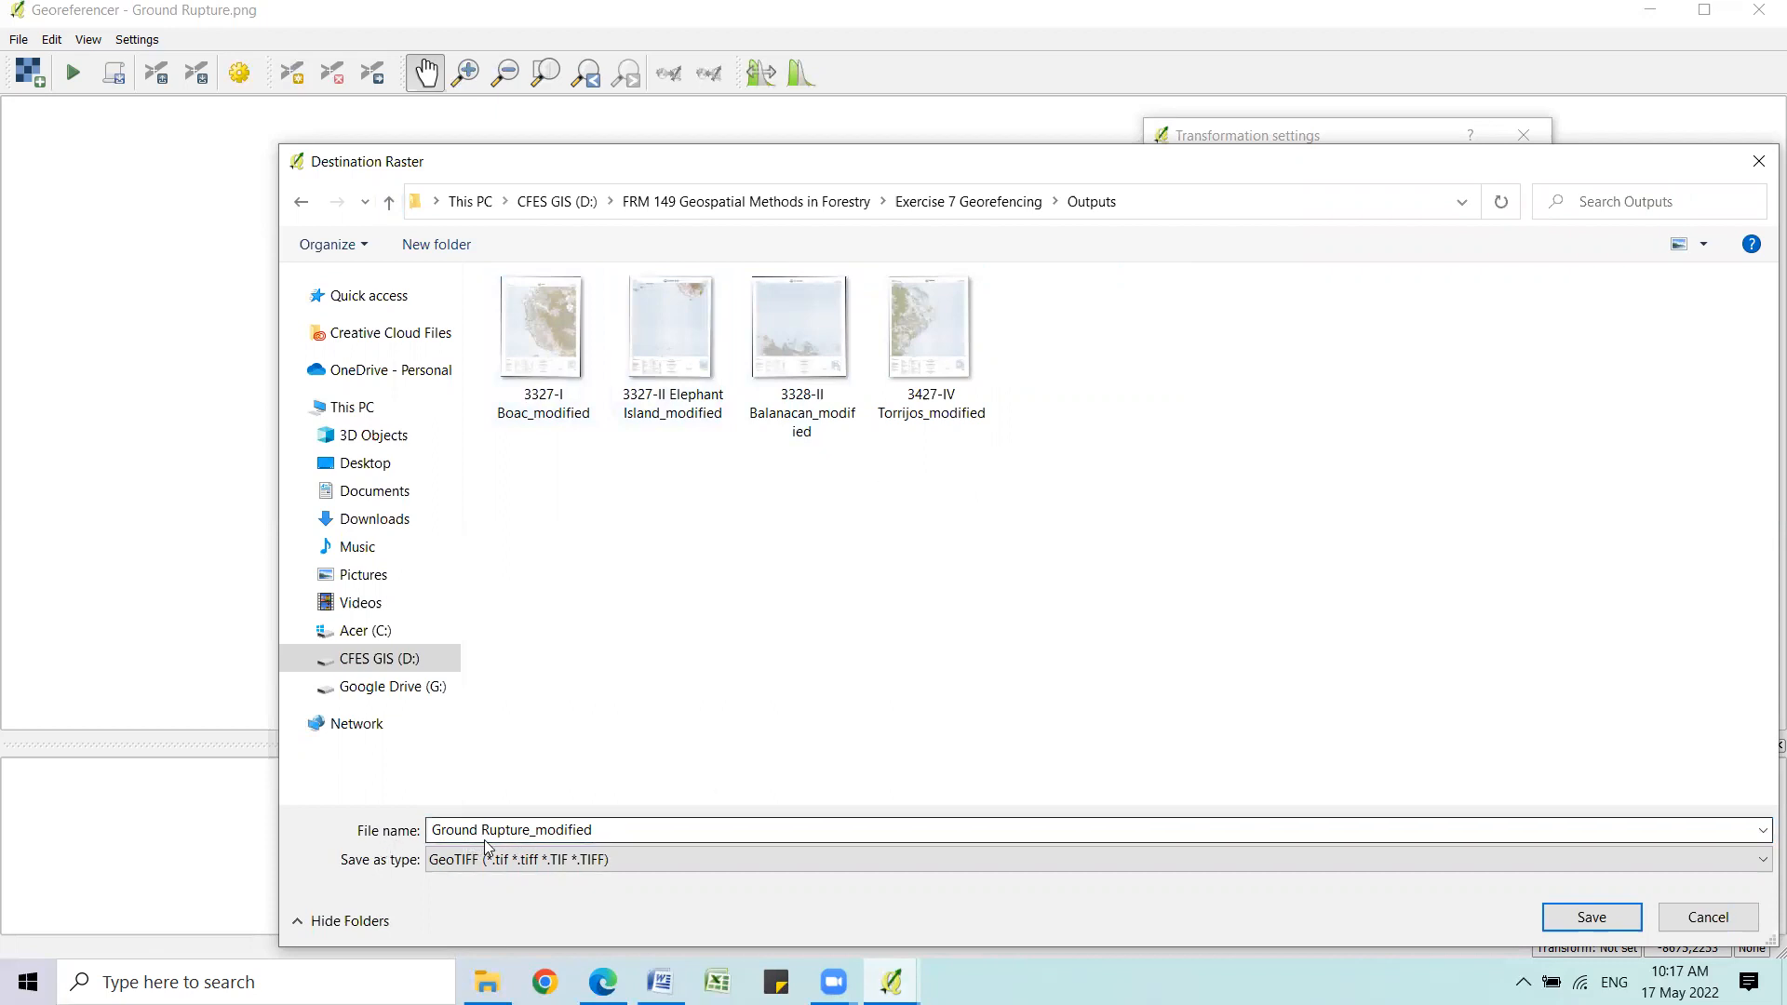
left_click(620, 829)
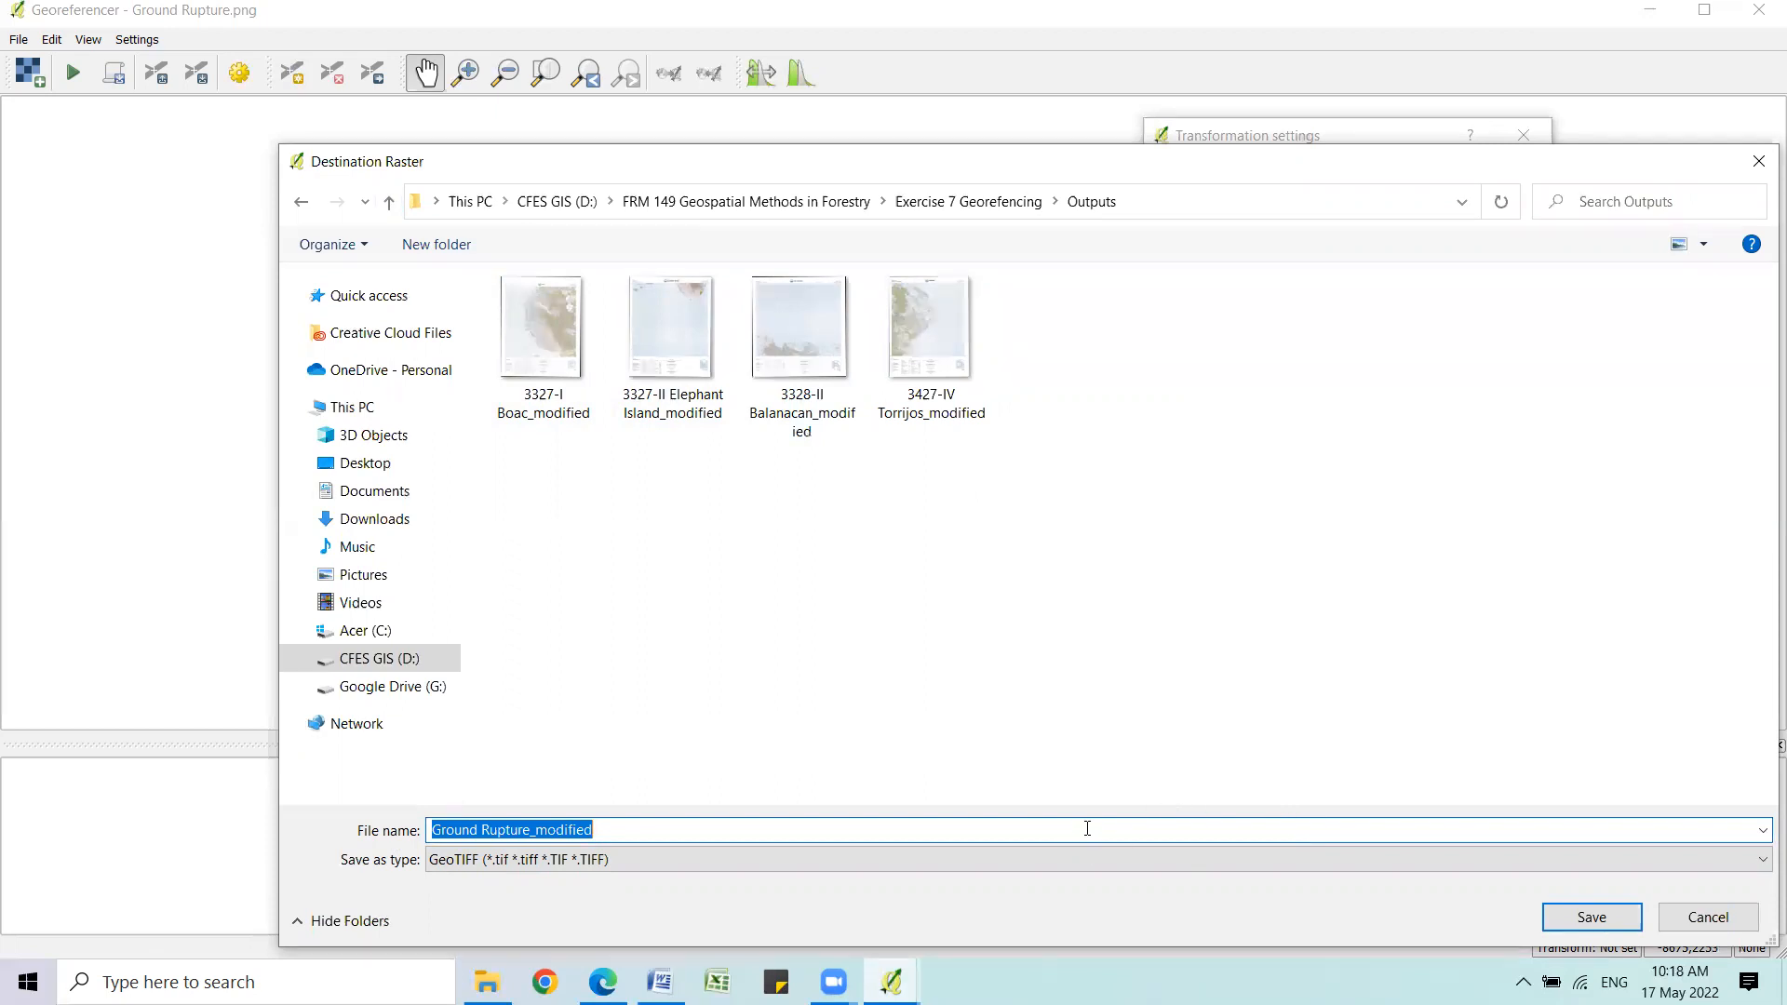
left_click(1590, 918)
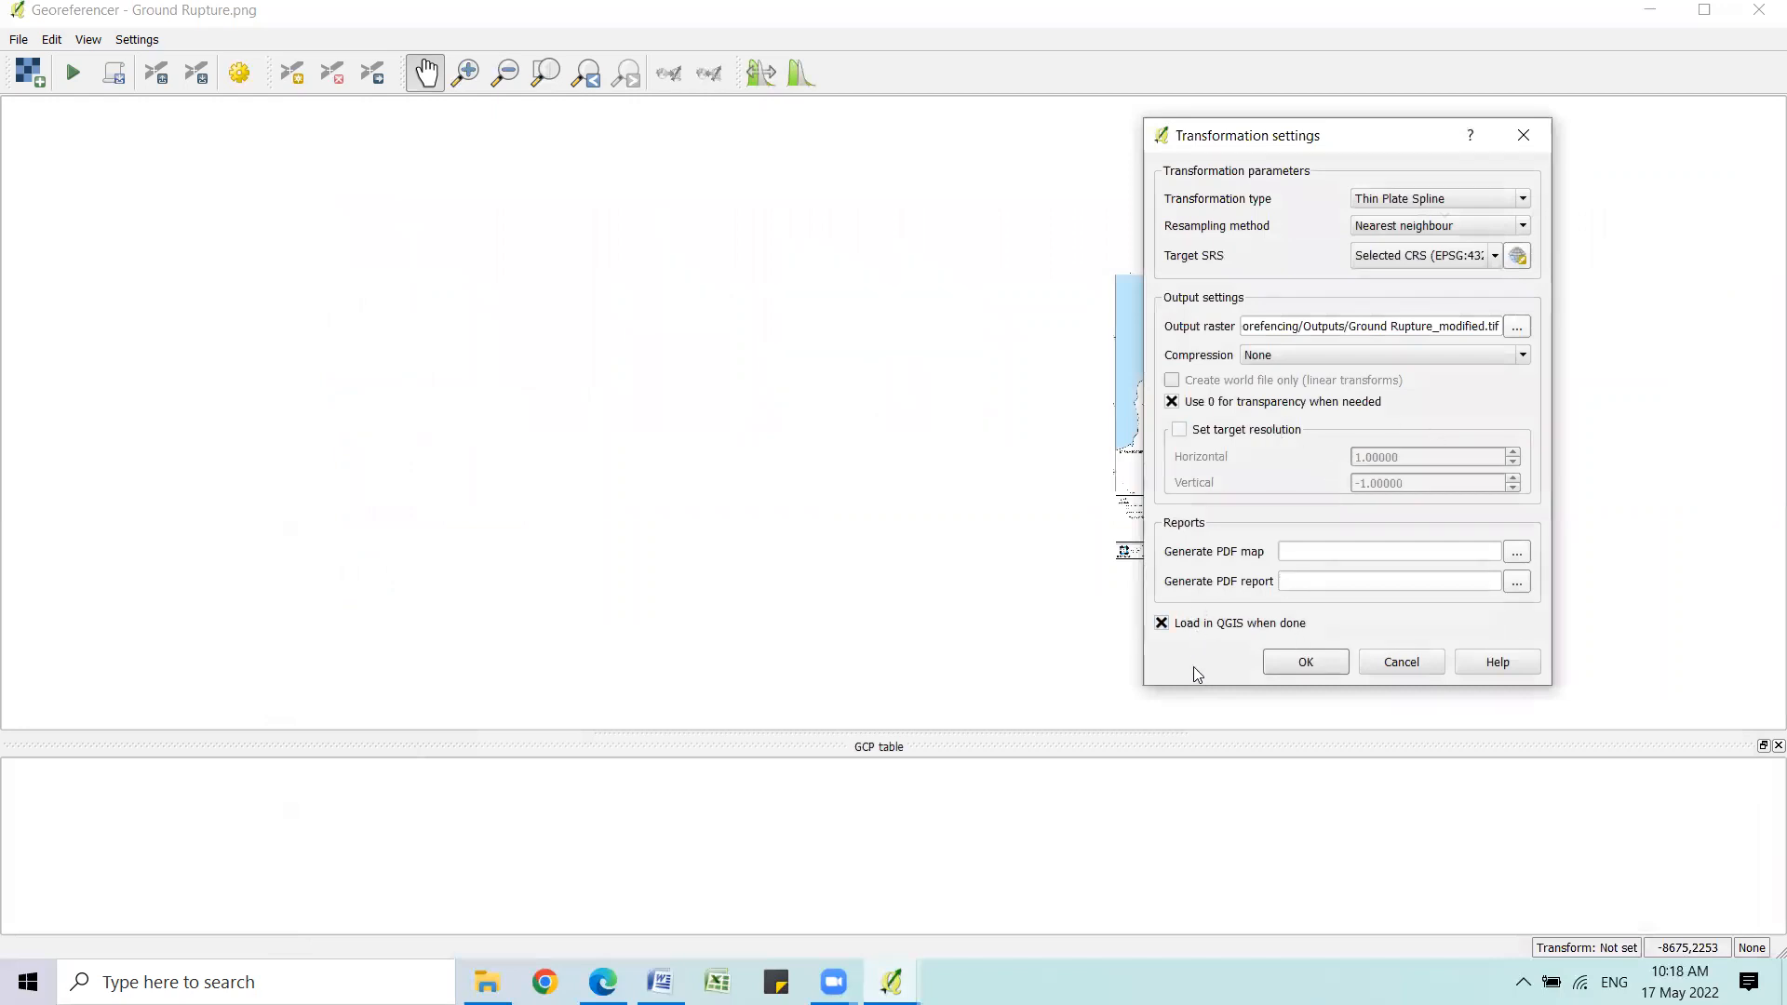
left_click(1307, 662)
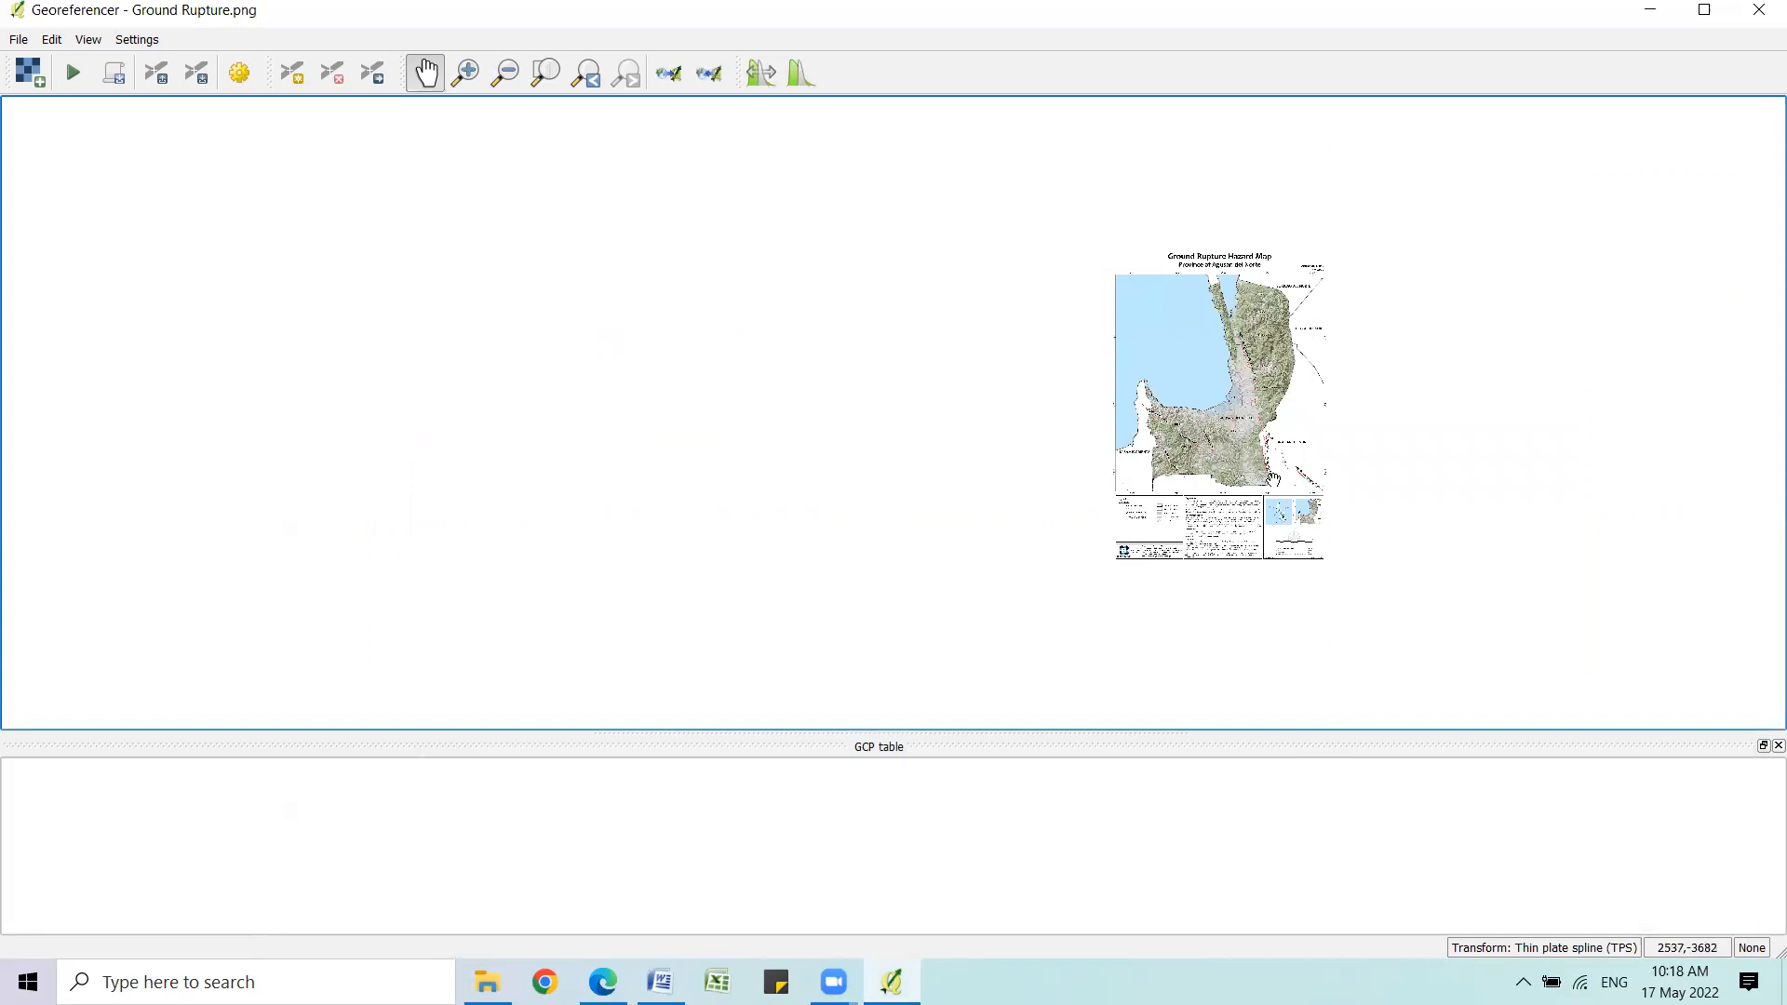
Examine the longitude labels along the map's northern border and the latitude labels along its western border.
left_click_drag(1201, 440, 925, 517)
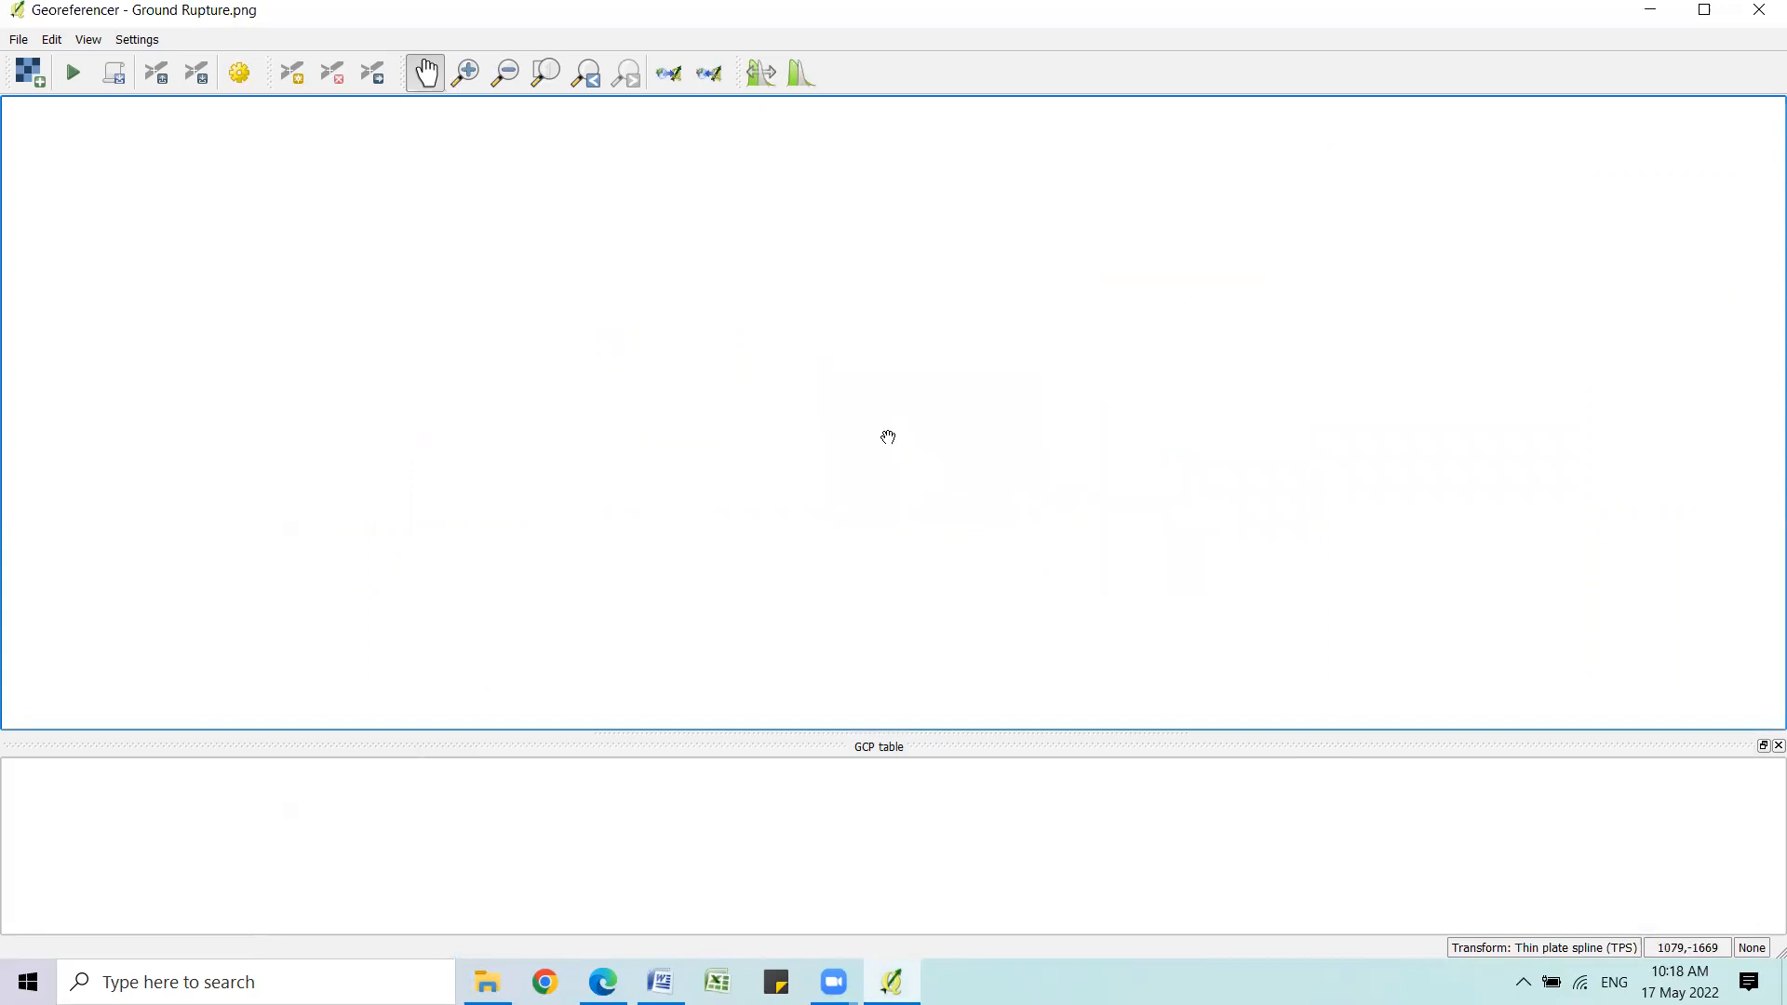
scroll(847, 384, "up", 2)
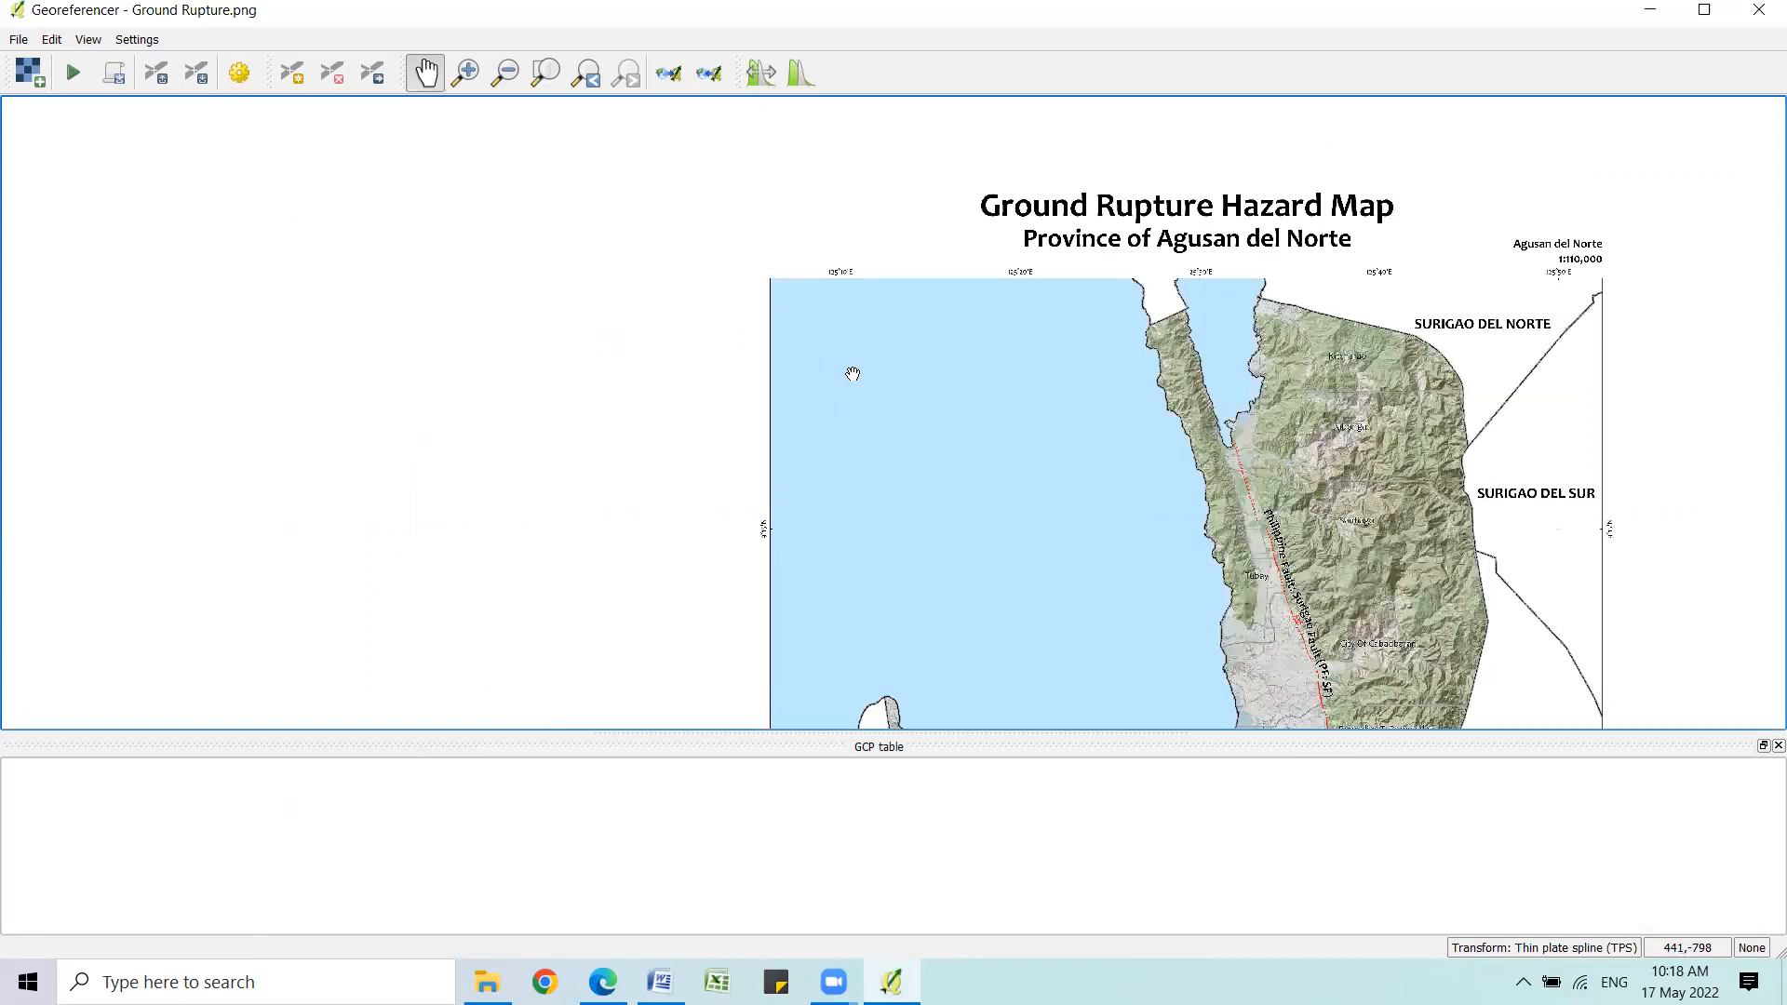
left_click_drag(882, 279, 849, 346)
scroll(829, 354, "up", 1)
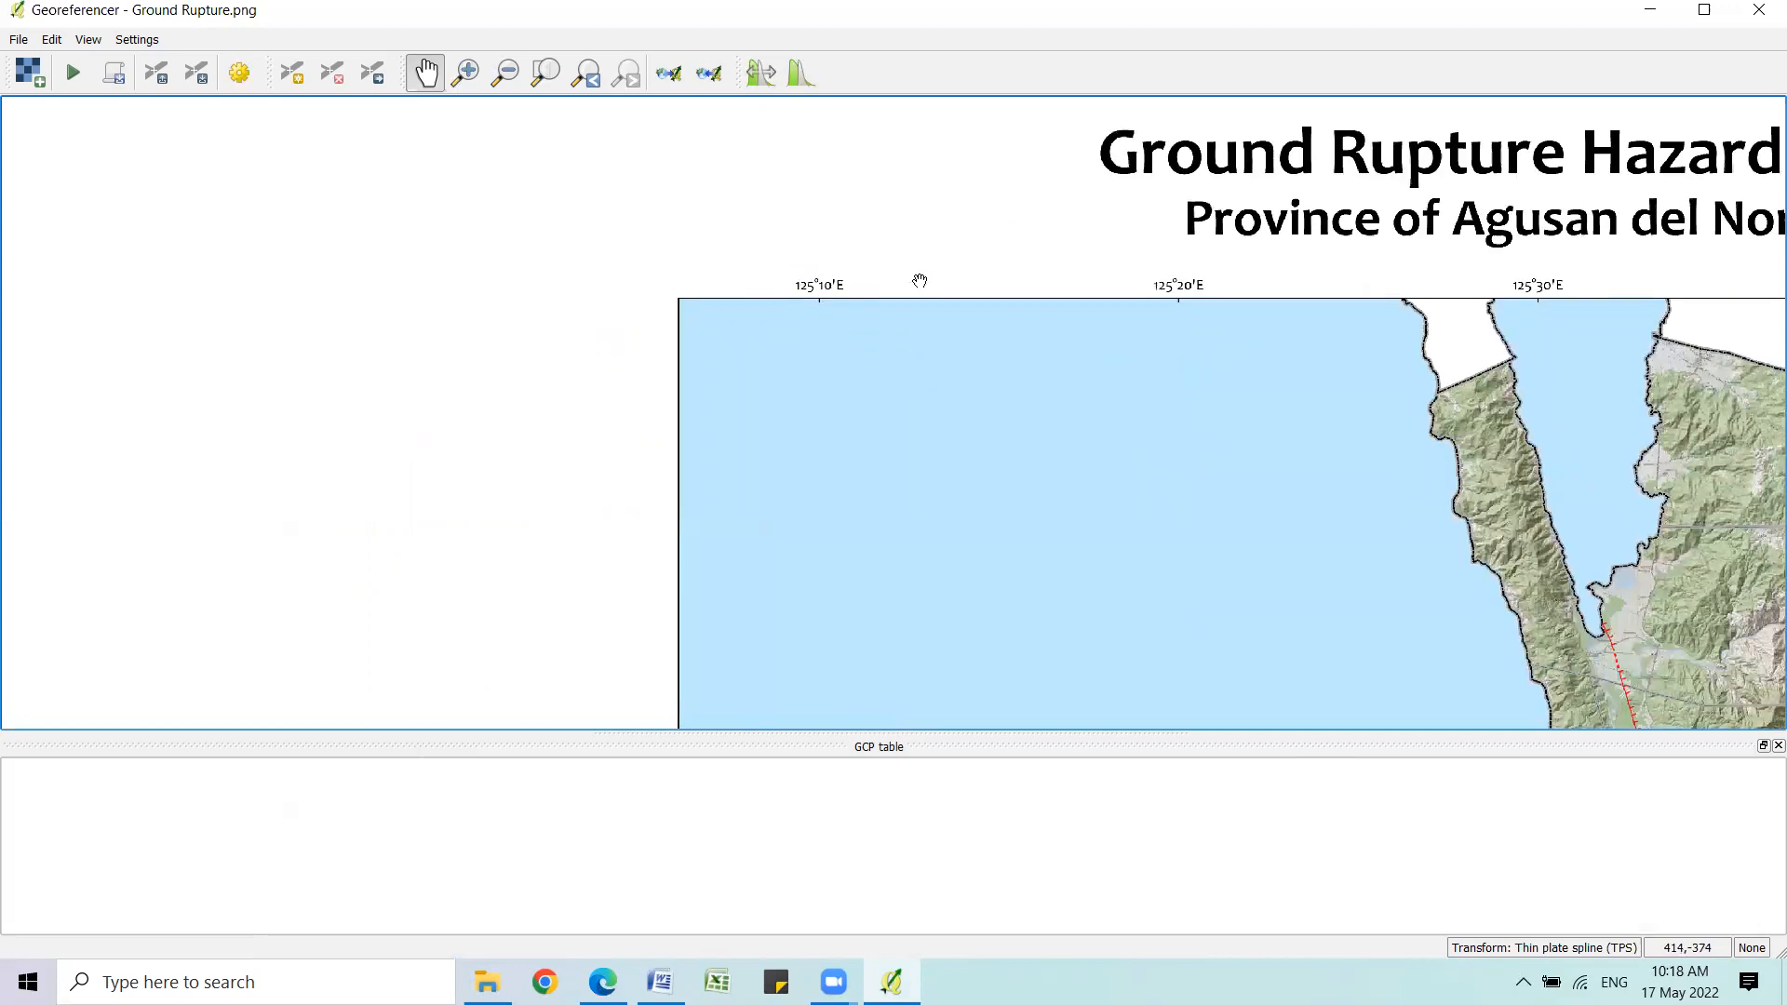
left_click_drag(1474, 402, 1142, 437)
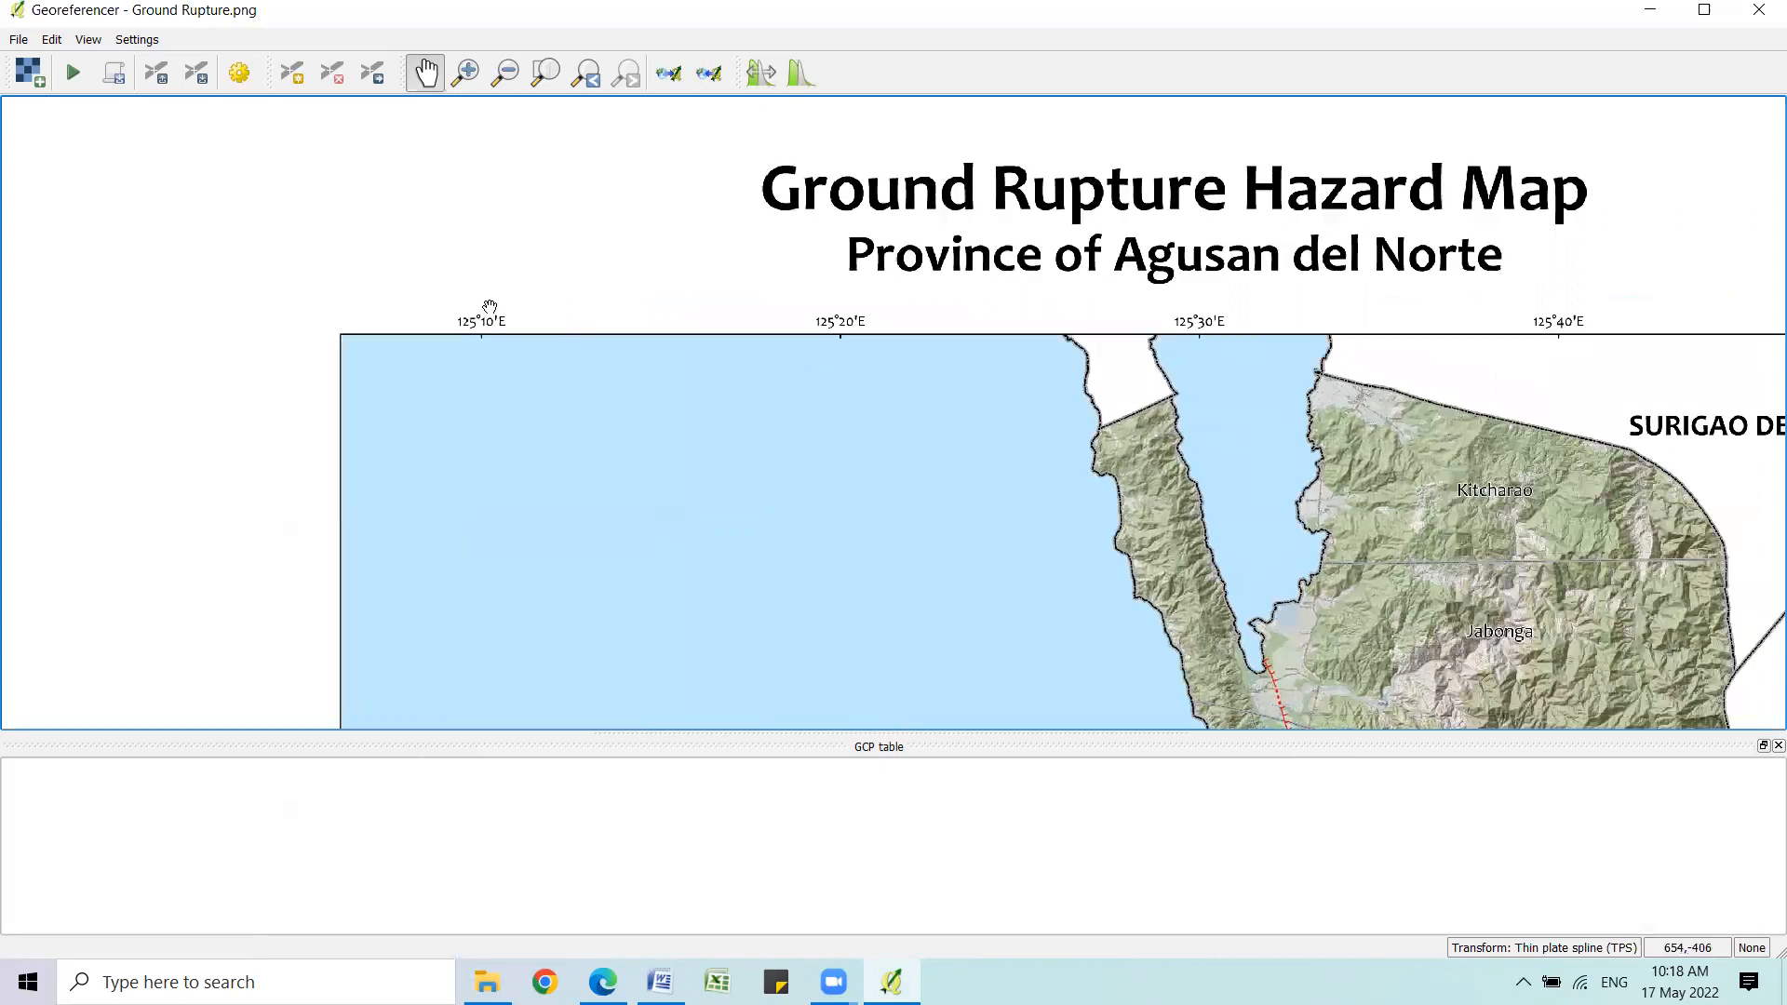
left_click_drag(308, 665, 436, 454)
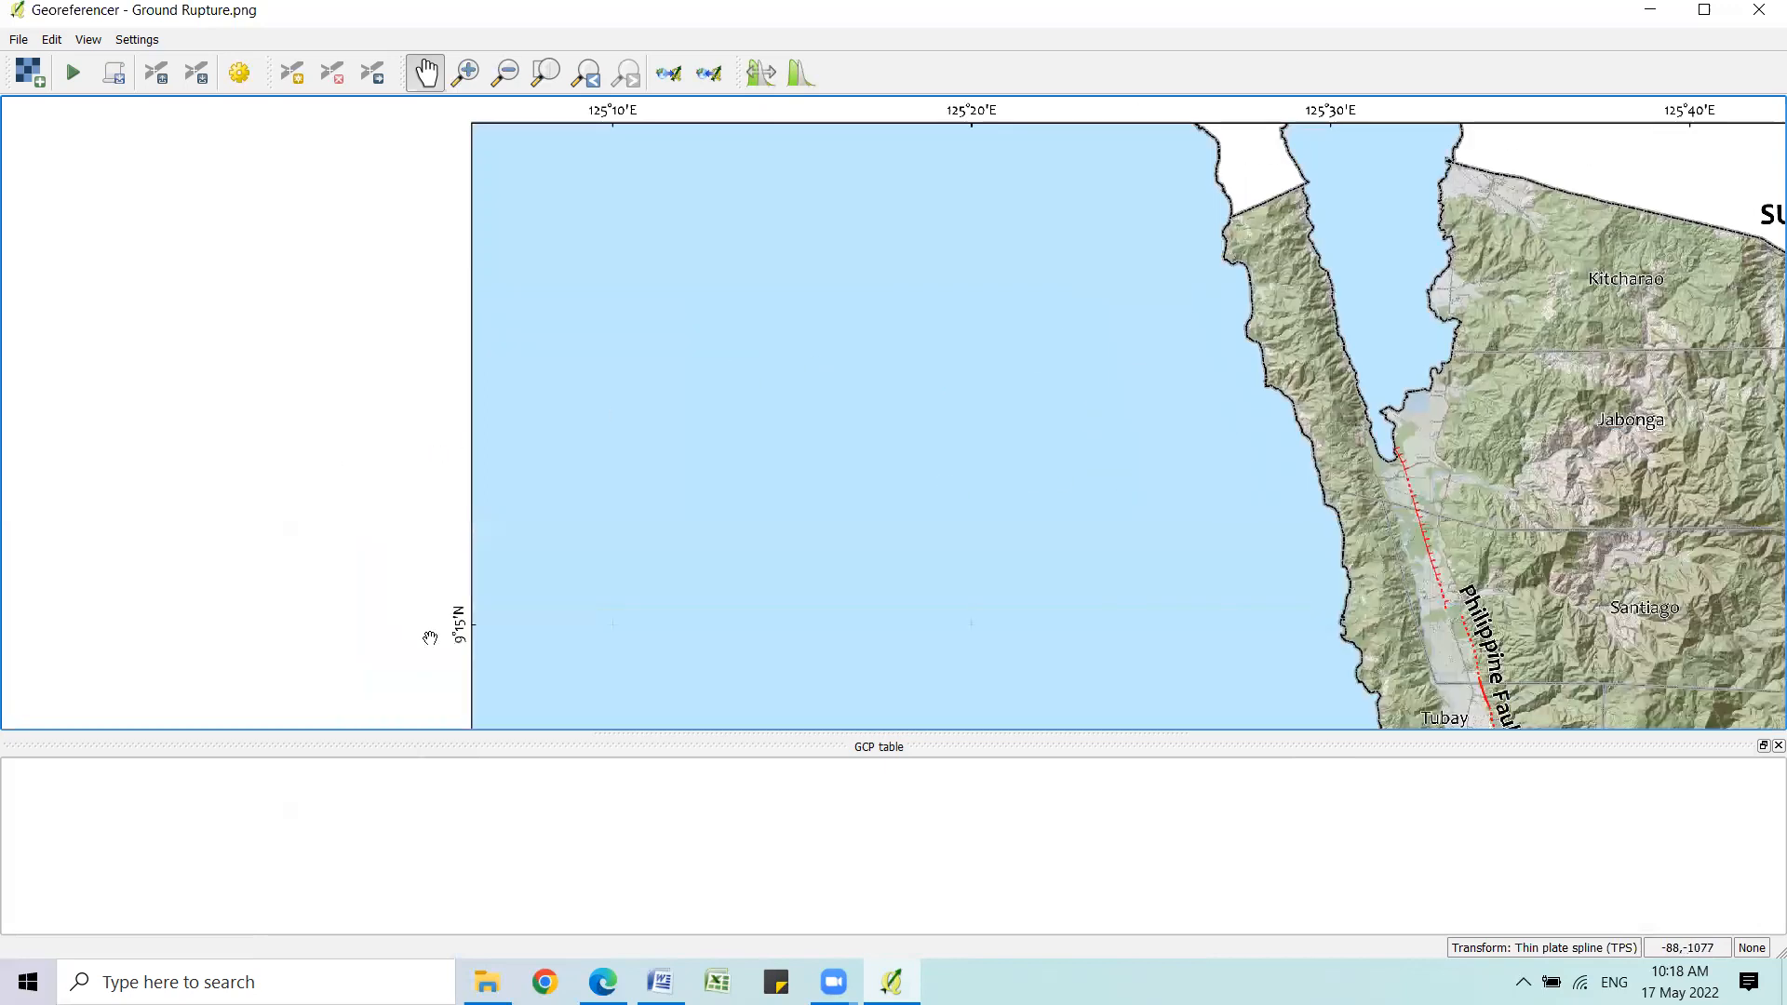
left_click_drag(582, 203, 584, 309)
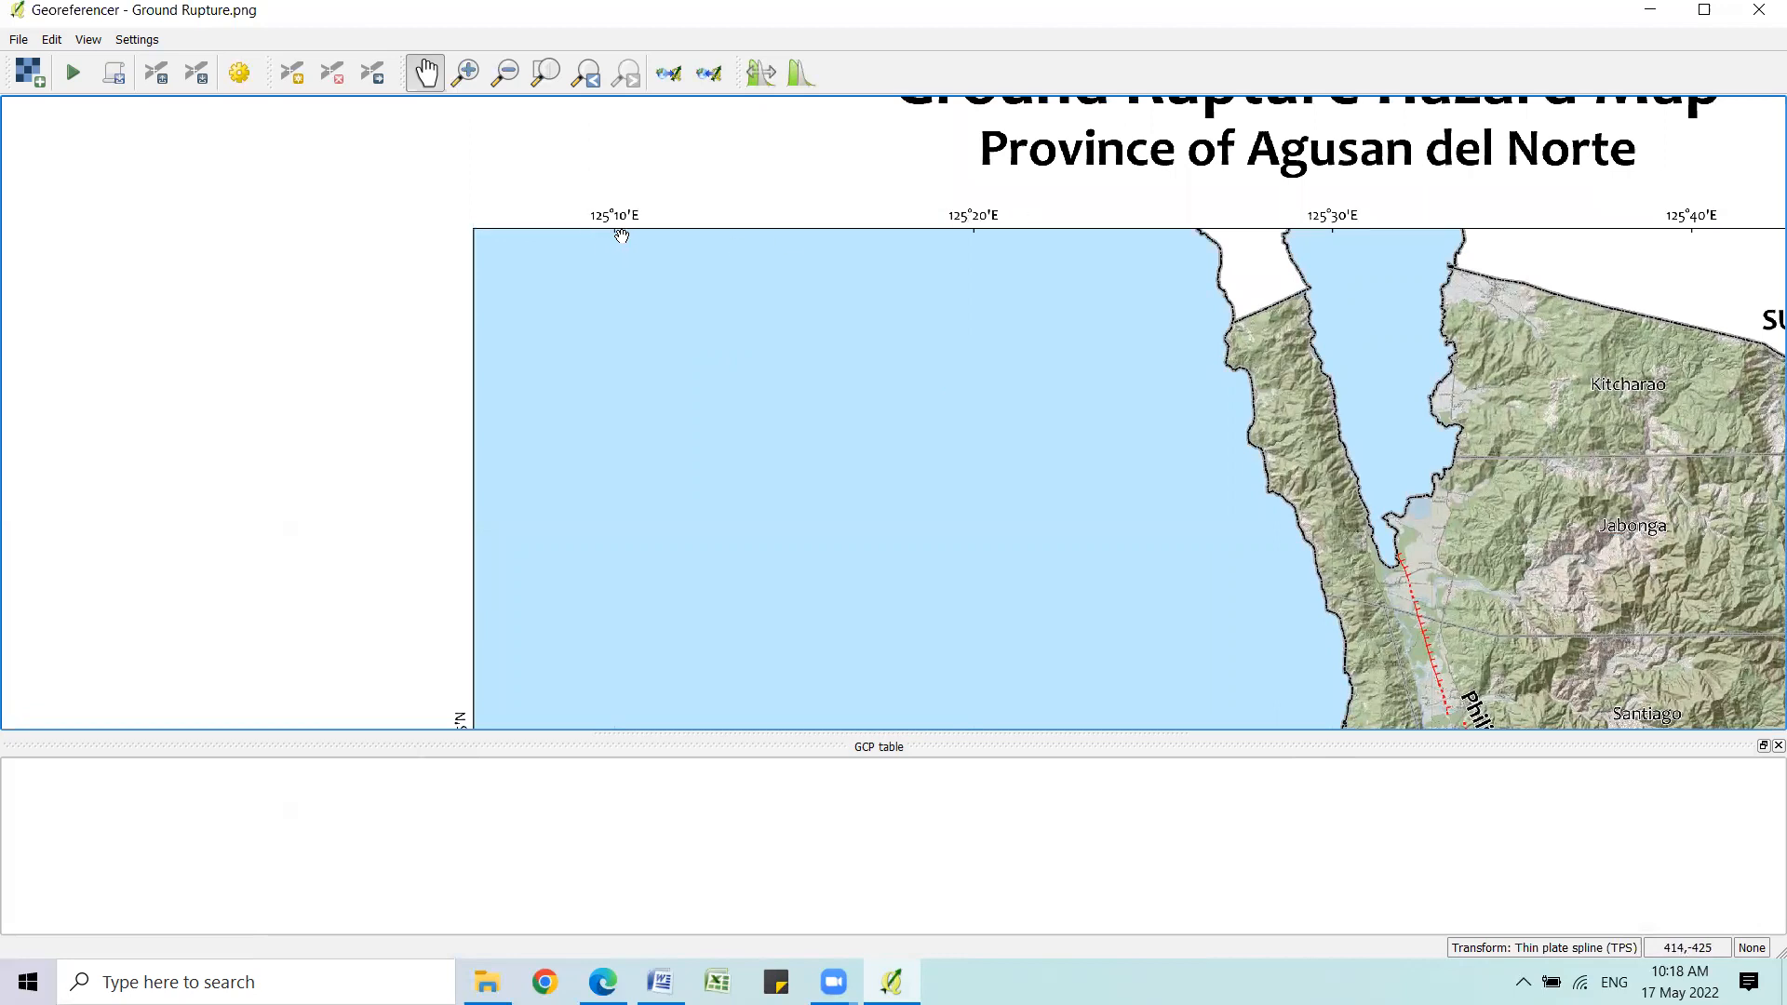
left_click_drag(786, 492, 798, 307)
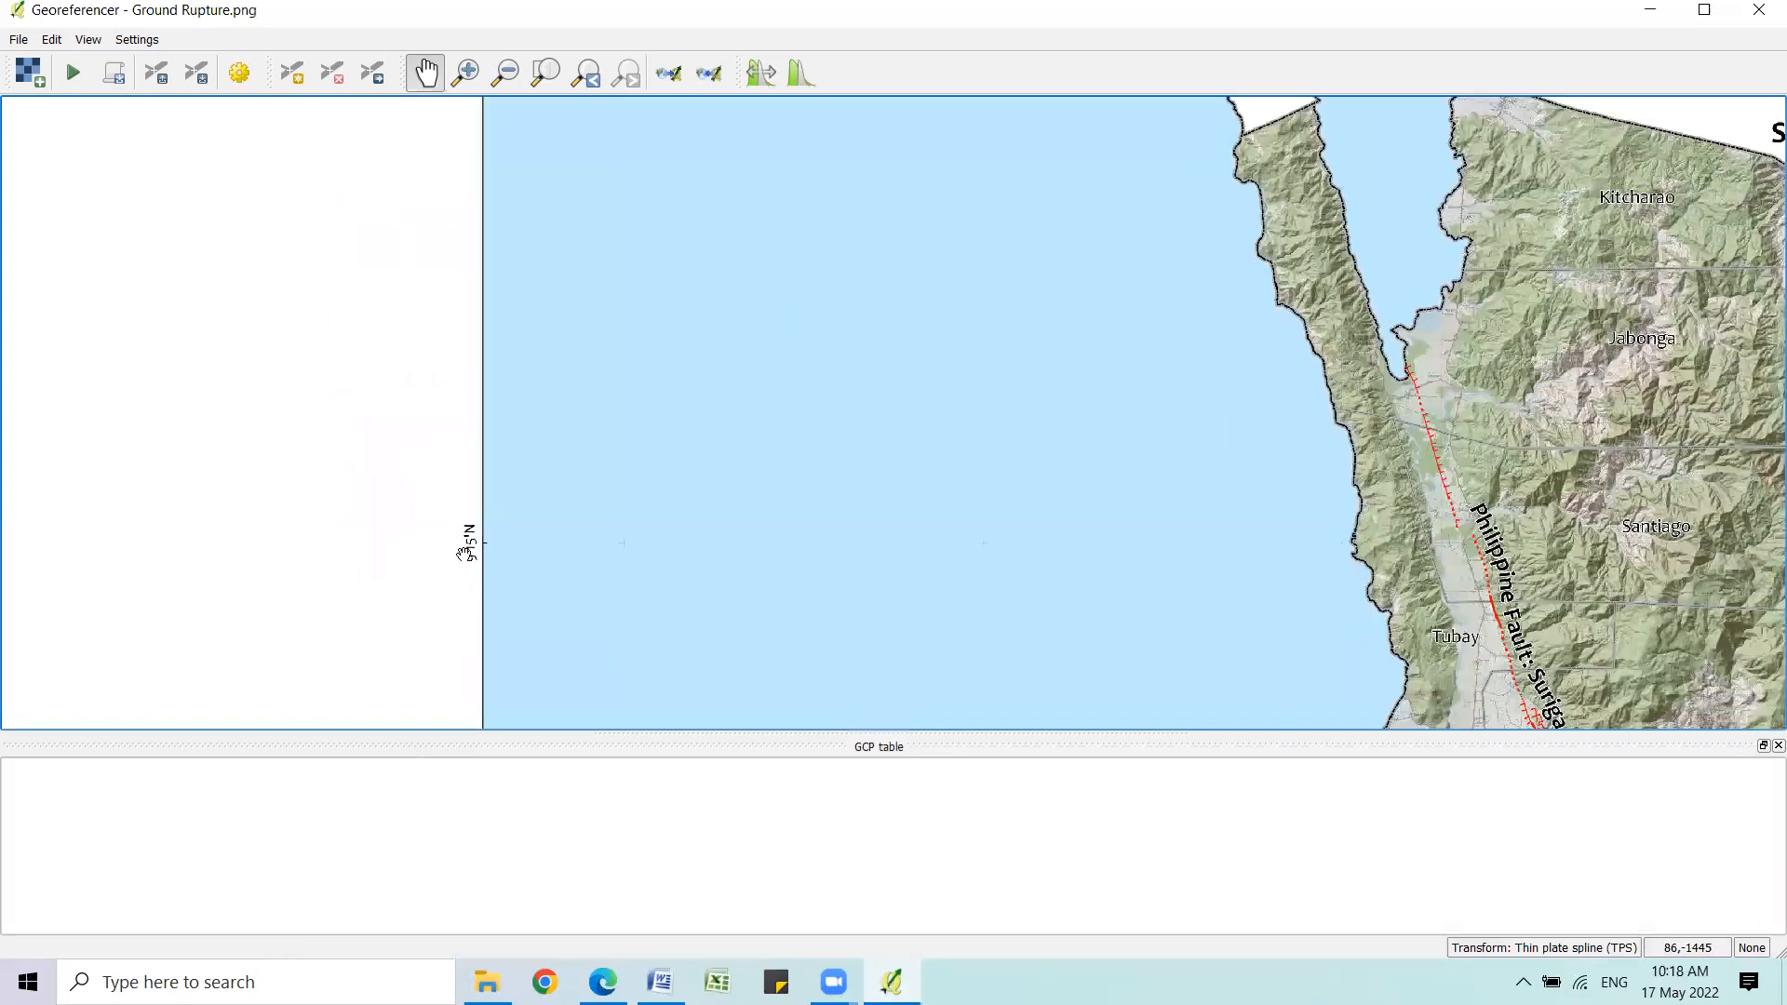
Locate the grid crossing of 125°10'E and 9°15'N in the sea area by following both border labels.
left_click_drag(942, 377, 801, 438)
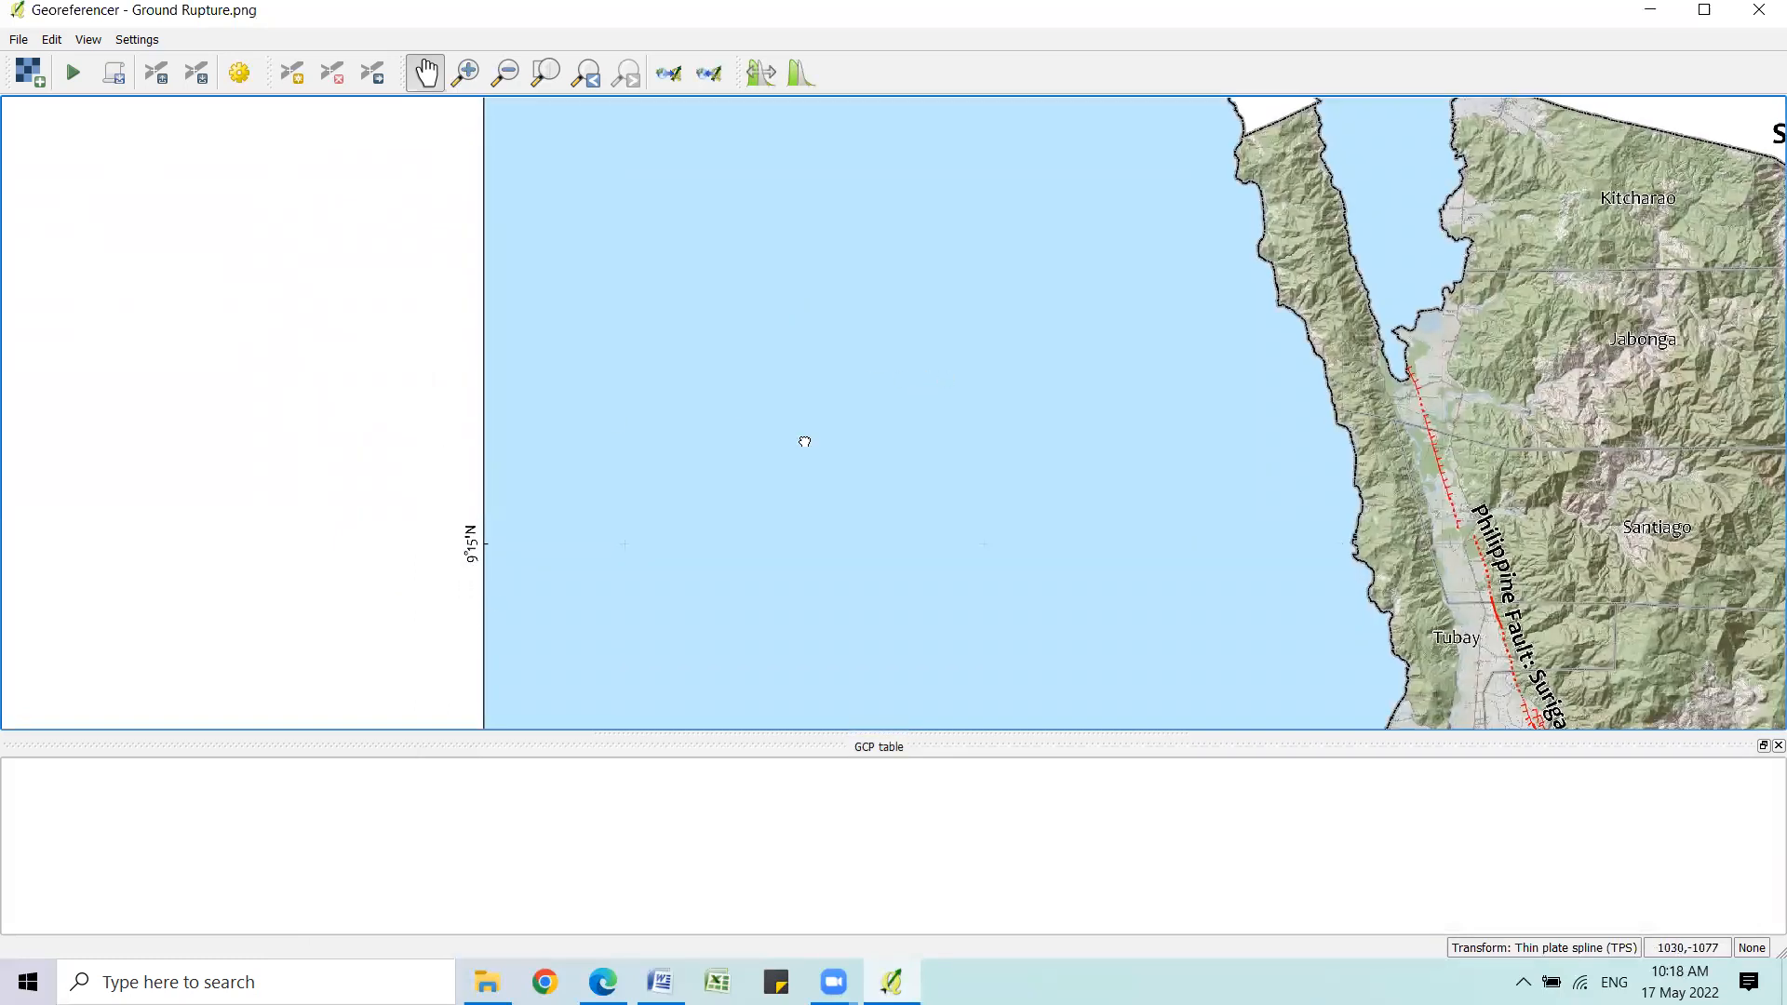
left_click_drag(514, 343, 584, 406)
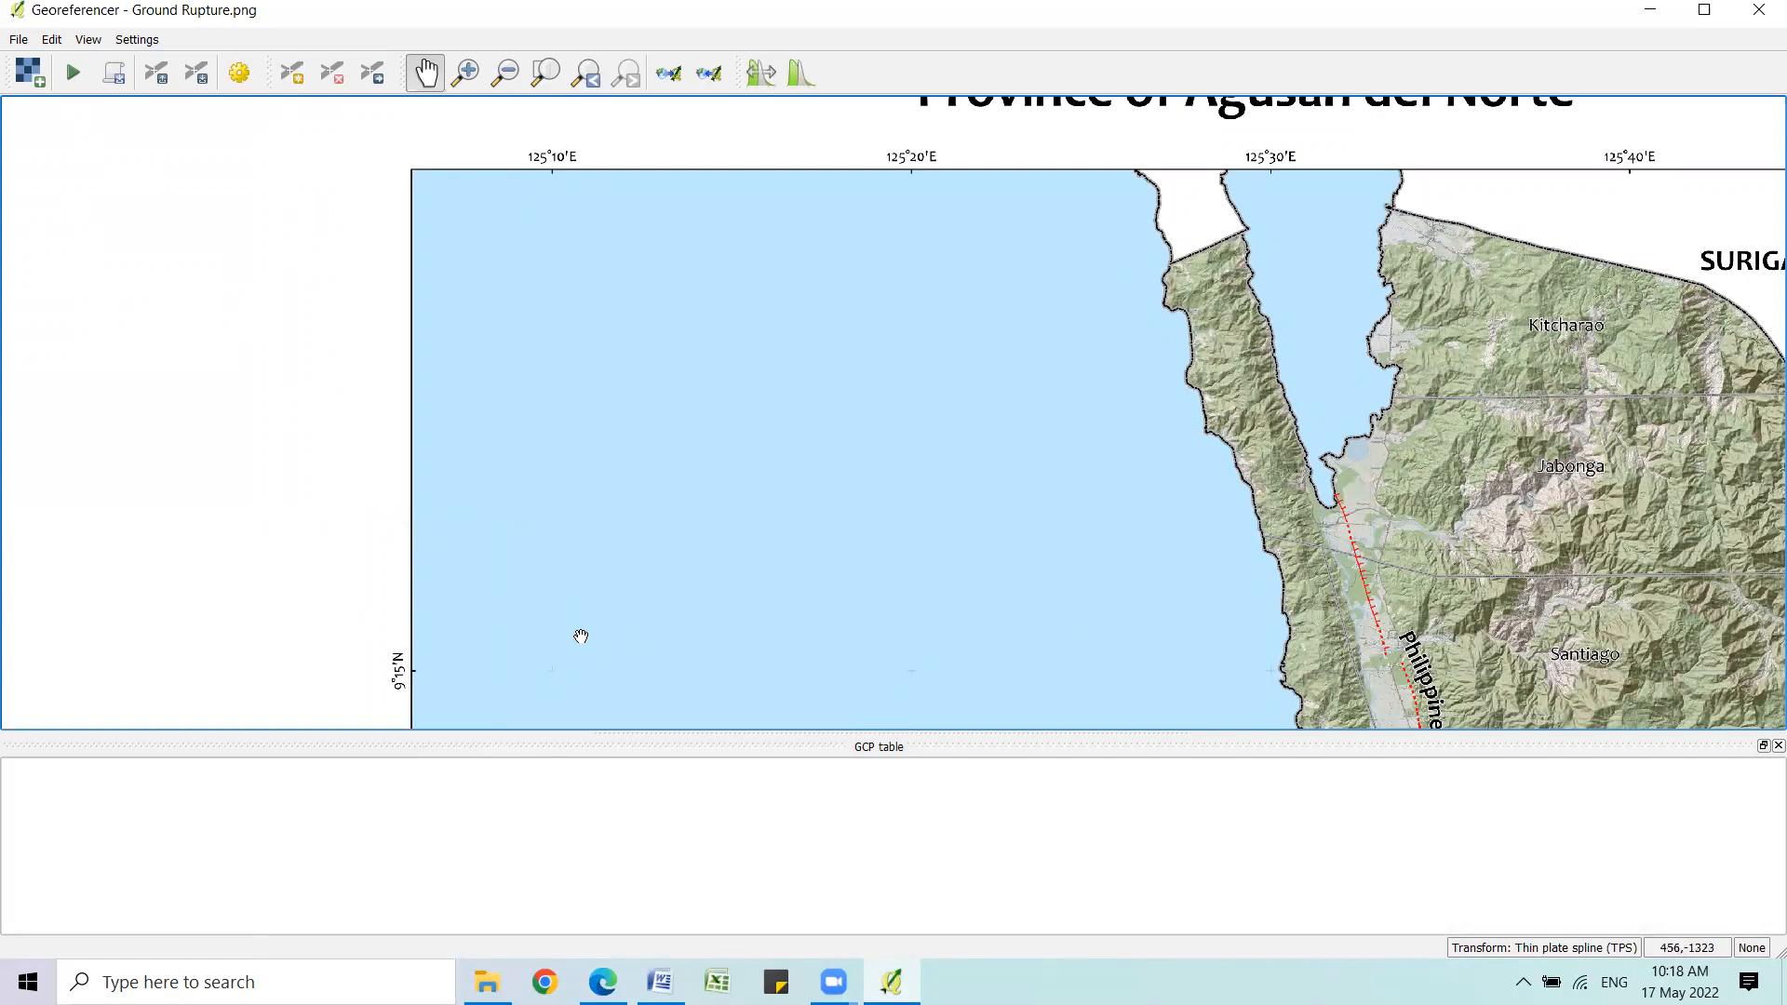
left_click_drag(581, 637, 590, 582)
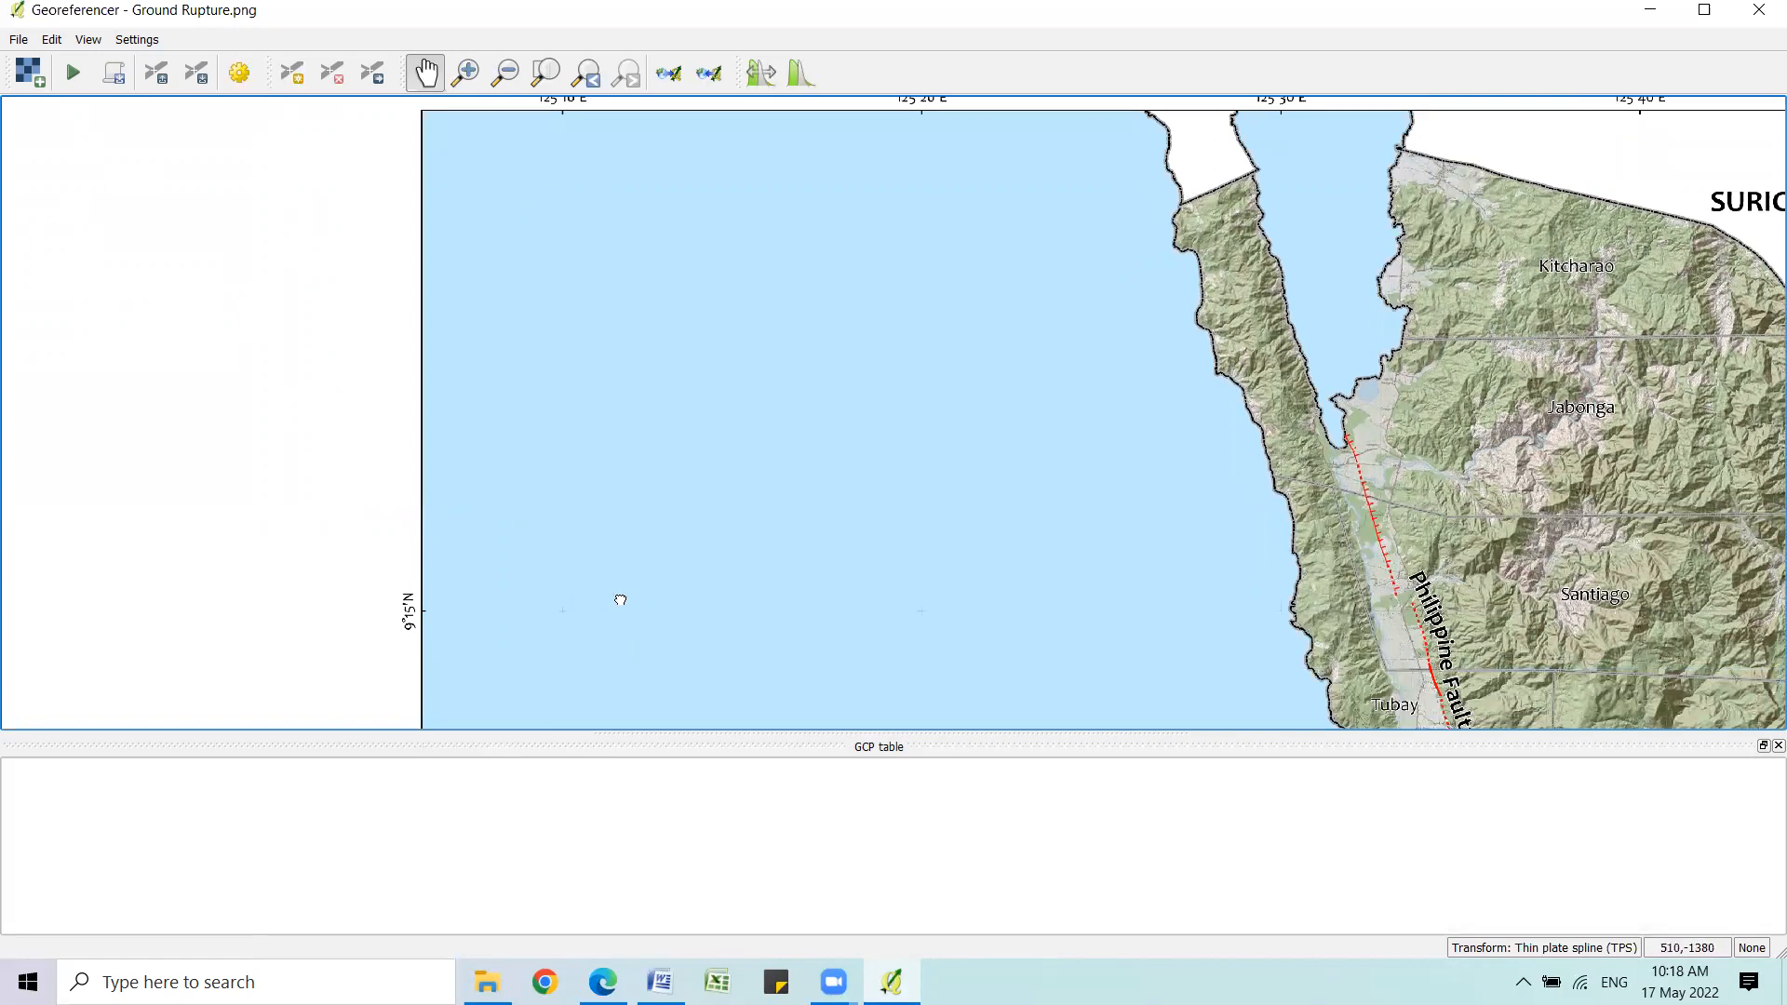
left_click_drag(618, 599, 623, 549)
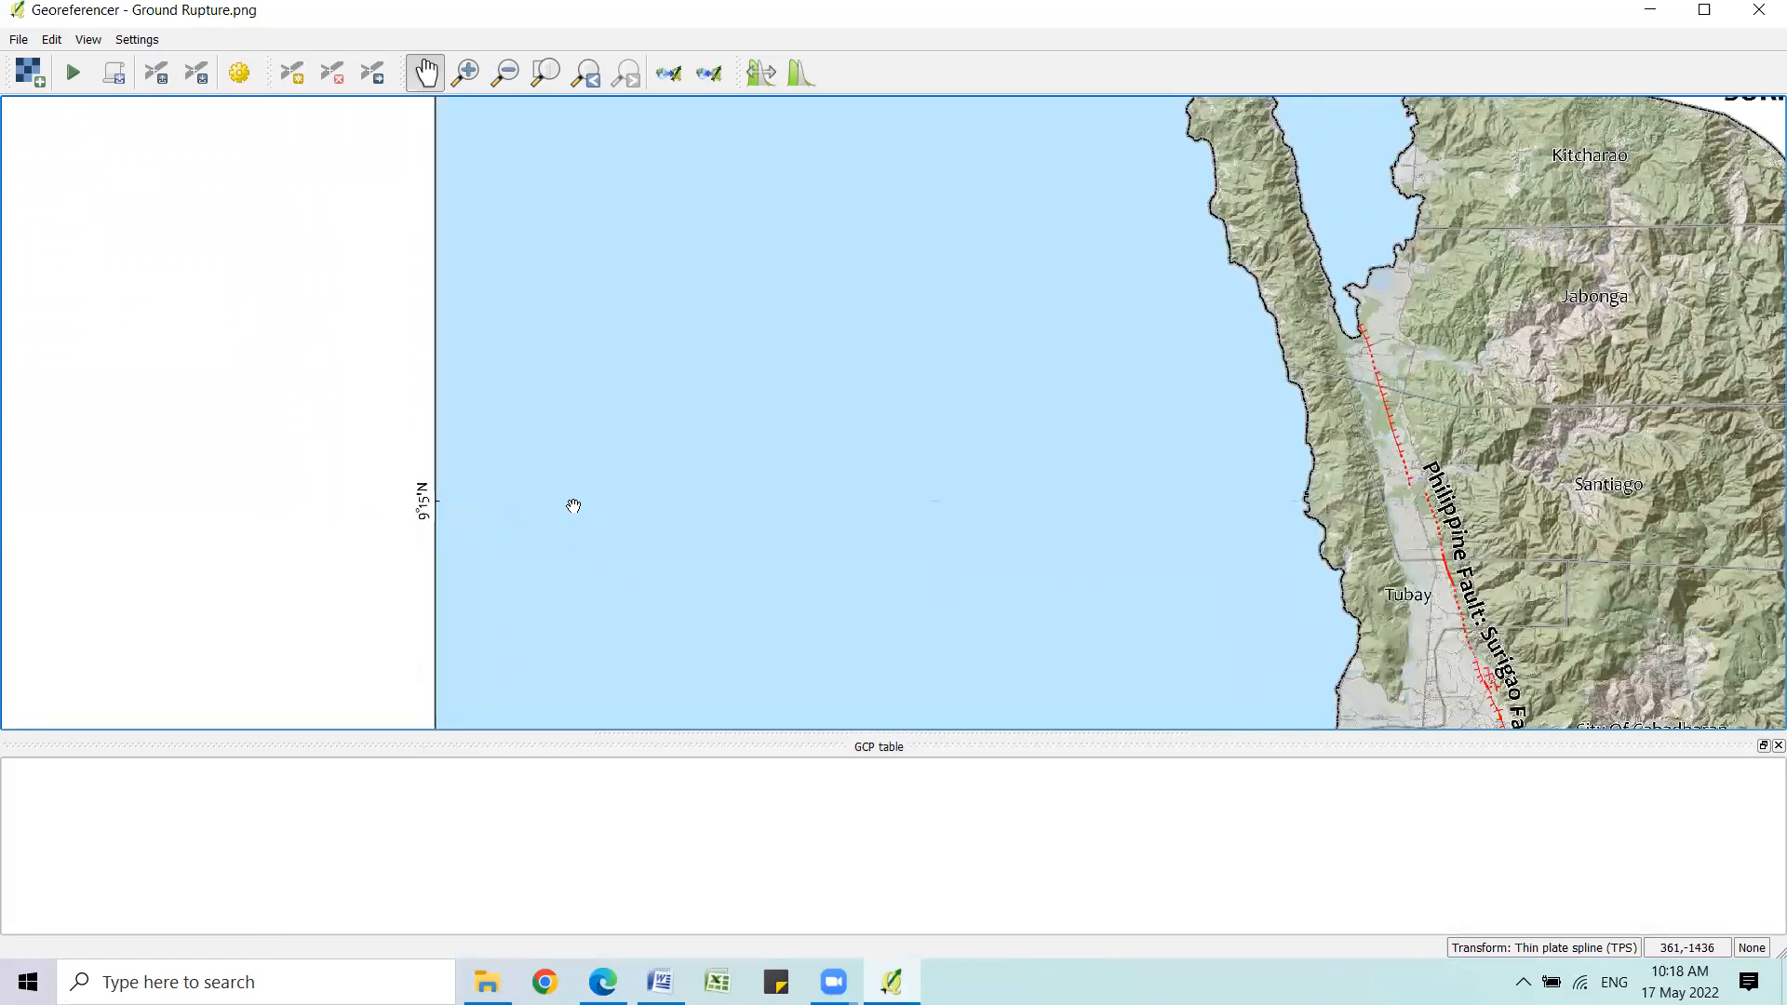
scroll(613, 382, "down", 2)
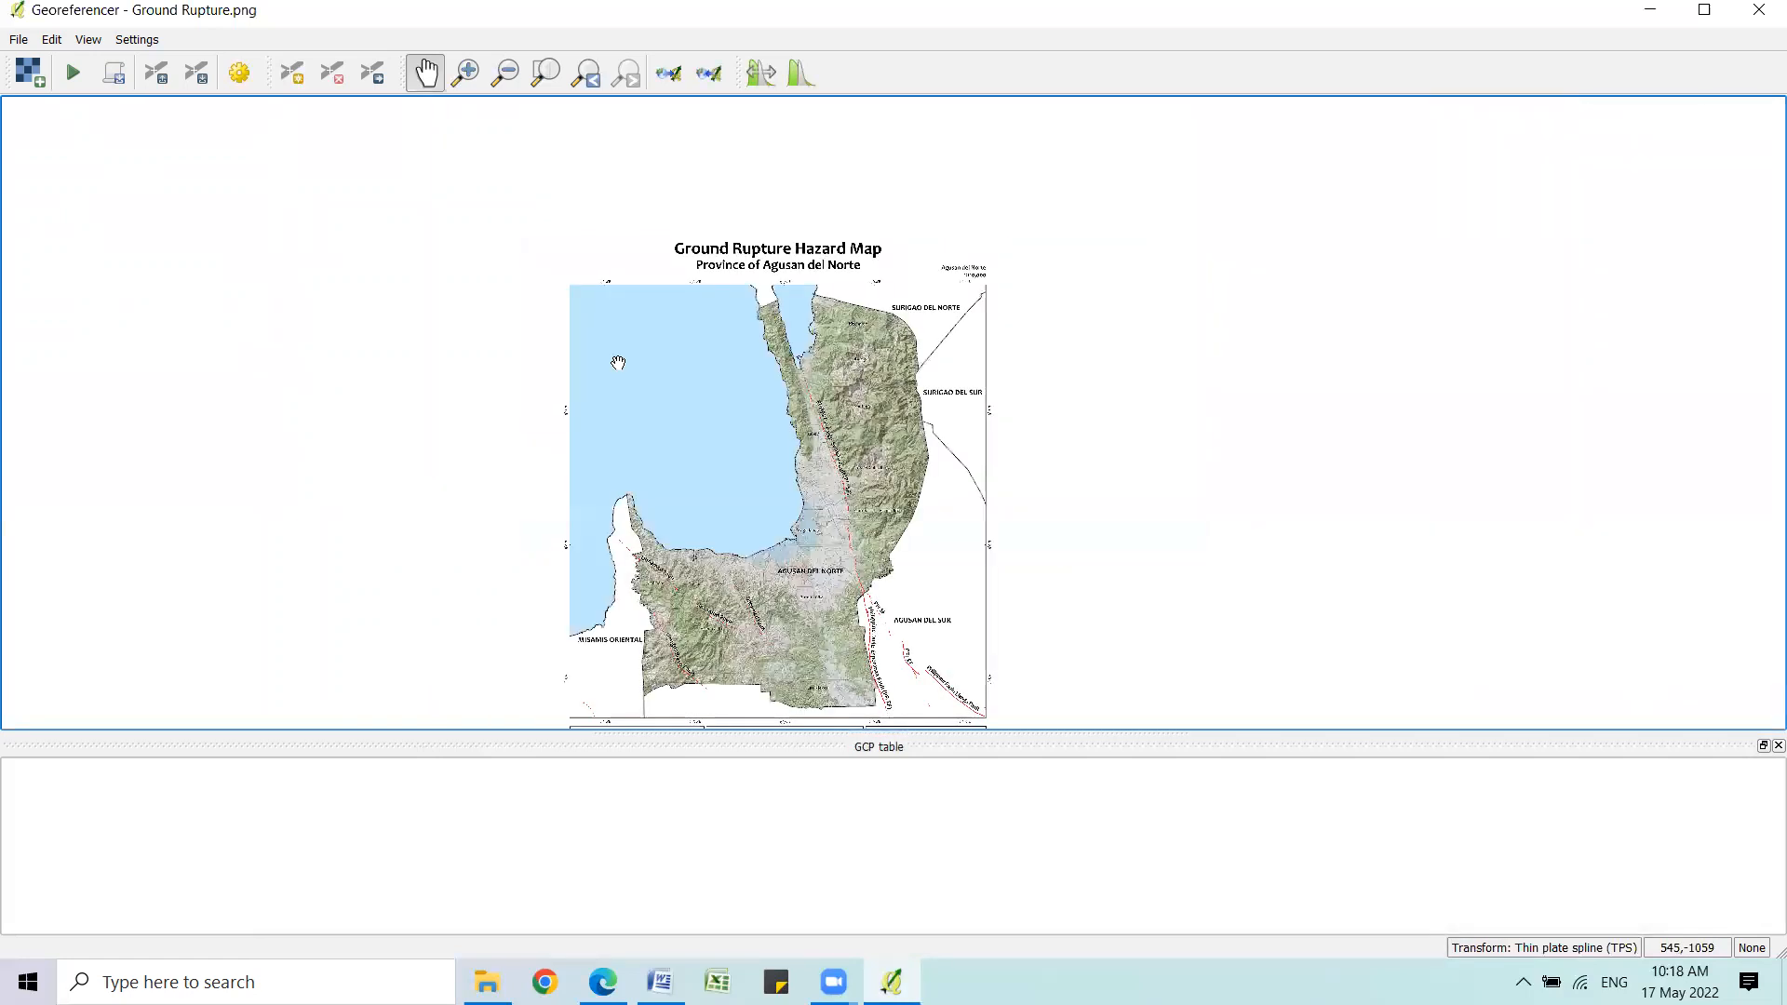
scroll(615, 359, "up", 1)
scroll(615, 355, "up", 1)
left_click_drag(606, 311, 597, 454)
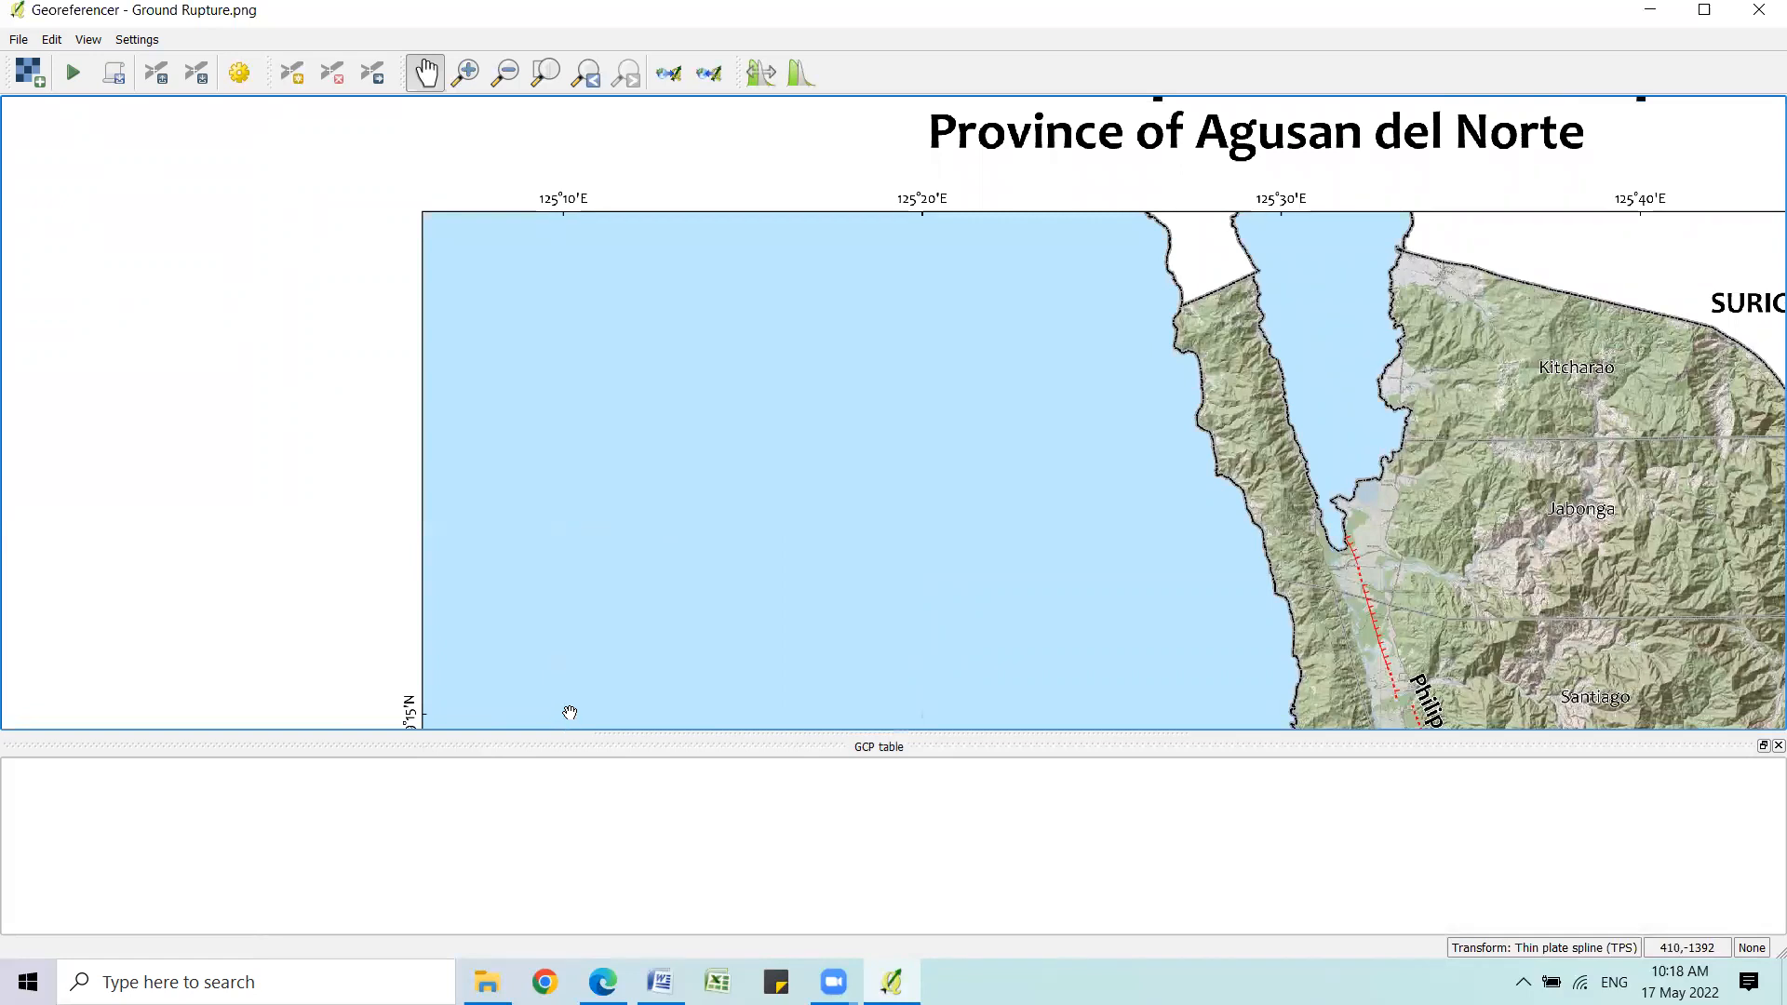
left_click_drag(570, 713, 584, 526)
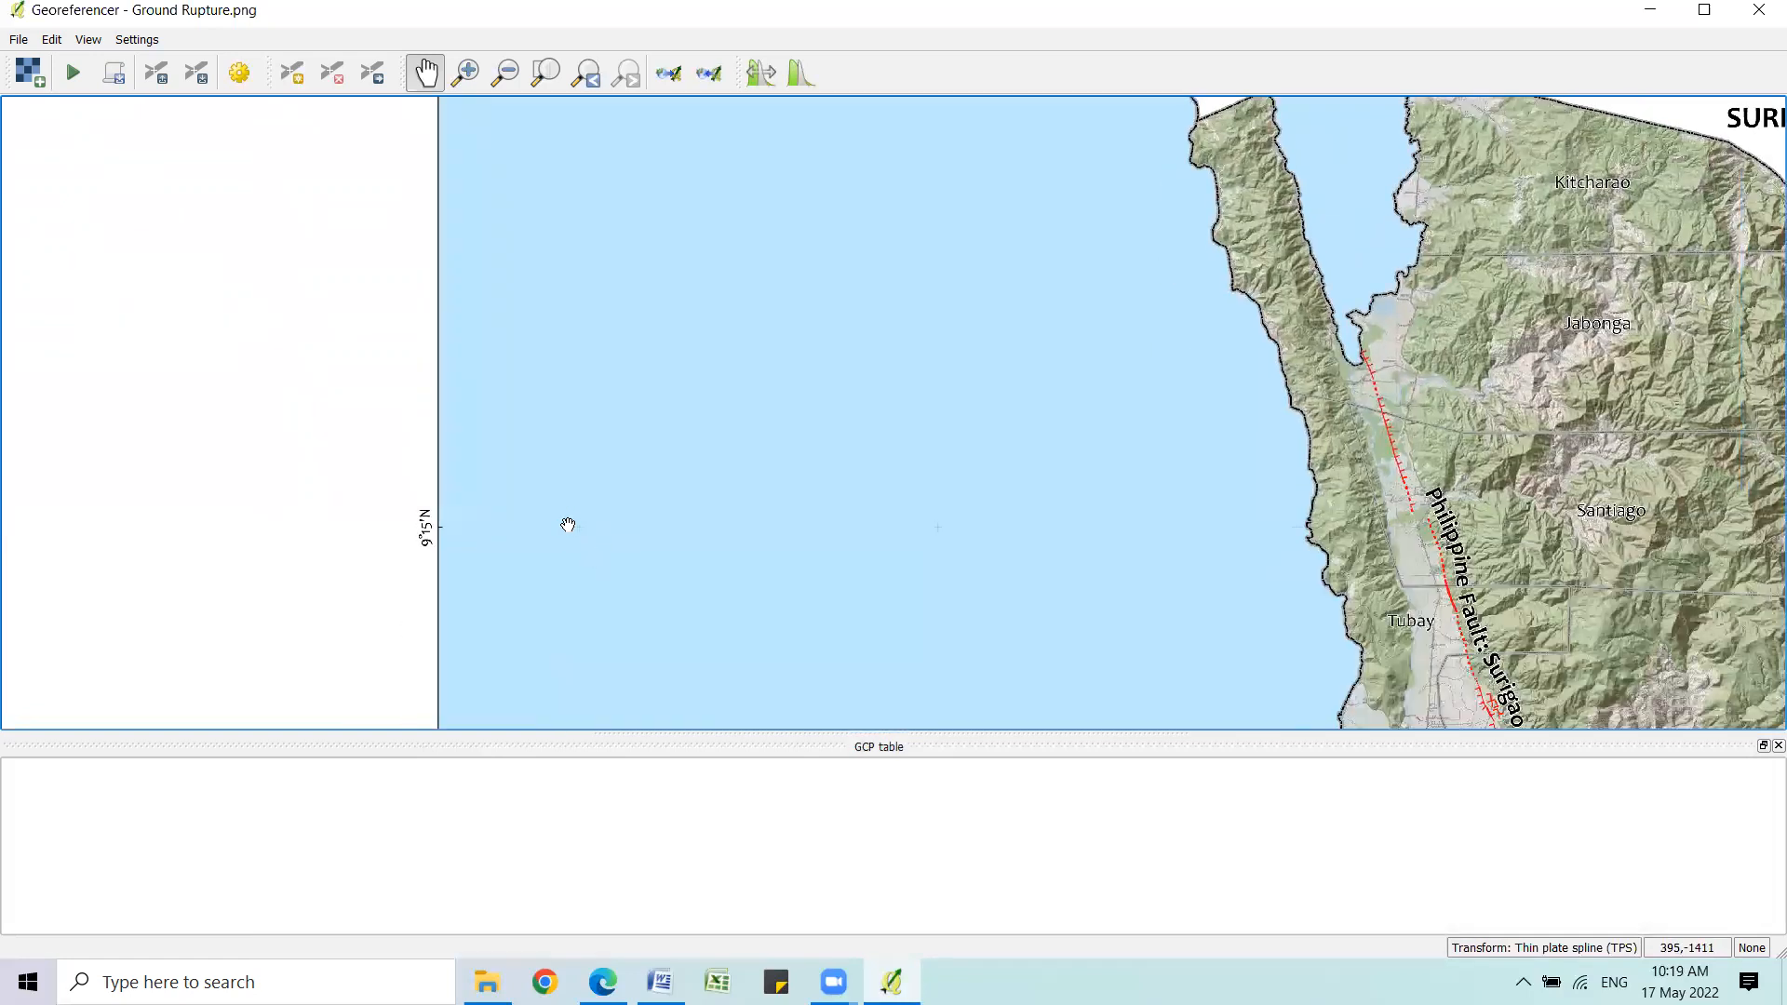
Add a ground control point at the centre of the 125°10'E, 9°15'N grid crossing in the sea area.
scroll(573, 531, "up", 1)
scroll(589, 517, "up", 1)
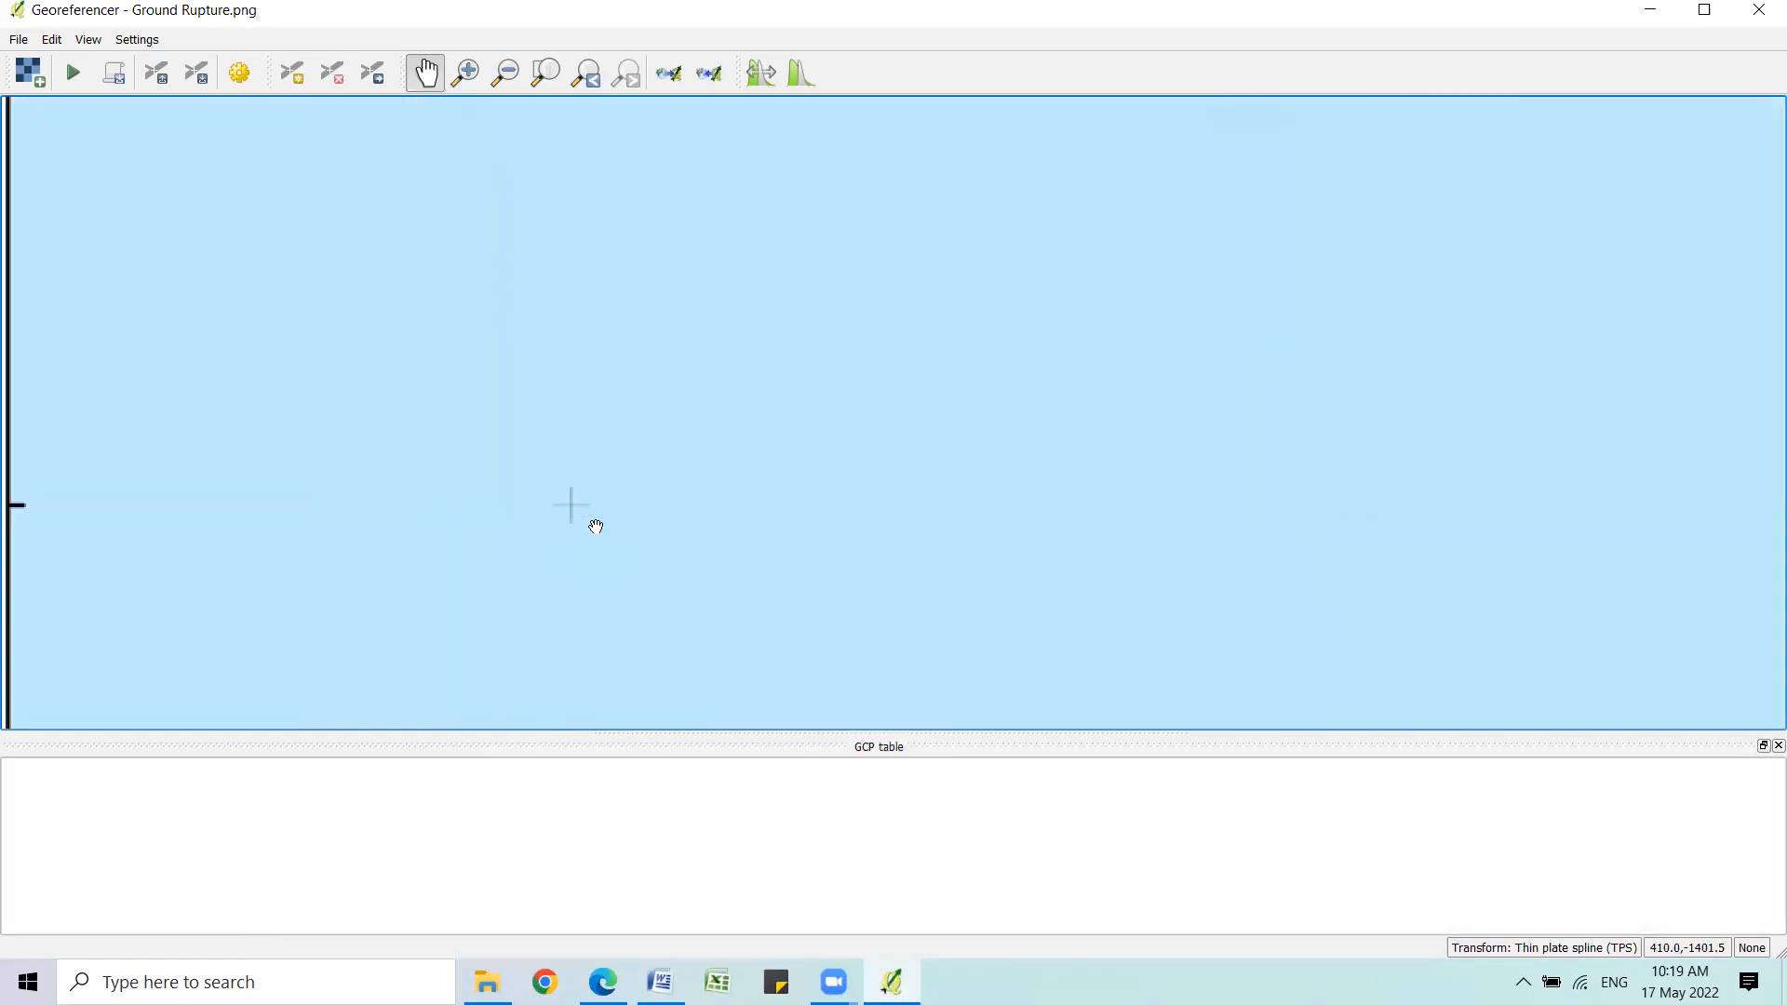
left_click_drag(570, 527, 785, 539)
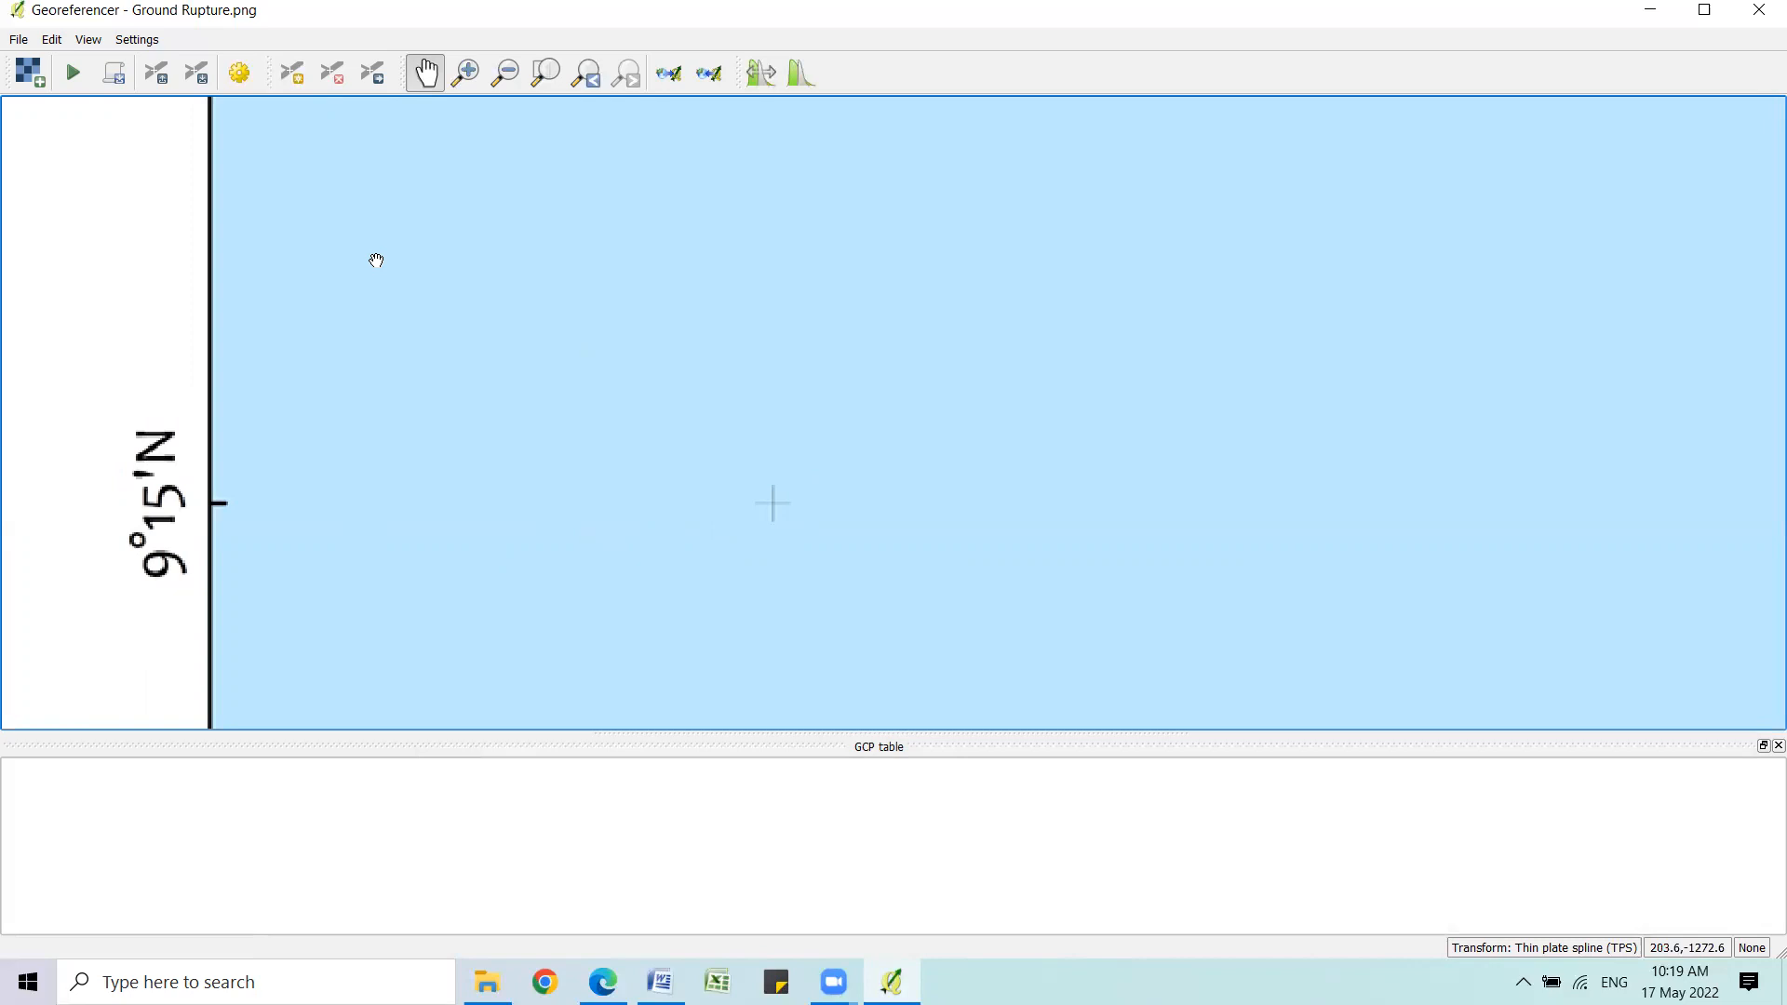
left_click(293, 75)
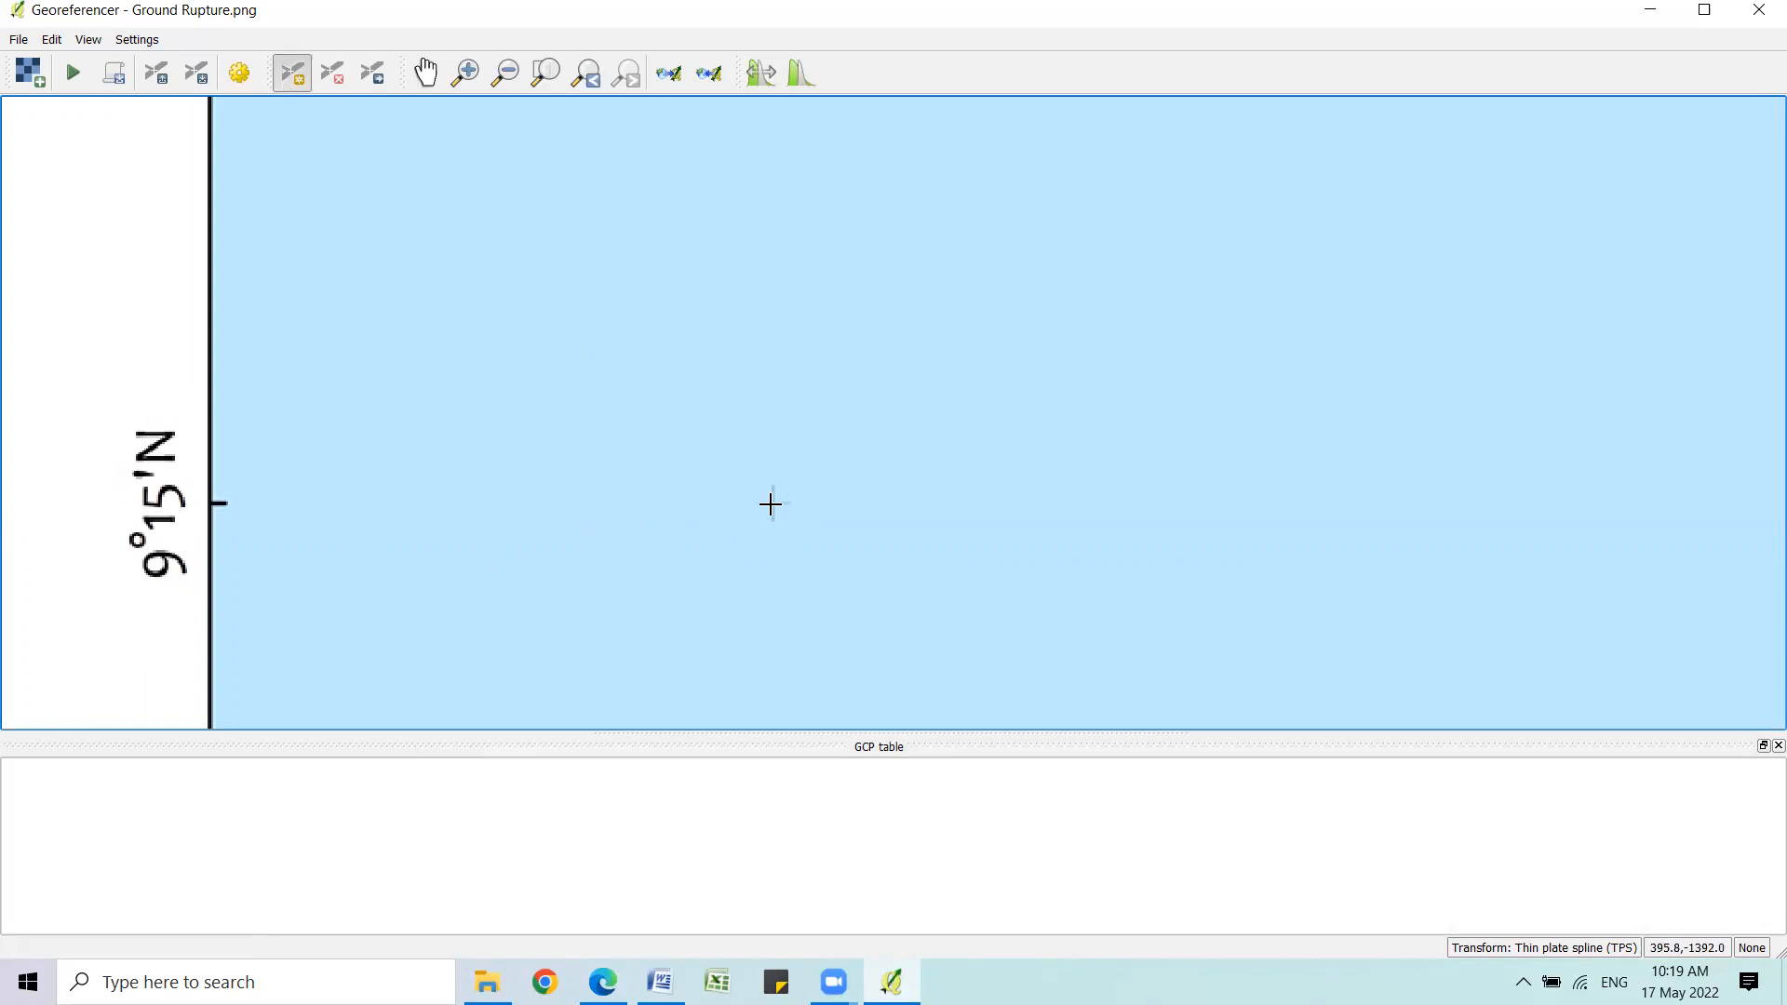
scroll(771, 503, "up", 3)
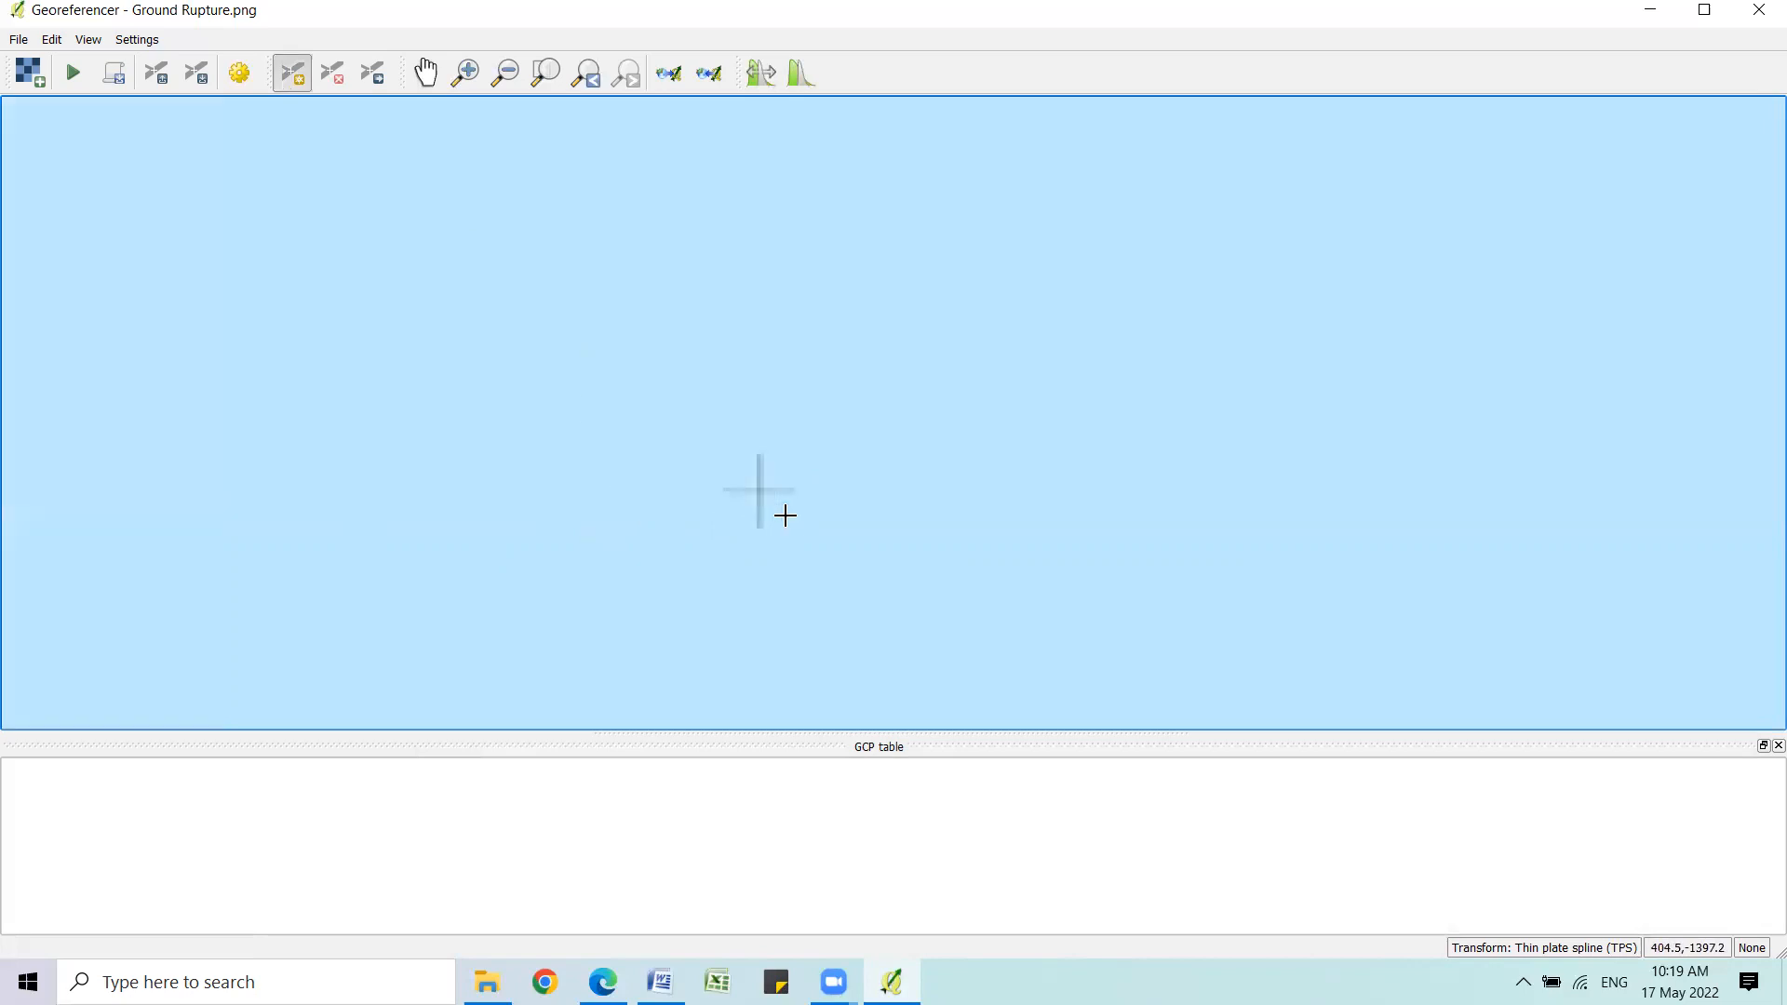
left_click(767, 468)
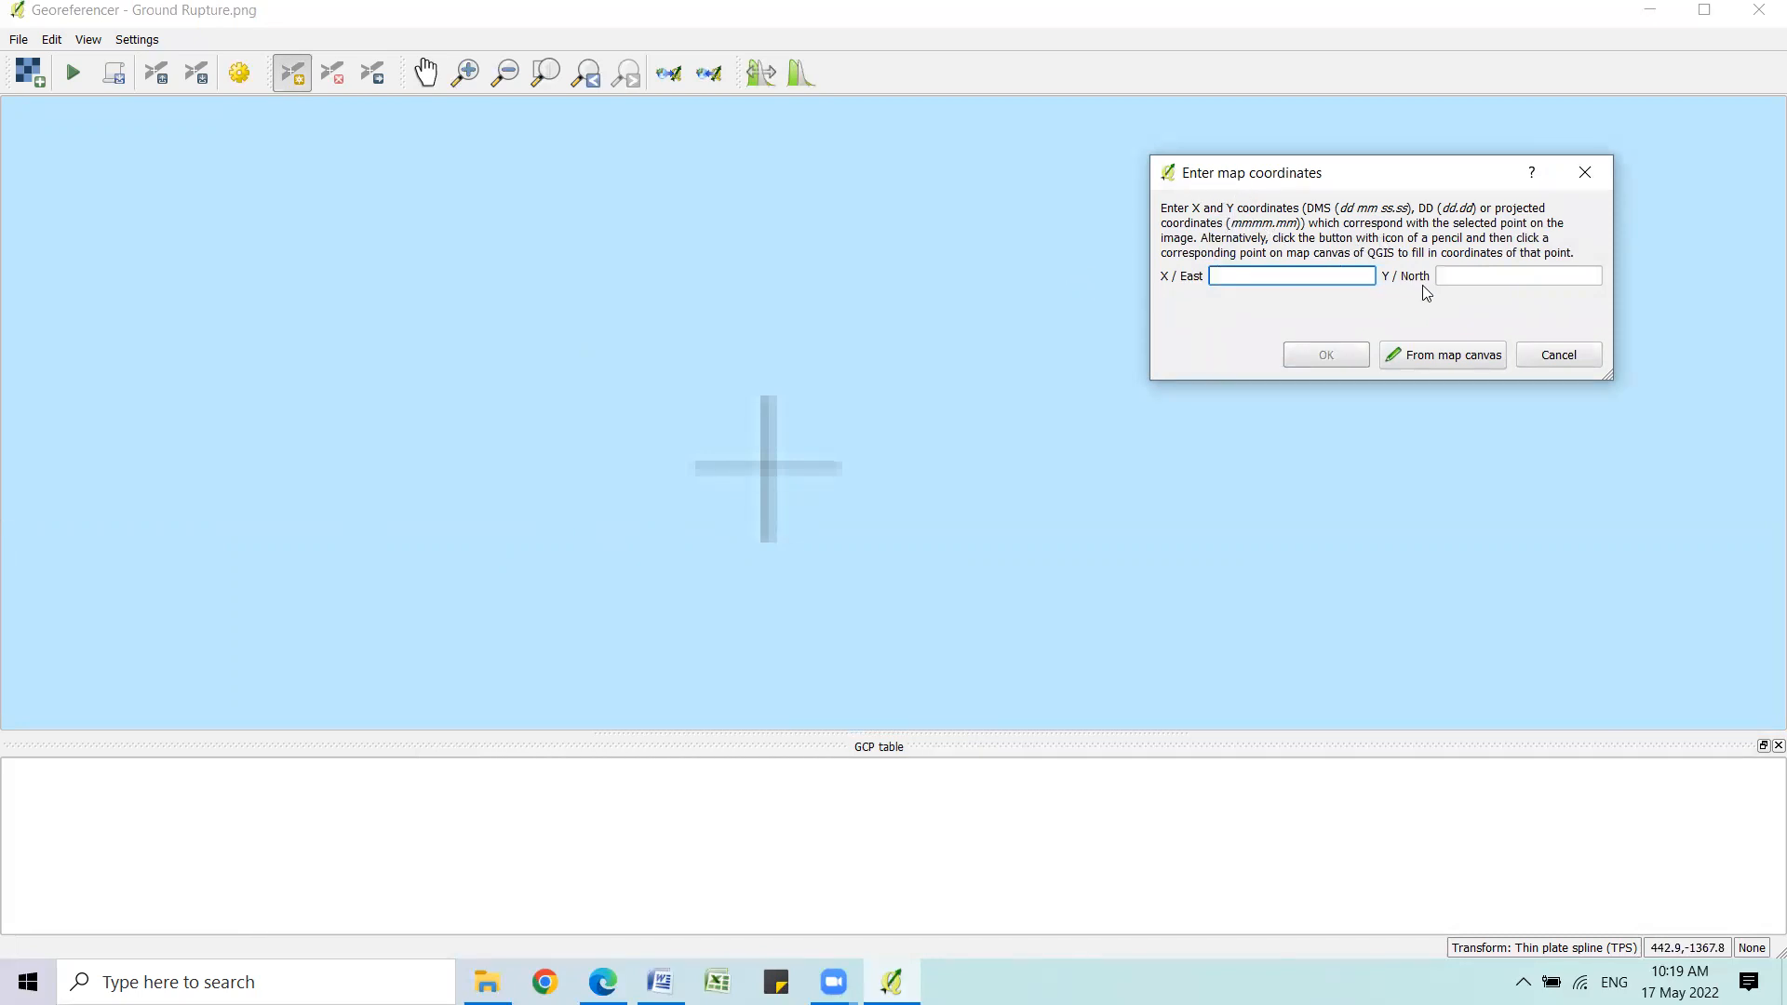
Assign the control point the map coordinates 125 10 00 East and 09 15 00 North, following the border labels.
scroll(784, 326, "down", 5)
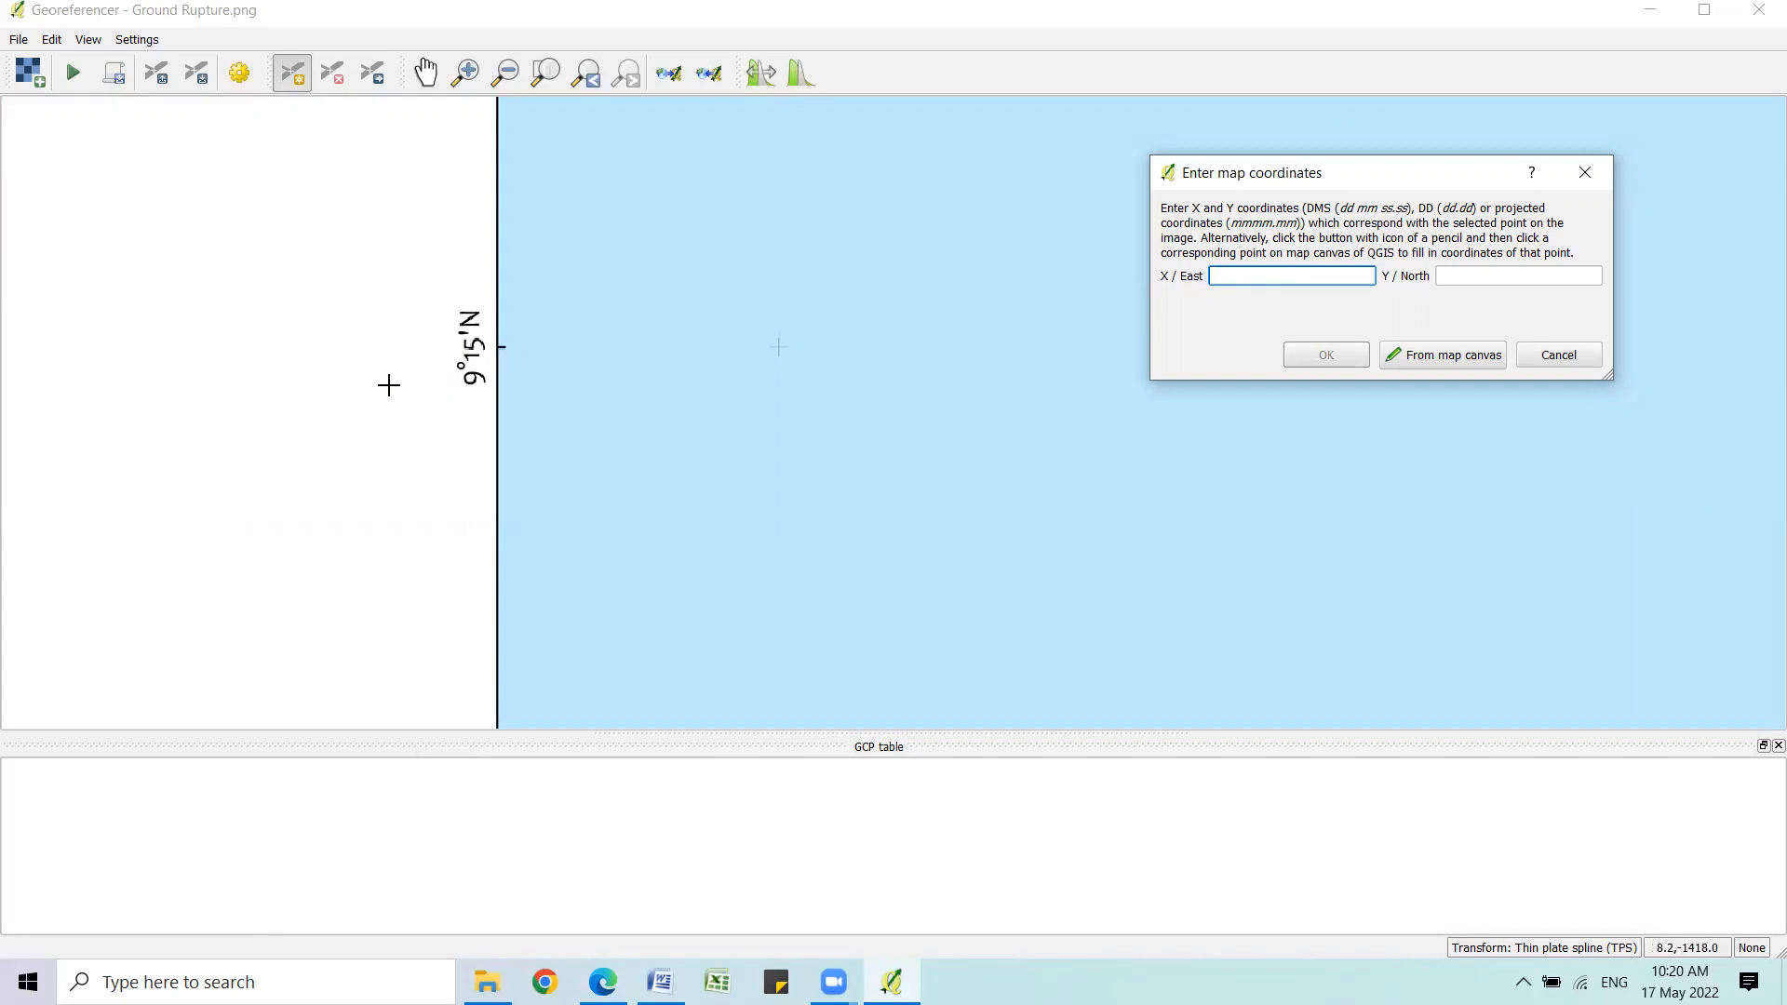
left_click(1467, 276)
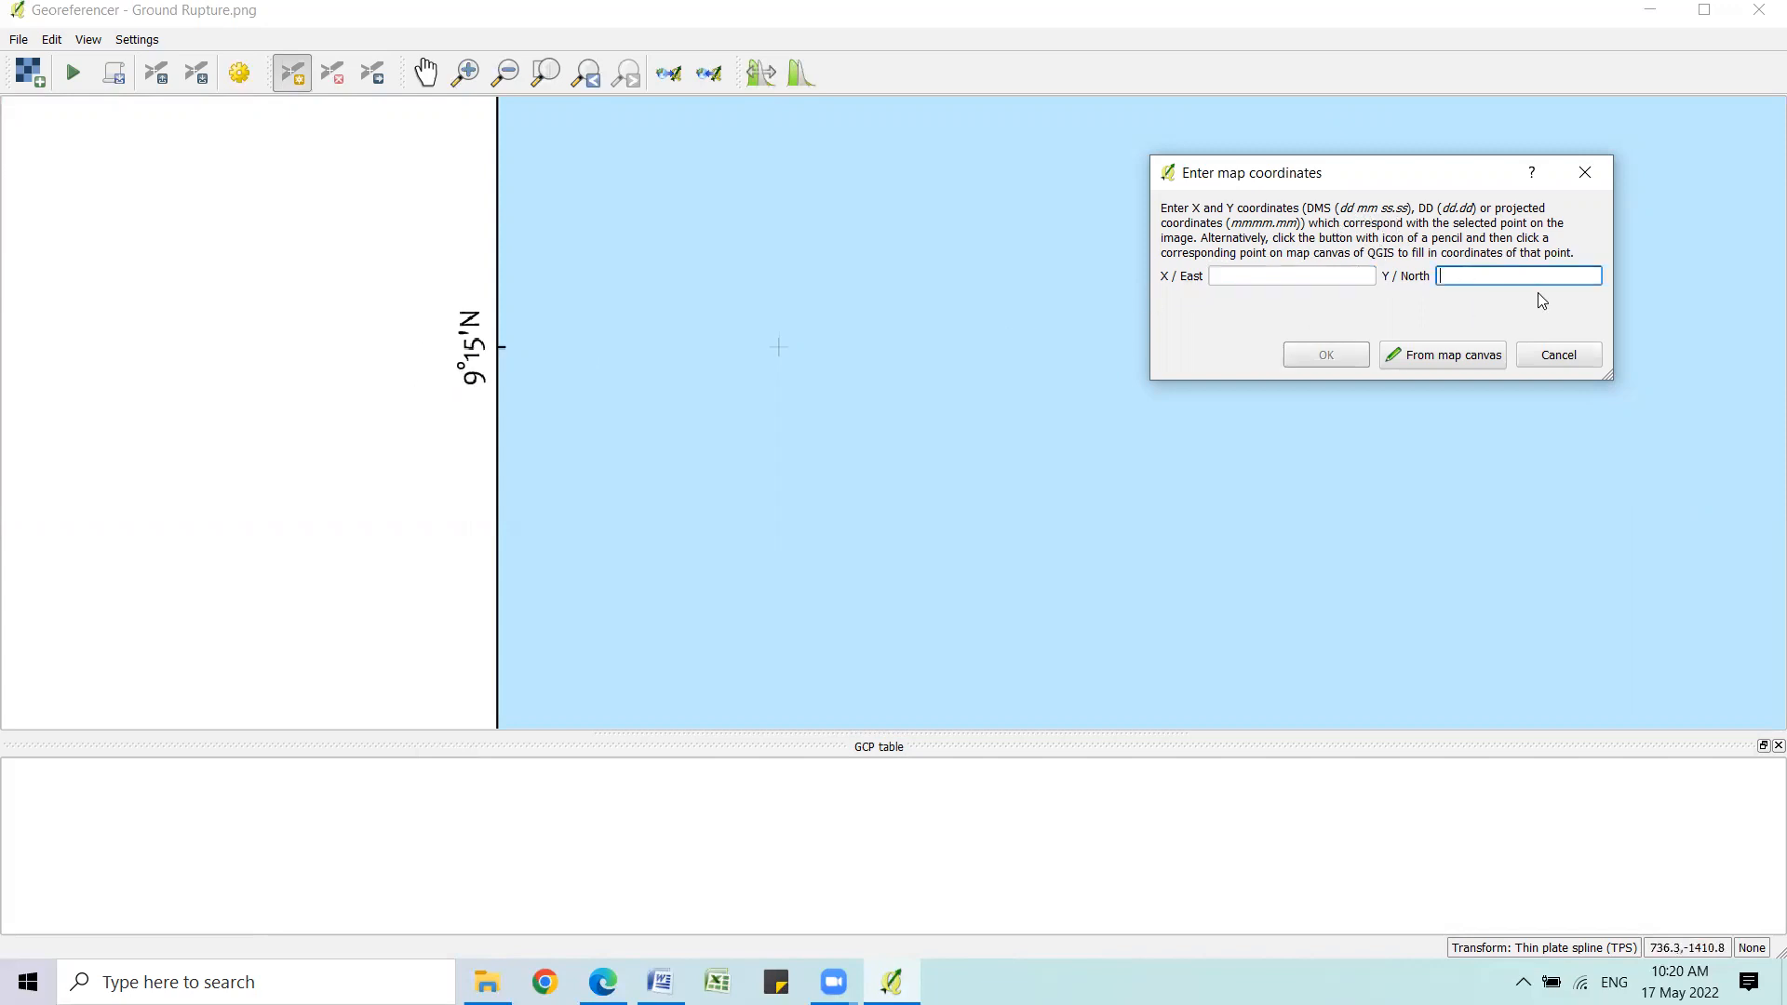
type("09 15 00")
scroll(769, 224, "down", 4)
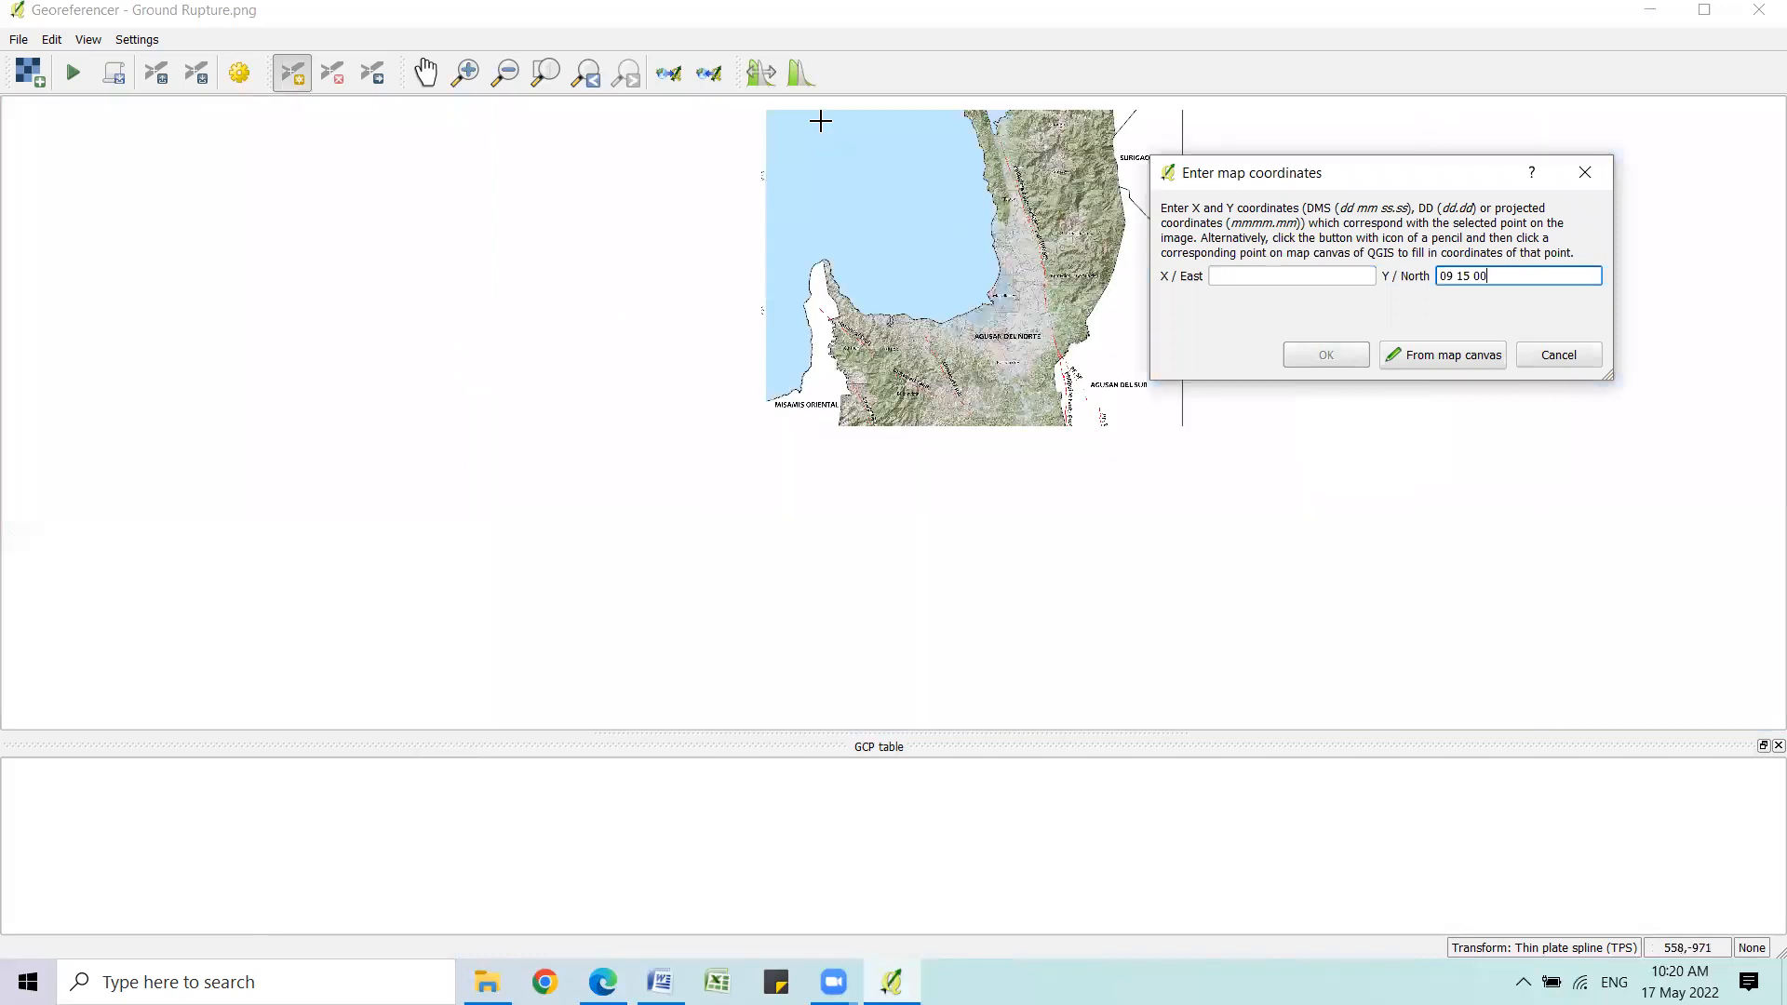
key("ctrl+p")
left_click_drag(822, 192, 799, 337)
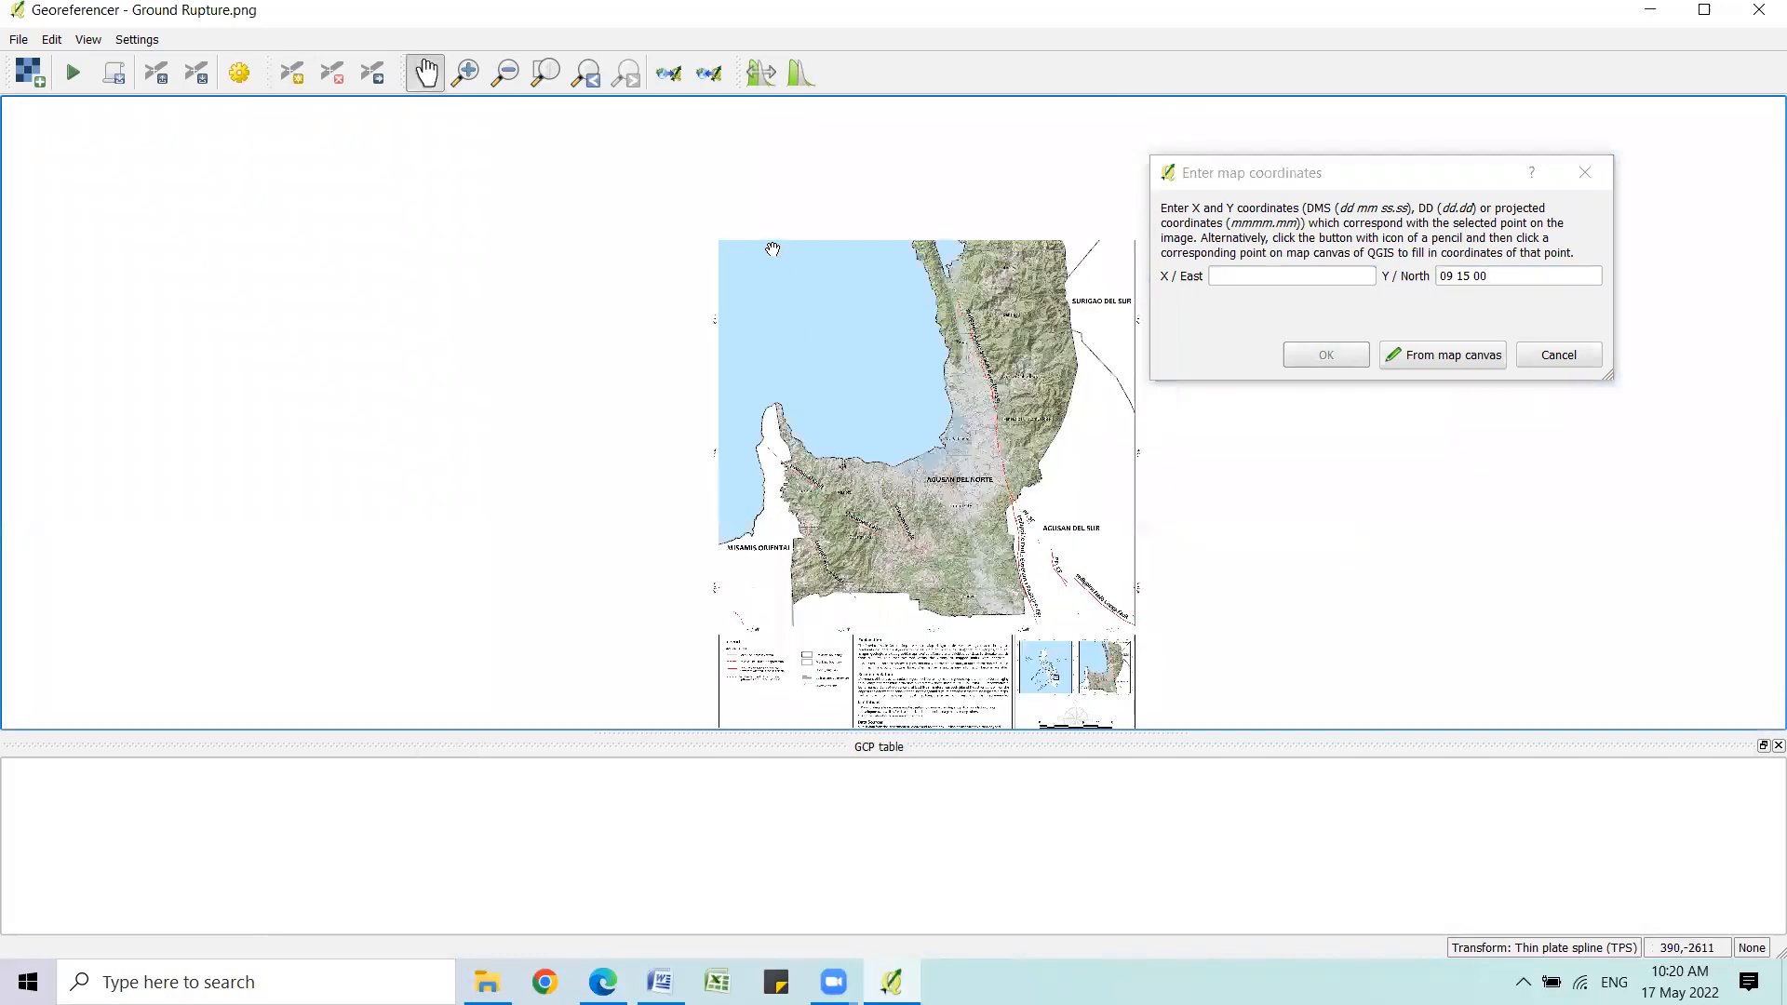
scroll(760, 206, "up", 3)
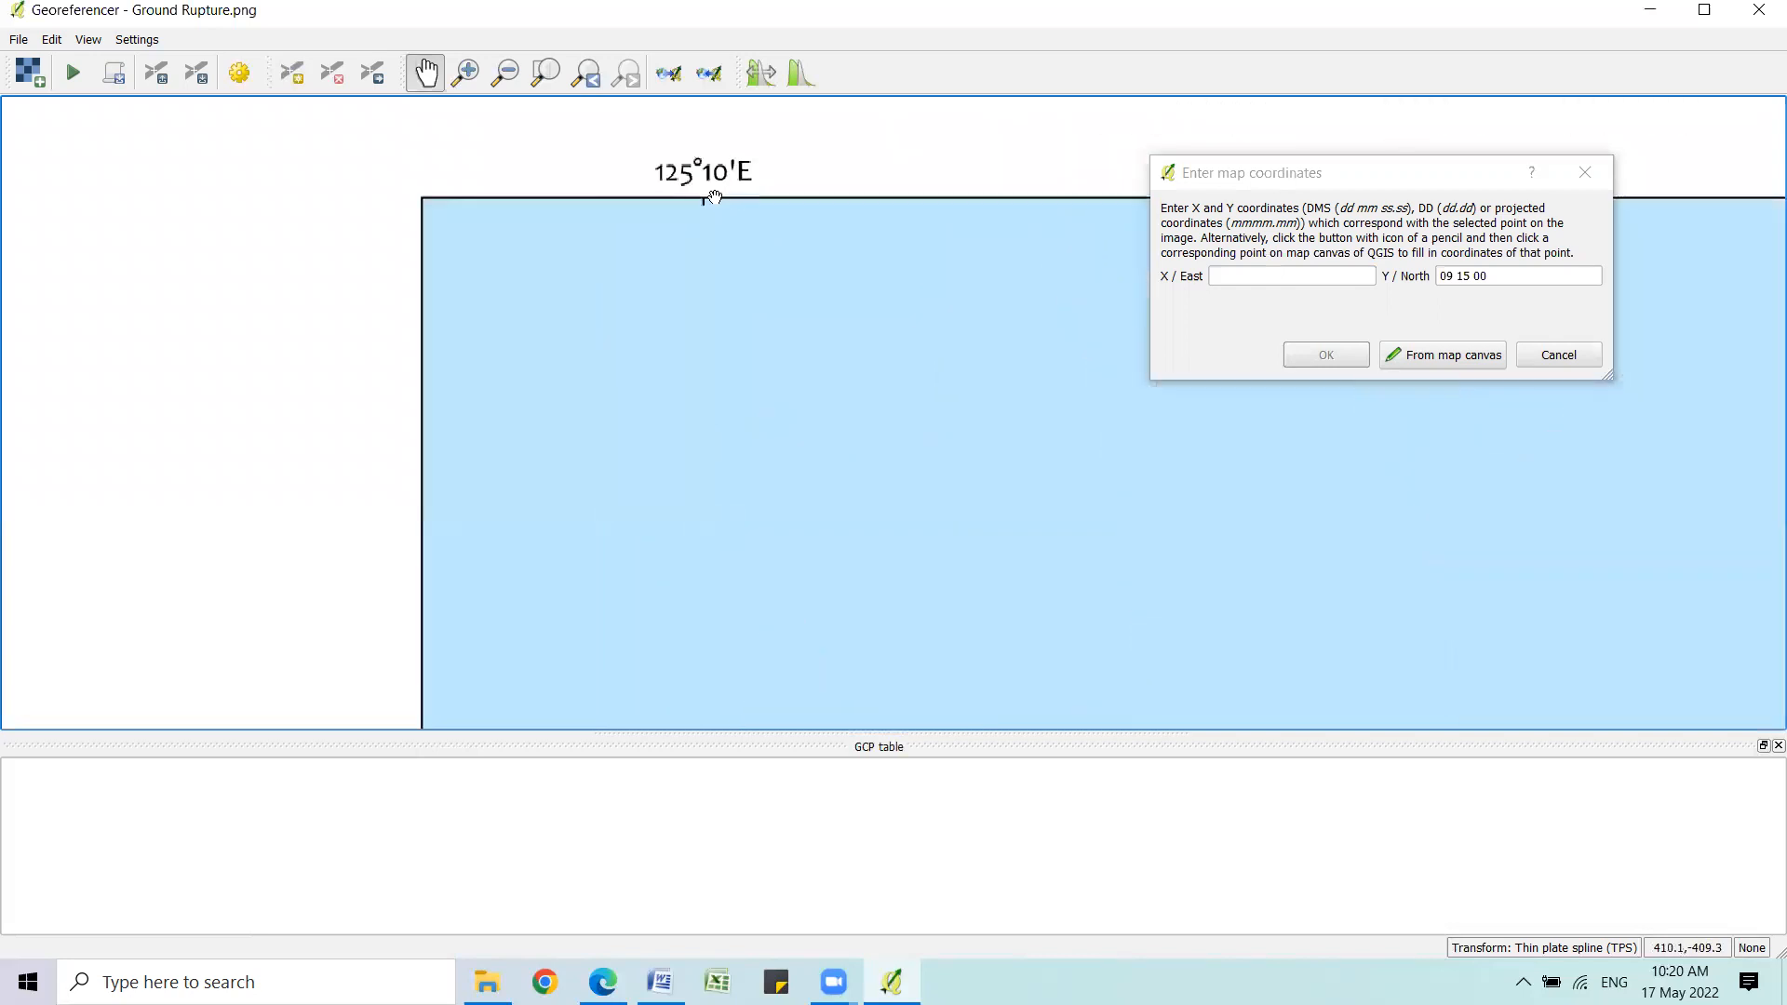
left_click(1294, 291)
type("125 10 00")
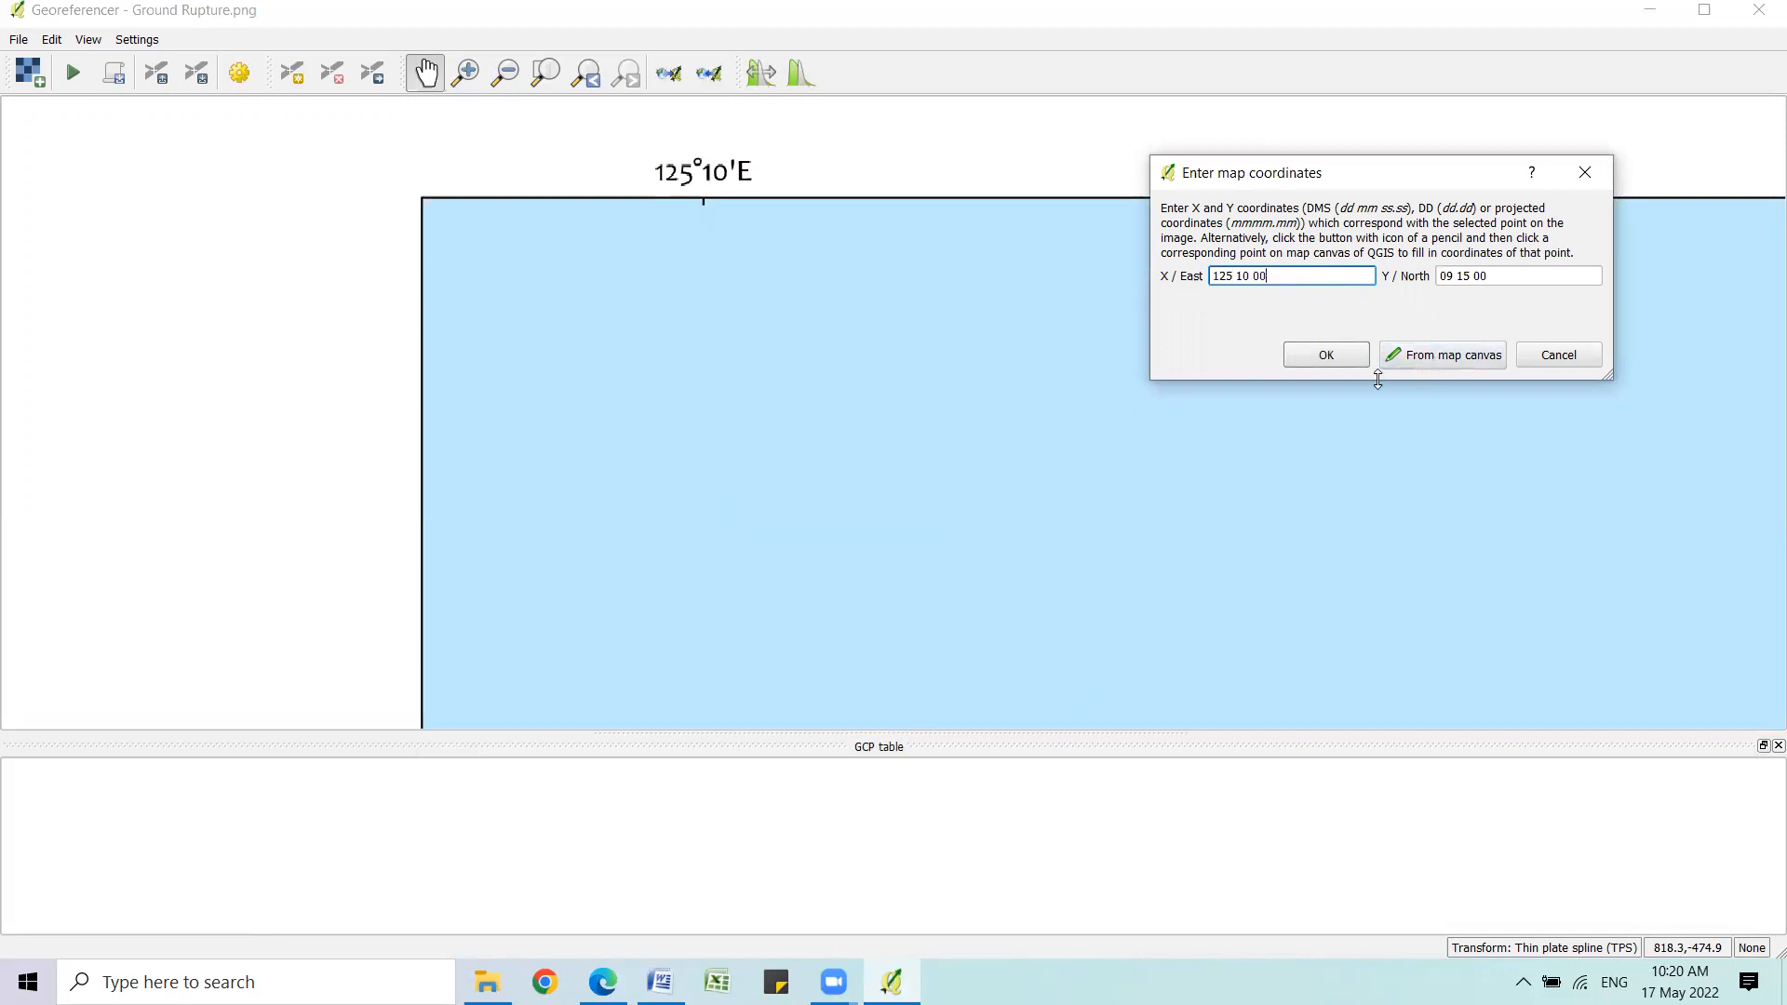
left_click(1340, 363)
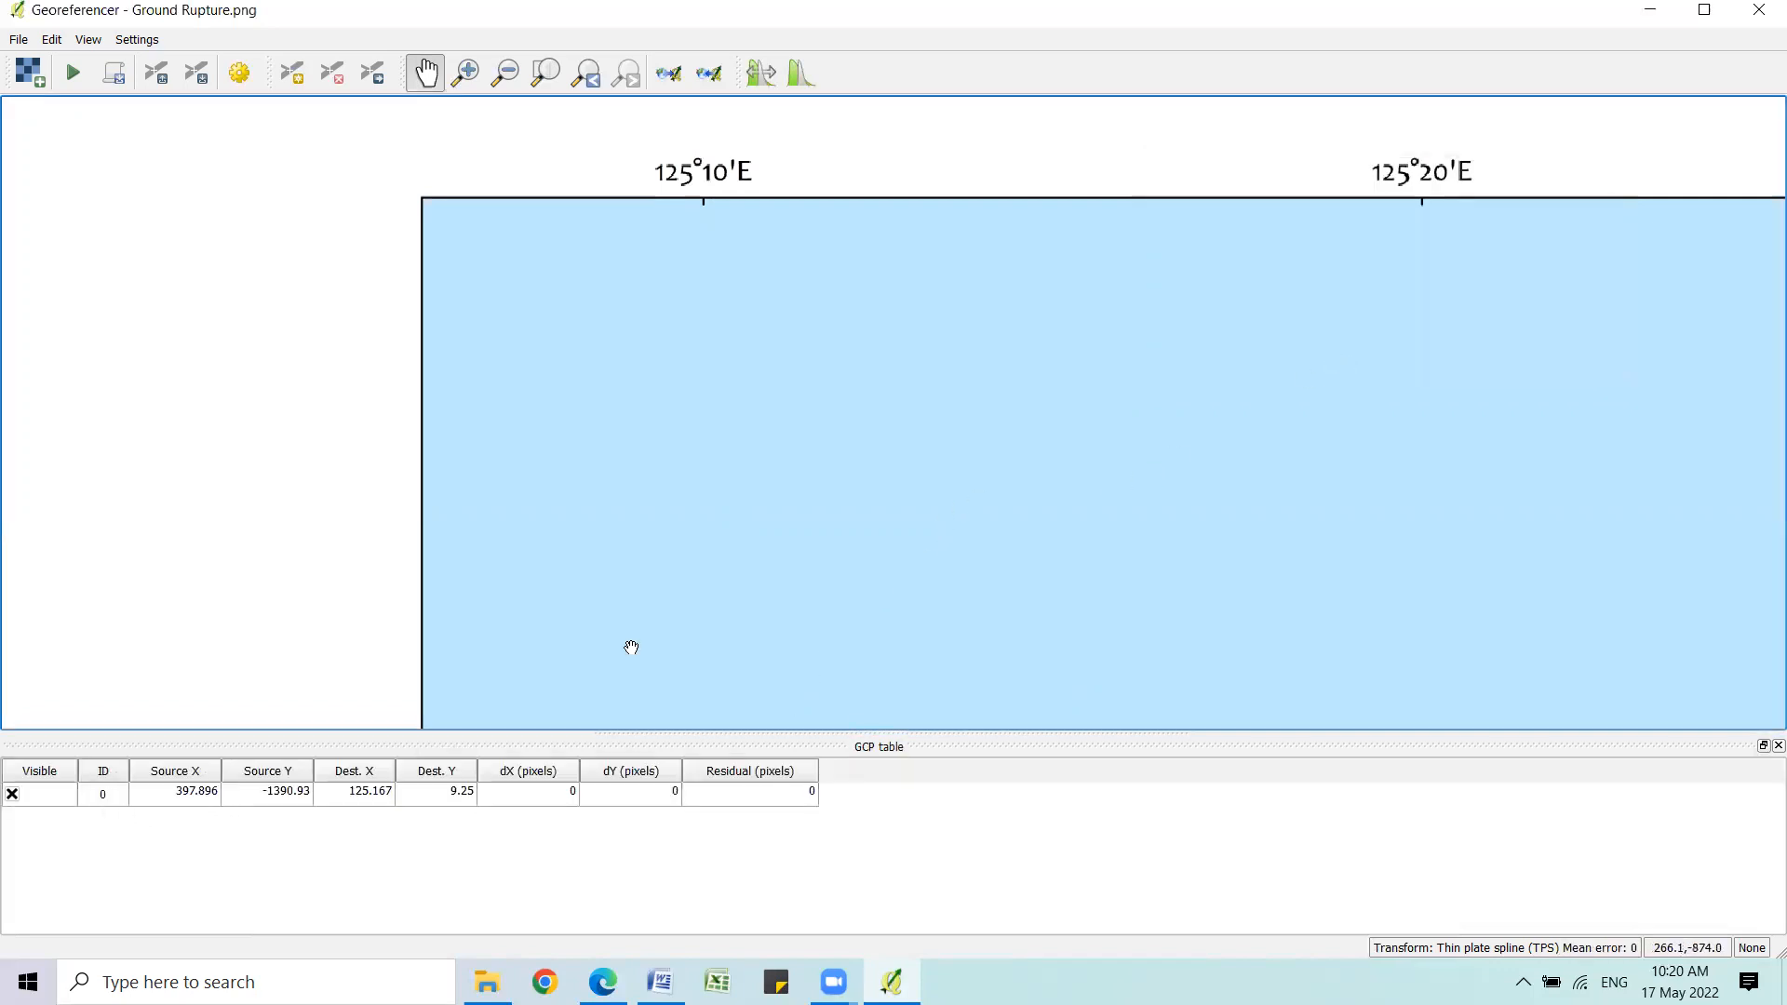
Add a second control point at the 125°50'E, 9°15'N grid crossing near the map's eastern border.
scroll(819, 600, "down", 1)
key("Down")
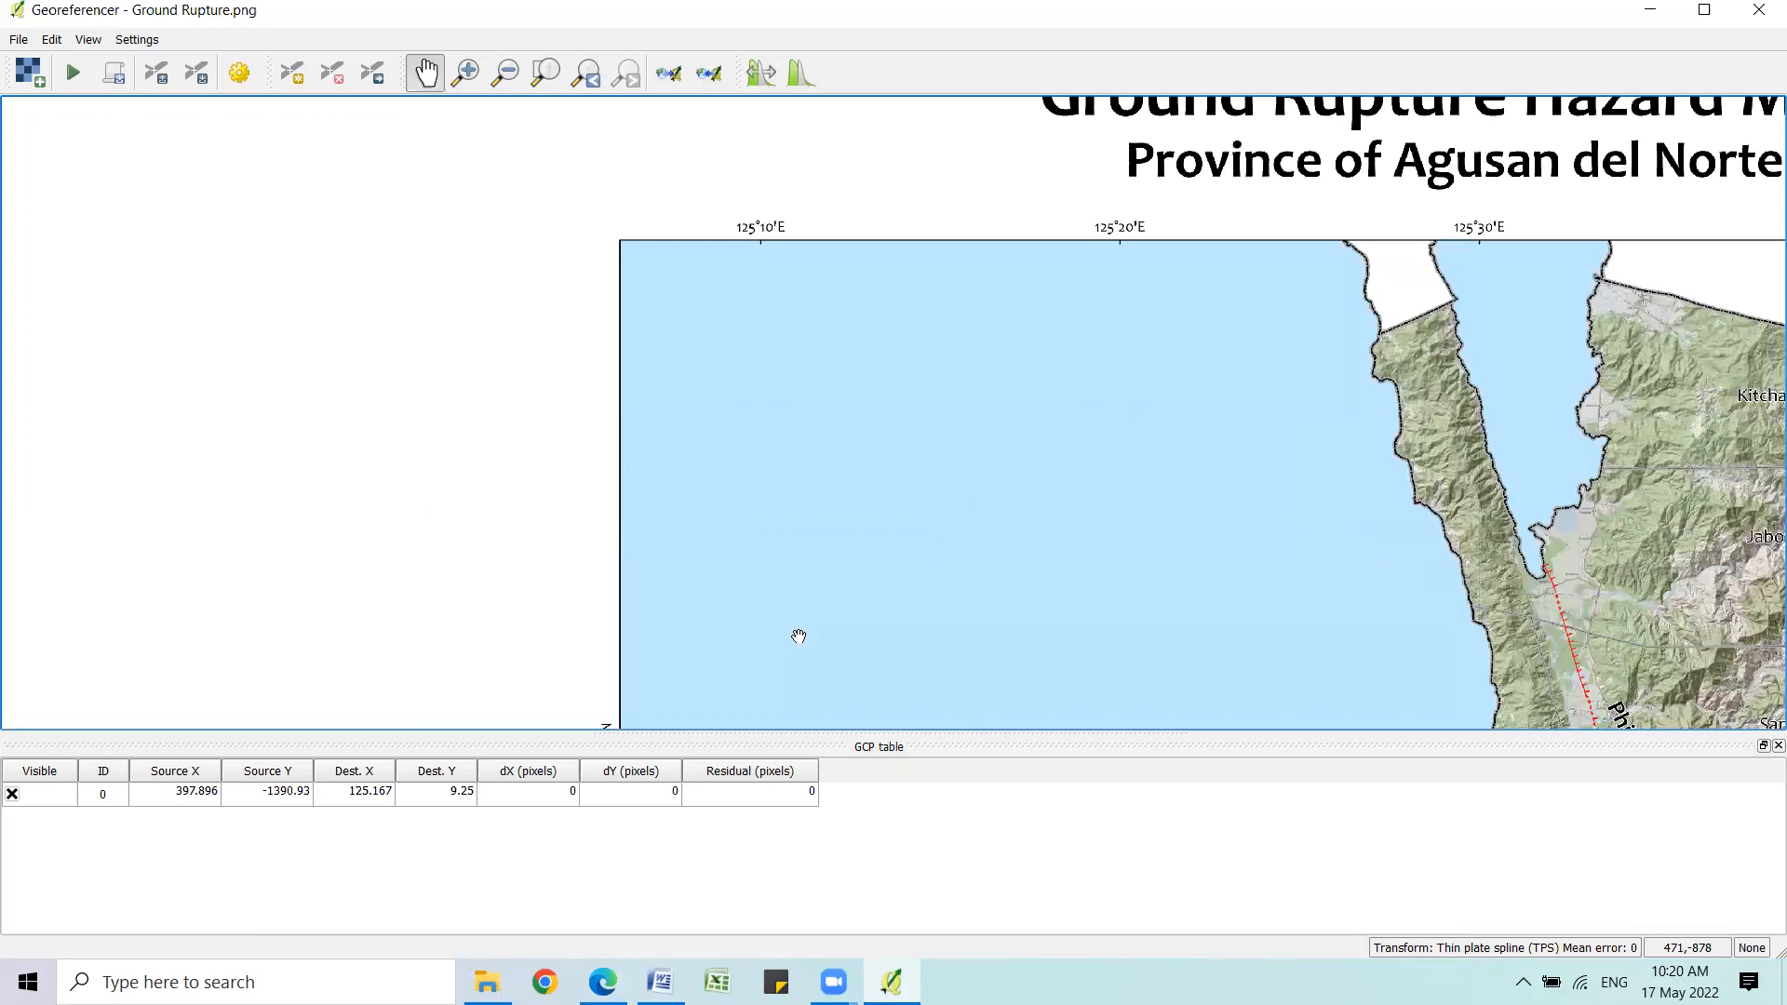
key("Down")
key("Down")
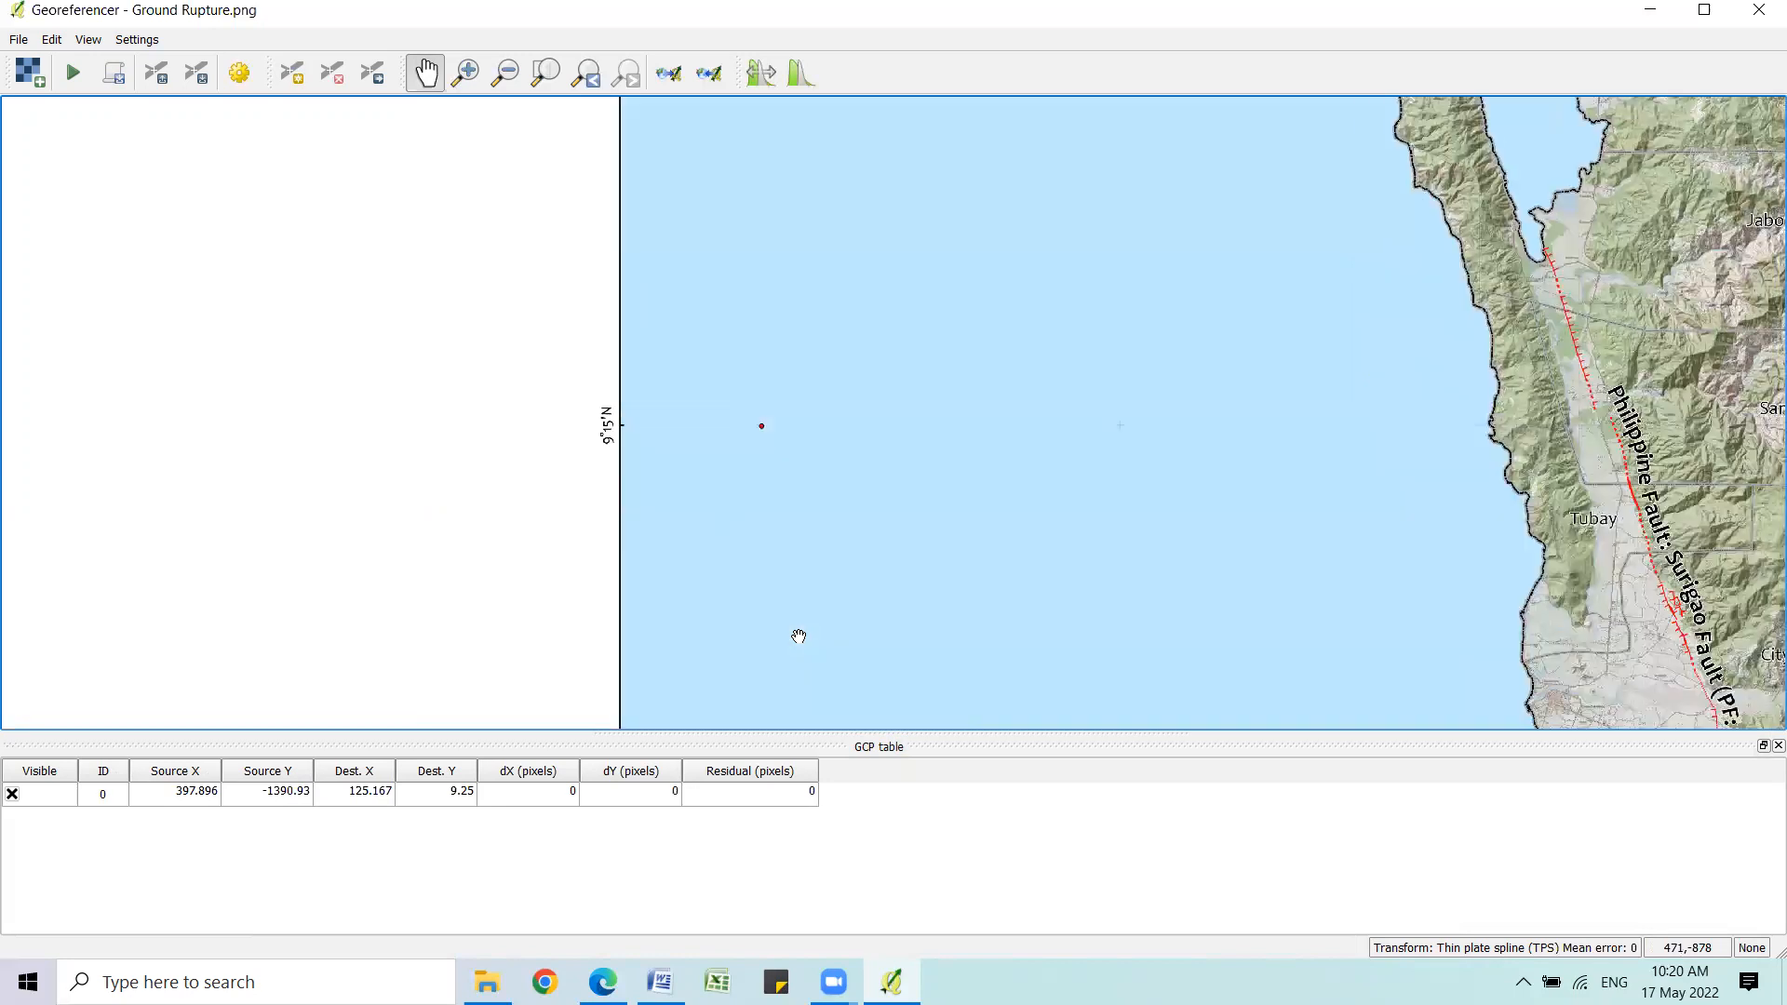
scroll(762, 427, "down", 2)
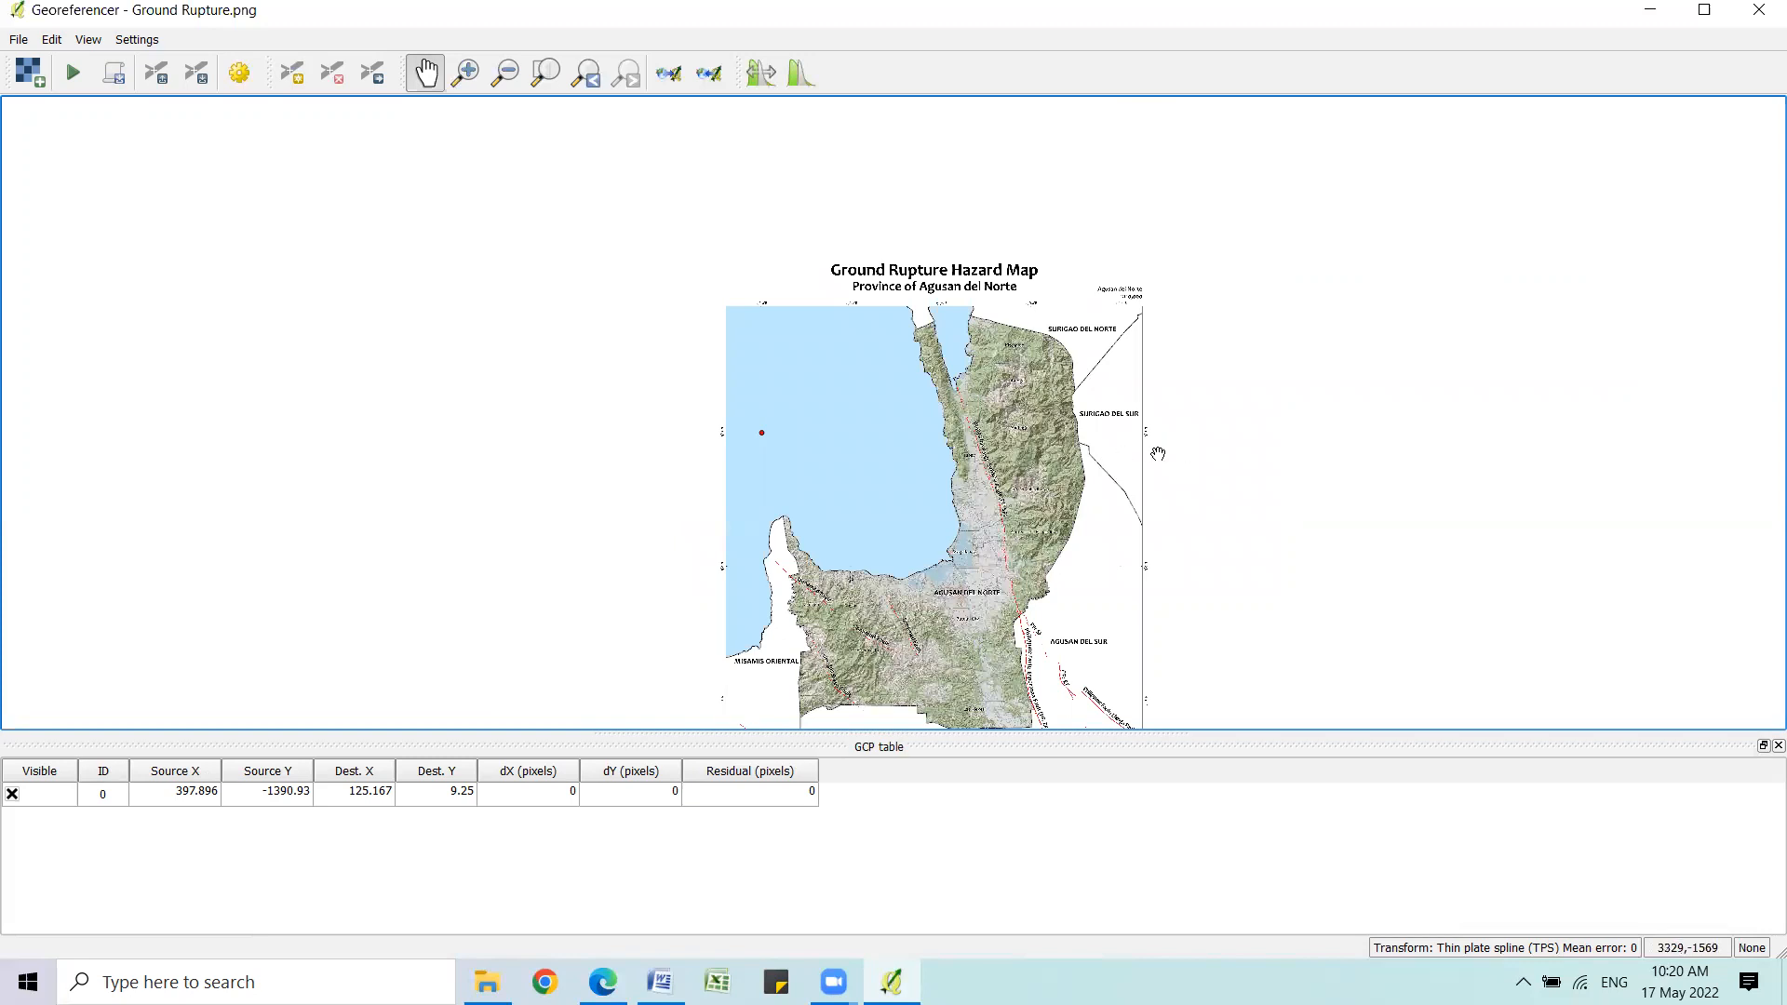
scroll(1143, 330, "up", 2)
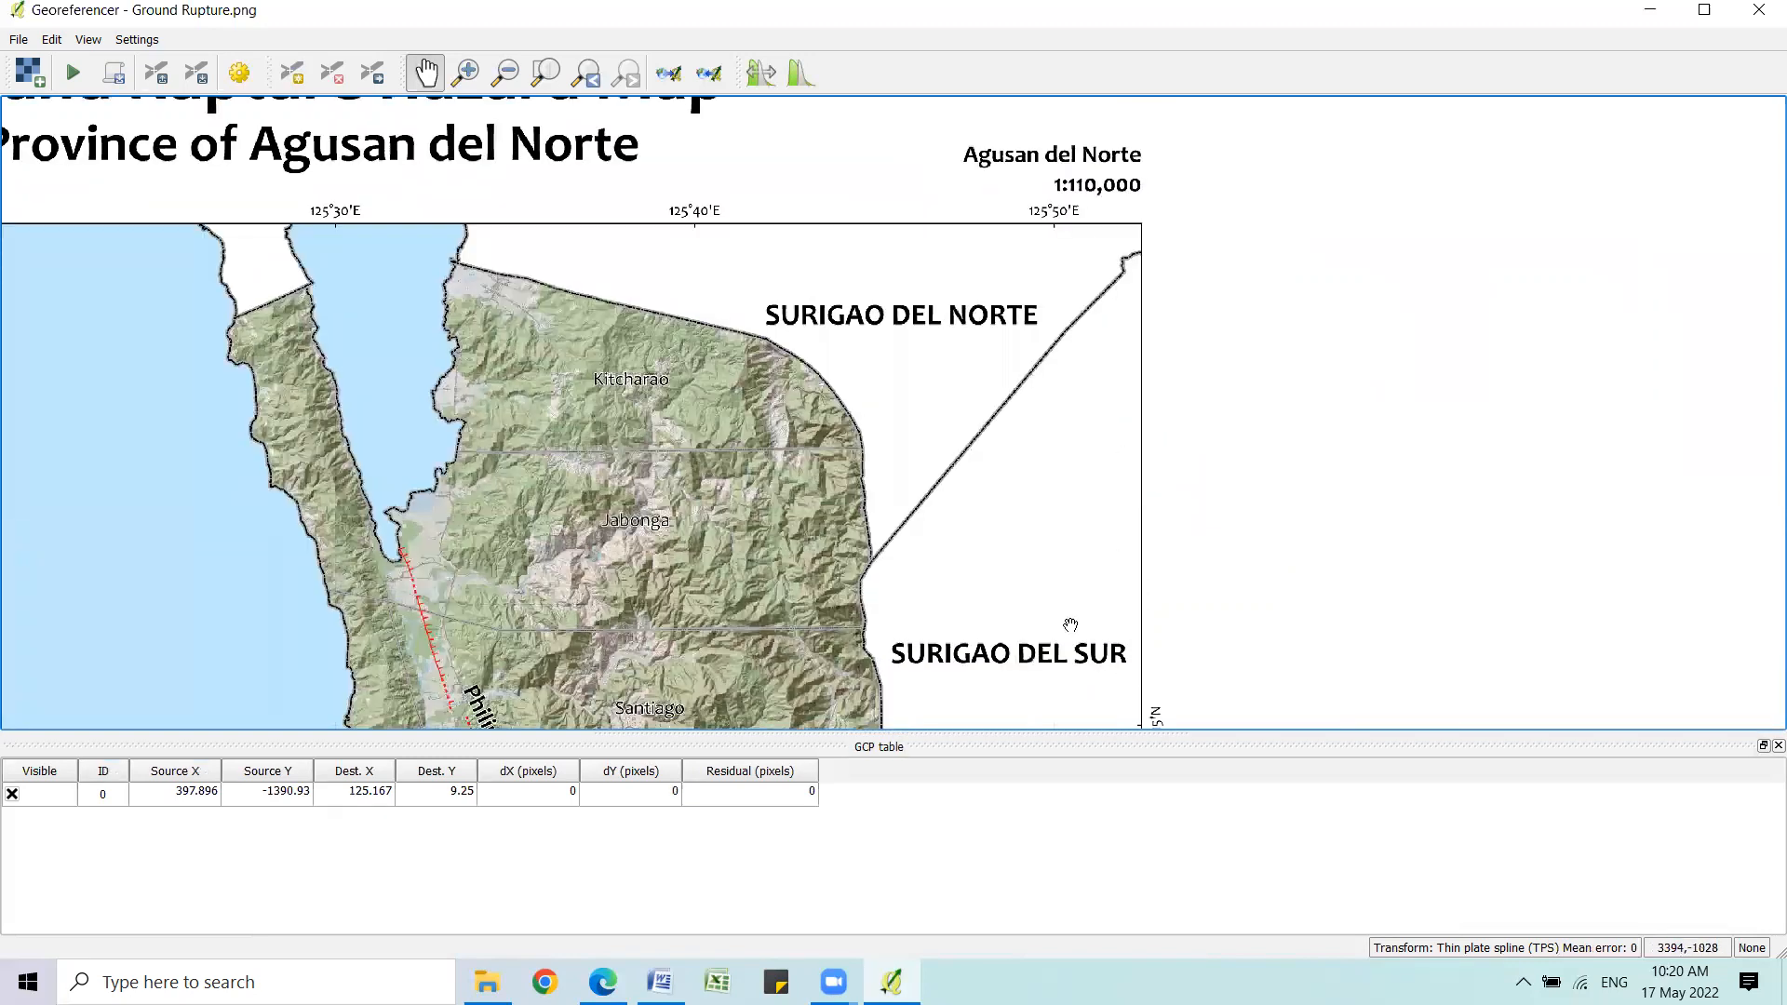
left_click_drag(1084, 479, 1120, 432)
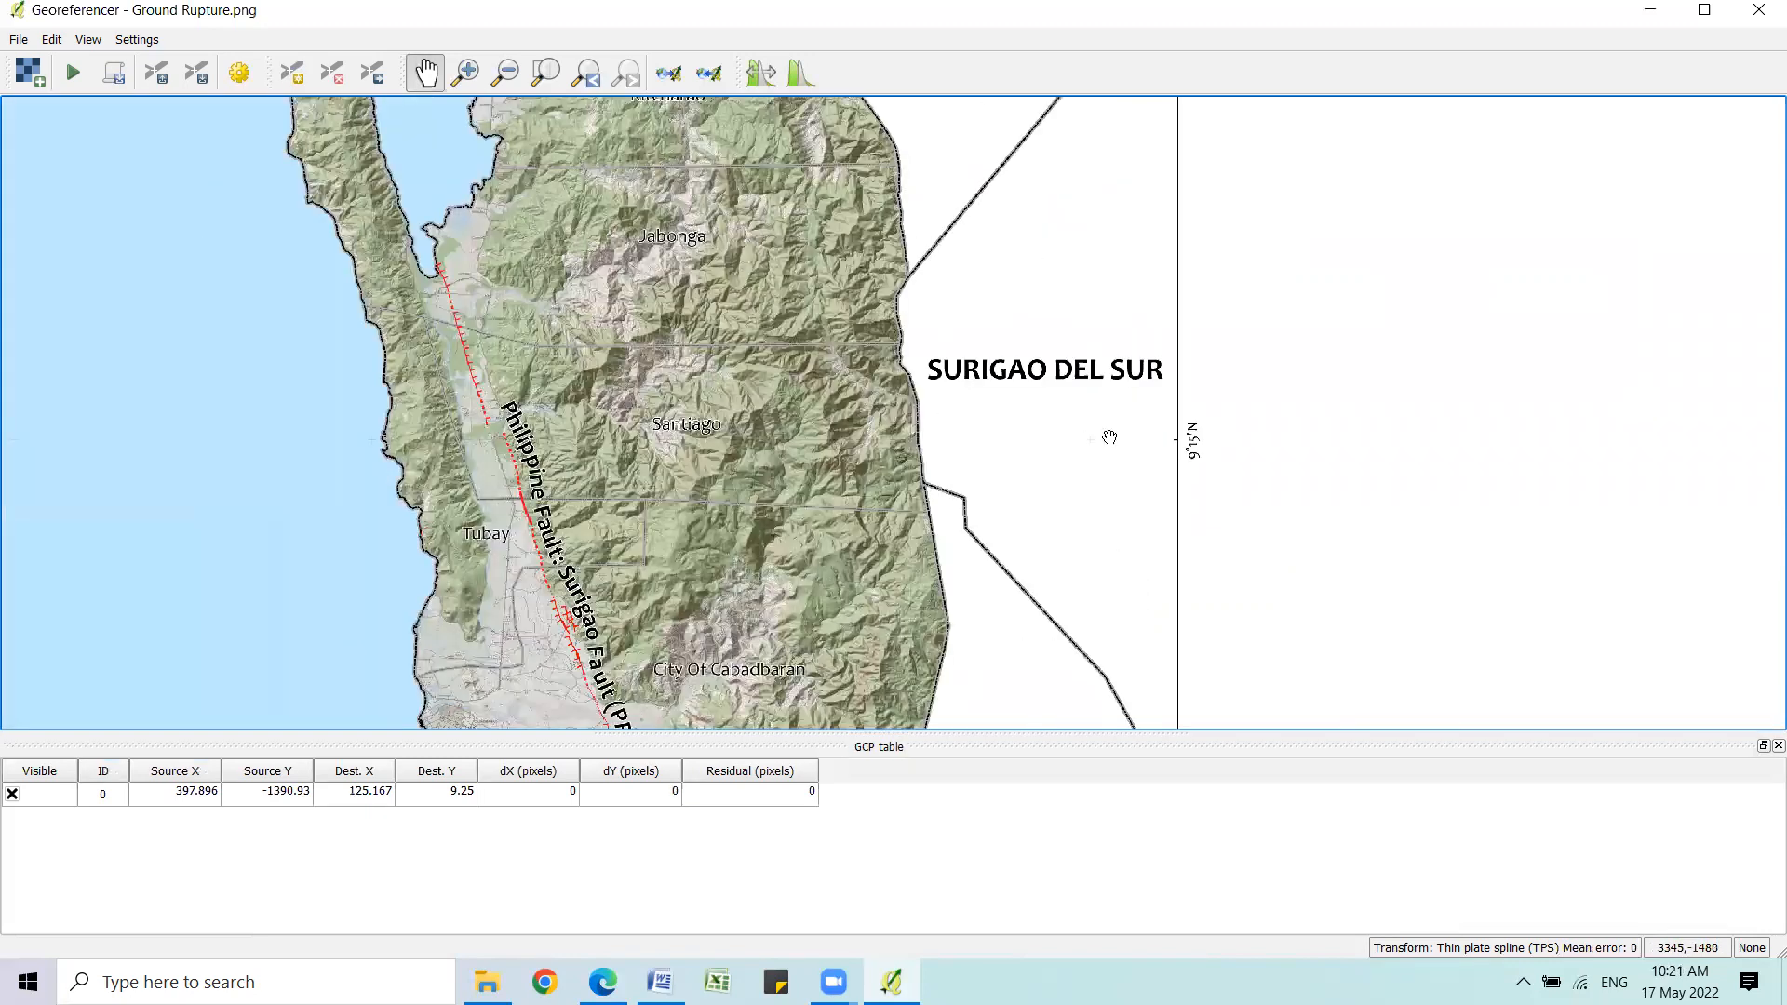
left_click_drag(1091, 226, 1121, 277)
scroll(1136, 514, "up", 4)
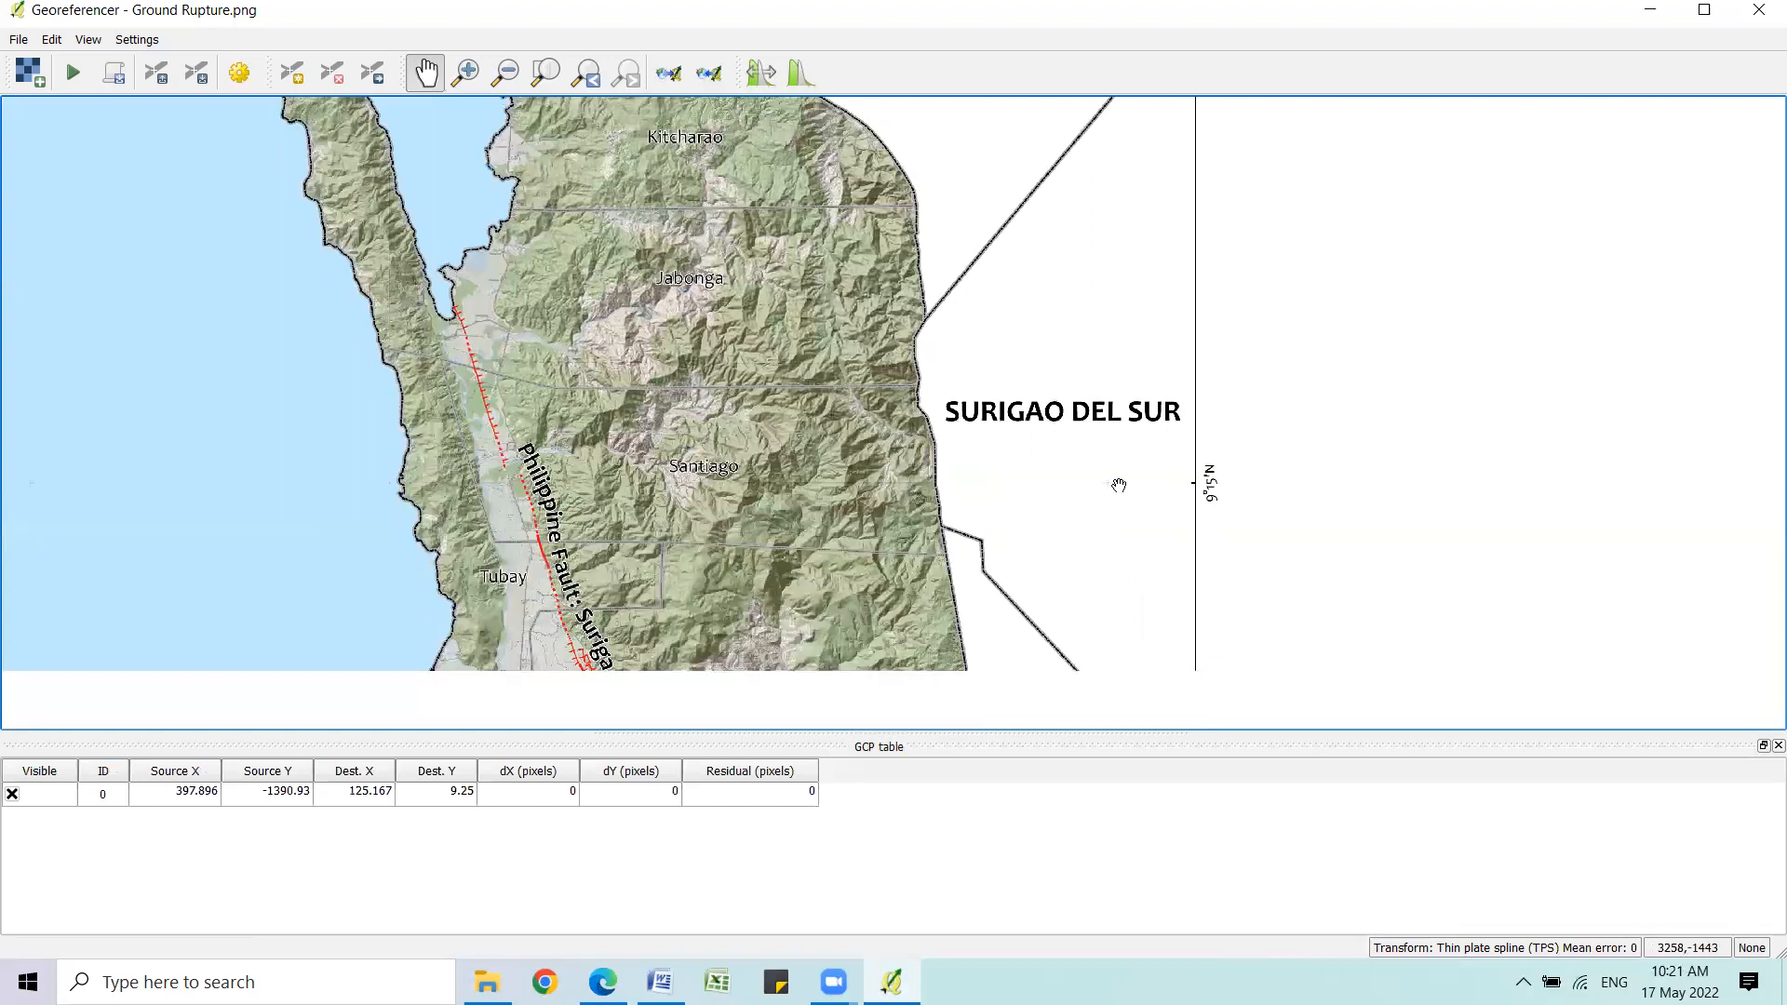
scroll(1117, 546, "up", 1)
left_click(291, 75)
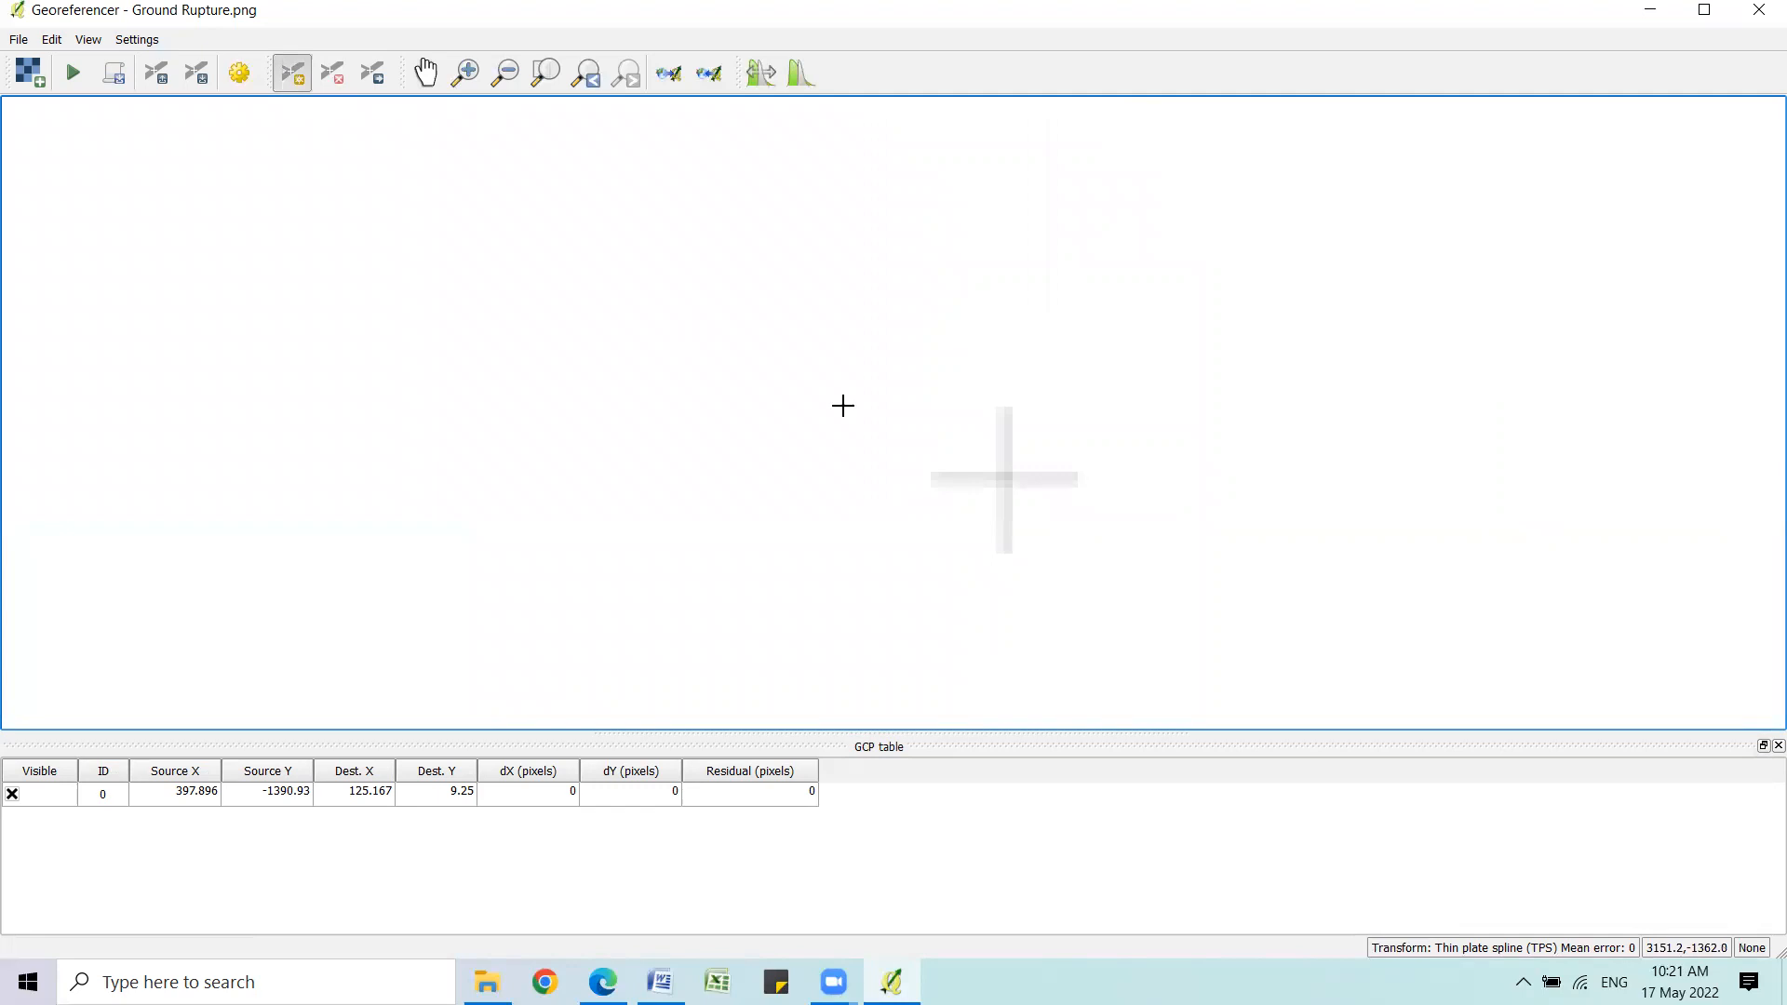
left_click(1003, 481)
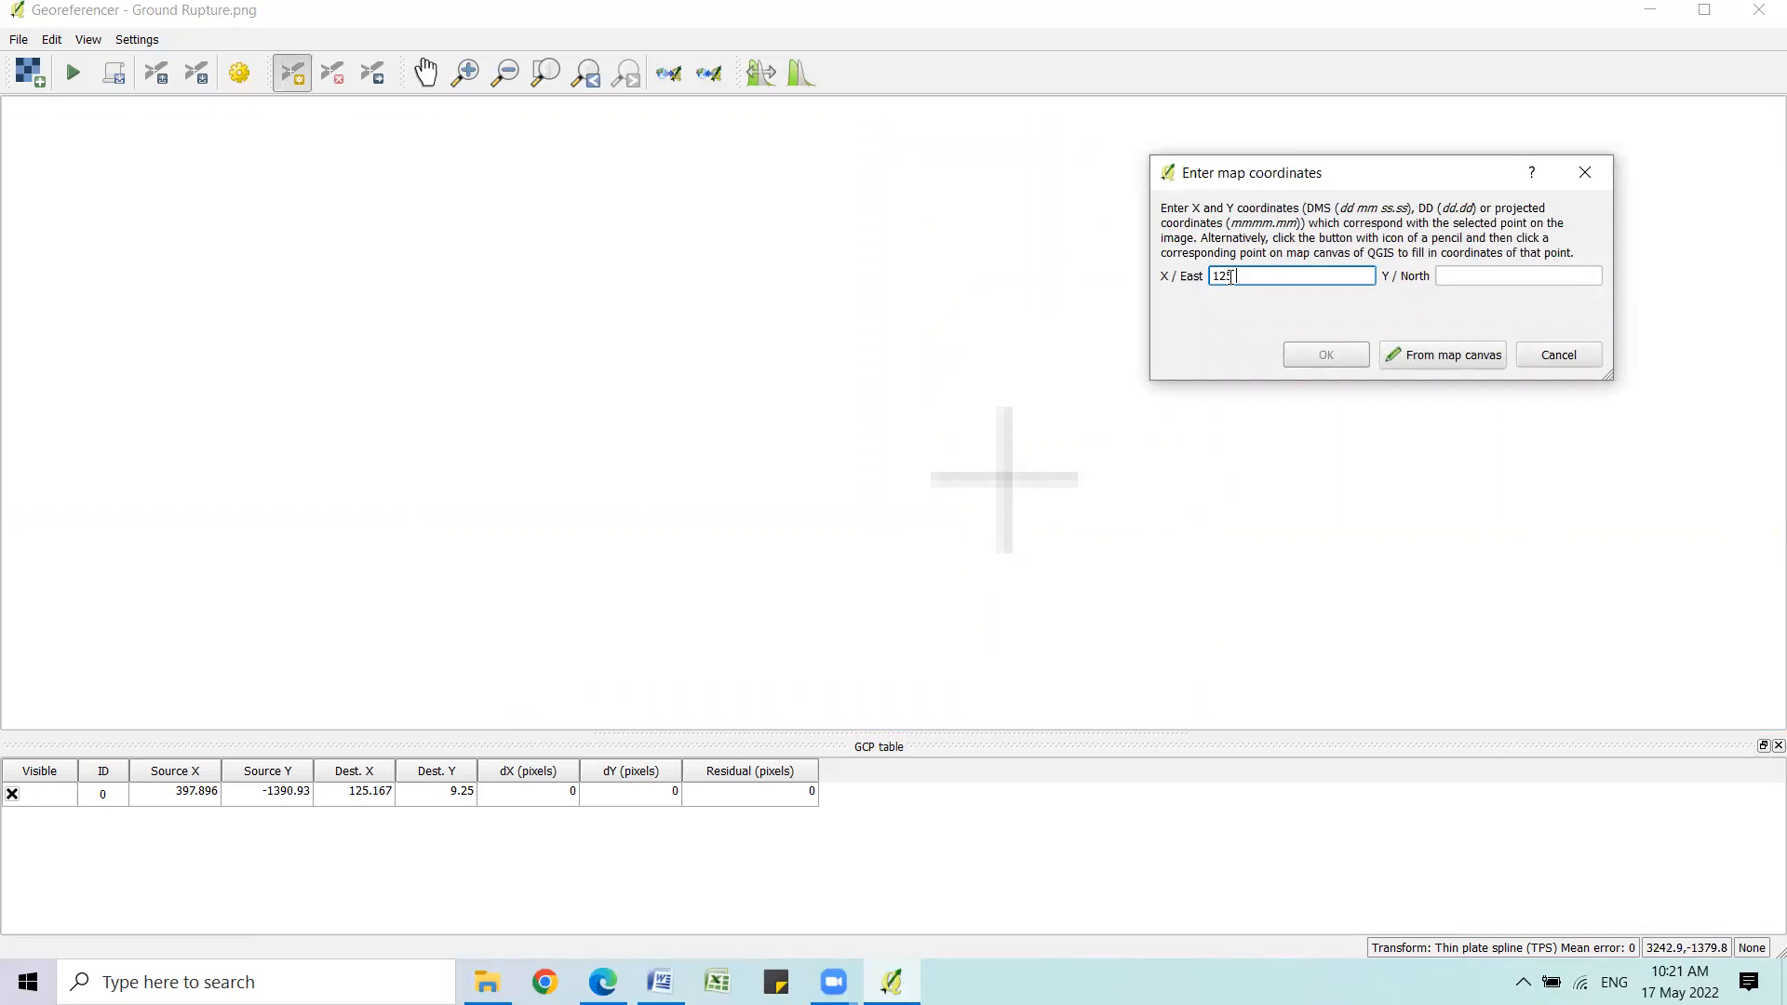
Assign the second control point the map coordinates 125 50 00 East and 09 15 00 North.
type("125 50 00")
left_click(1508, 276)
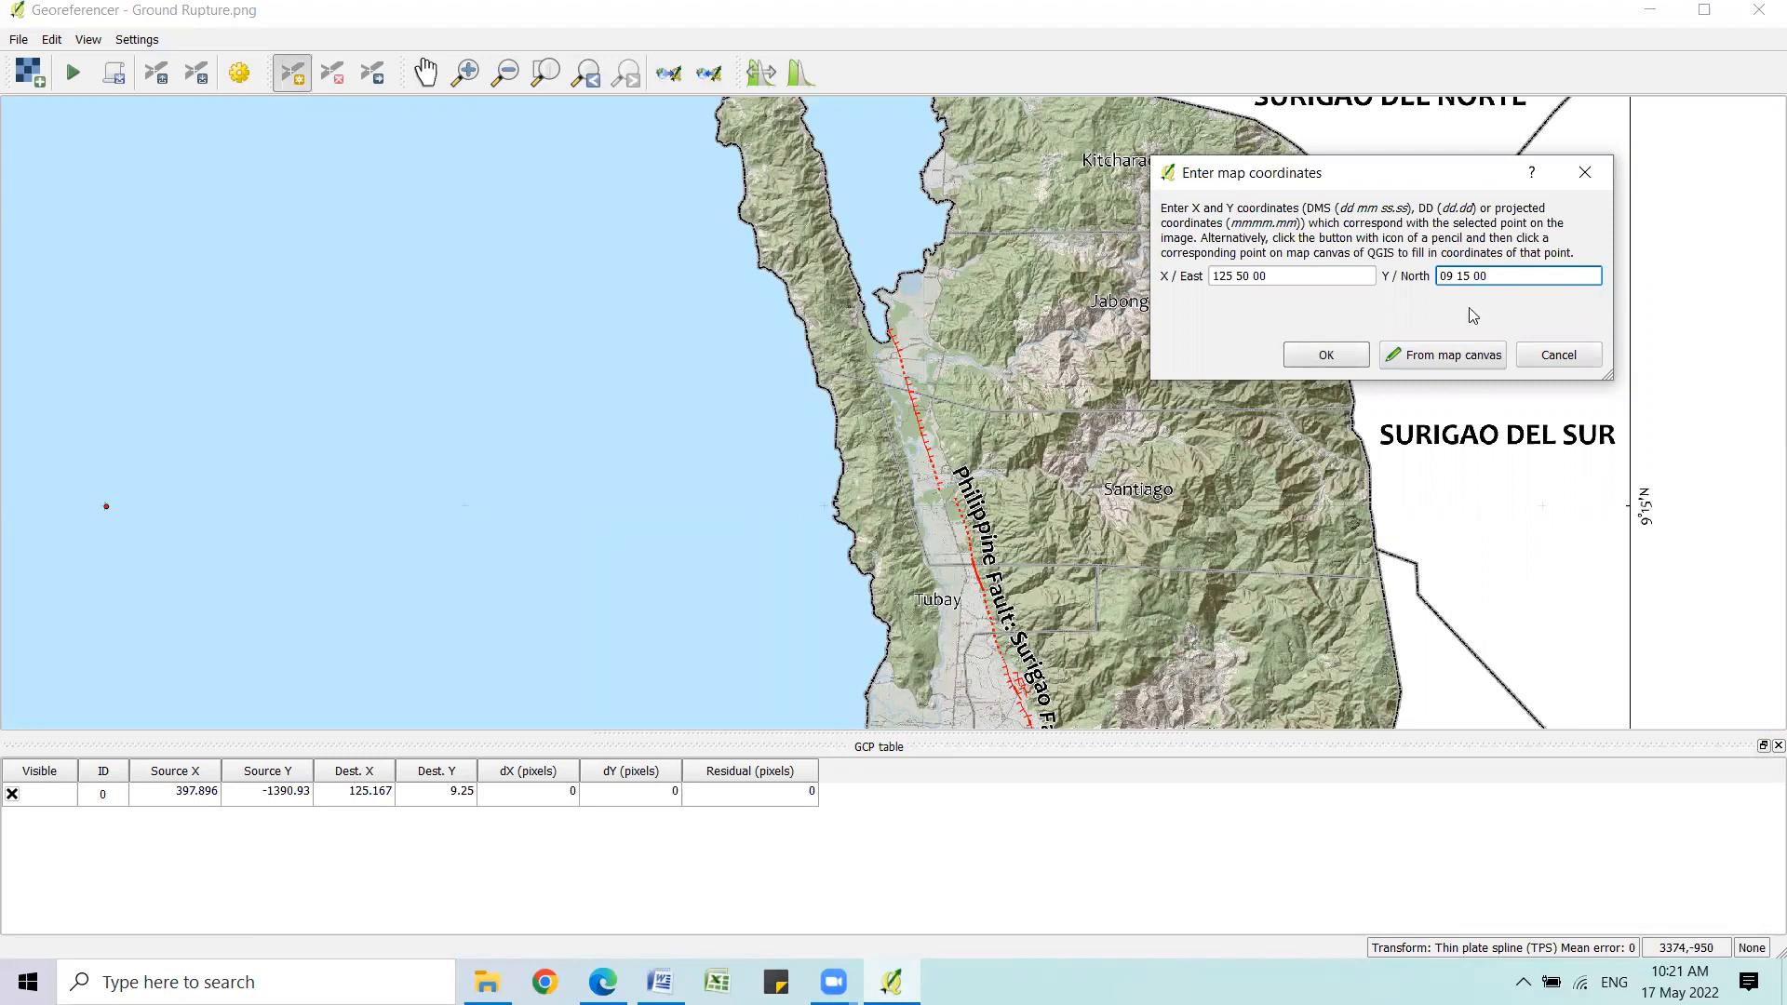
left_click(1327, 354)
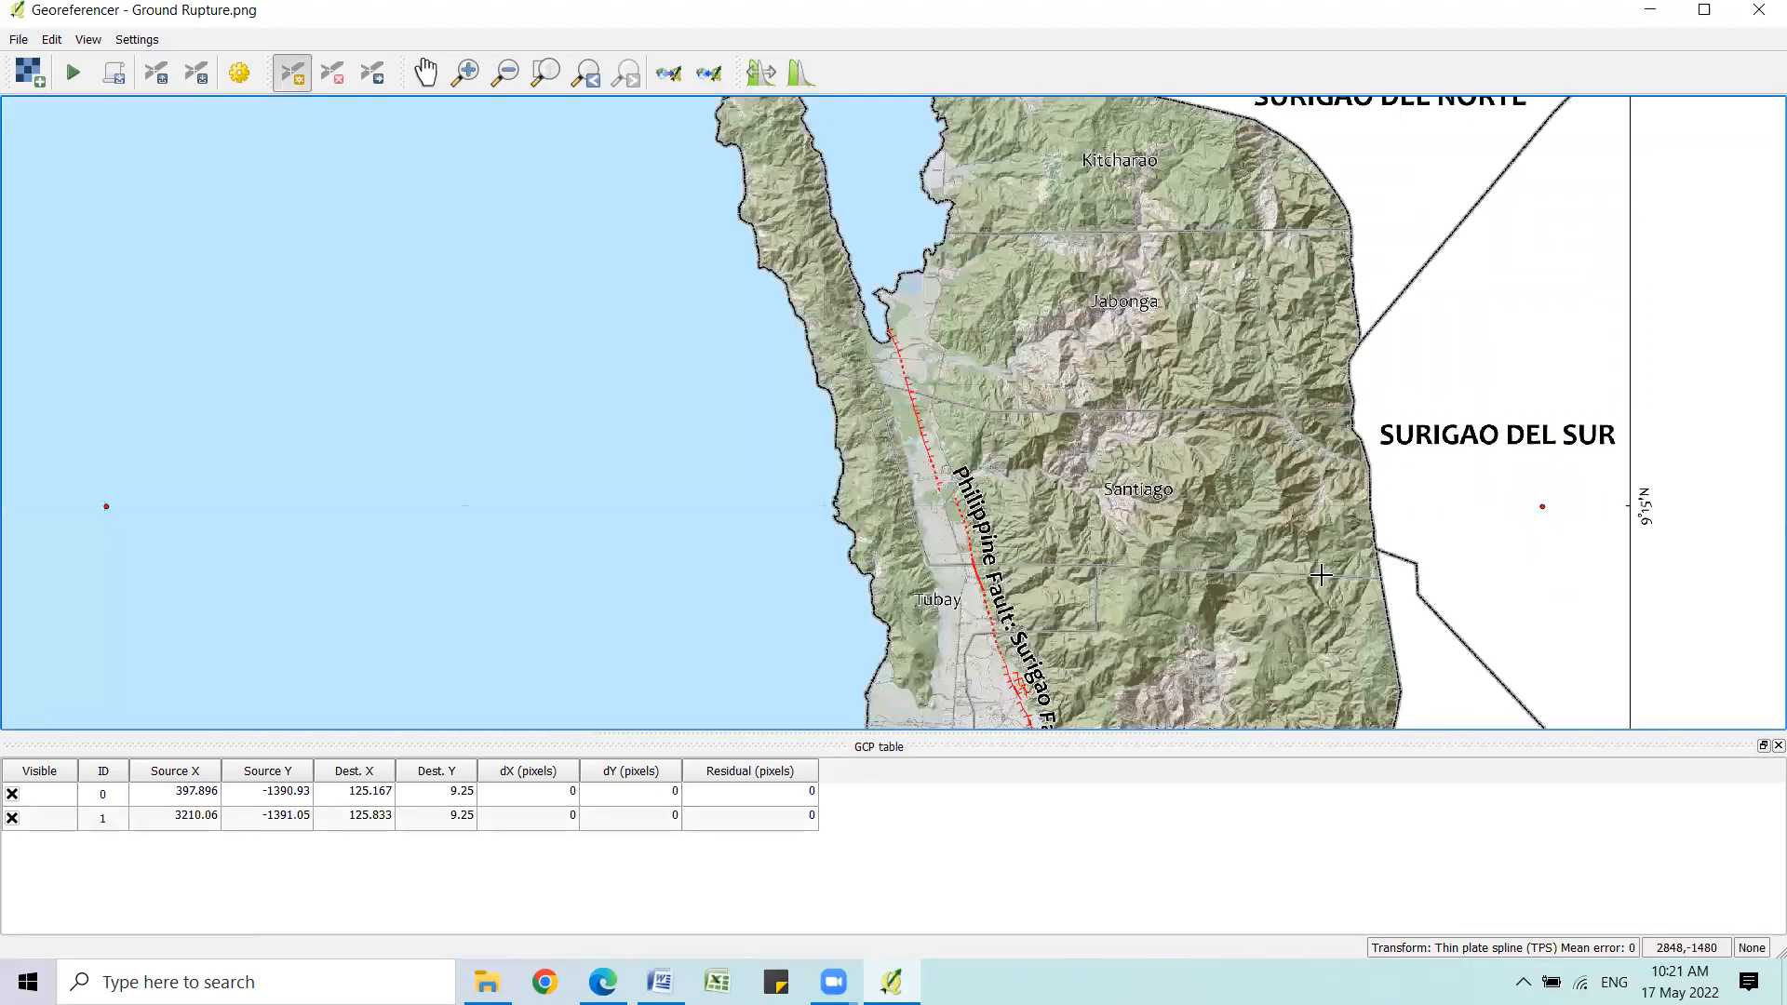
Add a third control point at the 125°50'E, 8°45'N grid crossing above the Lianga Fault label in the map's southeast.
scroll(1322, 575, "down", 2)
key("Down")
key("Down")
key("Down")
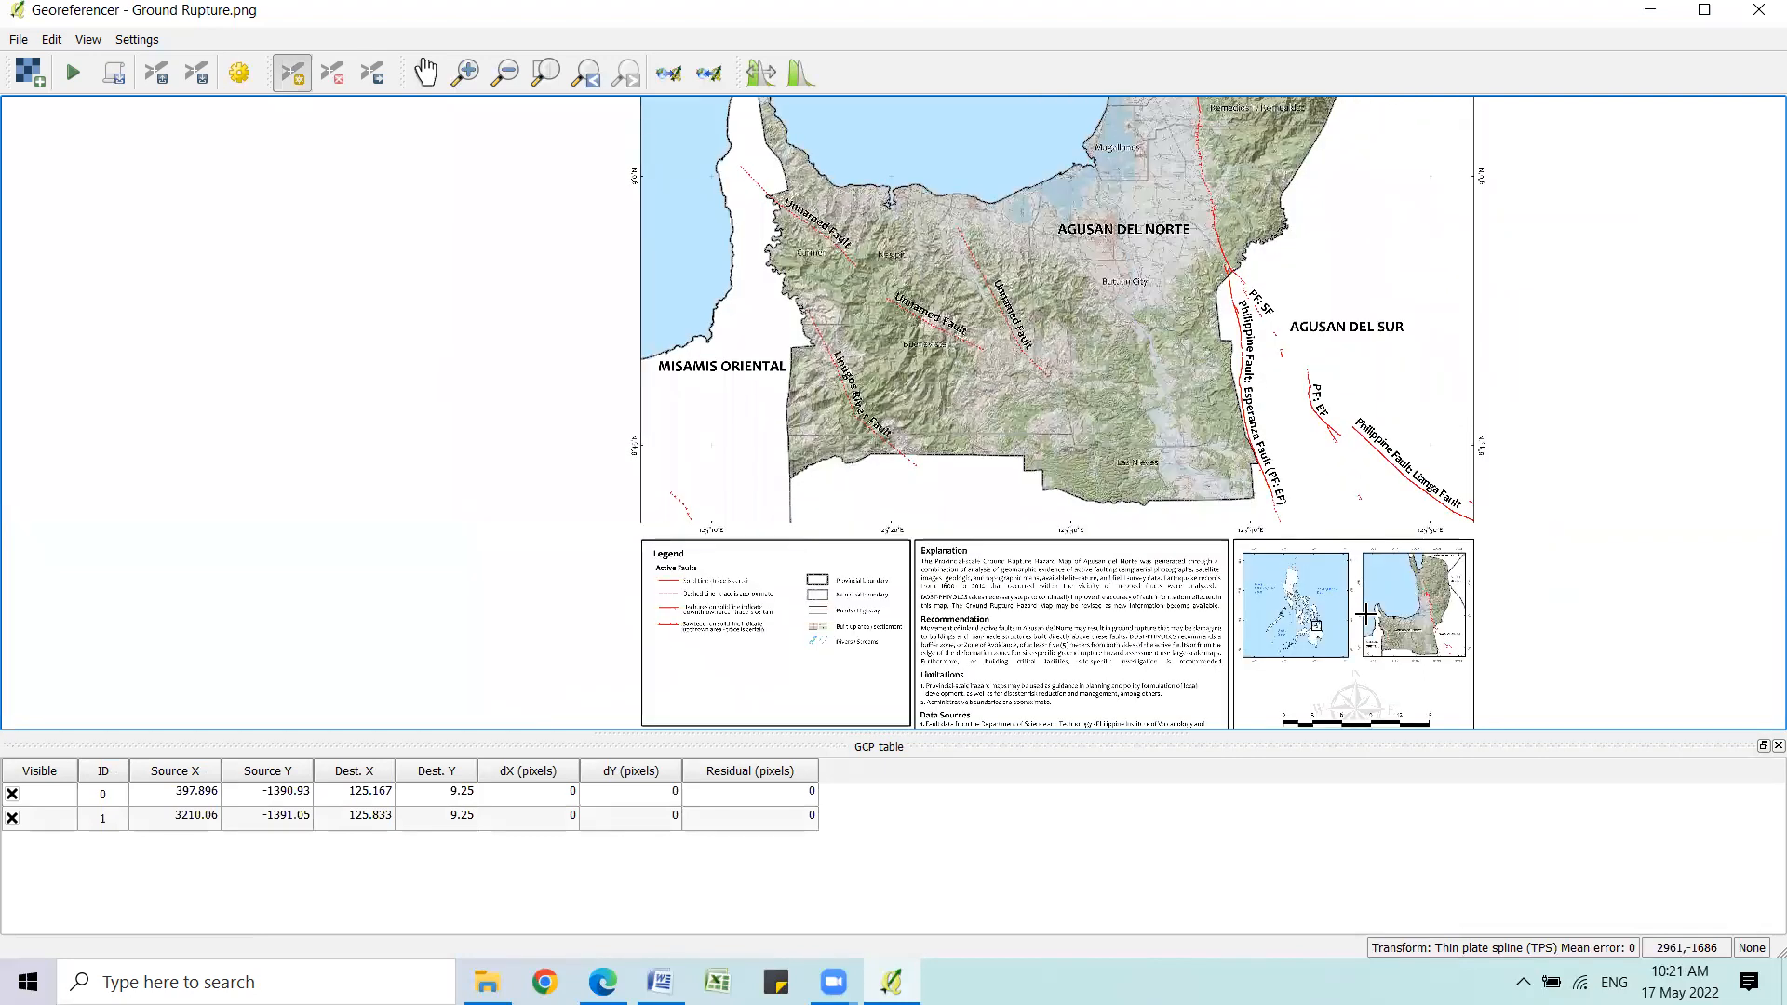
scroll(1434, 456, "up", 2)
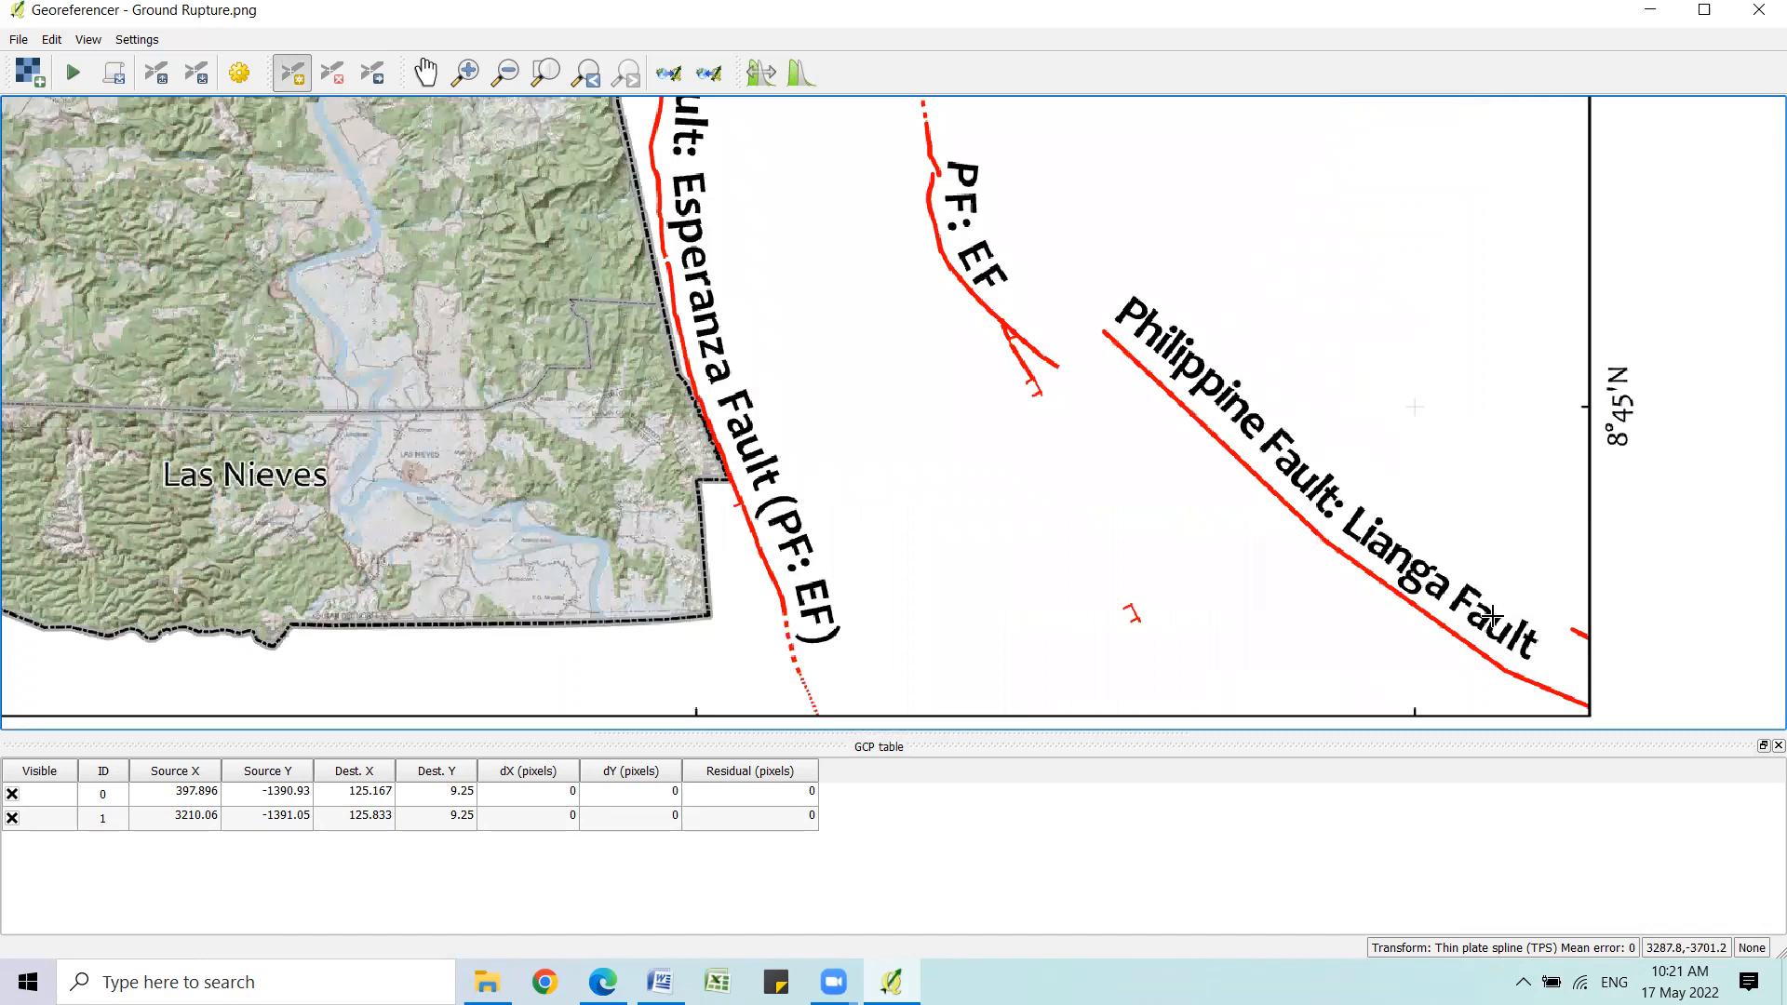
key("Down")
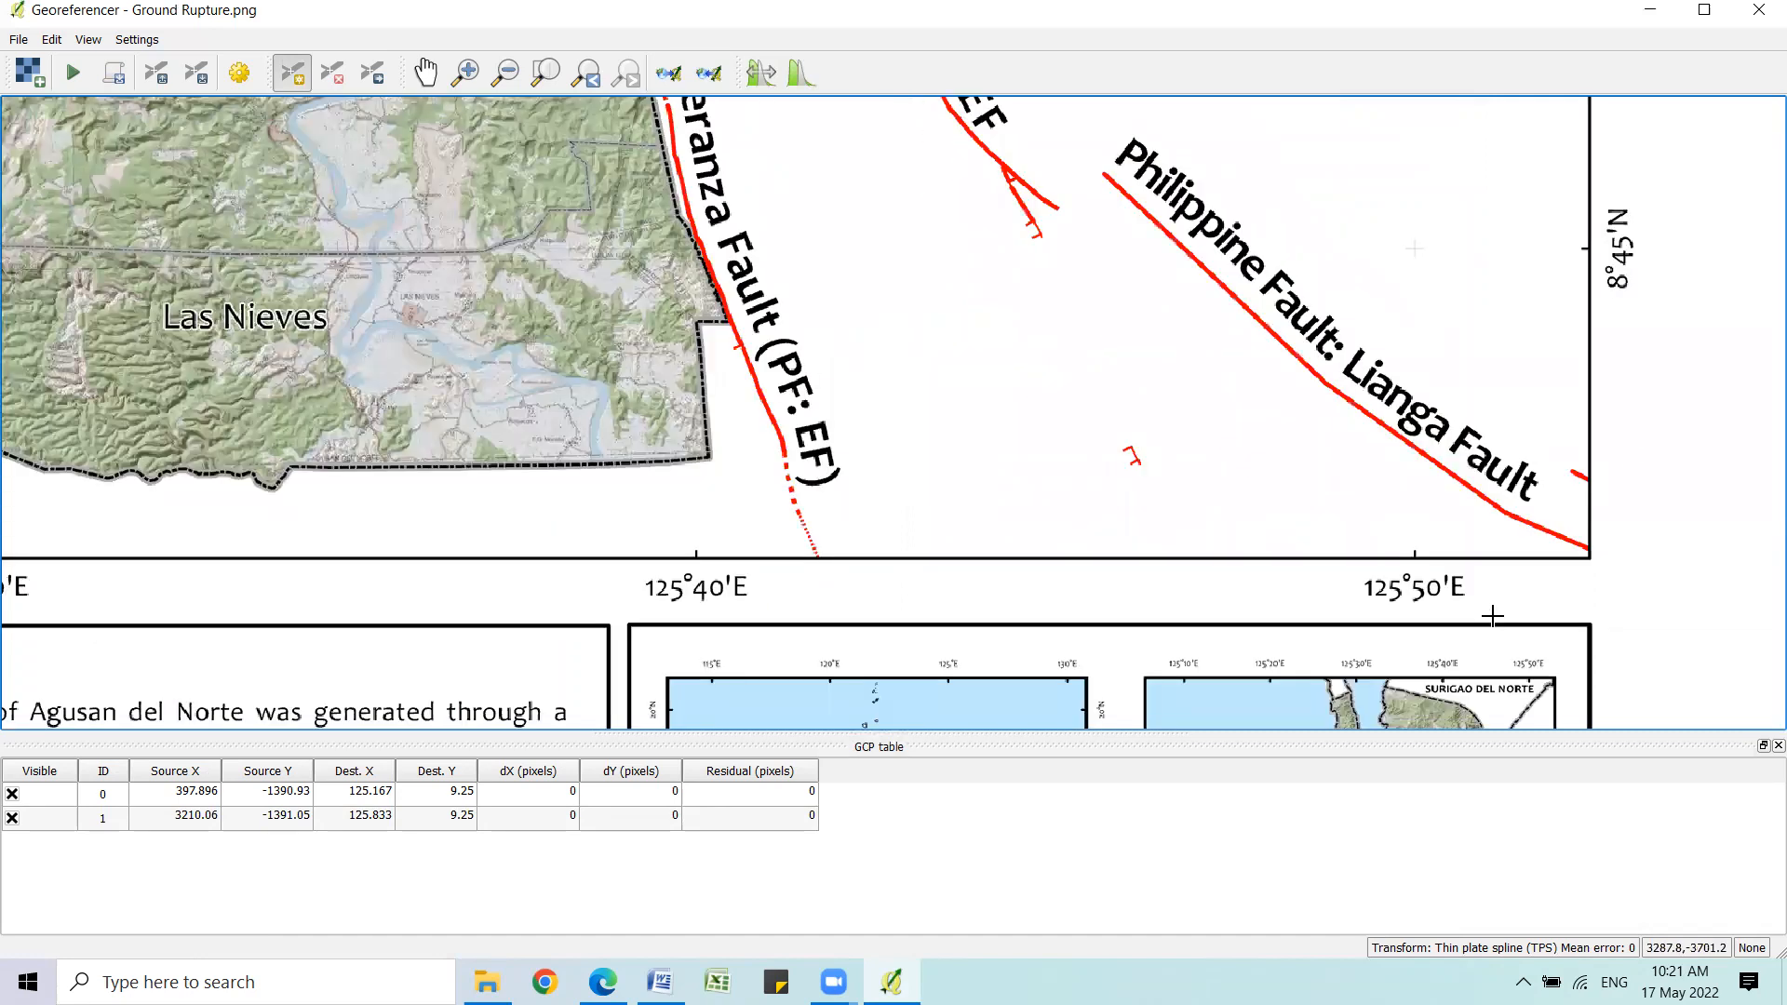
key("Up")
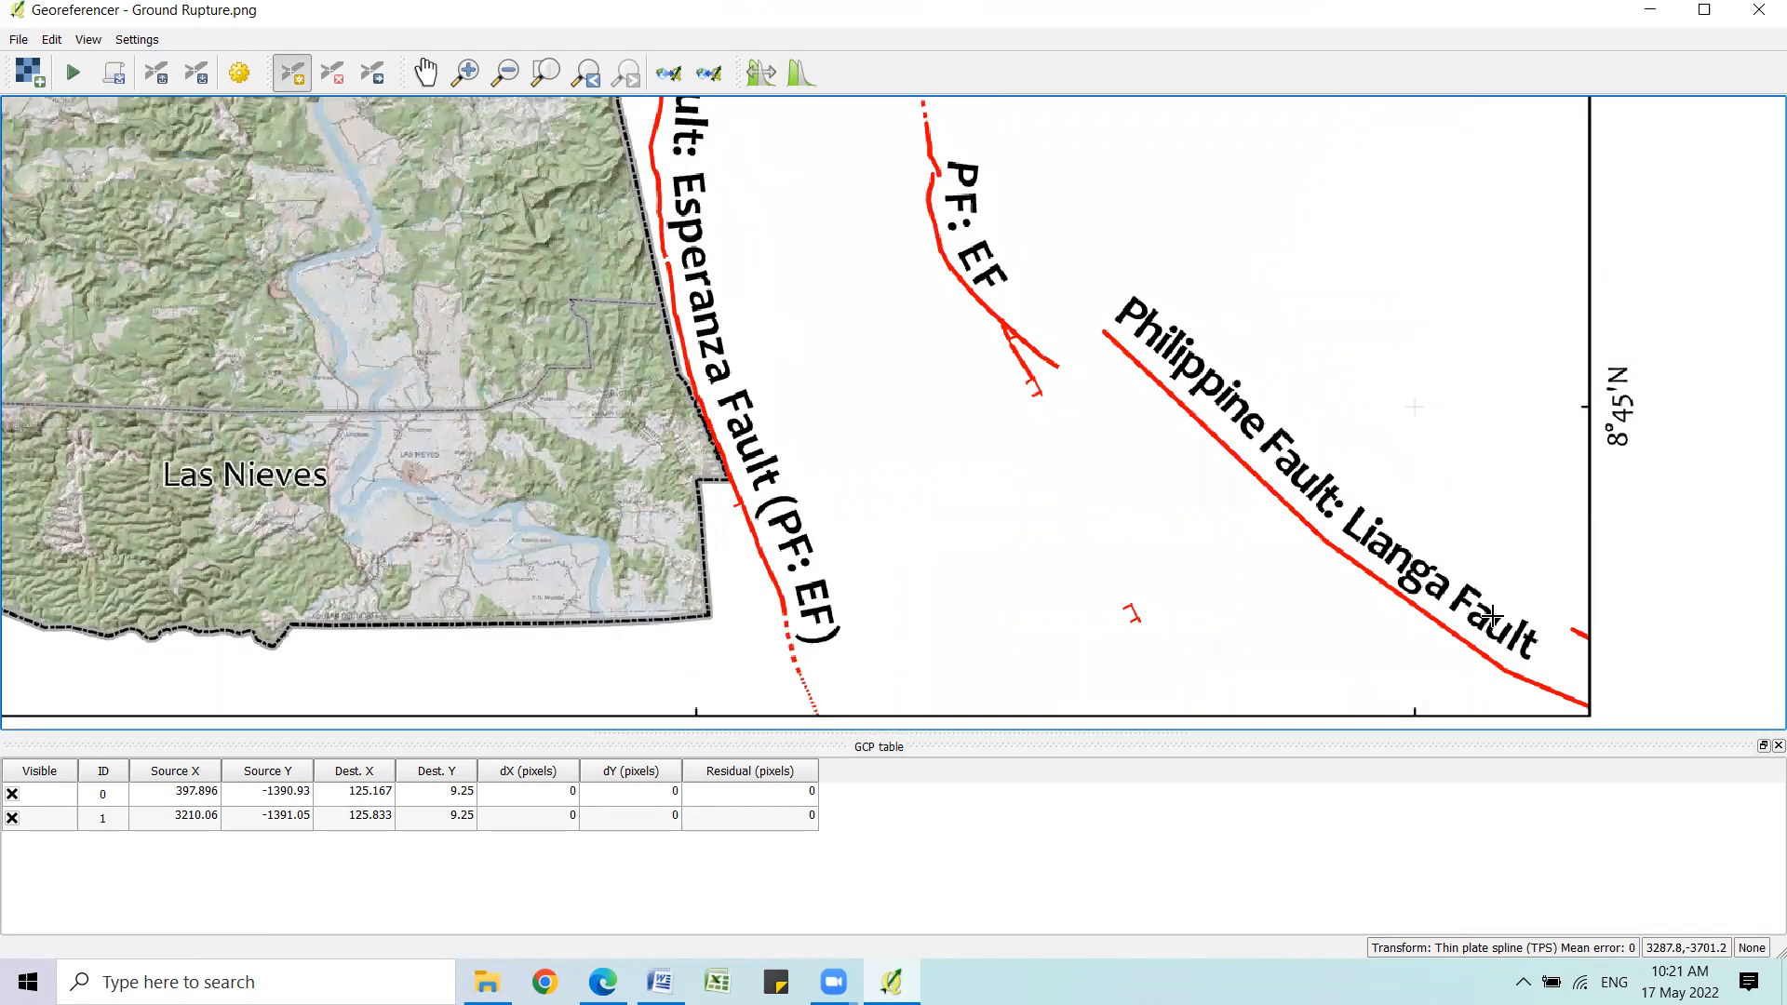
scroll(1360, 399, "up", 2)
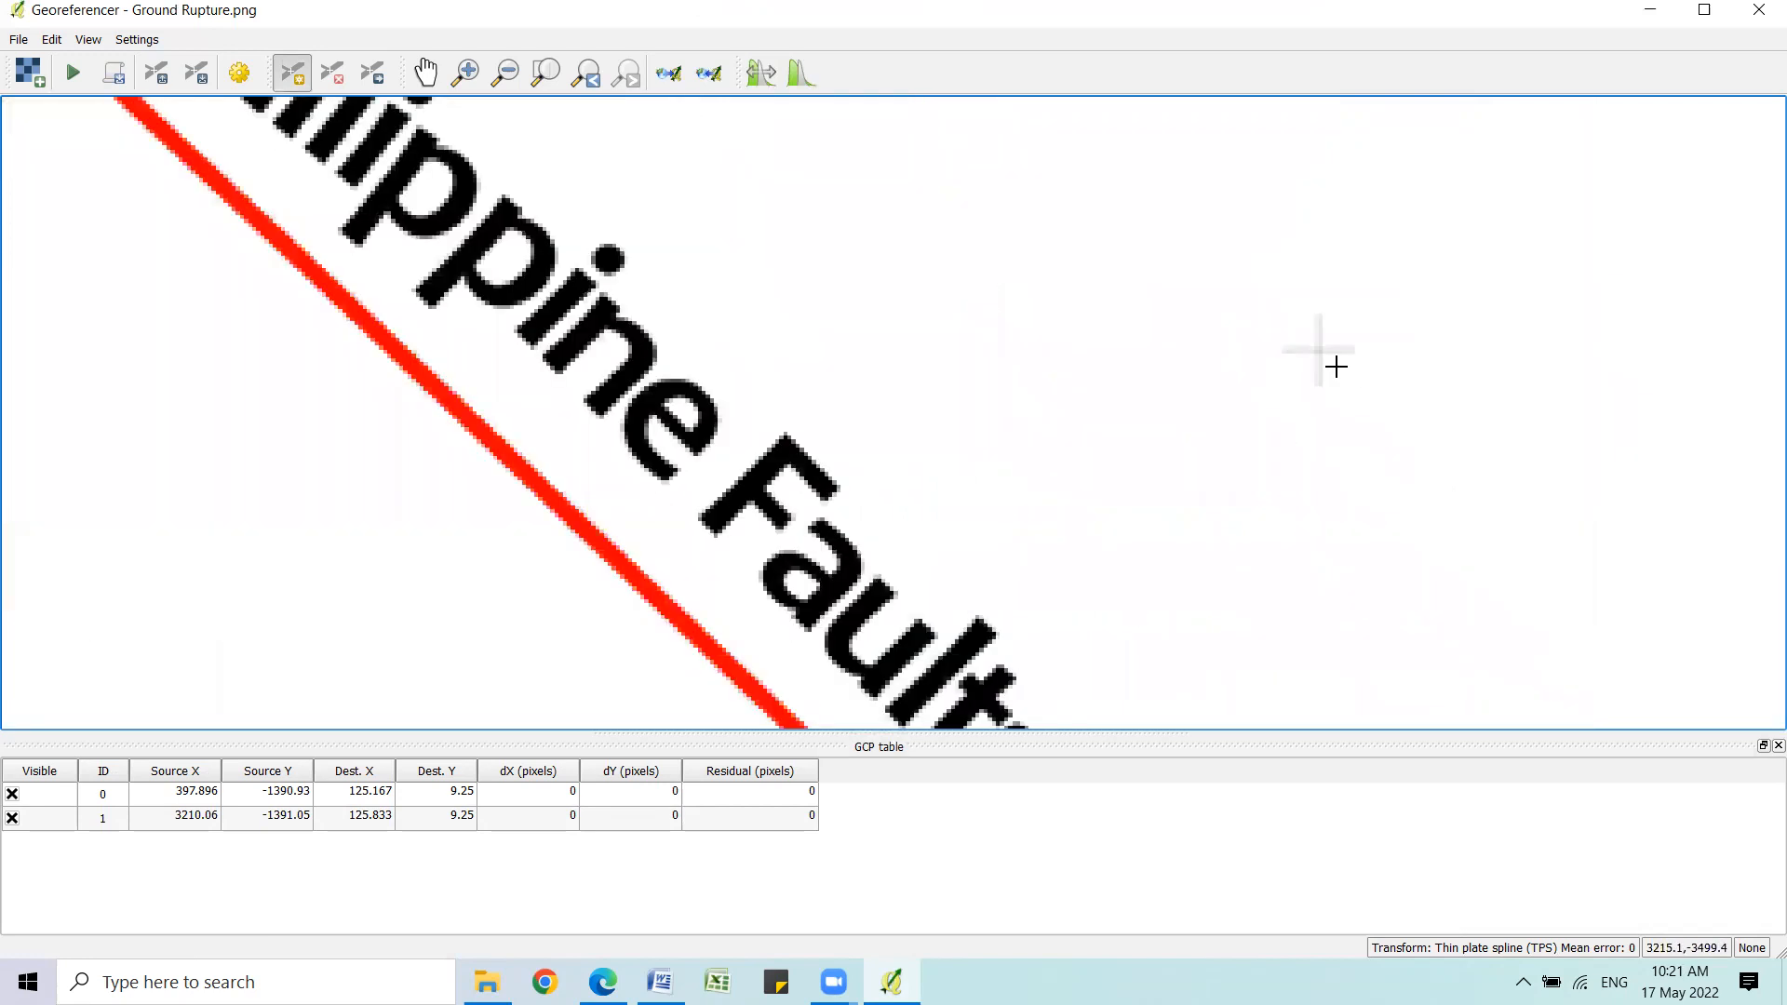
scroll(1336, 363, "up", 3)
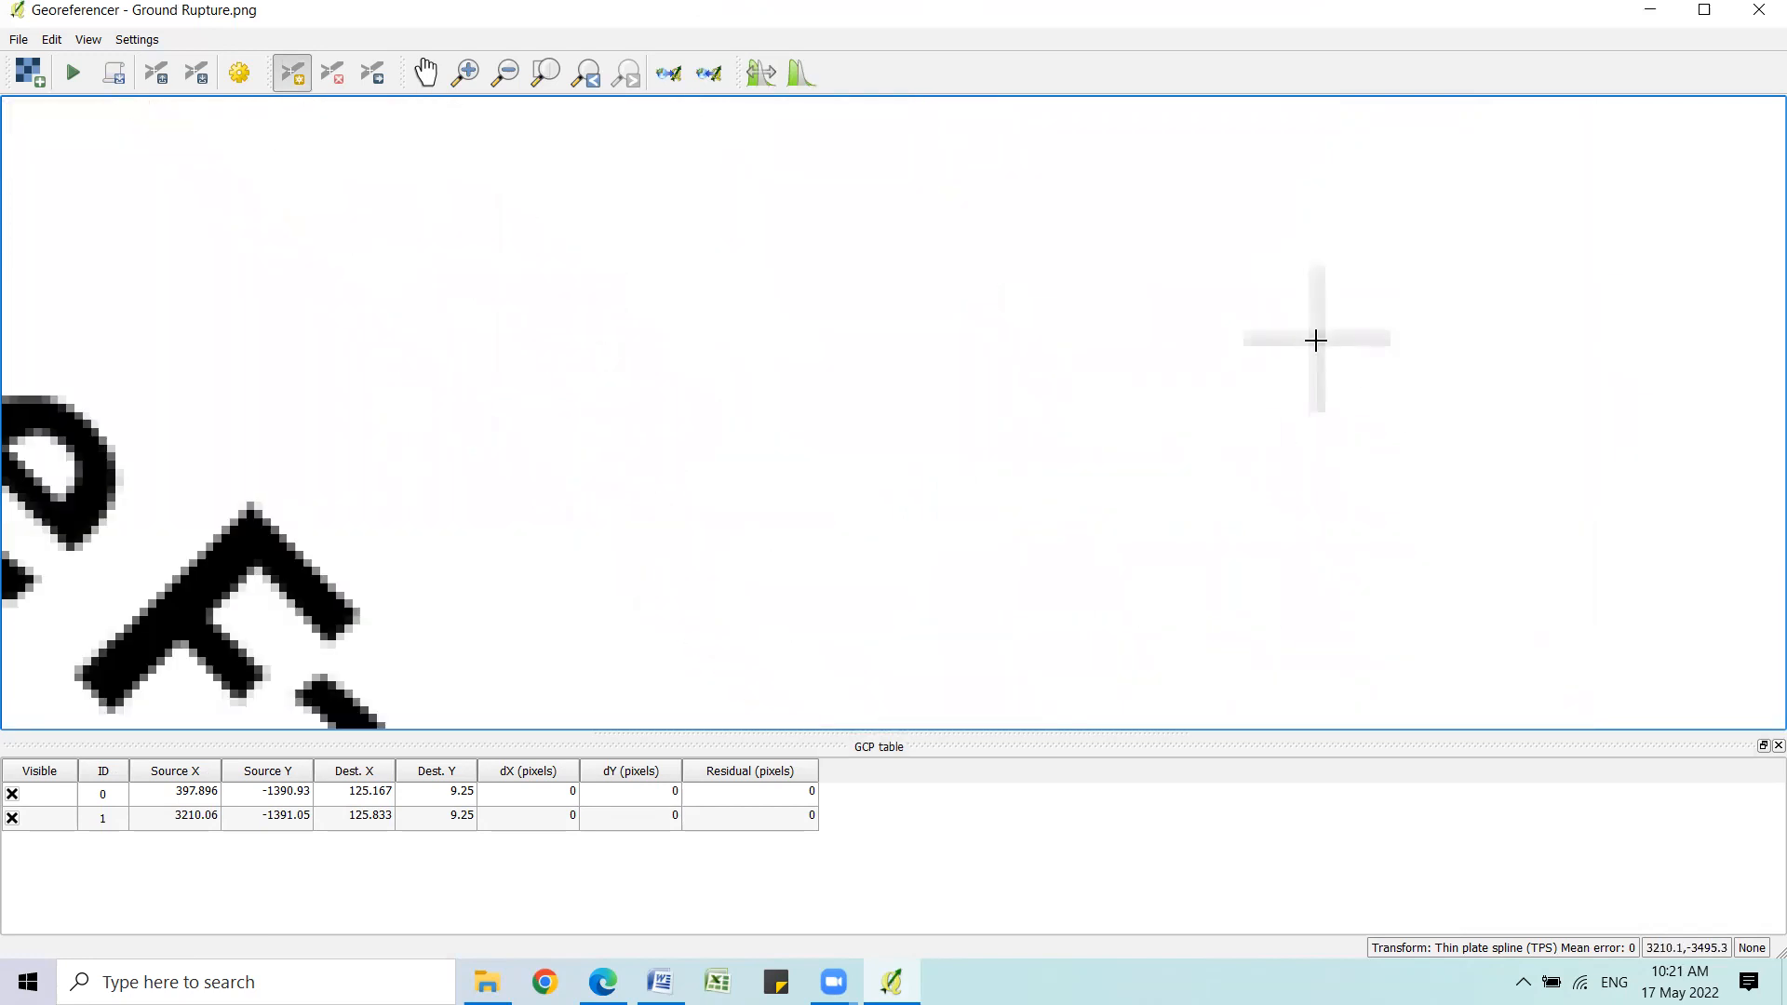
scroll(1316, 341, "up", 2)
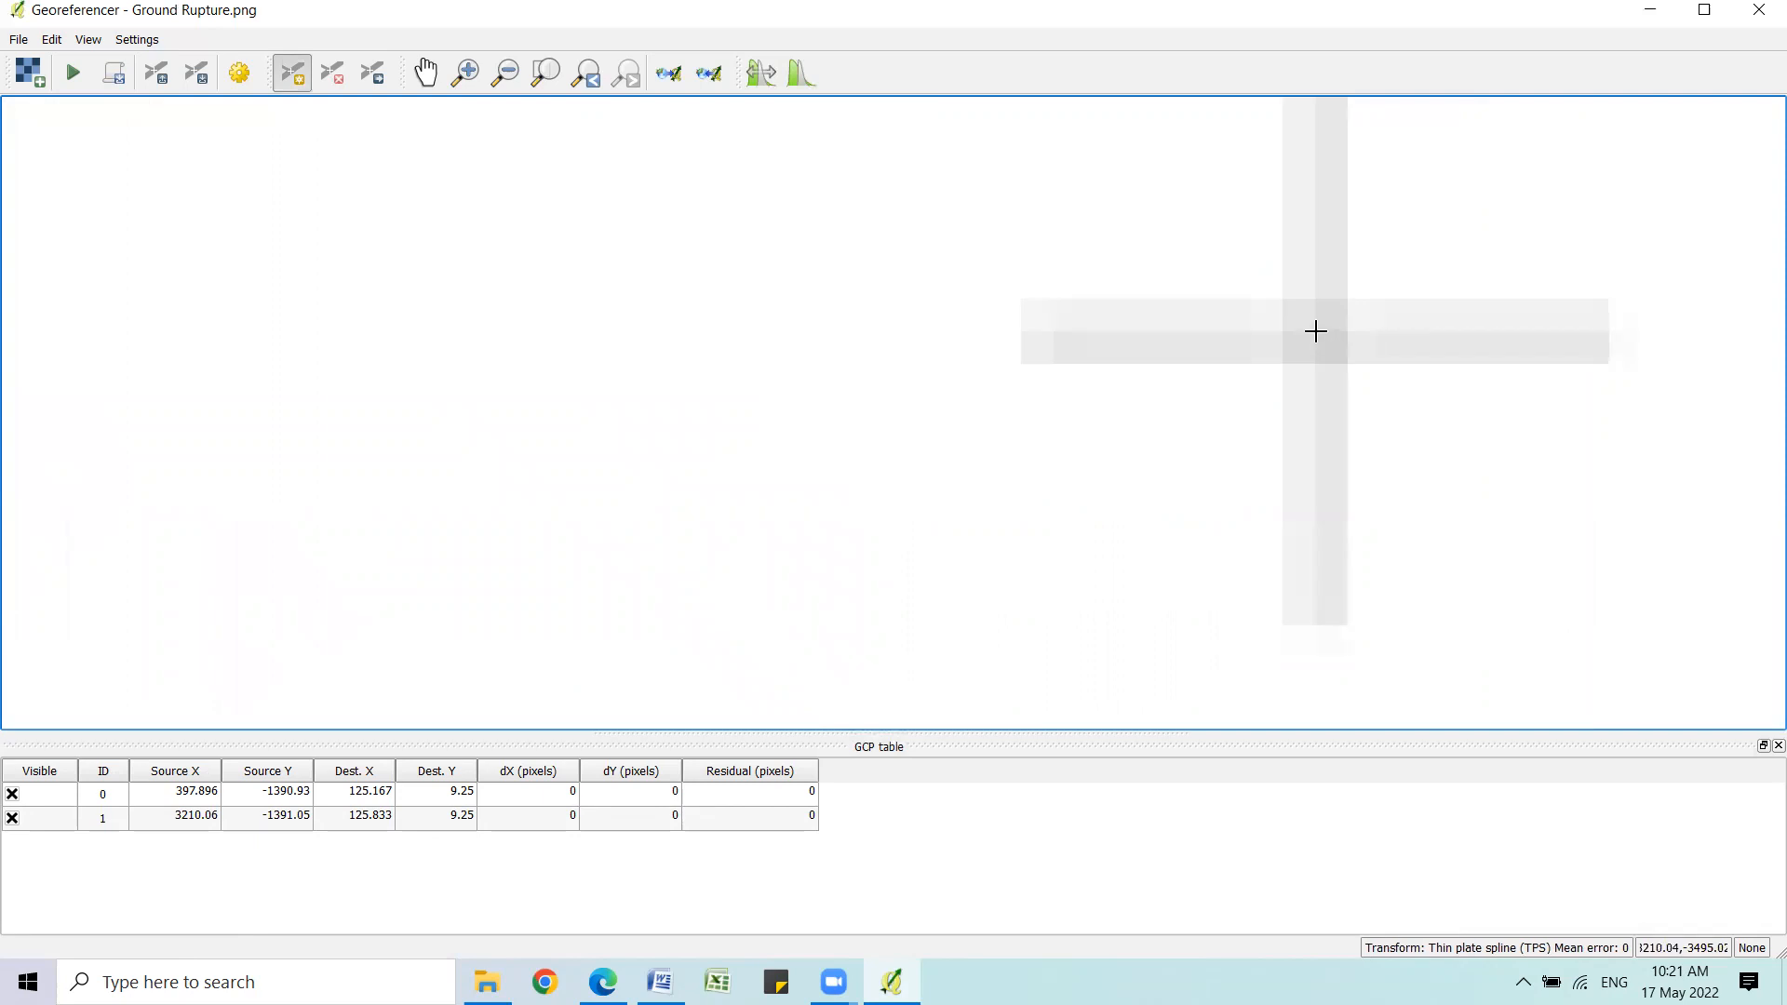
left_click(1313, 331)
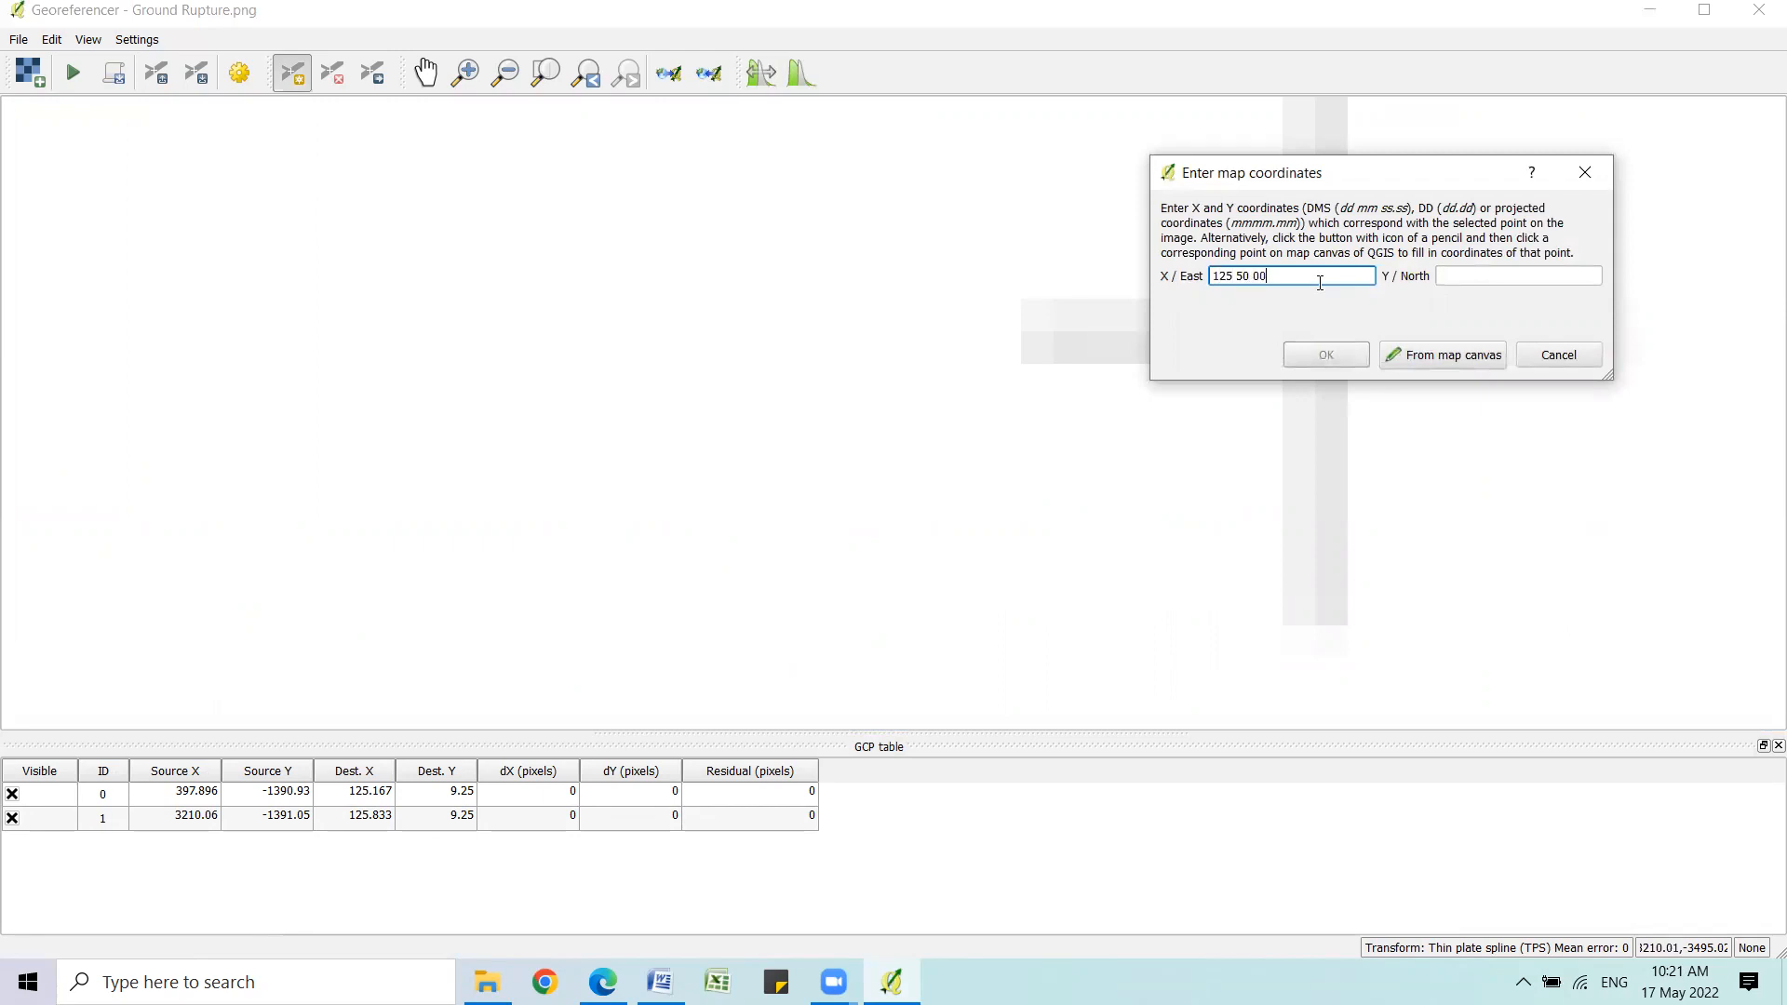
Assign the third control point the map coordinates 125 50 00 East and 08 45 00 North, checking them against the border labels.
left_click(1476, 275)
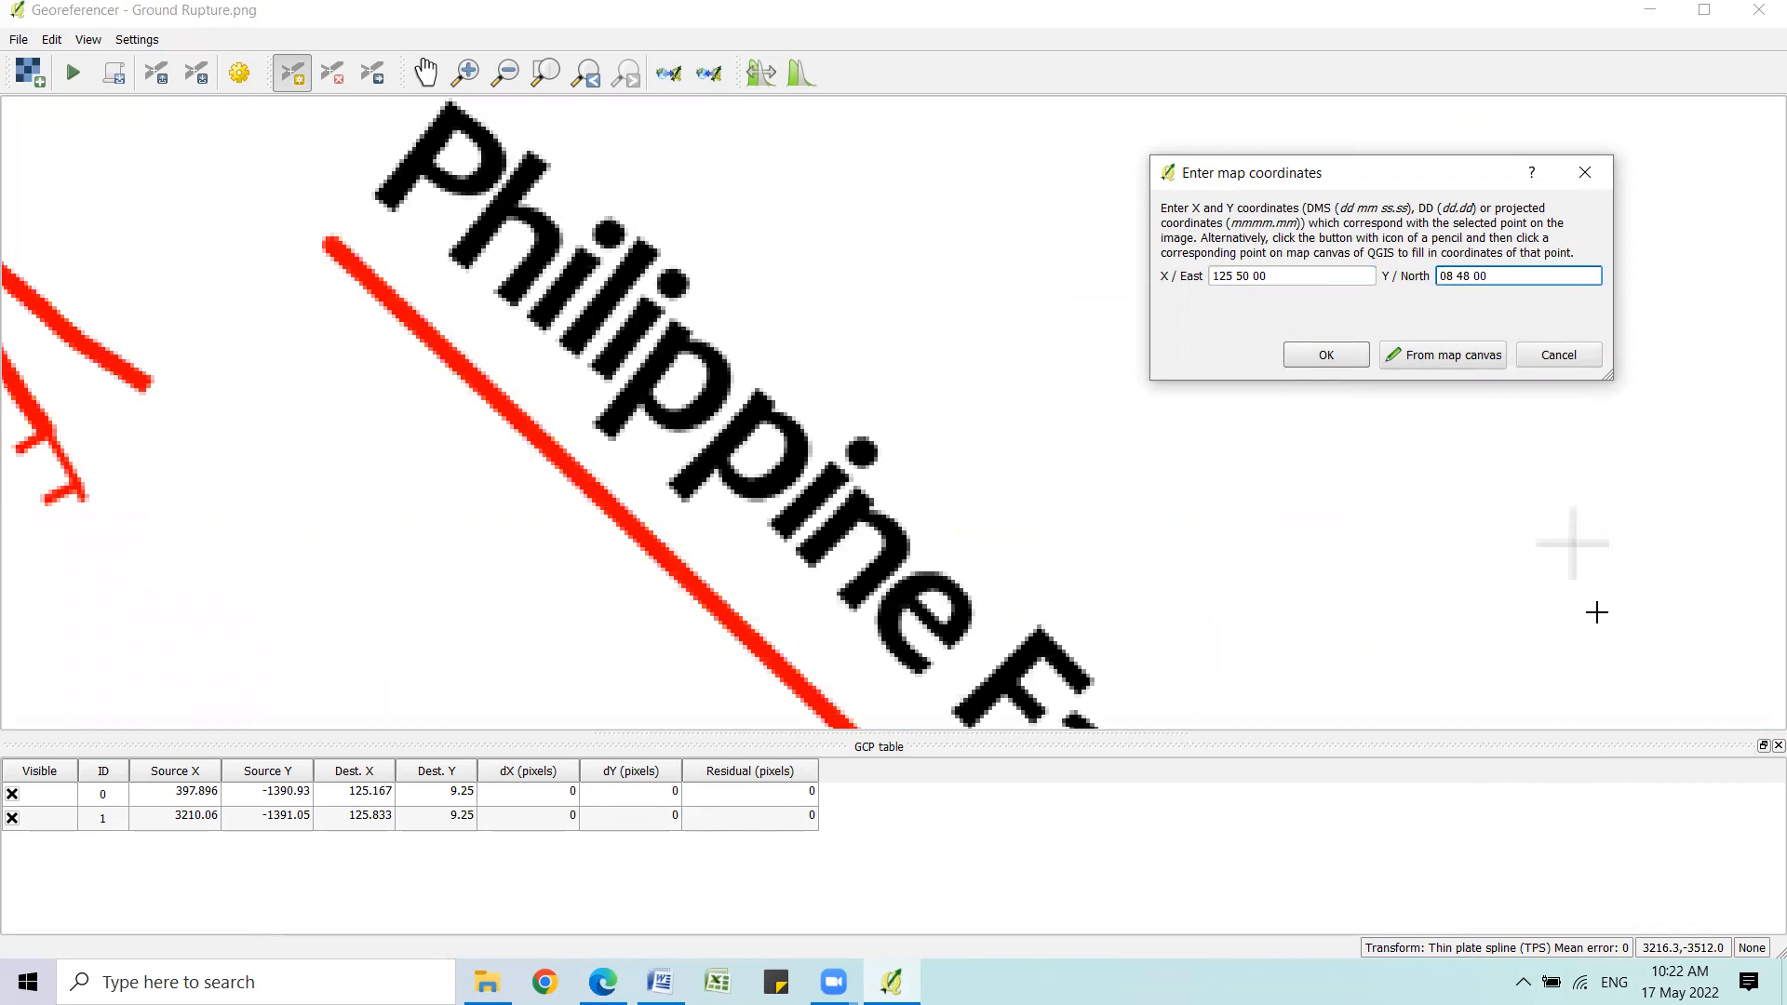
scroll(1597, 612, "down", 5)
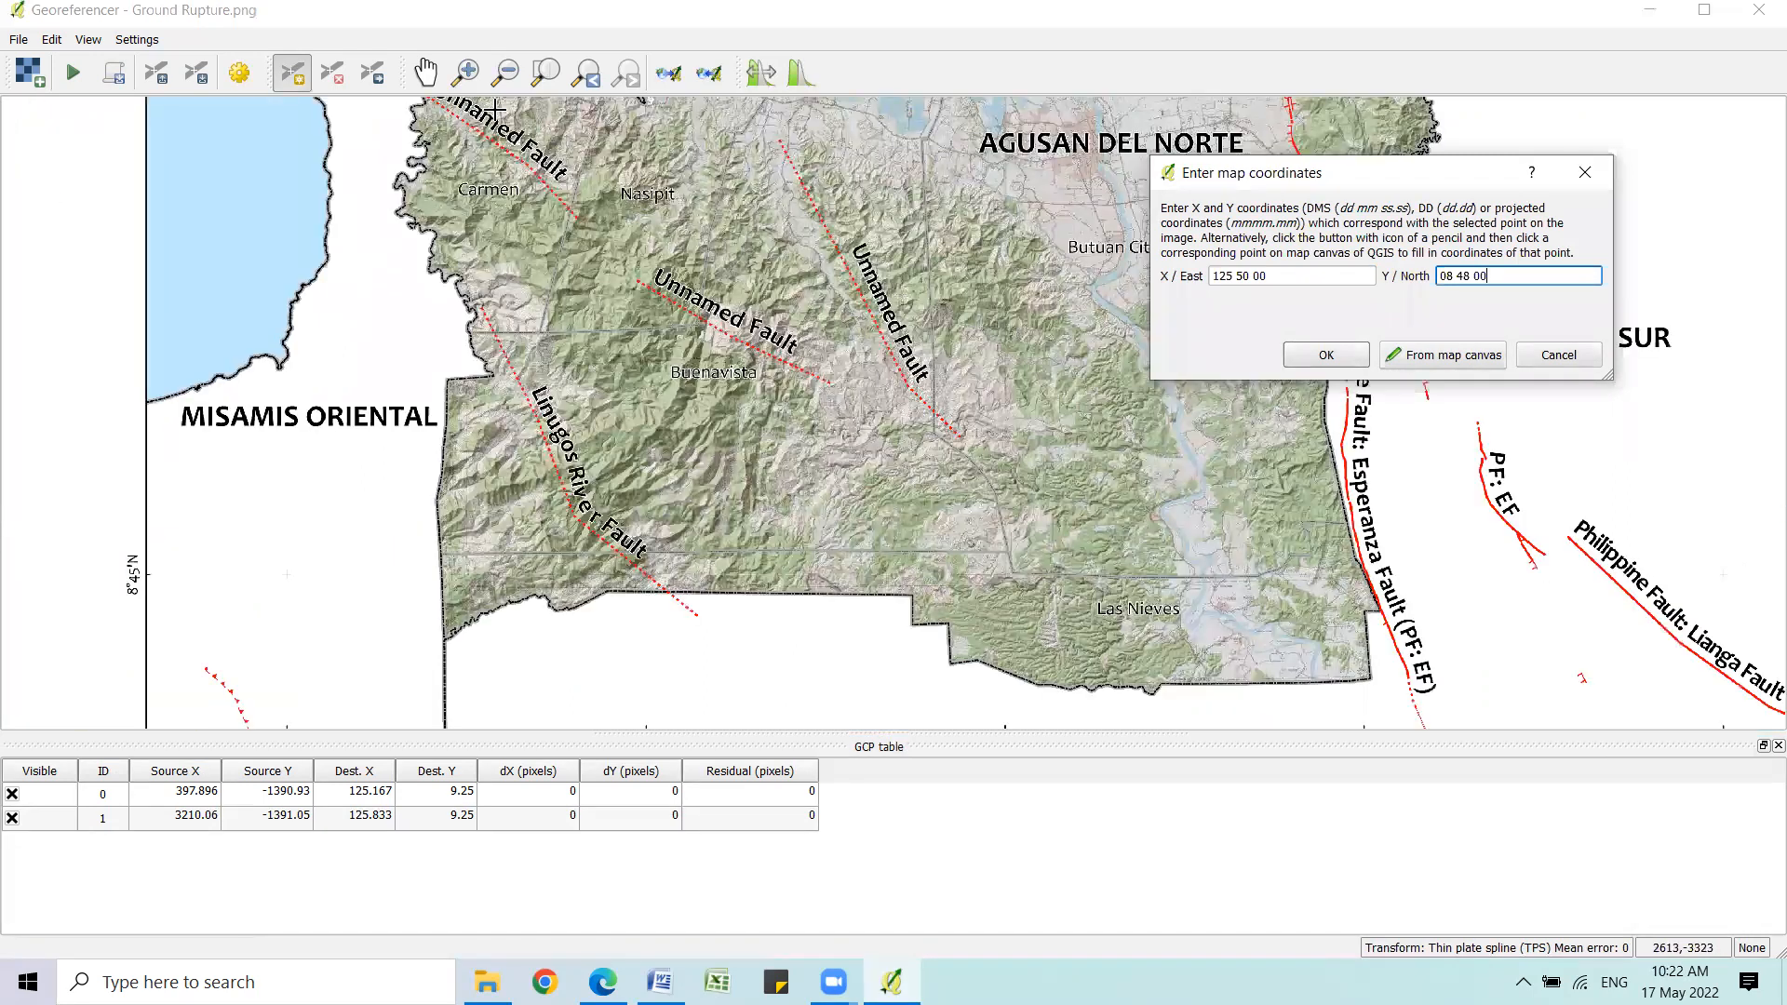
left_click(426, 73)
left_click_drag(1244, 521, 1042, 523)
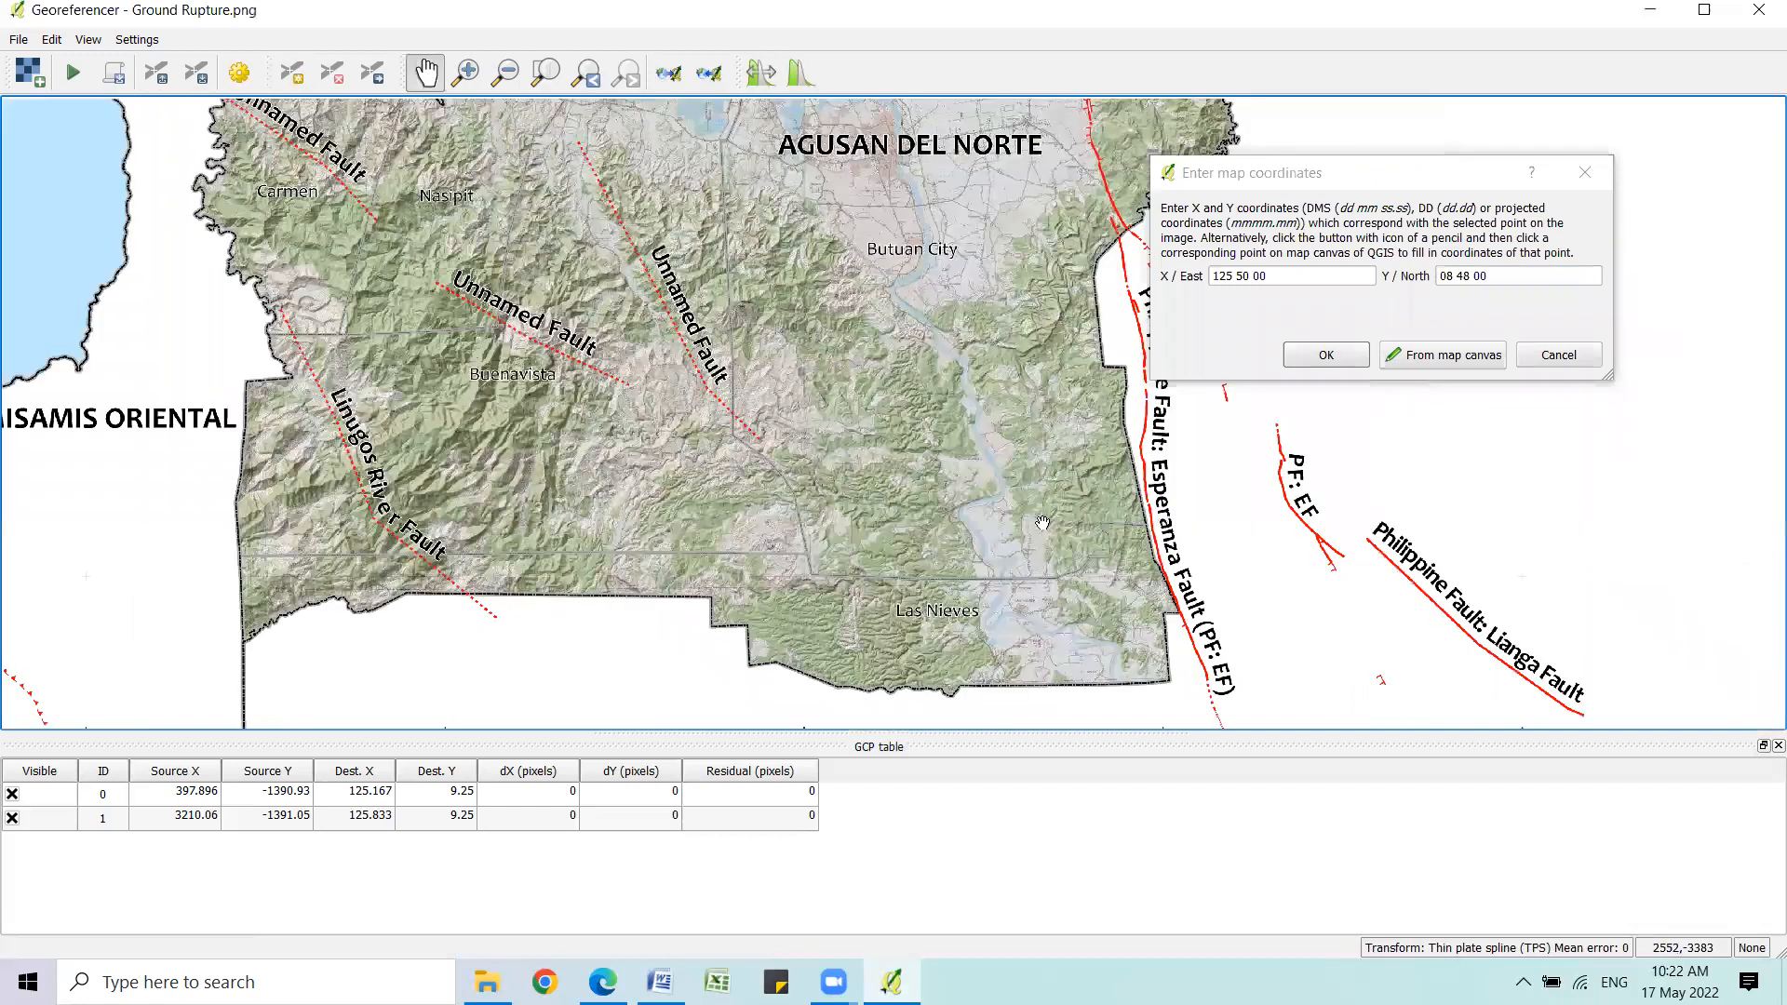
left_click_drag(1396, 571, 1074, 693)
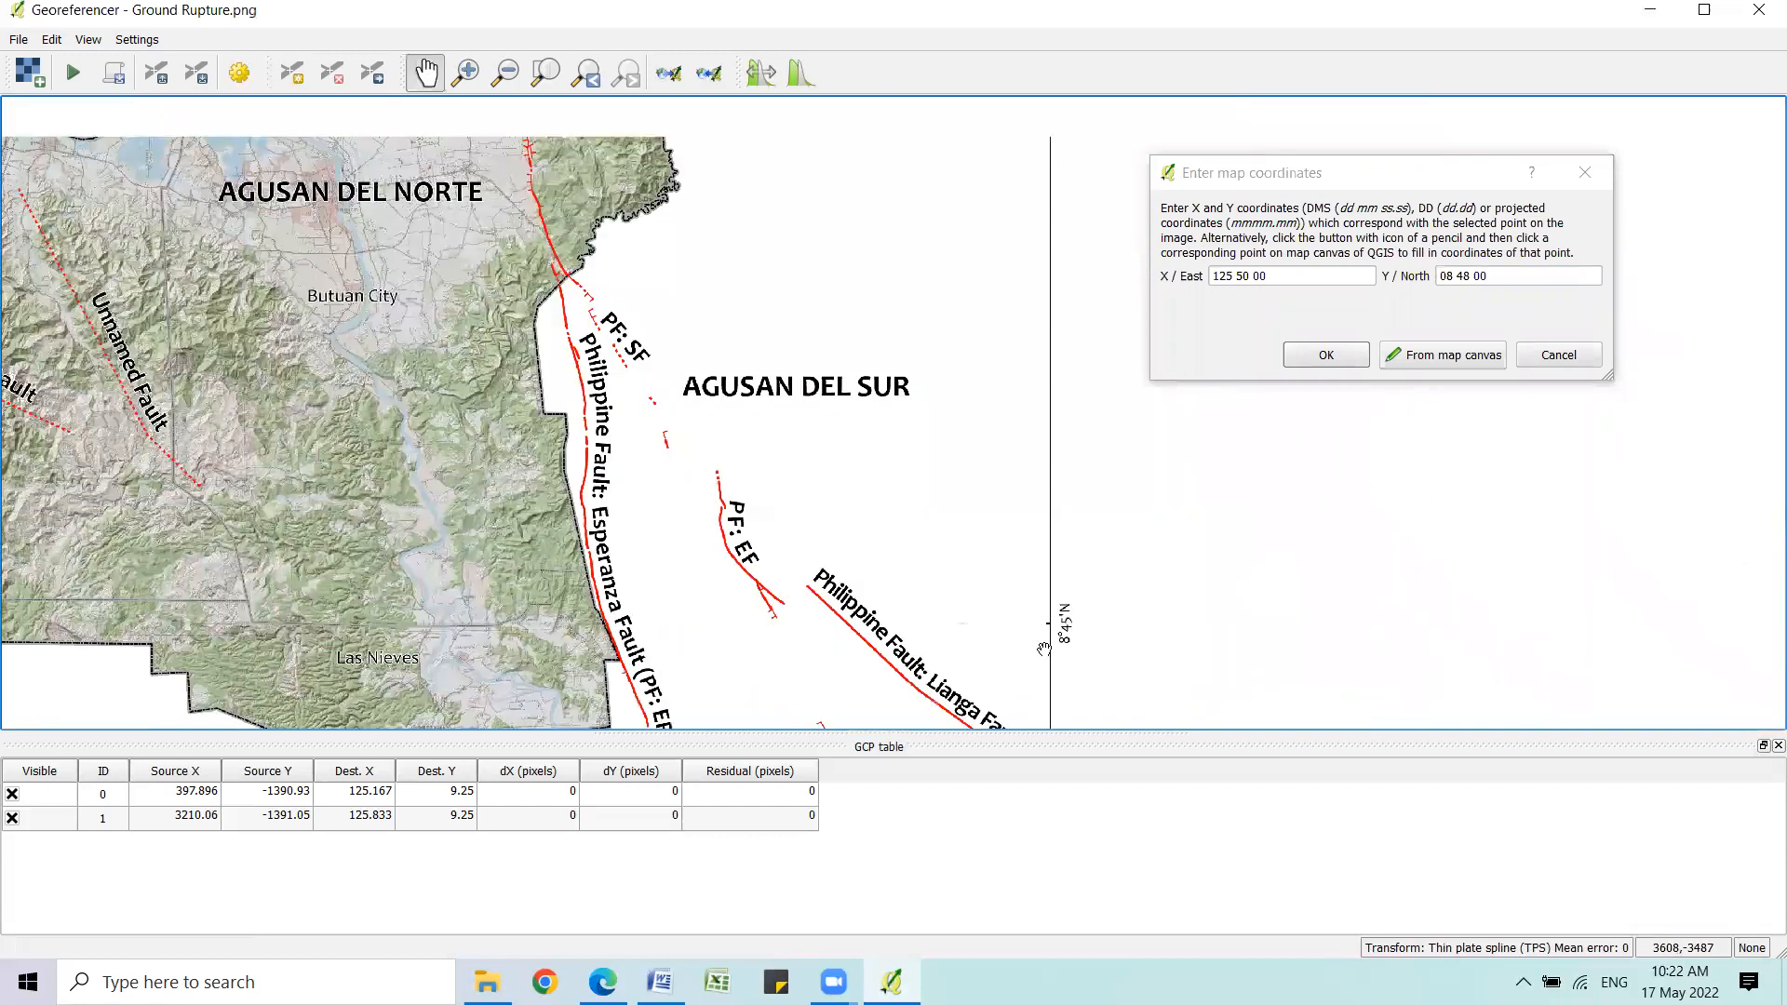
left_click_drag(1036, 564, 1041, 424)
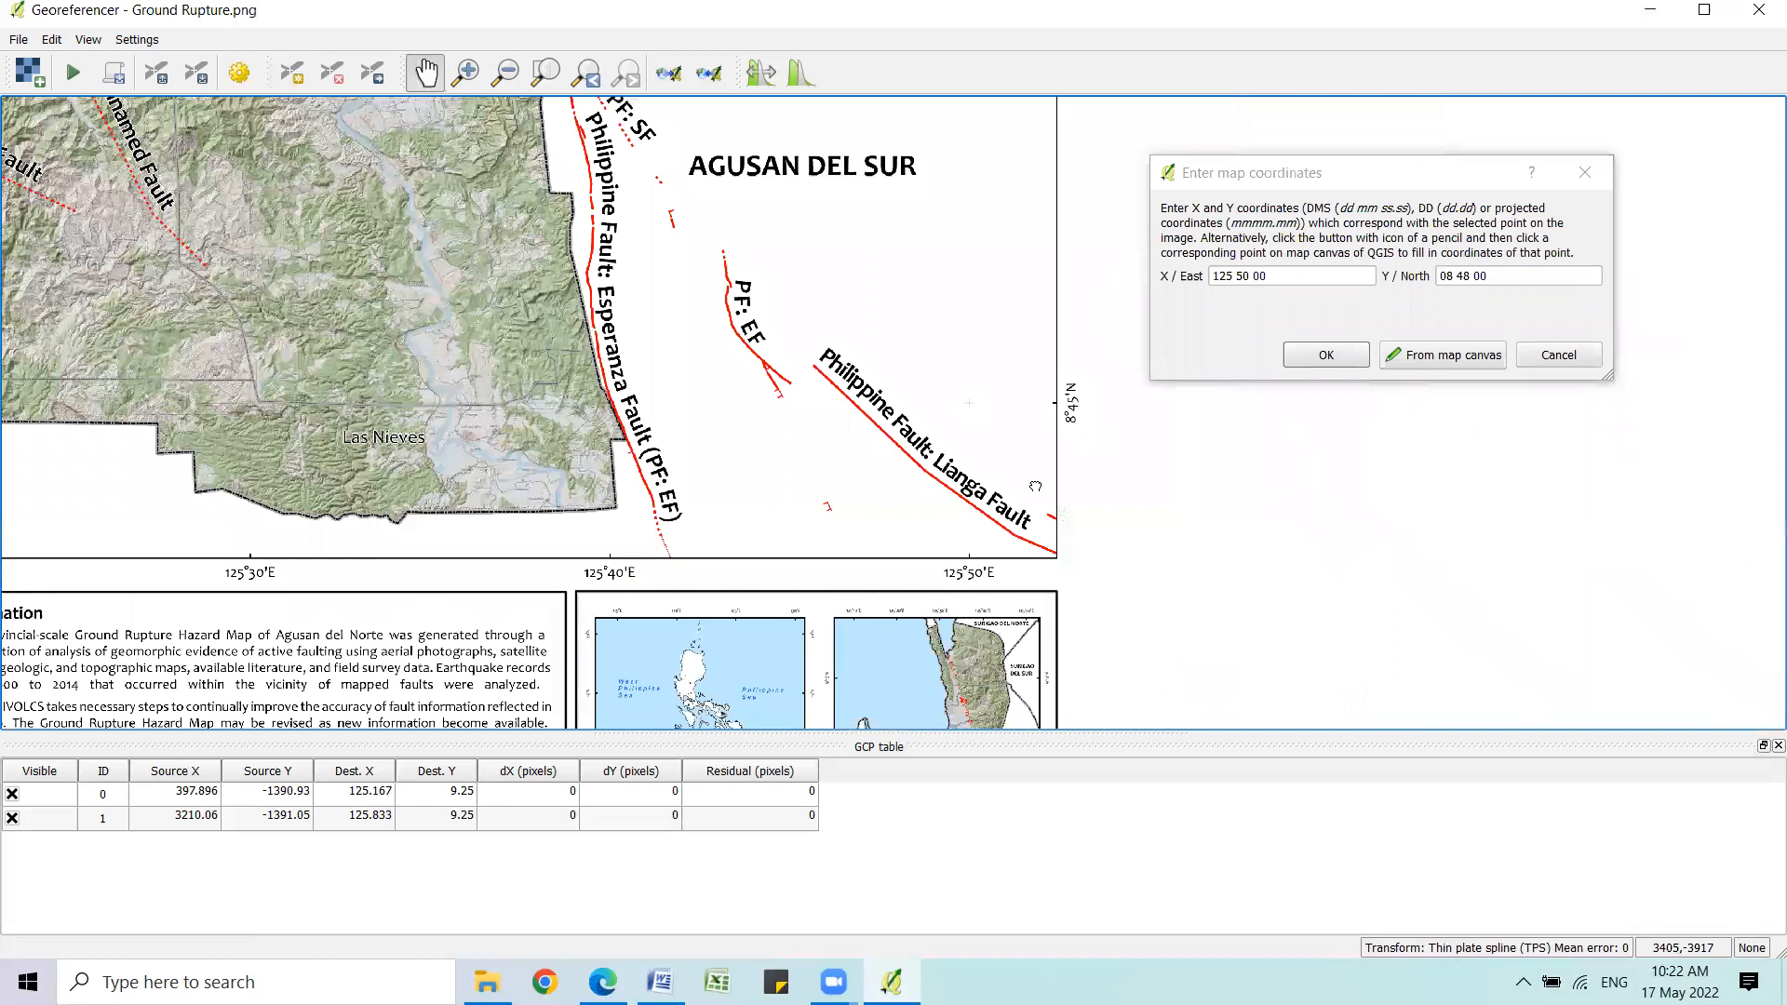
left_click_drag(1060, 624, 1087, 567)
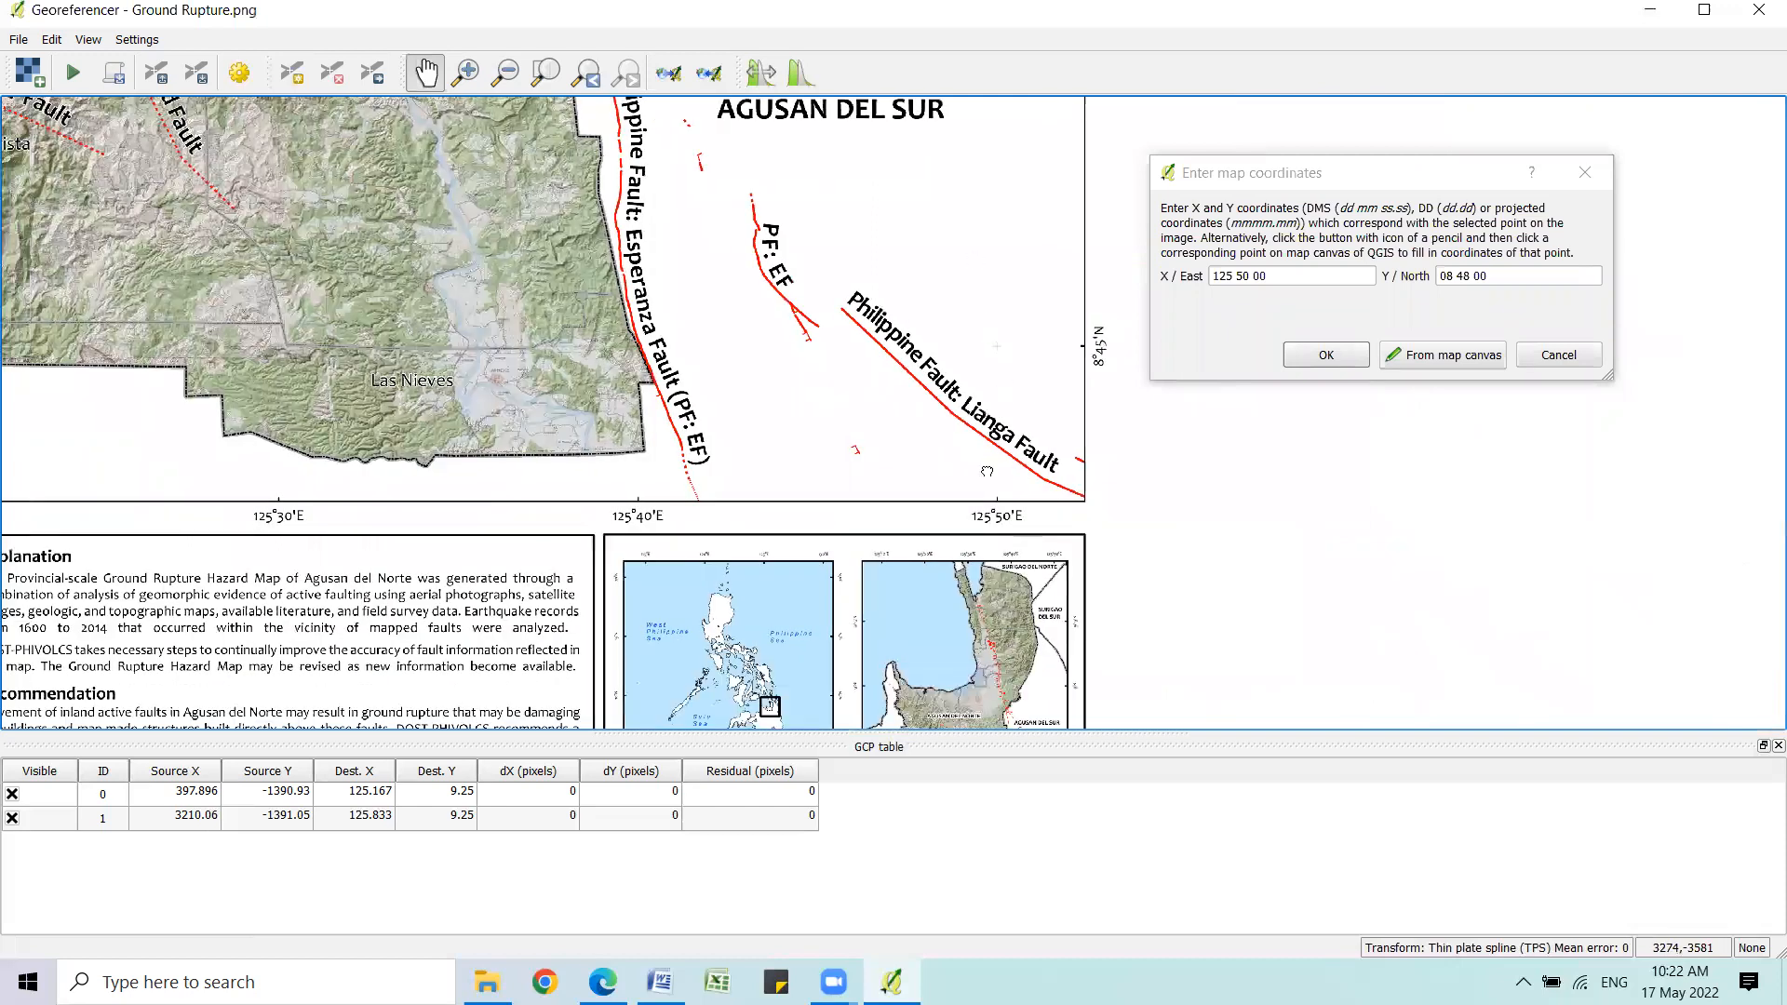
left_click_drag(974, 267, 987, 387)
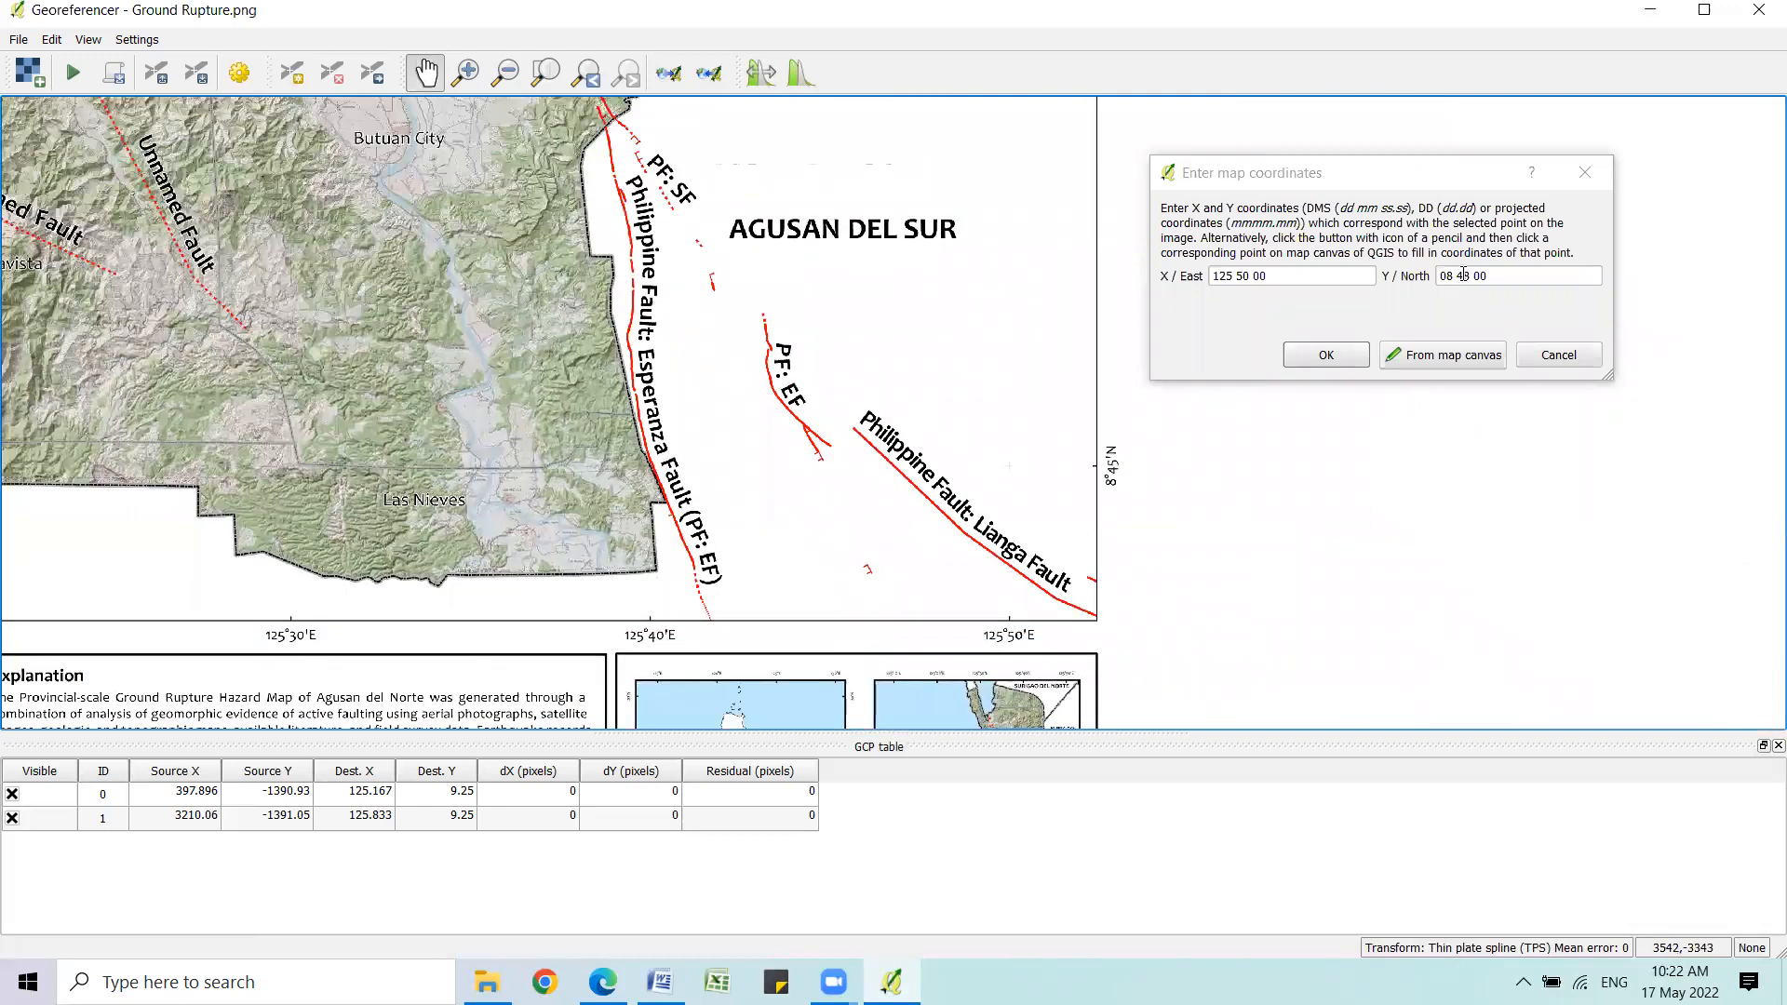
left_click(1469, 275)
key("BackSpace")
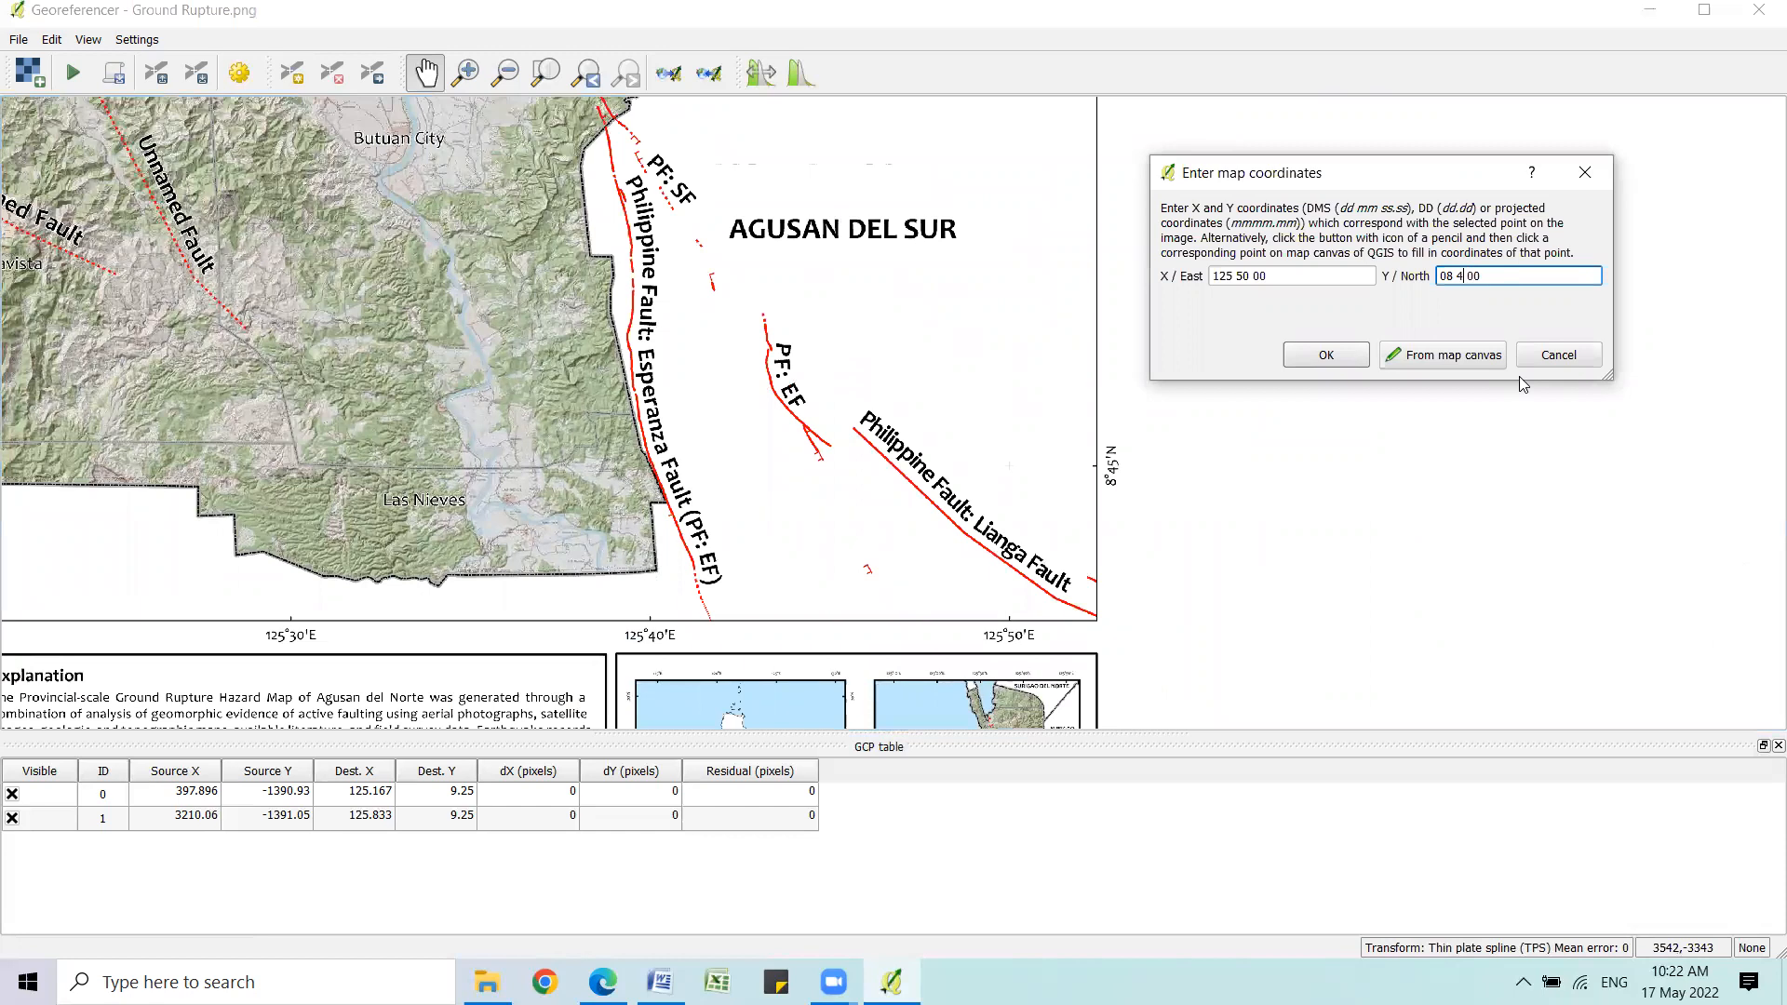
type("5")
left_click(1327, 354)
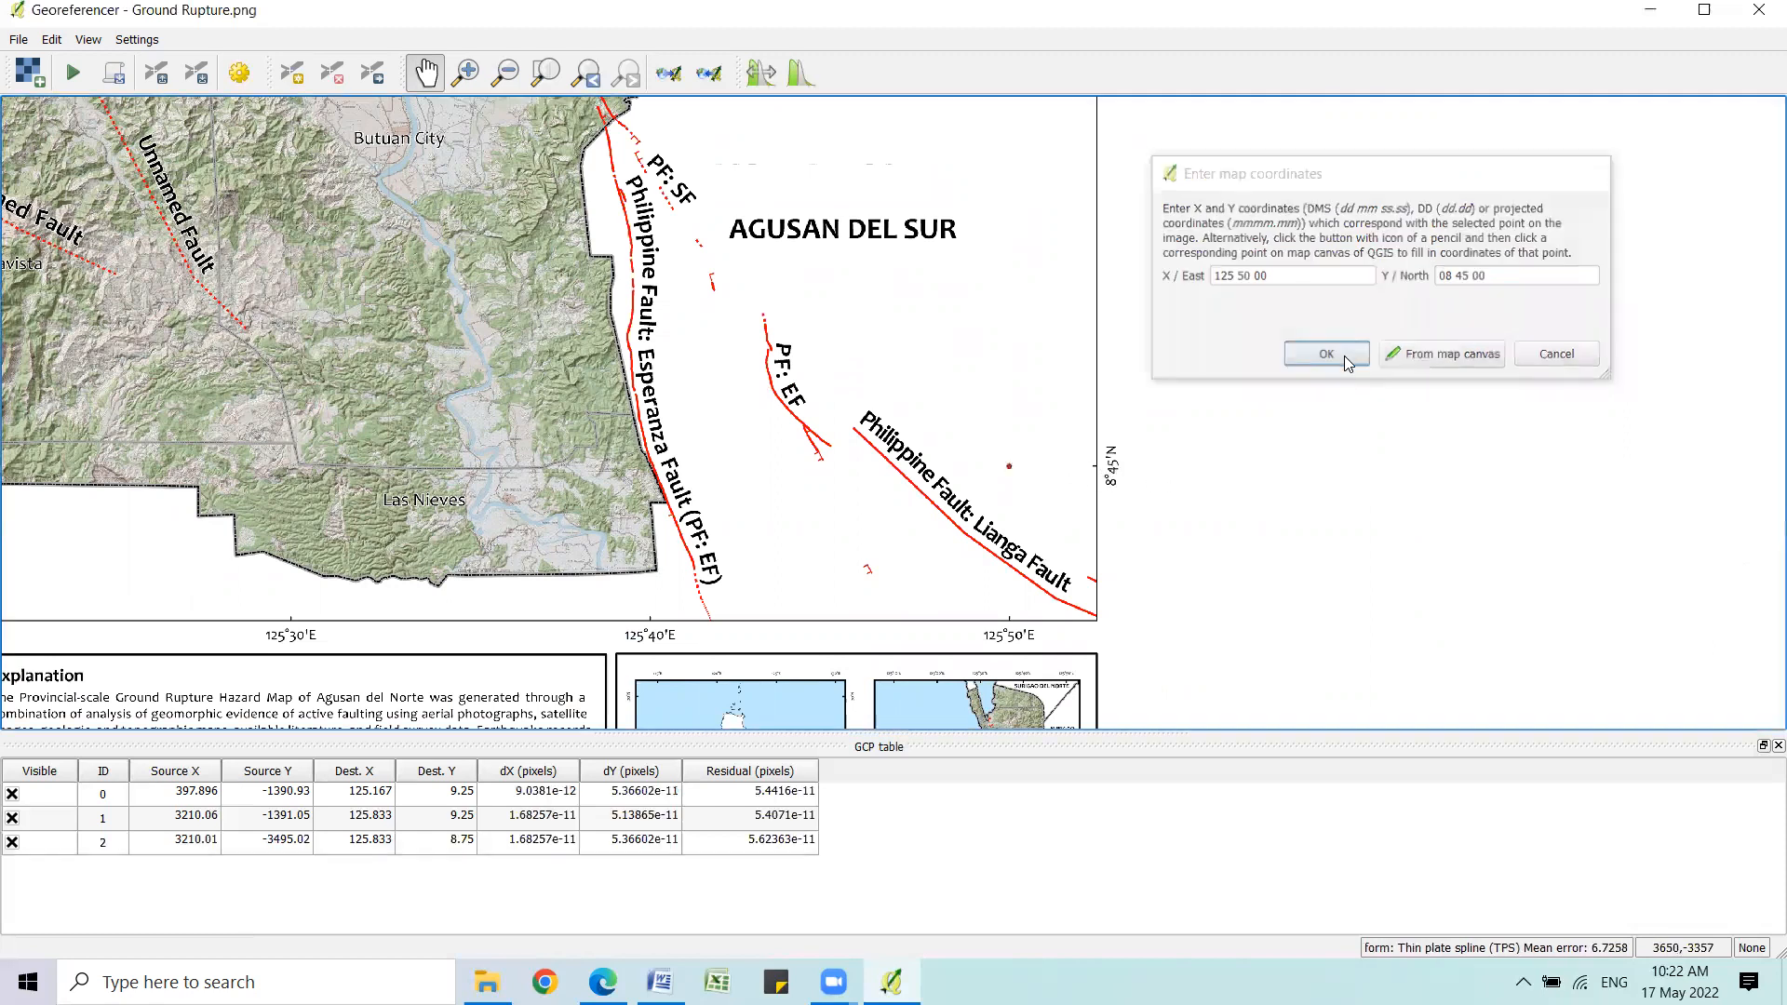
Add a fourth control point at the southwestern grid crossing below the Misamis Oriental label, with map coordinates 125 10 00 East and 08 45 00 North.
scroll(650, 540, "down", 1)
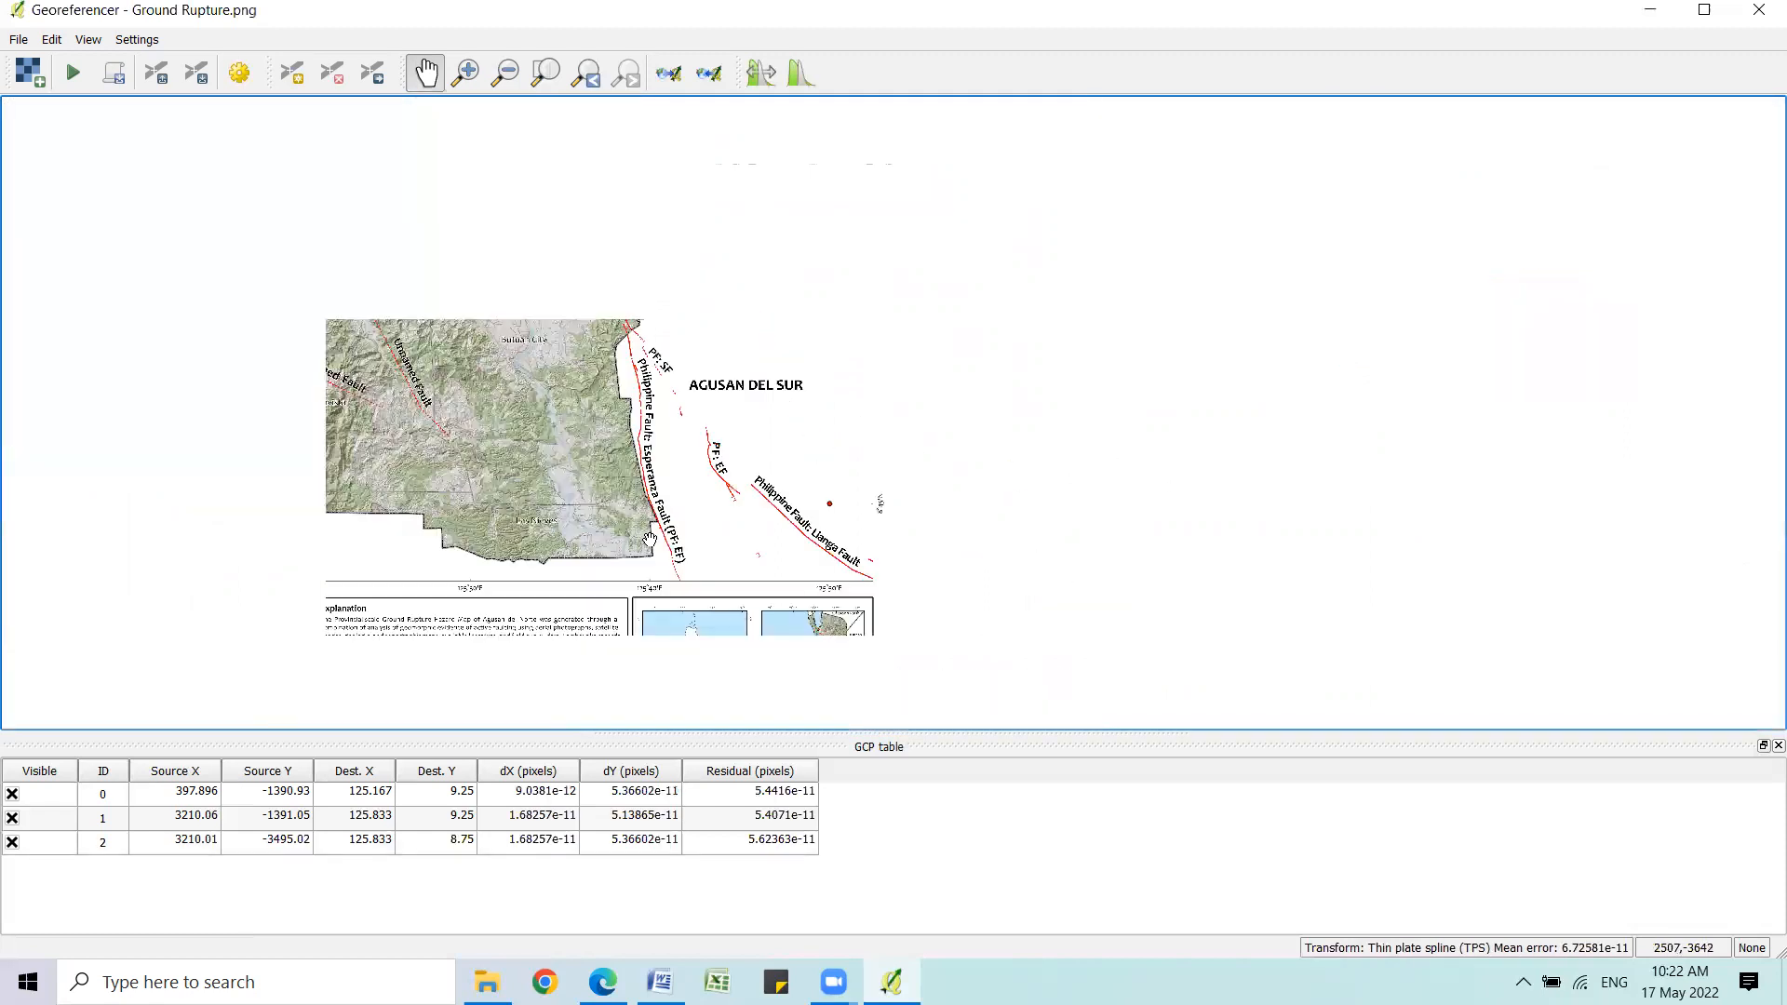
left_click_drag(400, 517, 1100, 496)
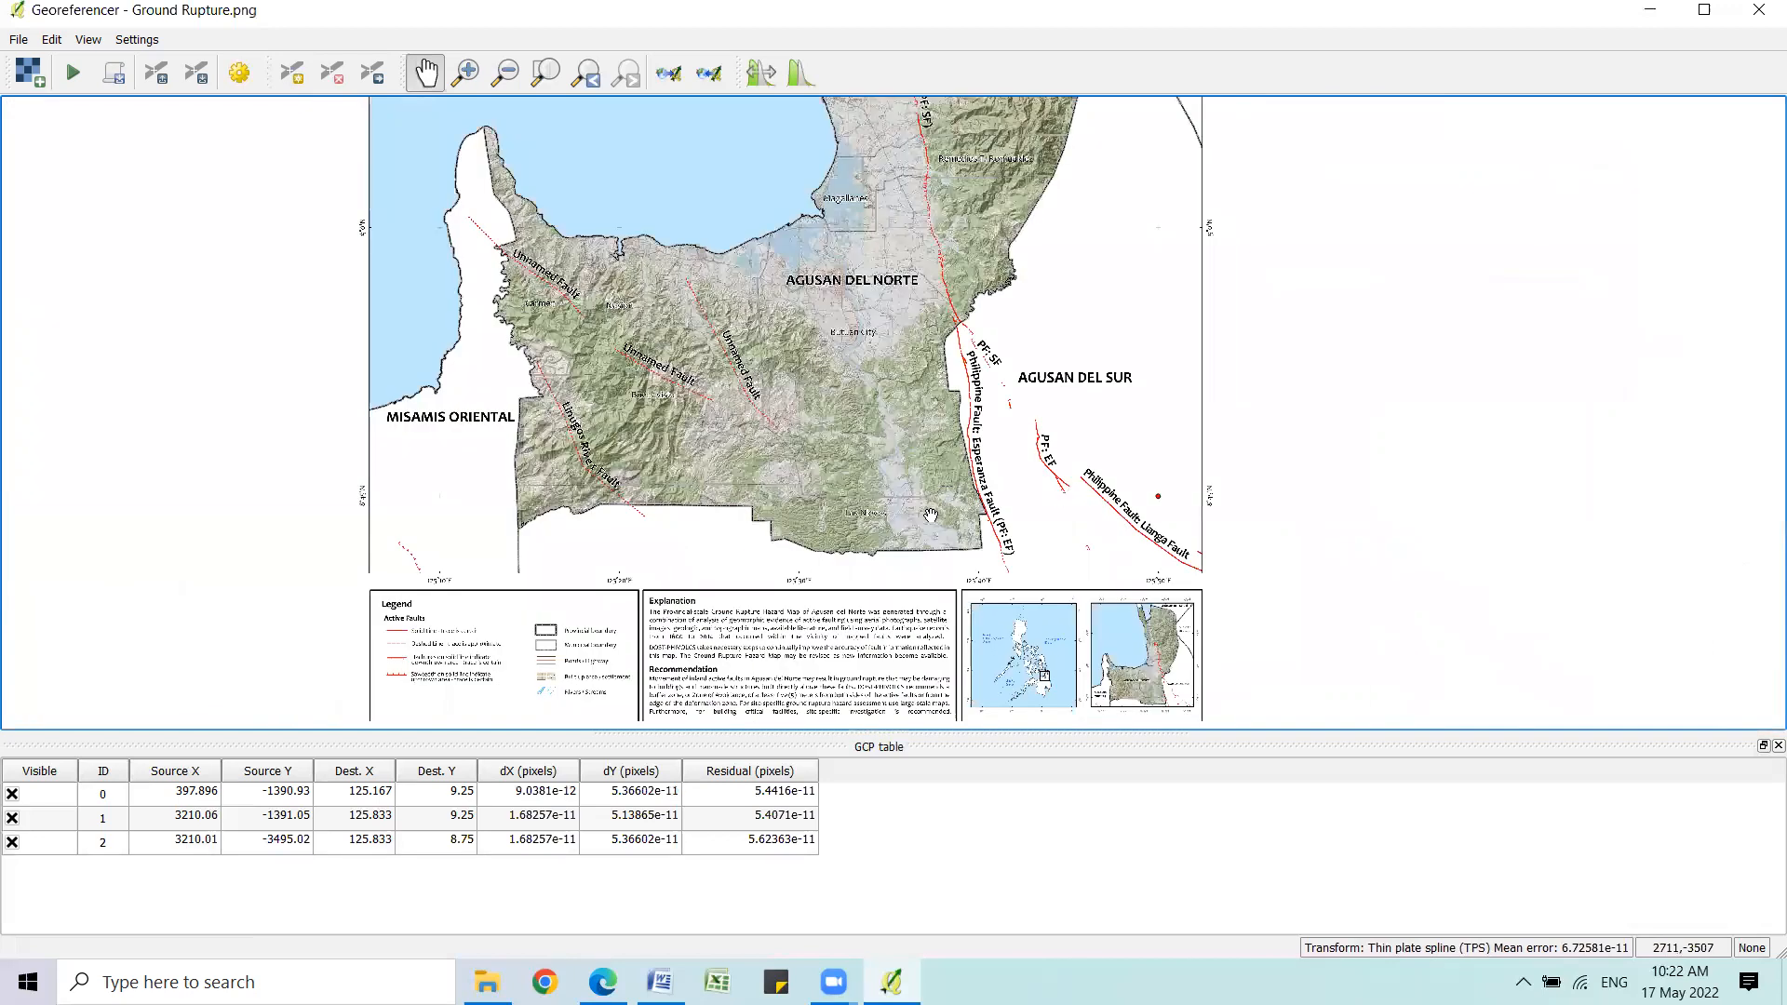
scroll(823, 485, "up", 1)
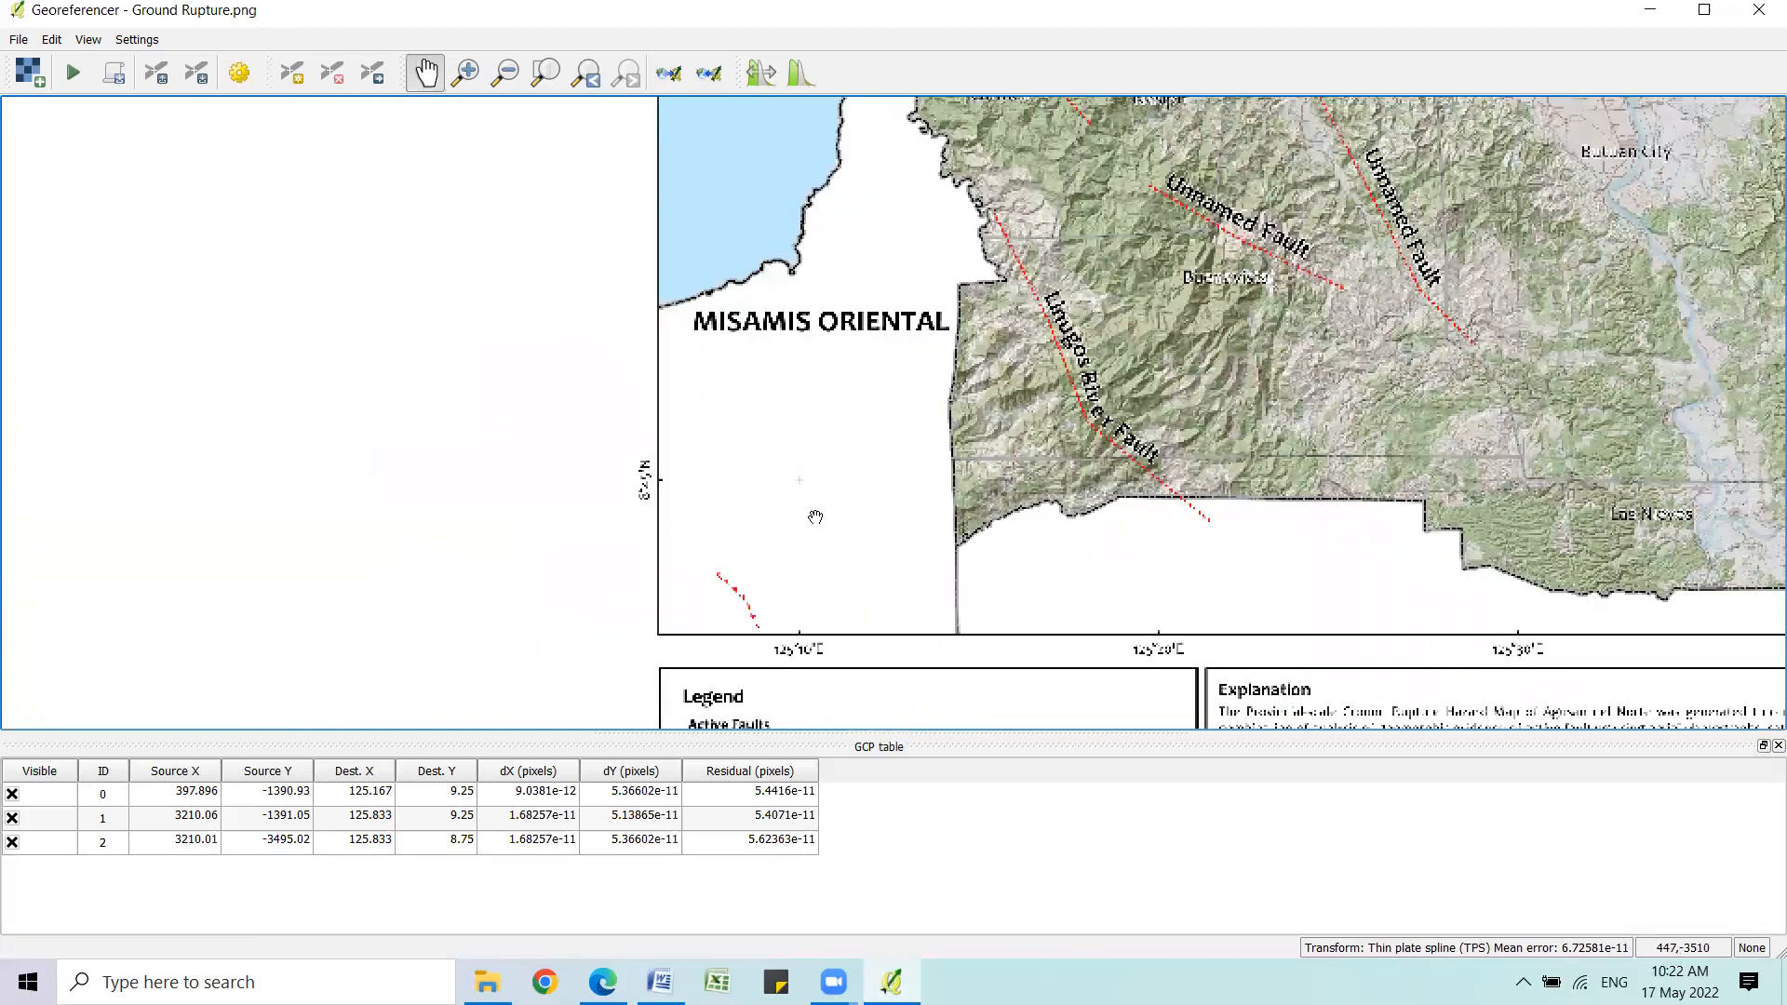
scroll(815, 489, "up", 1)
scroll(812, 490, "up", 1)
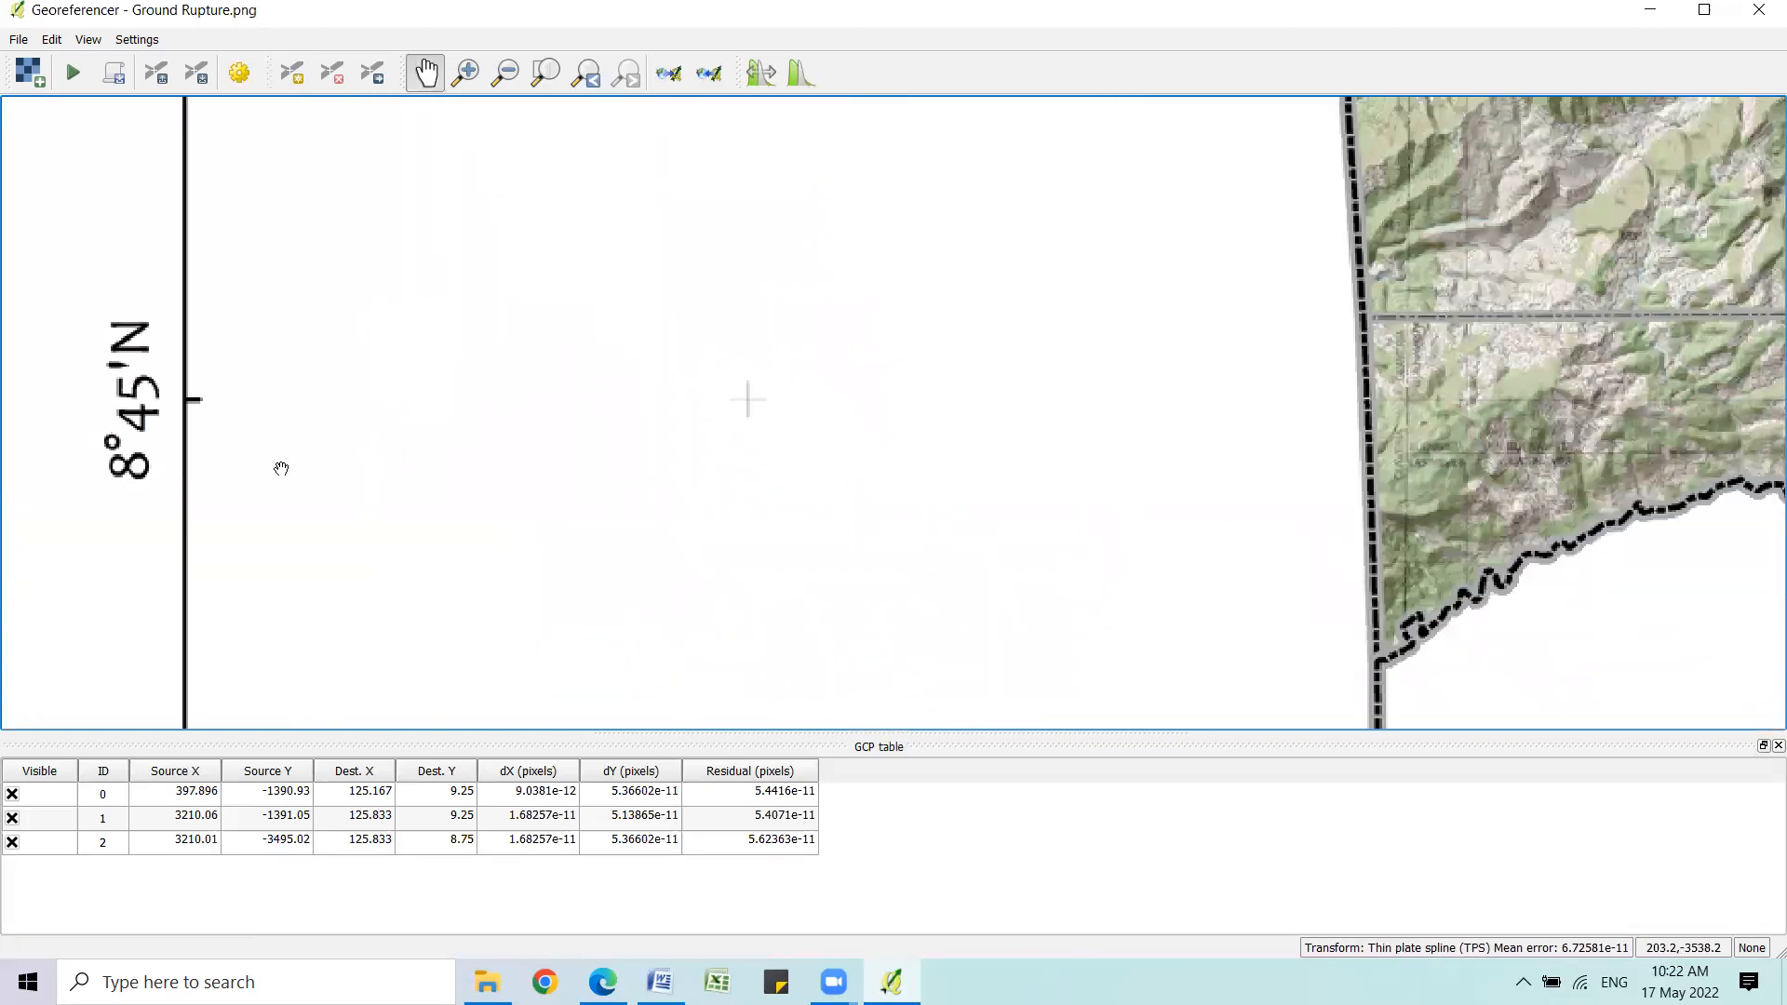
scroll(894, 483, "up", 1)
scroll(884, 559, "down", 1)
scroll(843, 603, "up", 1)
scroll(863, 566, "down", 2)
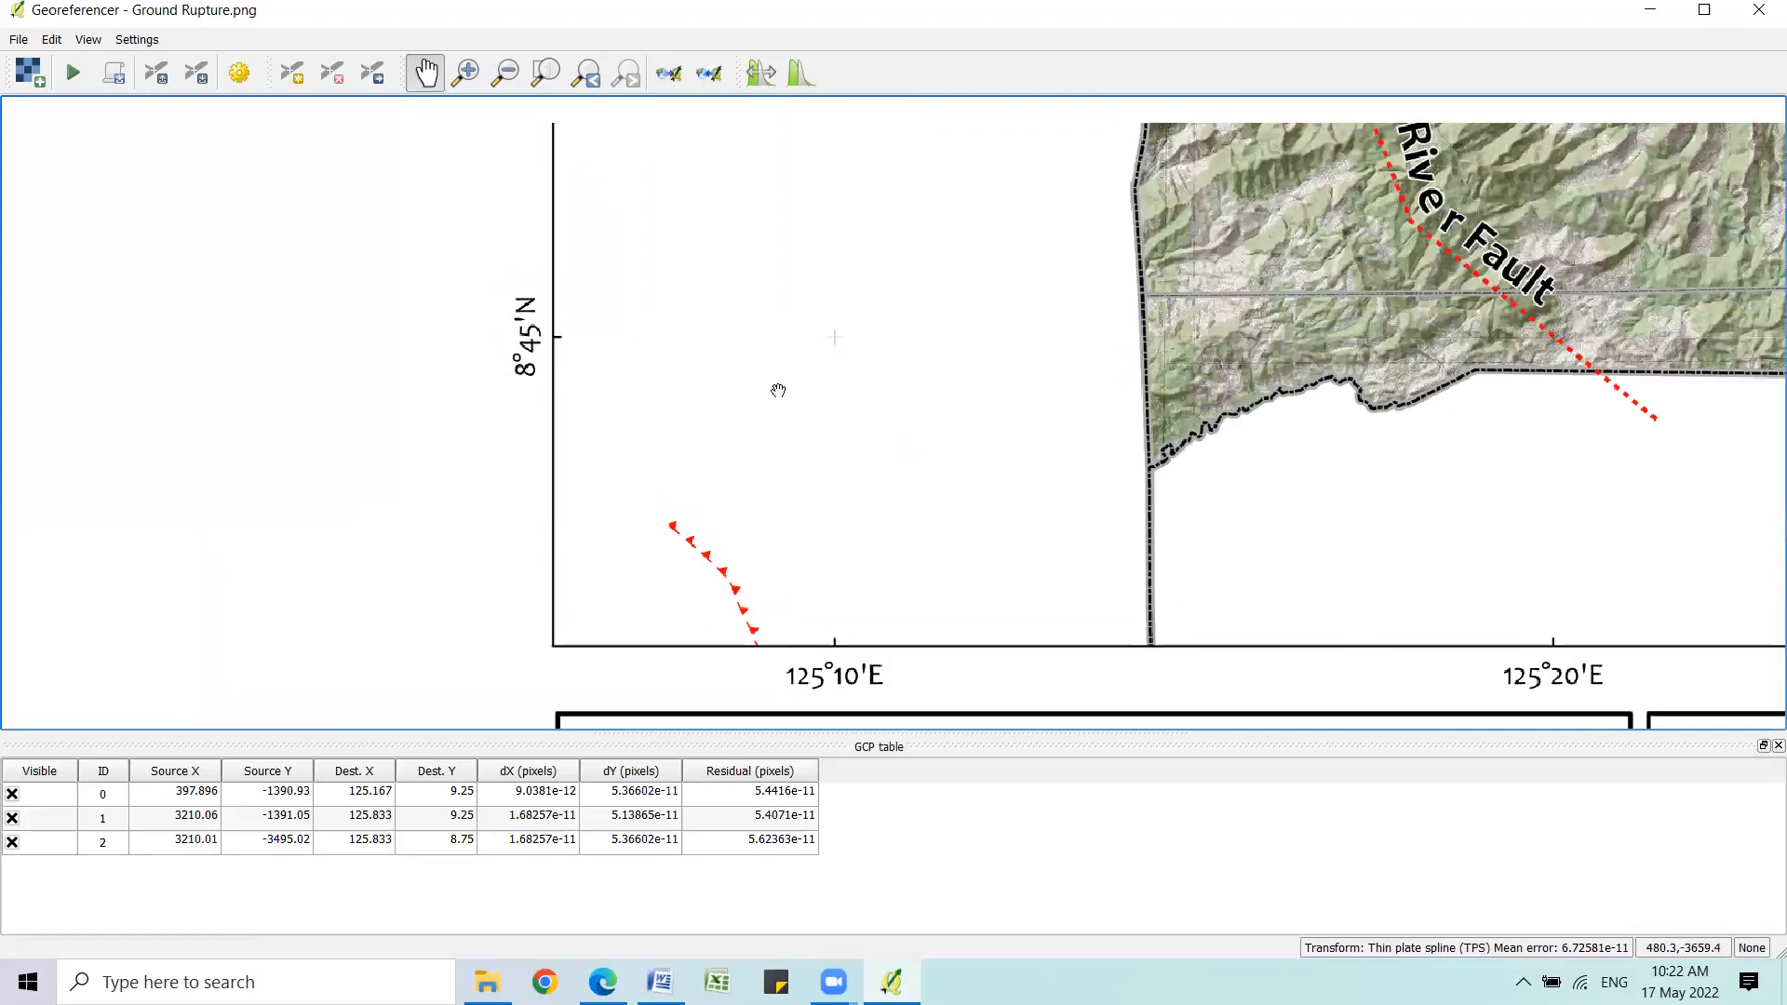
scroll(835, 340, "up", 3)
left_click_drag(804, 241, 845, 335)
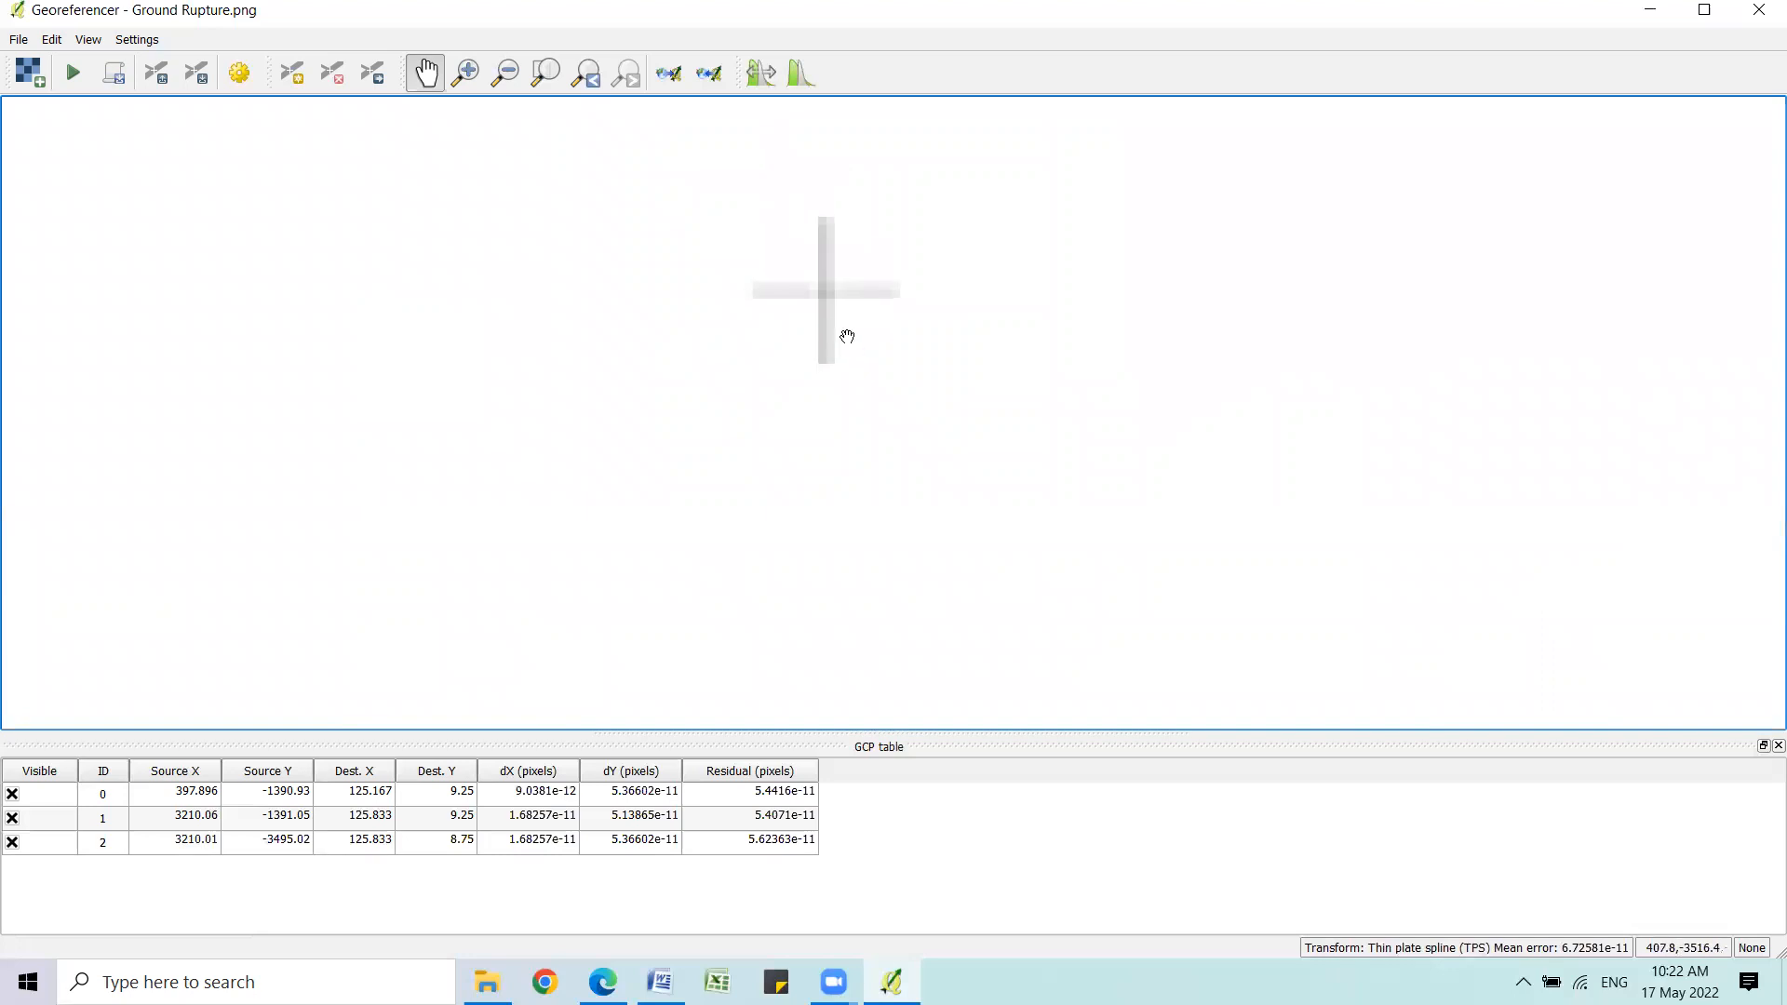
scroll(828, 287, "up", 1)
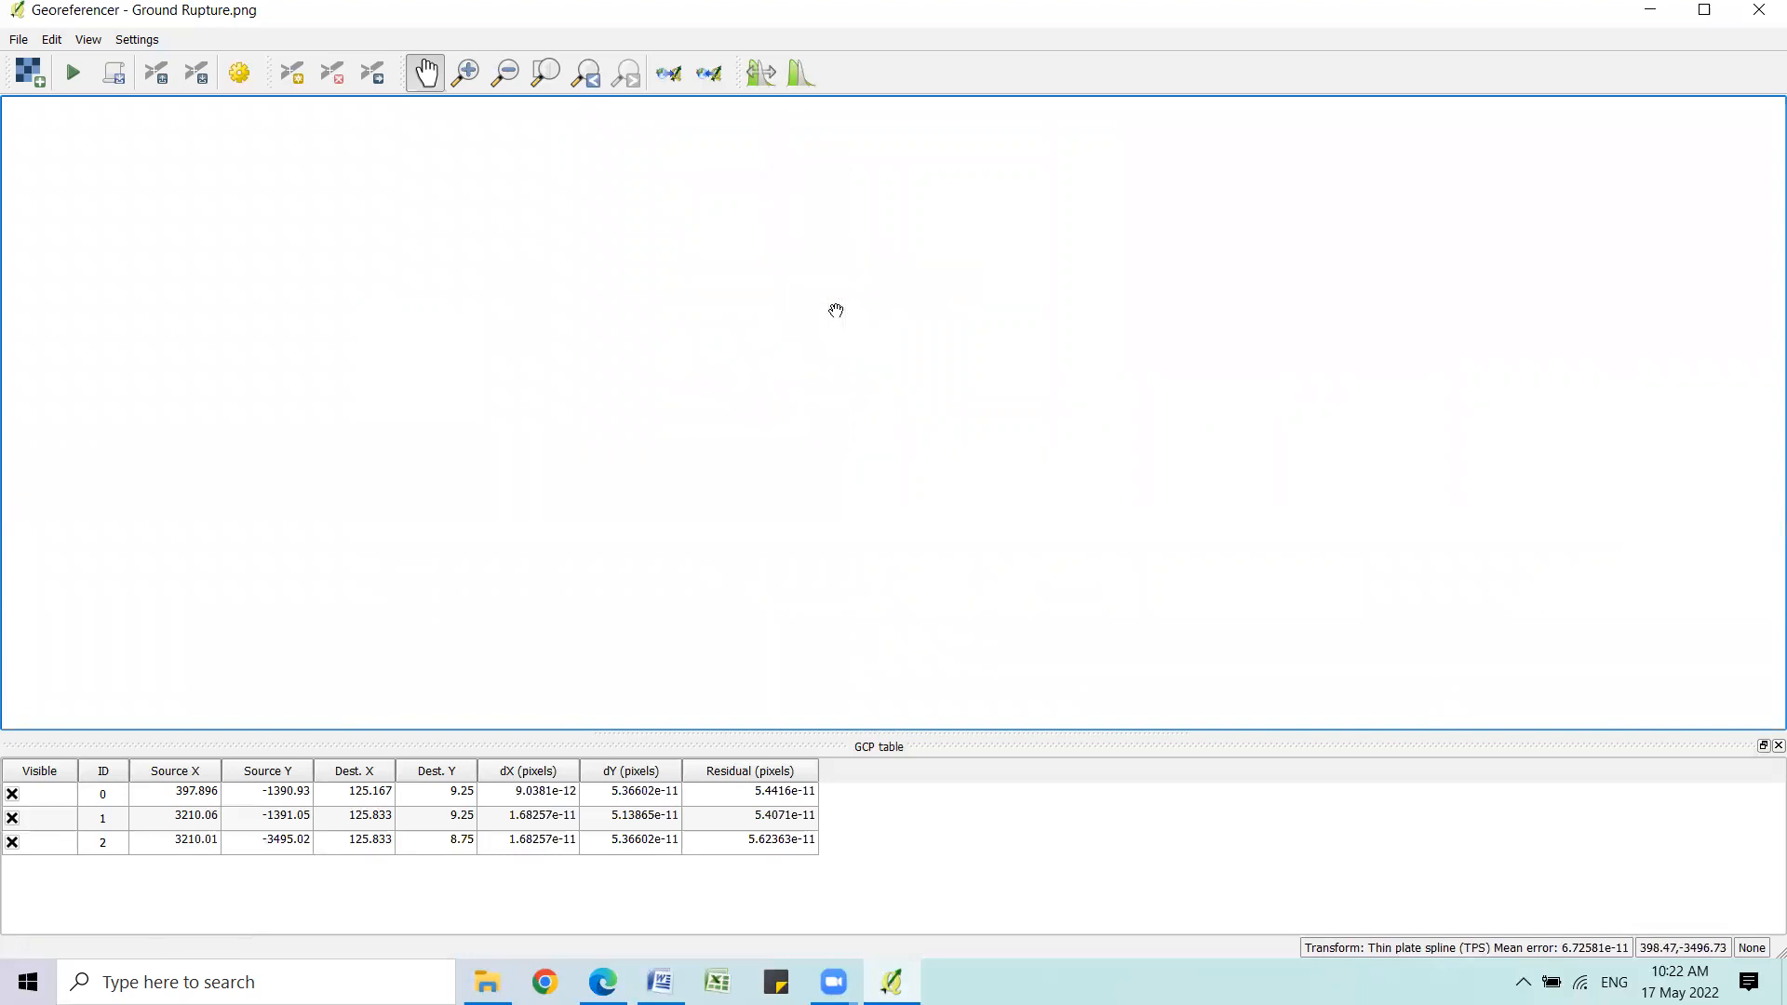
left_click(294, 75)
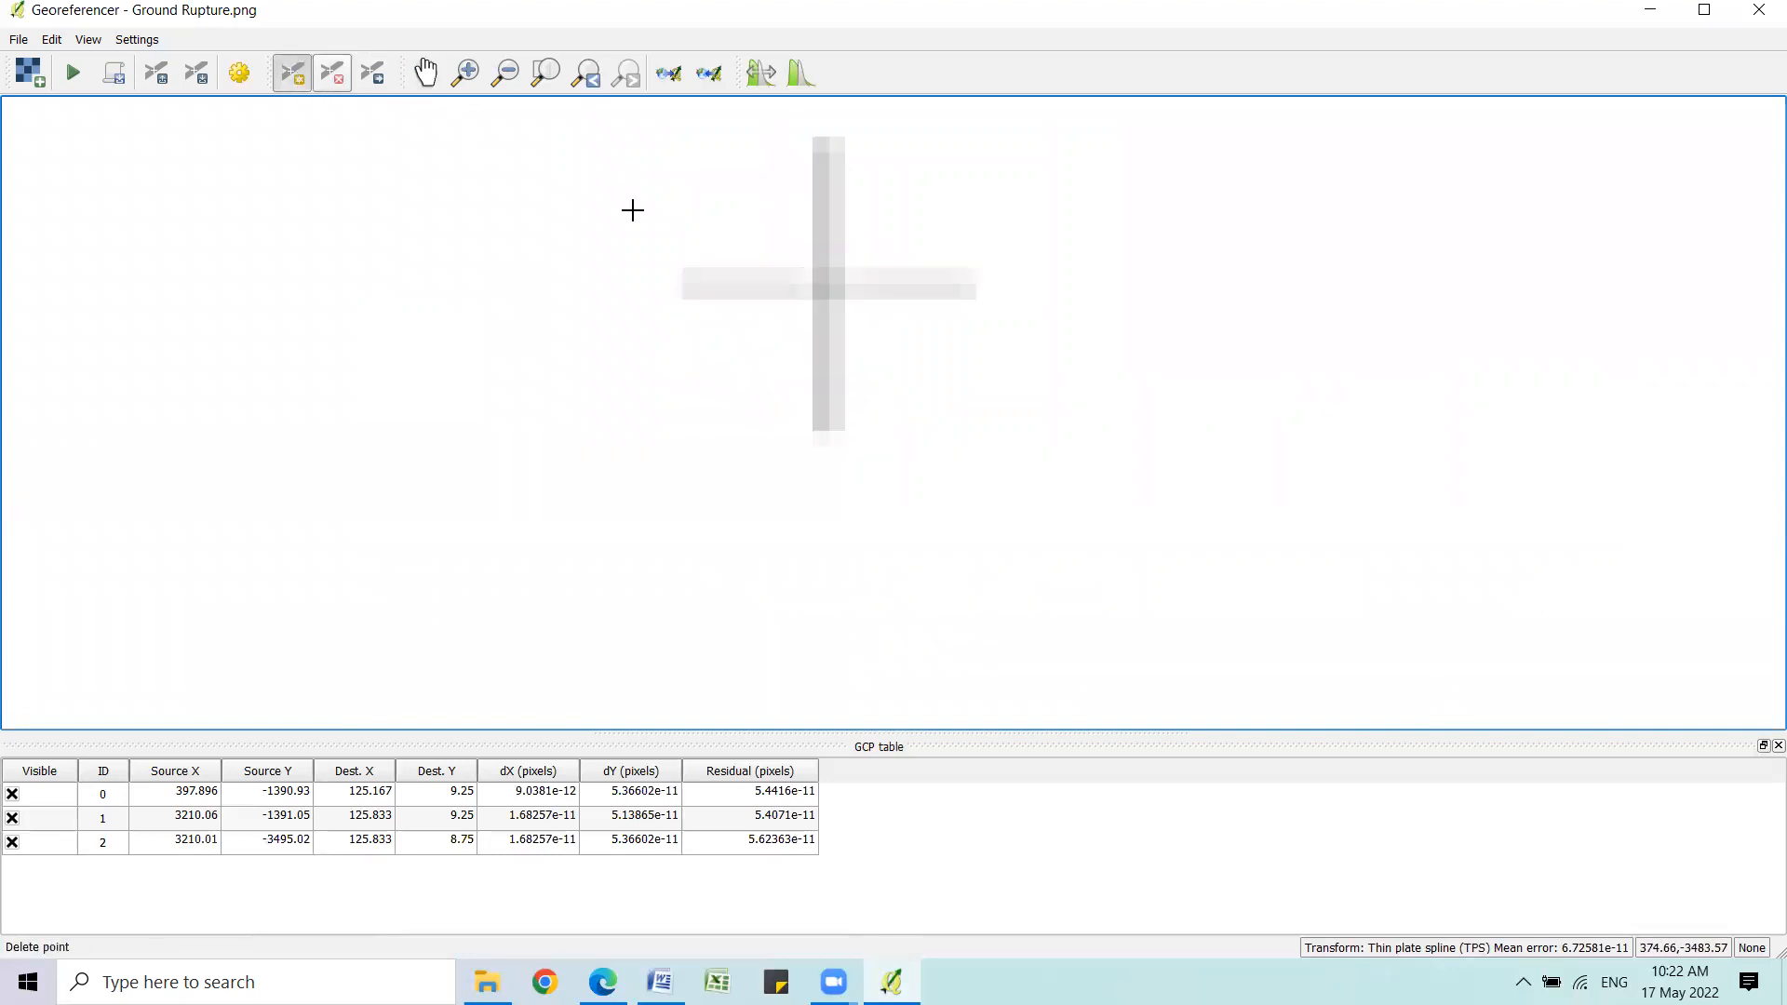
left_click(828, 283)
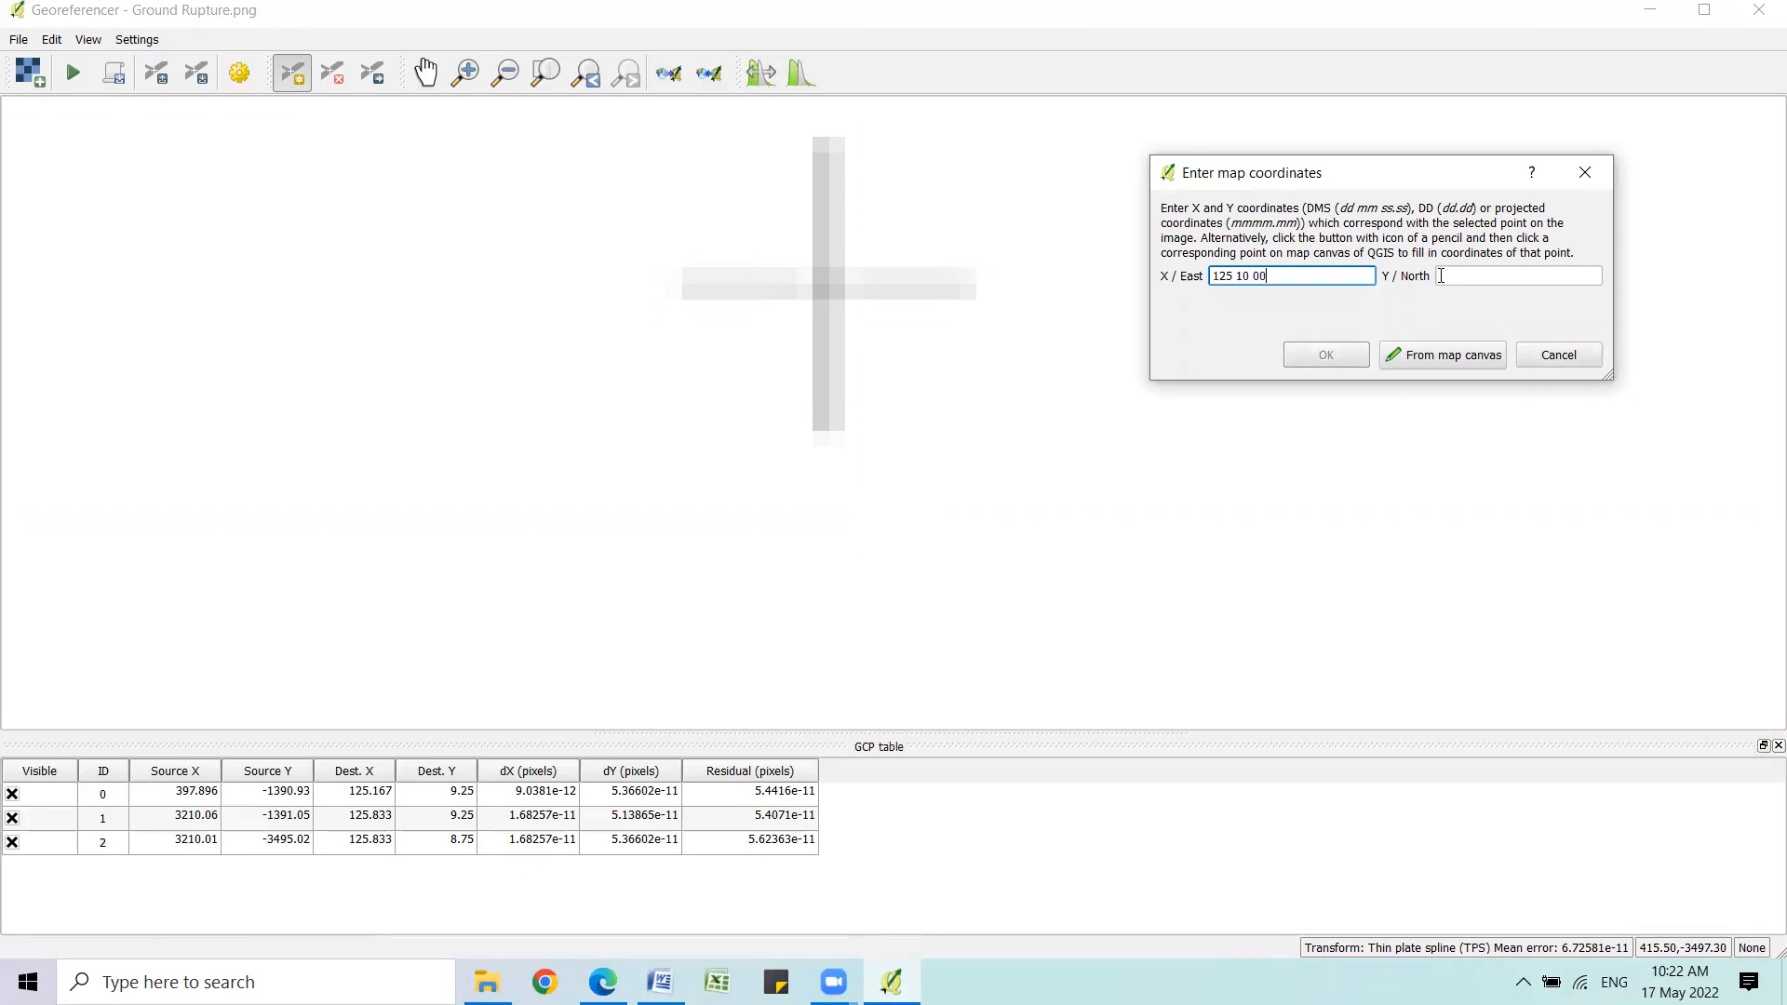
left_click(1480, 277)
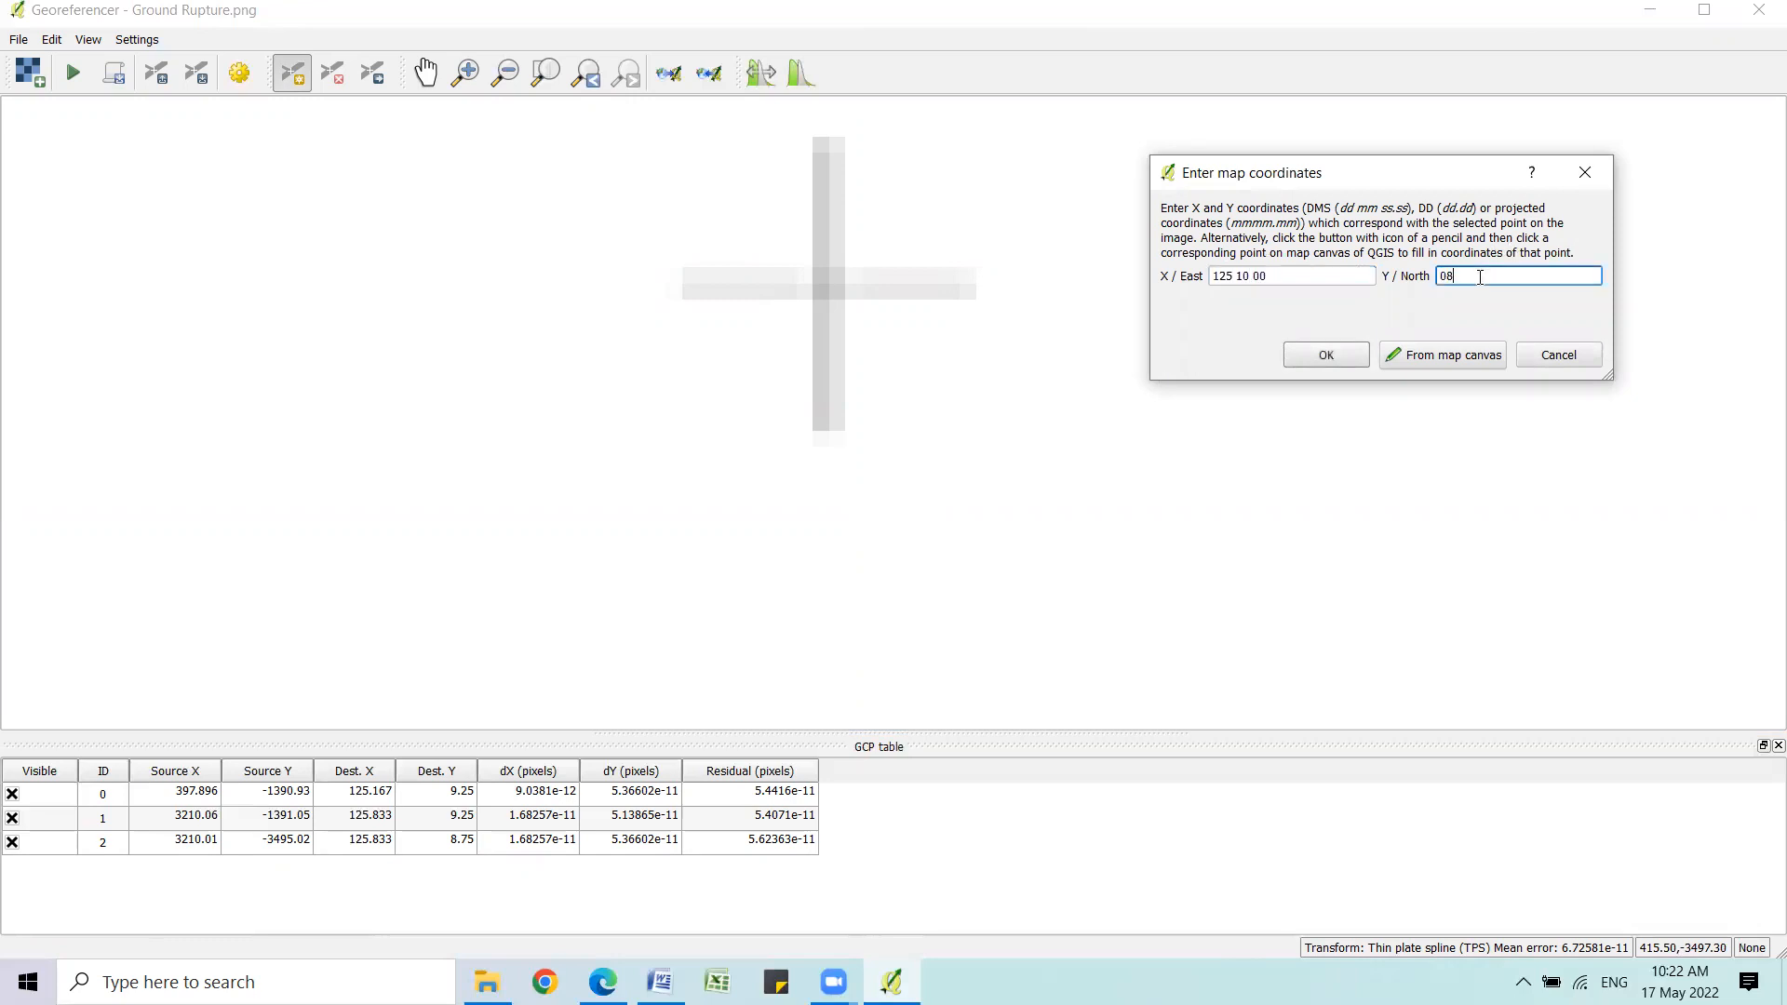
left_click(1326, 354)
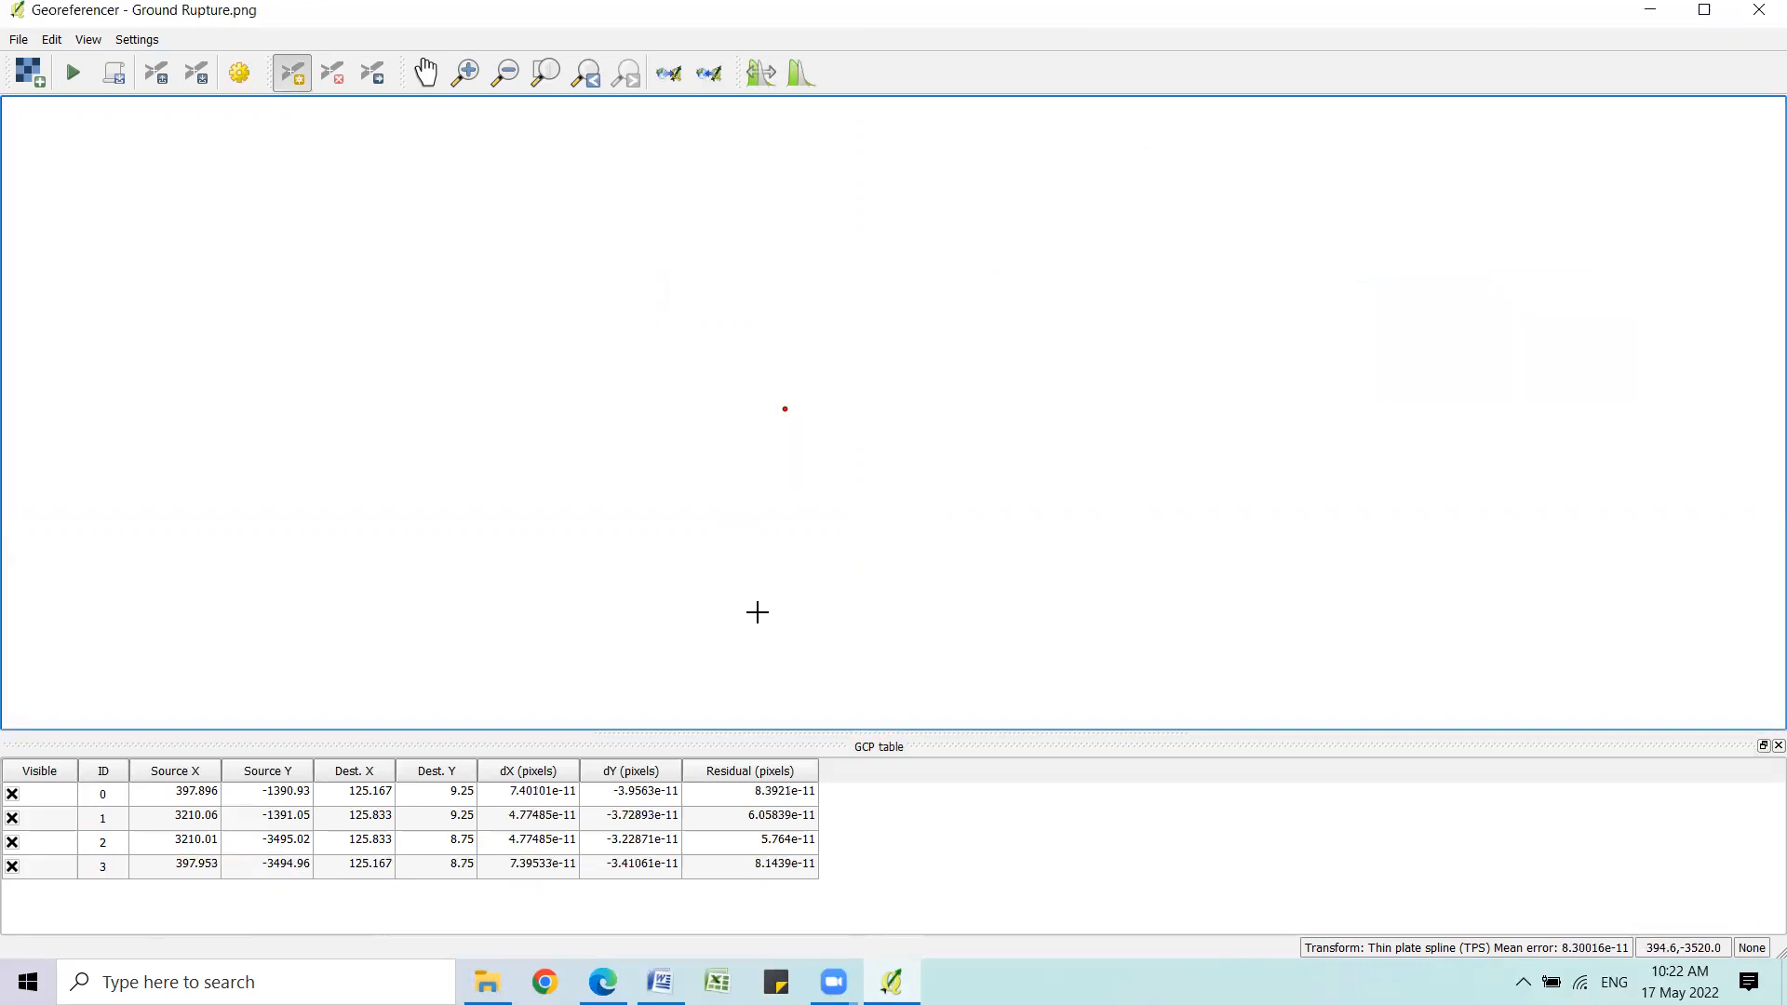
Review the placement of the four control points across the whole map sheet.
left_click(426, 73)
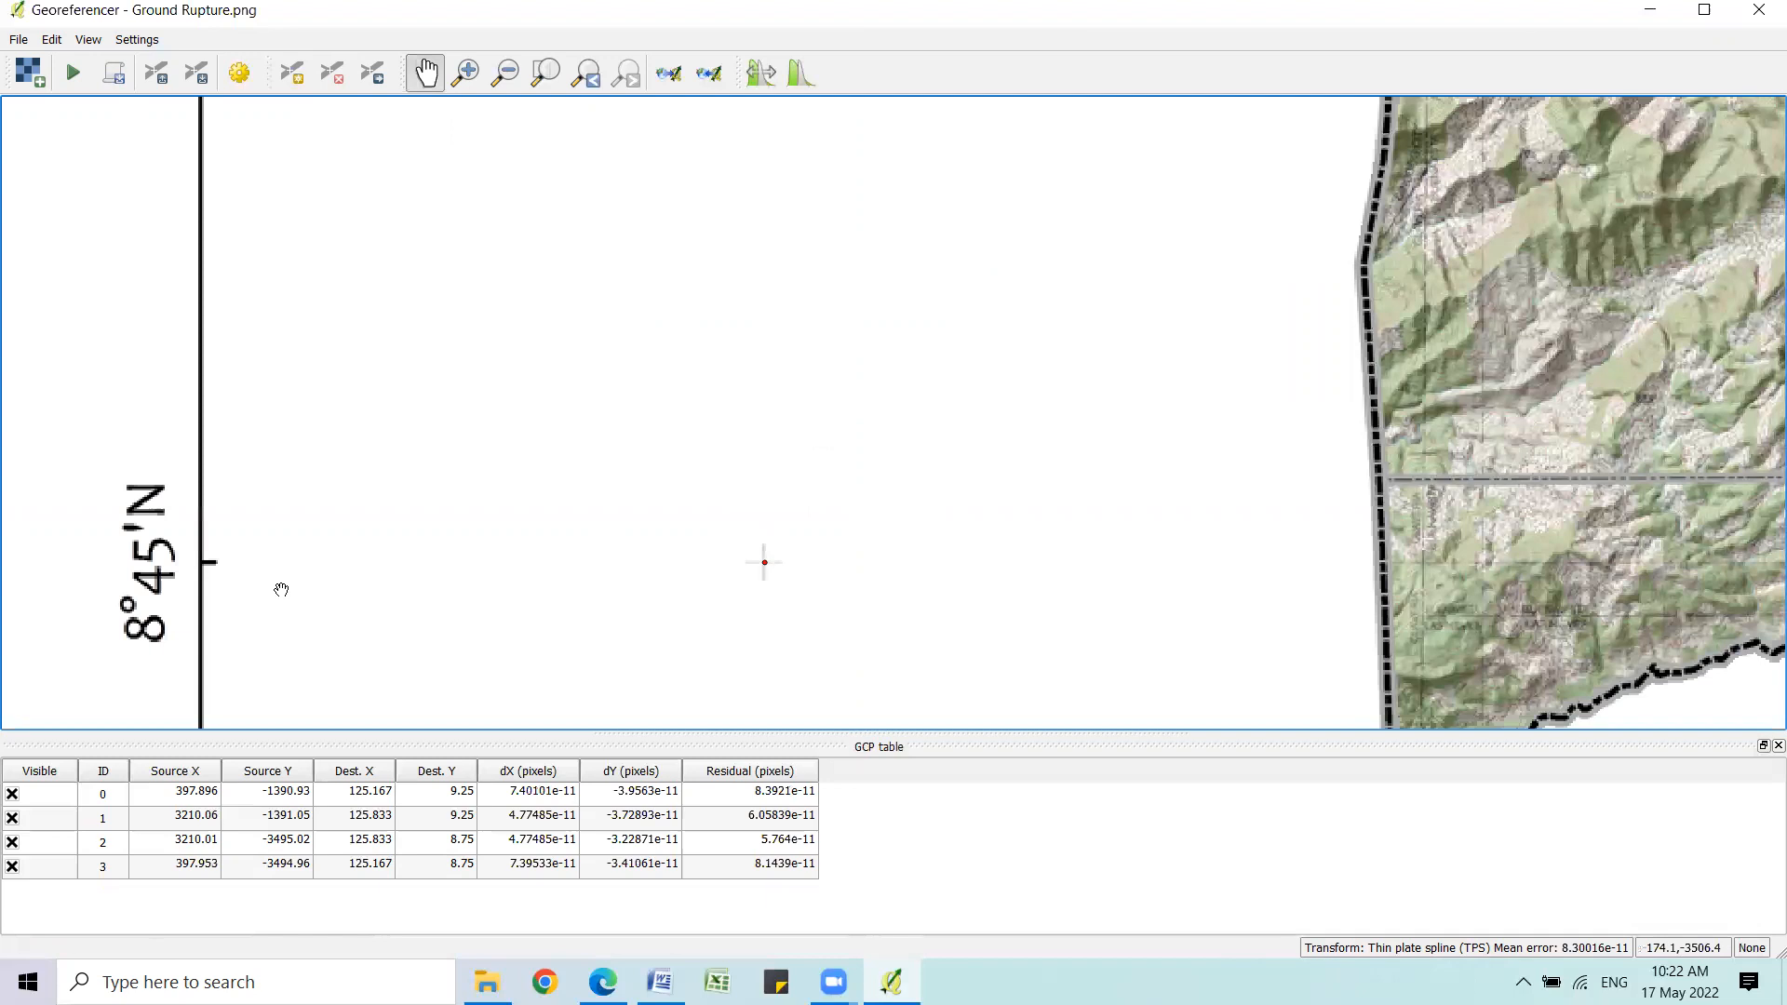
left_click_drag(510, 567, 648, 221)
left_click_drag(922, 527, 758, 290)
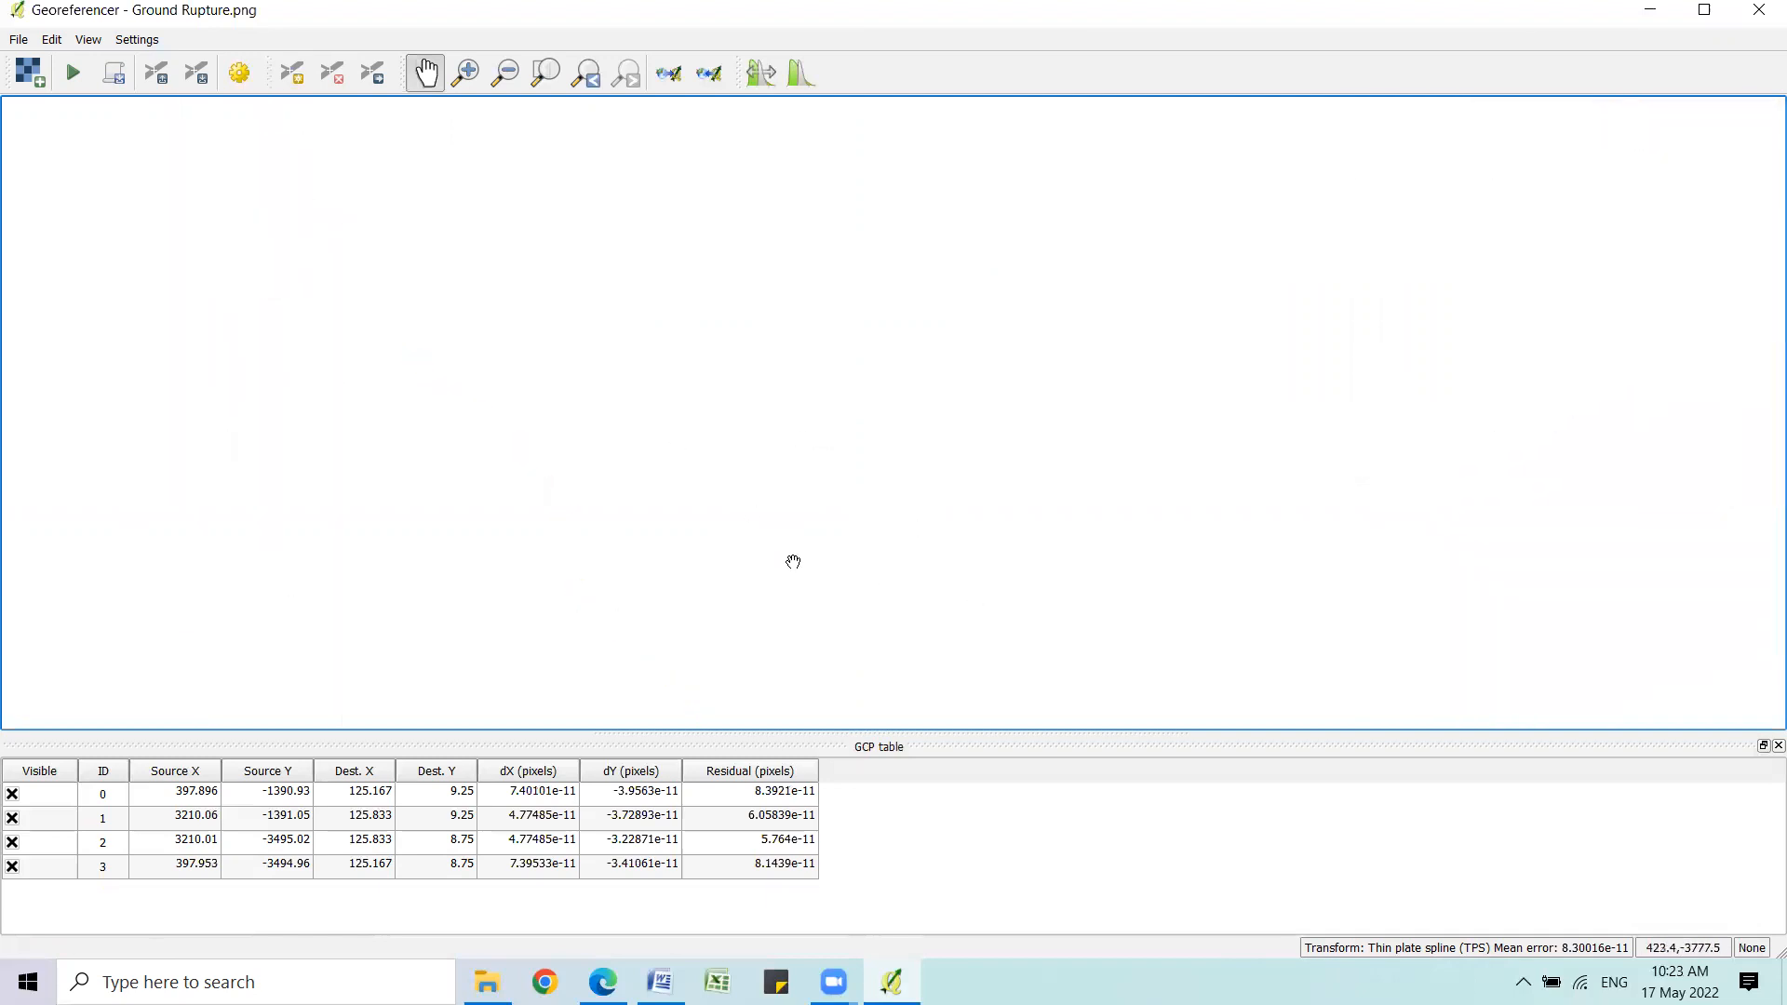
scroll(942, 495, "down", 2)
left_click_drag(1270, 333, 756, 573)
scroll(966, 447, "down", 2)
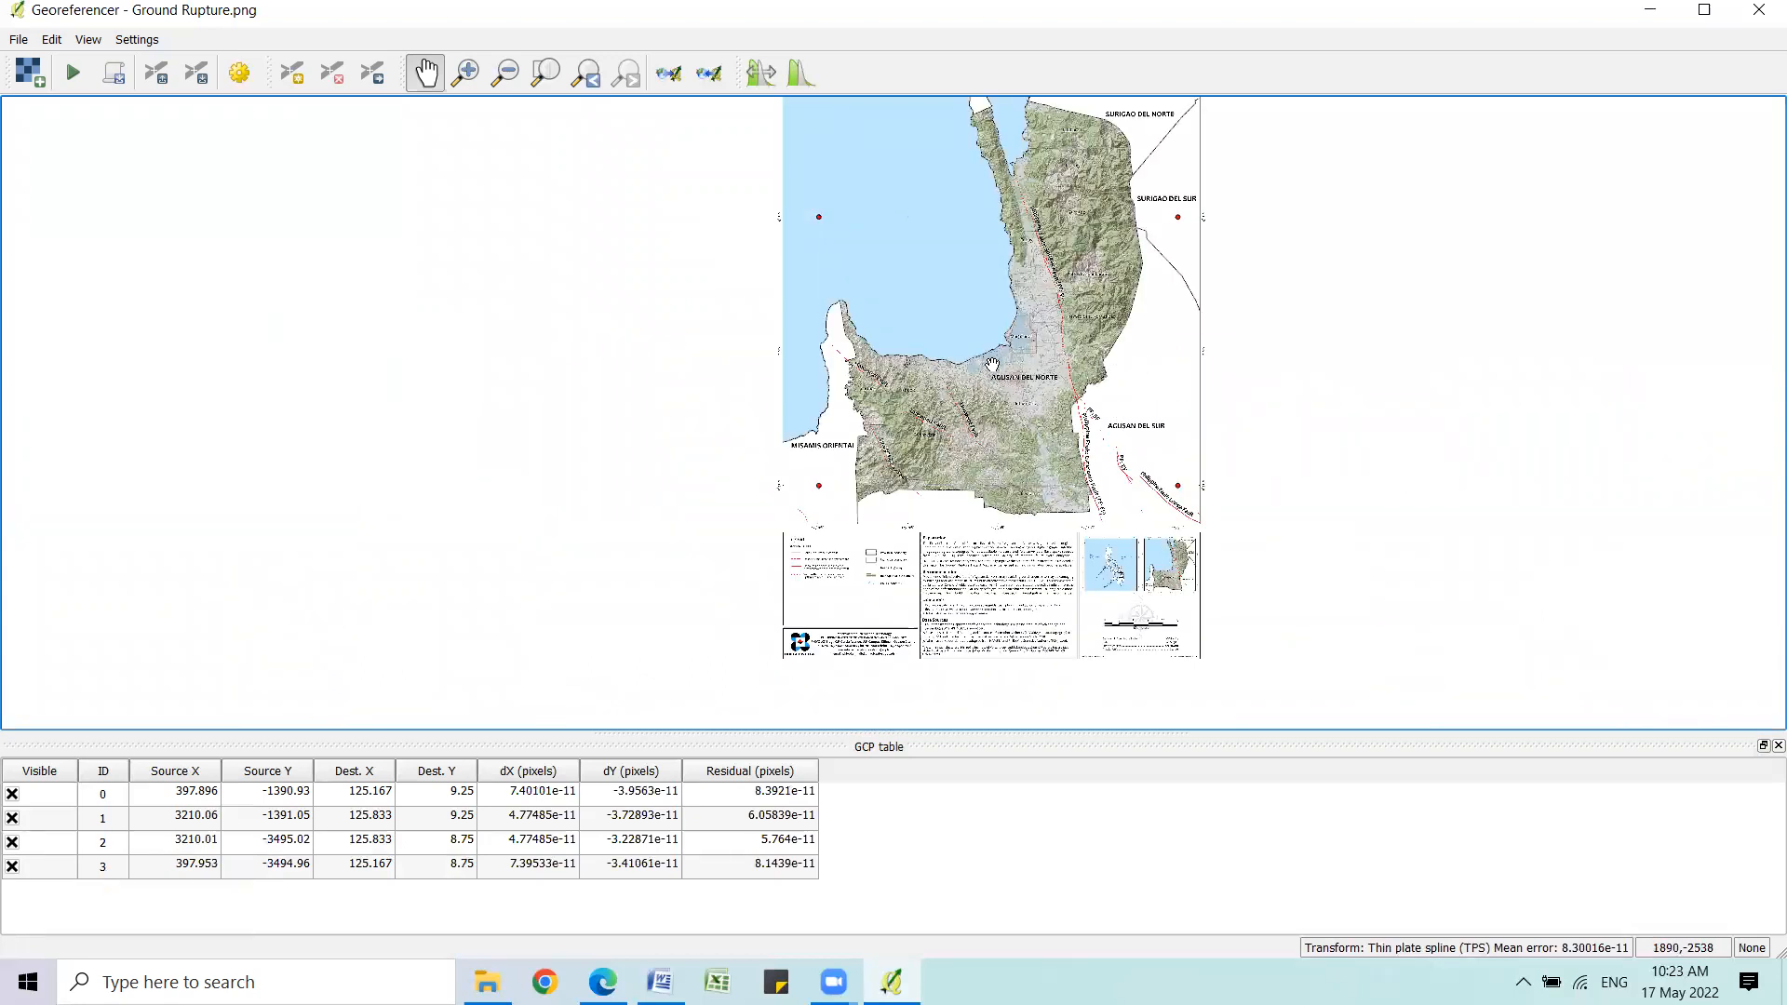
left_click_drag(991, 292, 997, 422)
left_click_drag(1030, 507, 995, 390)
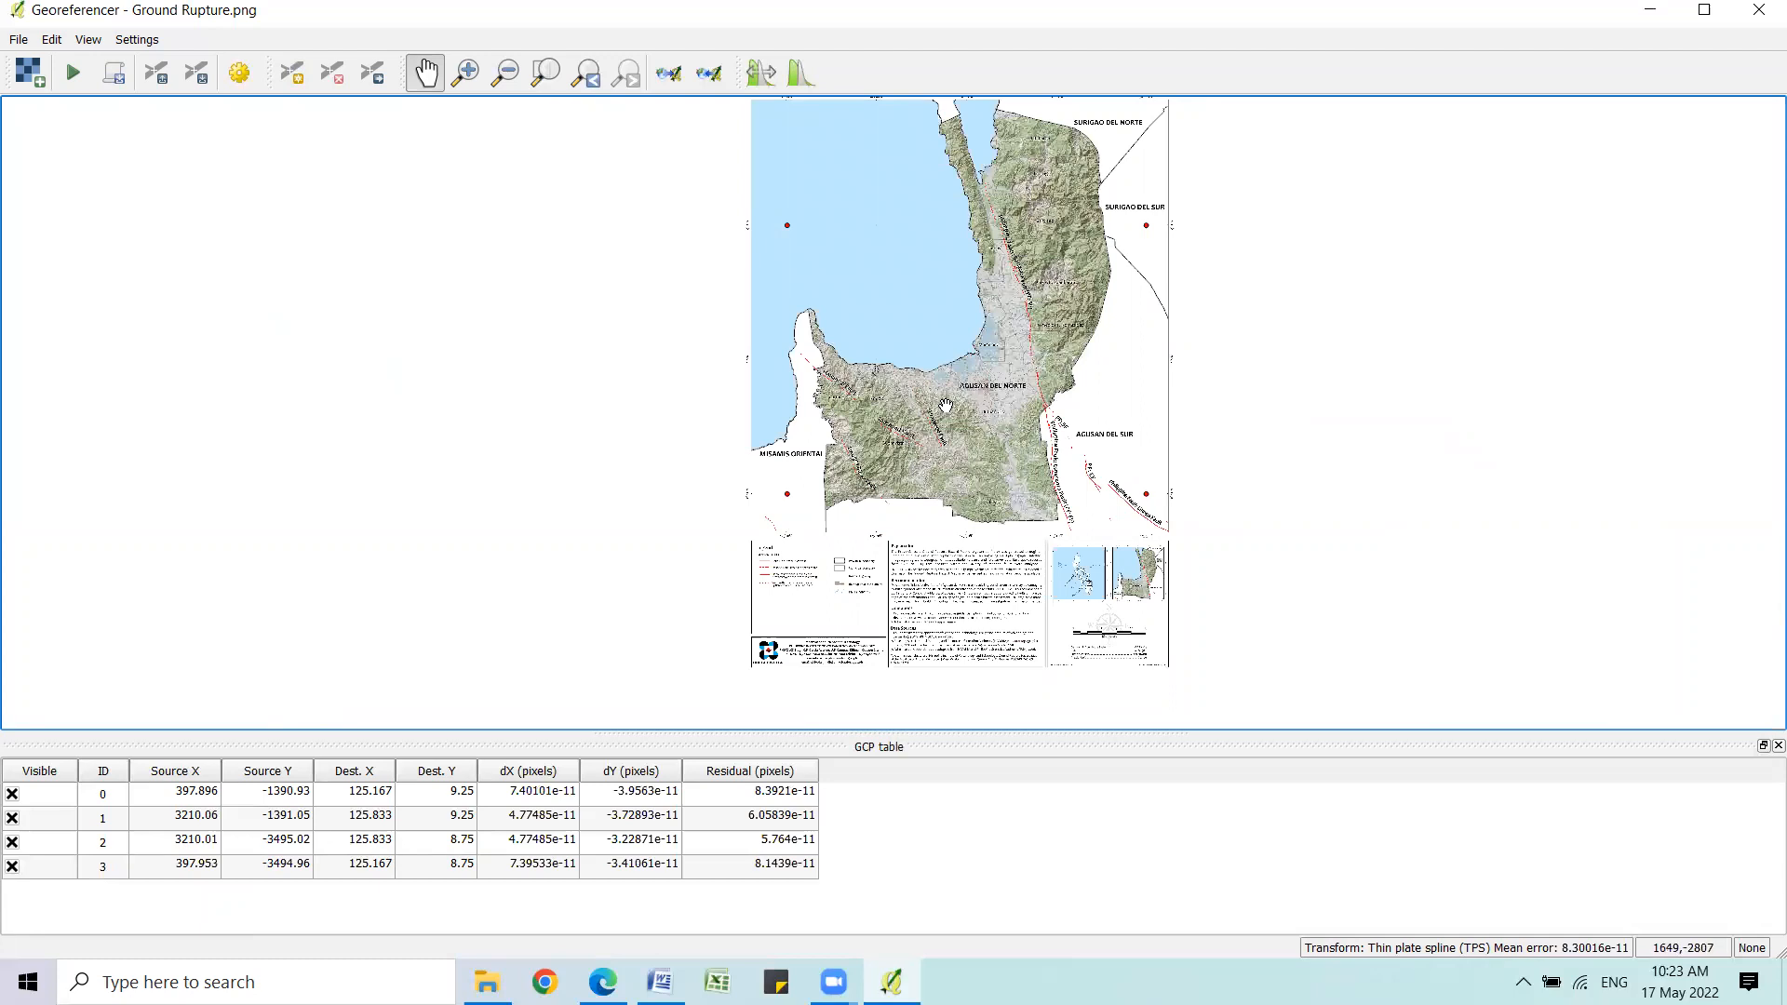
Examine the 9°0'N and 125°30'E border labels and trace them to their grid crossing in the middle of the map.
scroll(982, 386, "up", 1)
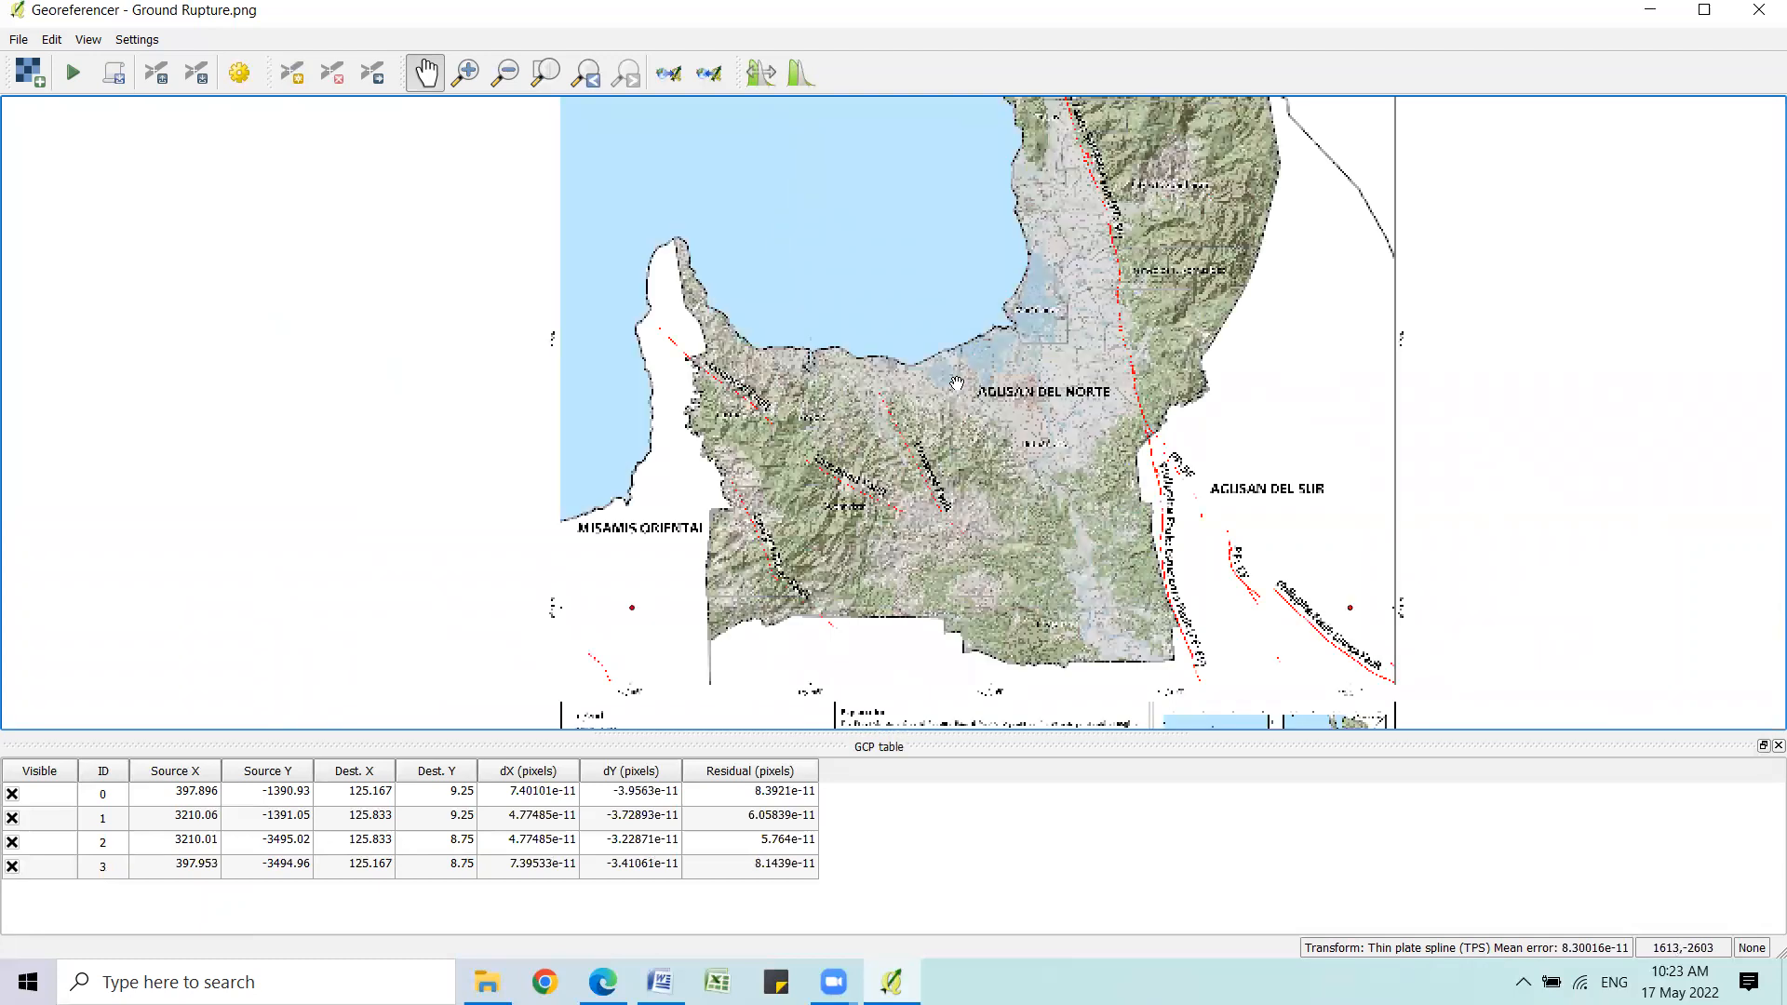
scroll(984, 374, "up", 1)
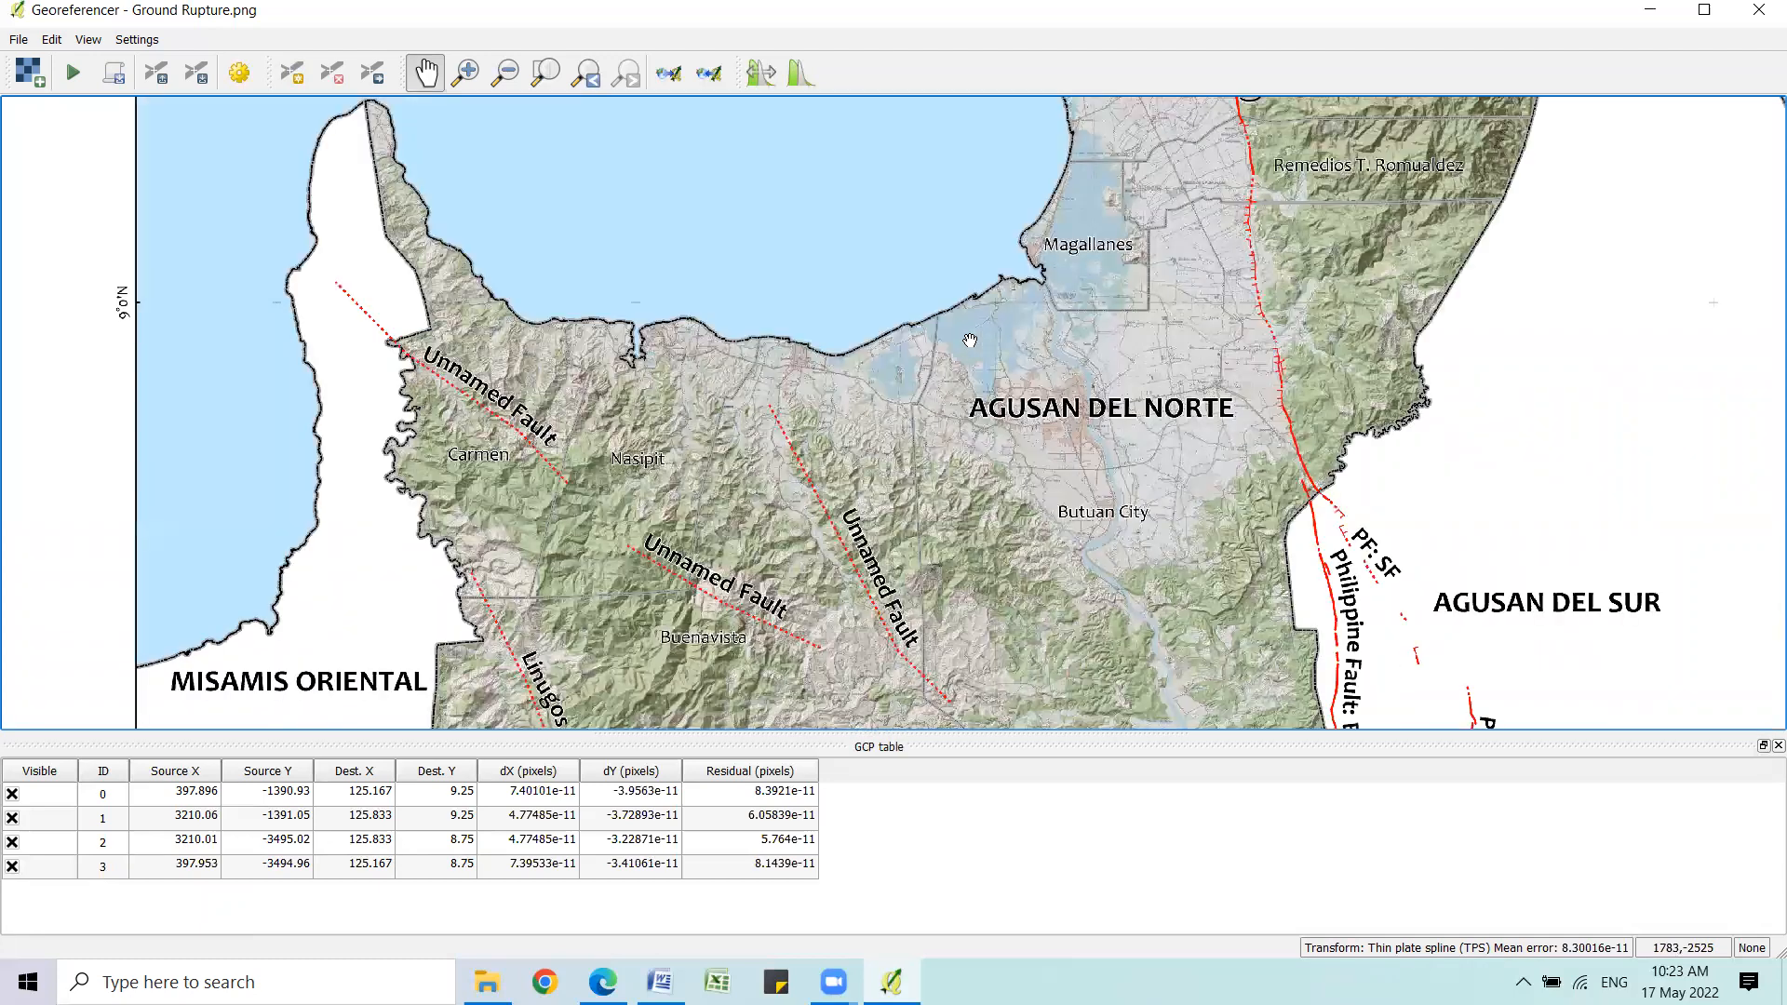
scroll(1042, 337, "down", 1)
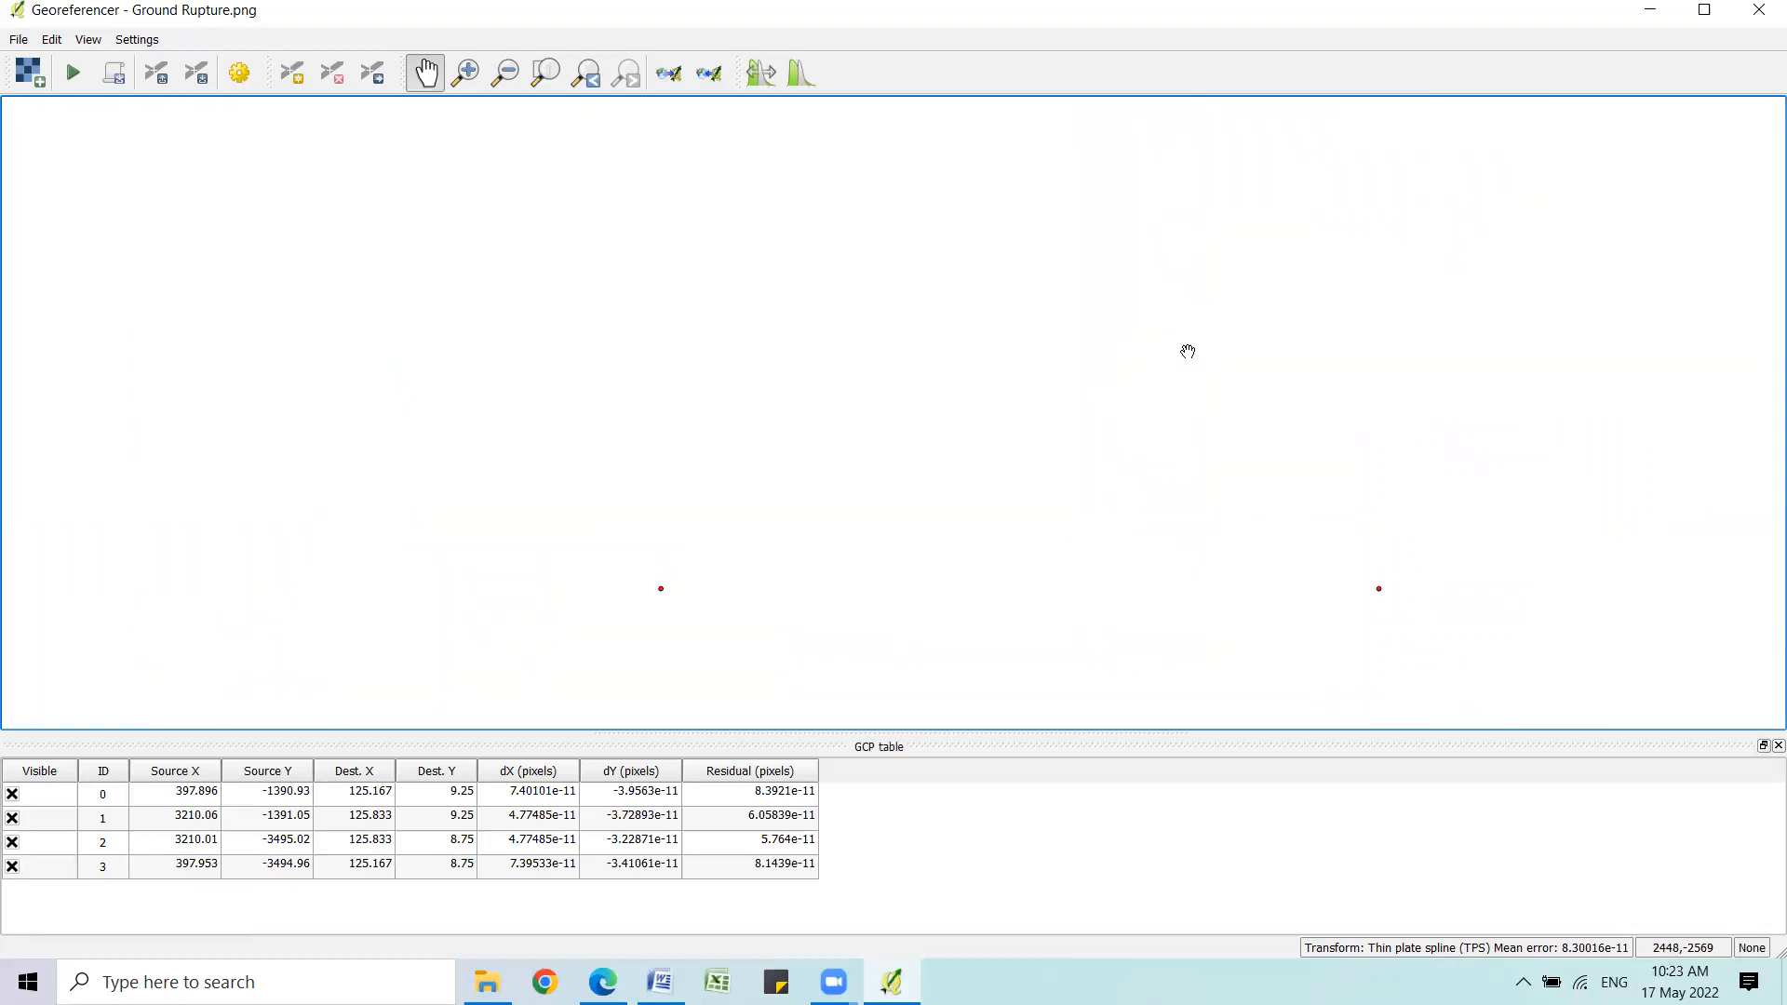
scroll(542, 329, "up", 2)
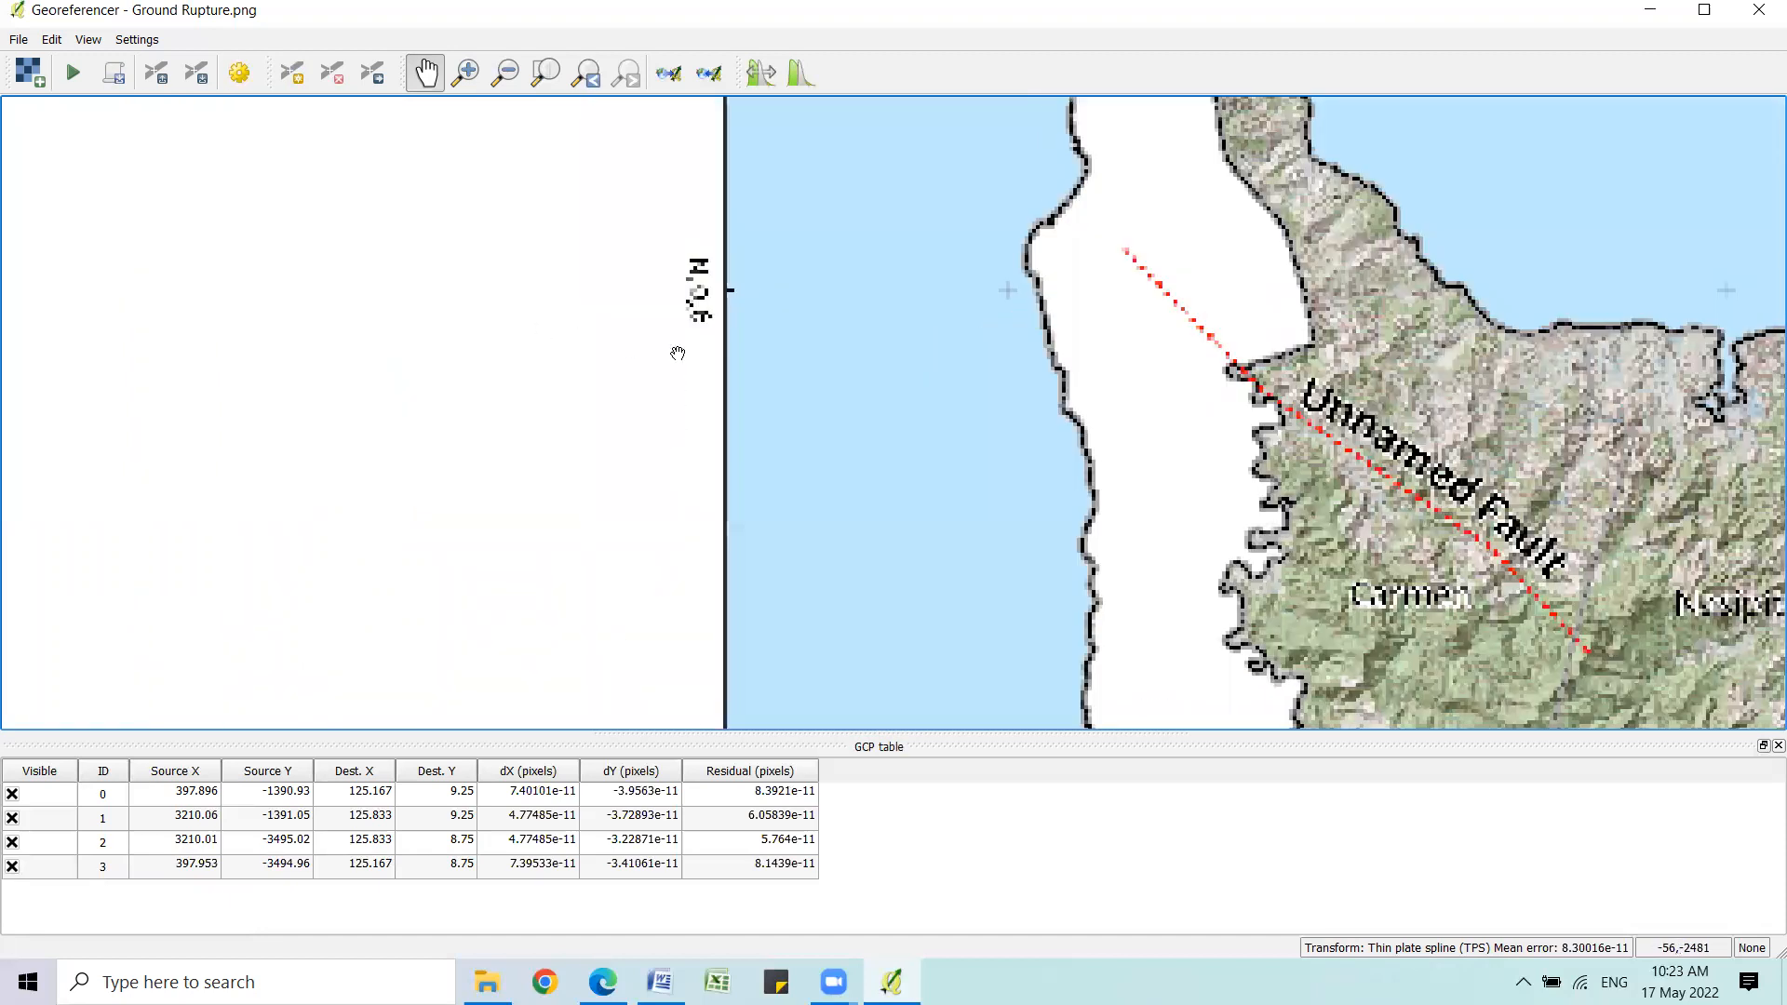
scroll(1383, 373, "down", 2)
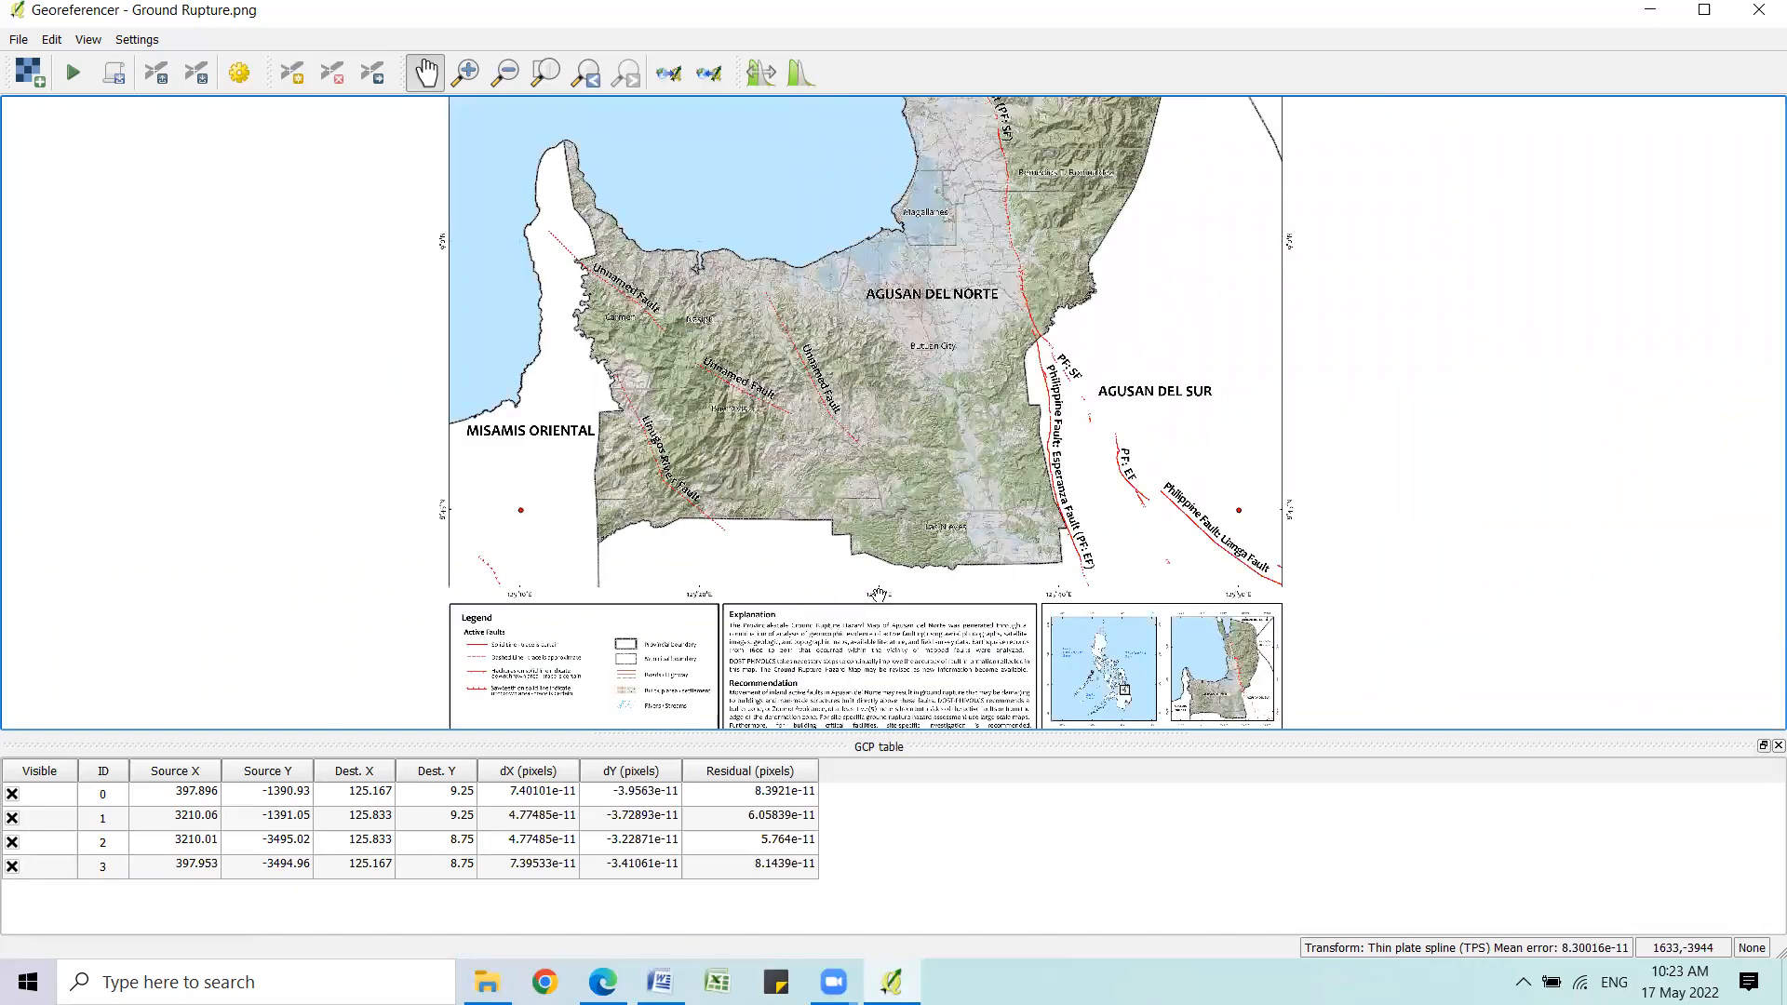
scroll(880, 612, "up", 2)
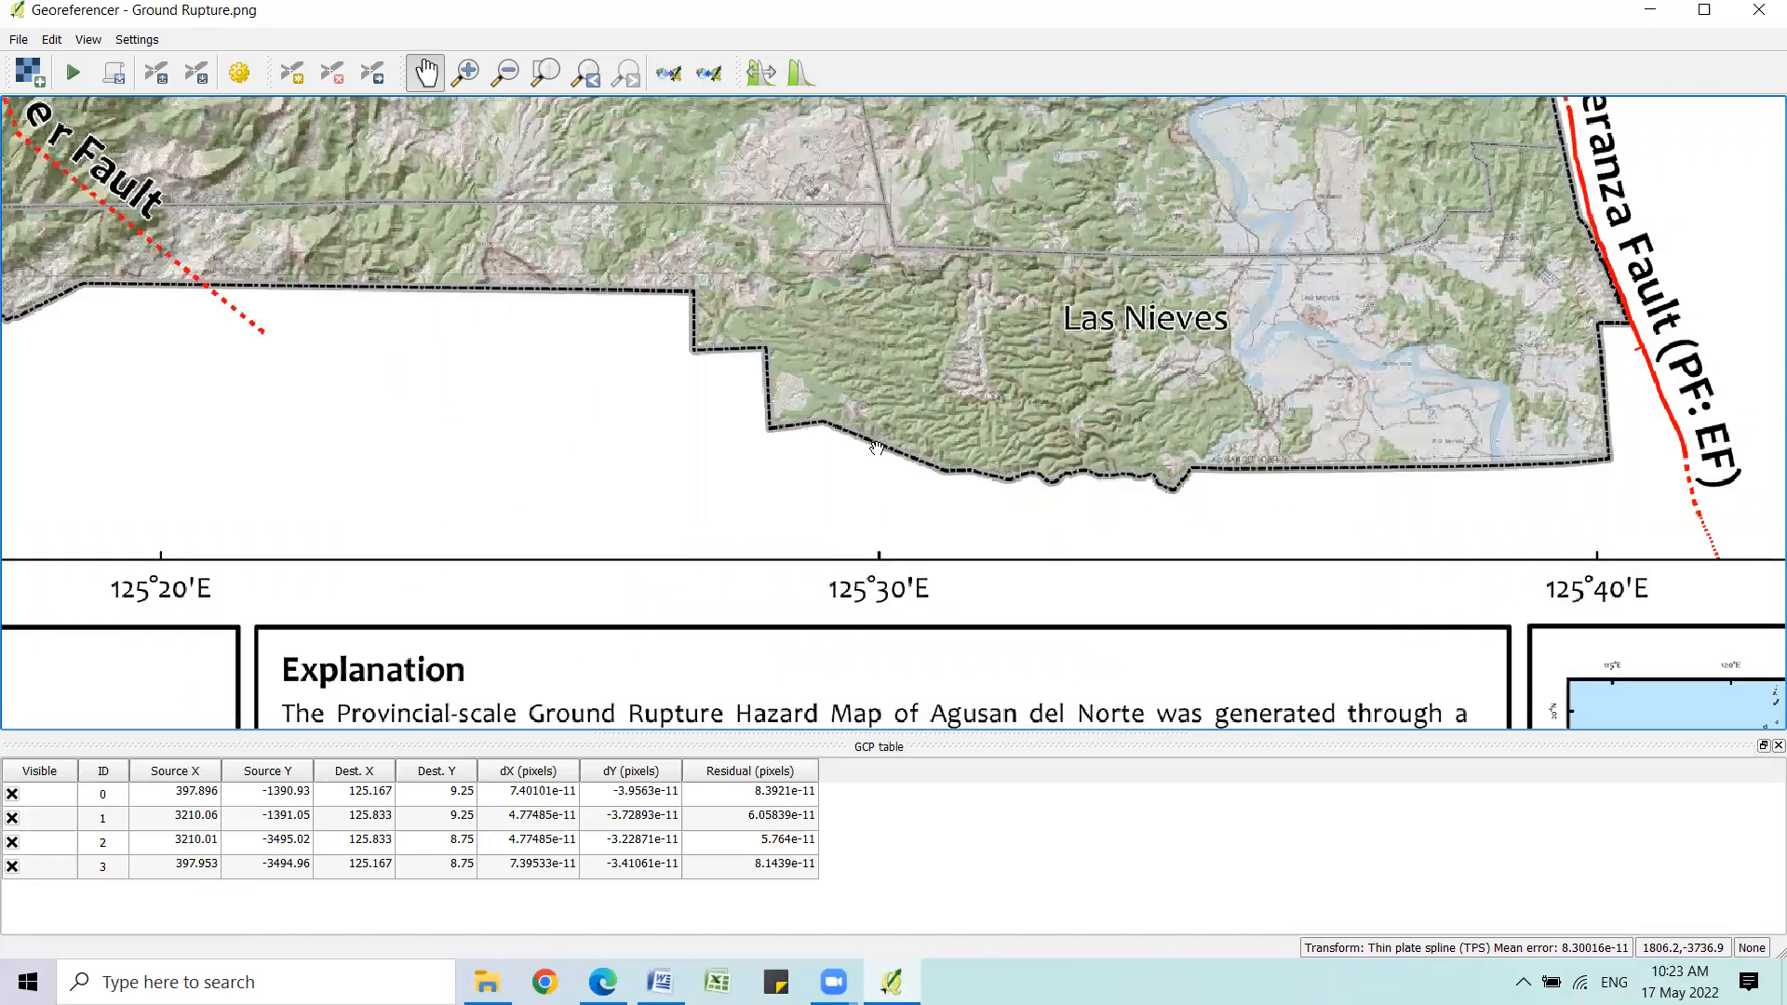
scroll(877, 452, "down", 1)
left_click_drag(888, 323, 892, 510)
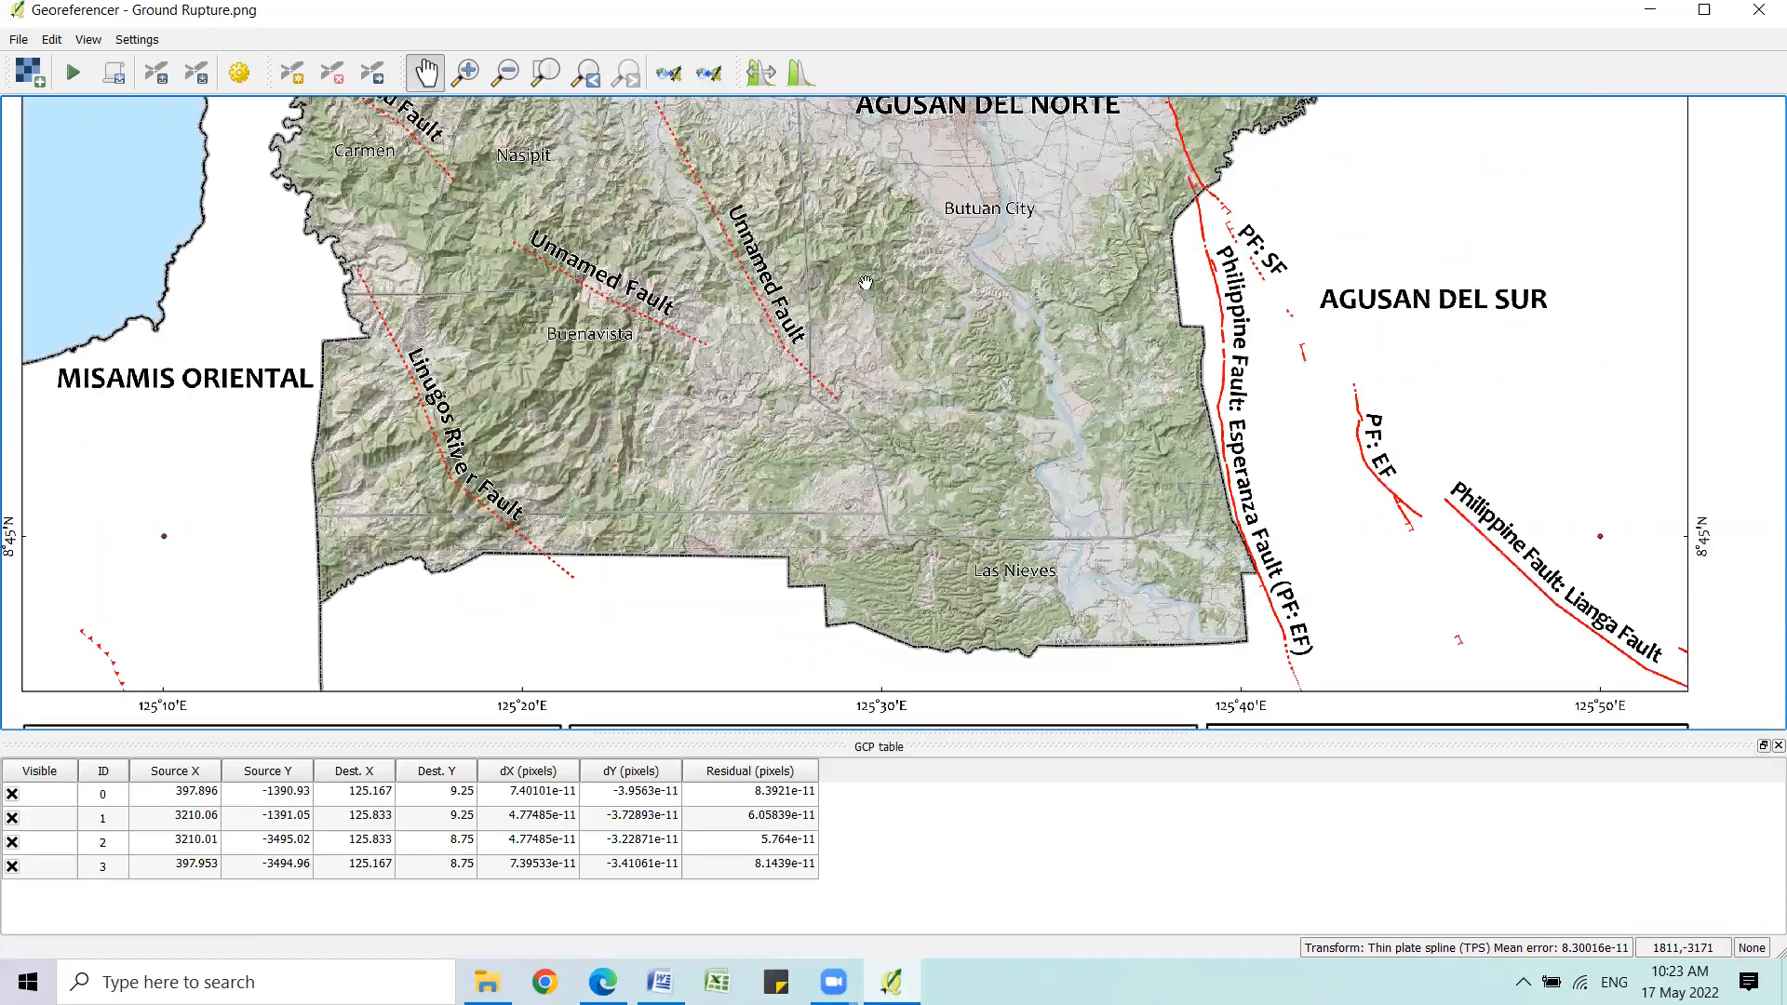
scroll(879, 331, "down", 1)
left_click_drag(864, 340, 862, 279)
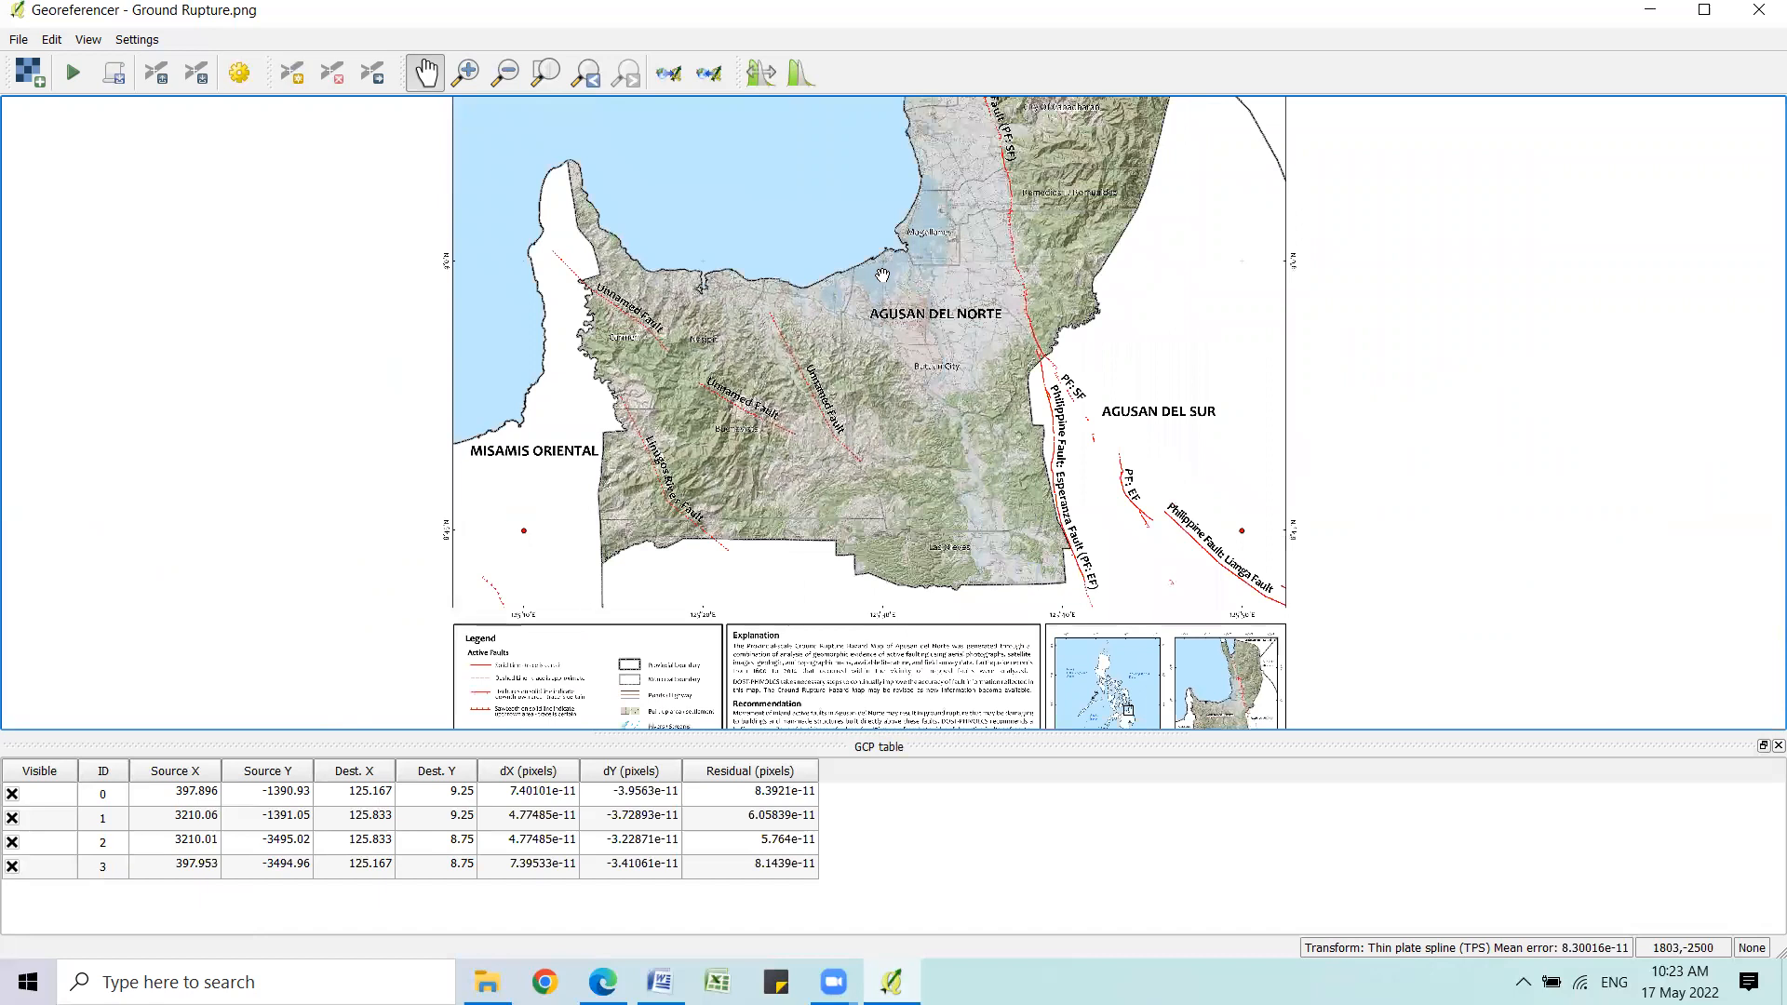
Add a fifth control point at the central 125°30'E, 9°0'N grid crossing near the coast above the Agusan del Norte label.
scroll(884, 272, "up", 1)
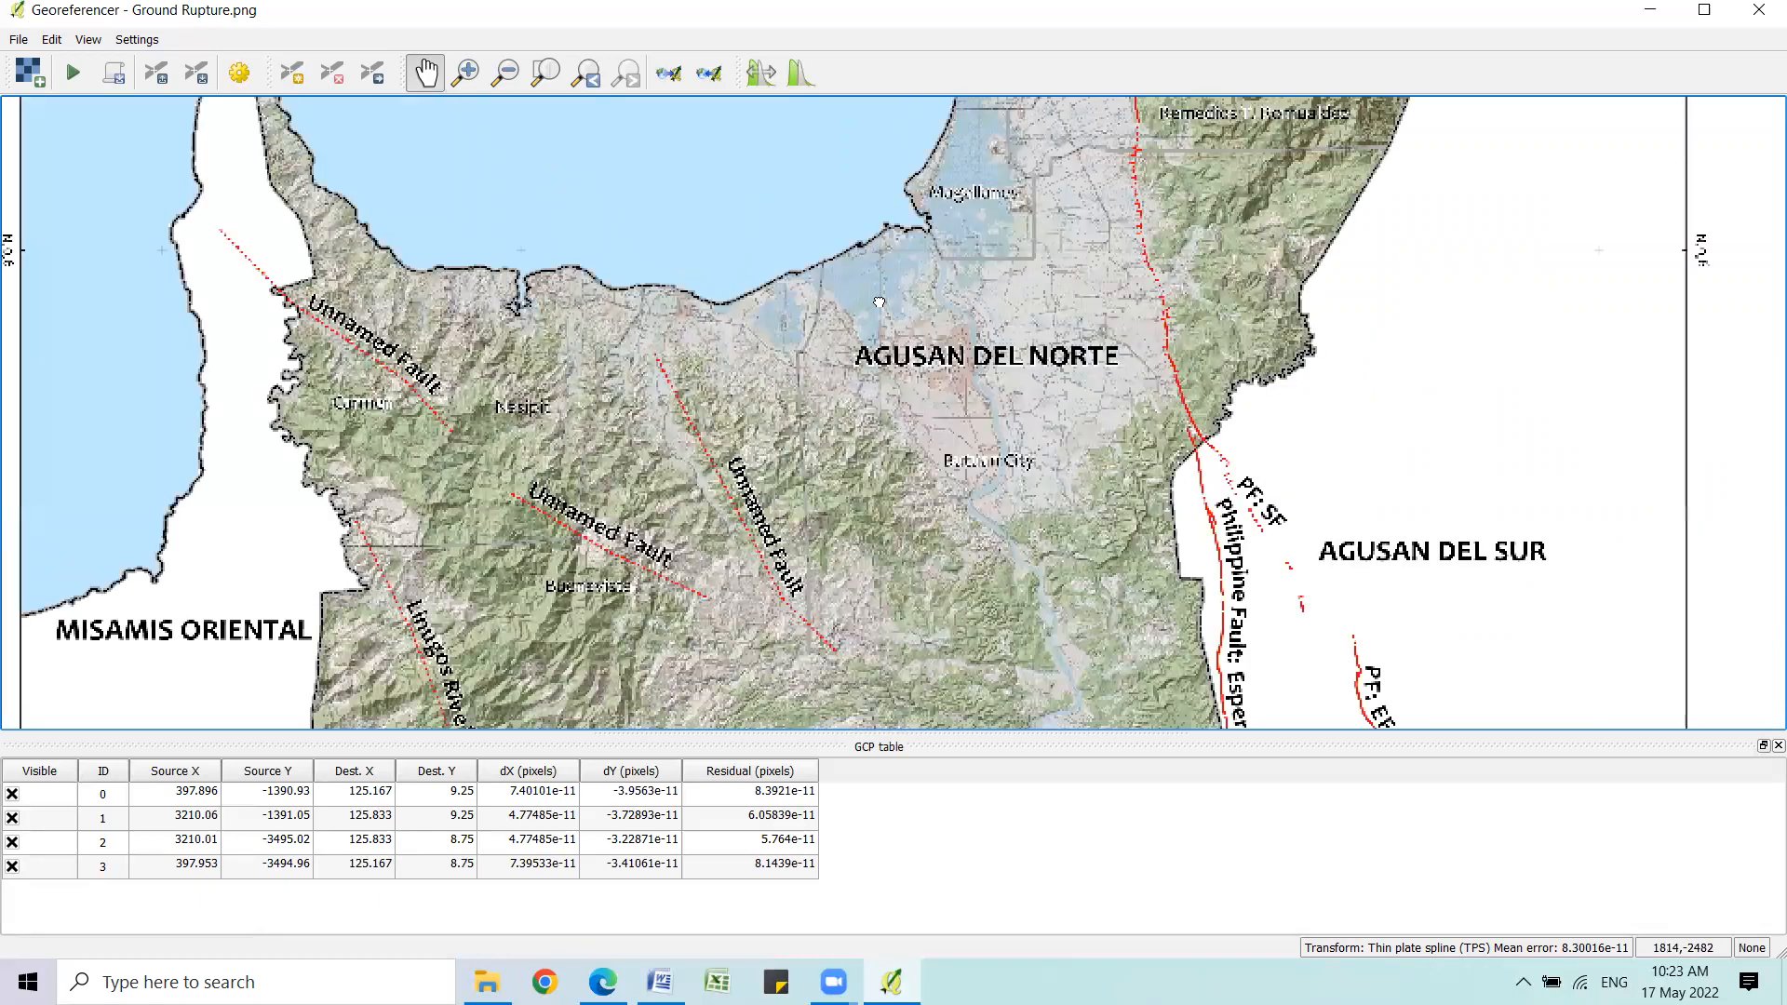
scroll(879, 303, "up", 1)
scroll(880, 304, "up", 3)
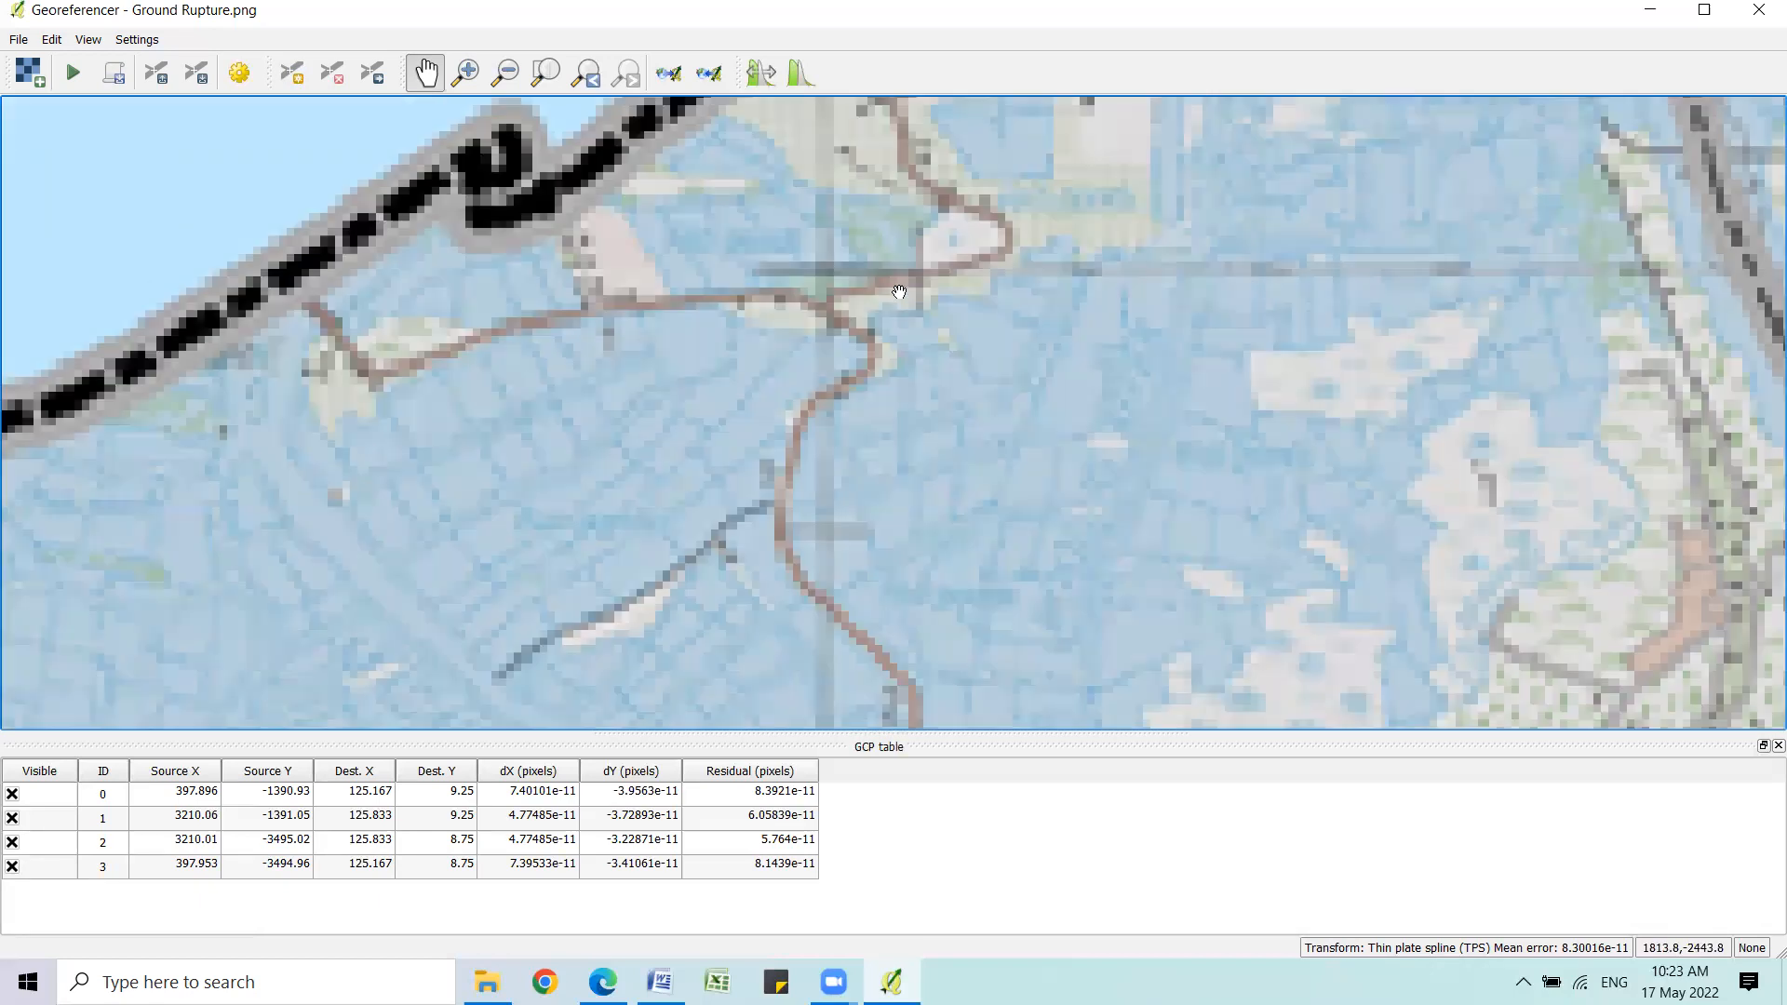
left_click_drag(826, 304, 847, 346)
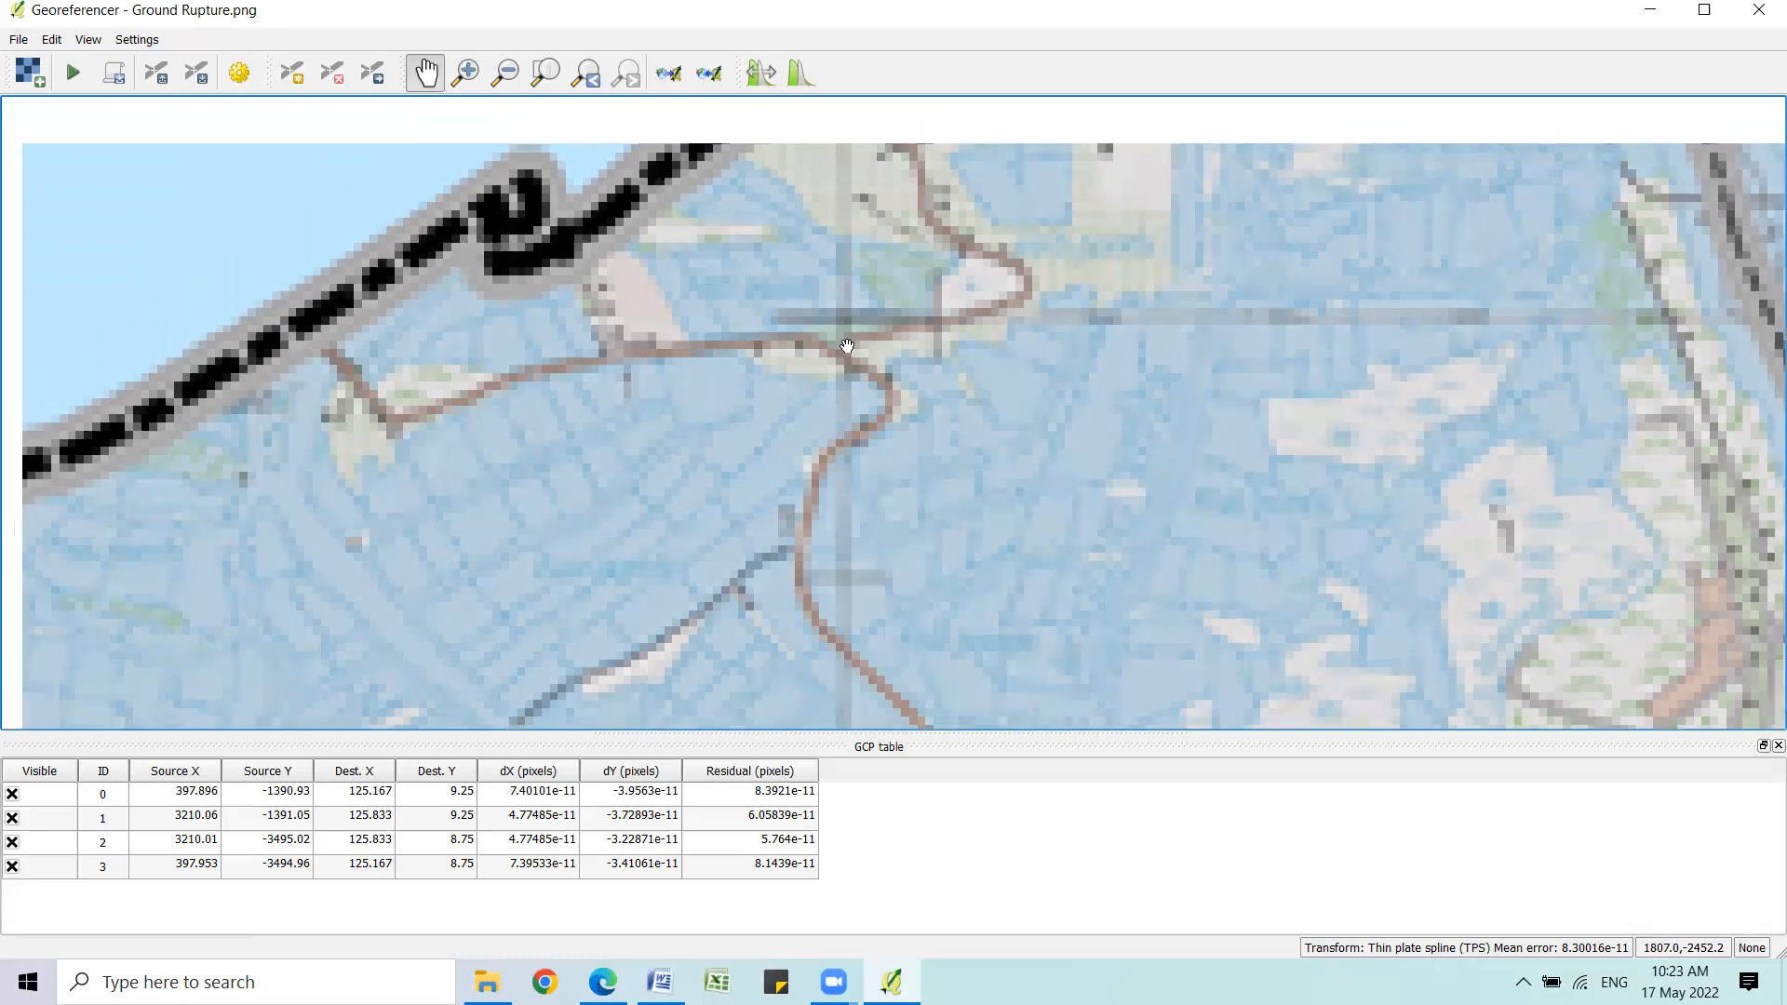
left_click(291, 73)
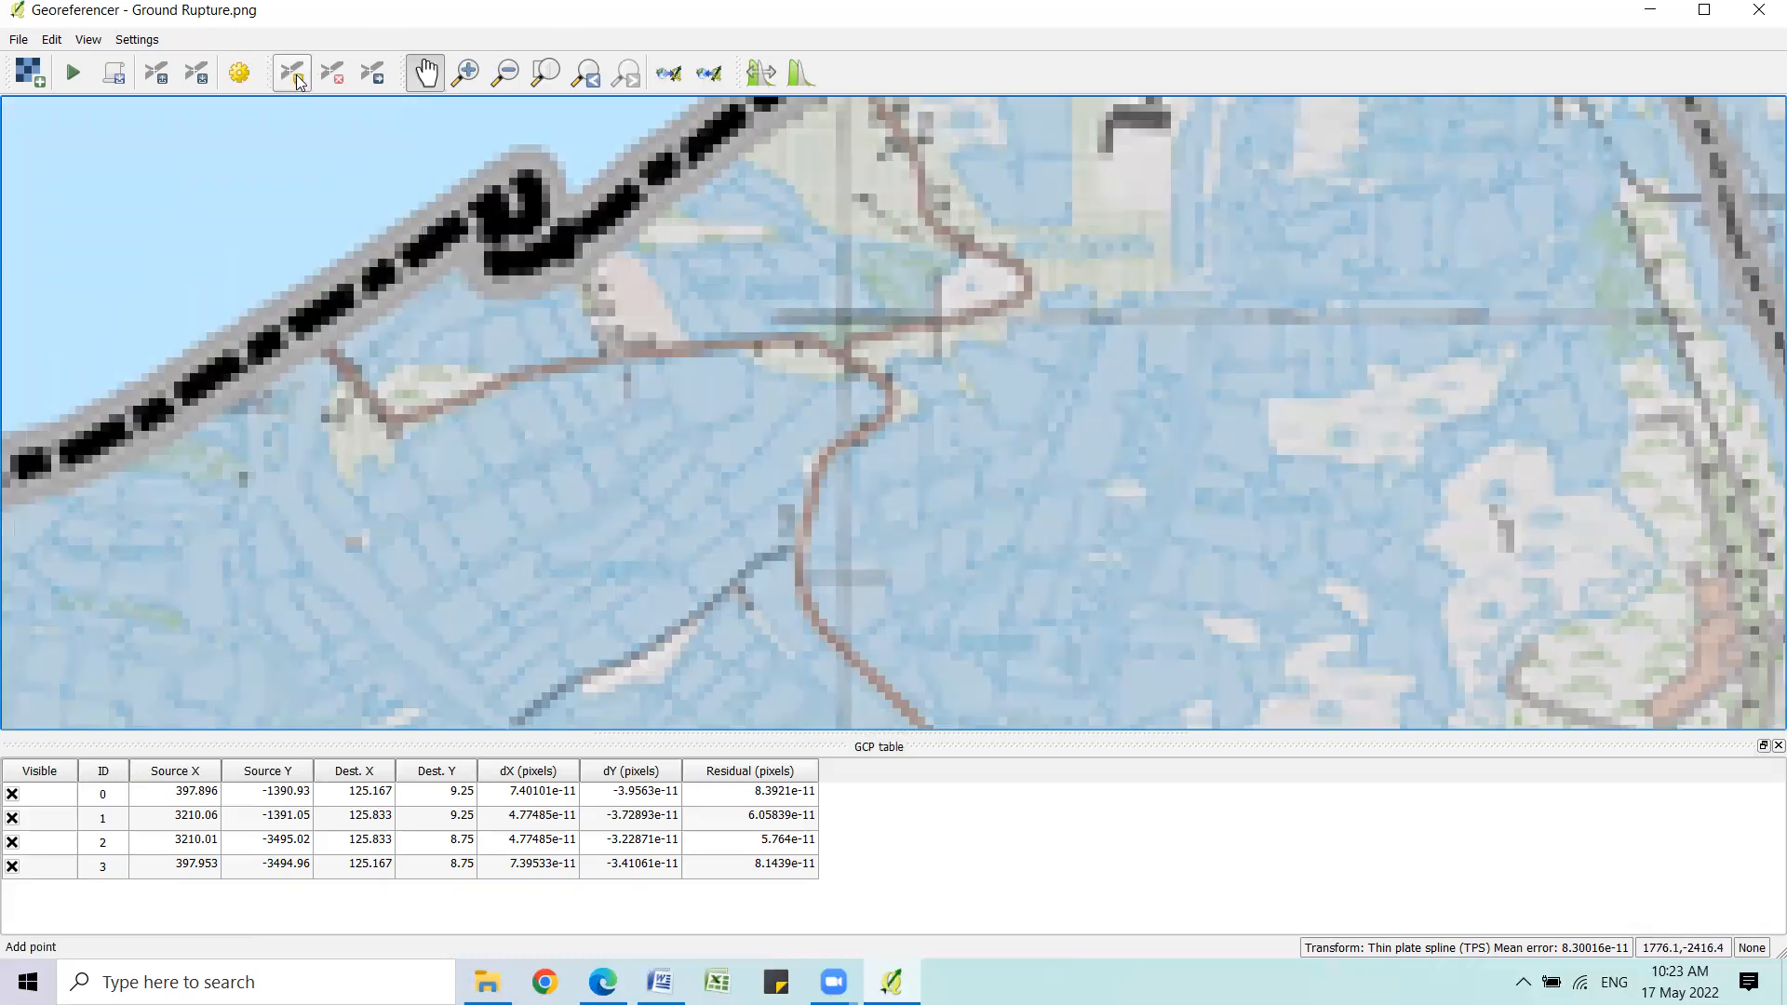
left_click(843, 316)
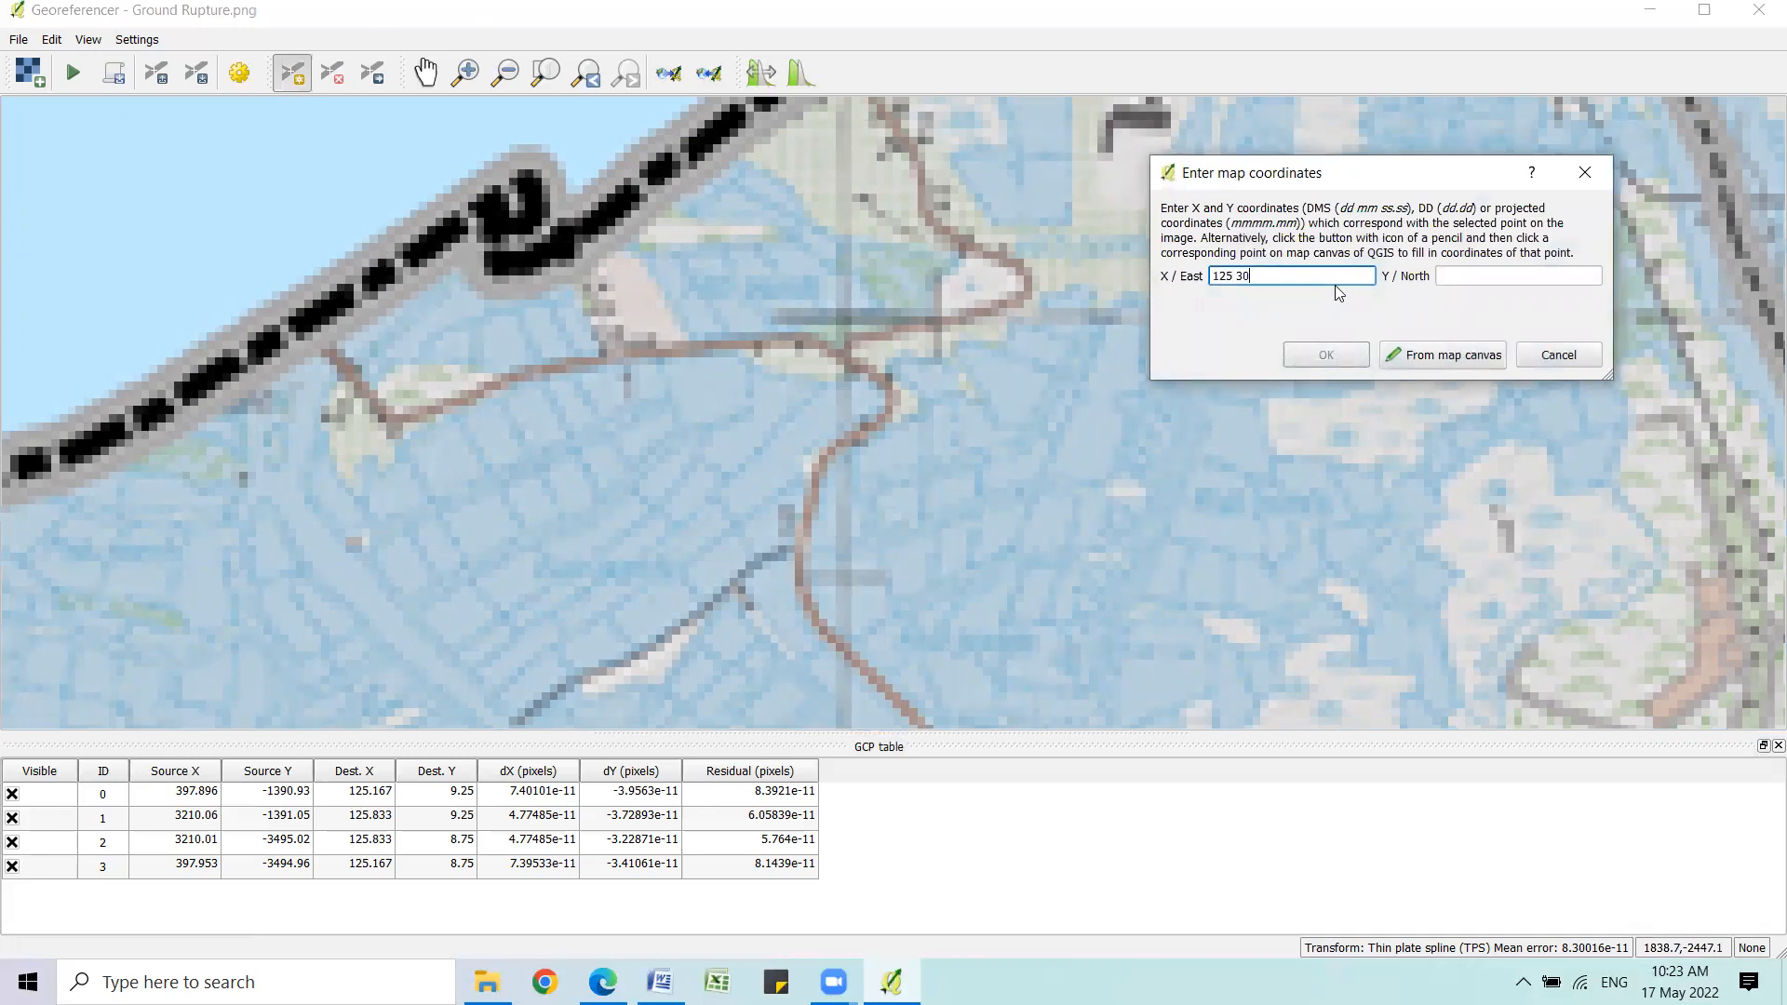
Assign the fifth control point the map coordinates 125 30 00 East and 09 00 00 North, checking the longitude against the southern border labels.
left_click(1453, 276)
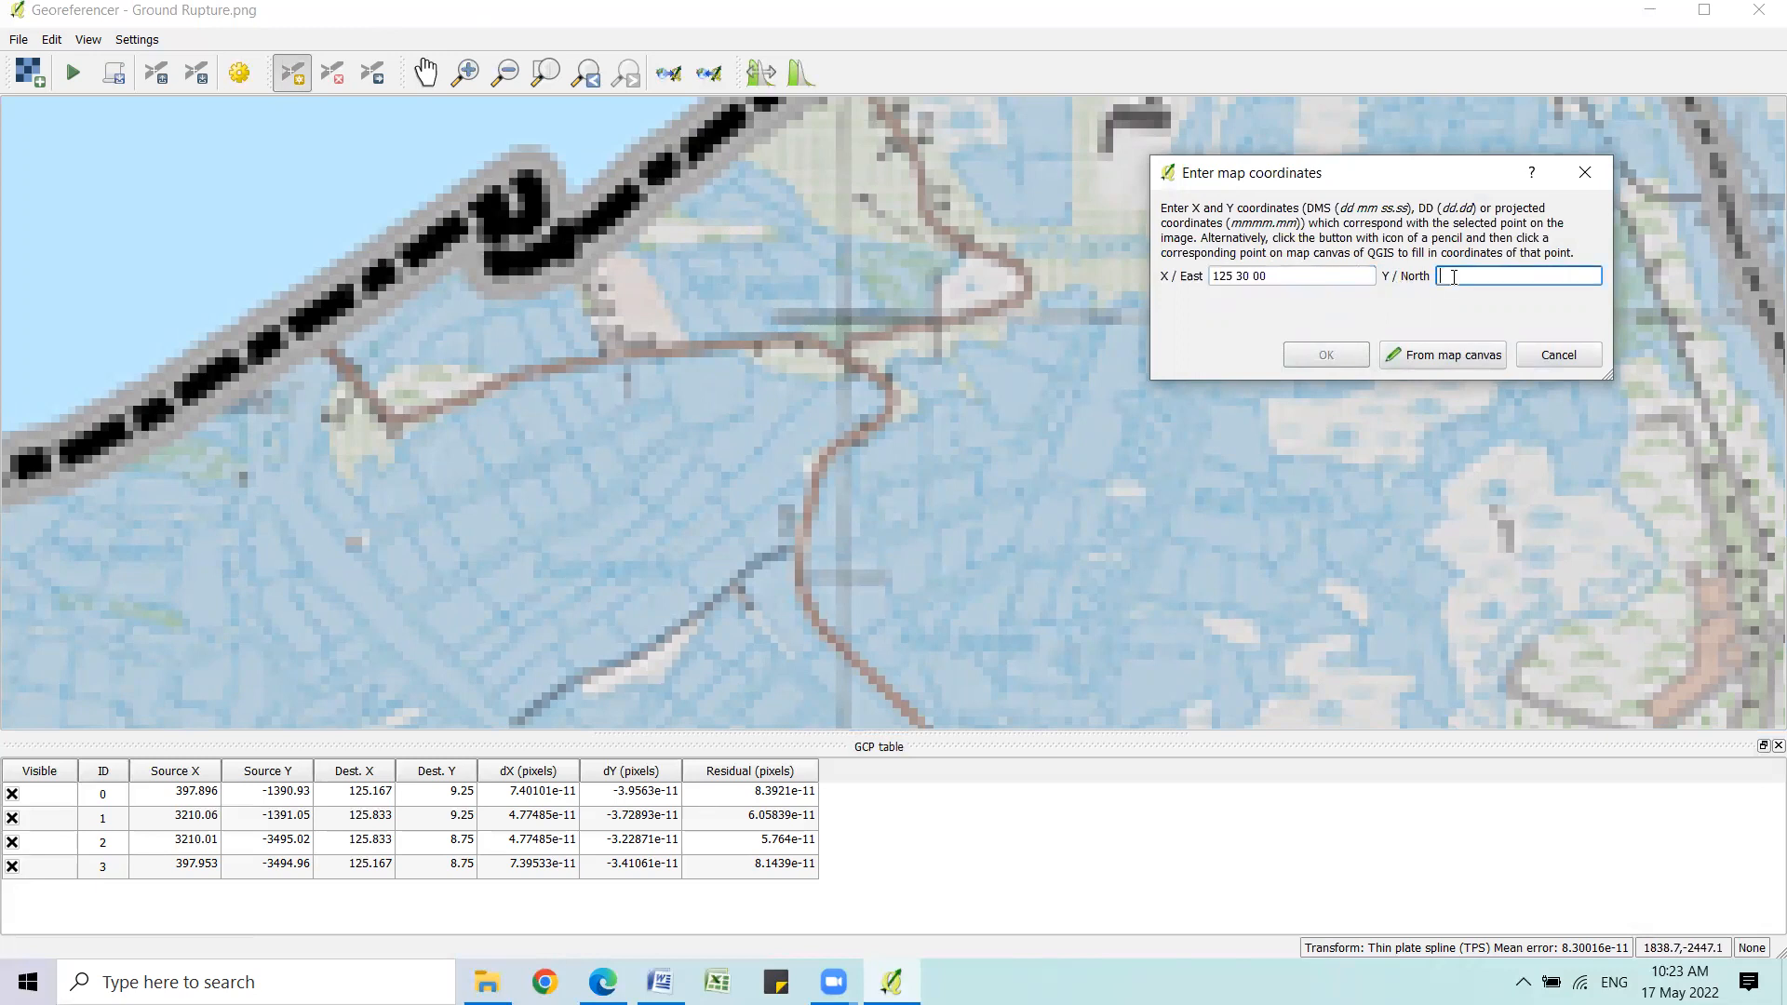
type("09 00 00")
scroll(906, 506, "down", 1)
left_click(425, 74)
left_click_drag(1005, 656, 835, 413)
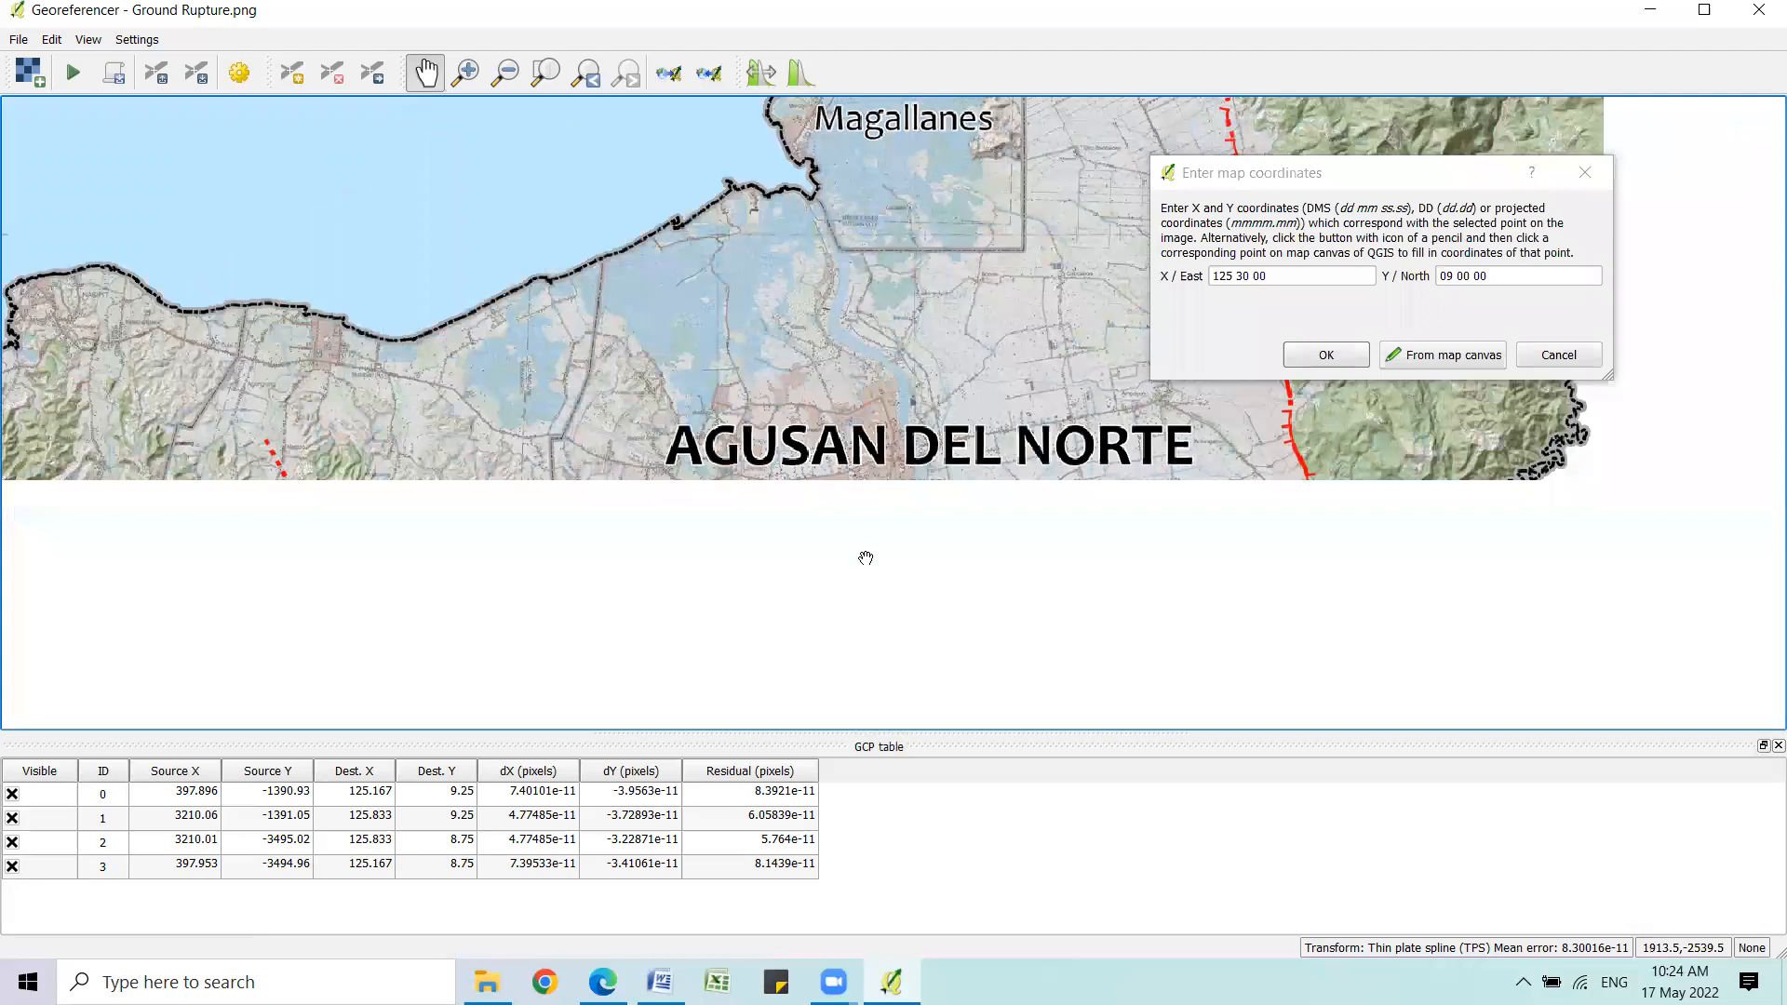
left_click_drag(733, 636, 709, 404)
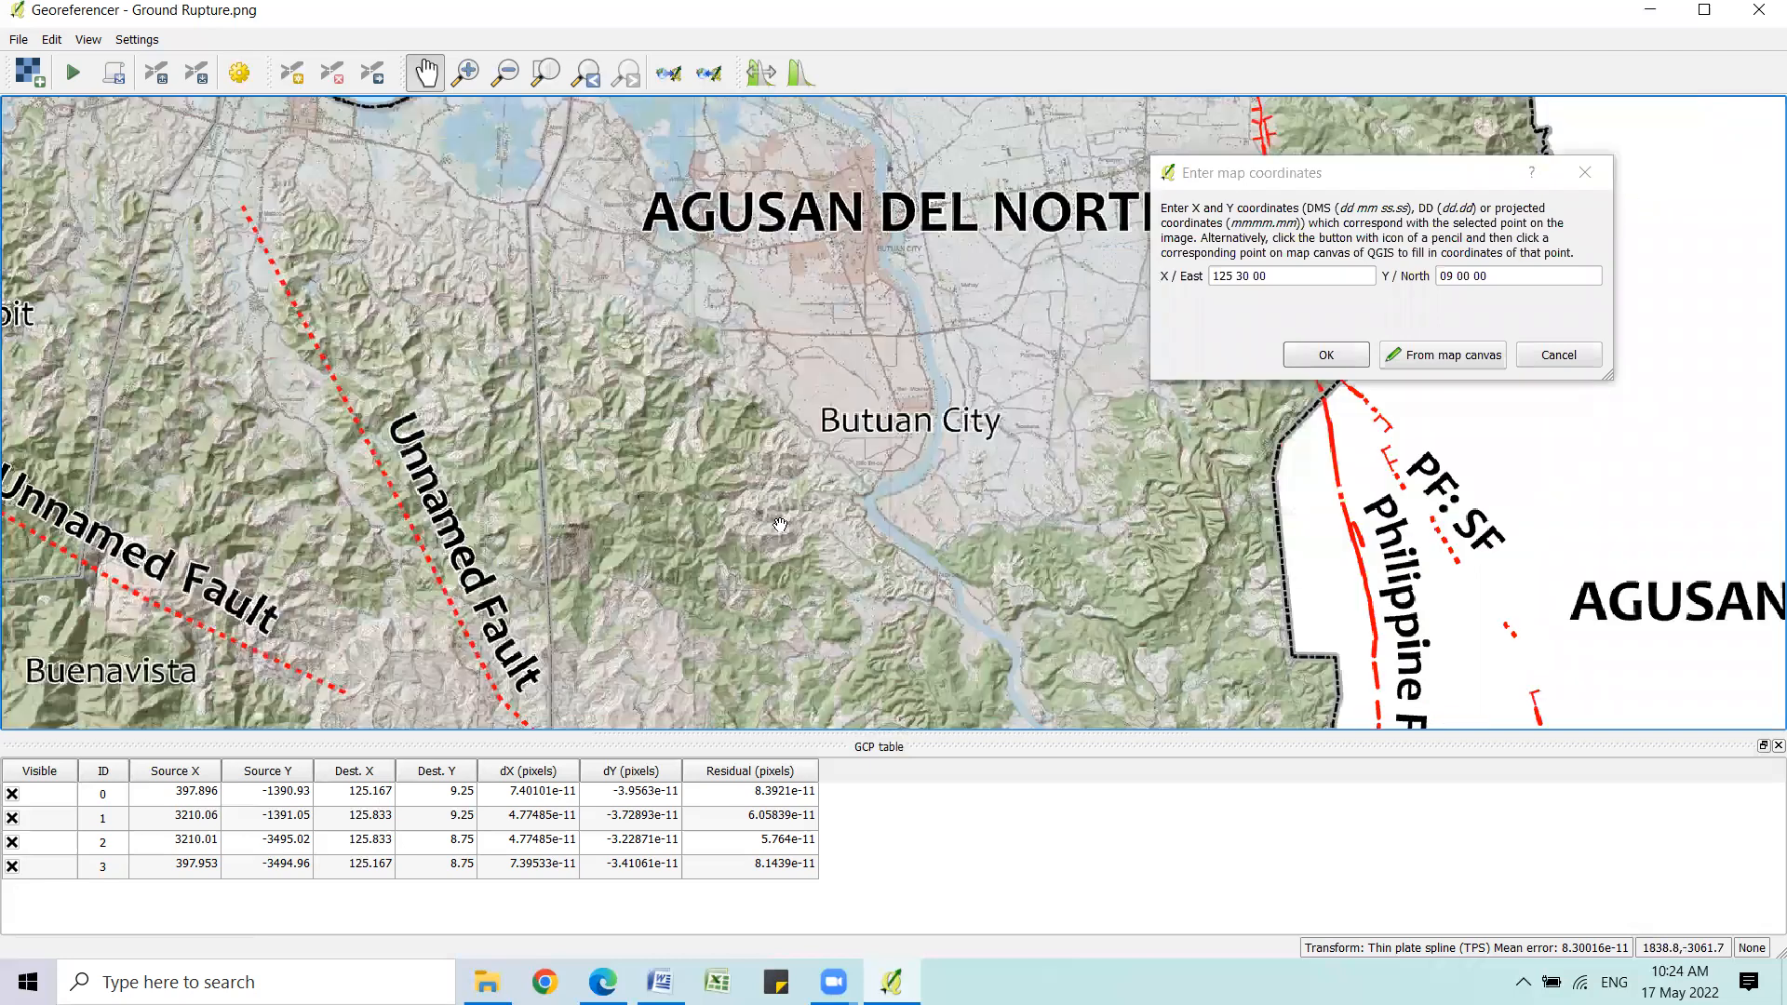
left_click_drag(841, 612, 850, 391)
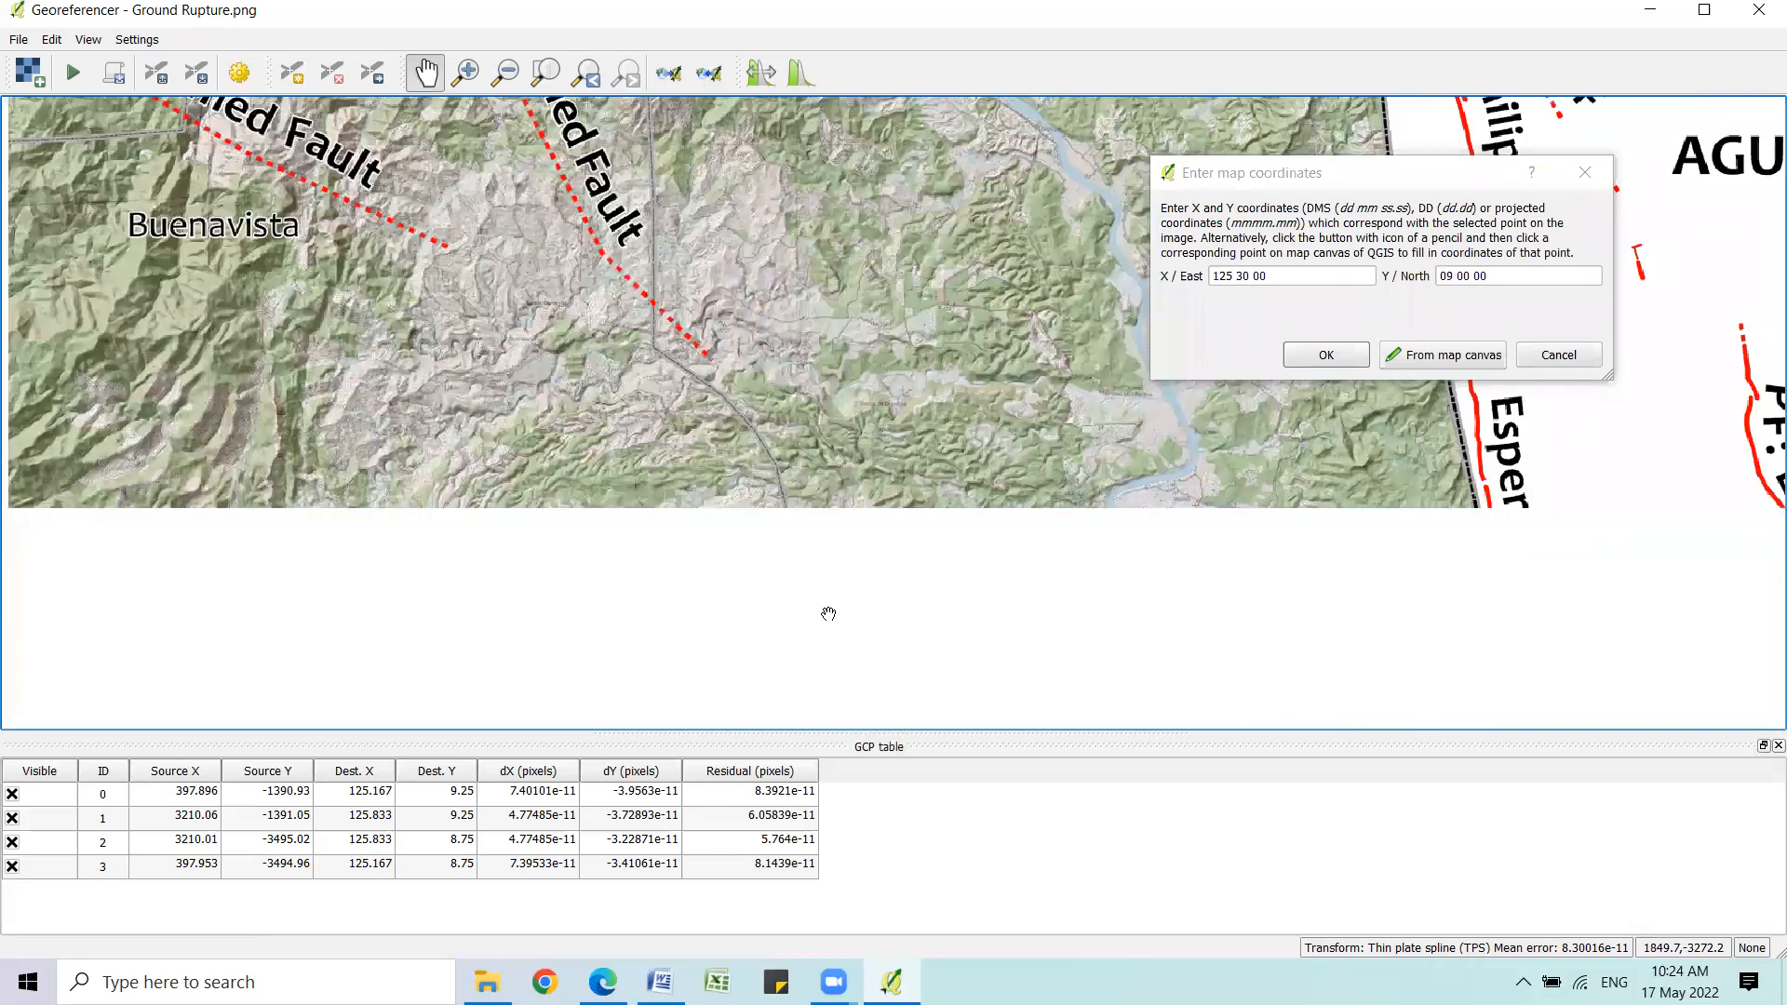
left_click_drag(826, 534, 835, 382)
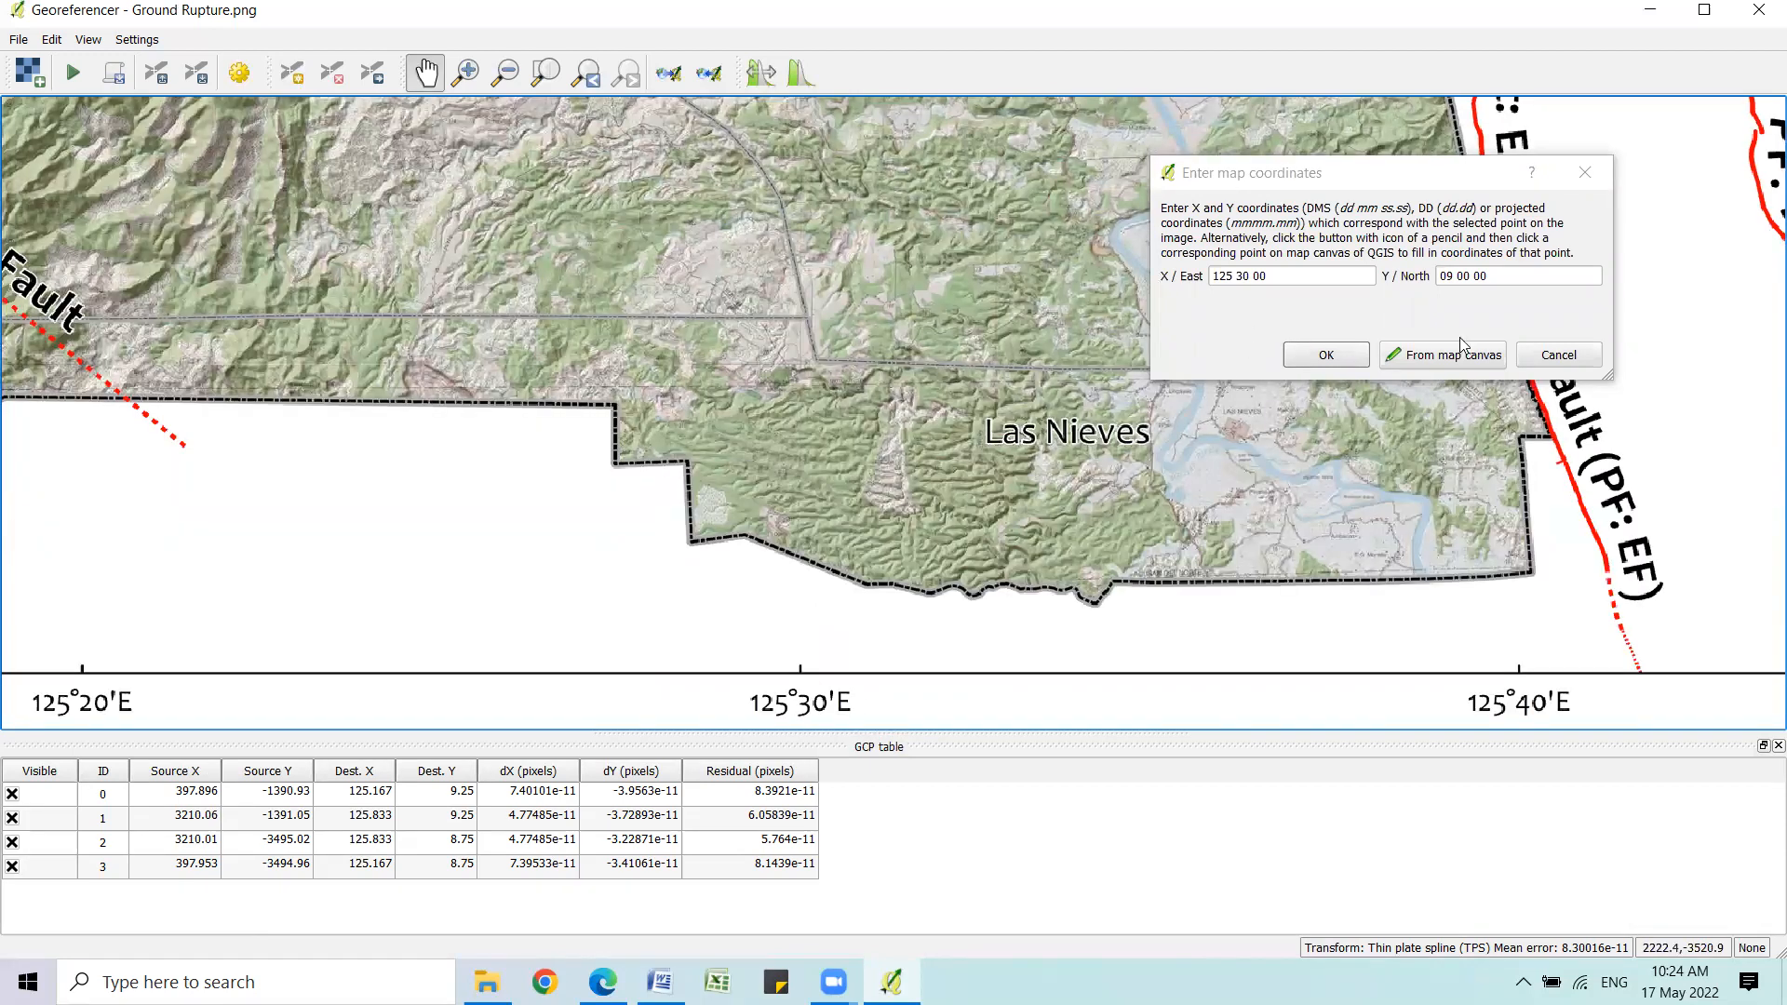
left_click(1345, 355)
Run the georeferencing with the five control points and close the Georeferencer, discarding the GCP points.
scroll(838, 560, "down", 2)
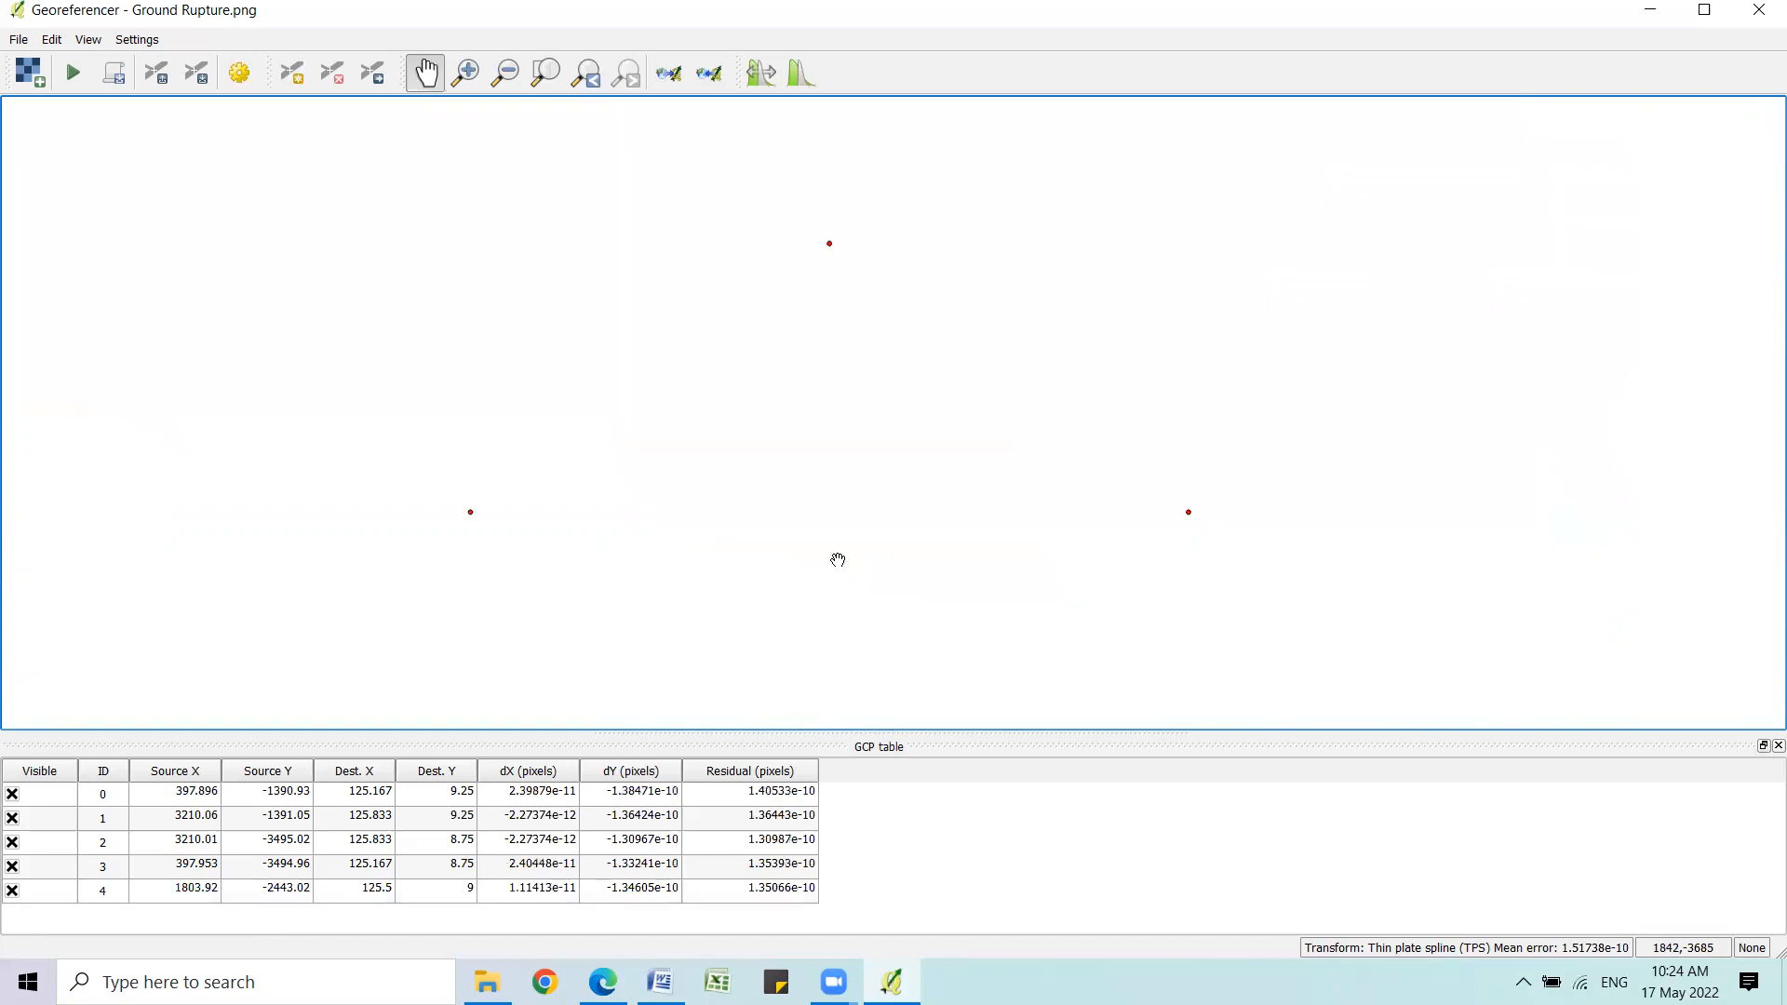
scroll(864, 511, "down", 2)
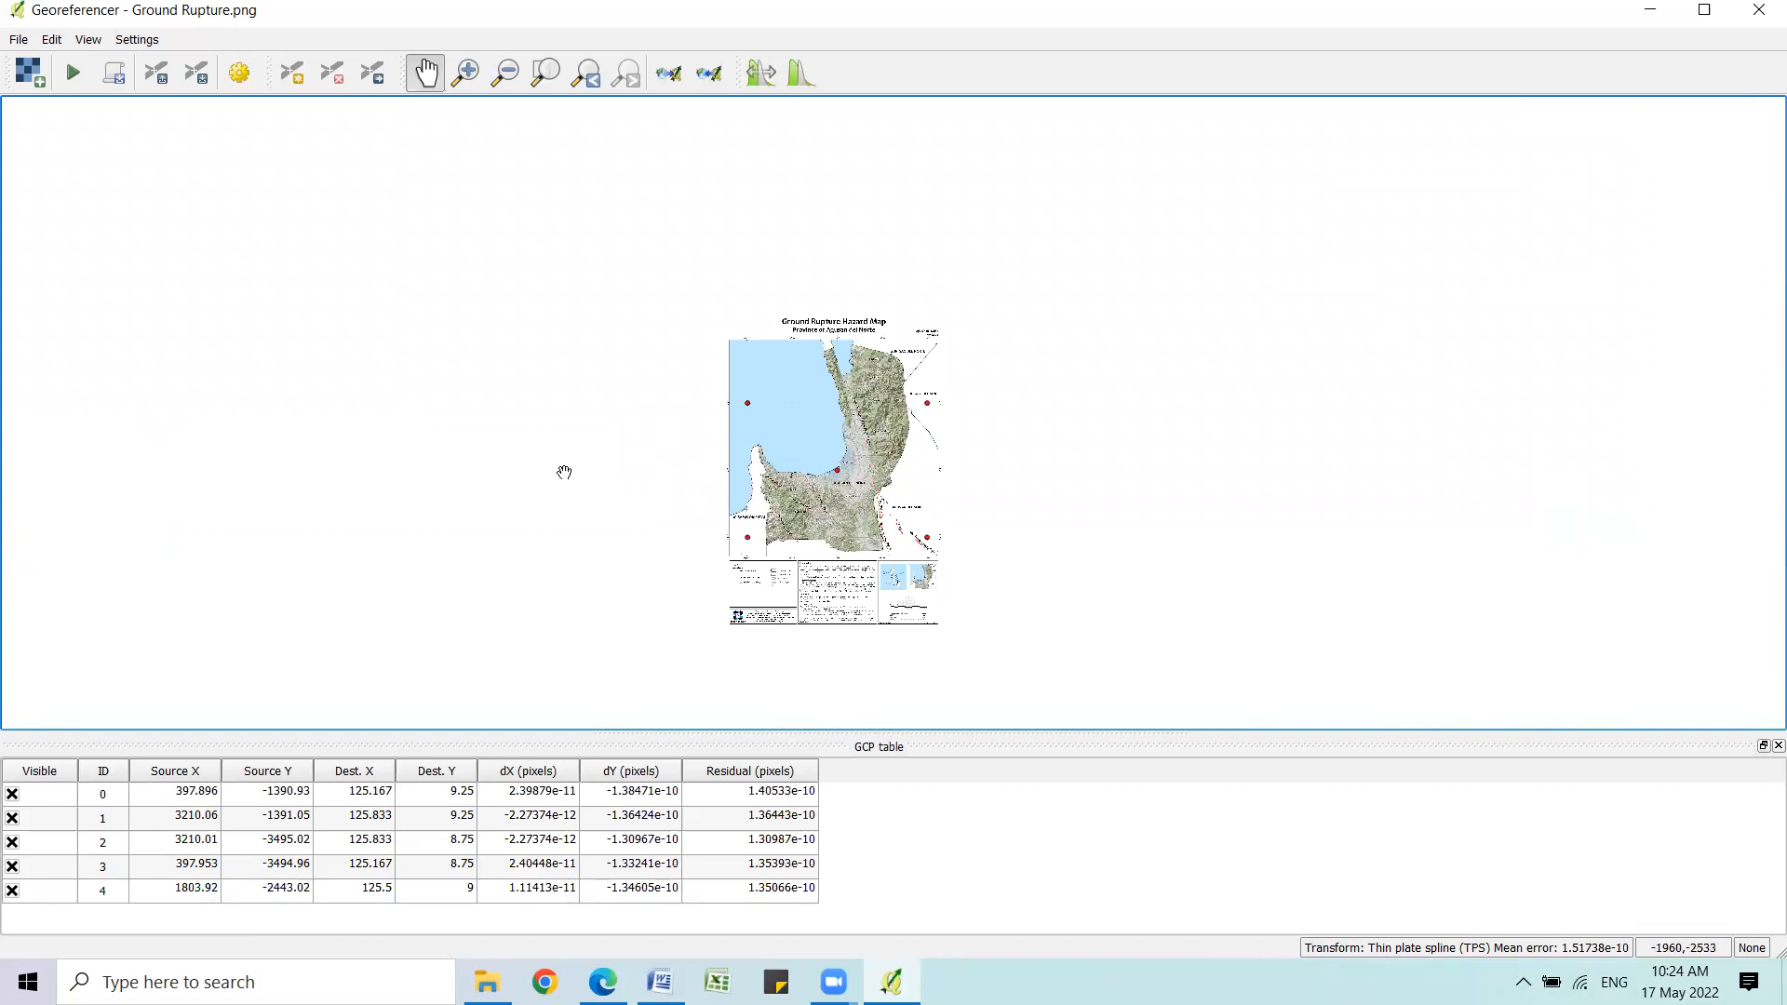
left_click(76, 86)
left_click(1756, 18)
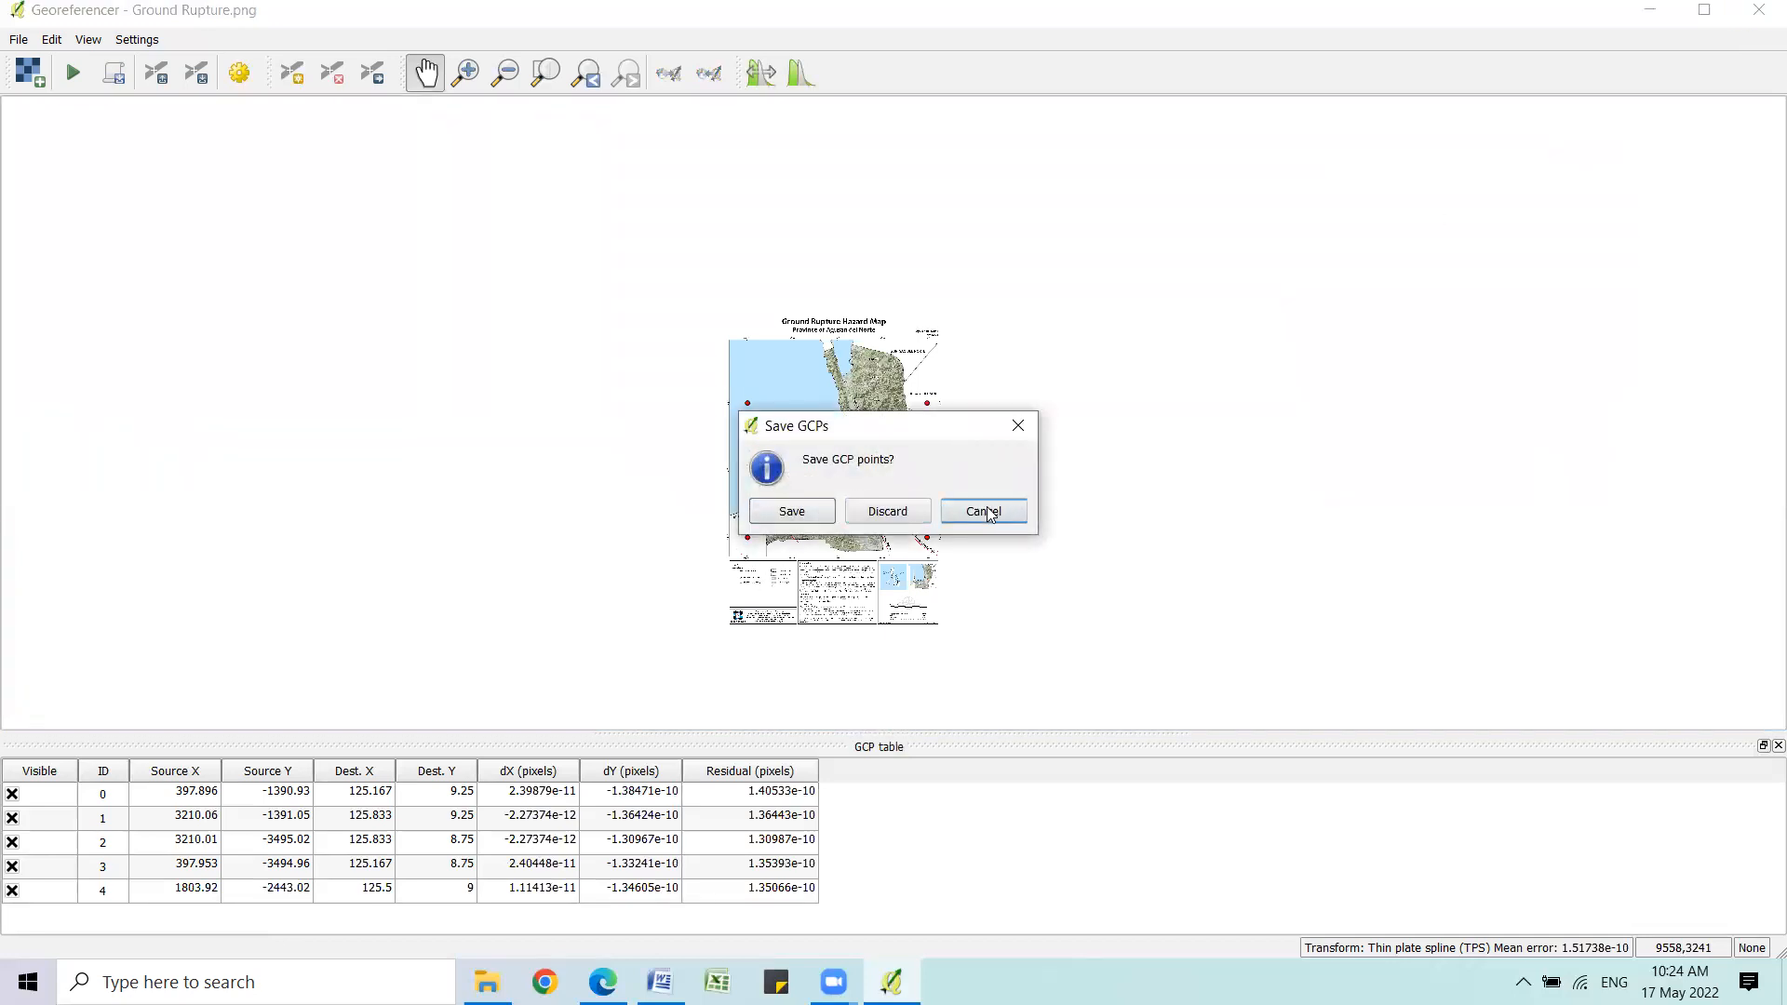
left_click(886, 511)
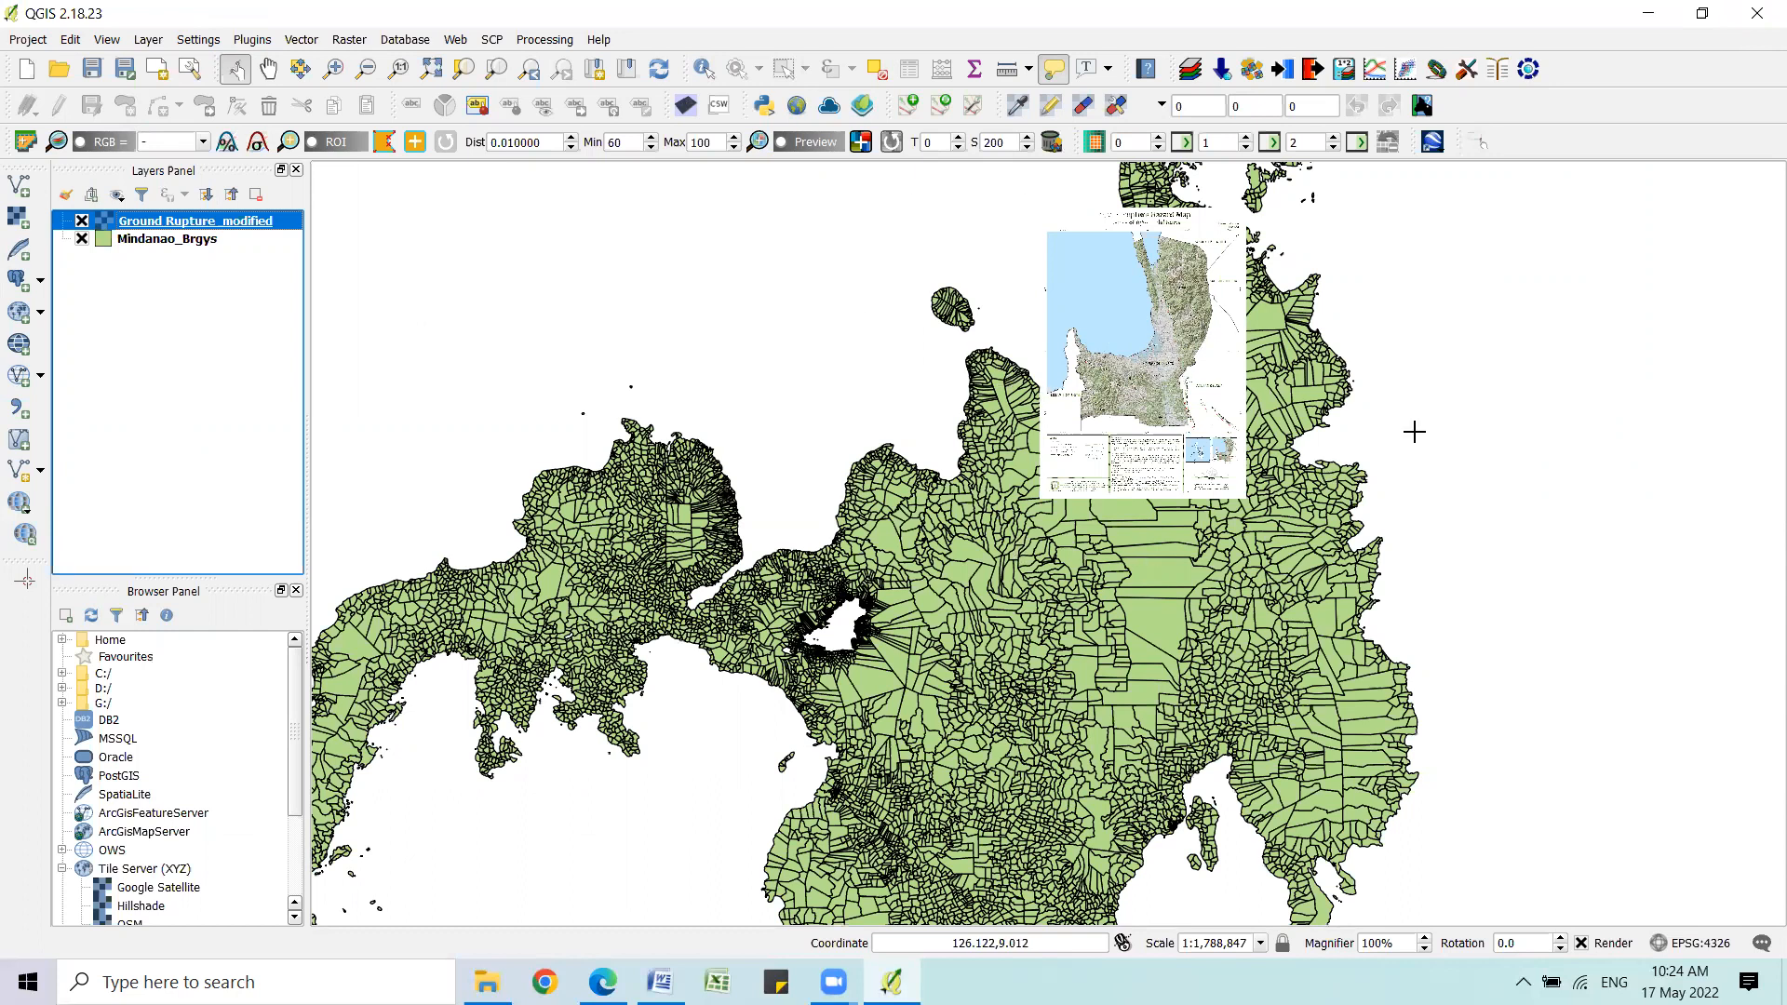
Make the Ground Rupture_modified raster partly transparent so the Mindanao_Brgys boundaries show through it.
left_click(268, 68)
left_click_drag(1121, 441, 983, 543)
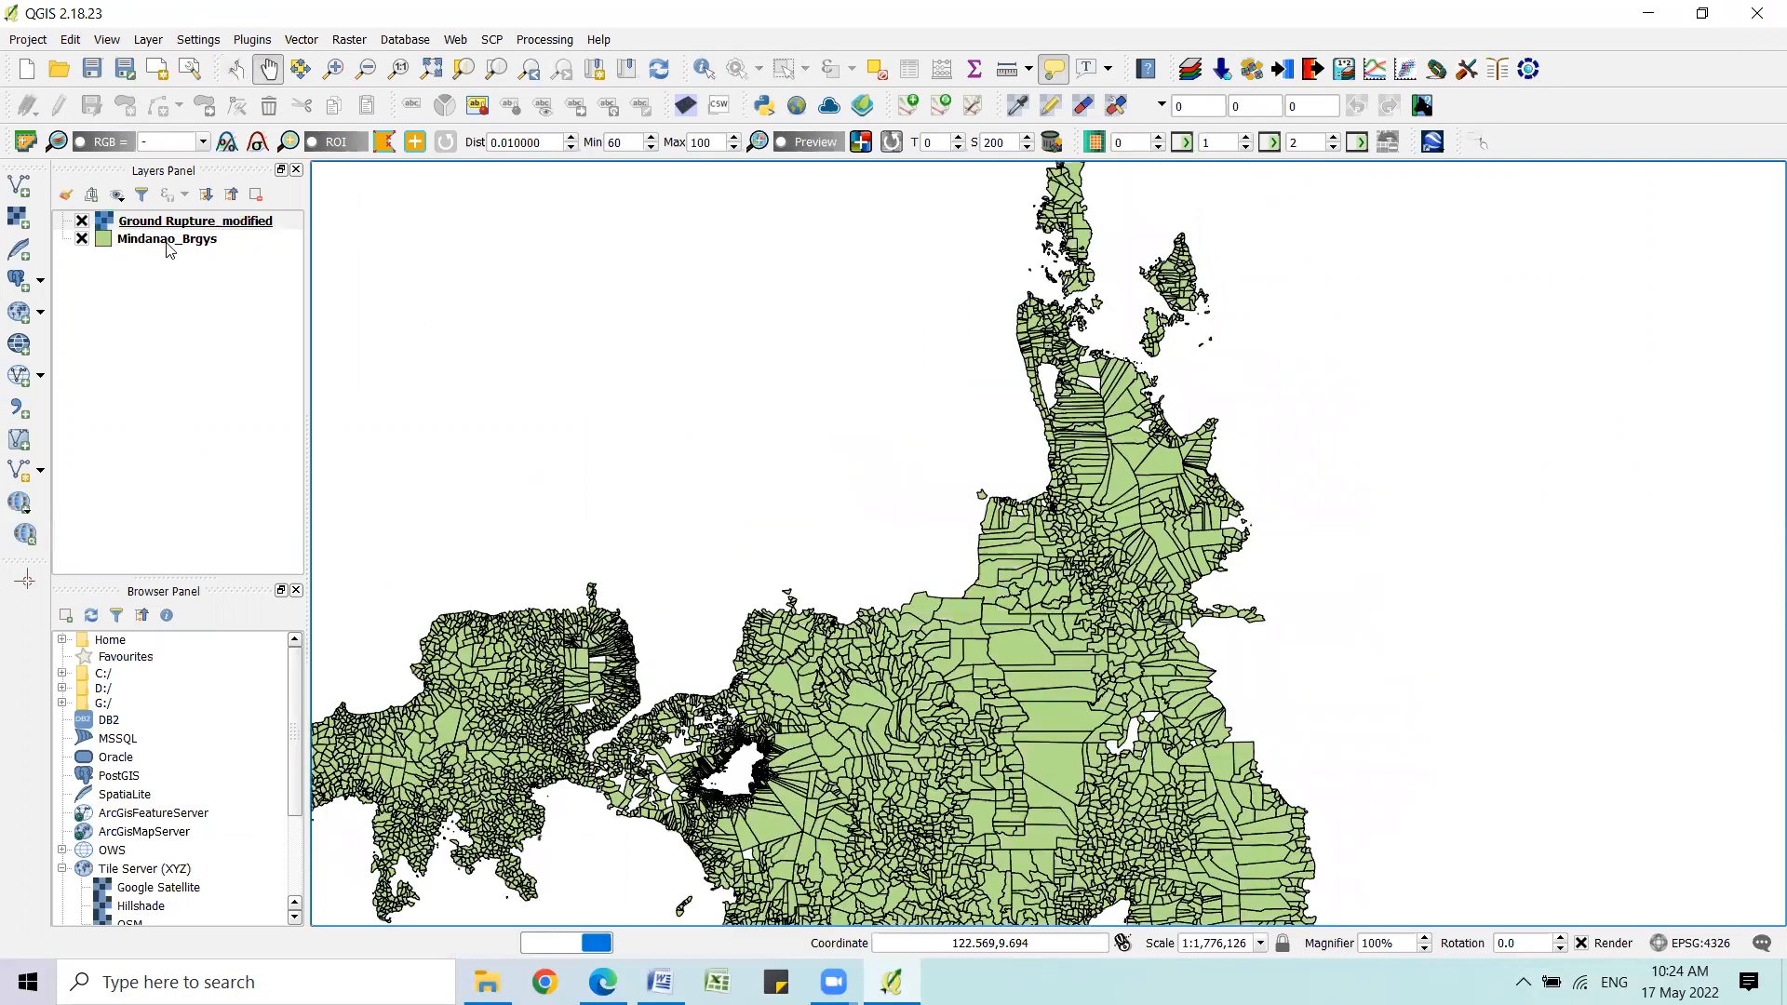
scroll(1080, 503, "up", 2)
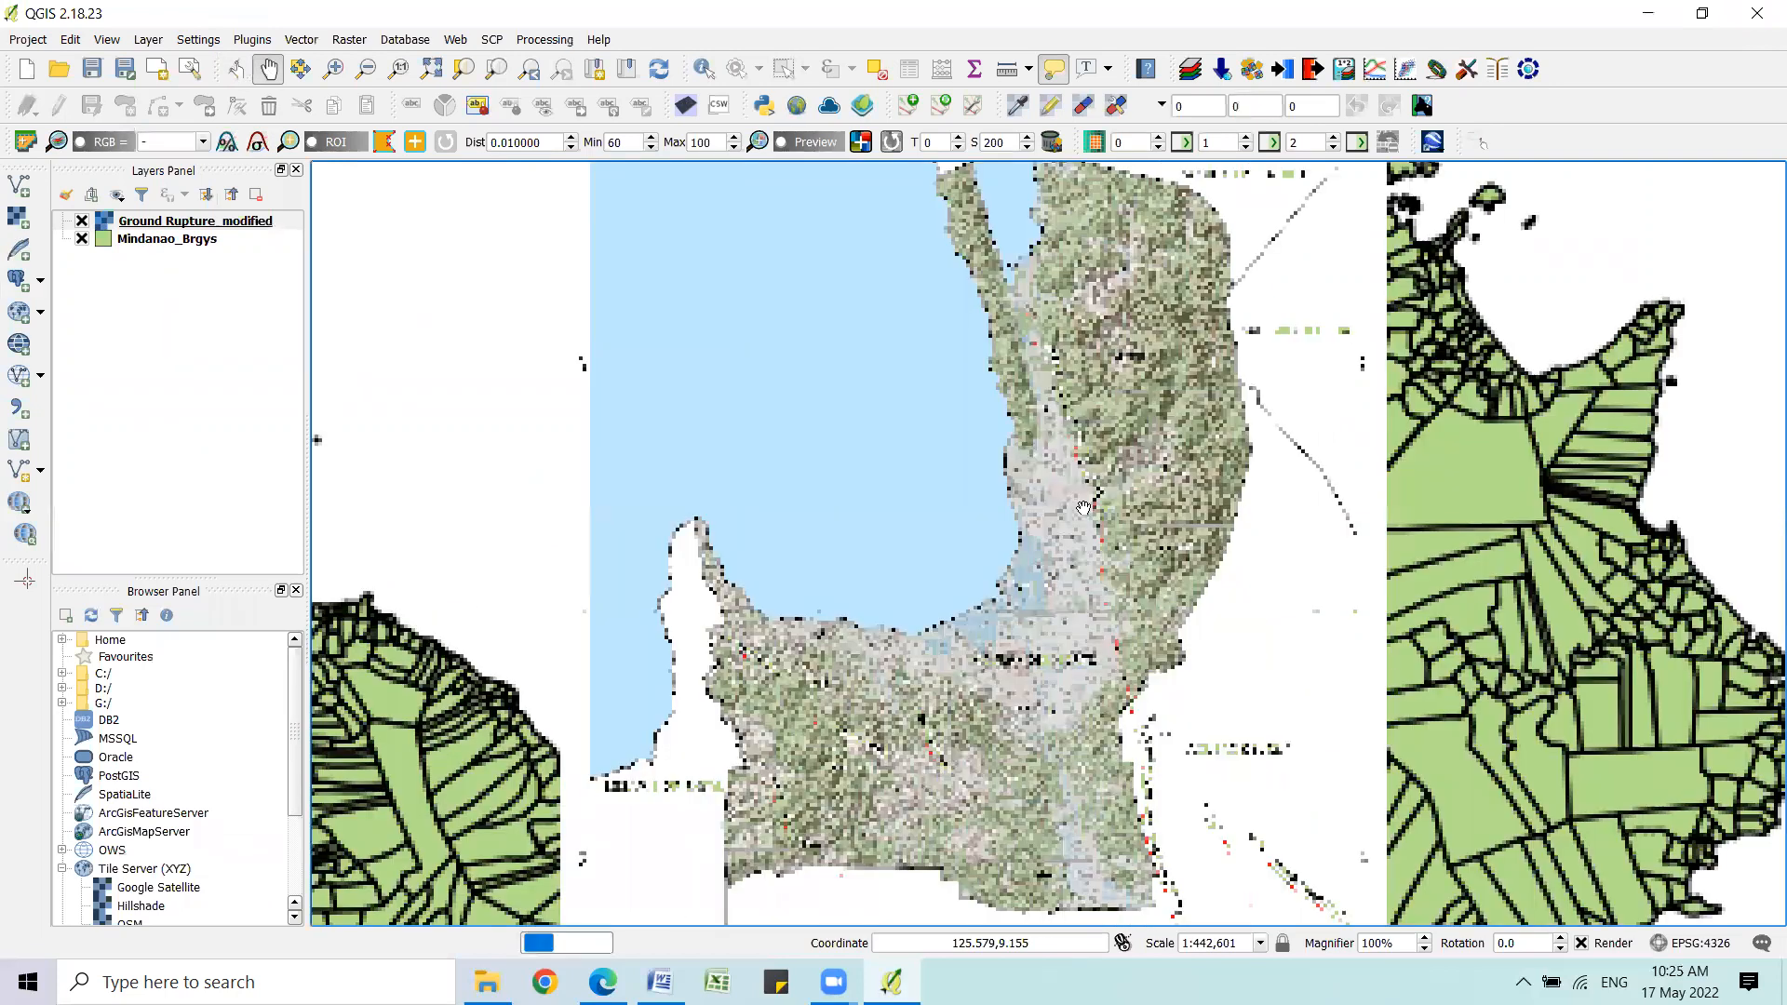
right_click(193, 223)
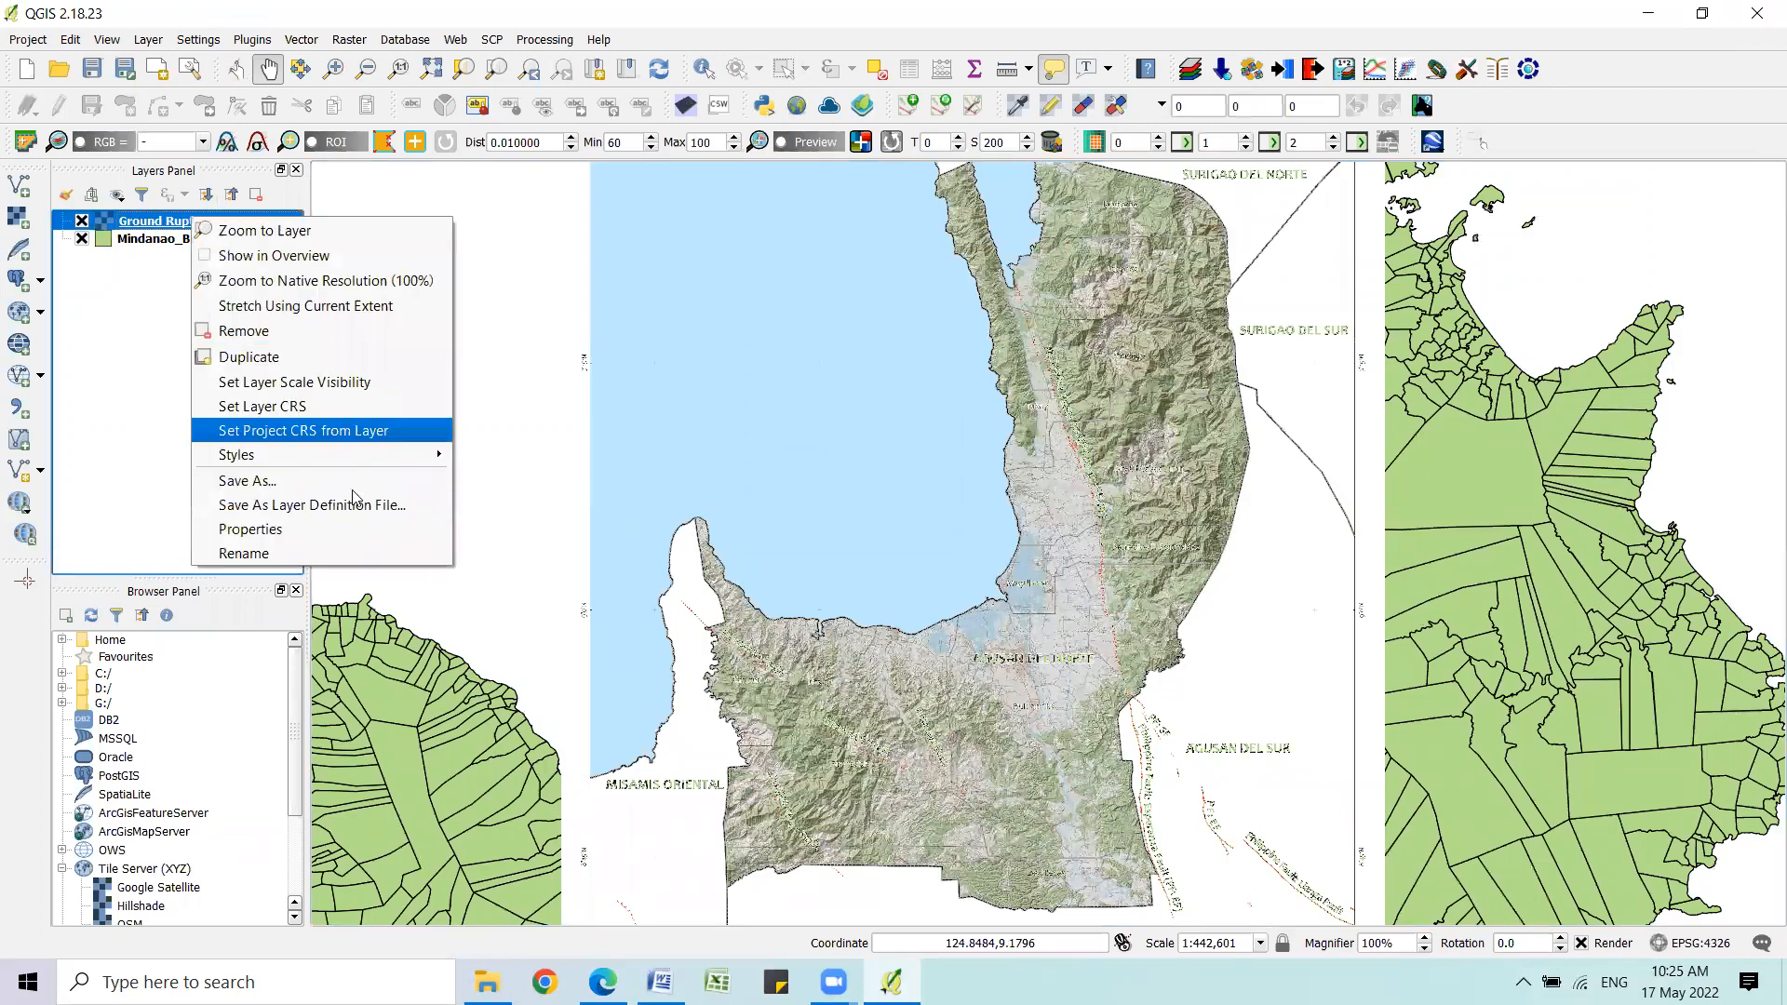
left_click(260, 530)
left_click(610, 138)
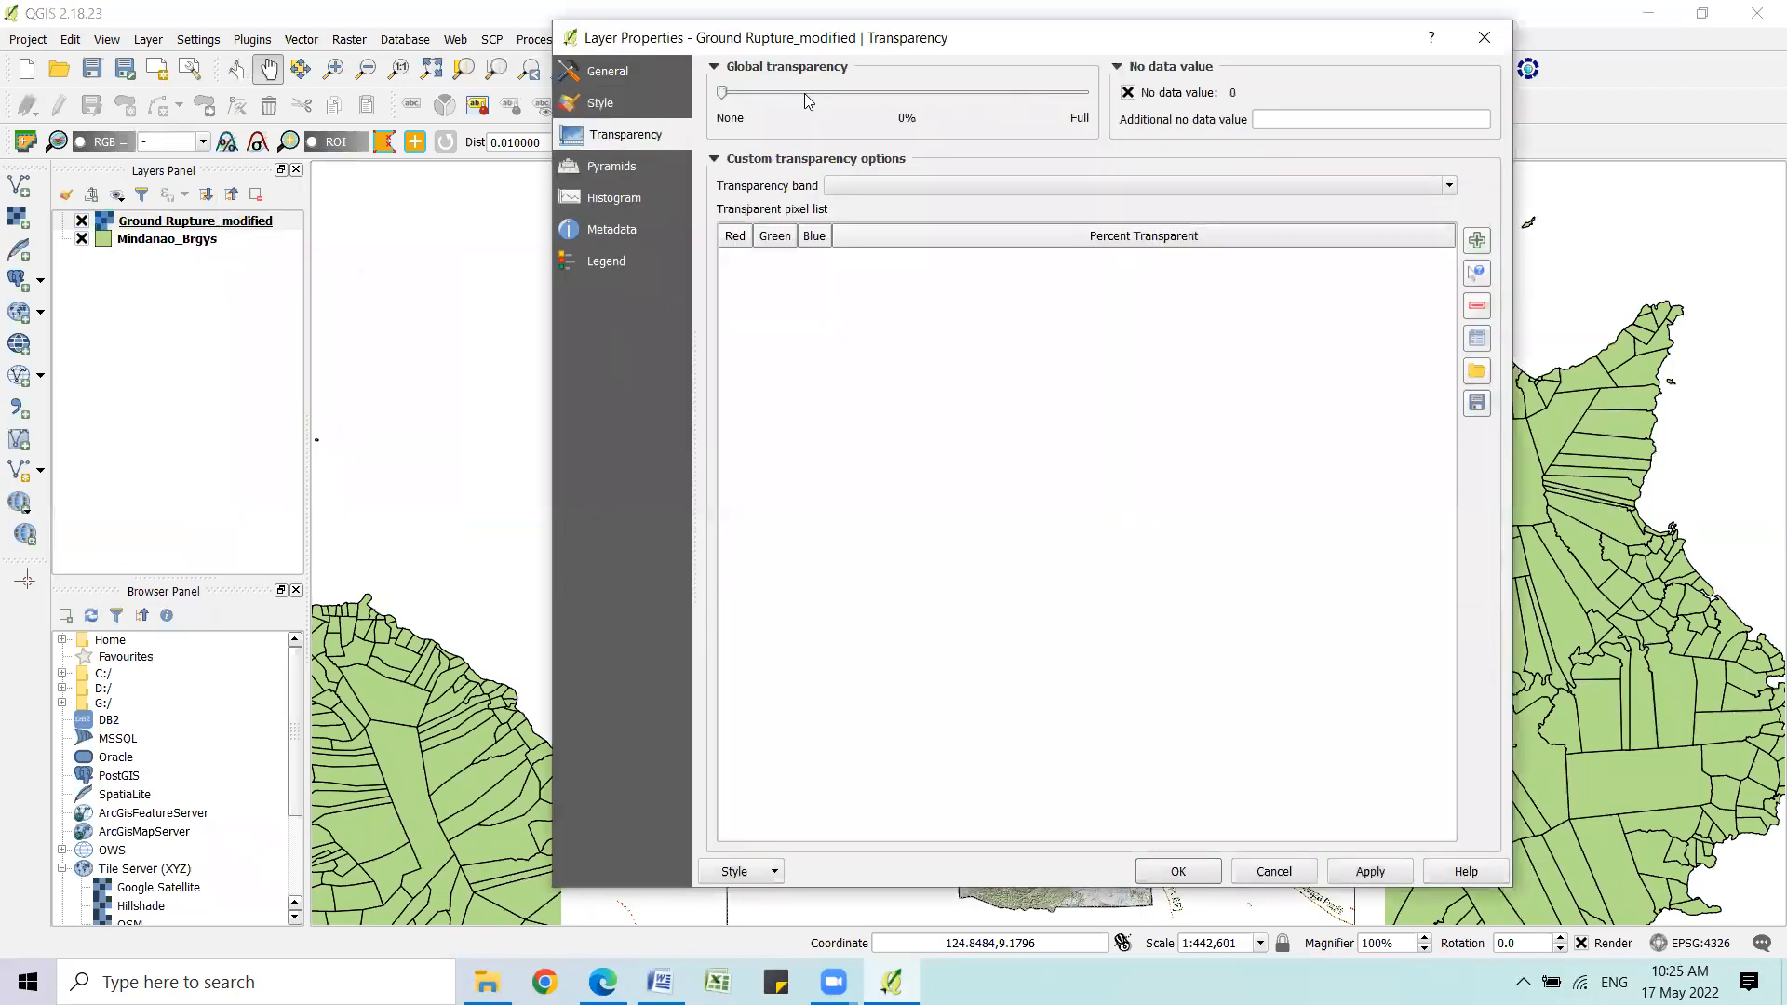
left_click_drag(723, 94, 869, 103)
left_click(1369, 870)
left_click(1179, 871)
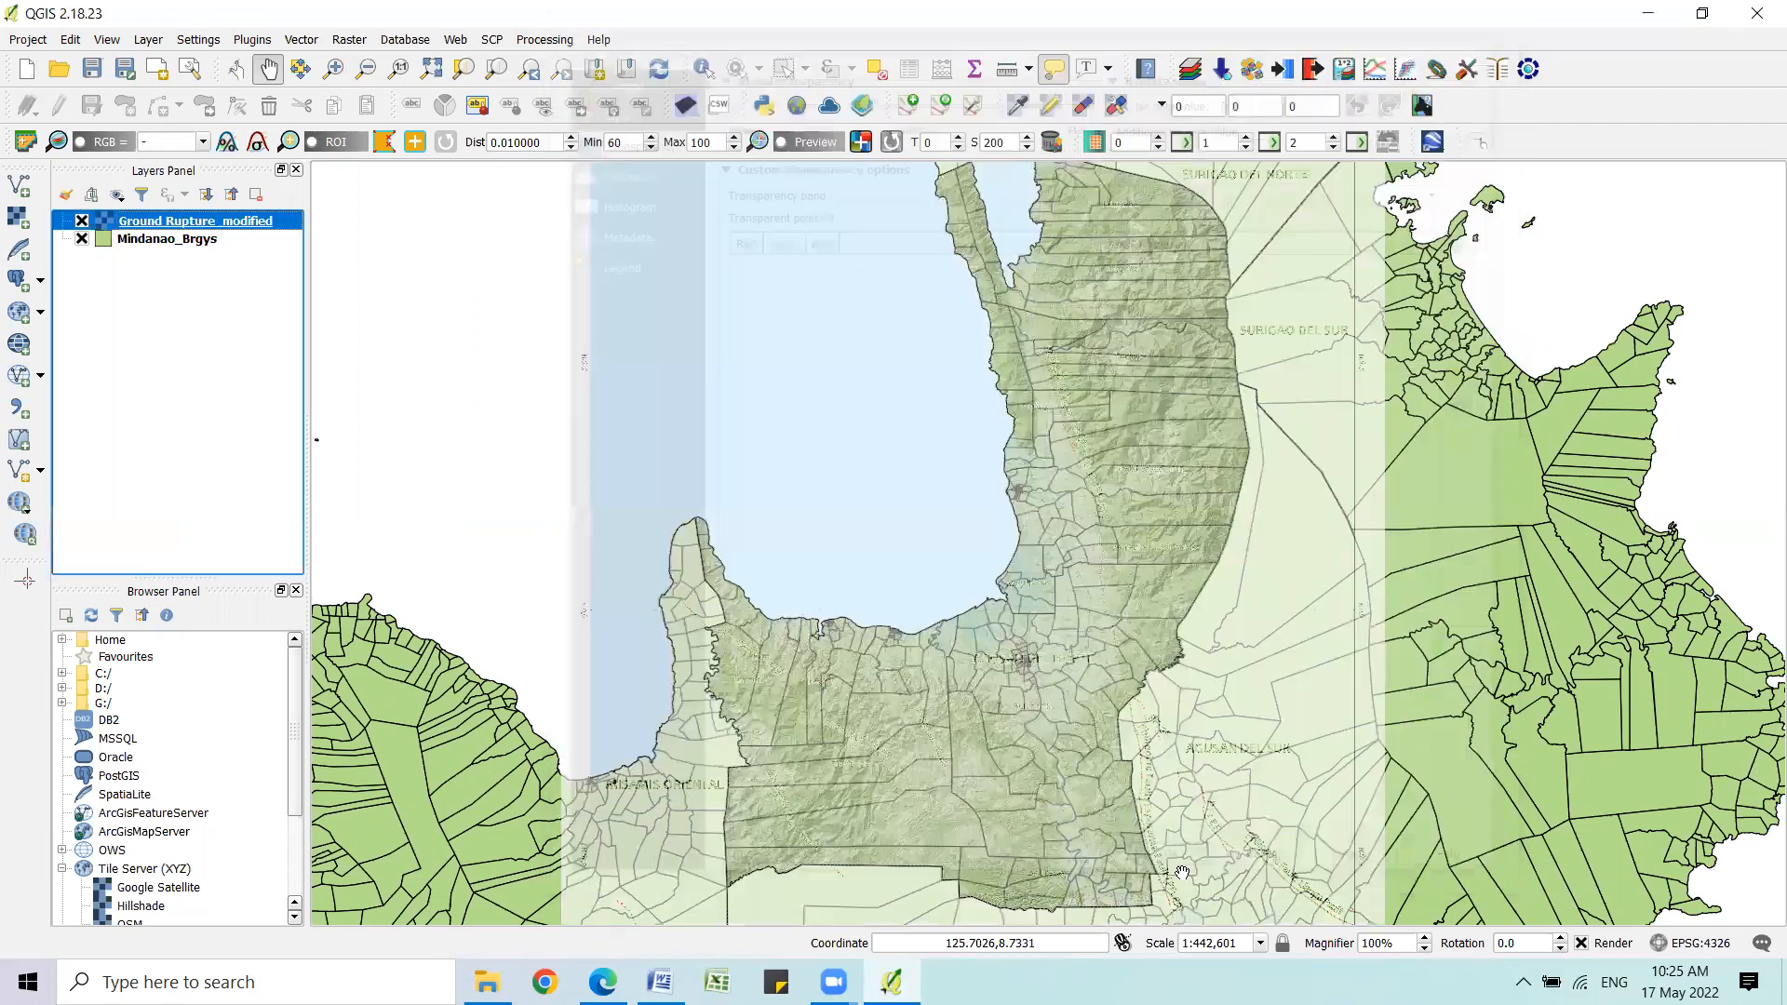
Compare the georeferenced raster with the Mindanao_Brgys boundaries across the province, toggling the raster's visibility off and on.
left_click_drag(1014, 399, 1033, 567)
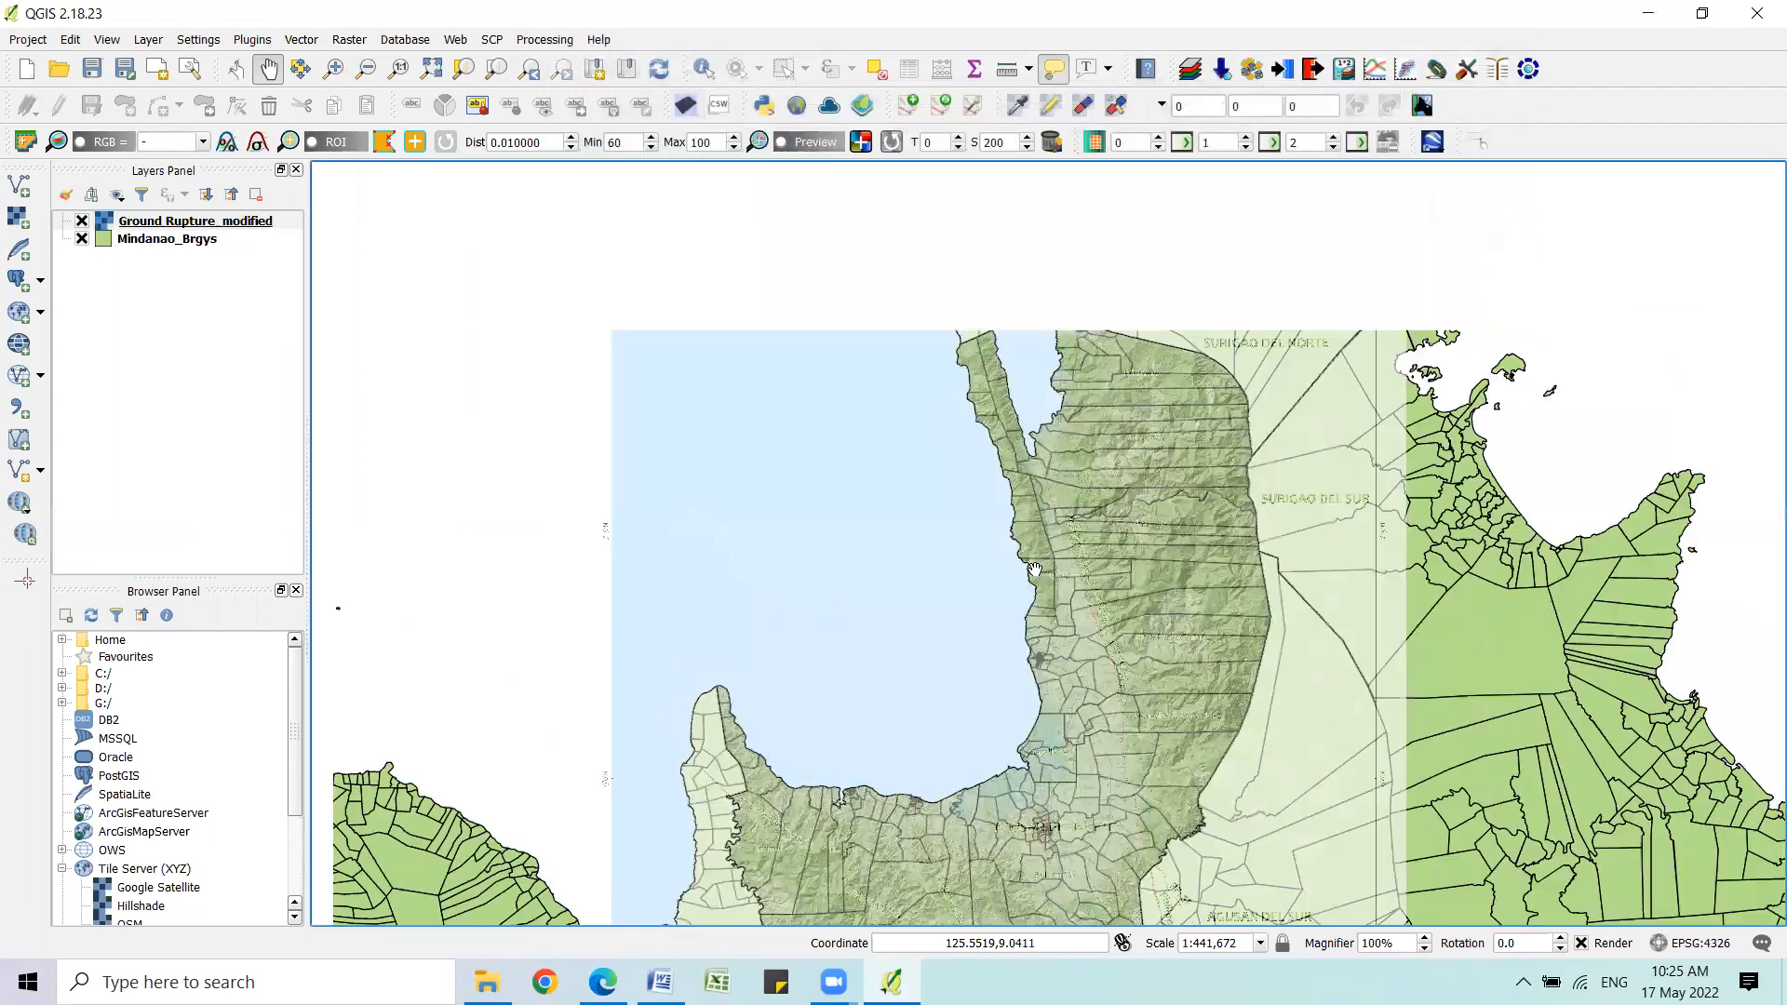
left_click_drag(969, 341, 994, 462)
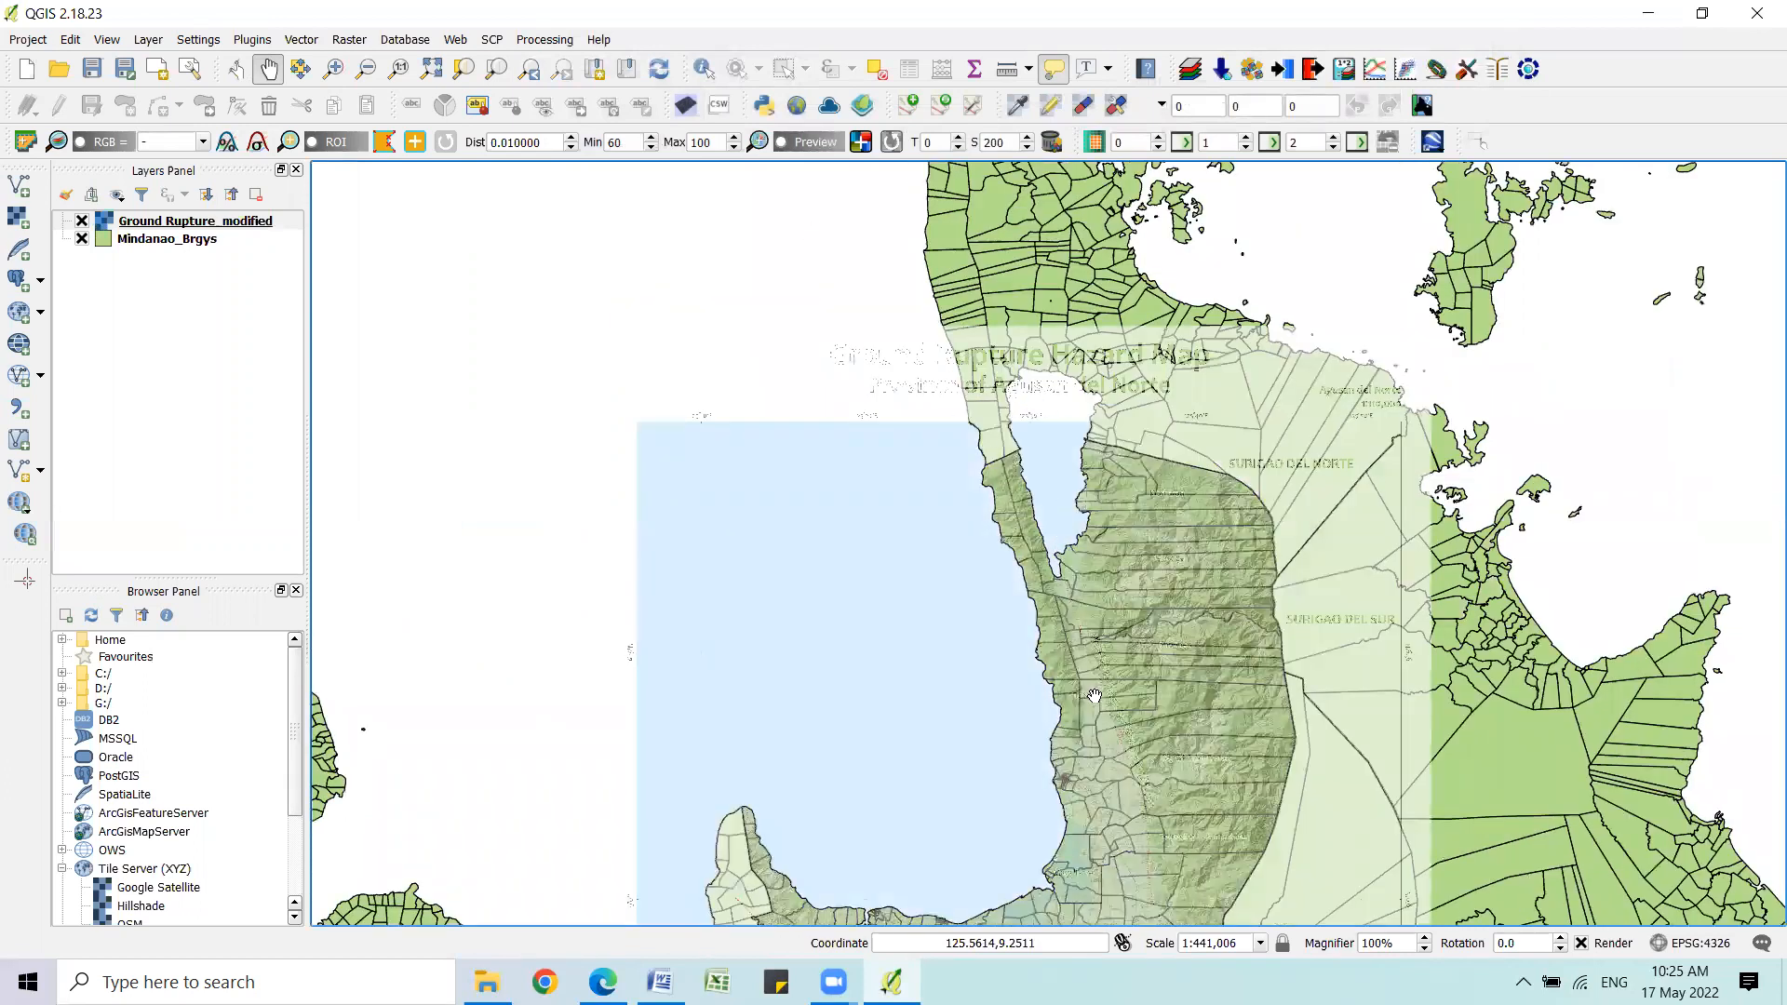
left_click_drag(1088, 617, 1114, 526)
left_click_drag(888, 697, 952, 589)
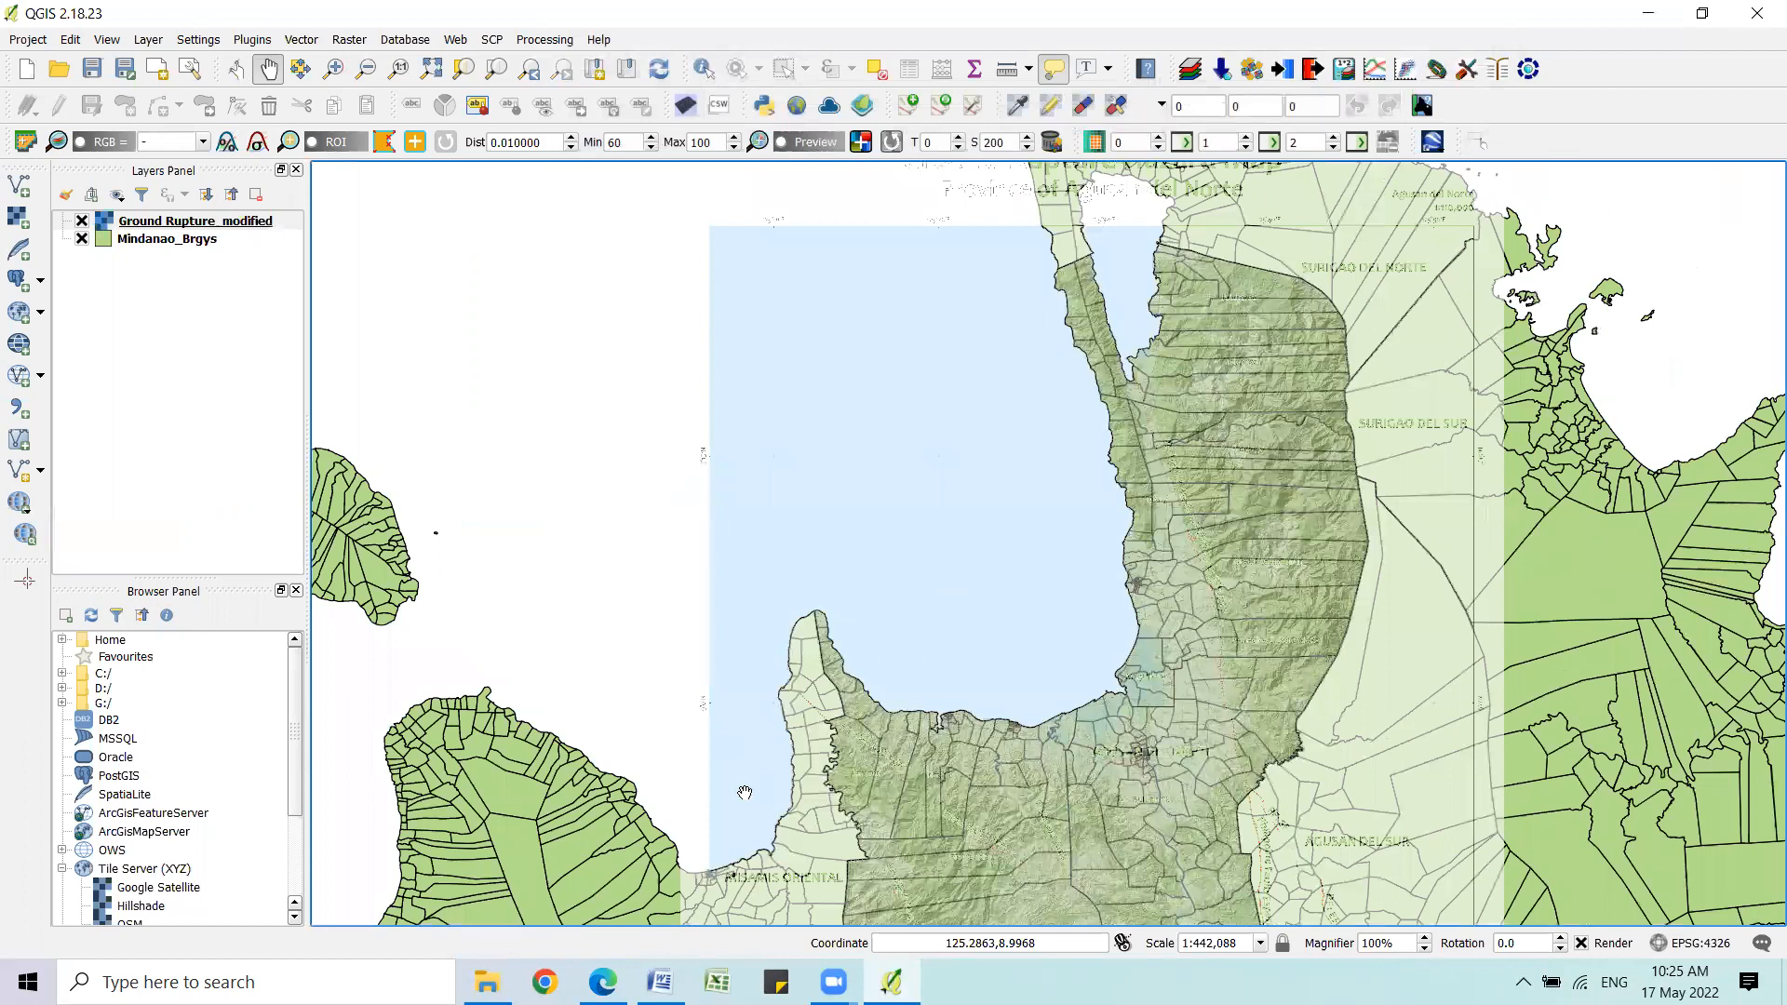
left_click_drag(810, 727, 860, 609)
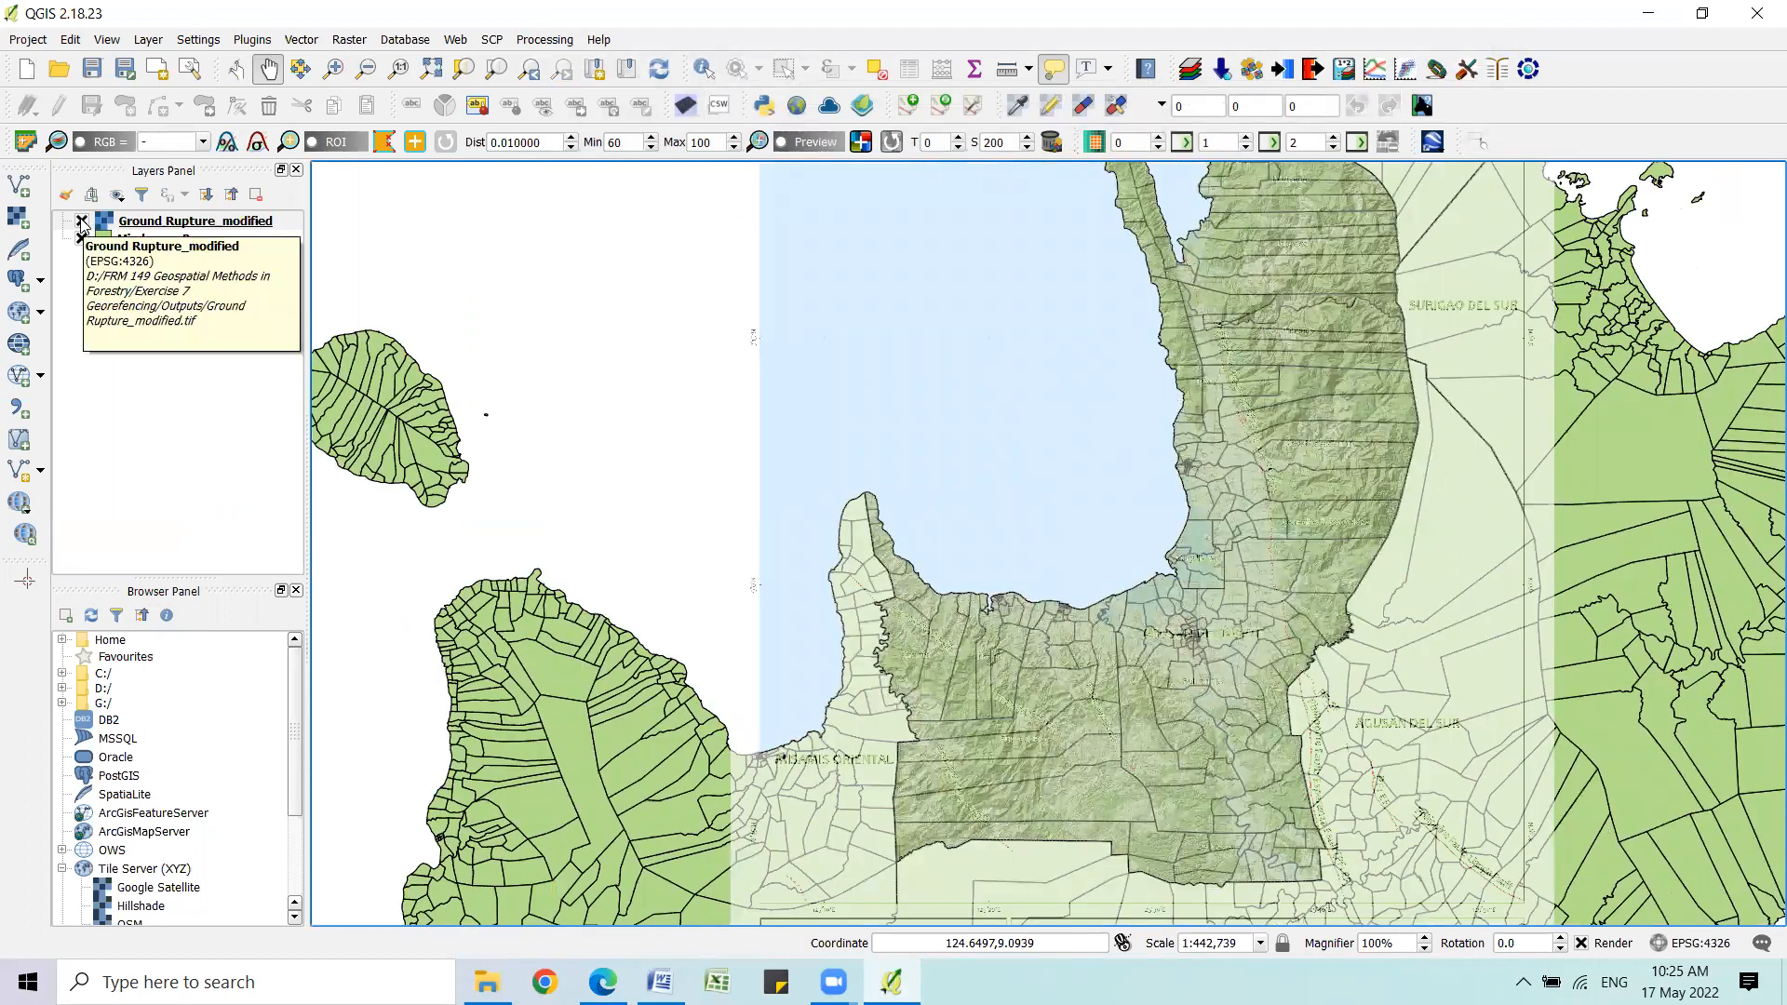
left_click(81, 222)
left_click(81, 221)
left_click(81, 222)
left_click(81, 221)
Inspect up close how the raster's coastline and boundaries match the barangay layer around Magallanes.
scroll(1222, 559, "up", 2)
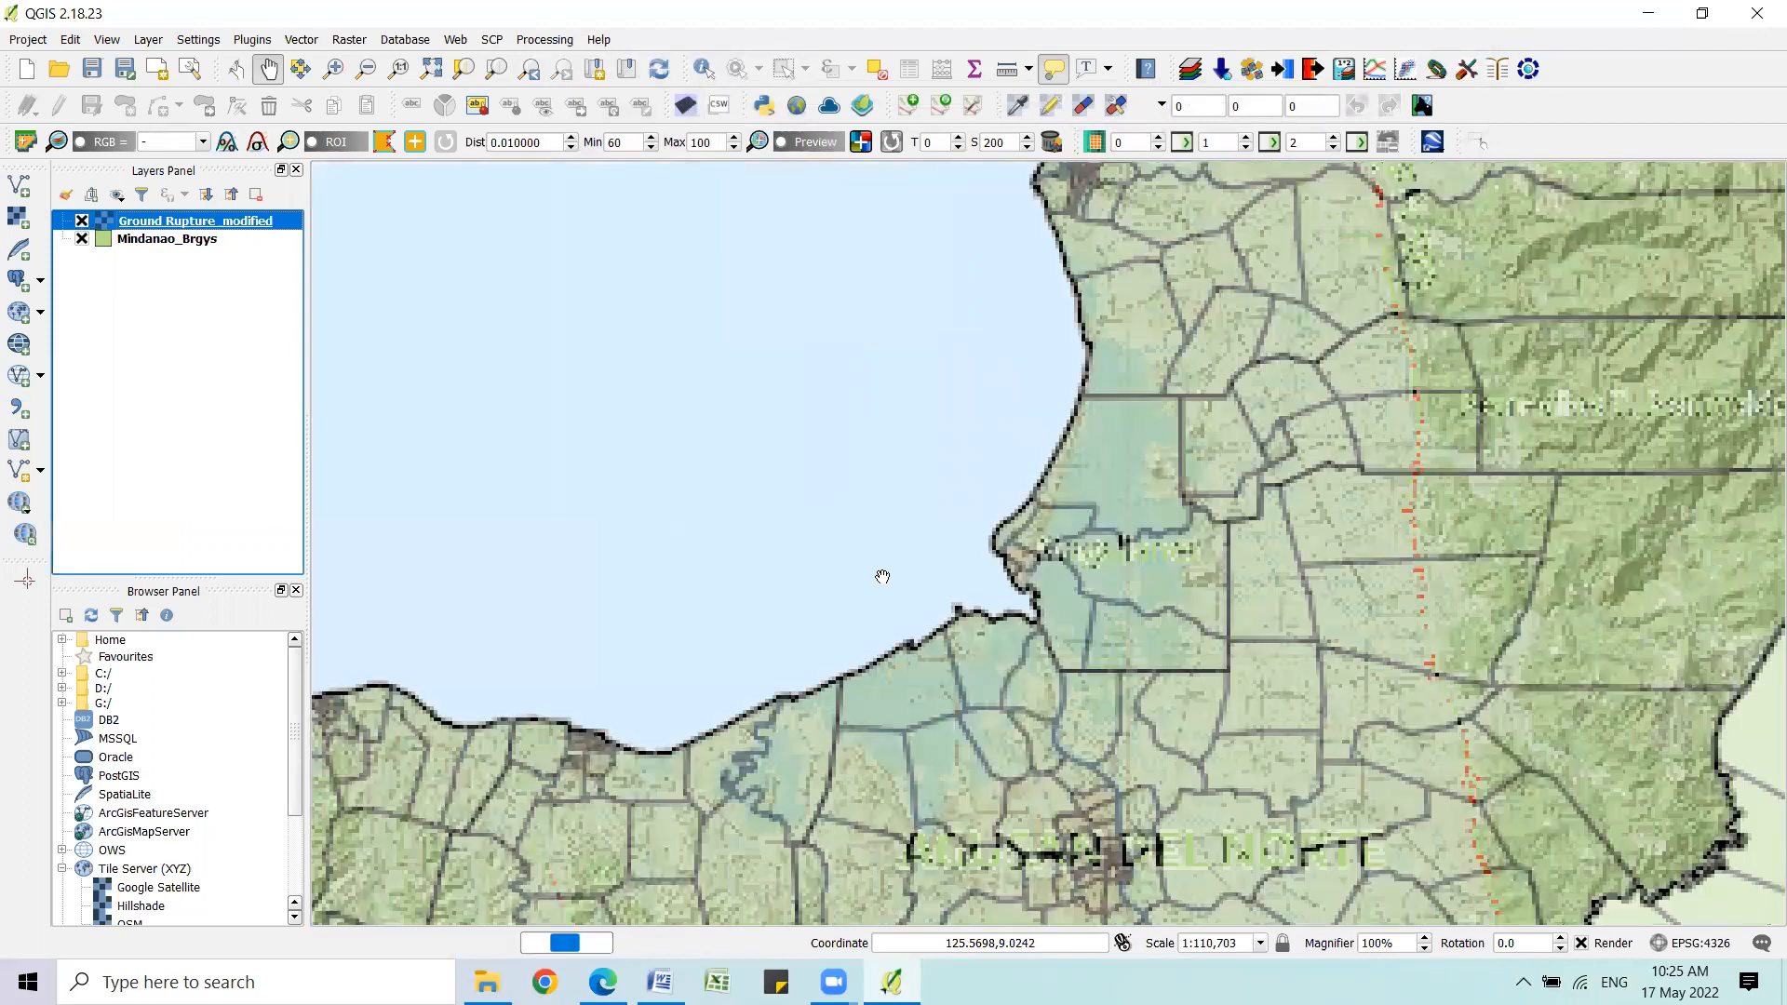
scroll(888, 611, "up", 1)
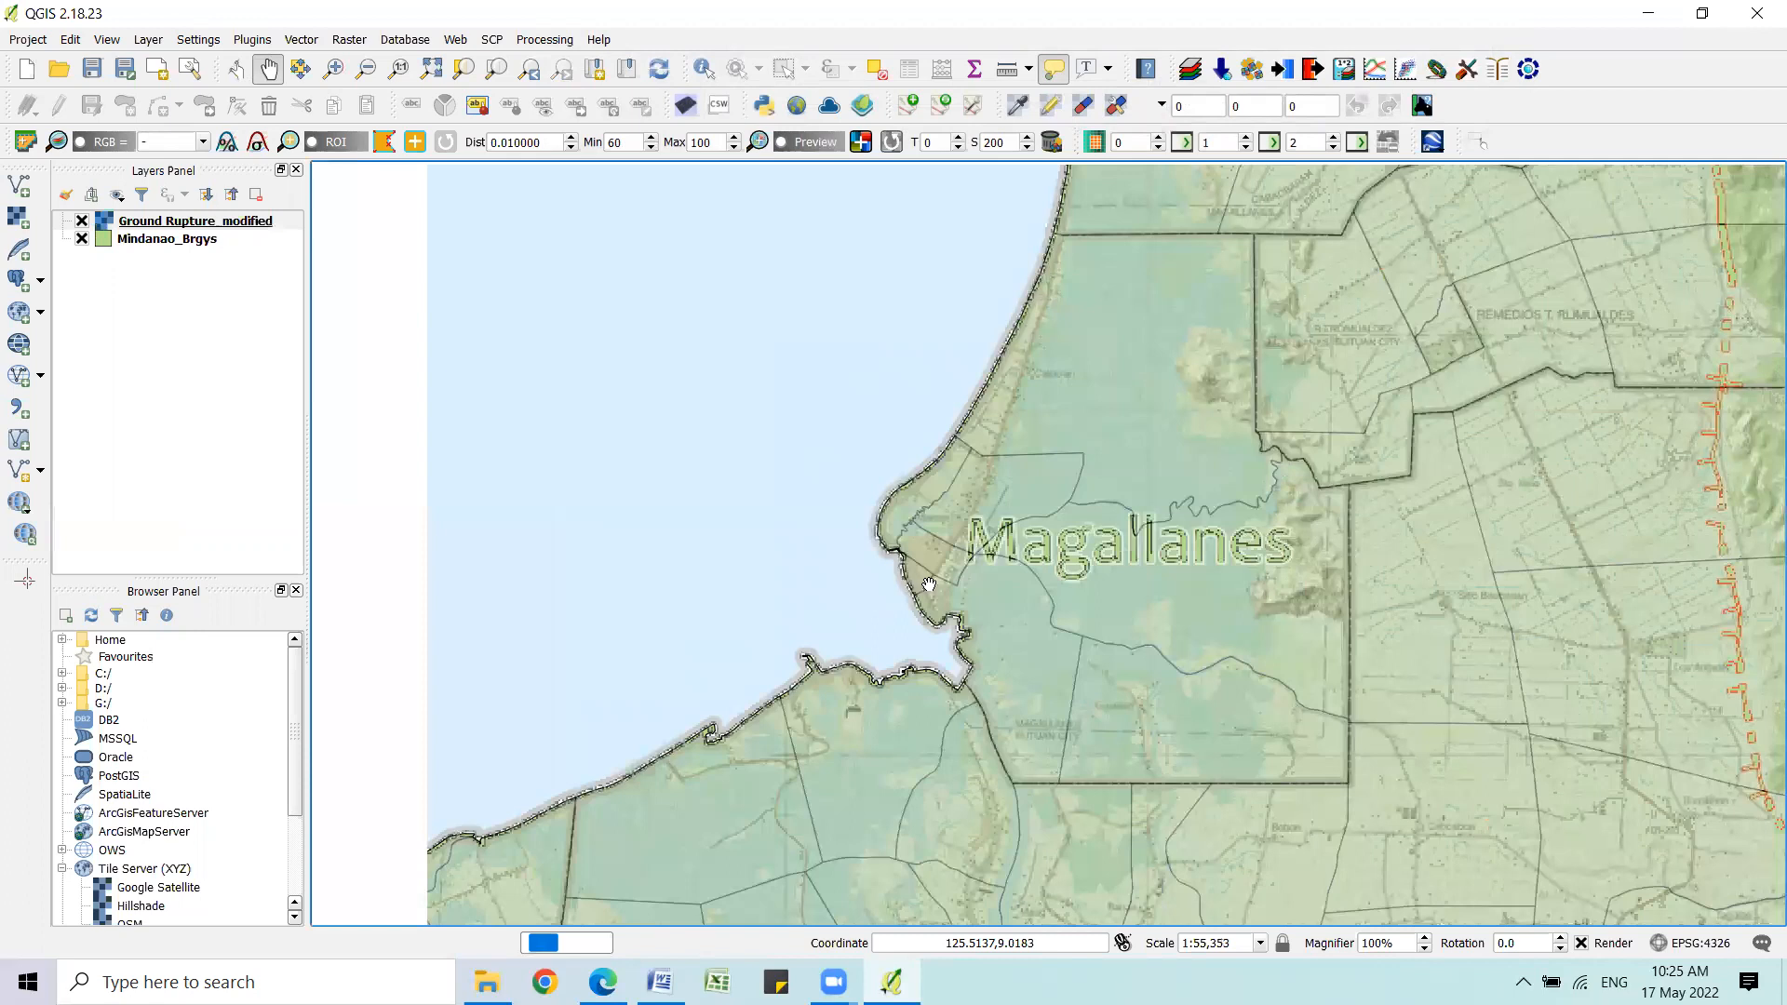
scroll(926, 590, "up", 1)
scroll(1097, 680, "down", 2)
scroll(1101, 693, "down", 1)
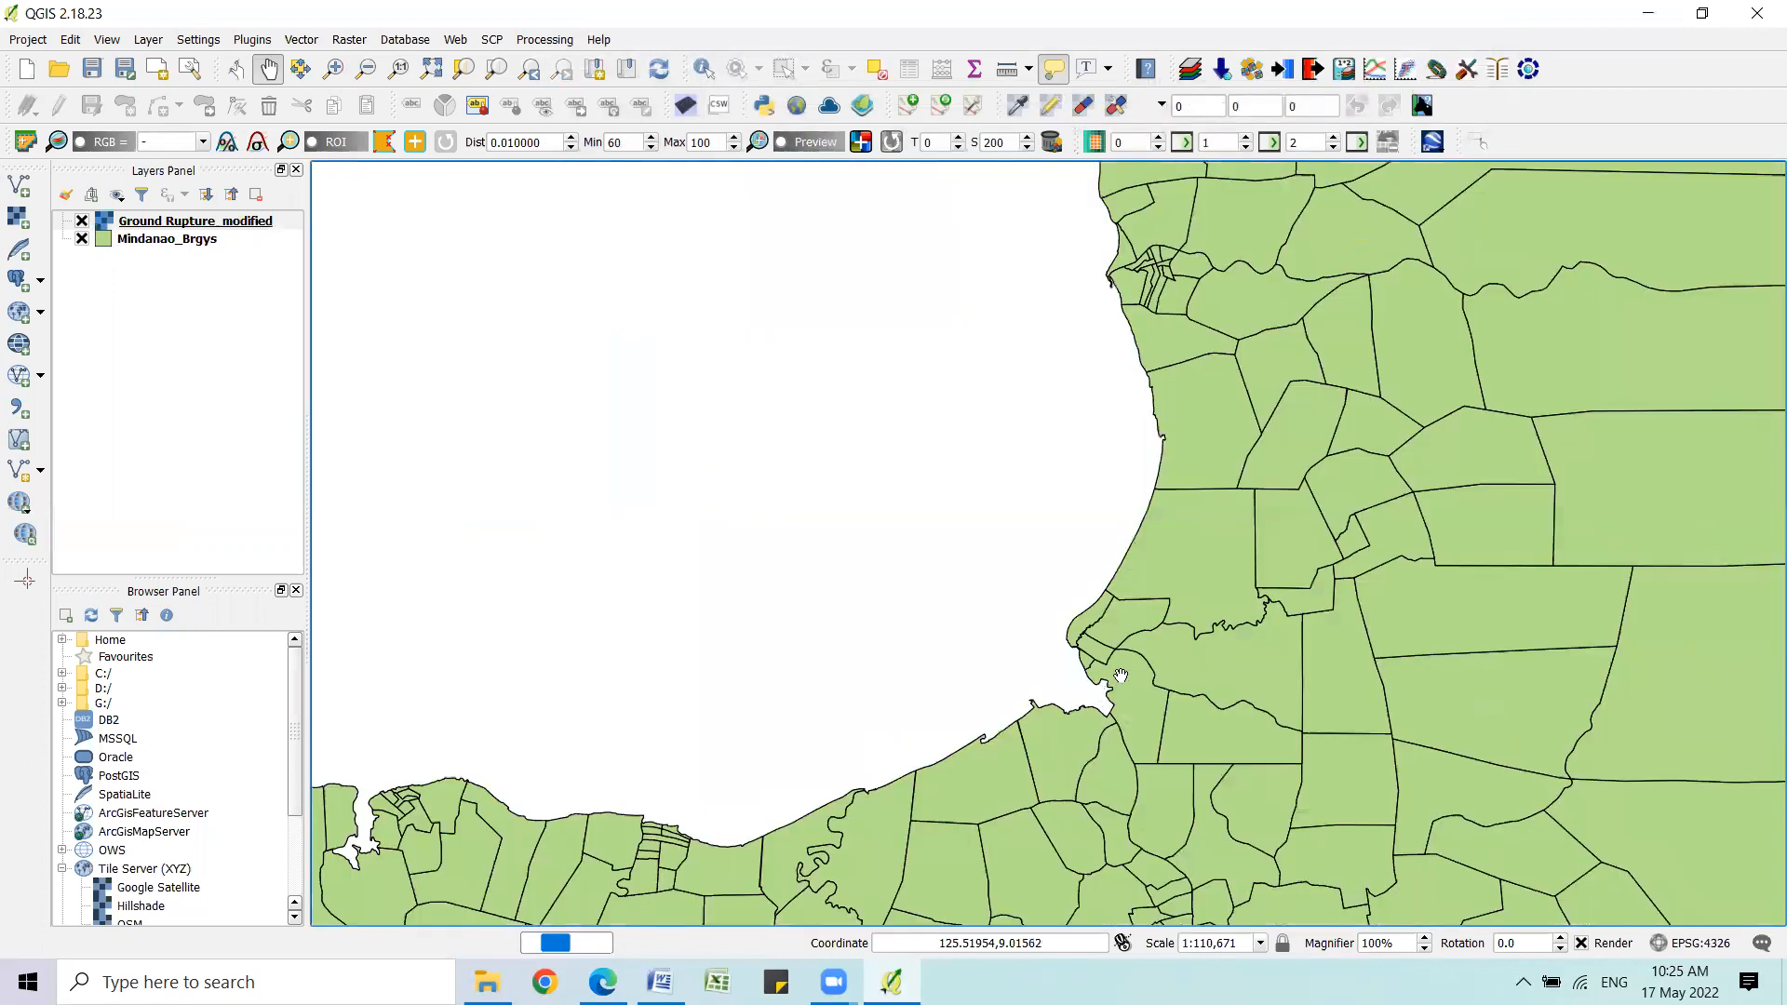
scroll(1312, 694, "down", 2)
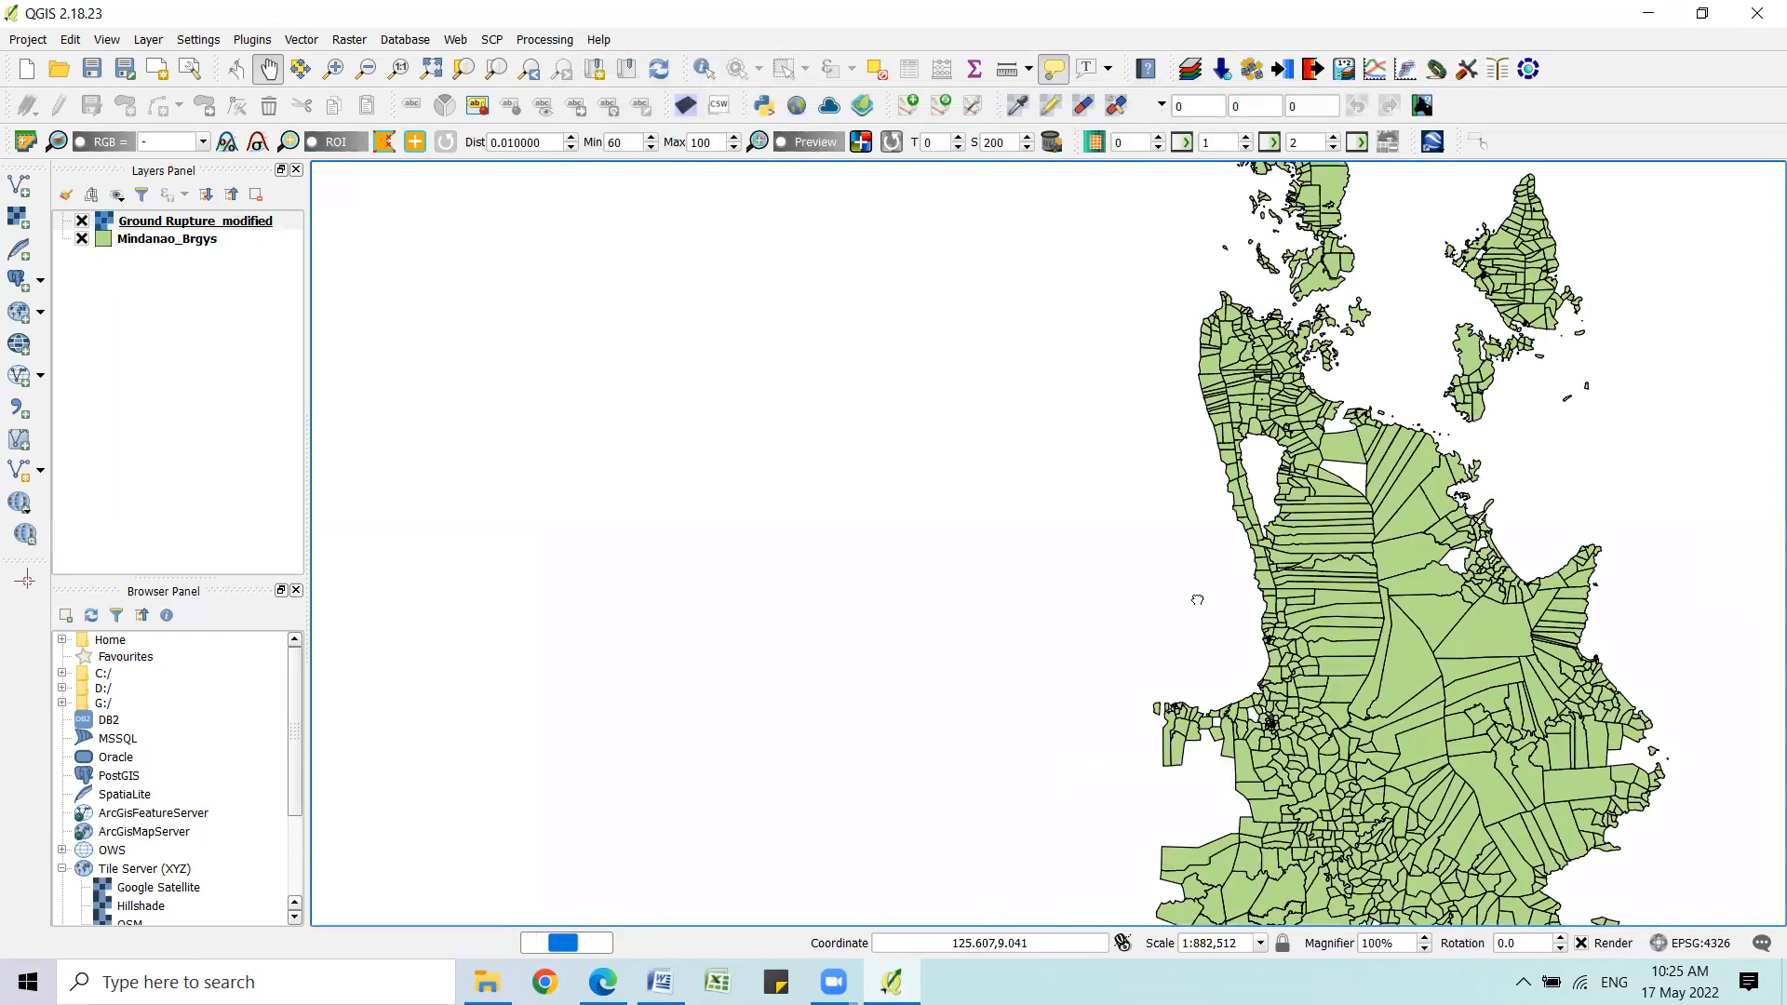
Set the Ground Rupture_modified raster's global transparency back to 0% and apply it.
left_click_drag(1198, 601, 463, 326)
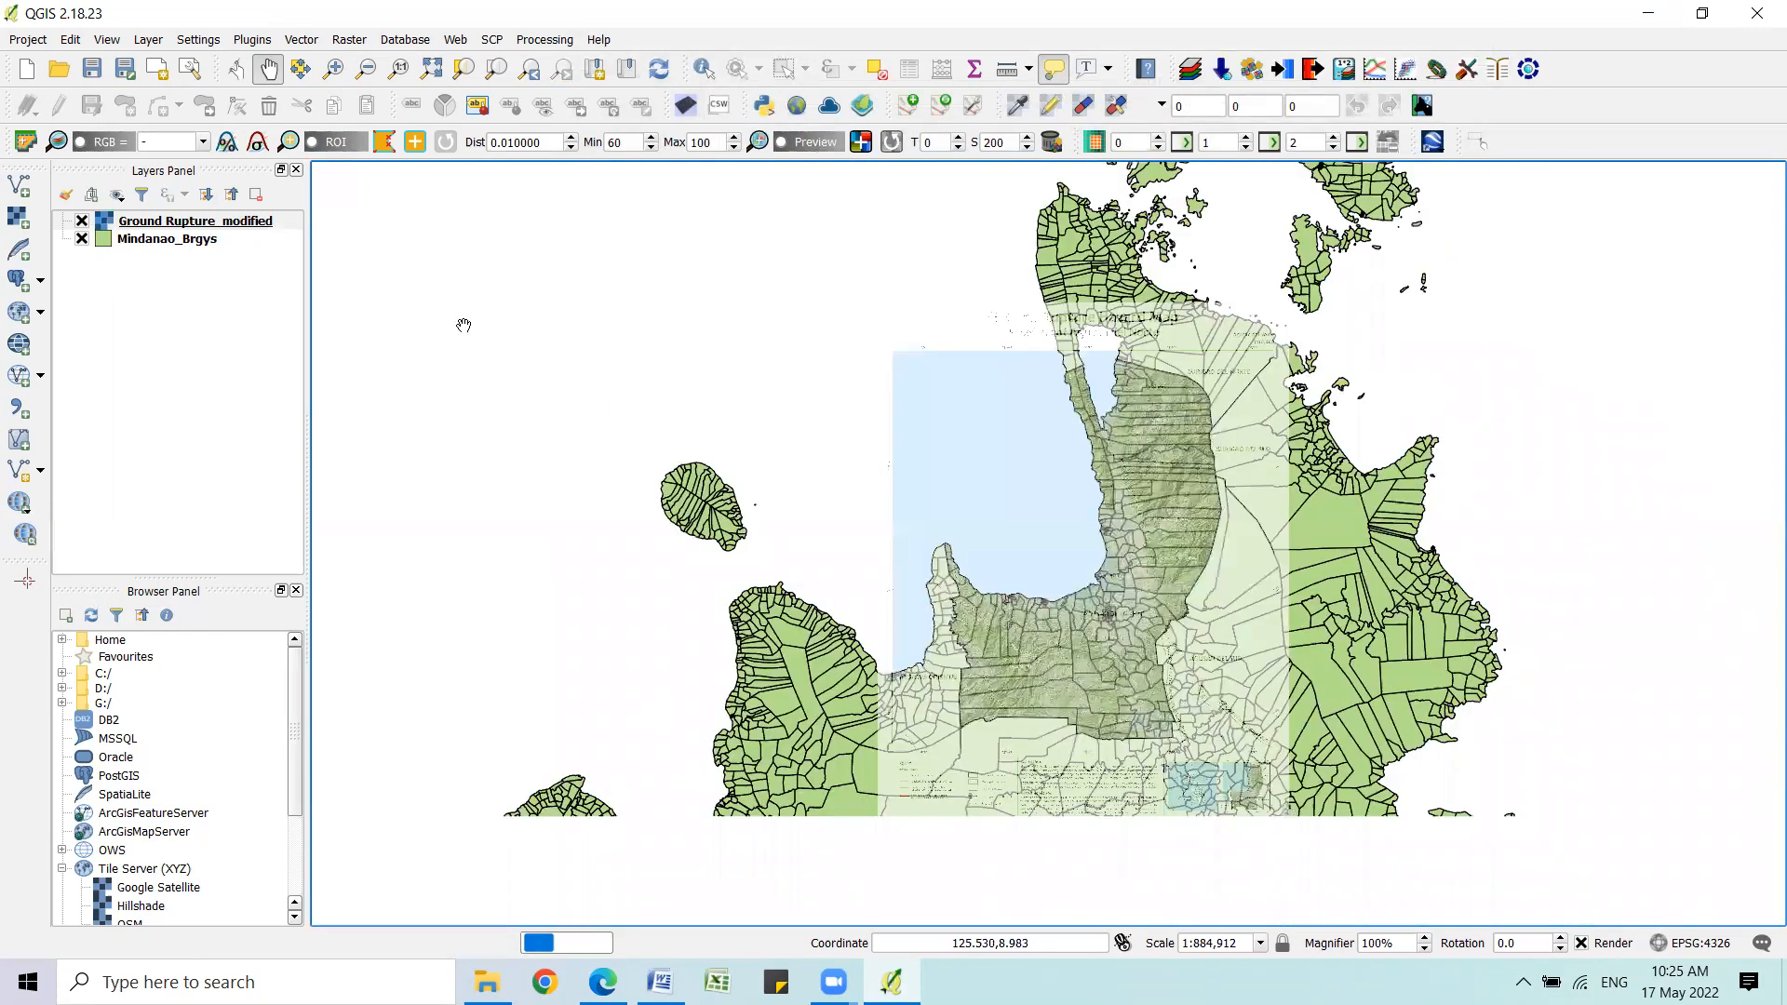
double_click(154, 225)
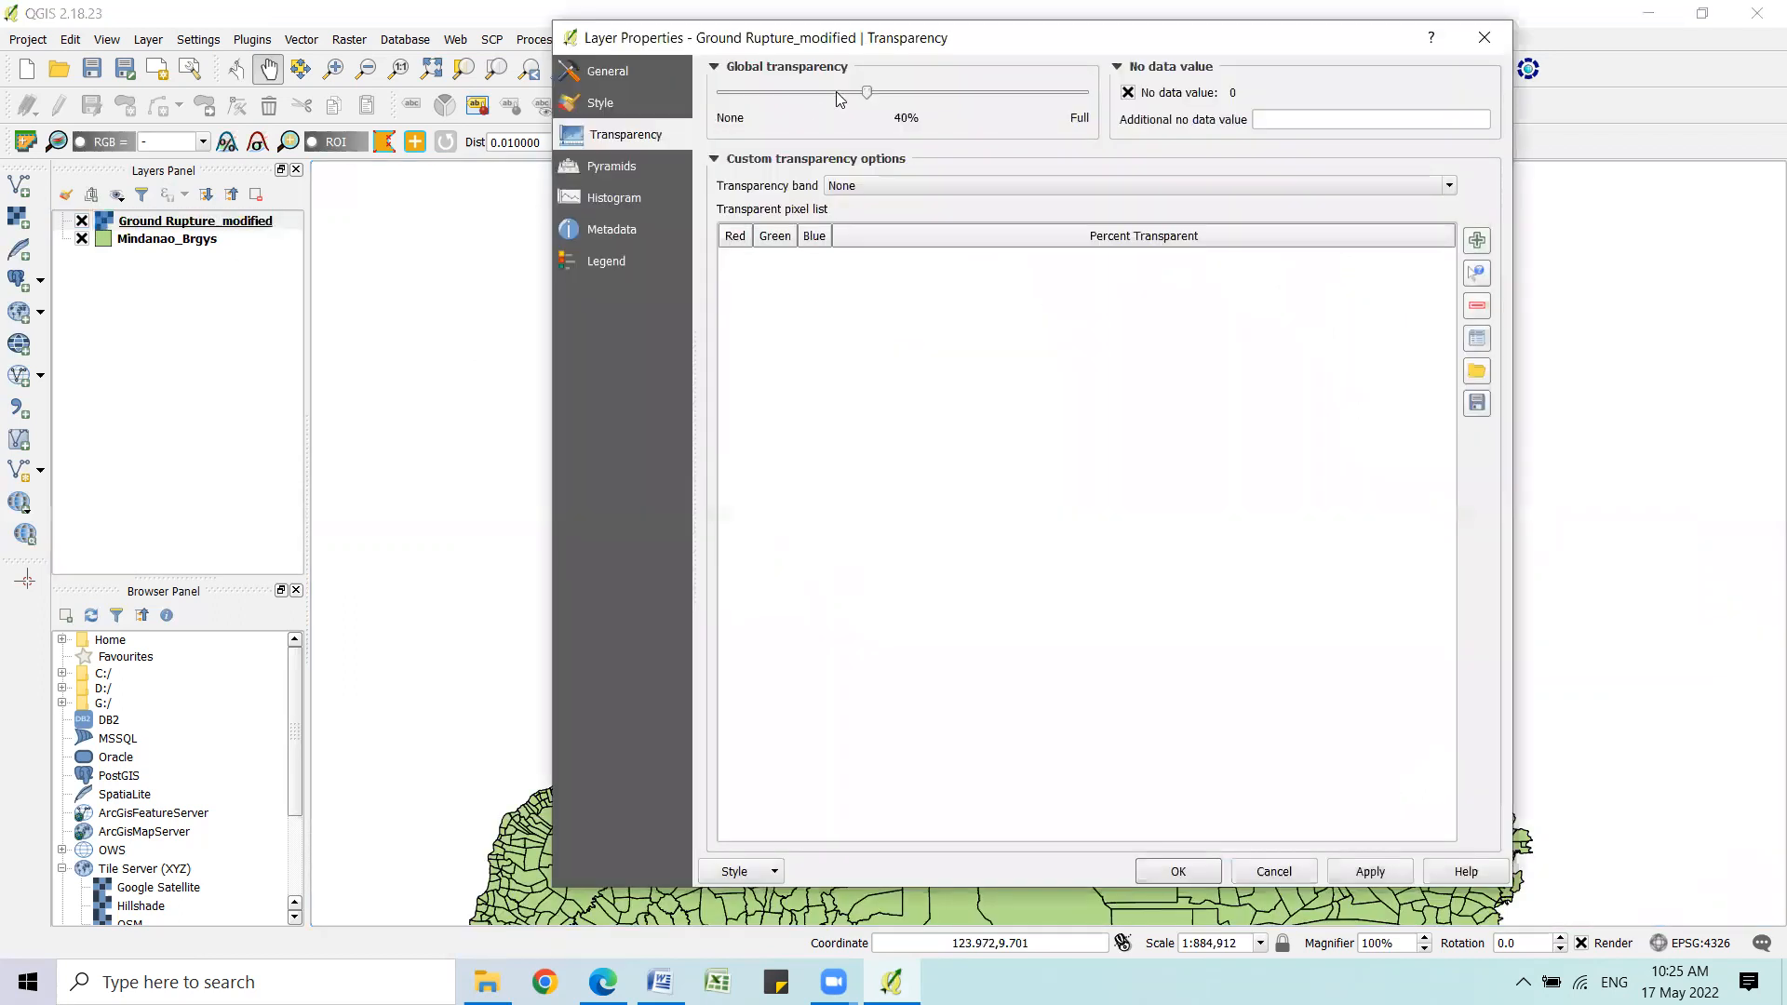
left_click_drag(859, 91, 691, 100)
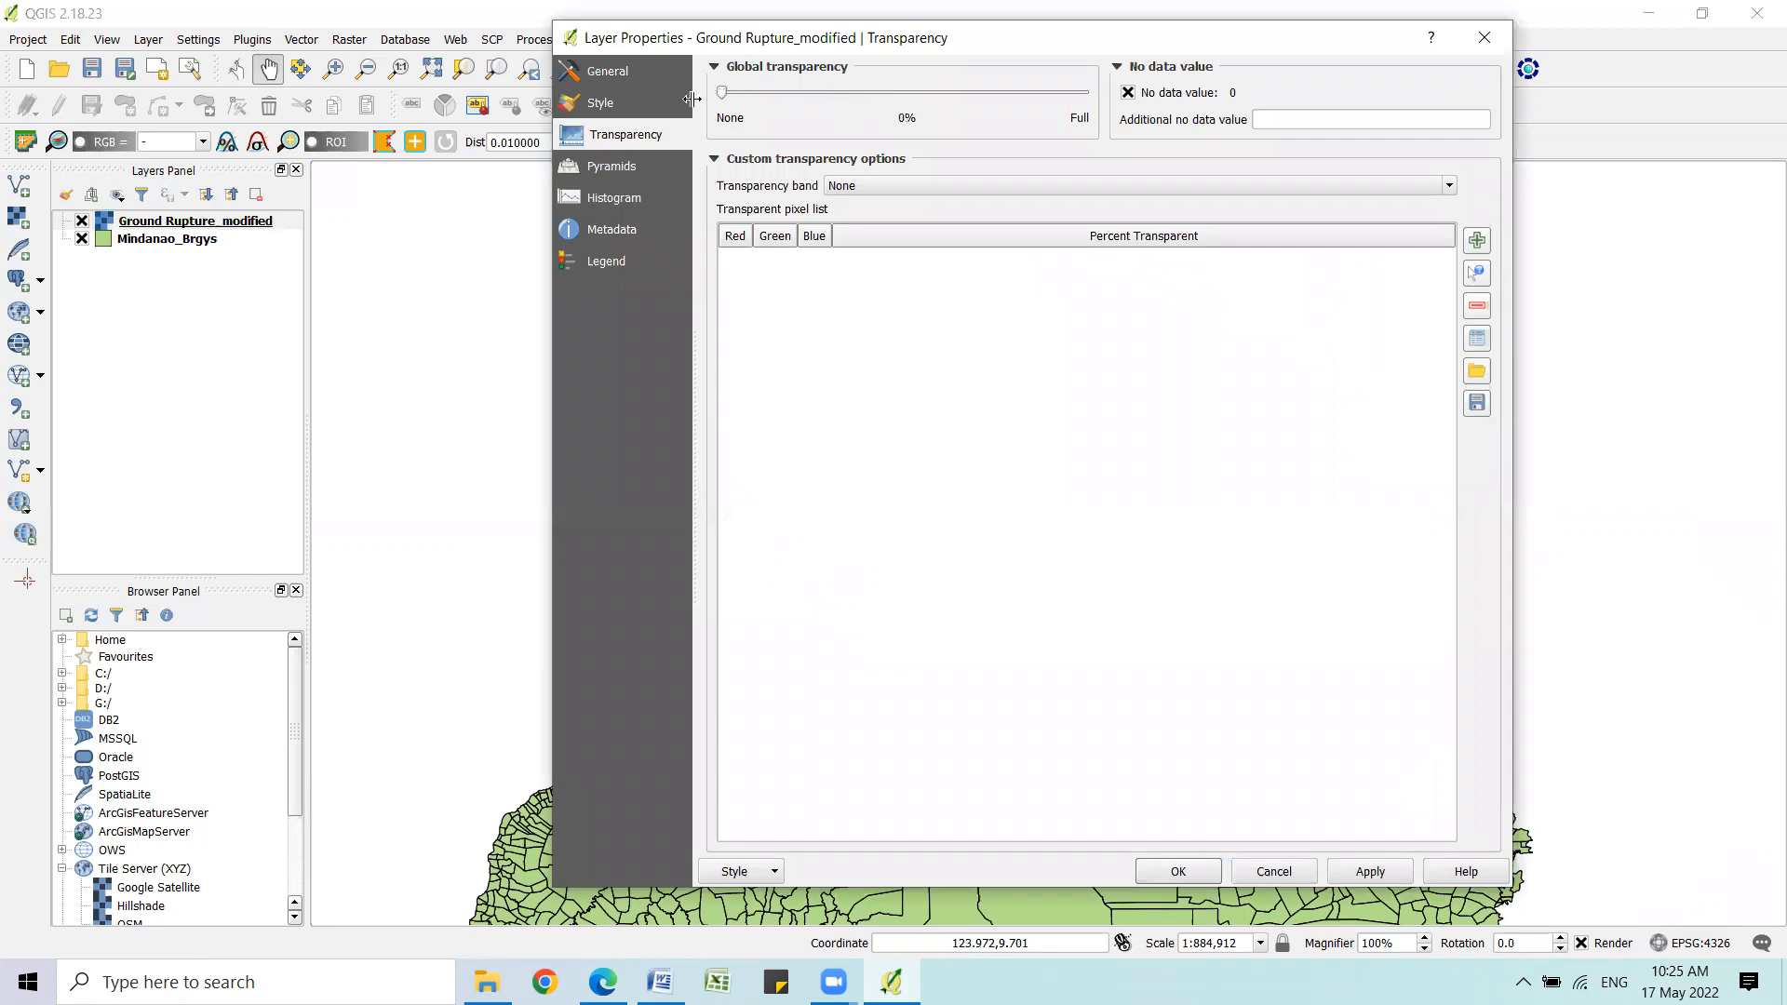
left_click(1375, 875)
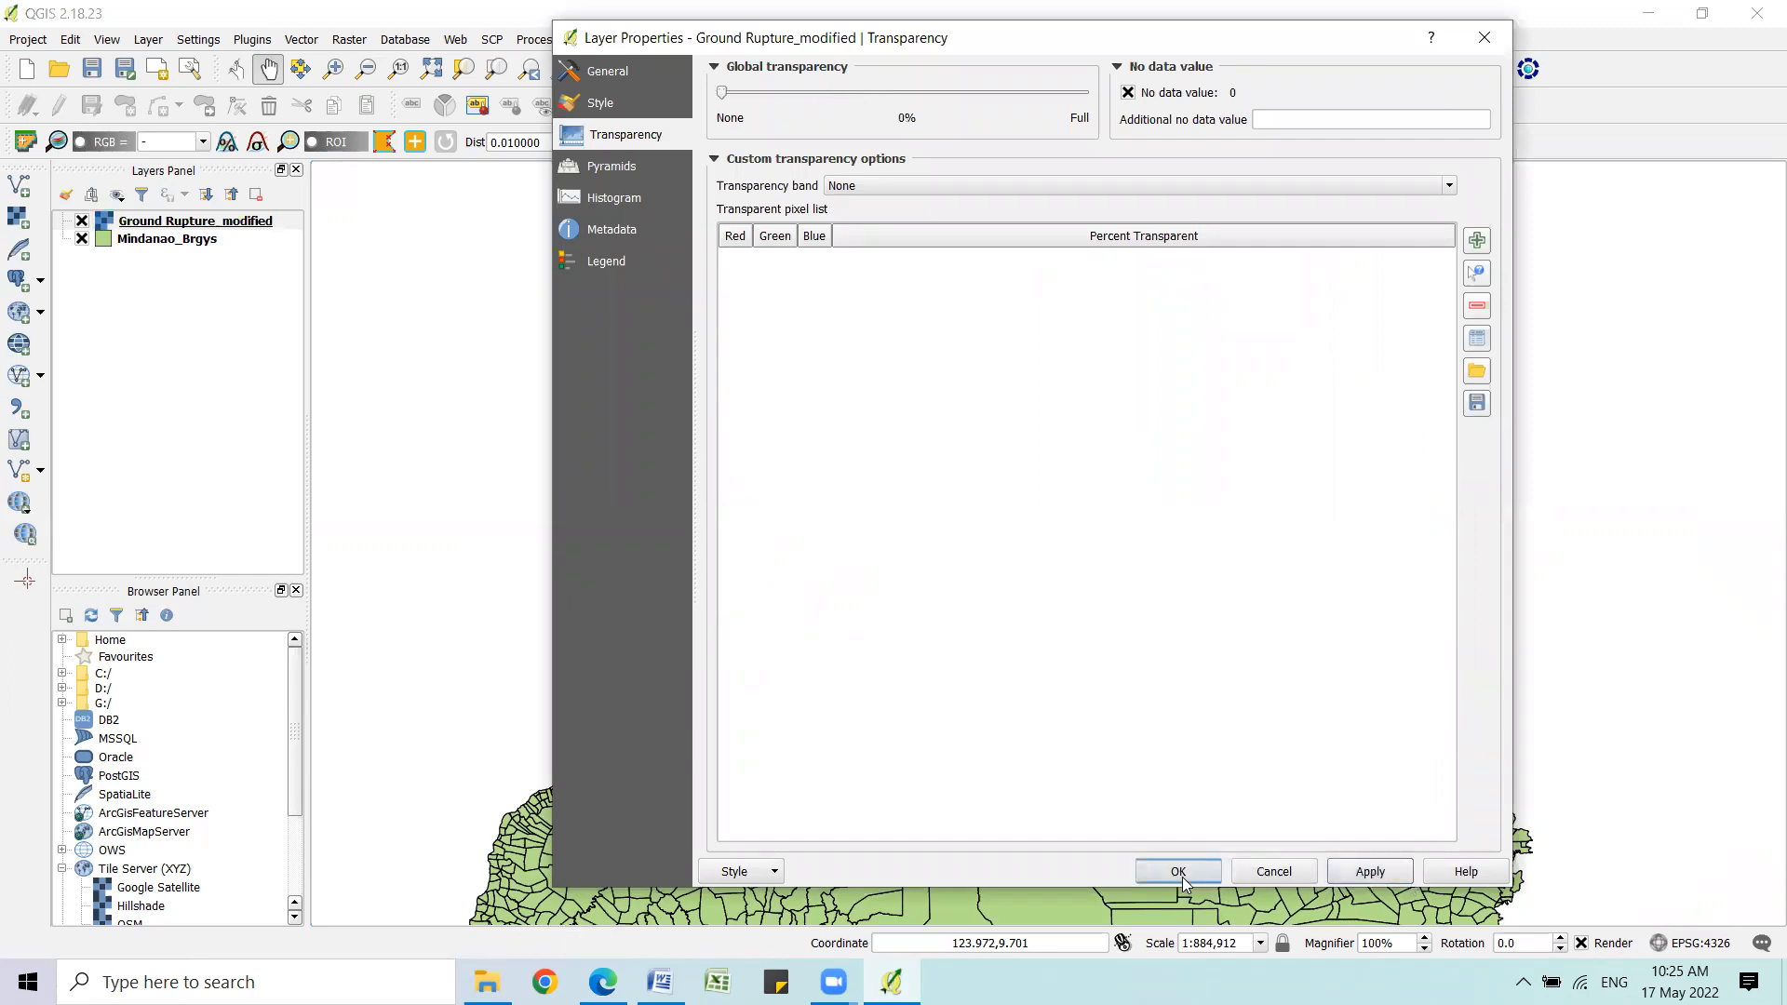
left_click(1182, 880)
Examine the Surigao segment of the Philippine Fault on the hazard map through Cabadbaran, Tubay and Santiago.
scroll(1028, 466, "up", 2)
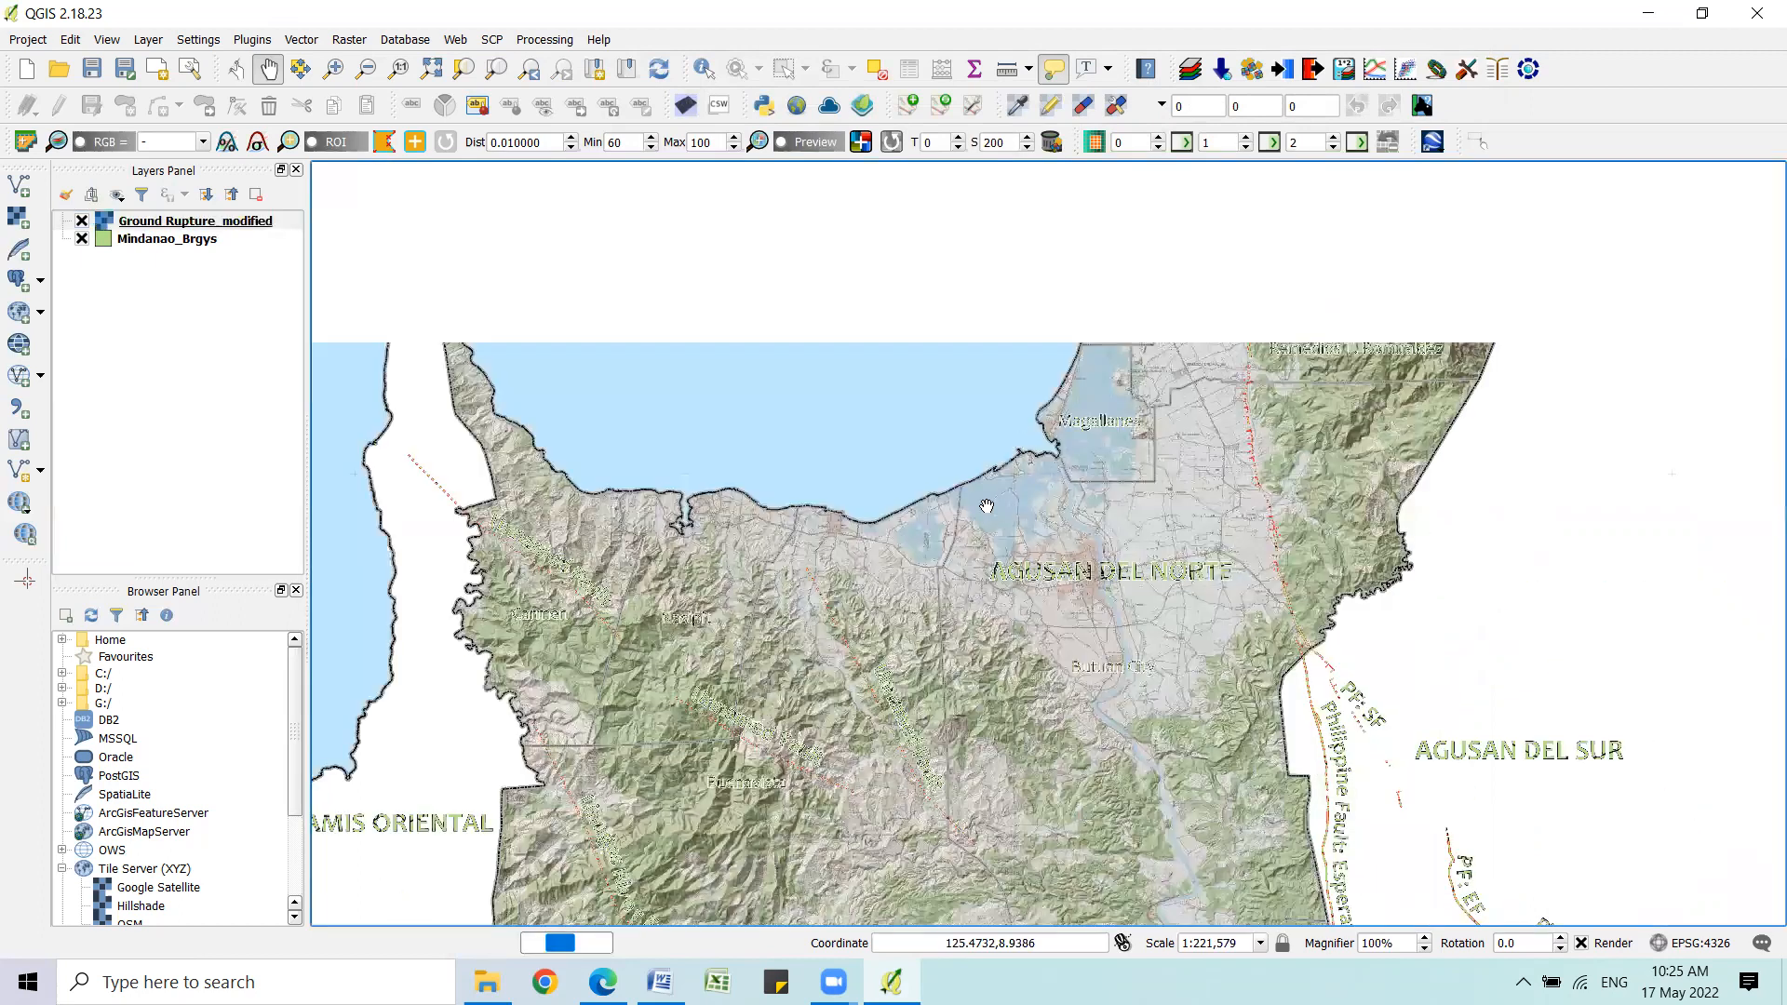
scroll(987, 506, "up", 1)
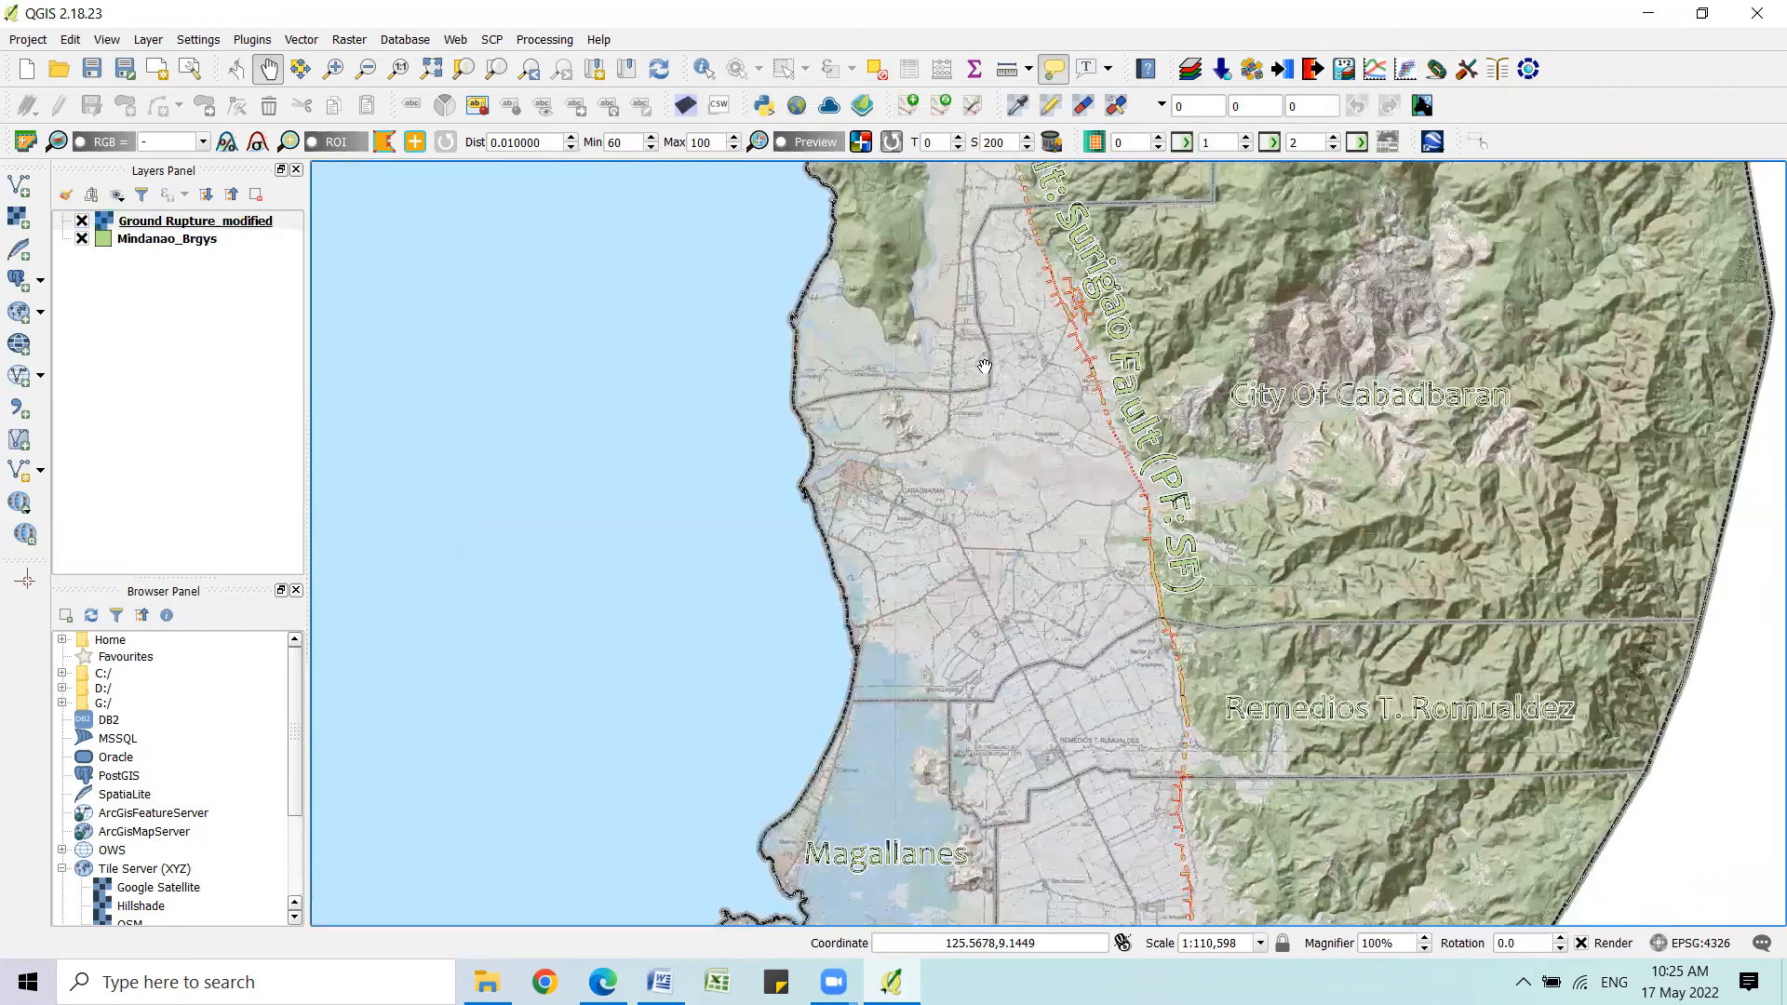
left_click_drag(1130, 398, 1019, 564)
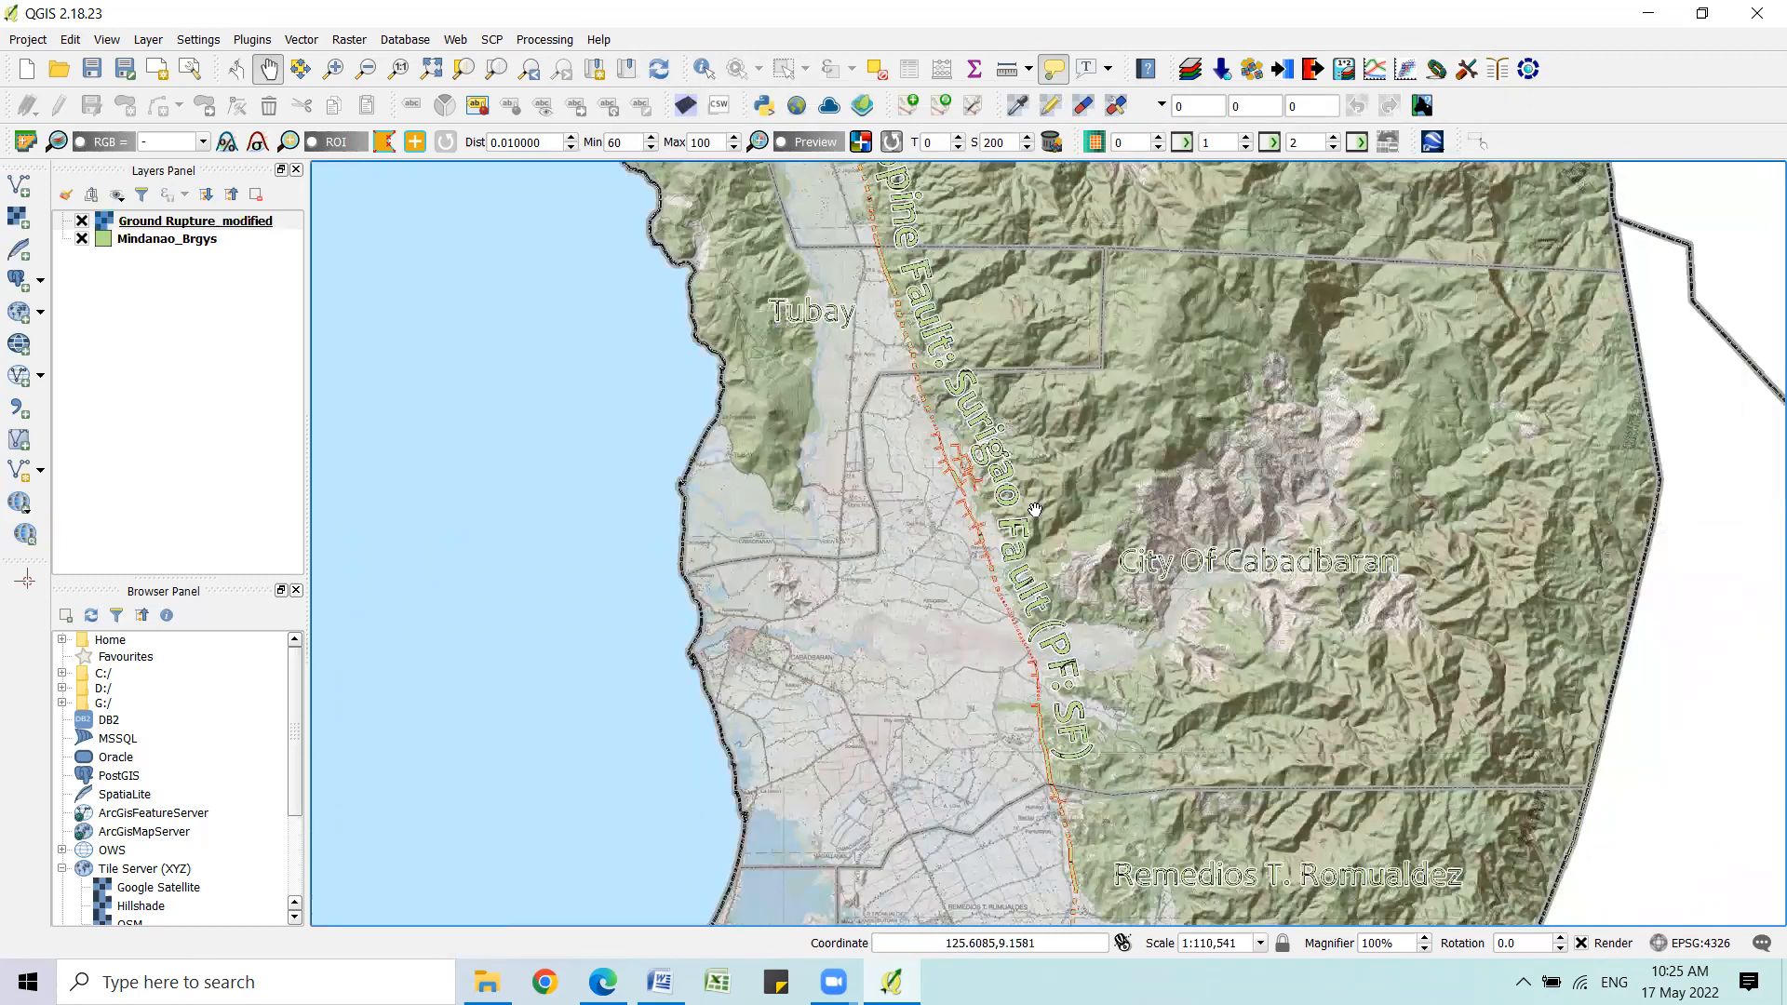
left_click_drag(890, 420, 919, 545)
left_click_drag(886, 359, 915, 597)
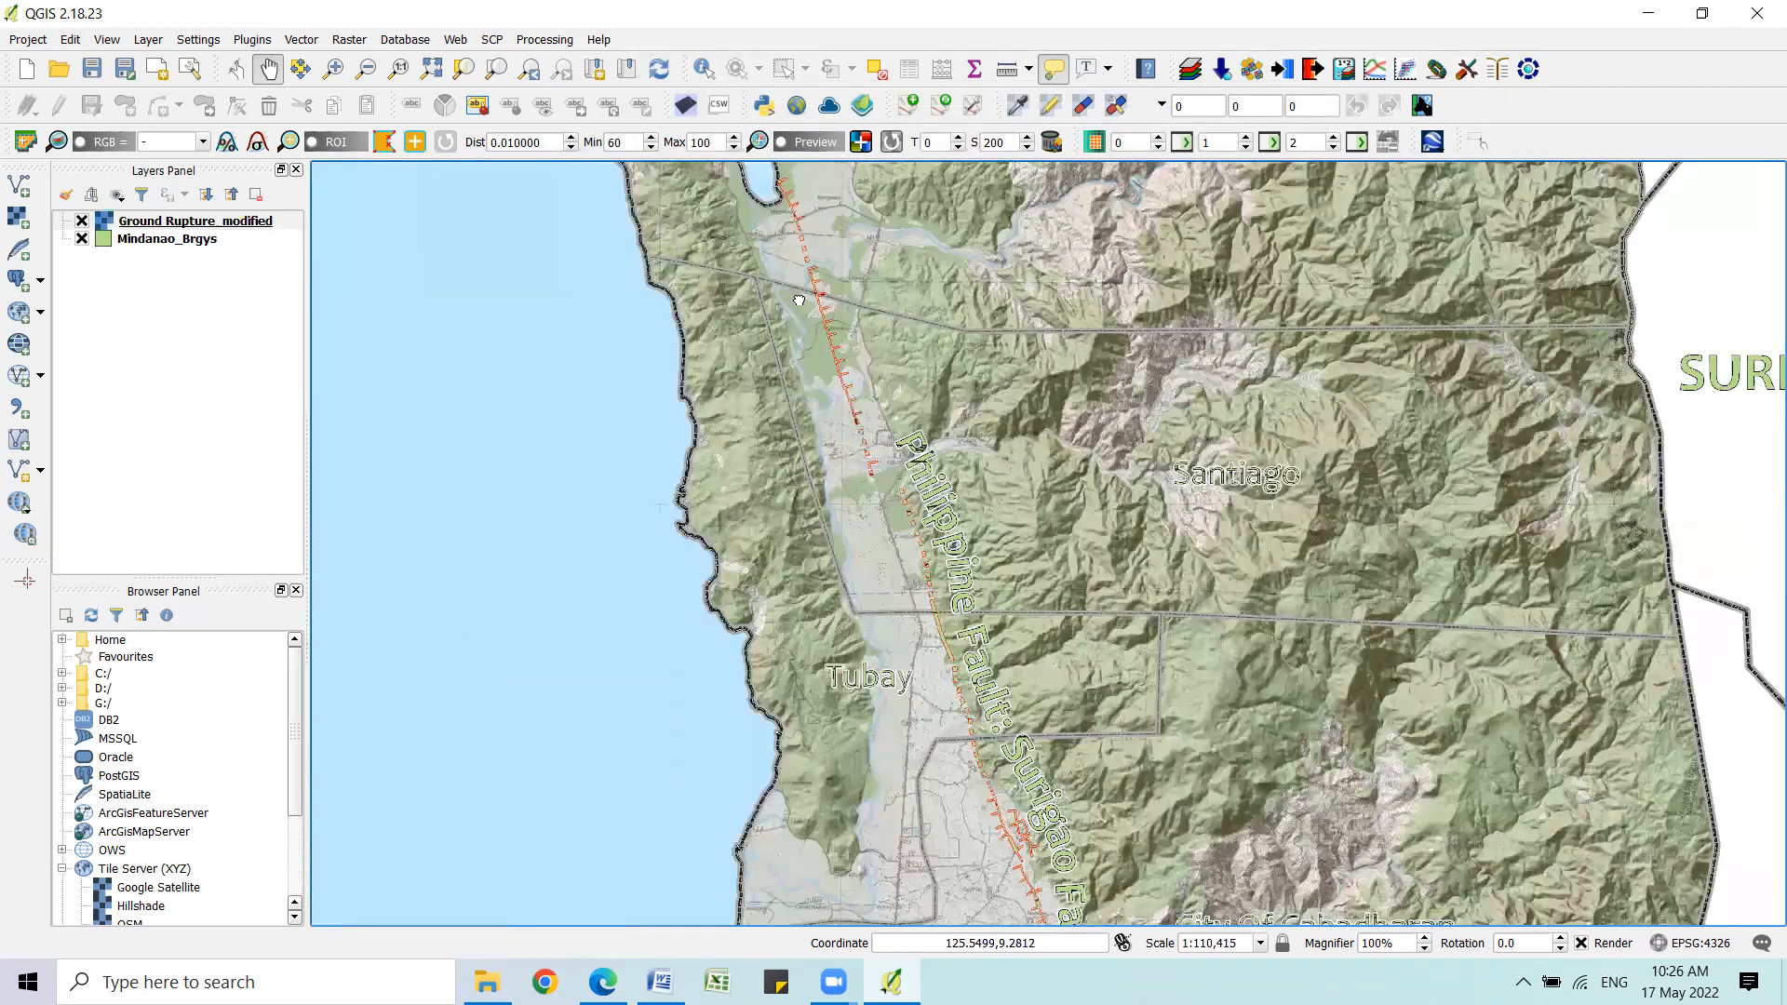
left_click_drag(803, 294, 906, 589)
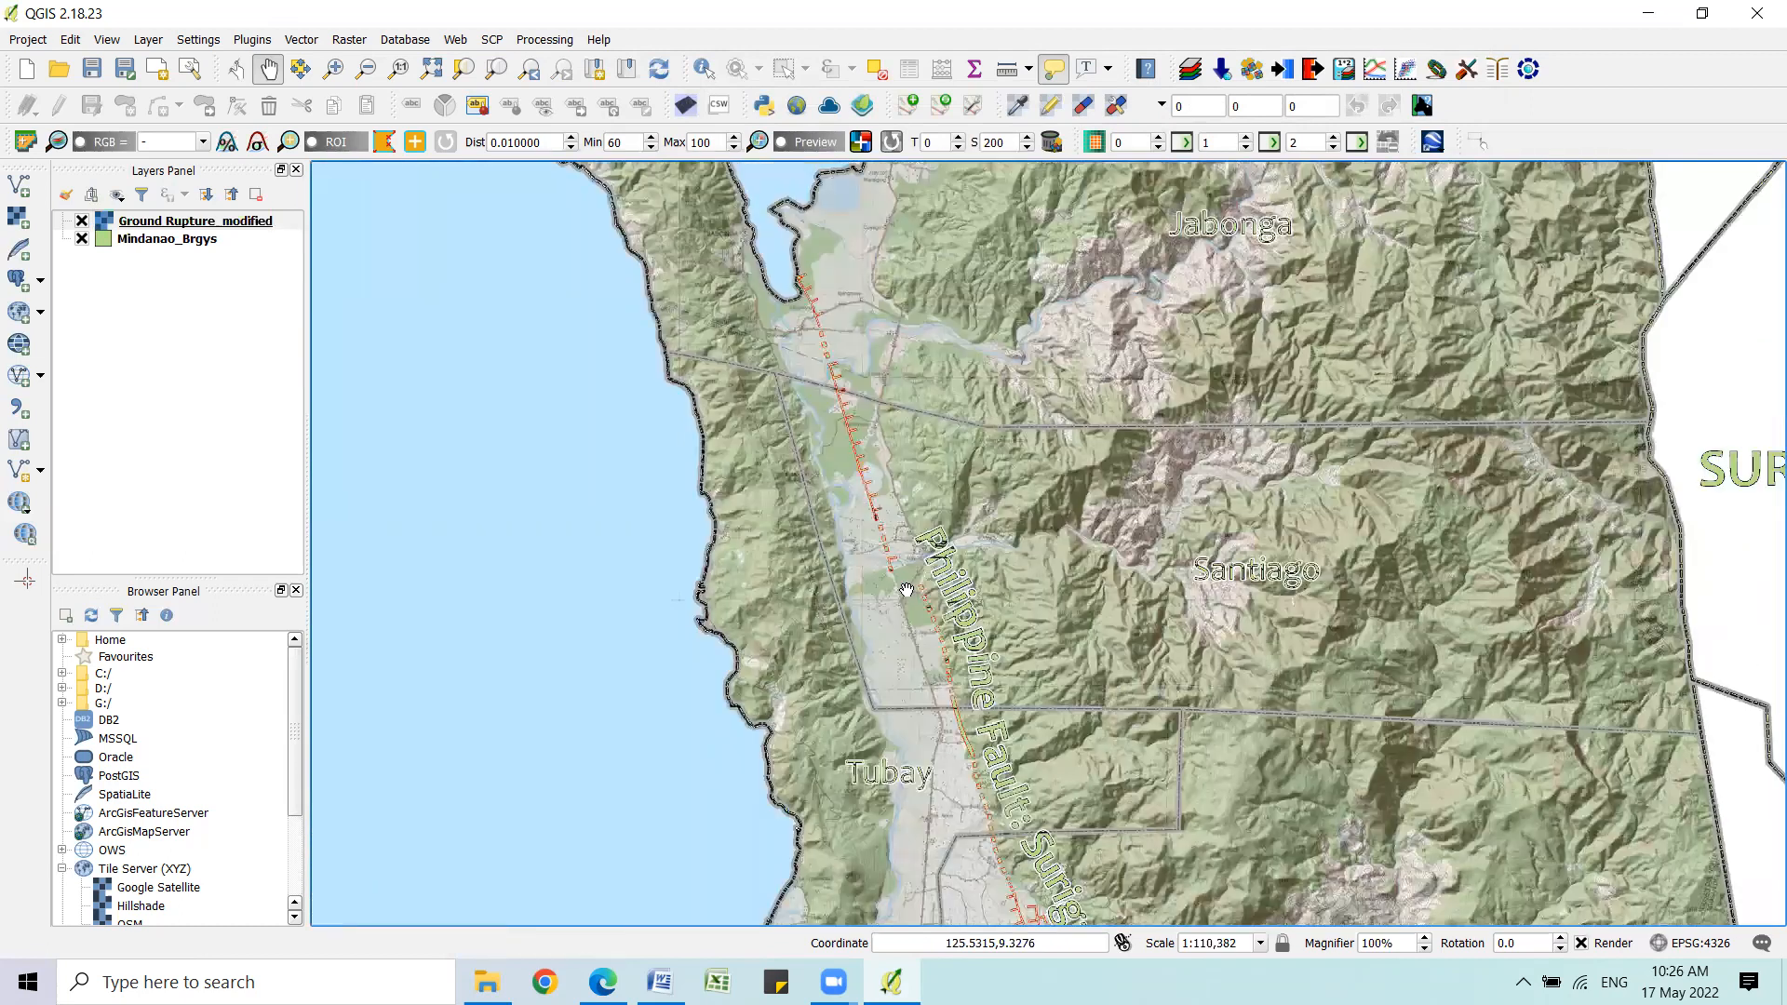
left_click_drag(928, 690, 887, 429)
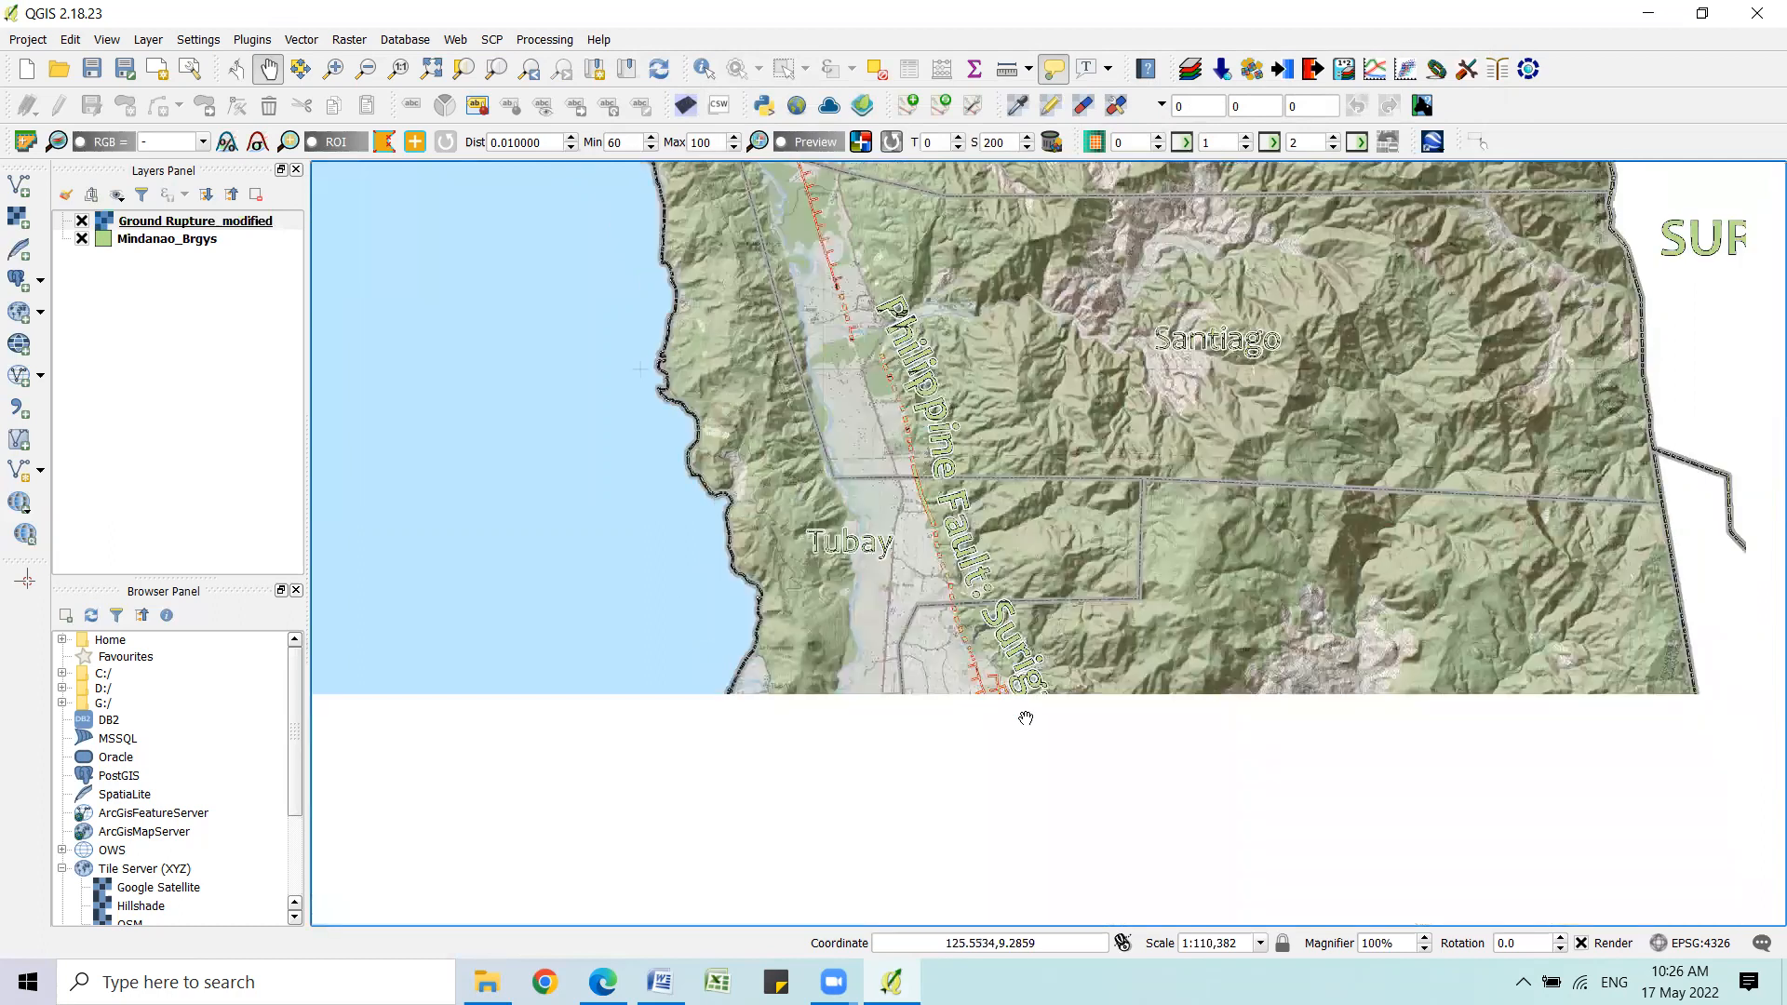
left_click_drag(1023, 716, 965, 518)
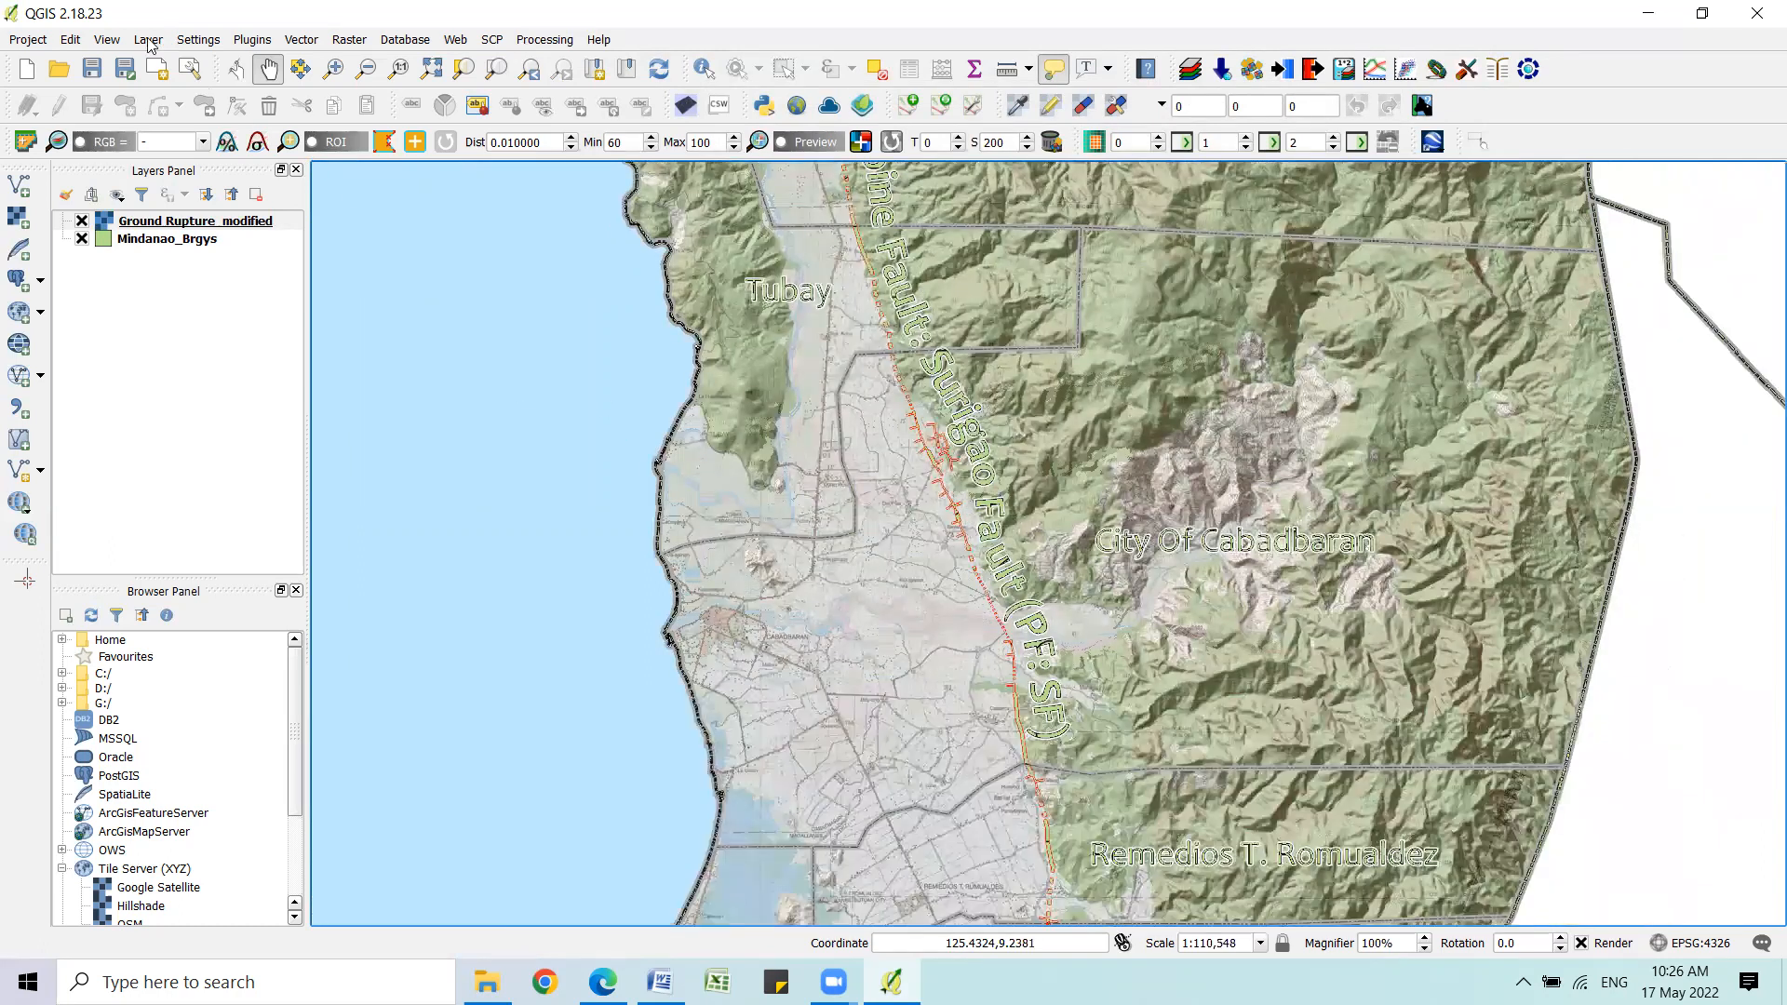
left_click(149, 41)
mouse_move(229, 88)
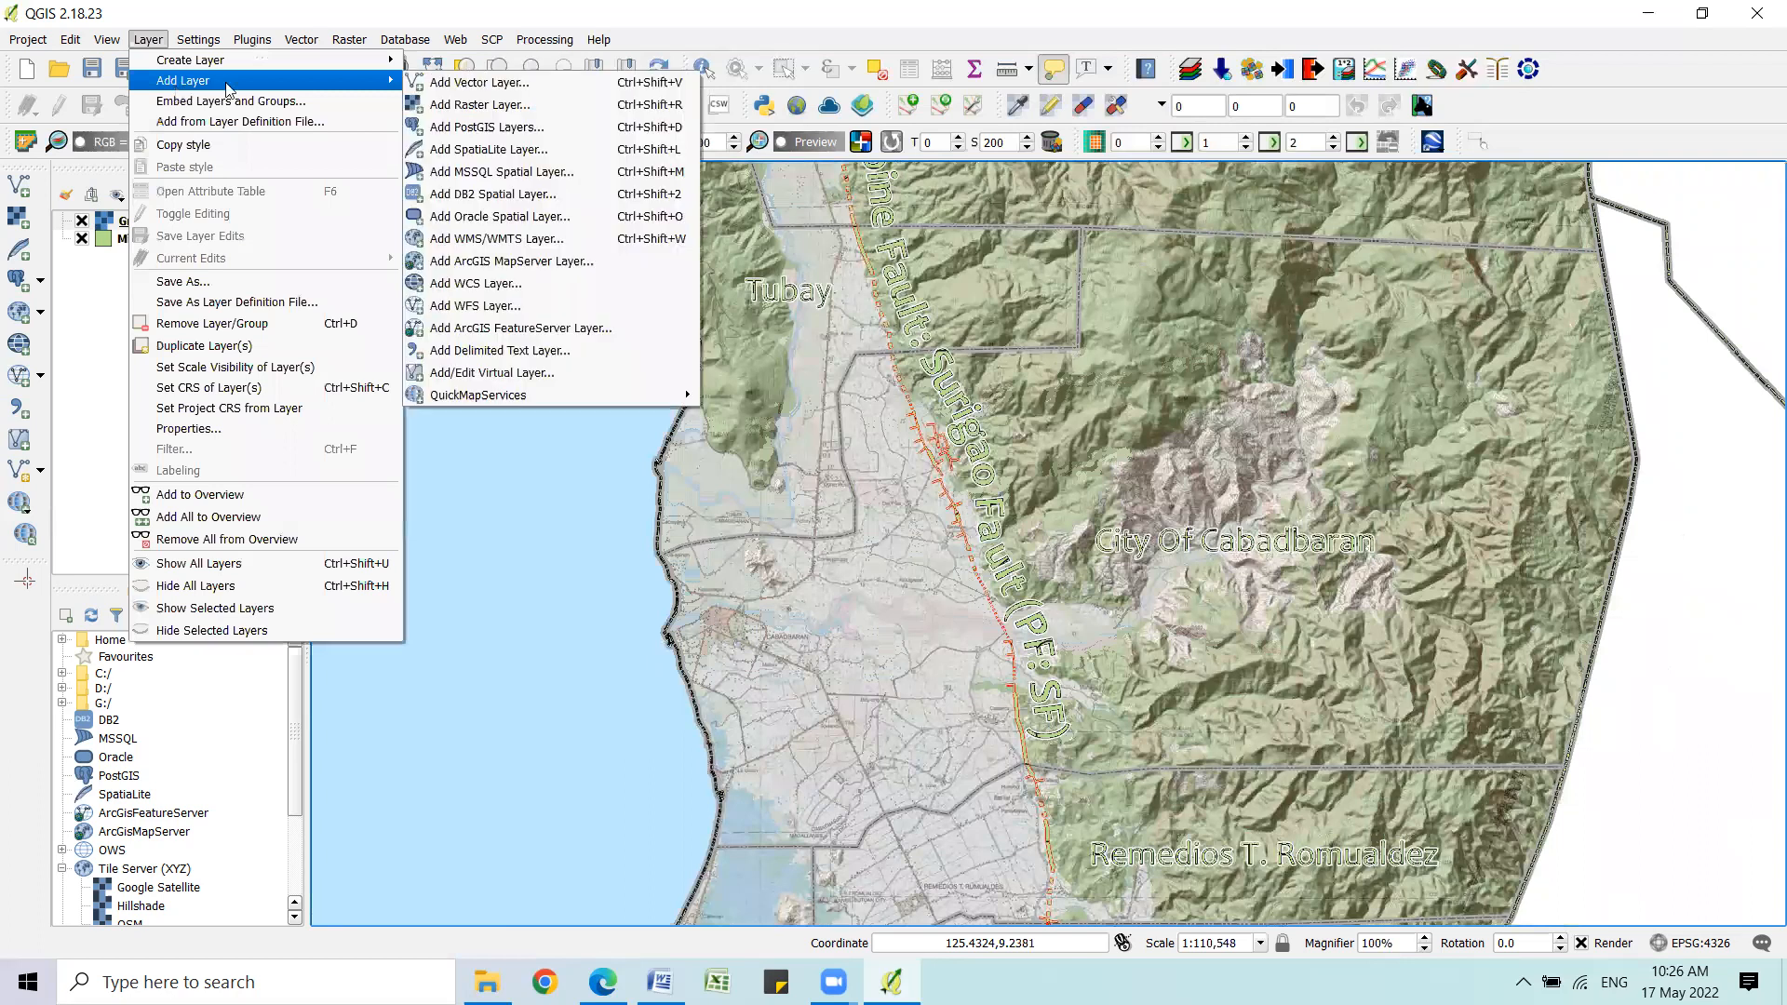
left_click(492, 88)
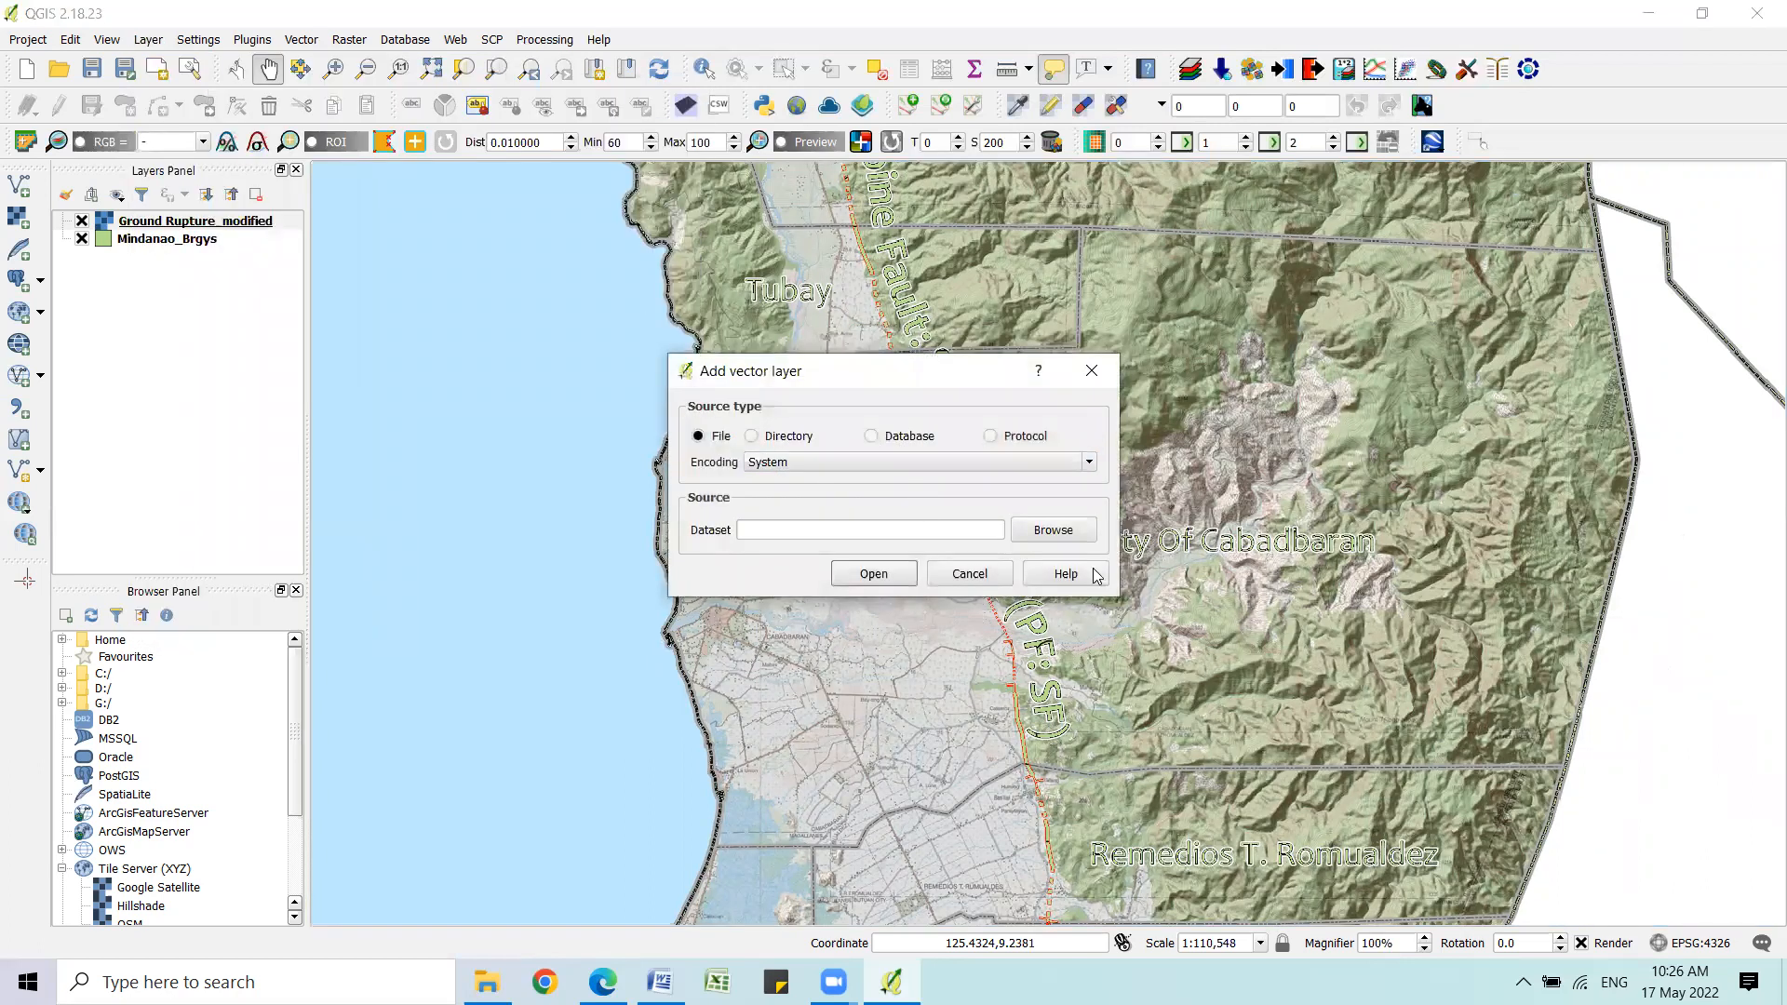
left_click(1092, 370)
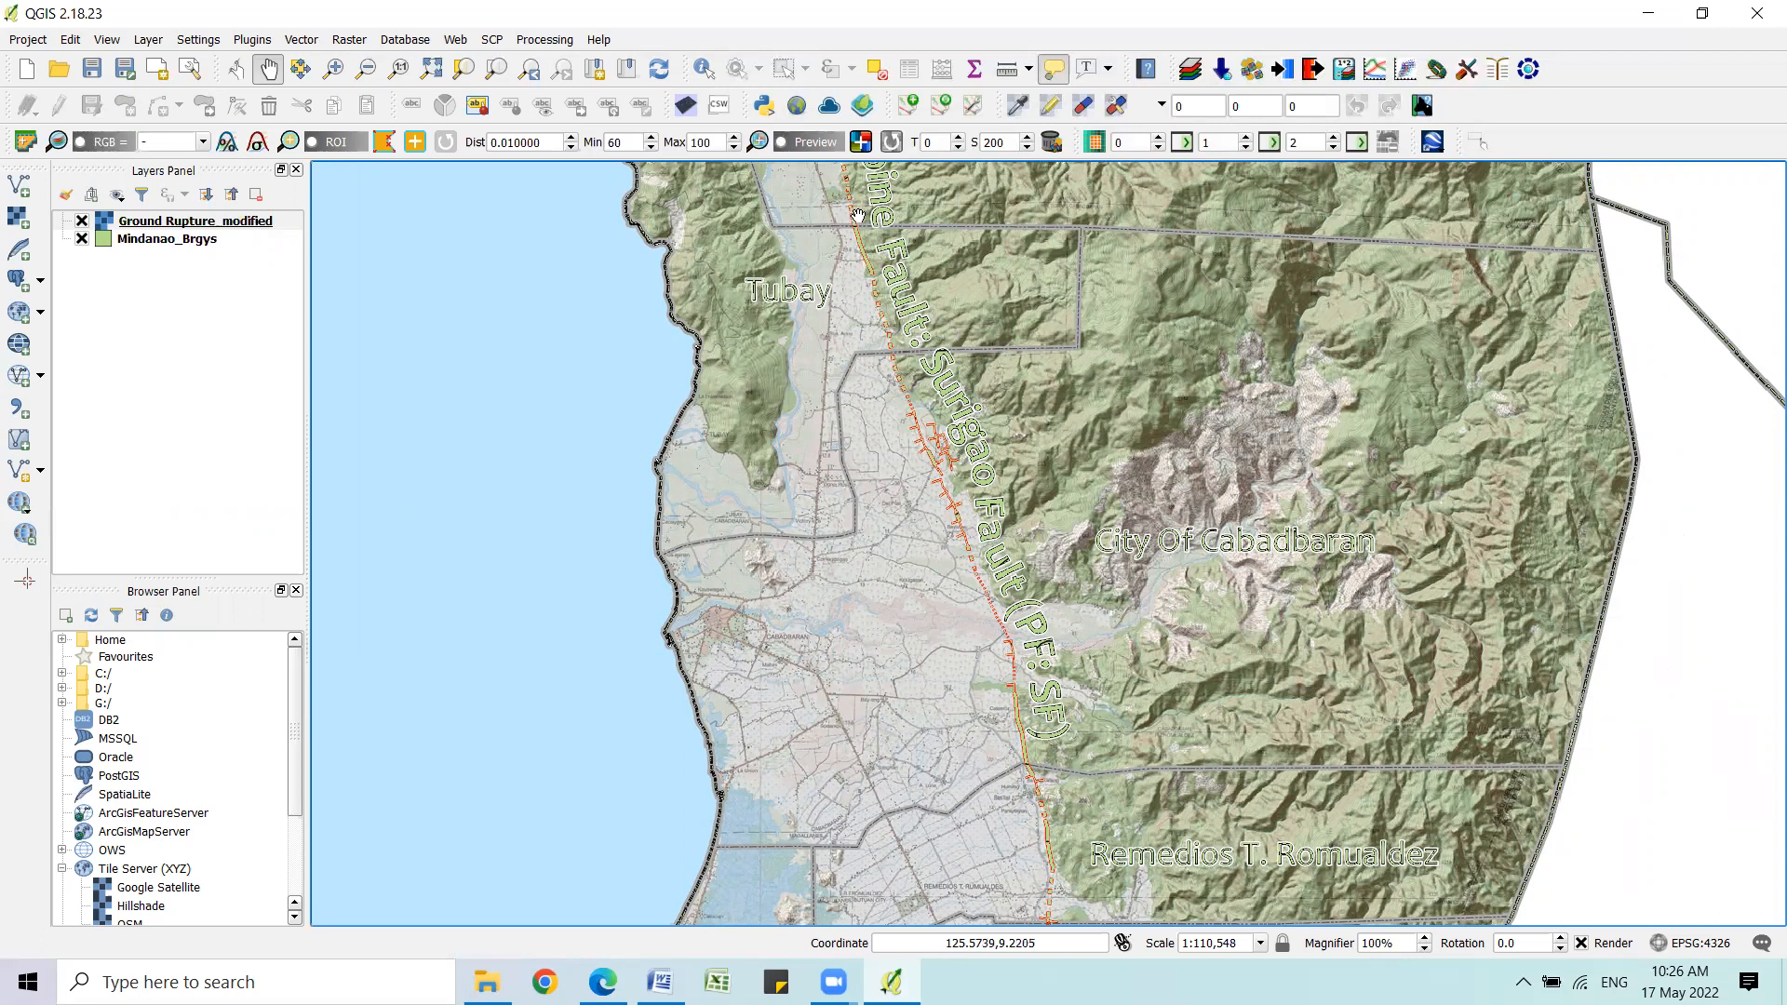
Follow the fault trace south on the hazard map from Cabadbaran past Remedios T. Romualdez and Magallanes to Butuan City.
left_click_drag(1036, 657, 1047, 421)
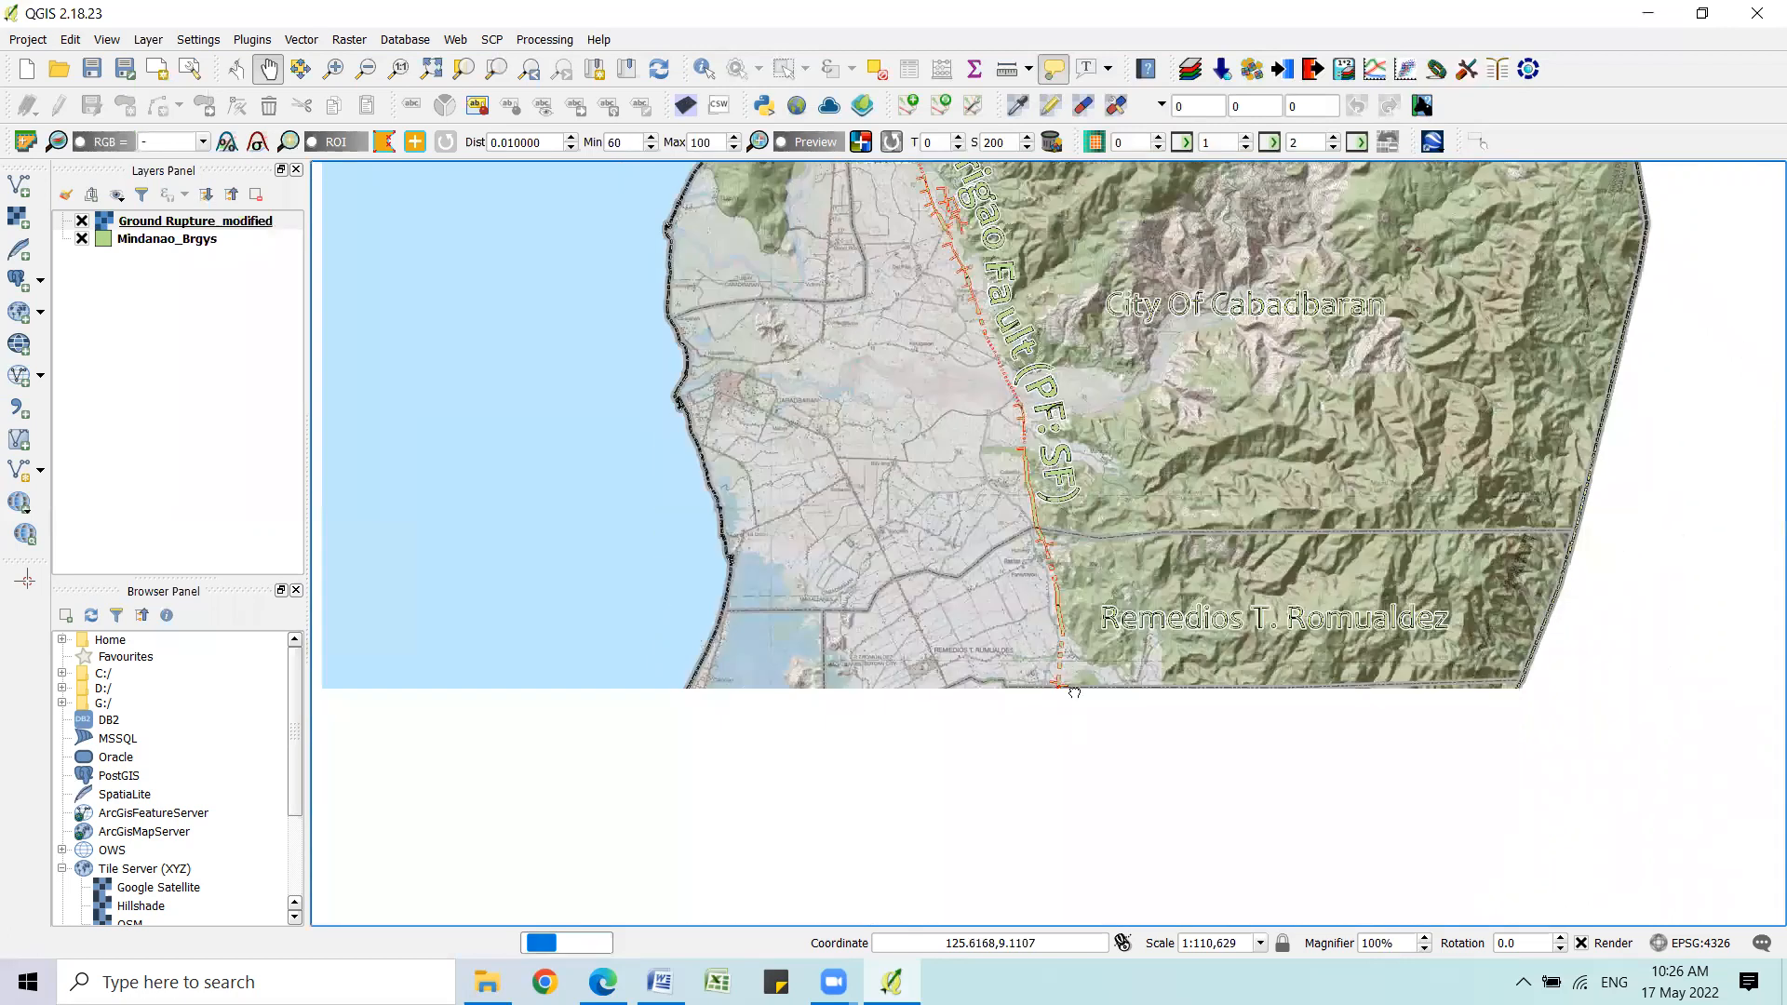
left_click_drag(1082, 690, 1073, 475)
left_click_drag(1114, 740, 1094, 611)
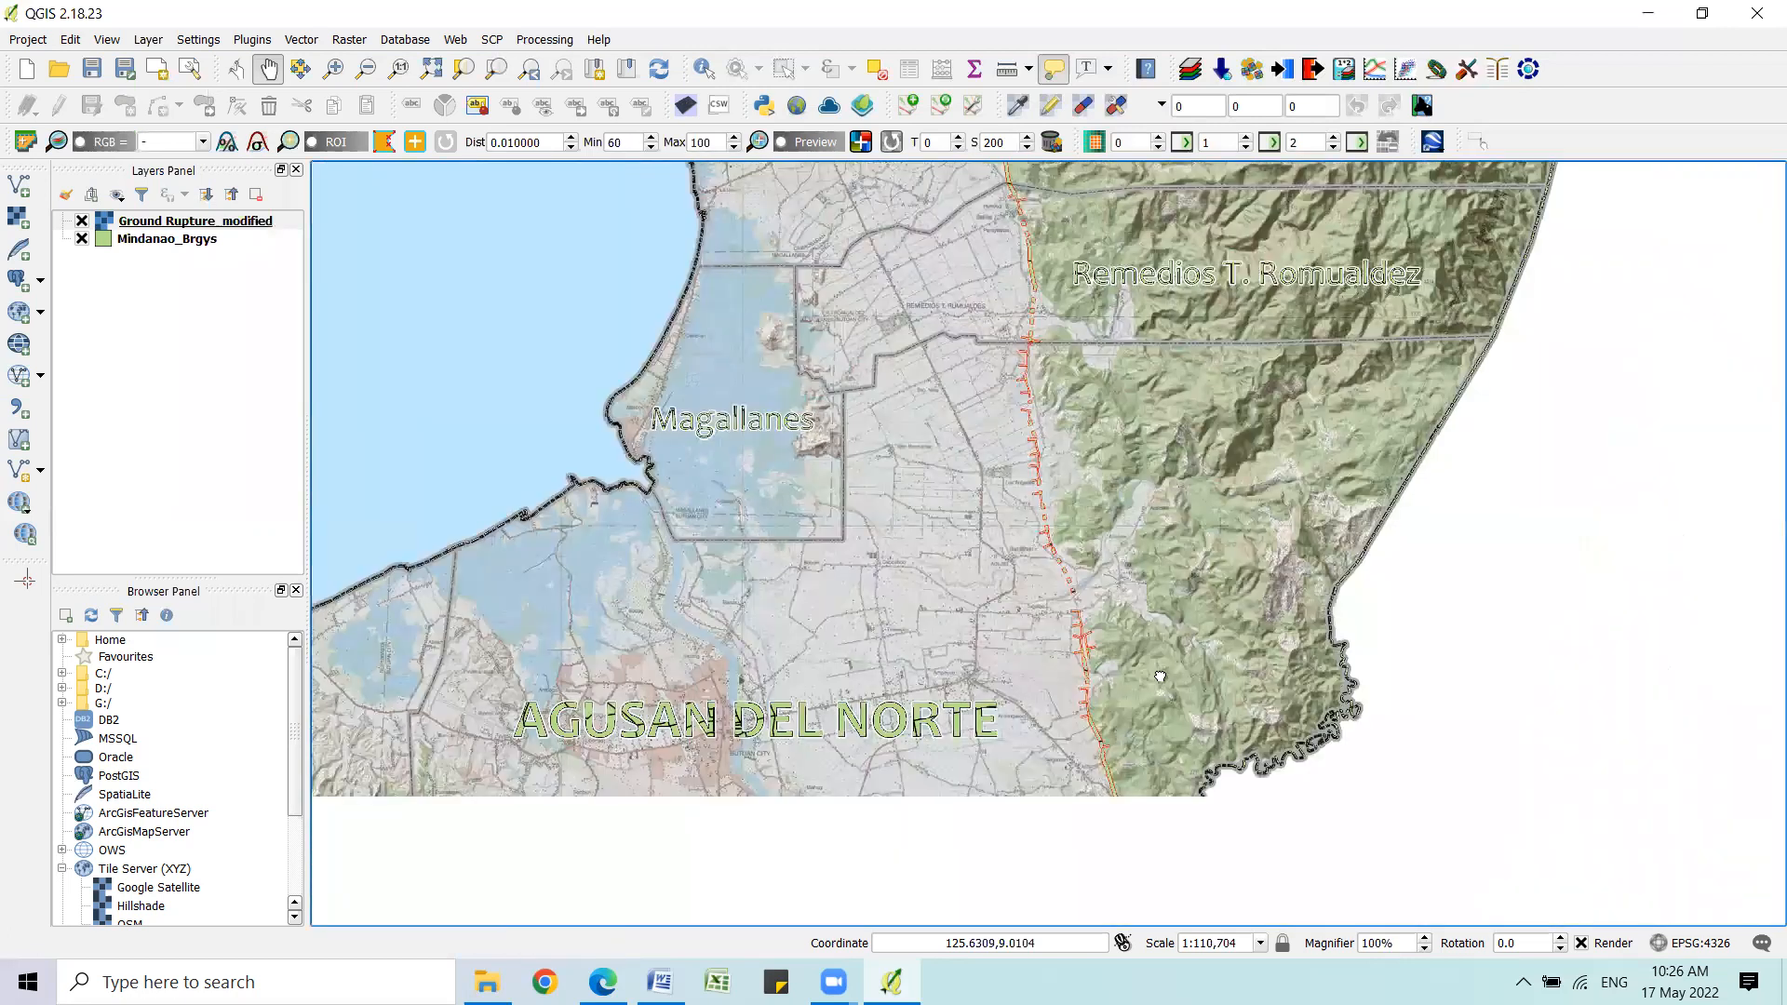
left_click_drag(1112, 812, 1160, 677)
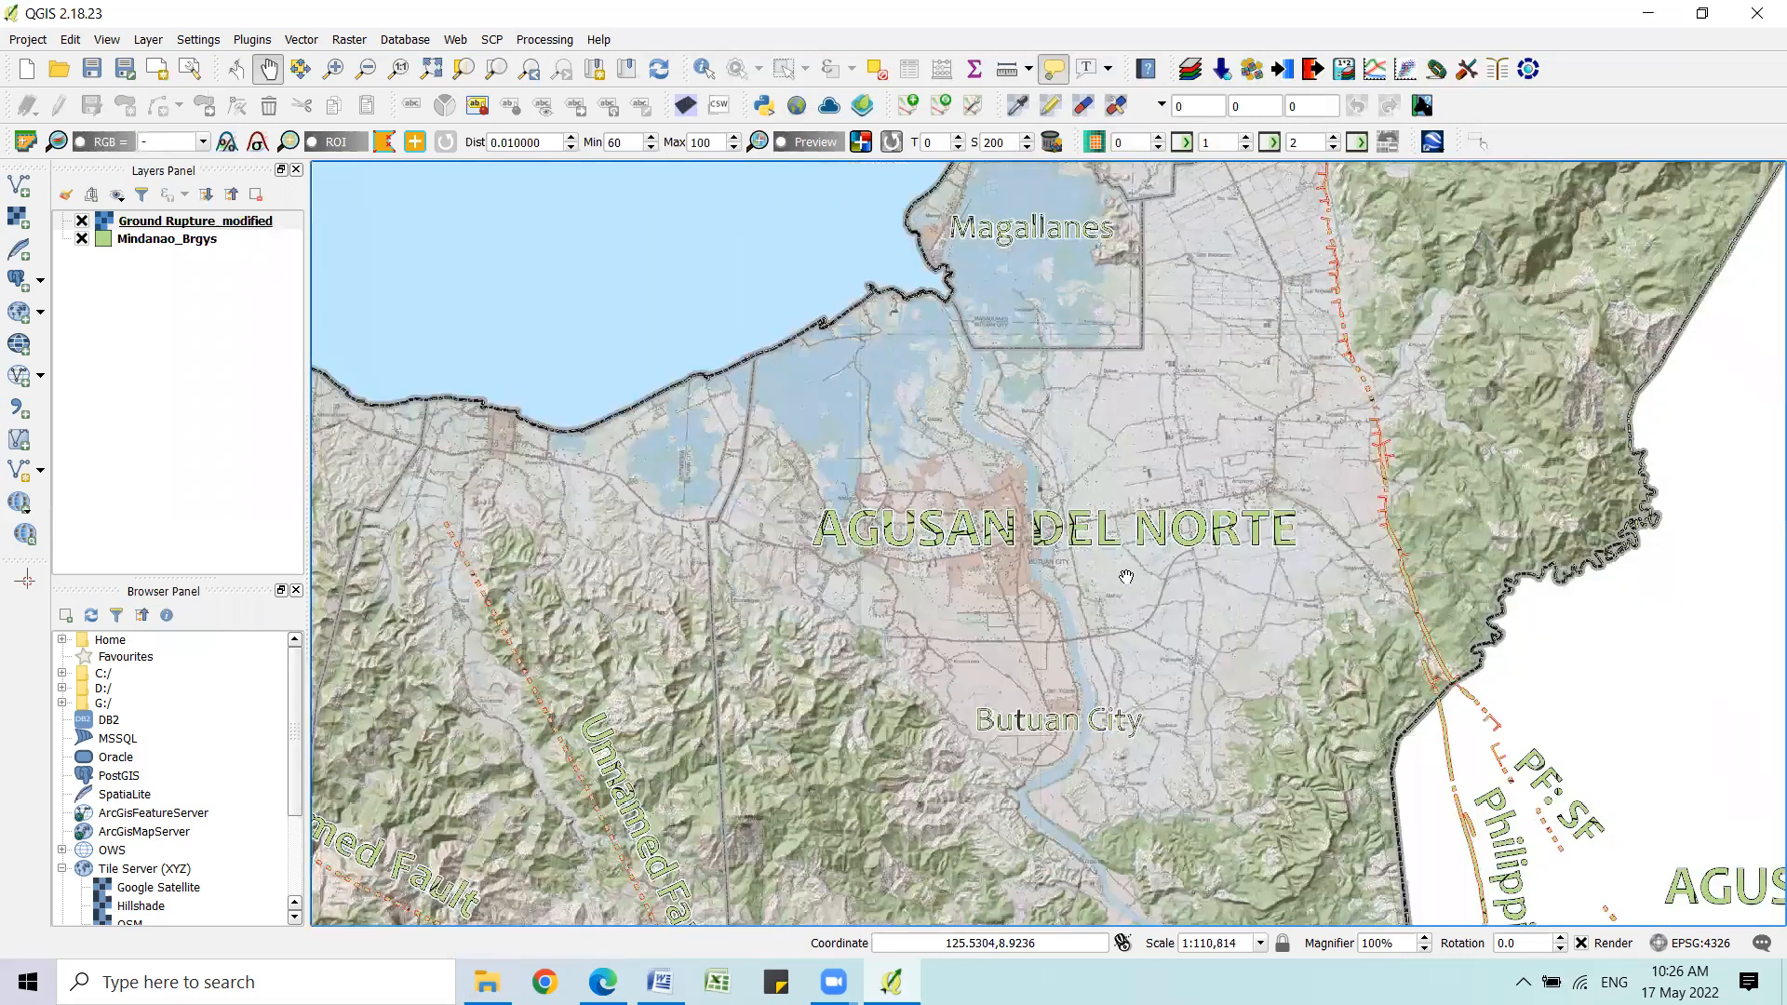
scroll(1127, 573, "down", 1)
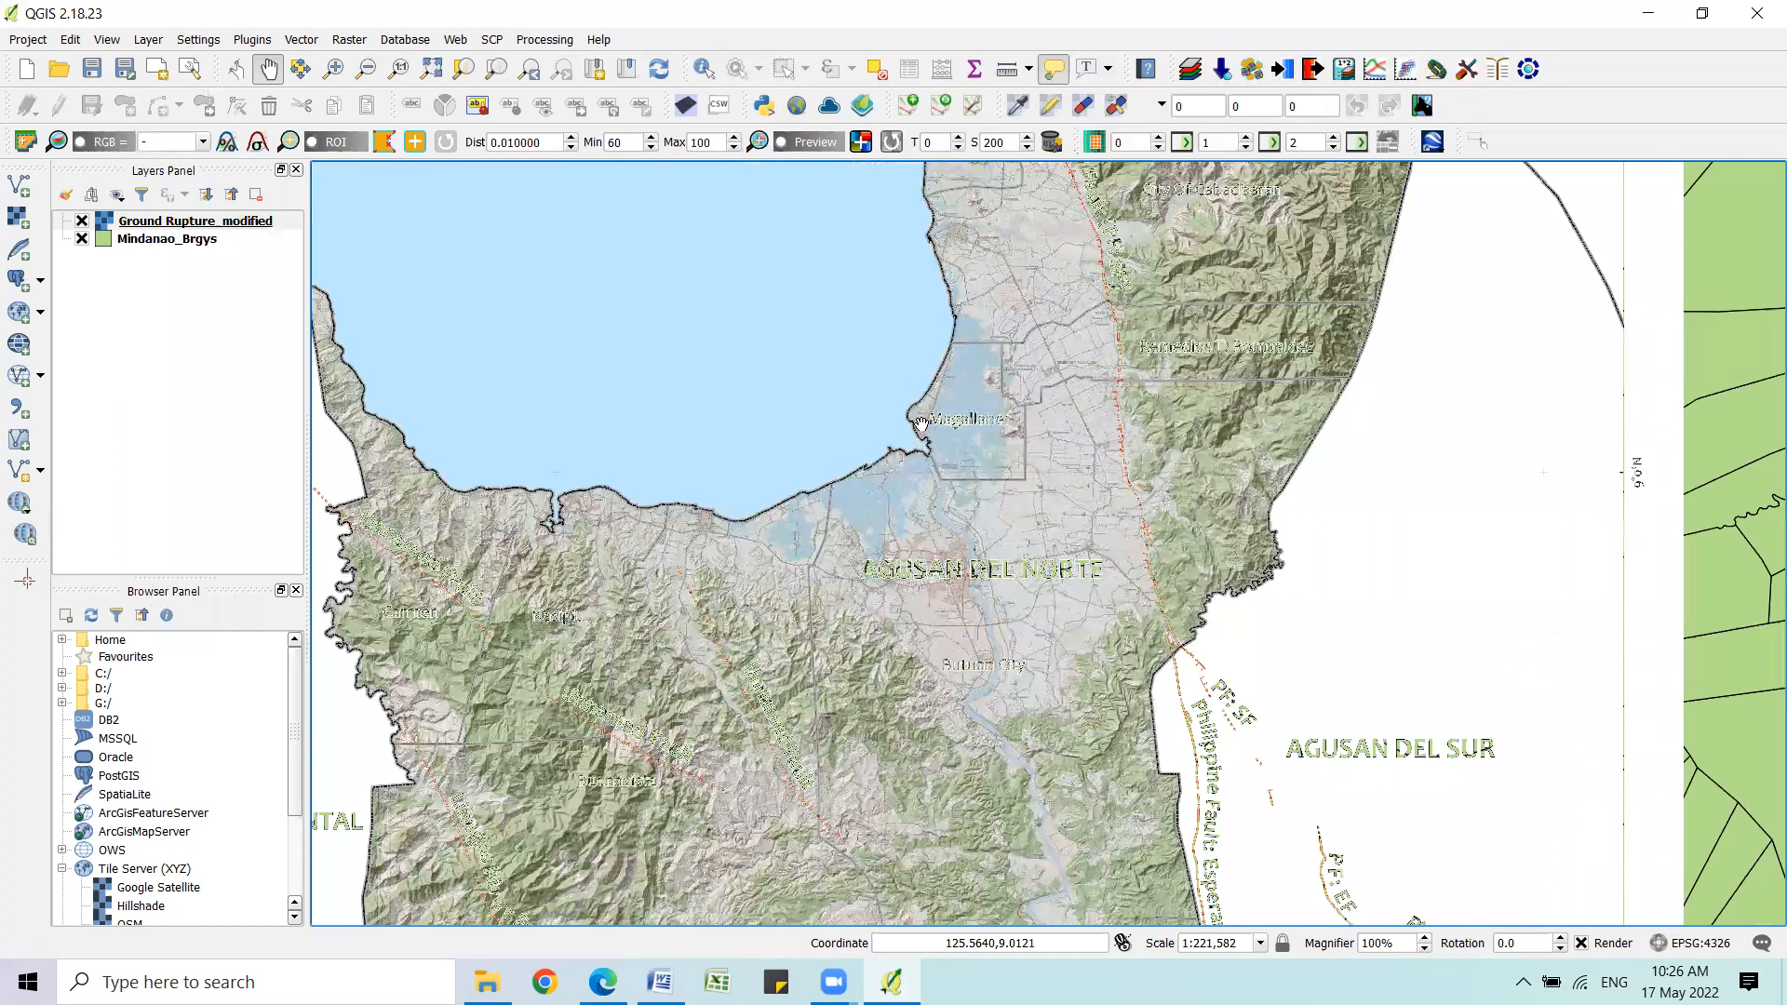
left_click_drag(874, 168, 944, 425)
Review the hazard map sheet and the fault near the Agusan del Sur border, ending at the full extent of Ground Rupture_modified.
scroll(954, 343, "down", 3)
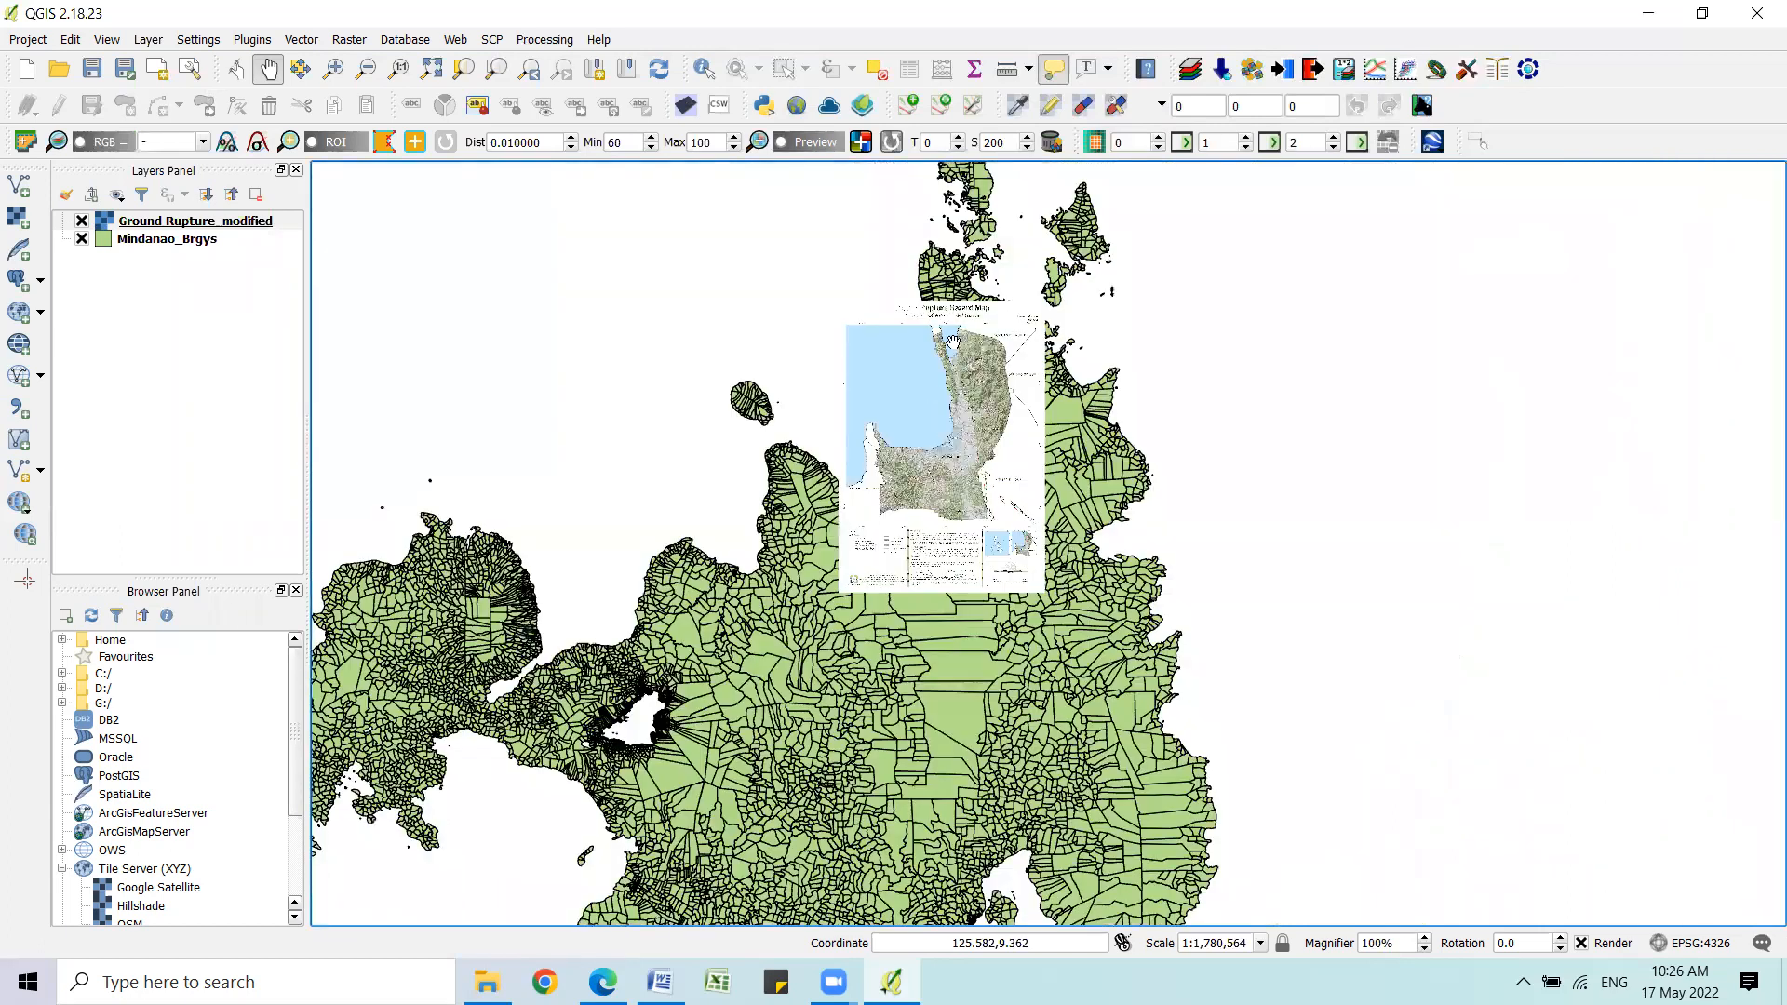
scroll(1104, 485, "up", 2)
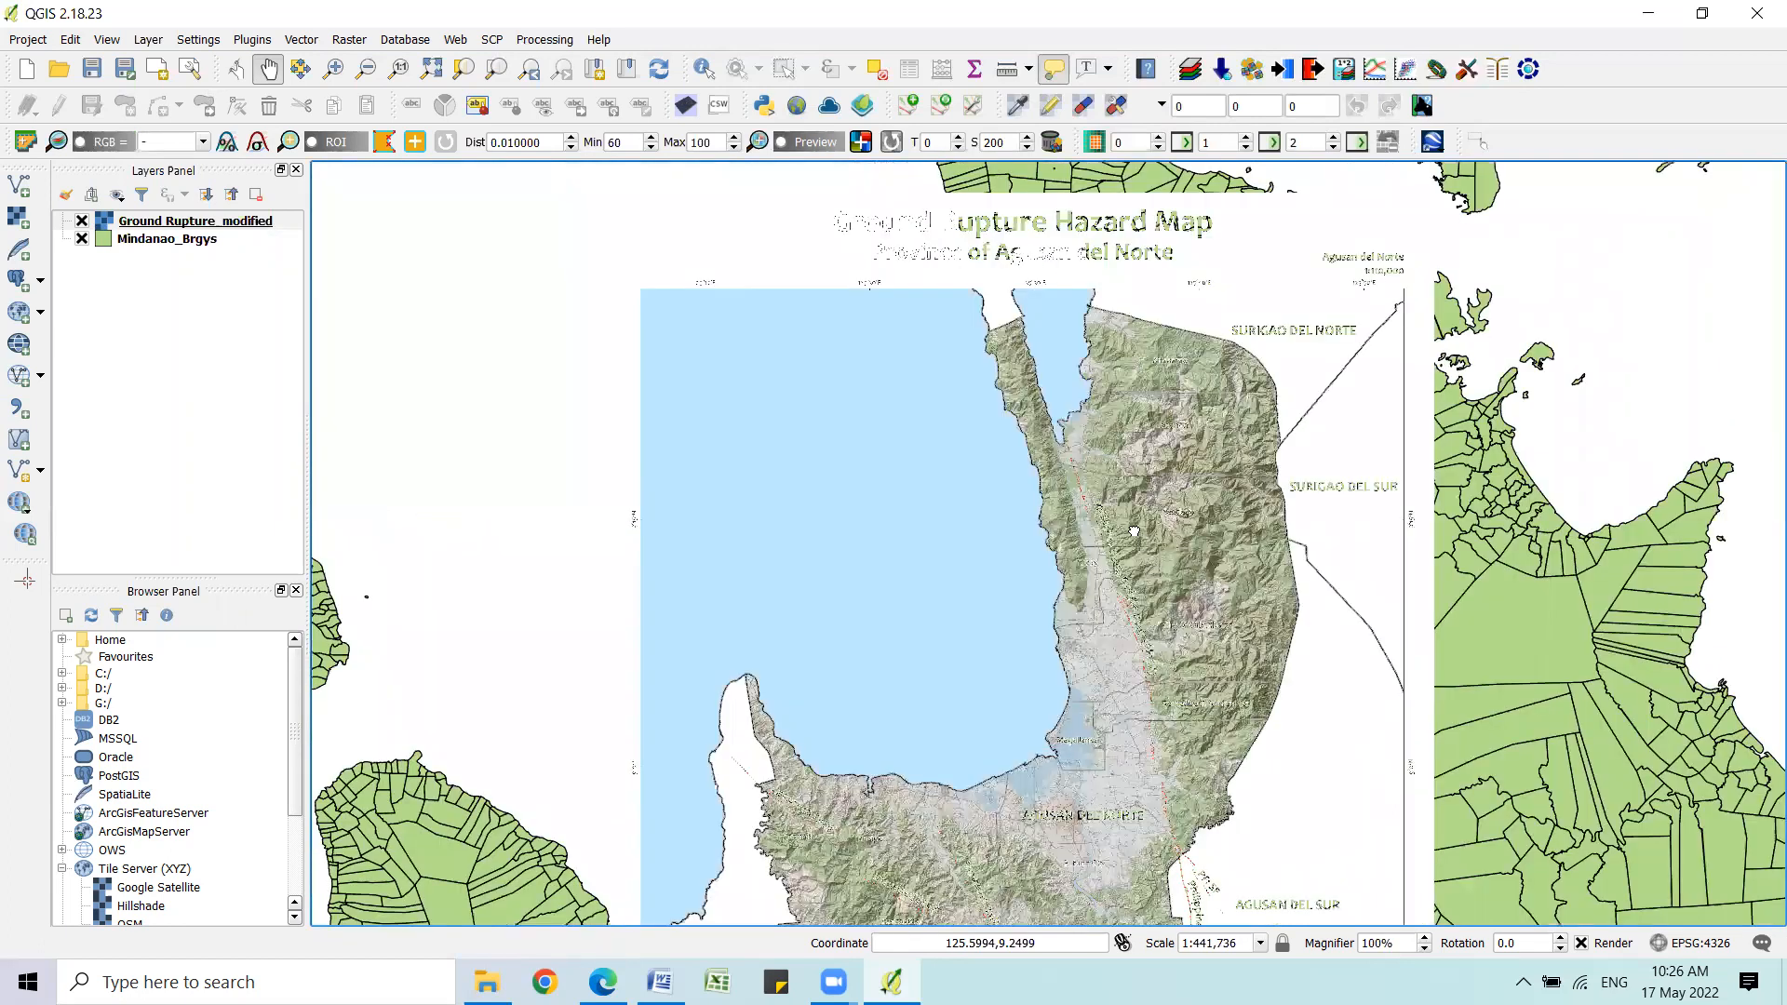
left_click_drag(1143, 579, 1062, 394)
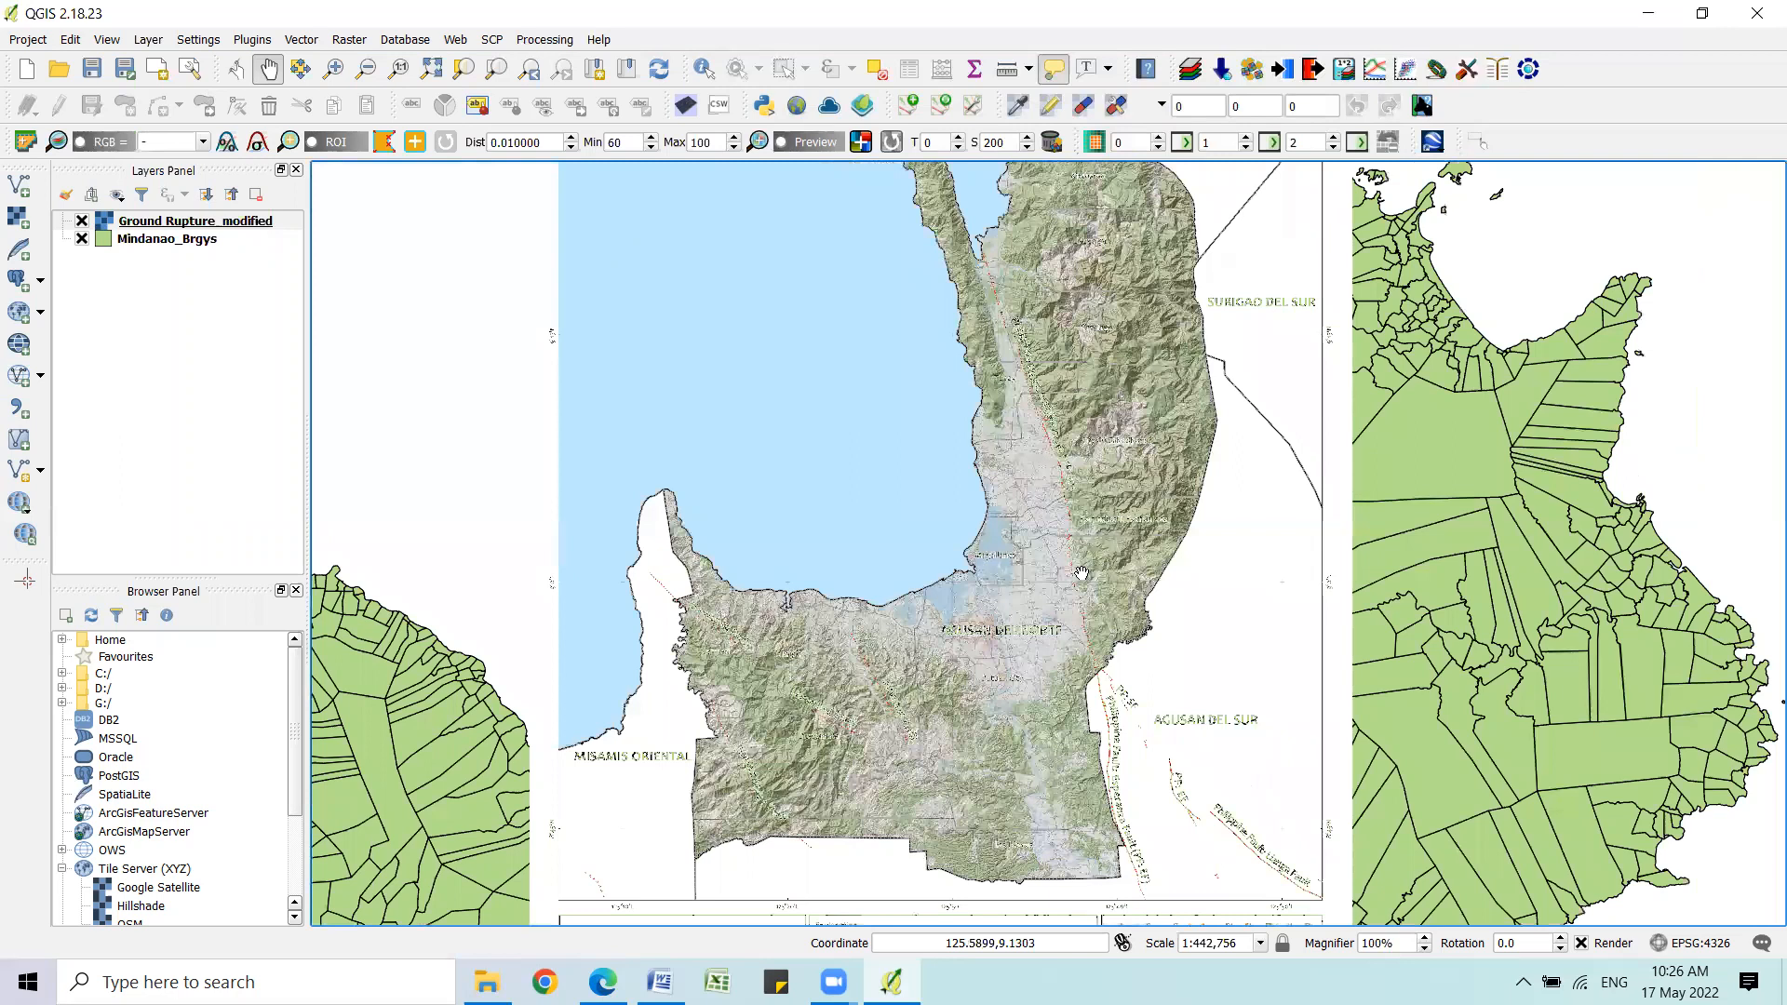
left_click_drag(1156, 701, 1126, 512)
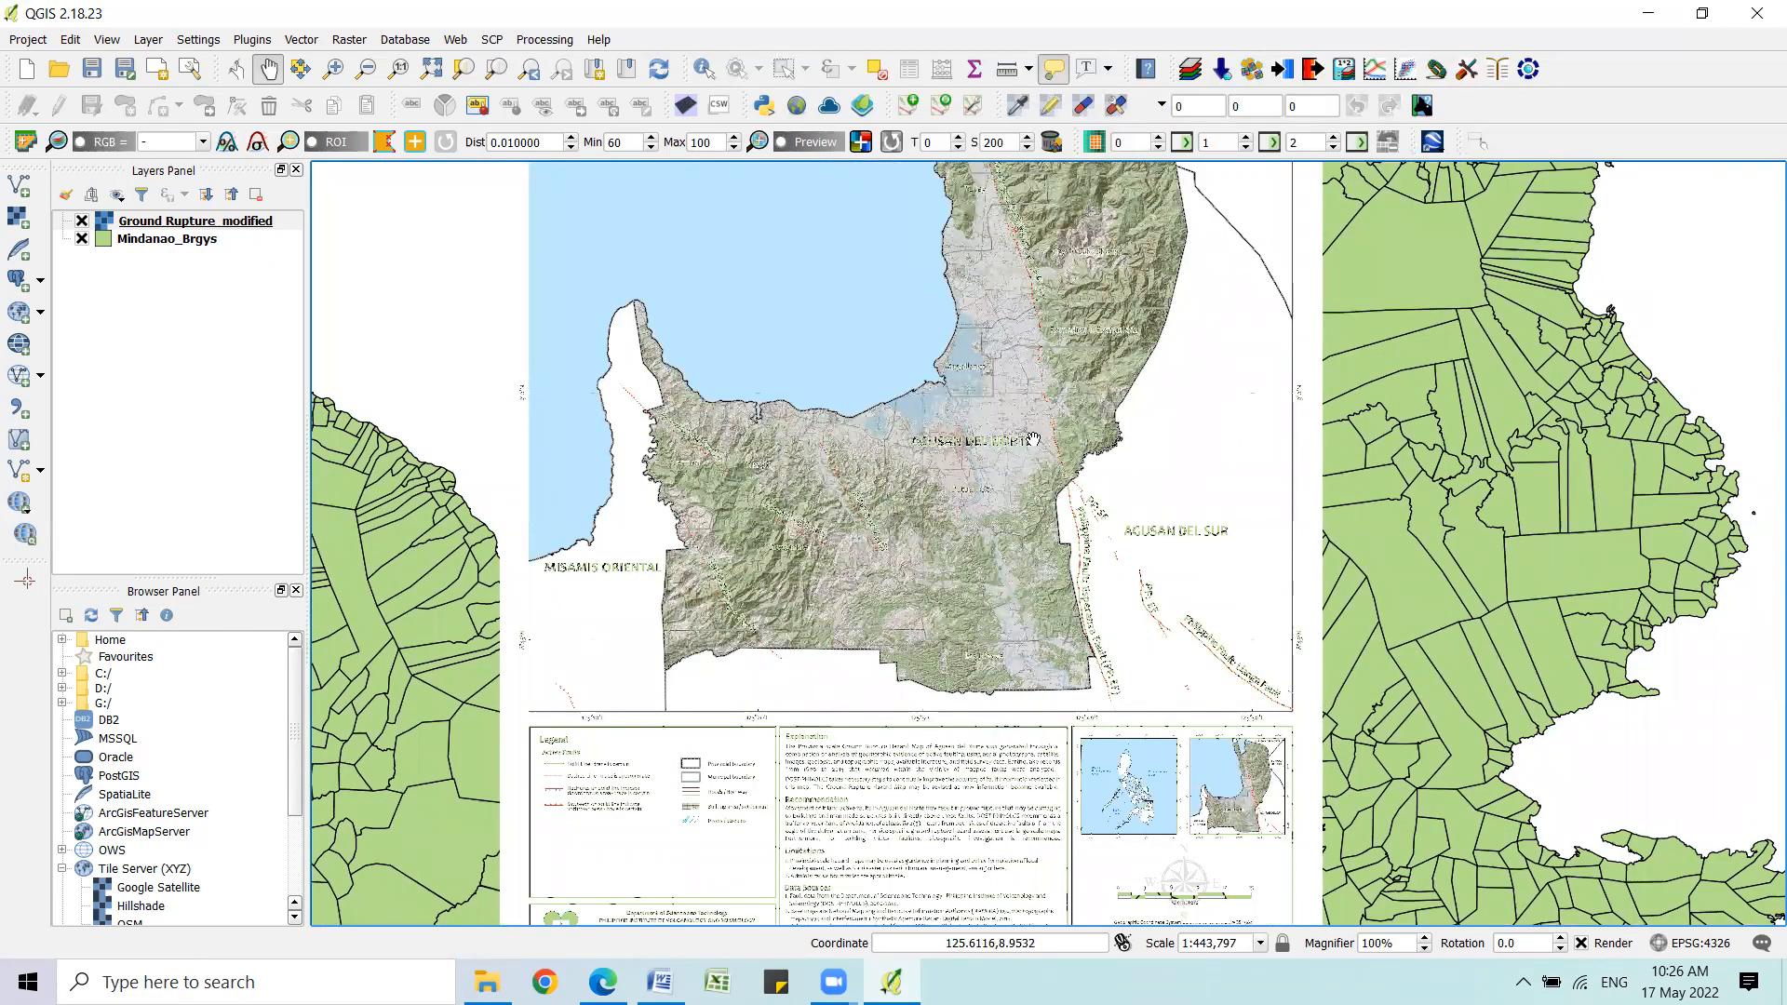
scroll(1034, 438, "up", 2)
scroll(1144, 503, "up", 1)
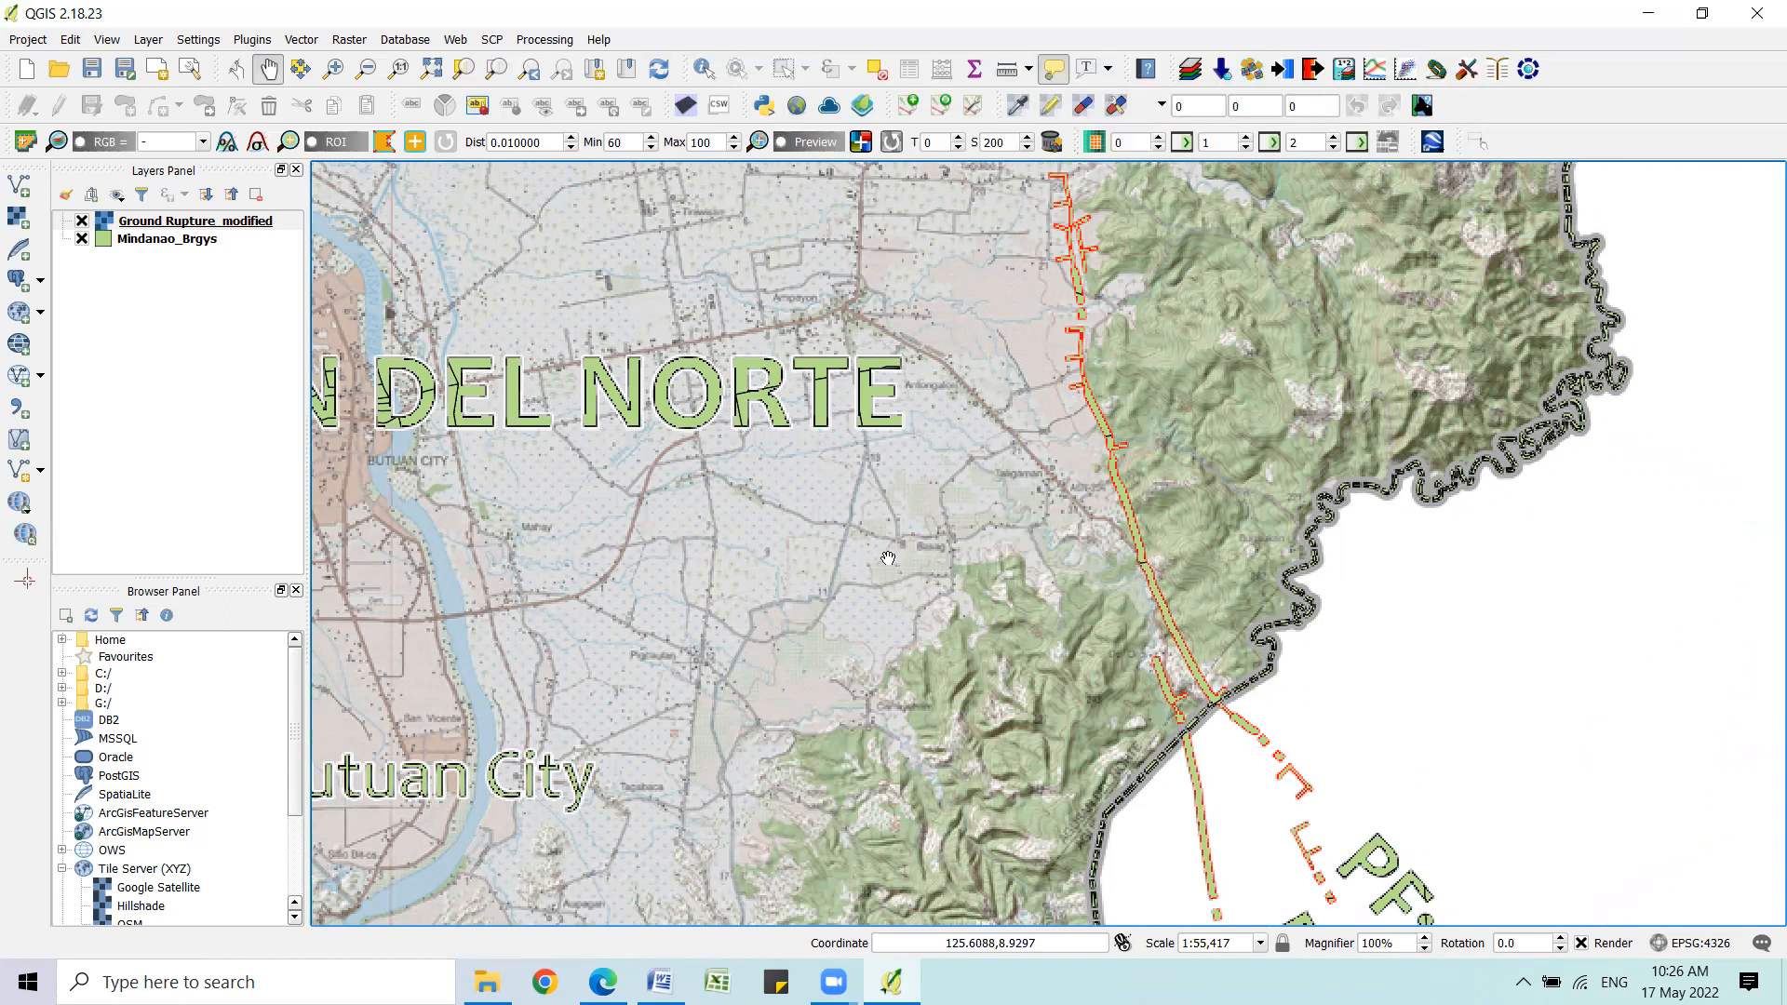
scroll(881, 538, "down", 2)
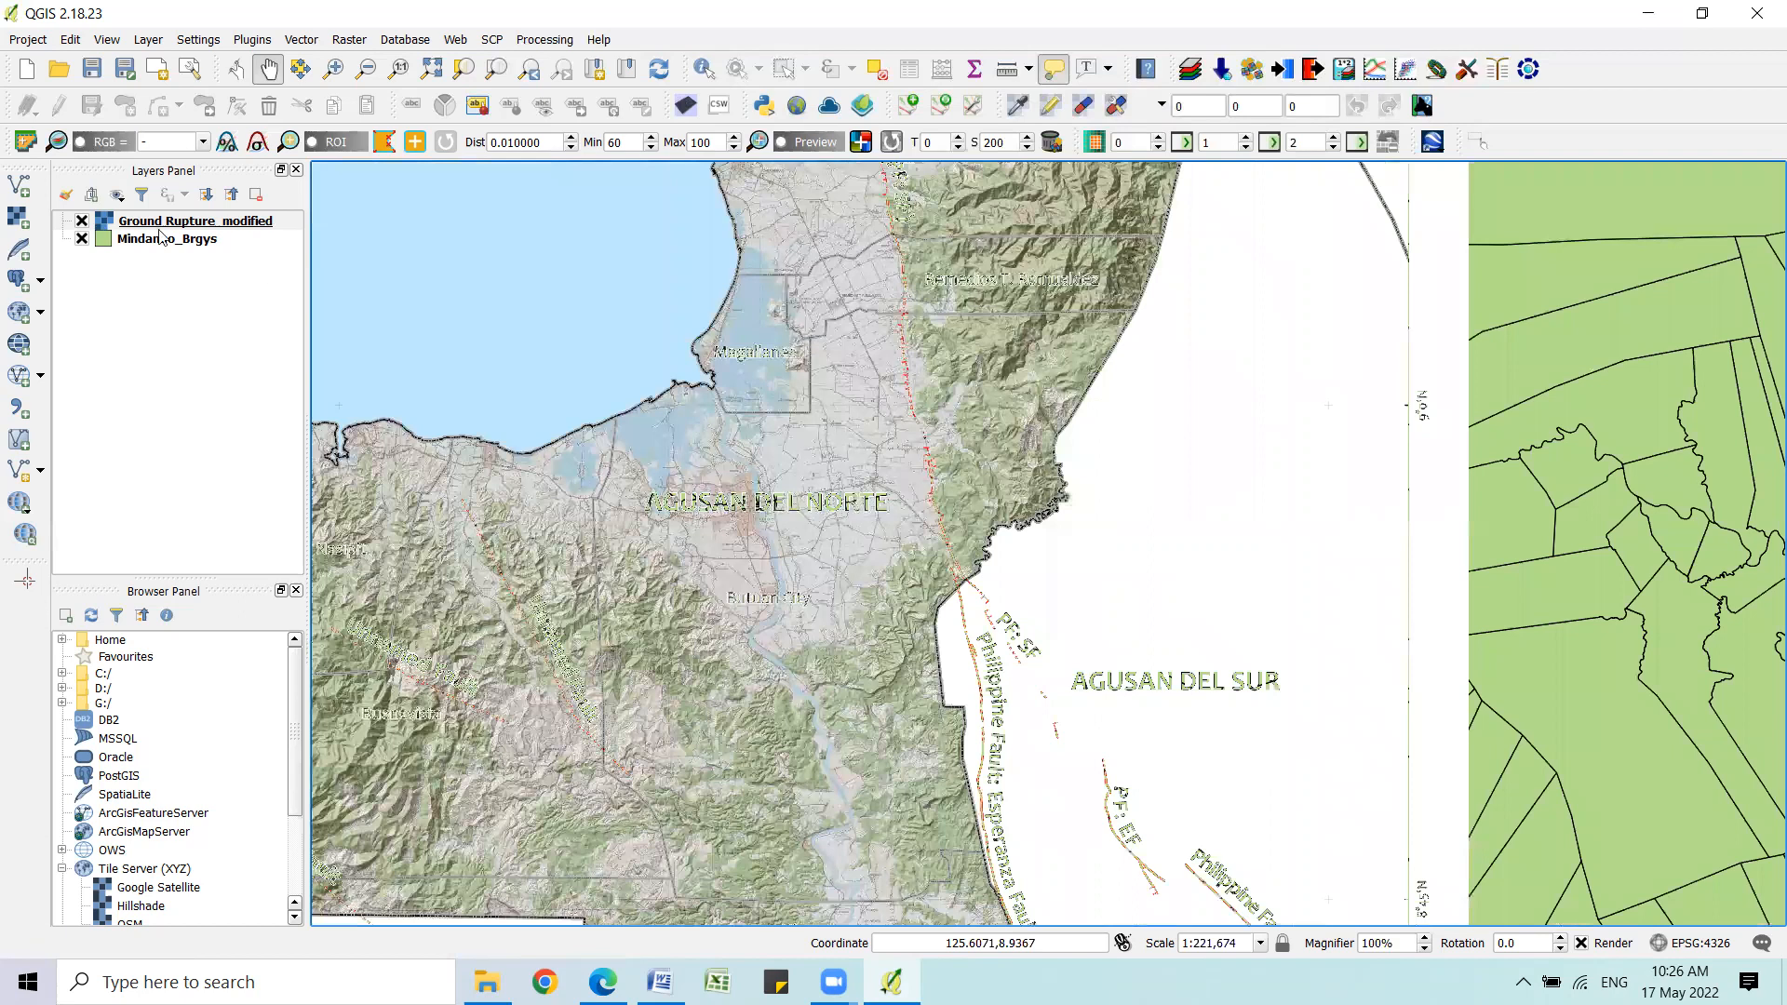
right_click(166, 226)
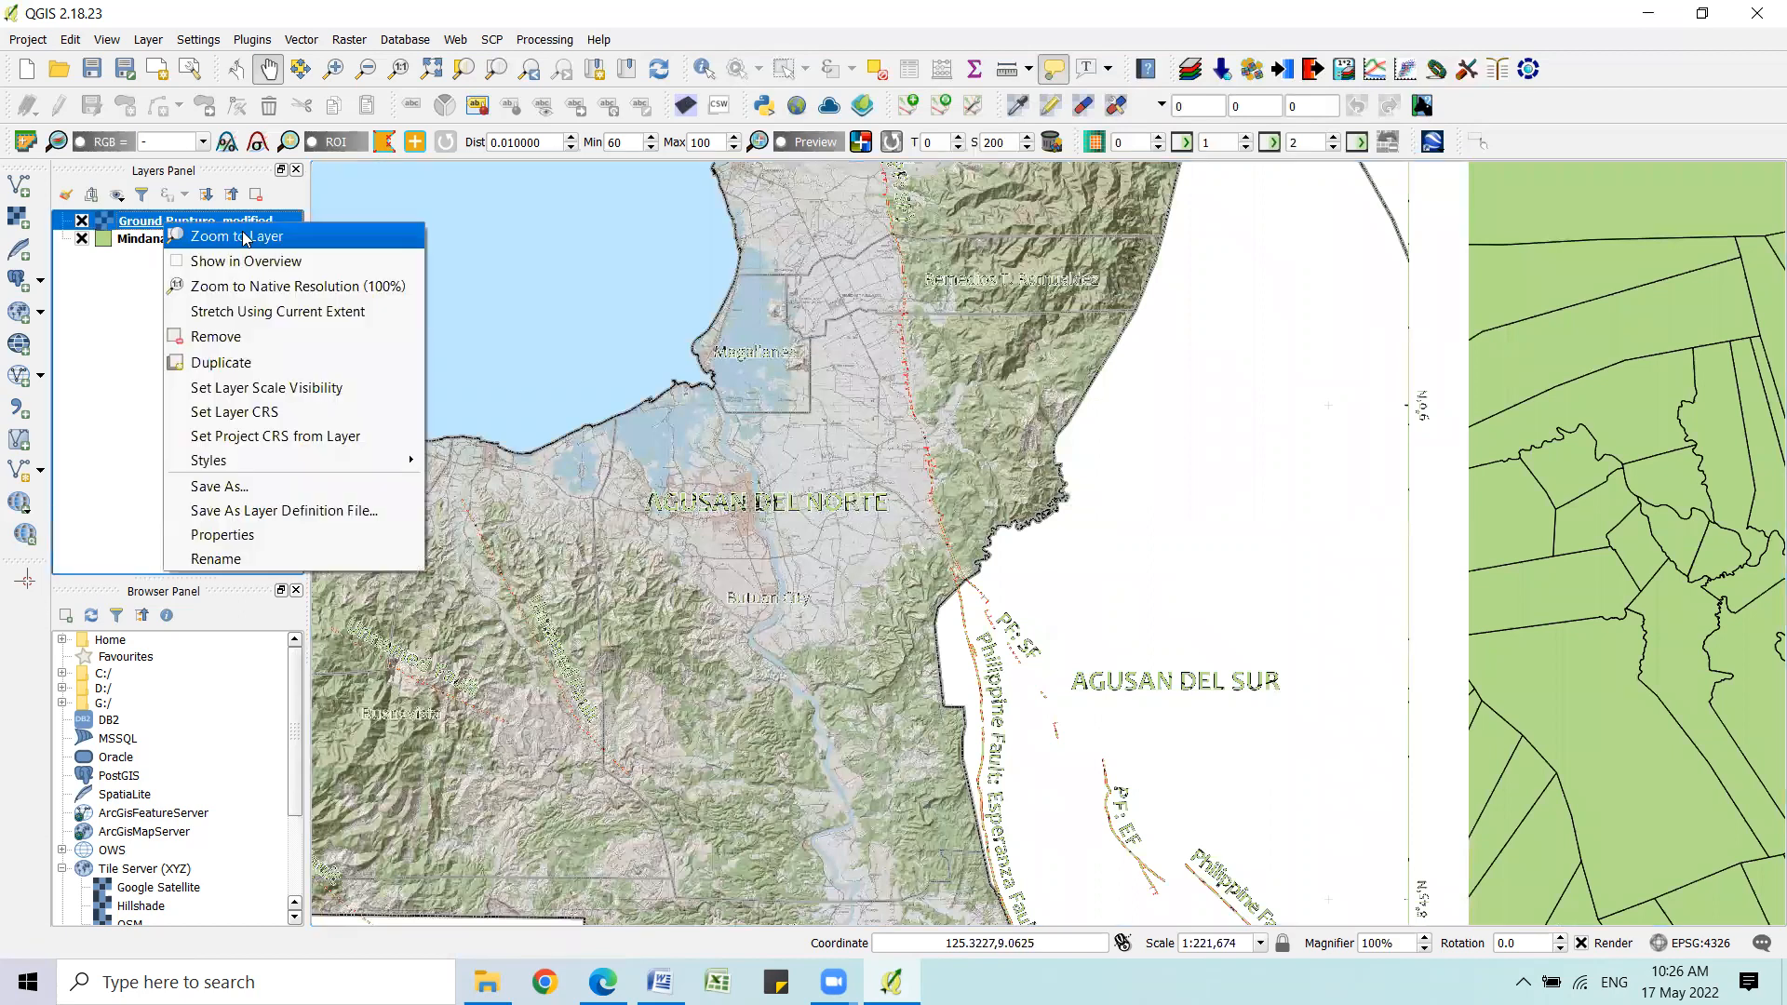
left_click(245, 239)
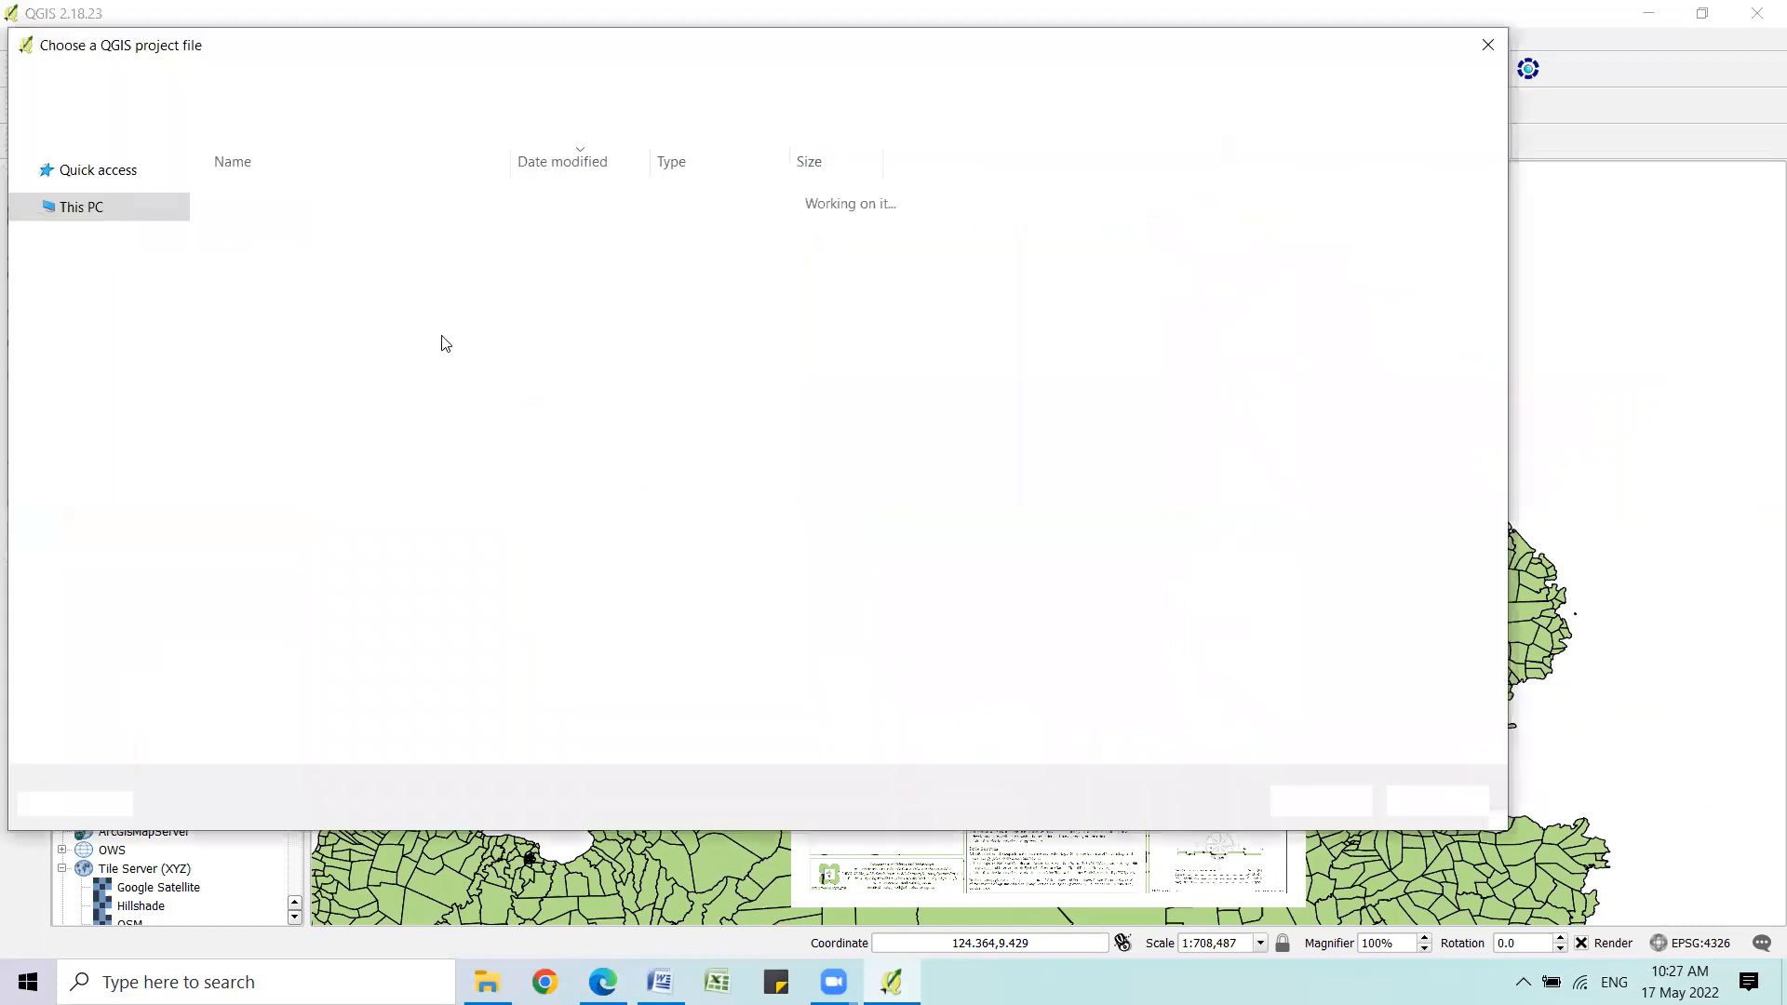
Save the project in the Outputs folder of Exercise 7 Georefencing on drive D, named Exer7_ followed by the author's name.
left_click(118, 89)
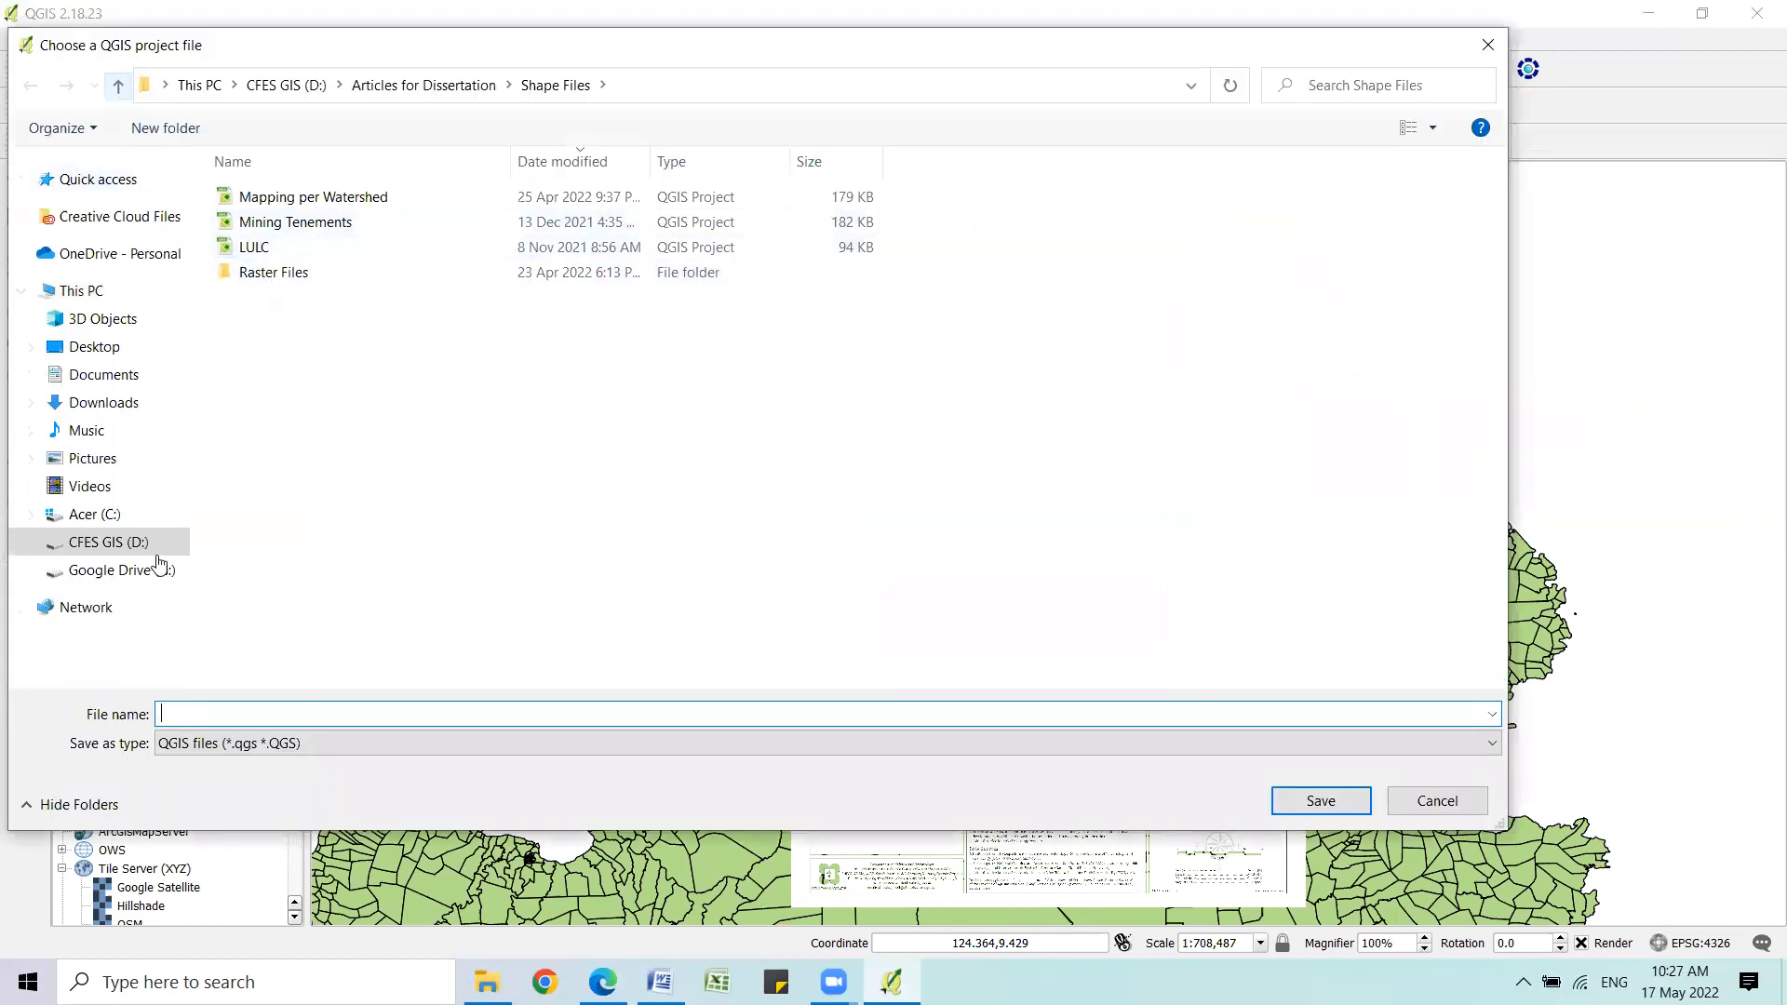
left_click(110, 542)
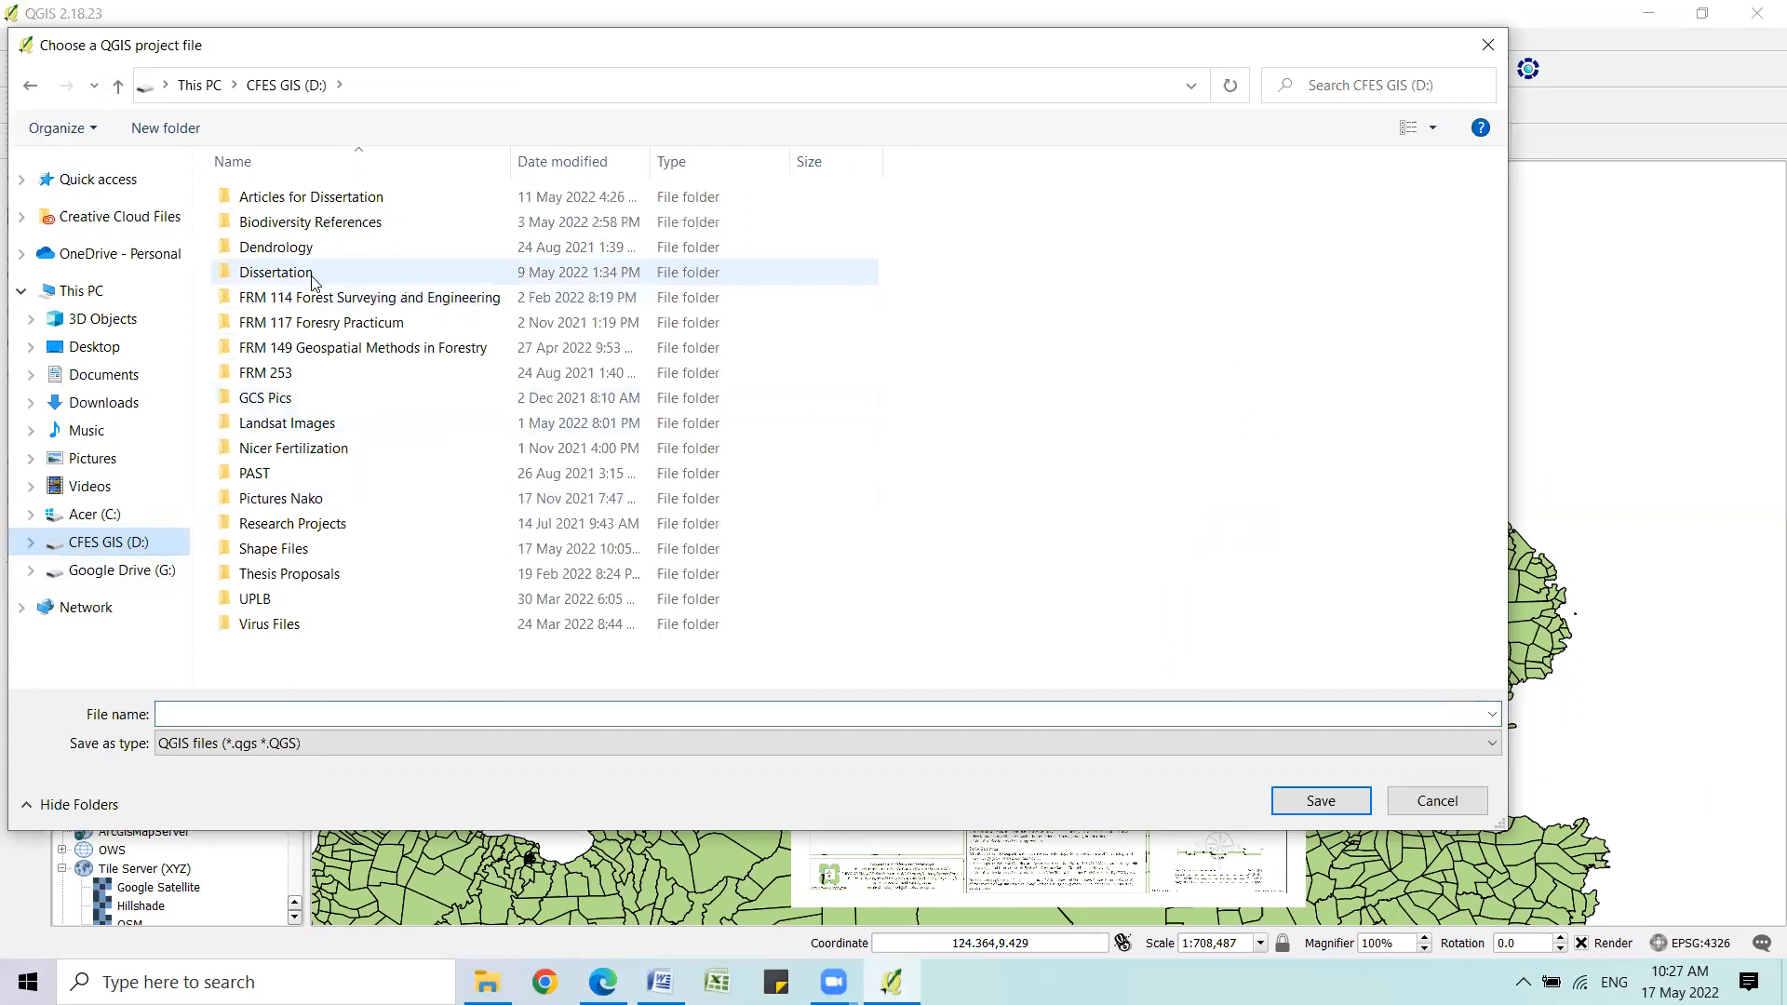
double_click(307, 354)
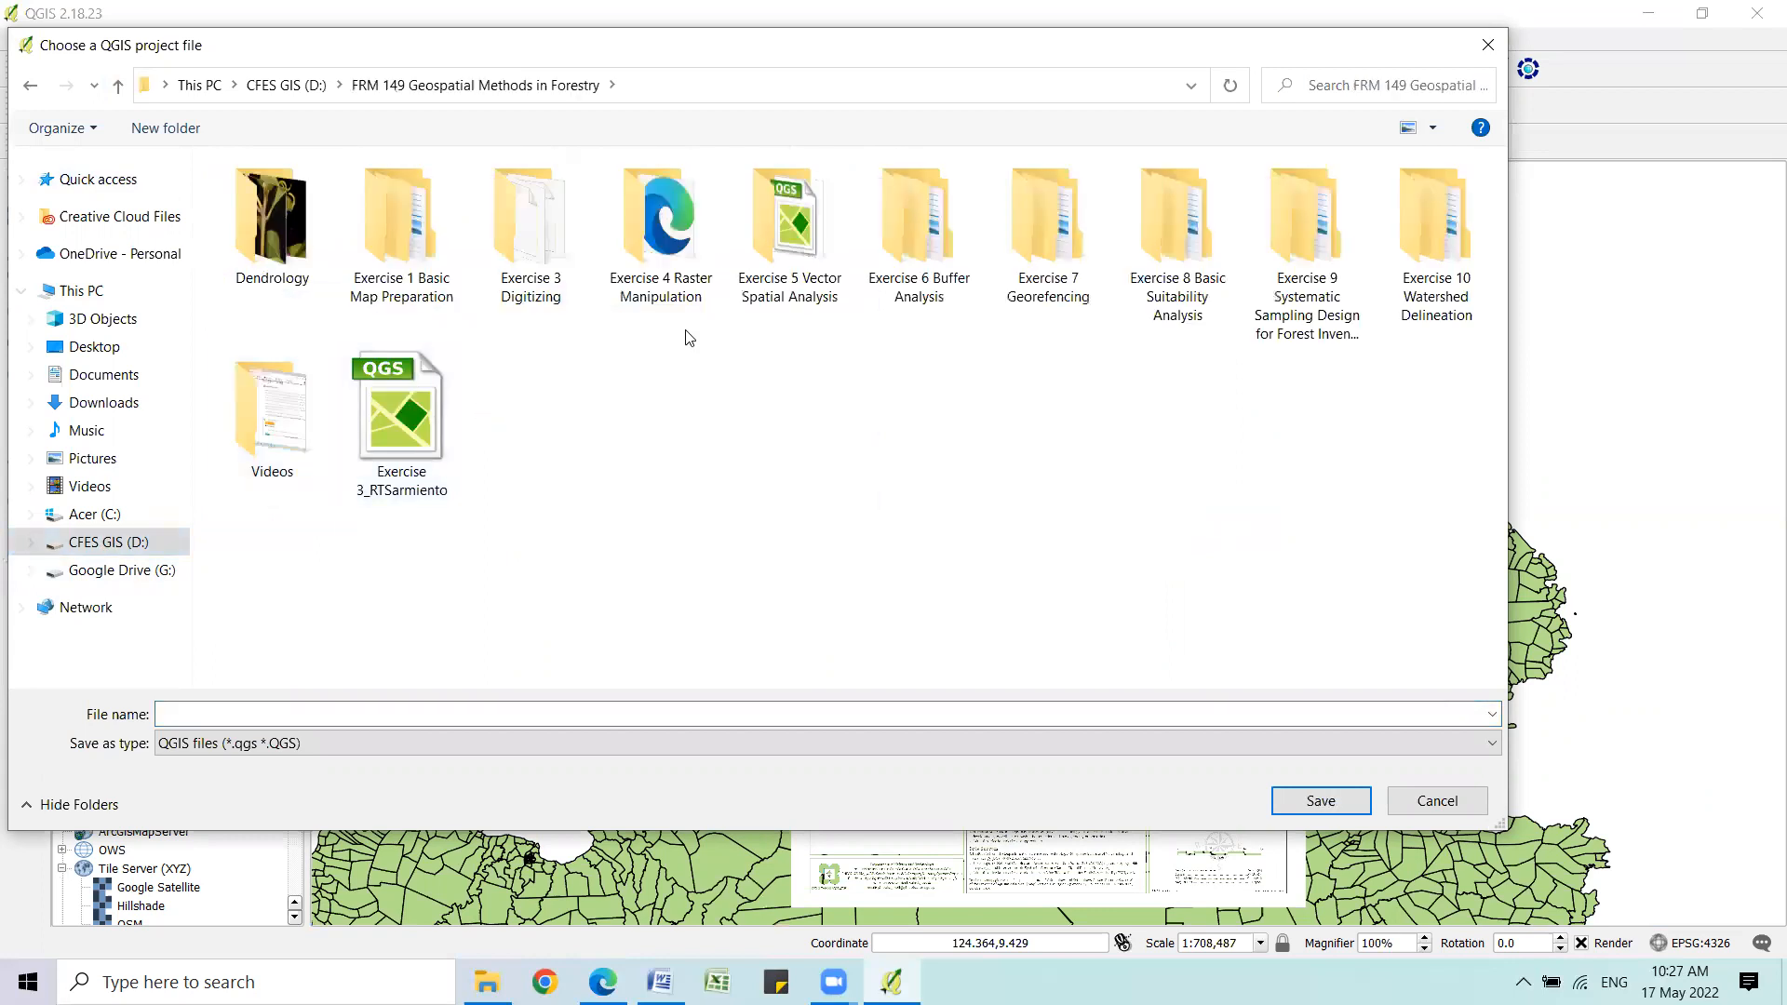
left_click(1045, 250)
double_click(1045, 247)
double_click(288, 247)
left_click(294, 713)
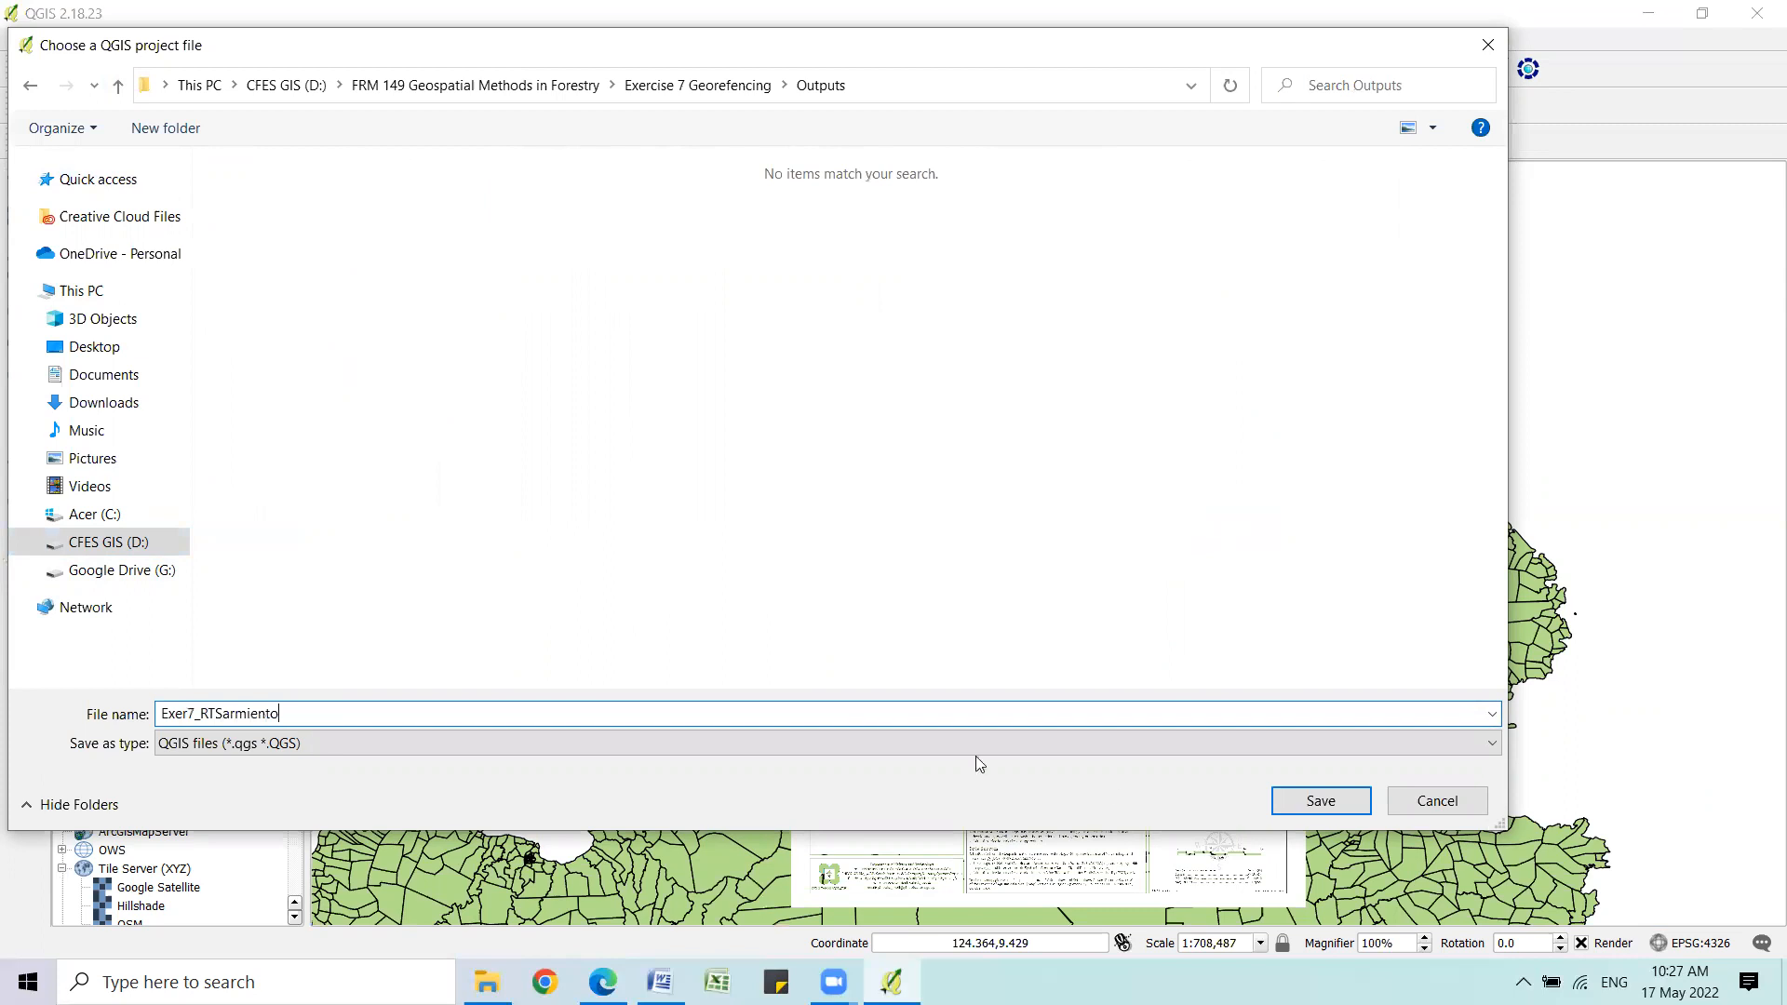
left_click(1299, 801)
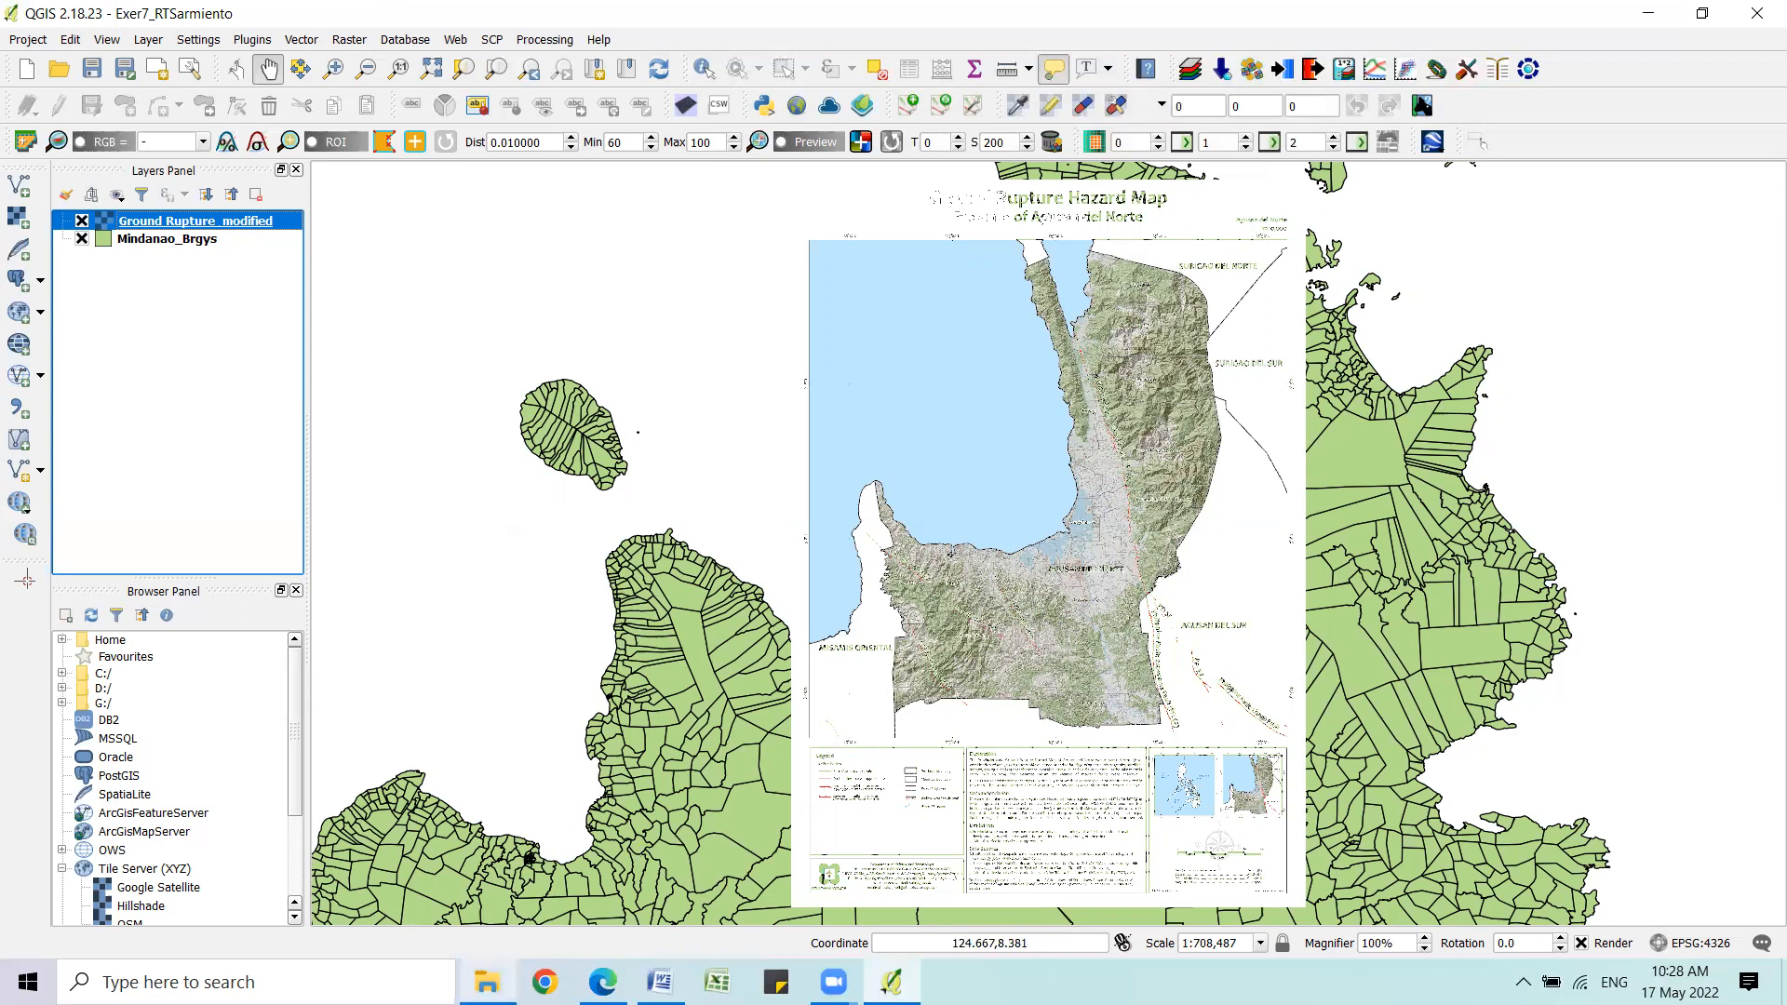
Switch to File Explorer and go up from the Data folder to the FRM 149 Geospatial Methods in Forestry folder.
left_click(487, 982)
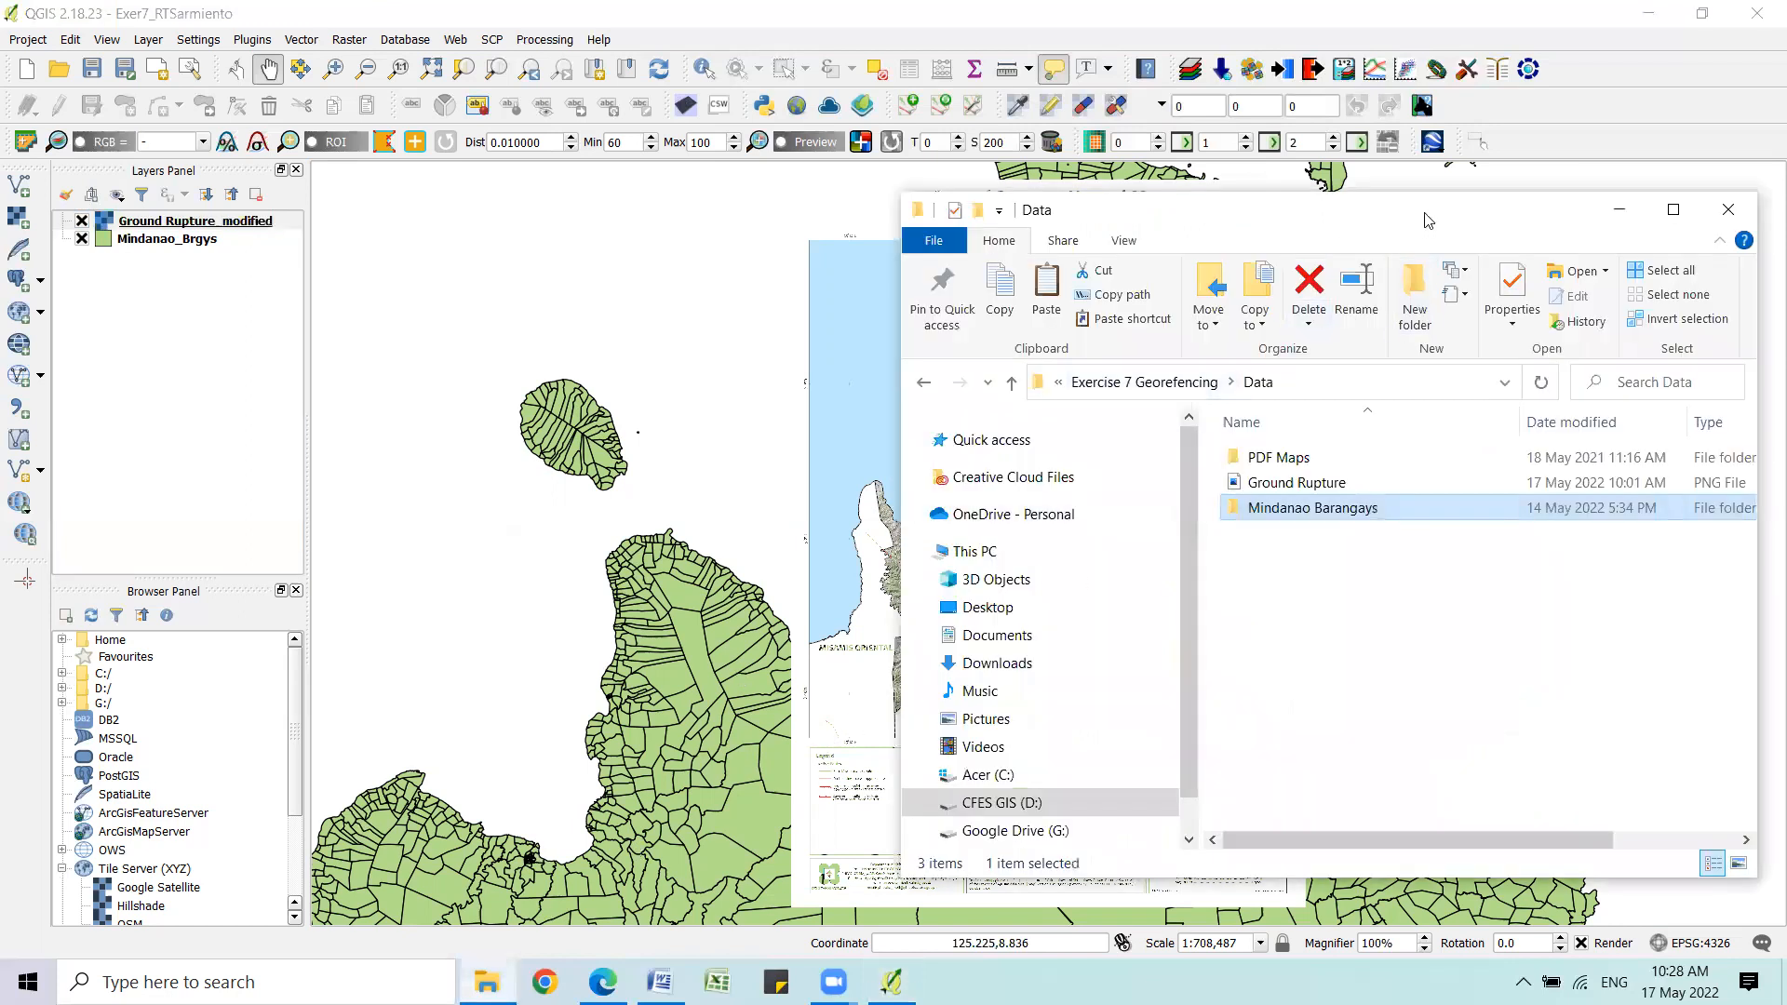
left_click_drag(1424, 221, 989, 194)
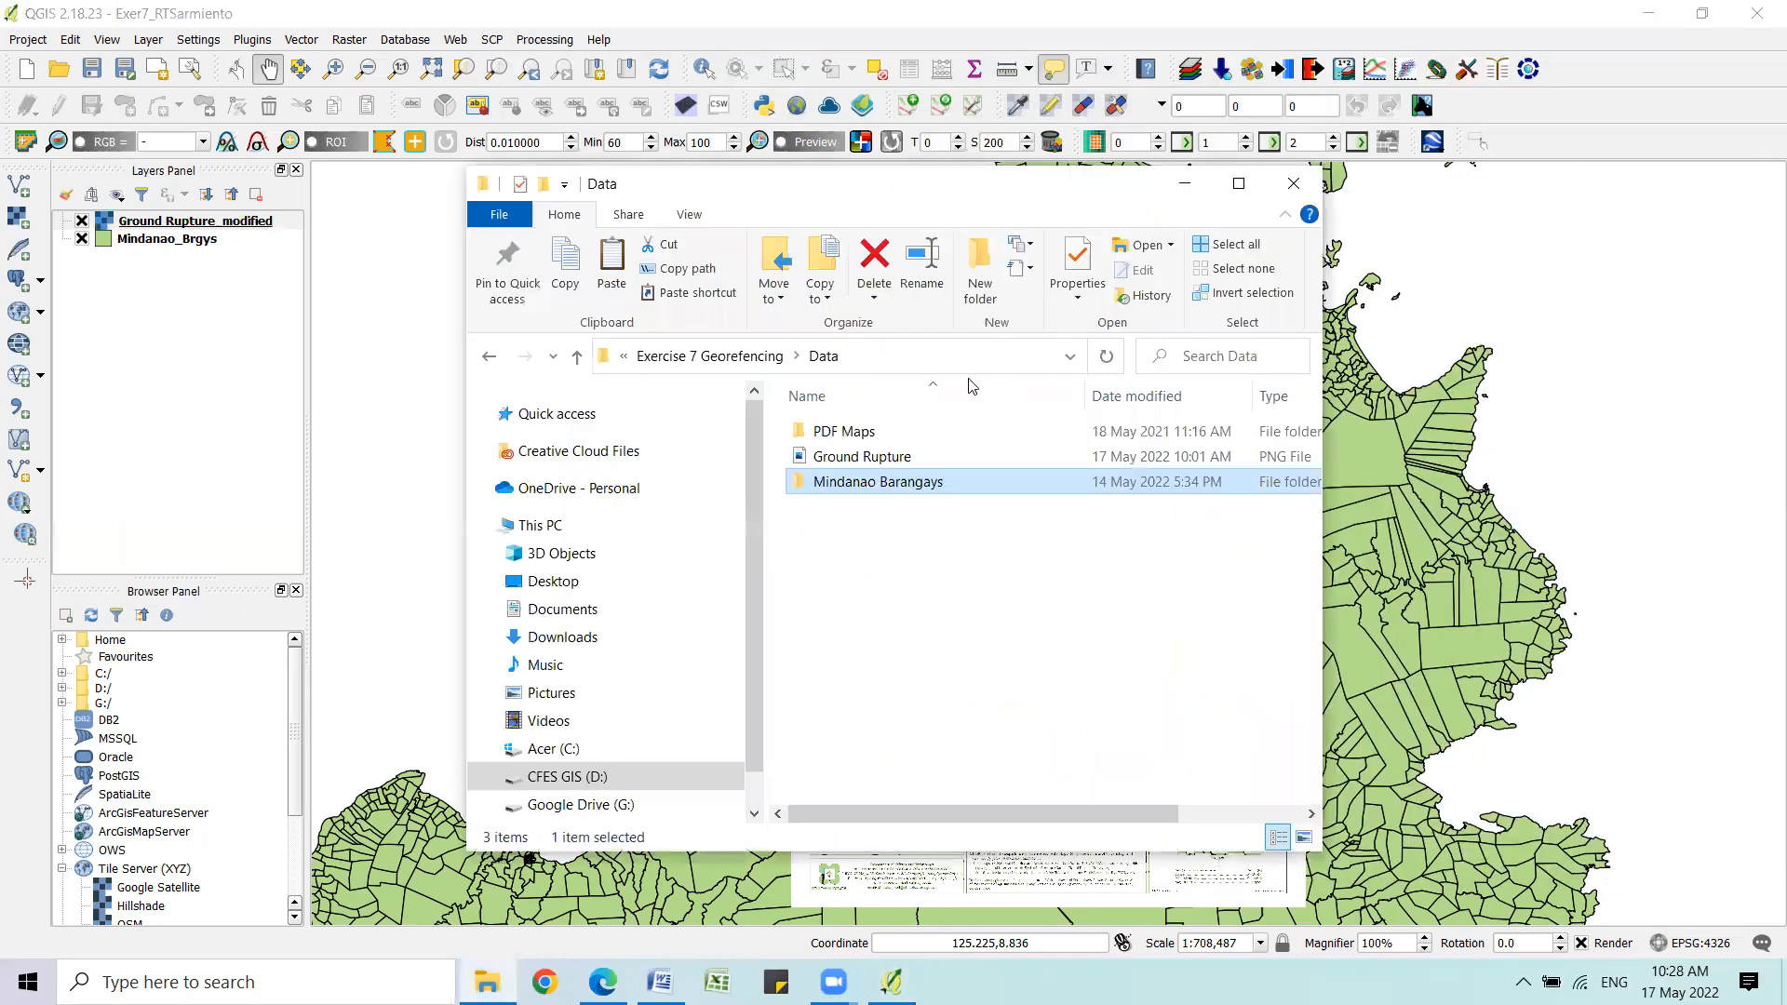
left_click(579, 362)
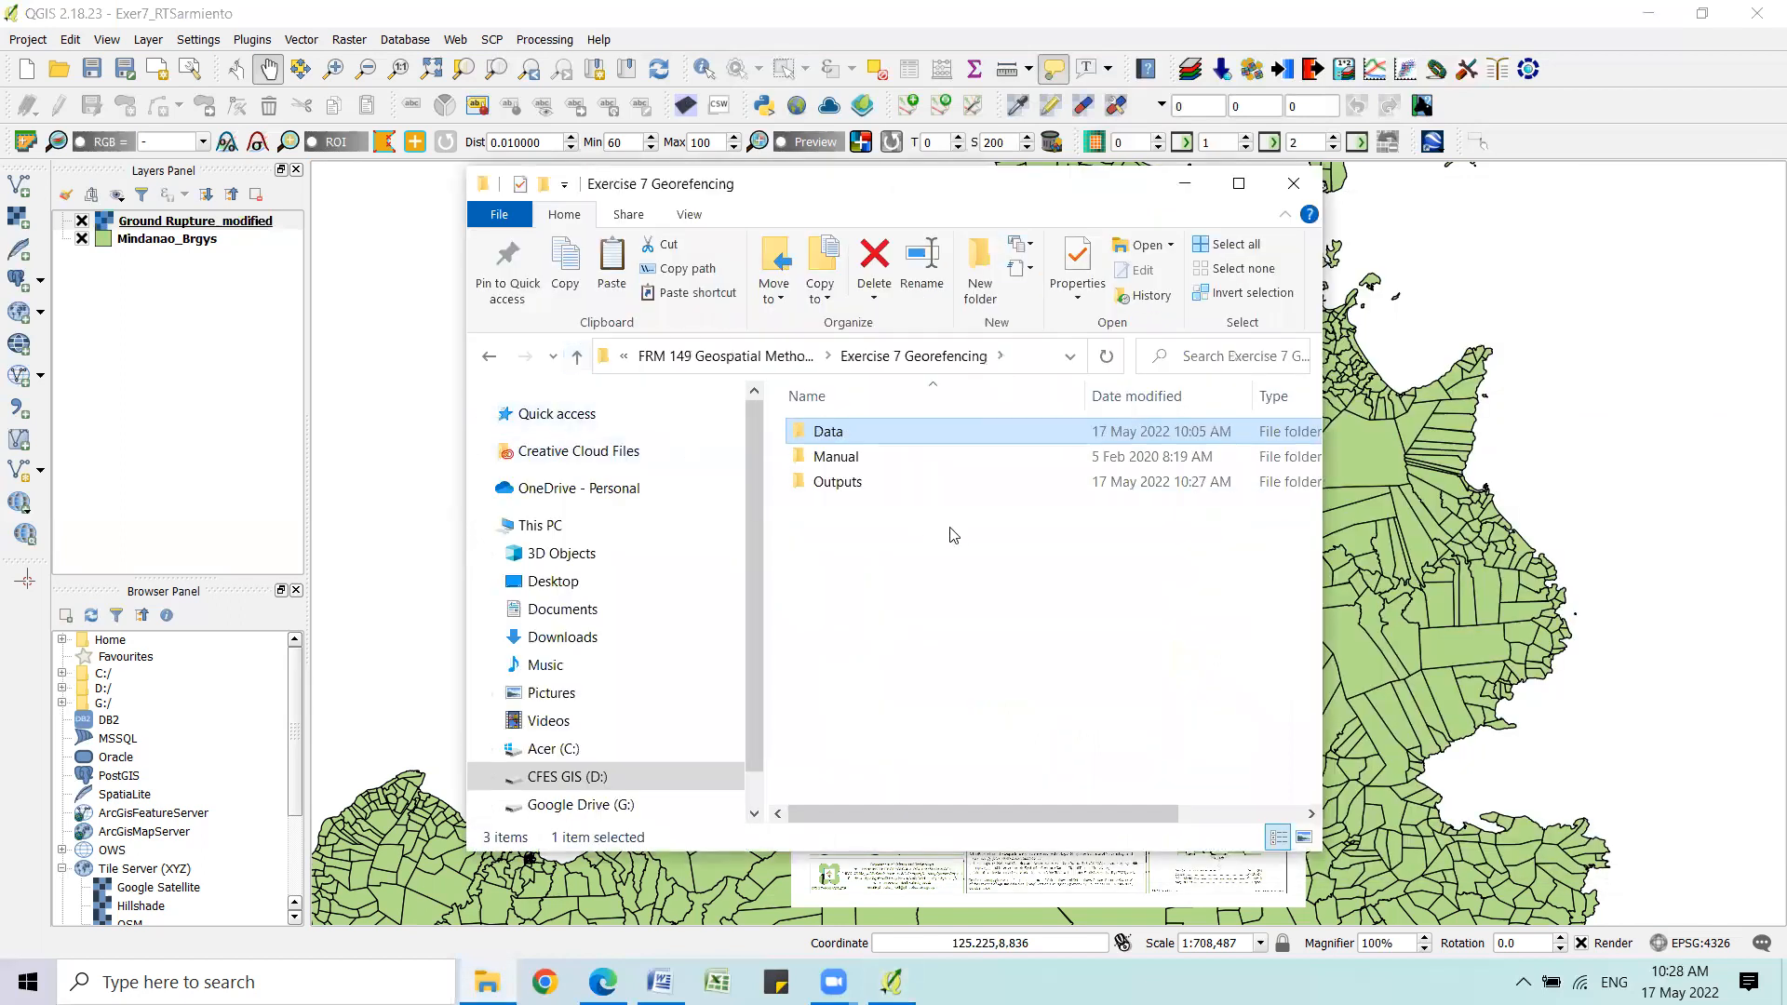
left_click(578, 357)
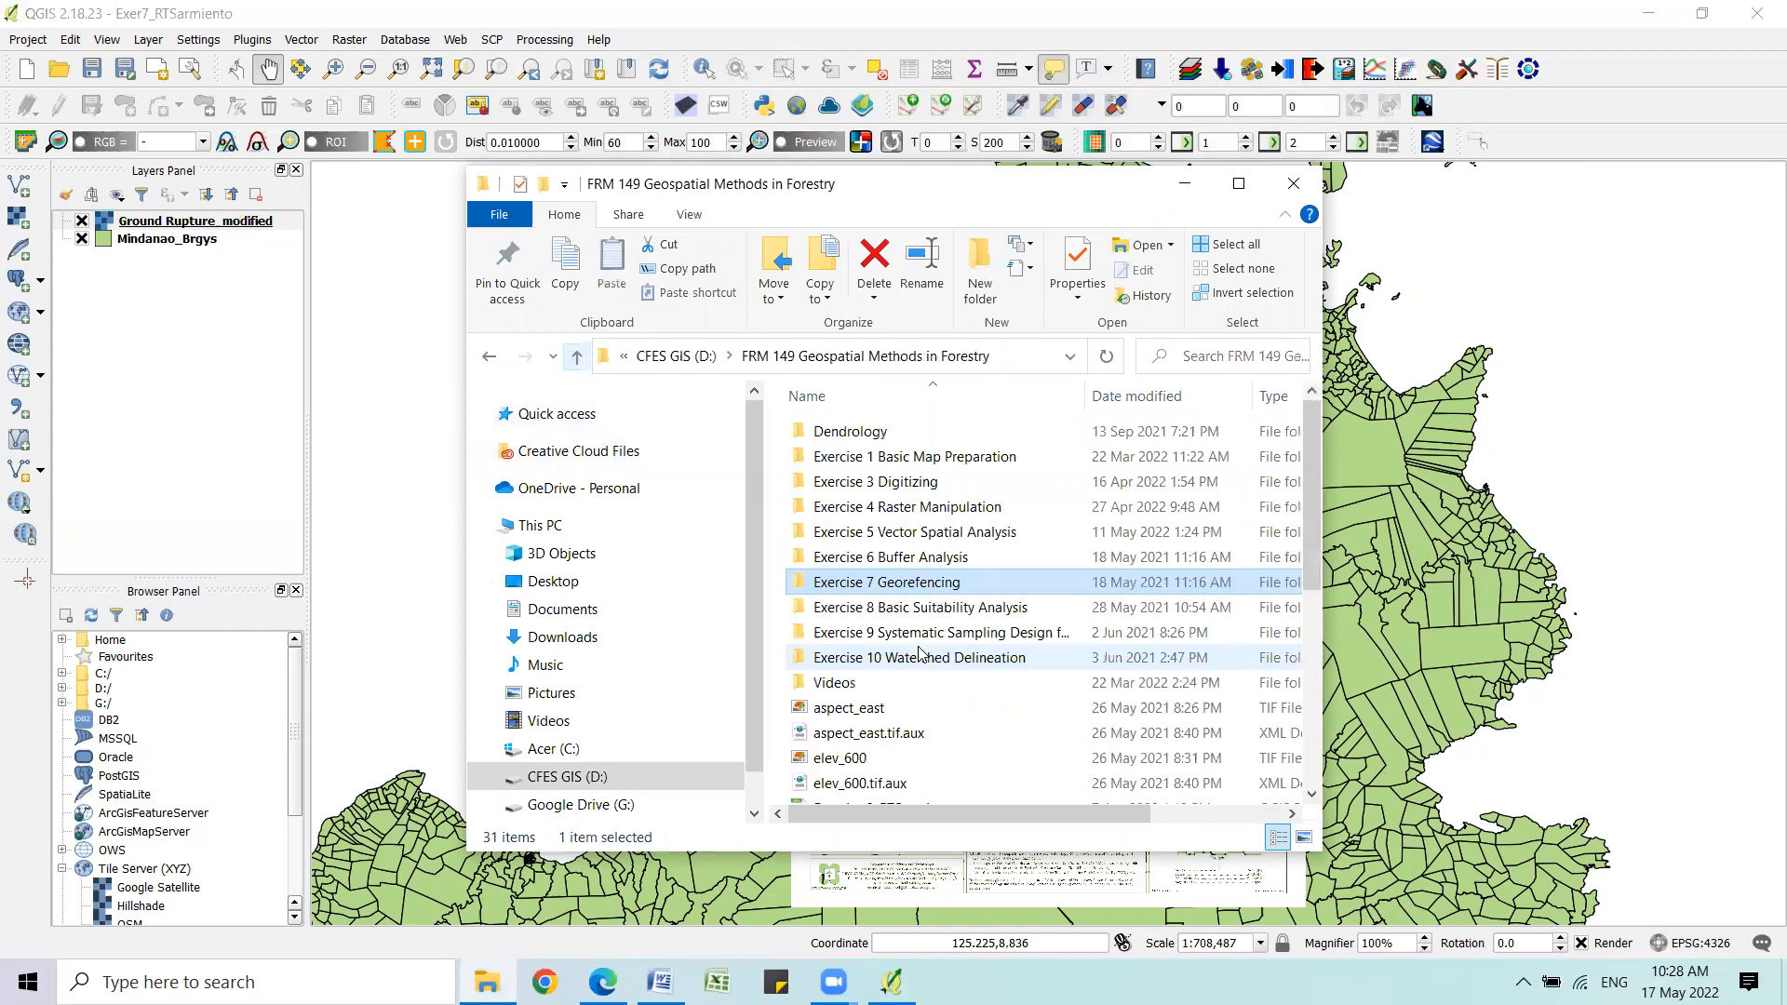
Browse the GCS Pics folder on drive D, look through its CabRIS subfolder for hazard maps, and close File Explorer to return to QGIS.
left_click(565, 777)
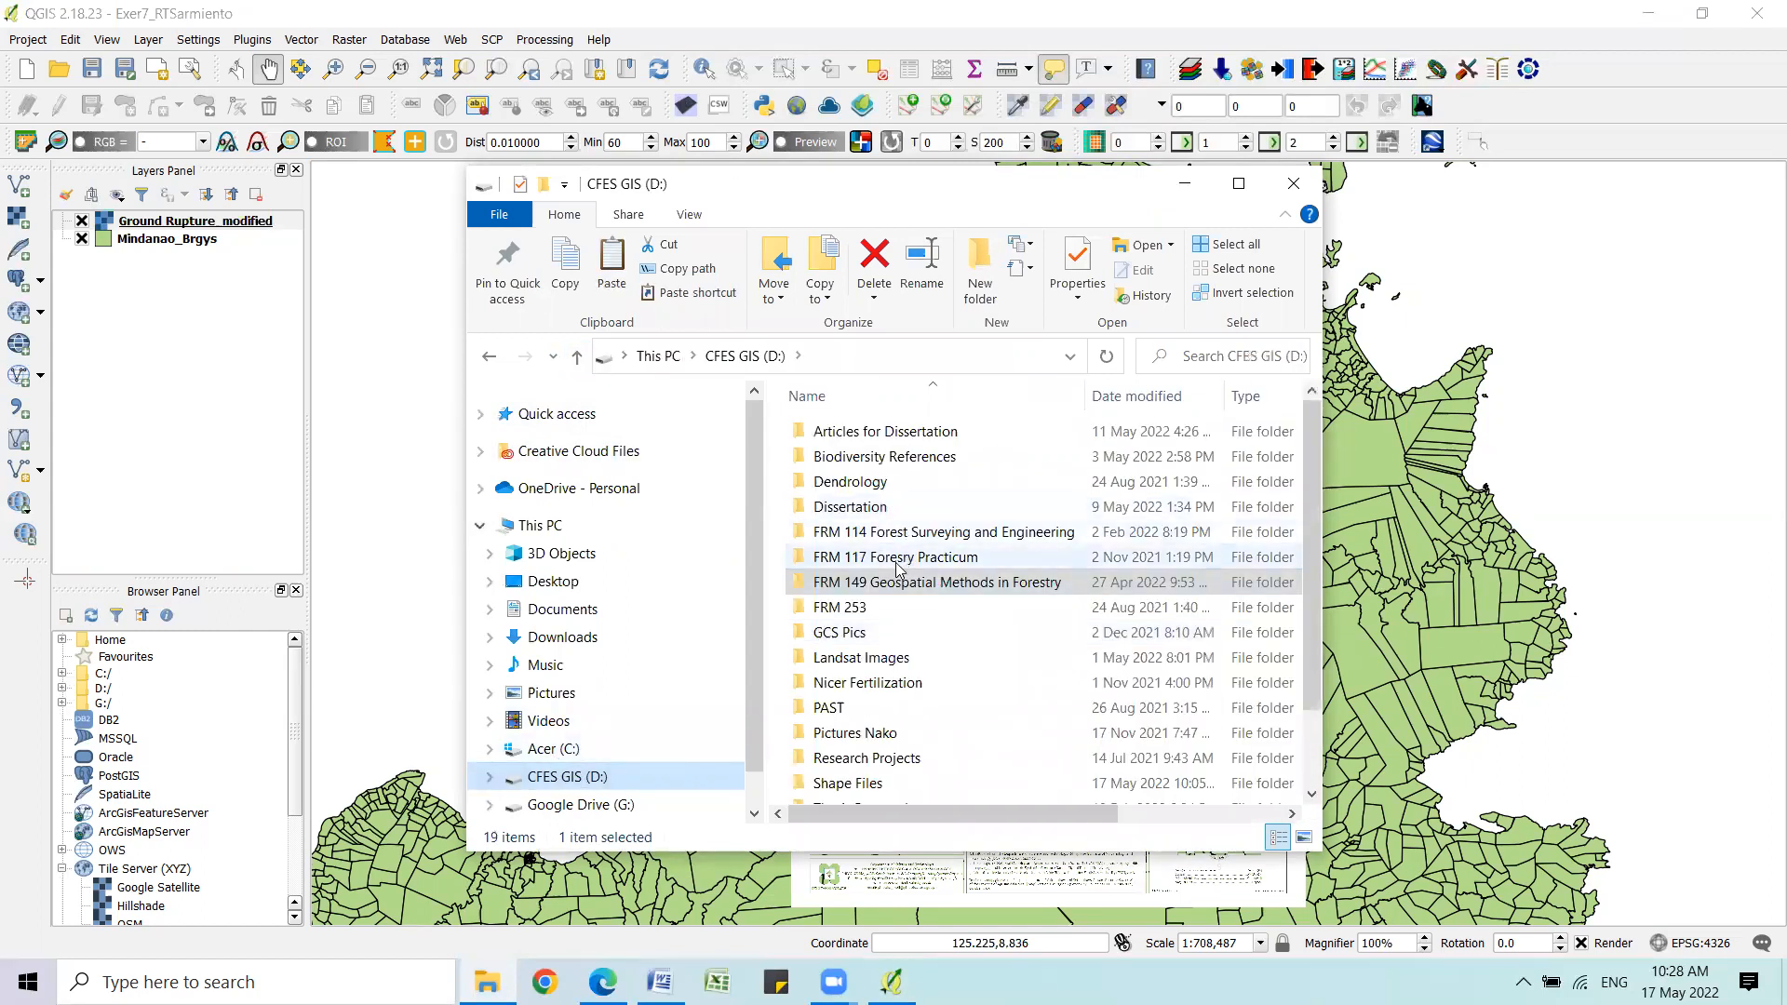
double_click(885, 638)
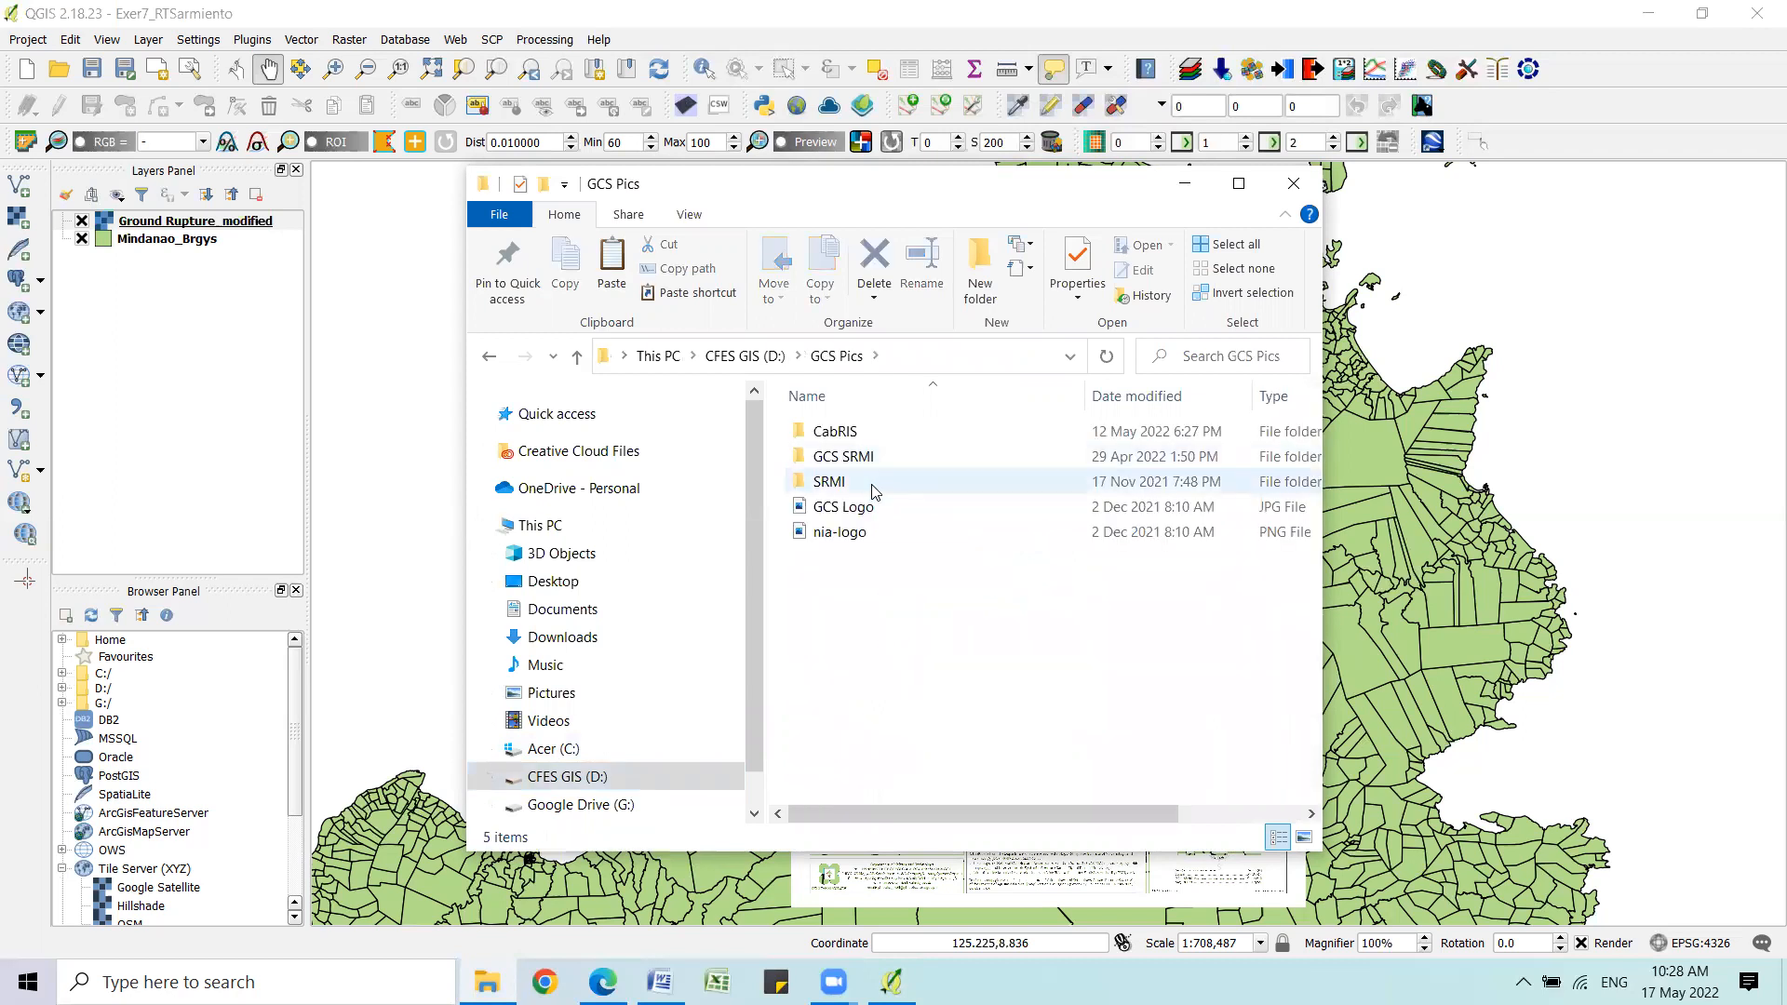
double_click(875, 493)
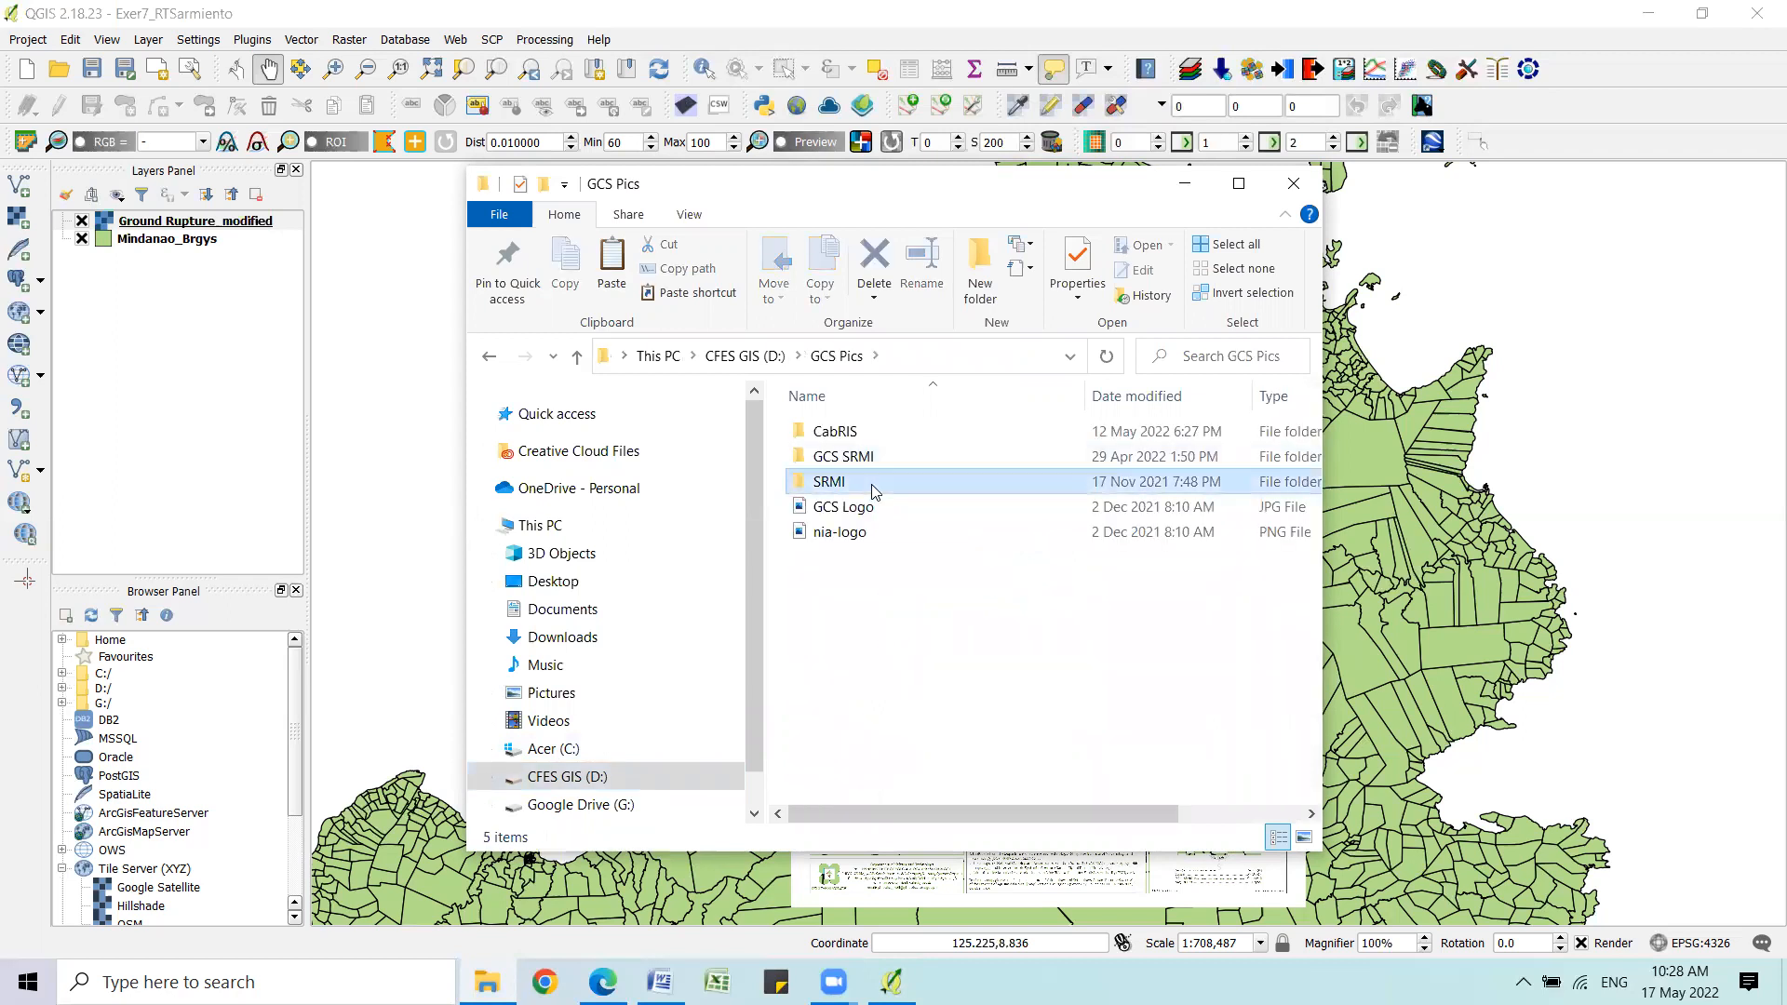
left_click(578, 356)
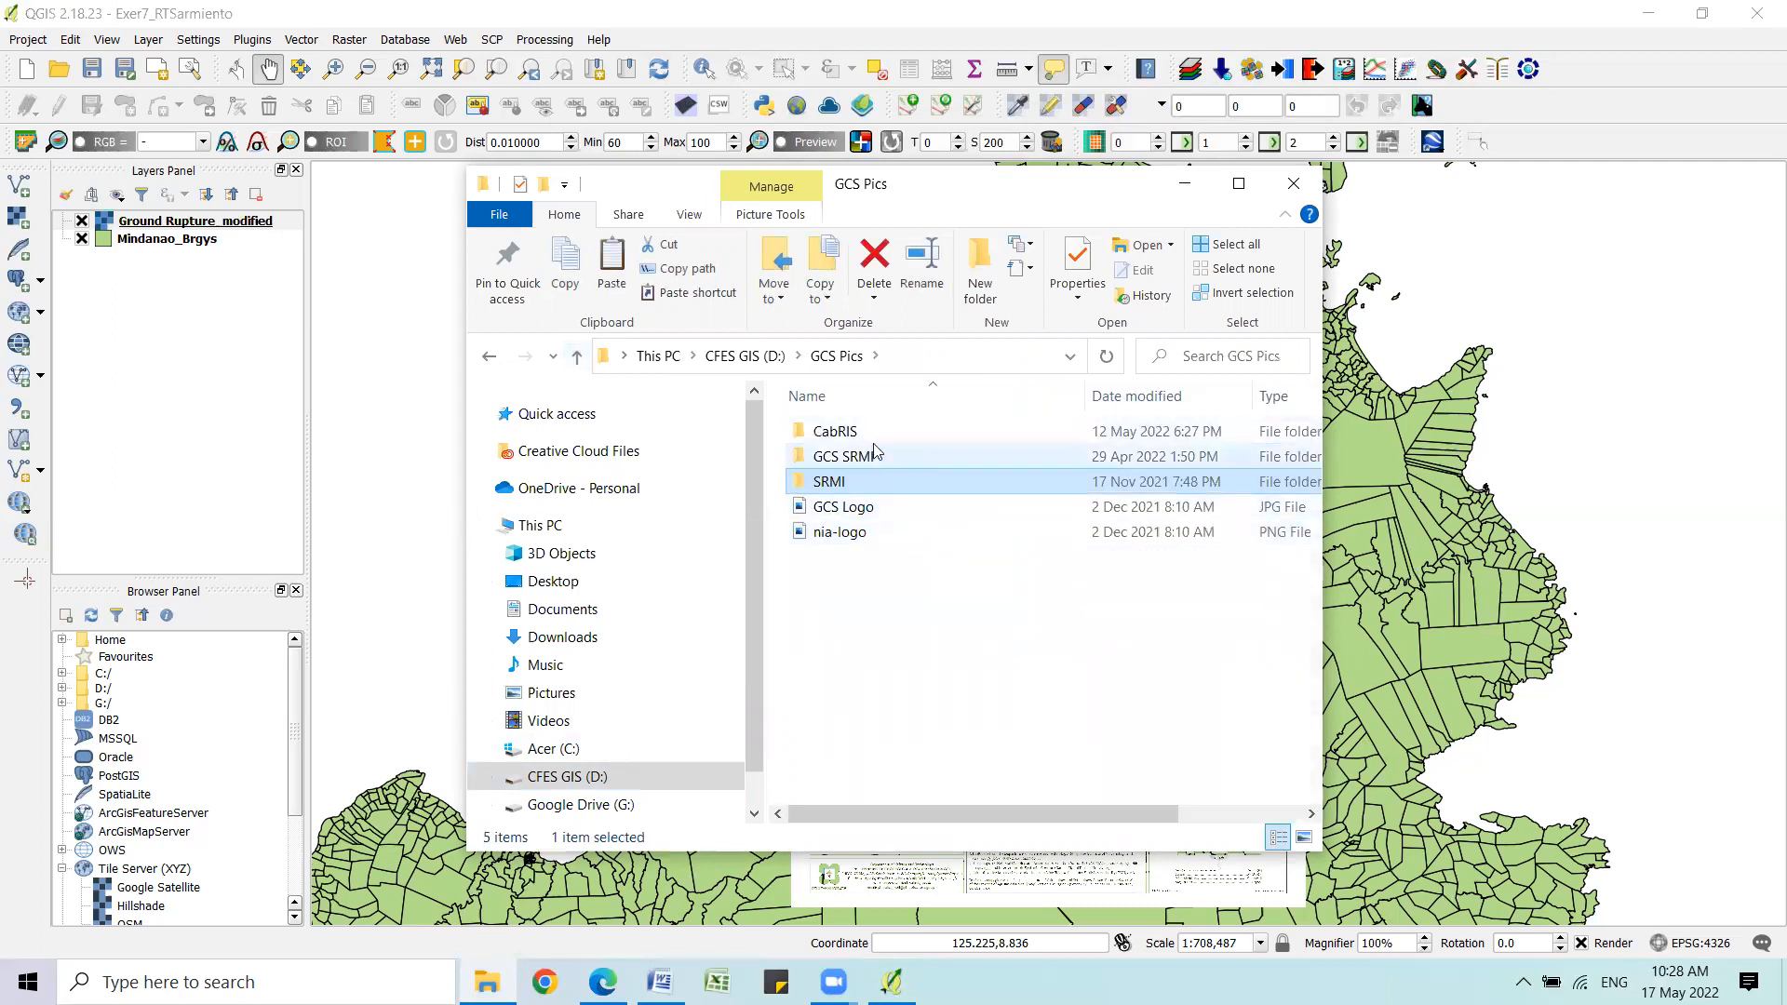
mouse_move(883, 445)
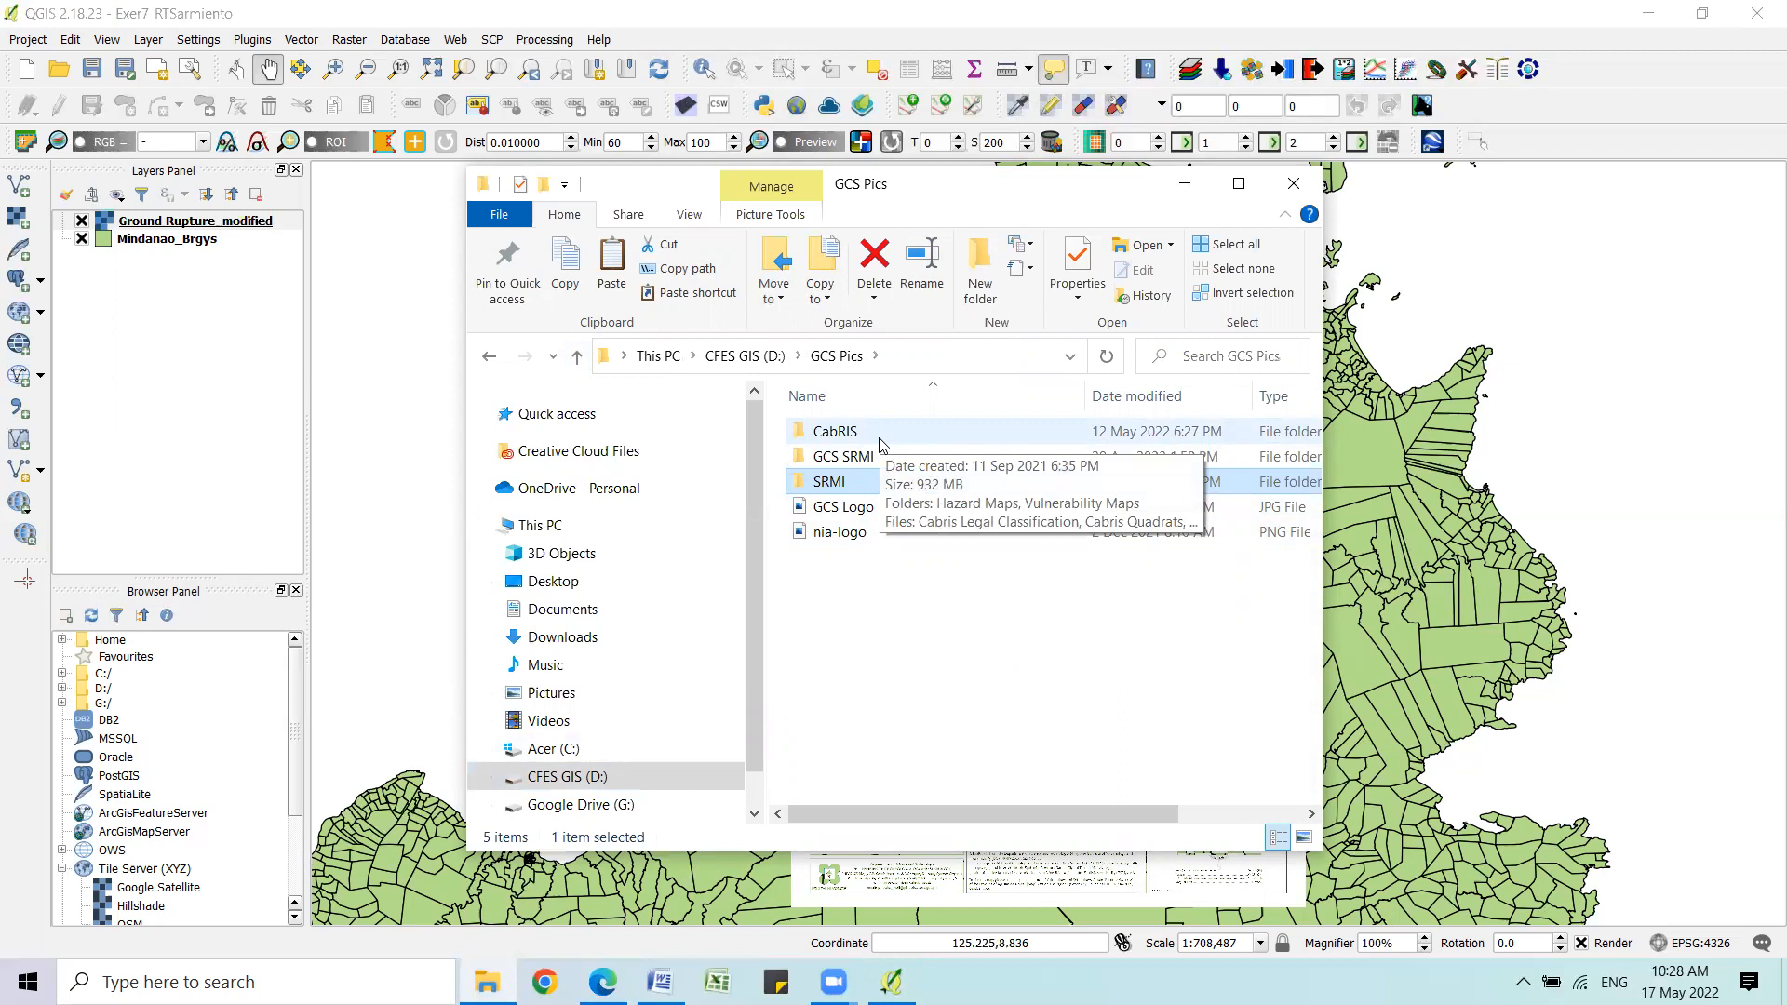
double_click(881, 439)
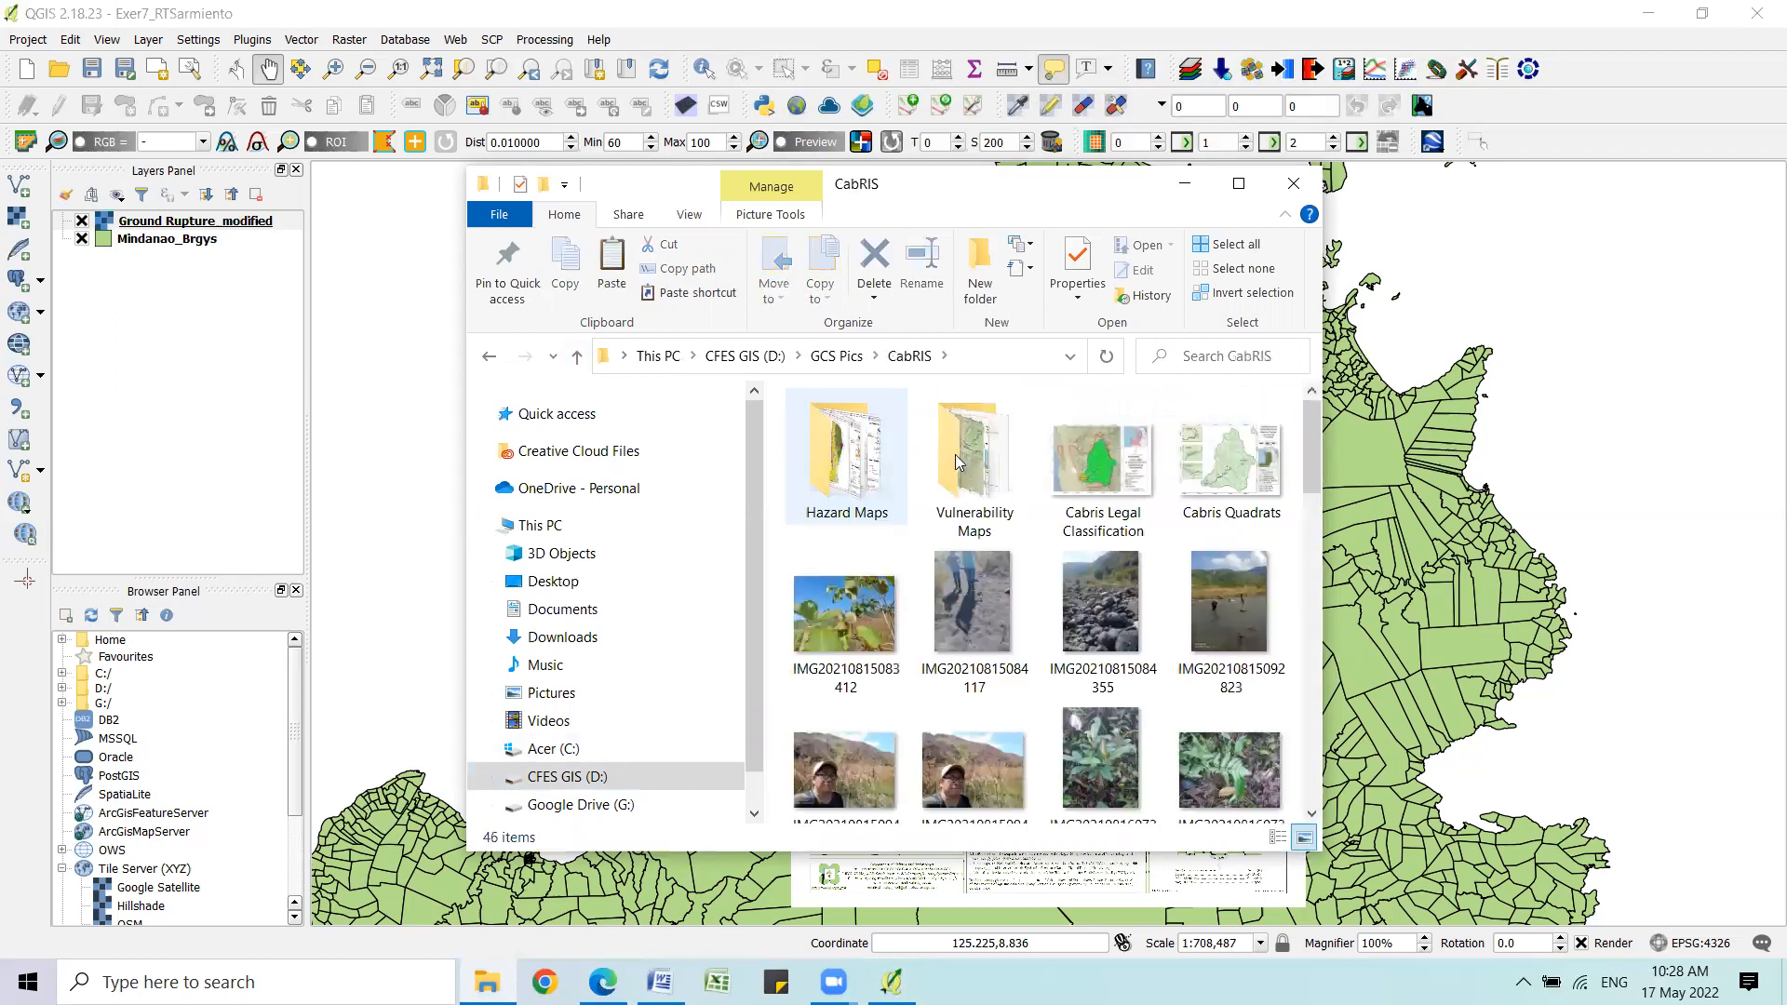
mouse_move(977, 536)
left_click(1294, 184)
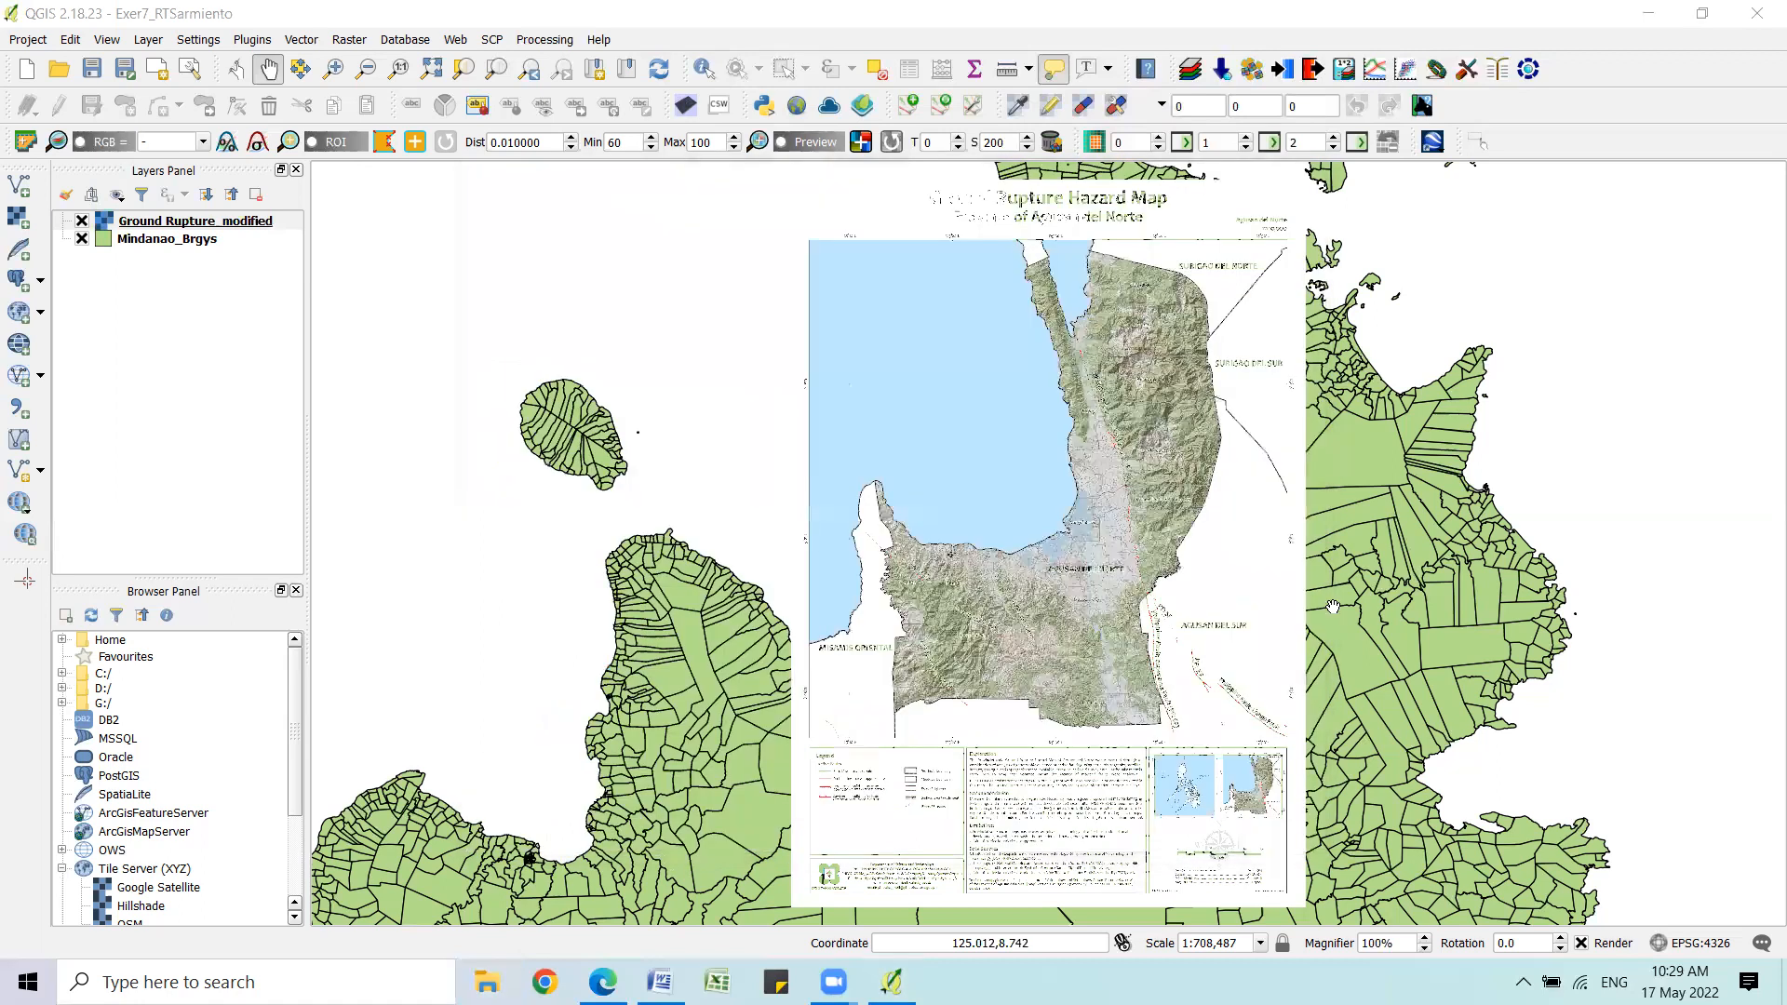